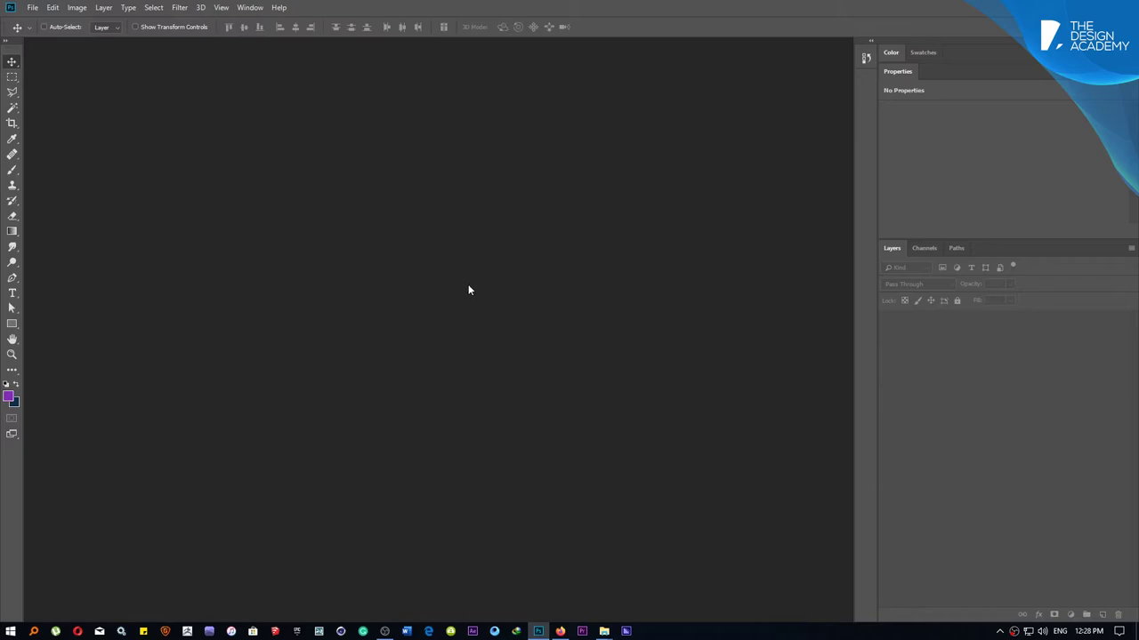
Open two.jpg in Photoshop, then start a Windows search for Gigapixel.
{"action": "key", "text": "ctrl+o"}
{"action": "double_click", "coordinate": [184, 124]}
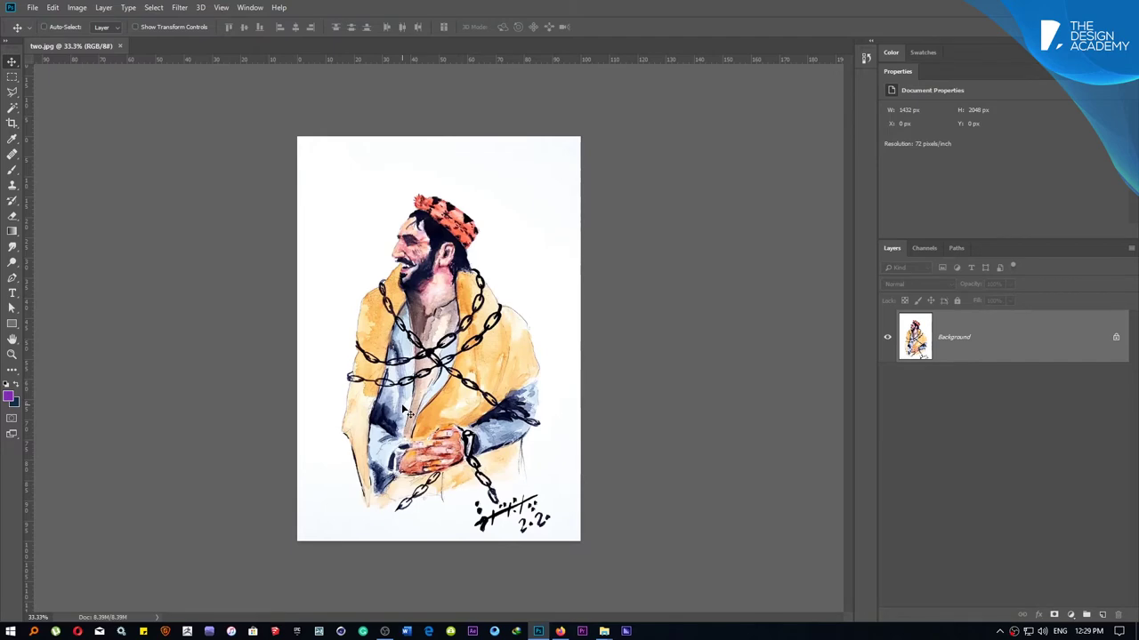
{"action": "key", "text": "super"}
{"action": "type", "text": "gi"}
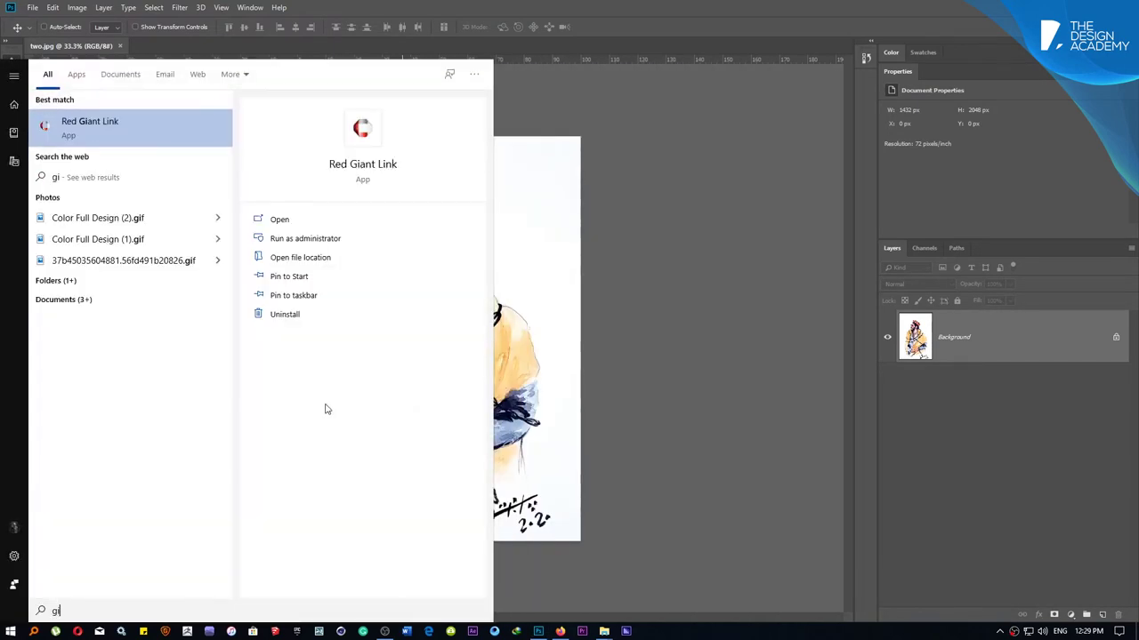
{"action": "type", "text": "gap"}
Launch Gigapixel AI, load two.jpg from the Desktop and preview another area.
{"action": "key", "text": "Return"}
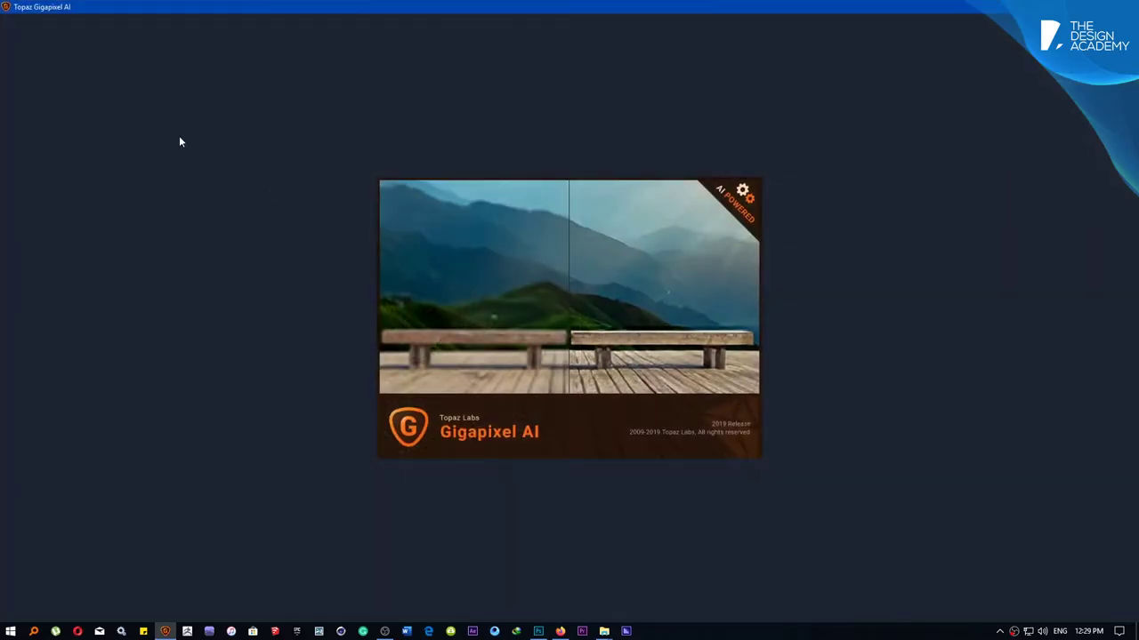
{"action": "left_click", "coordinate": [564, 335]}
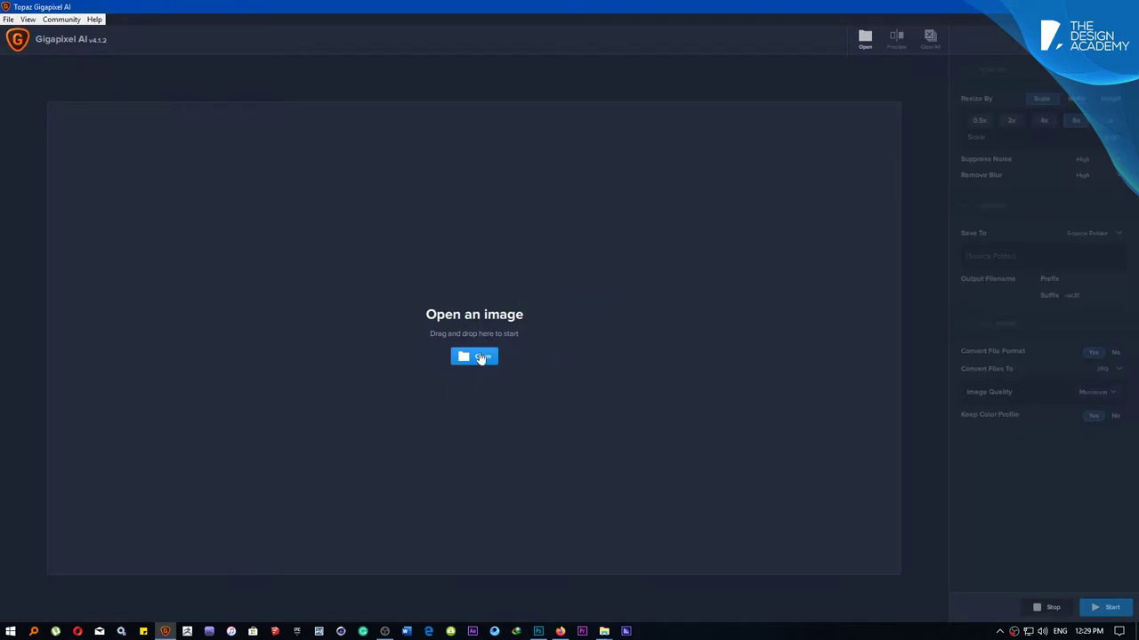
{"action": "left_click", "coordinate": [482, 359]}
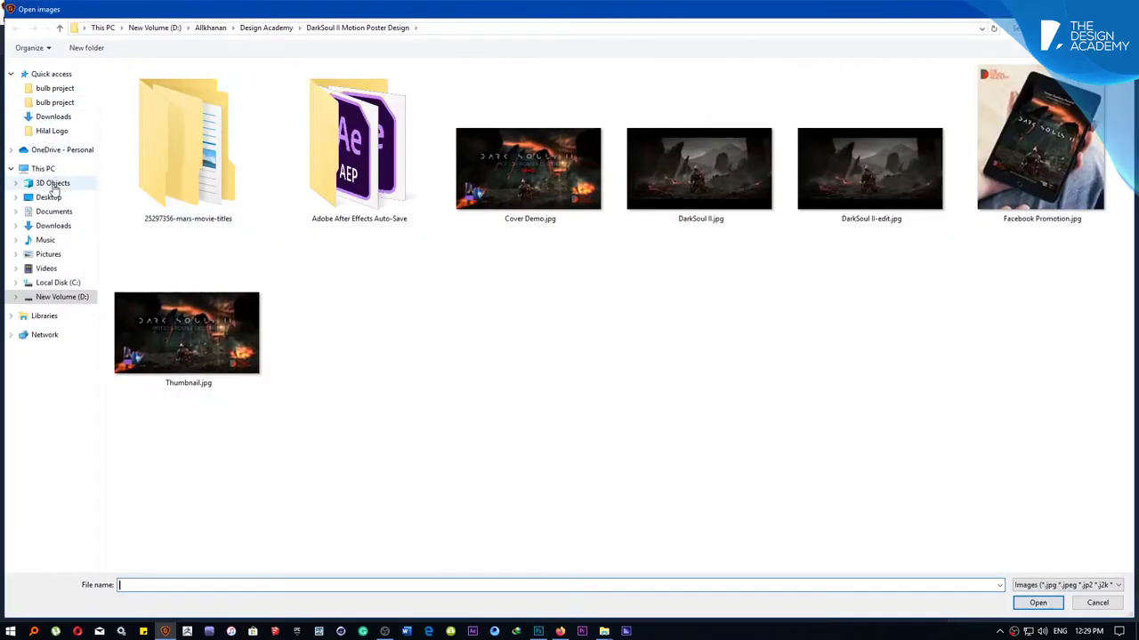
{"action": "left_click", "coordinate": [49, 196]}
{"action": "double_click", "coordinate": [187, 142]}
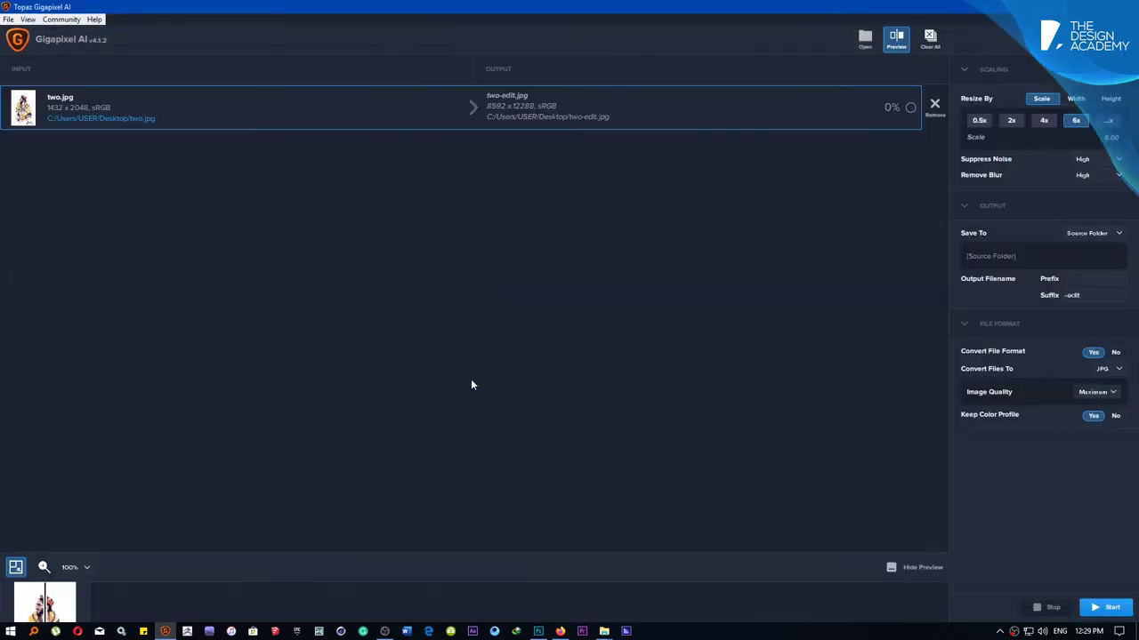
{"action": "left_click", "coordinate": [42, 364]}
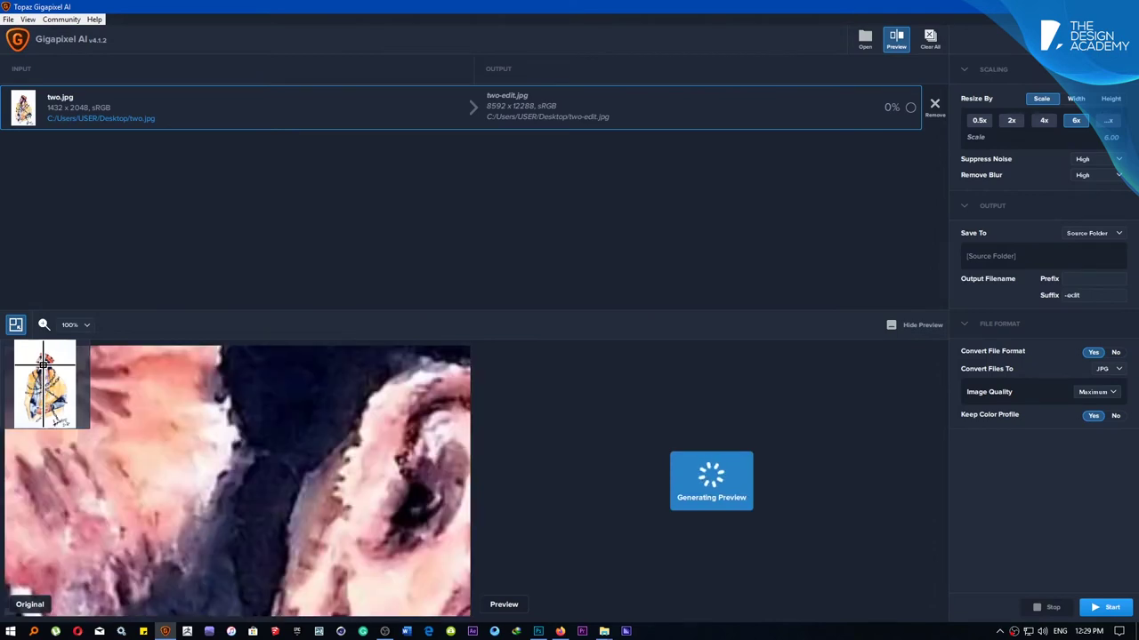
{"action": "mouse_move", "coordinate": [170, 400]}
{"action": "left_mouse_down"}
{"action": "mouse_move", "coordinate": [325, 572]}
{"action": "mouse_move", "coordinate": [368, 376]}
{"action": "left_mouse_up"}
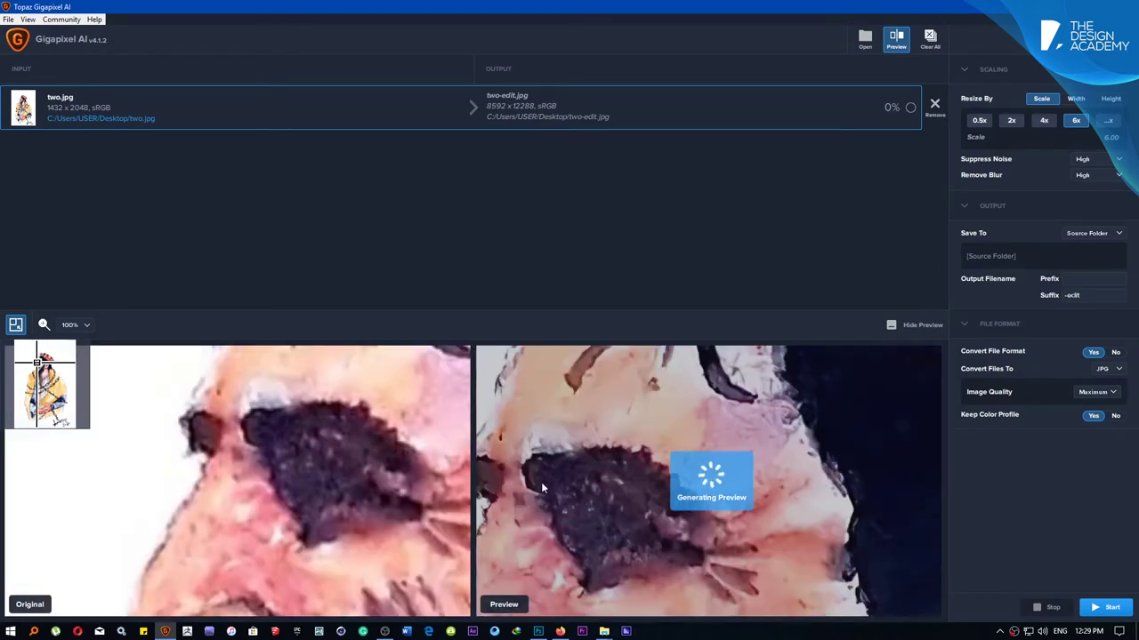
Run the 6x upscale, open two-edit.jpg and copy the image to the clipboard.
{"action": "left_click", "coordinate": [1105, 606]}
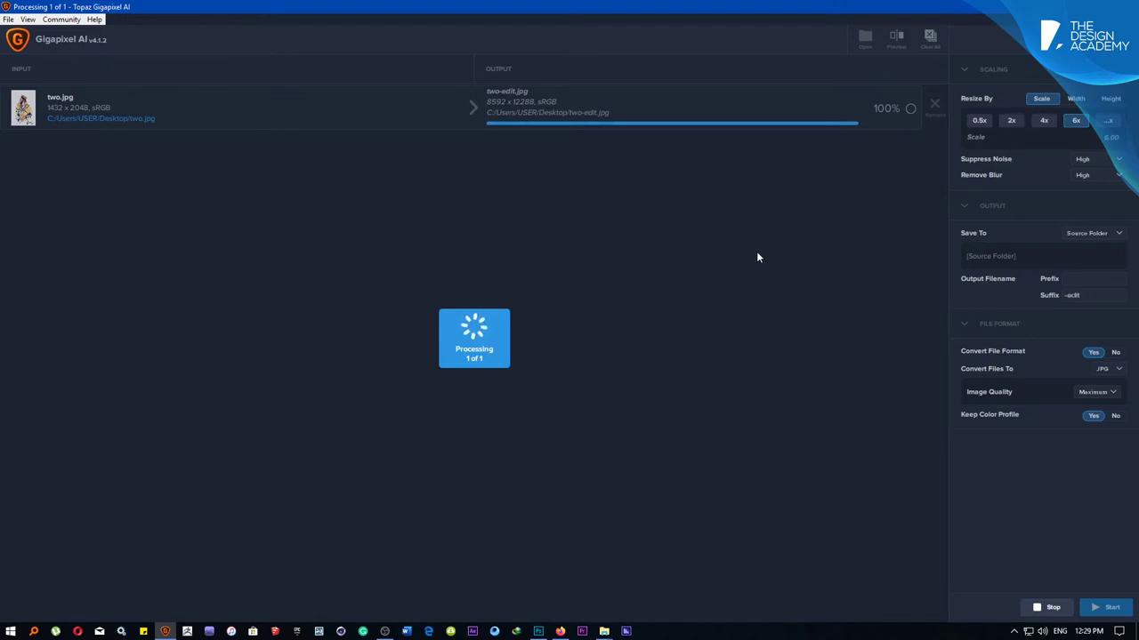
{"action": "left_click", "coordinate": [558, 118]}
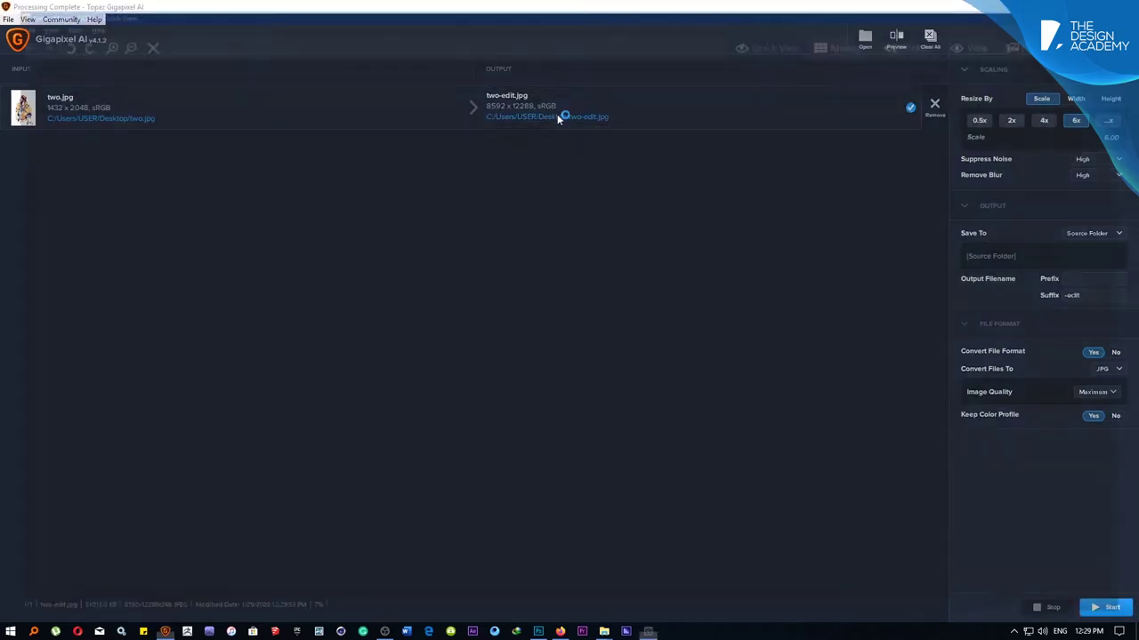
{"action": "left_click", "coordinate": [8, 19]}
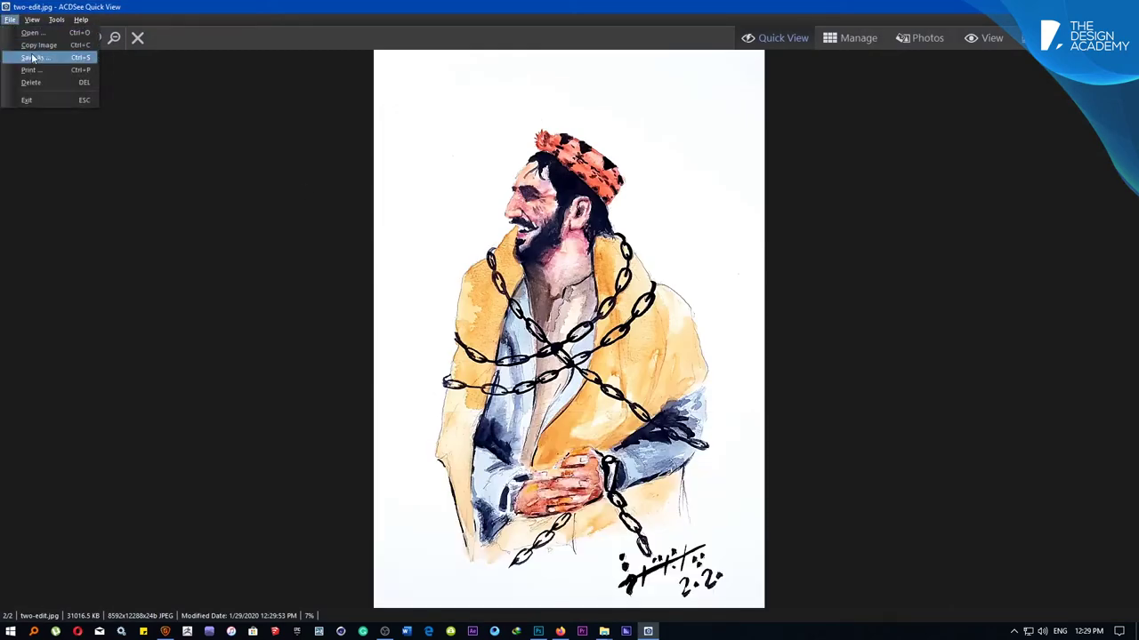
{"action": "left_click", "coordinate": [32, 48]}
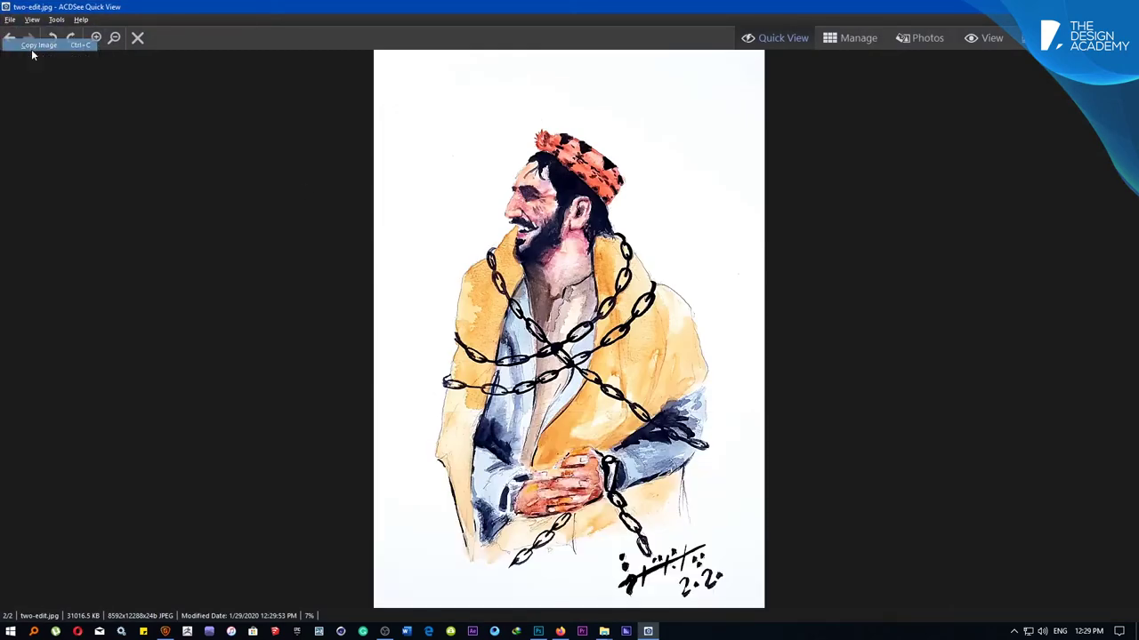
{"action": "left_click", "coordinate": [538, 631]}
Create a blank International Paper A4 document and paste the upscaled painting into it.
{"action": "key", "text": "ctrl+n"}
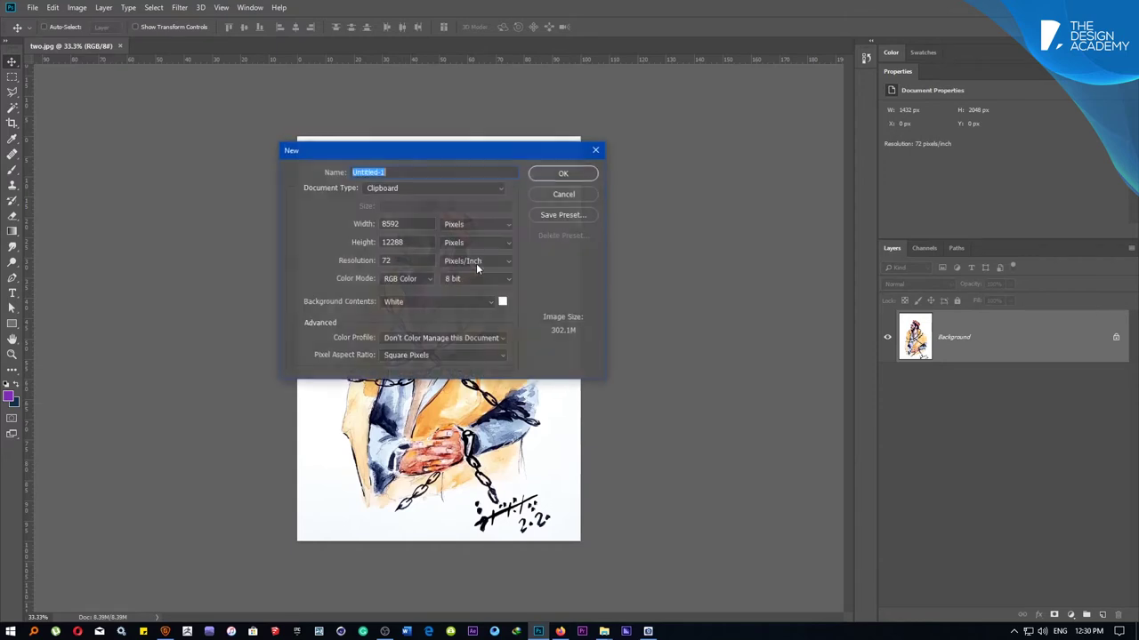
{"action": "left_click", "coordinate": [427, 188]}
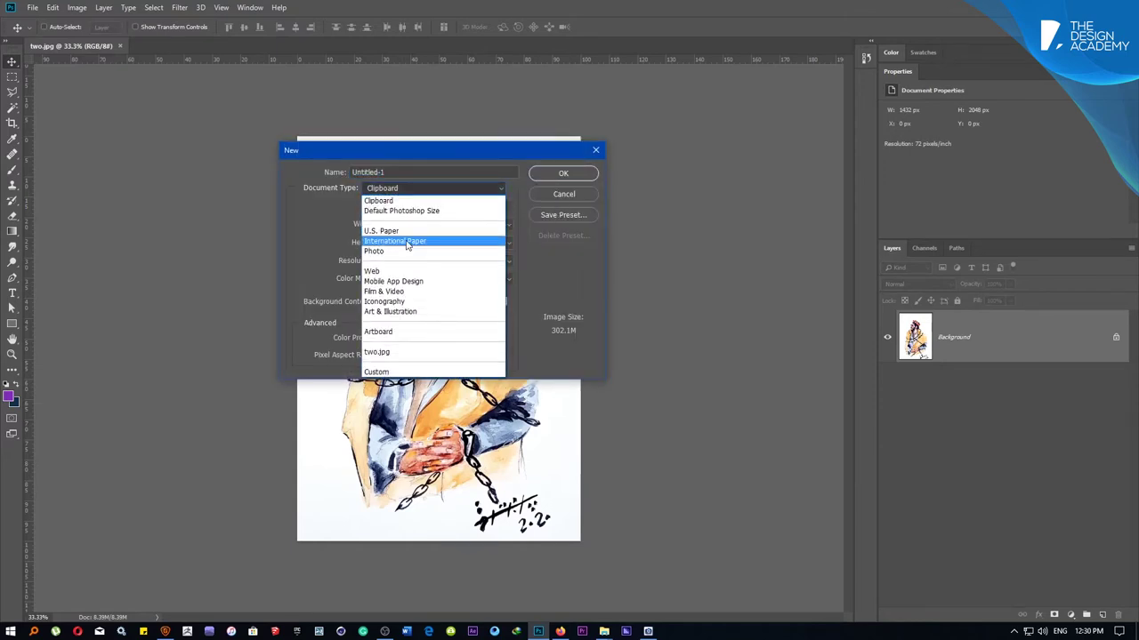
{"action": "left_click", "coordinate": [406, 241]}
{"action": "left_click", "coordinate": [563, 174]}
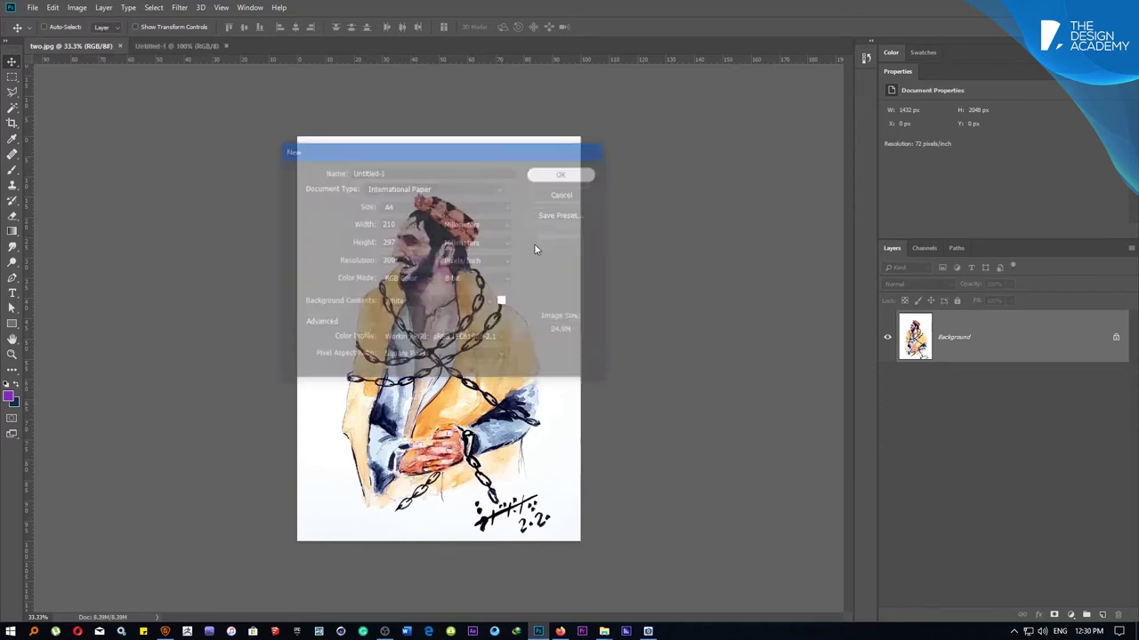
{"action": "key", "text": "ctrl+v"}
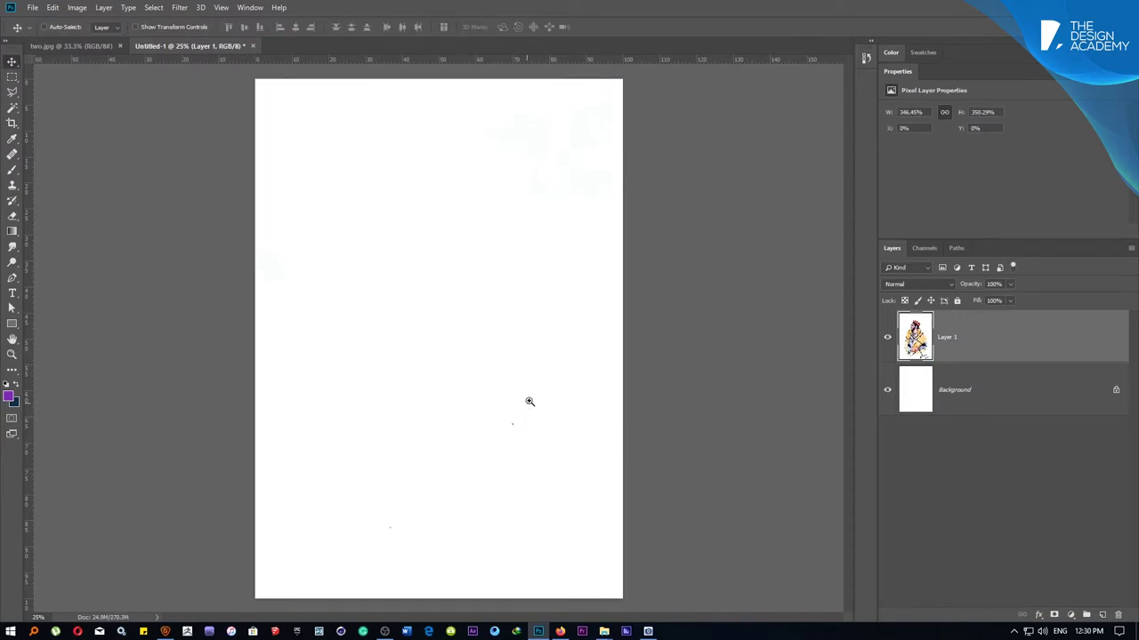
Convert the pasted Layer 1 into a smart object.
{"action": "scroll", "coordinate": [529, 401], "scroll_direction": "down", "scroll_amount": 5}
{"action": "key", "text": "ctrl+t"}
{"action": "scroll", "coordinate": [528, 410], "scroll_direction": "down", "scroll_amount": 3}
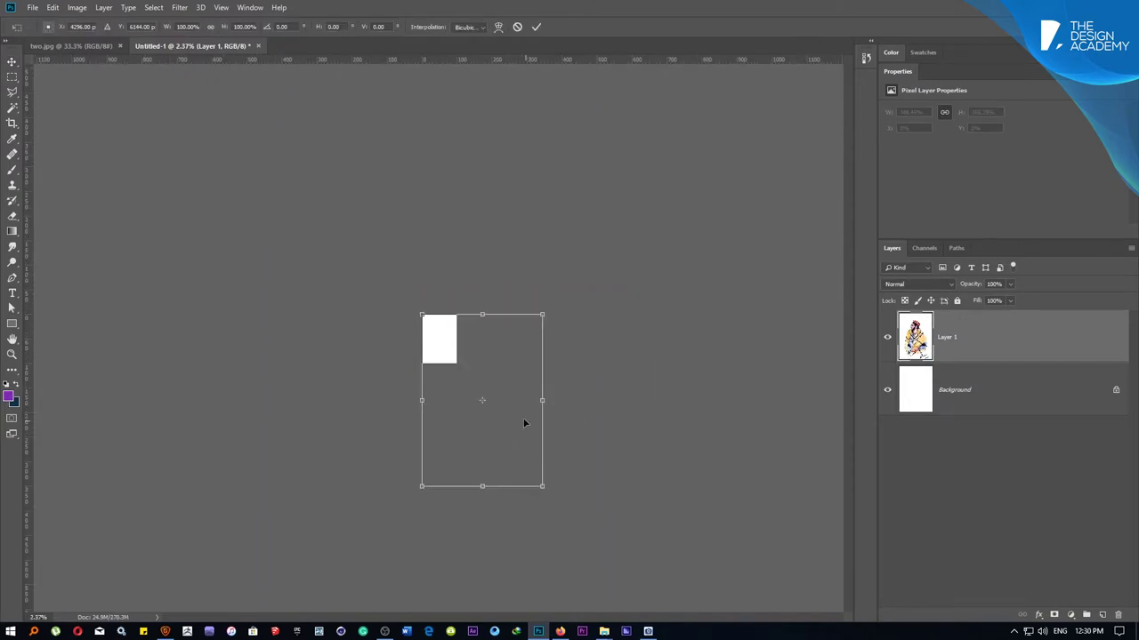
{"action": "key", "text": "Escape"}
{"action": "key", "text": "ctrl+t"}
{"action": "key", "text": "Escape"}
{"action": "right_click", "coordinate": [974, 338]}
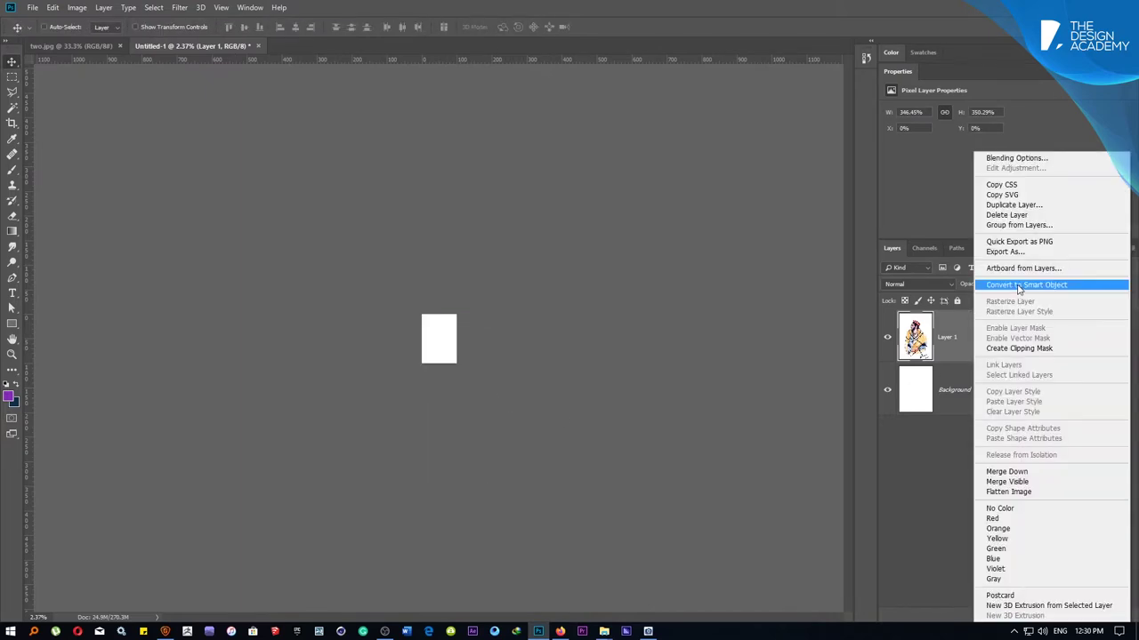
{"action": "left_click", "coordinate": [1019, 286]}
Scale the smart object down so the painting fits the A4 page width.
{"action": "key", "text": "ctrl+t"}
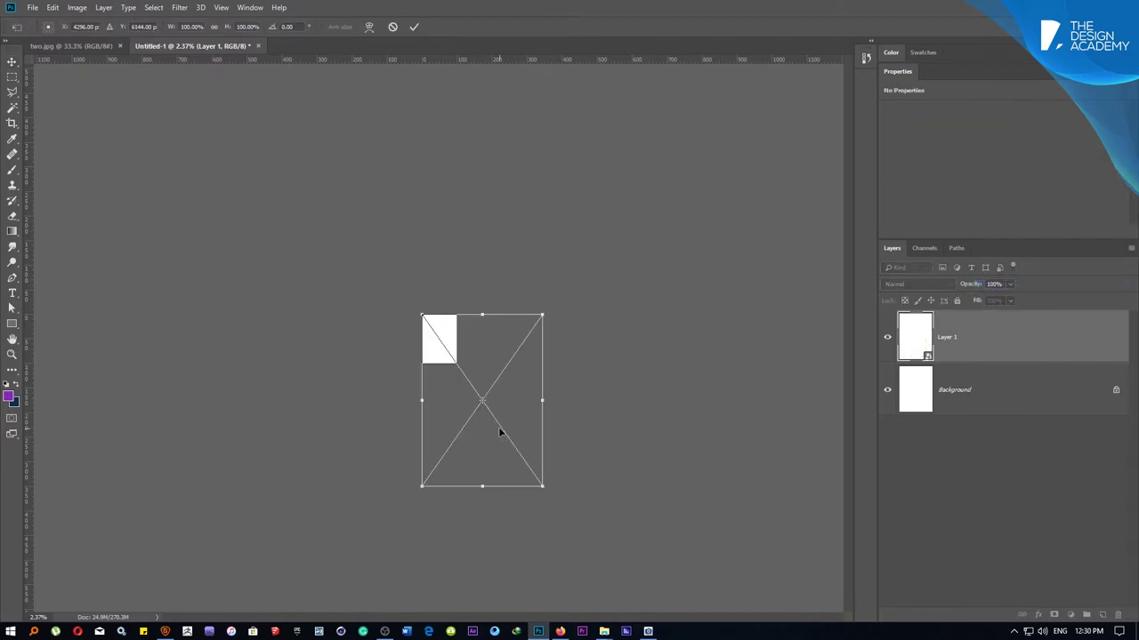
{"action": "left_click_drag", "start_coordinate": [544, 489], "coordinate": [437, 385]}
{"action": "right_click", "coordinate": [432, 358]}
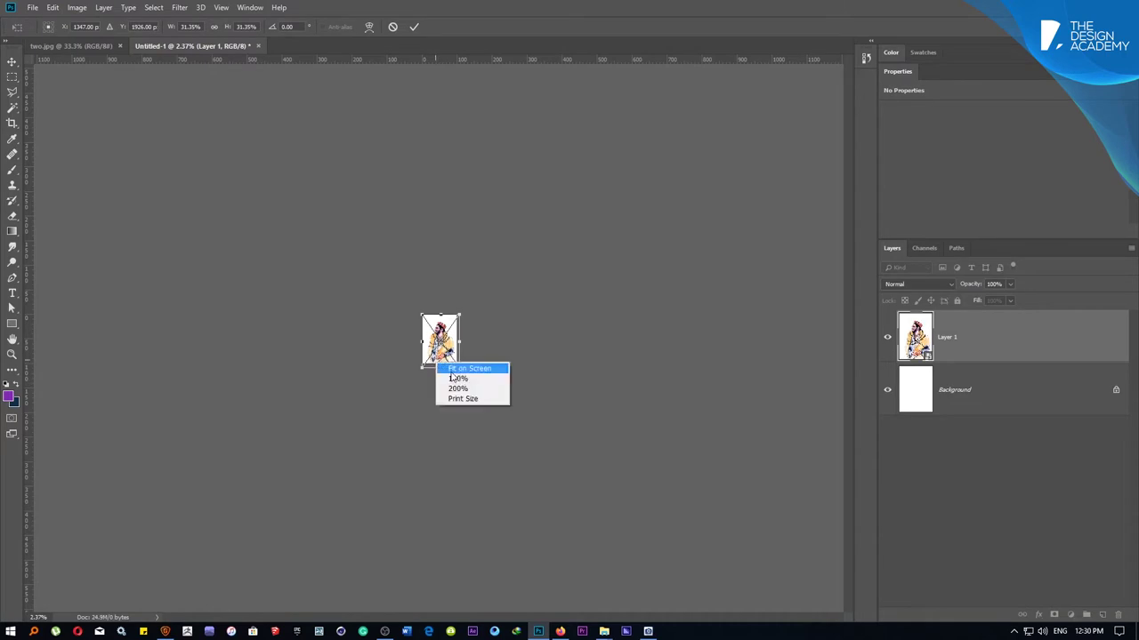
{"action": "key", "text": "ctrl+0"}
{"action": "left_click_drag", "start_coordinate": [596, 603], "coordinate": [593, 560]}
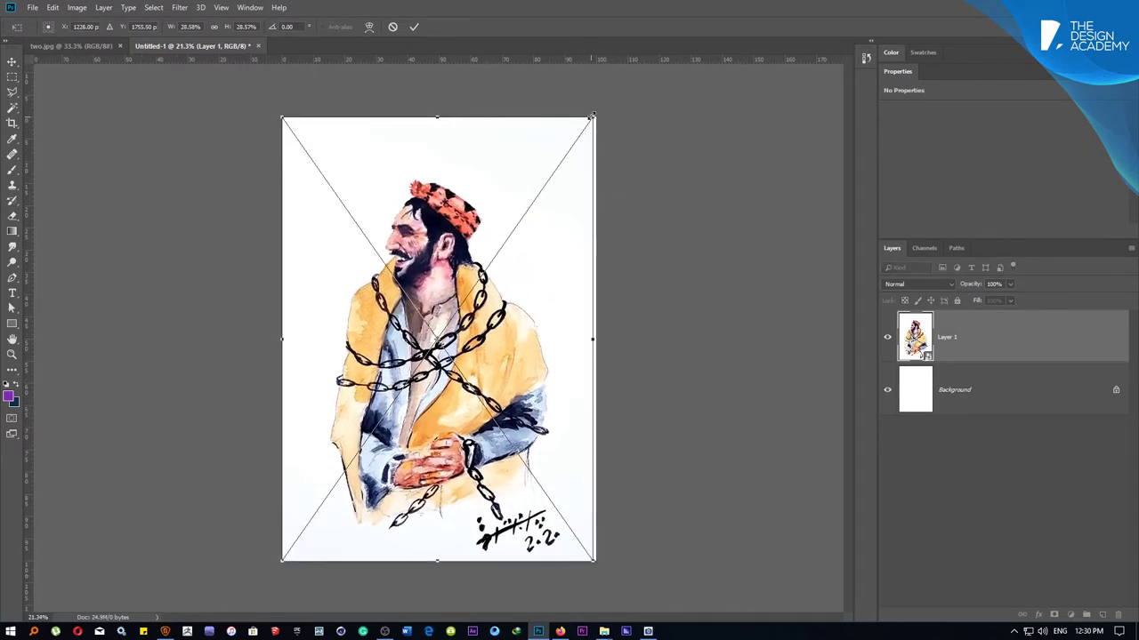
{"action": "left_click_drag", "start_coordinate": [591, 116], "coordinate": [594, 111]}
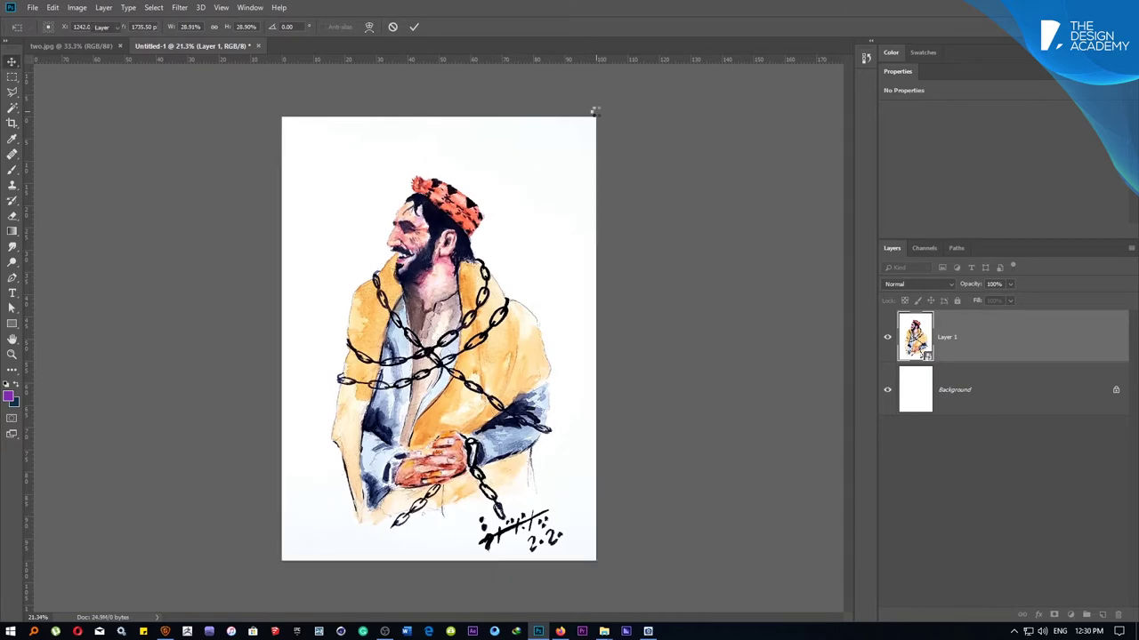
{"action": "key", "text": "Return"}
Check it at 100%, then shrink the painting slightly inside the page margins.
{"action": "right_click", "coordinate": [422, 262]}
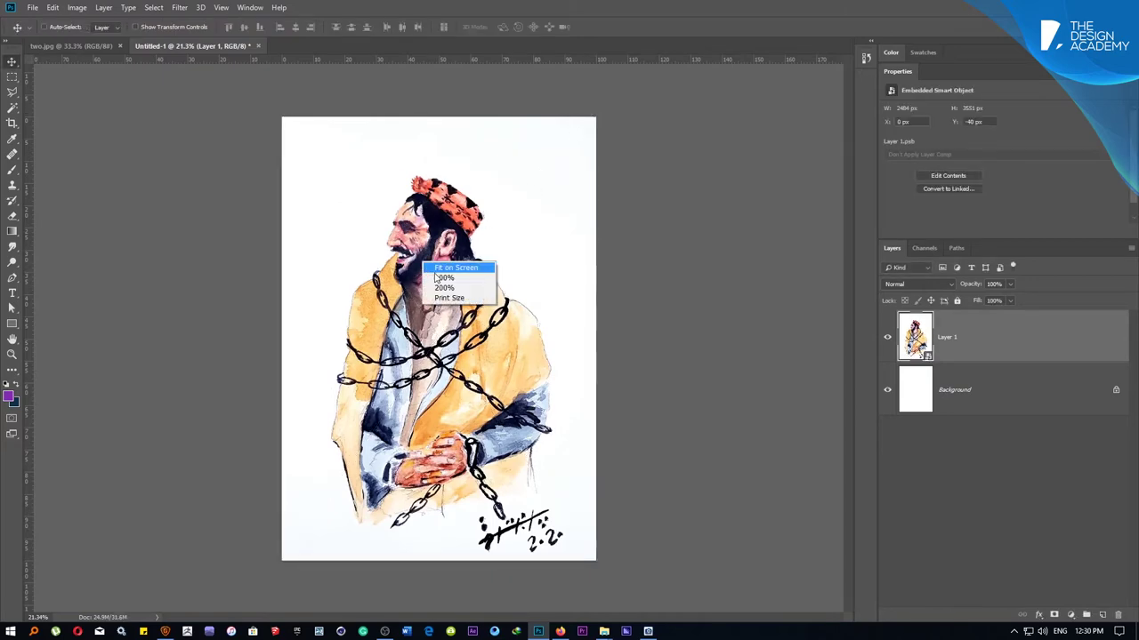
{"action": "left_click", "coordinate": [436, 279]}
{"action": "right_click", "coordinate": [367, 226]}
{"action": "left_click", "coordinate": [378, 232]}
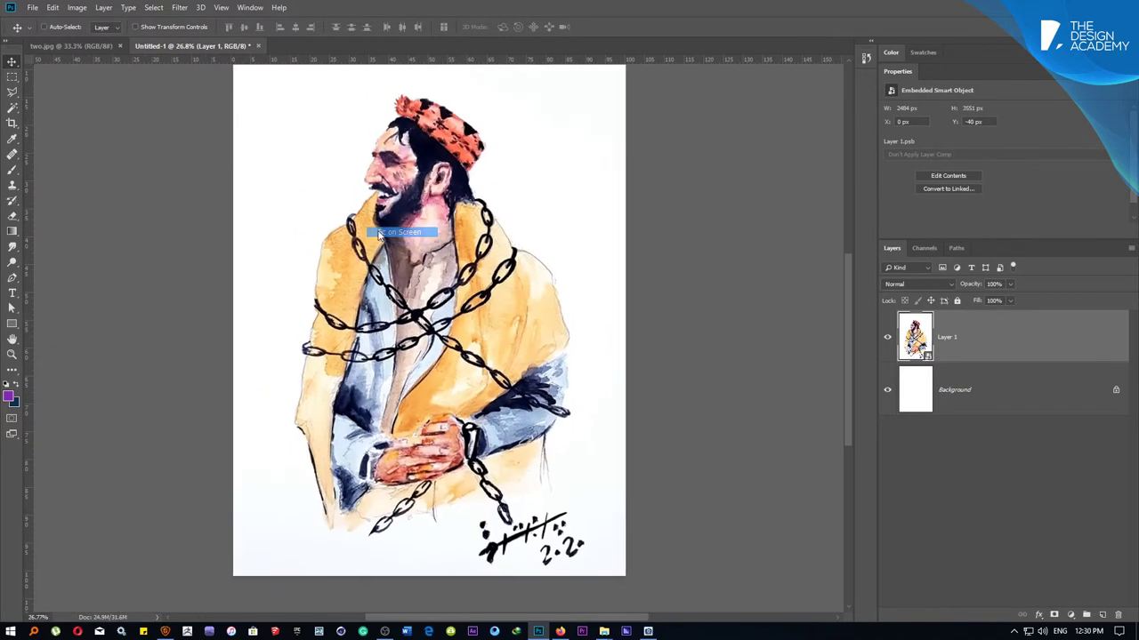
{"action": "key", "text": "ctrl+t"}
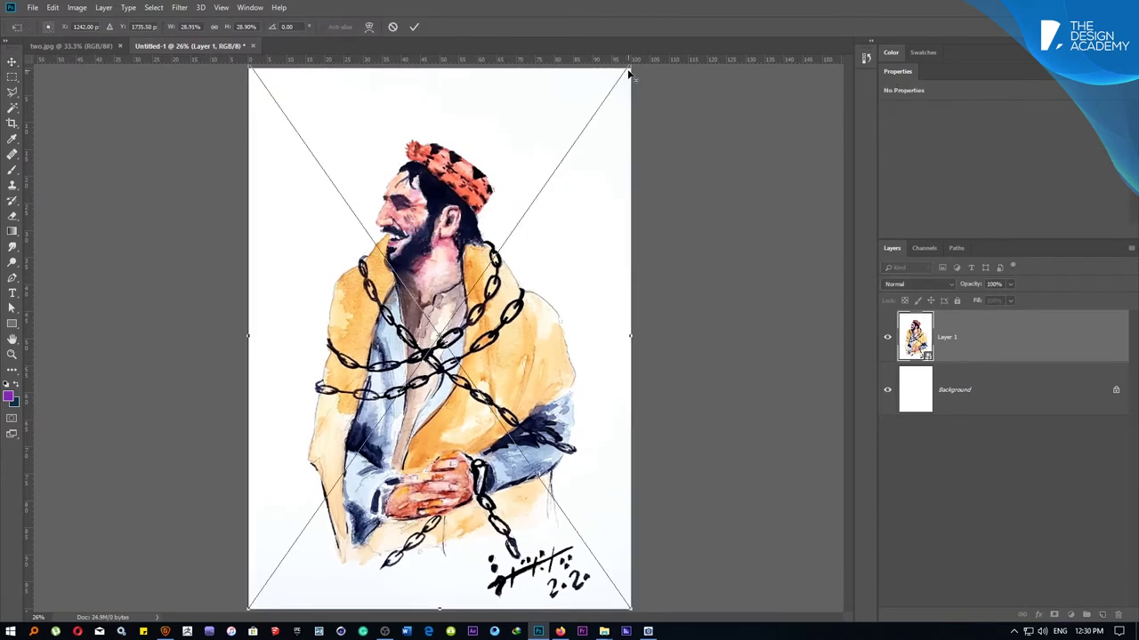
{"action": "scroll", "coordinate": [569, 170], "scroll_direction": "down", "scroll_amount": 1}
{"action": "left_click_drag", "start_coordinate": [594, 122], "coordinate": [587, 129]}
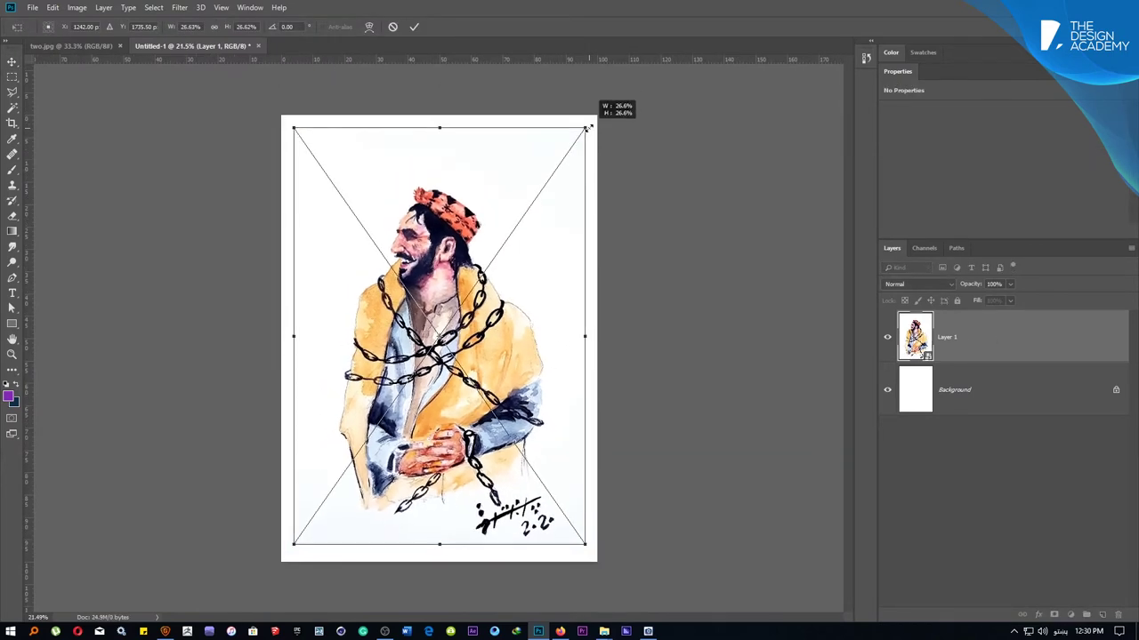
{"action": "key", "text": "Return"}
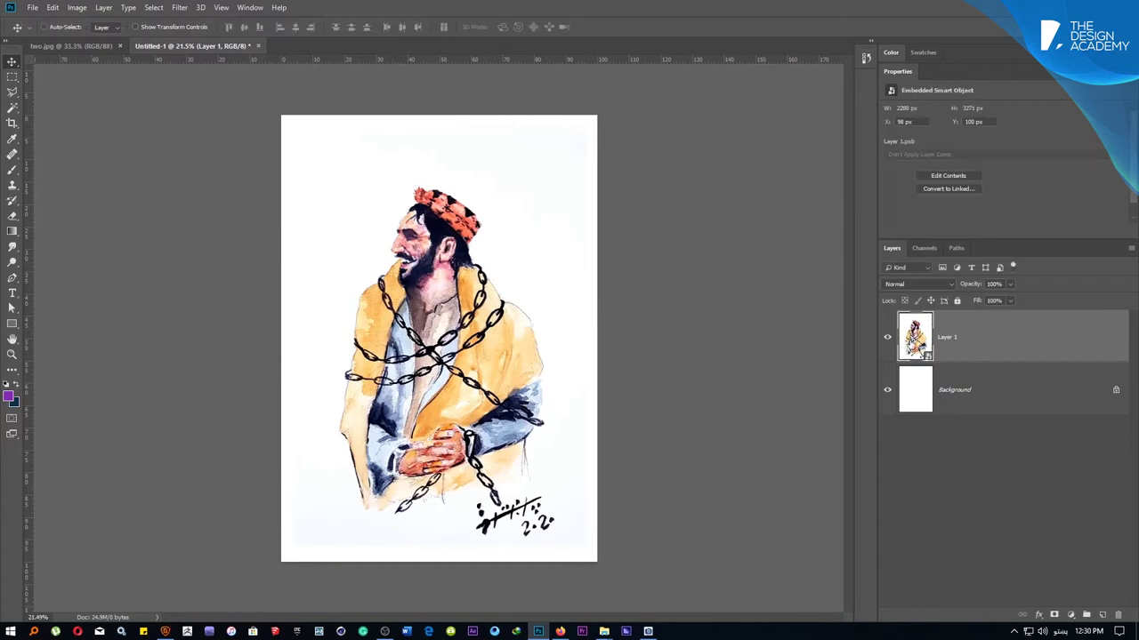
Delete the white background inside the Layer 1.psb contents and save the change.
{"action": "key", "text": "w"}
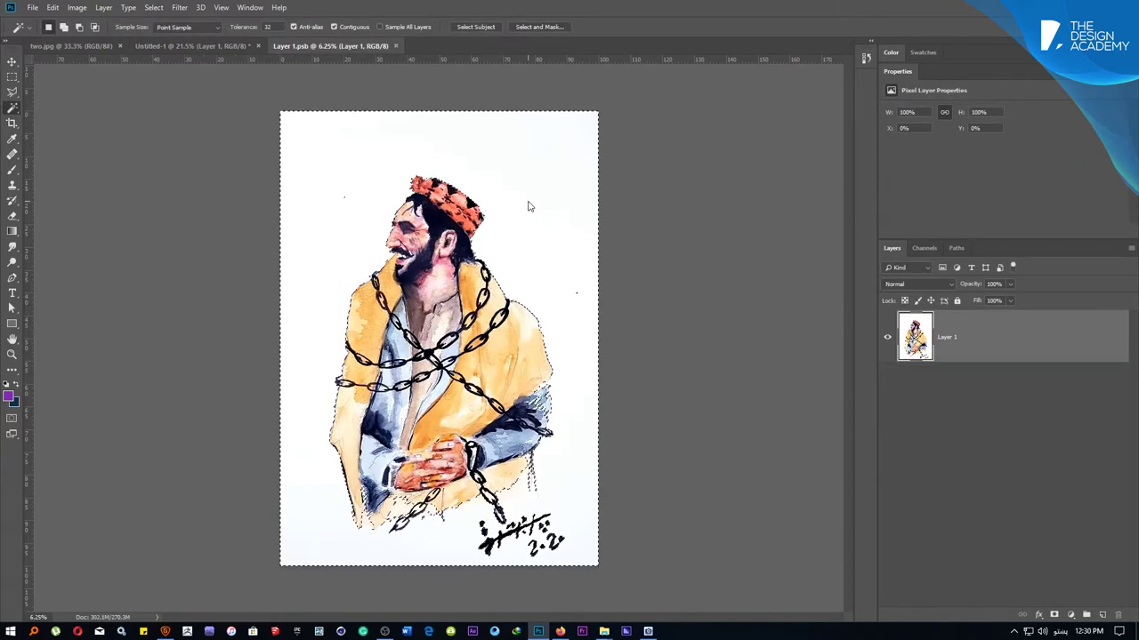
{"action": "key", "text": "Delete"}
{"action": "key", "text": "ctrl+d"}
{"action": "key", "text": "ctrl+w"}
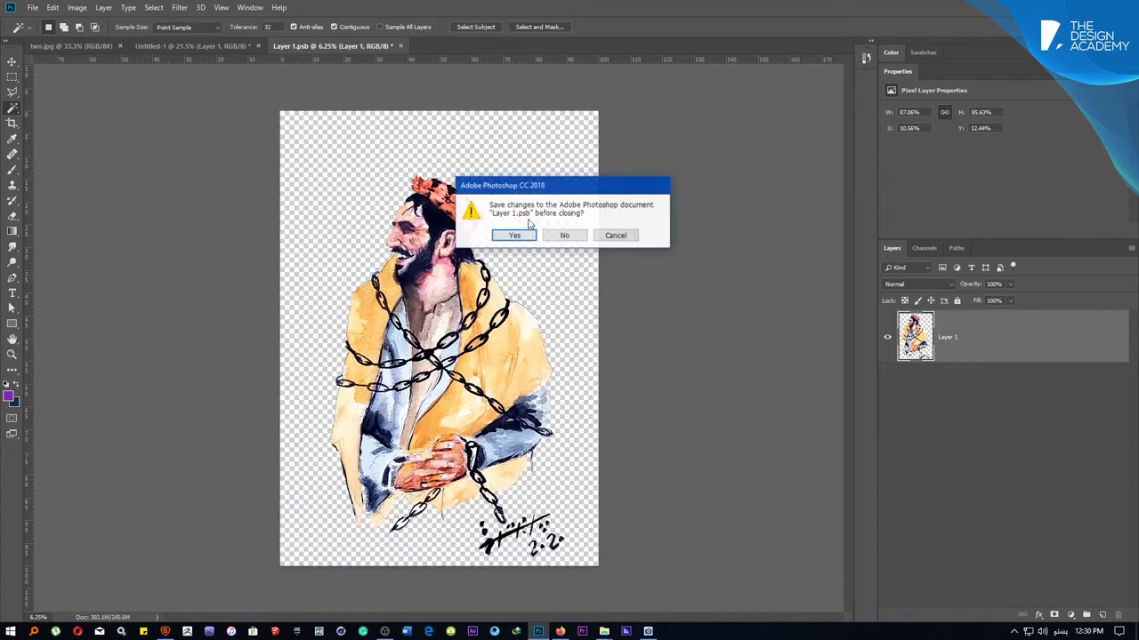
{"action": "left_click", "coordinate": [516, 236]}
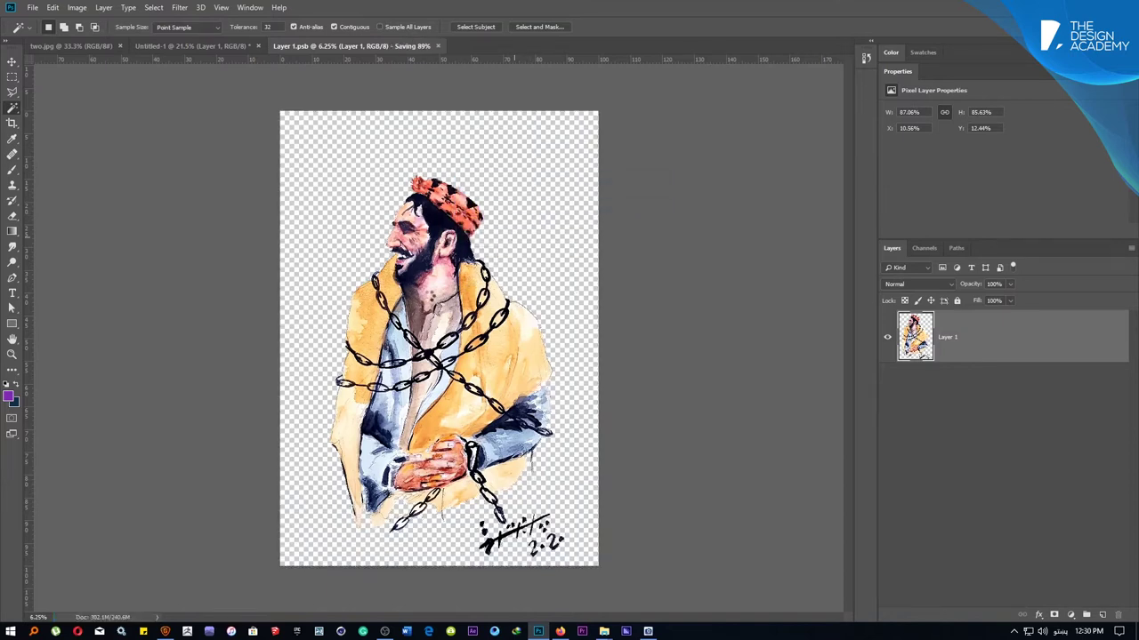
Unlock the Background layer as Layer 0.
{"action": "key", "text": "v"}
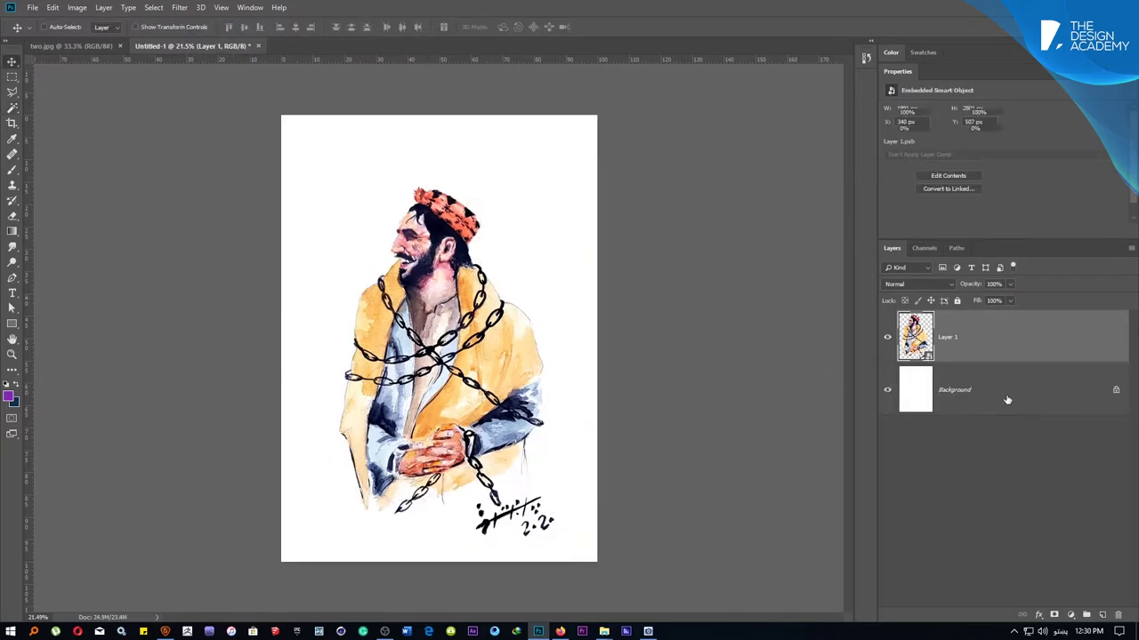
{"action": "double_click", "coordinate": [1007, 399]}
{"action": "key", "text": "Return"}
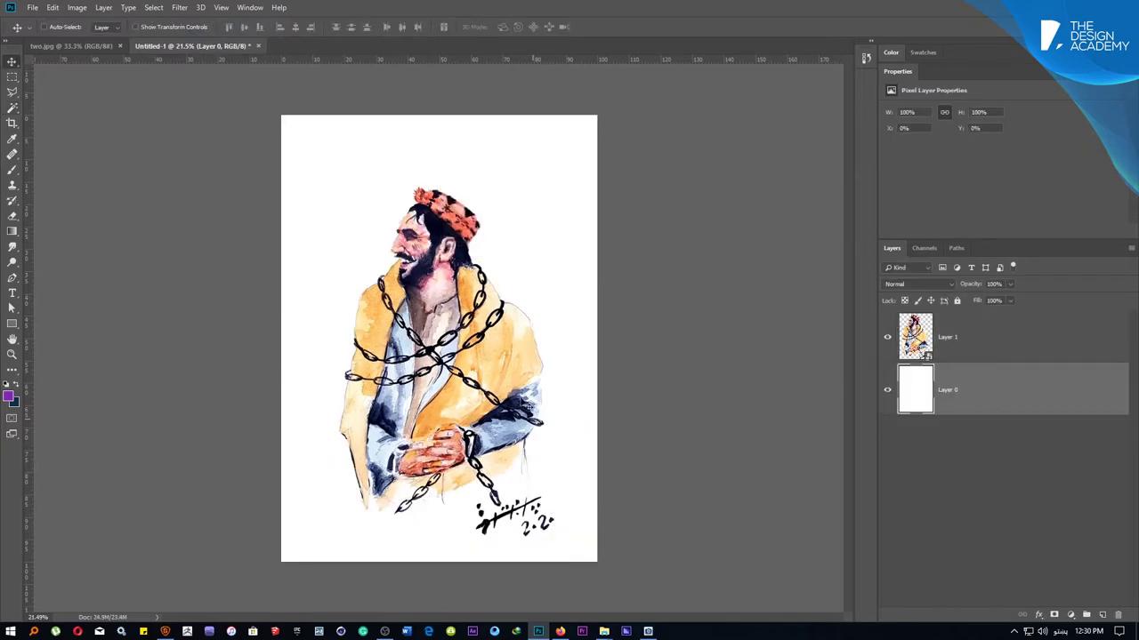
Fill Layer 0 with the light white-to-grey gradient preset, angled toward the top-right.
{"action": "key", "text": "g"}
{"action": "left_click", "coordinate": [69, 28]}
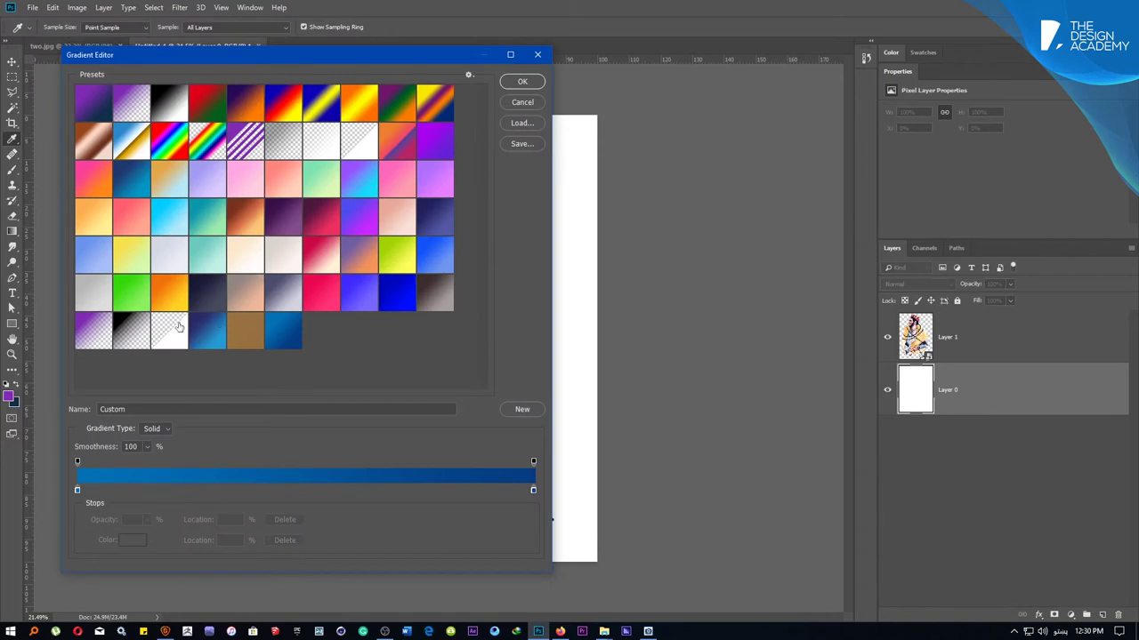
{"action": "left_click", "coordinate": [274, 259]}
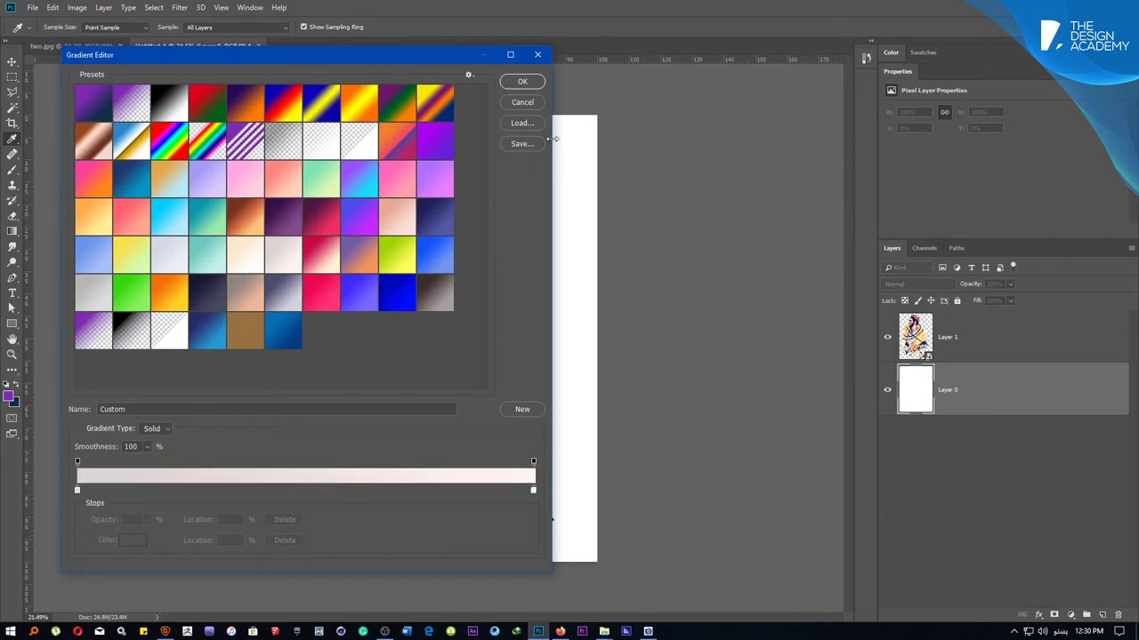
{"action": "left_click", "coordinate": [522, 80]}
{"action": "left_click_drag", "start_coordinate": [602, 337], "coordinate": [609, 337]}
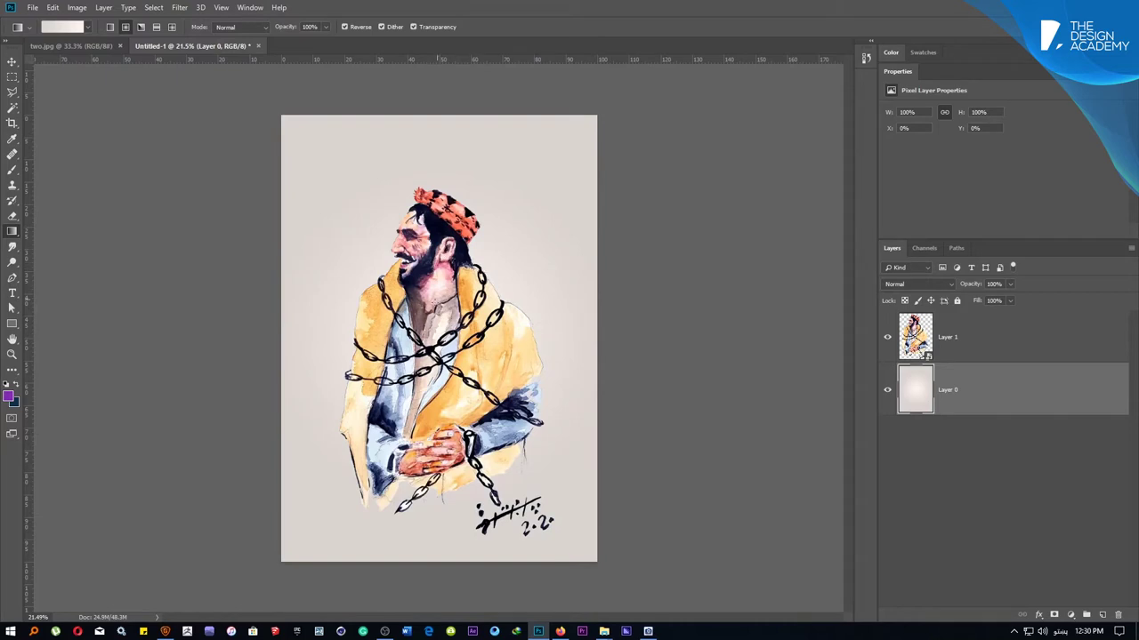
{"action": "left_click_drag", "start_coordinate": [421, 352], "coordinate": [847, 354]}
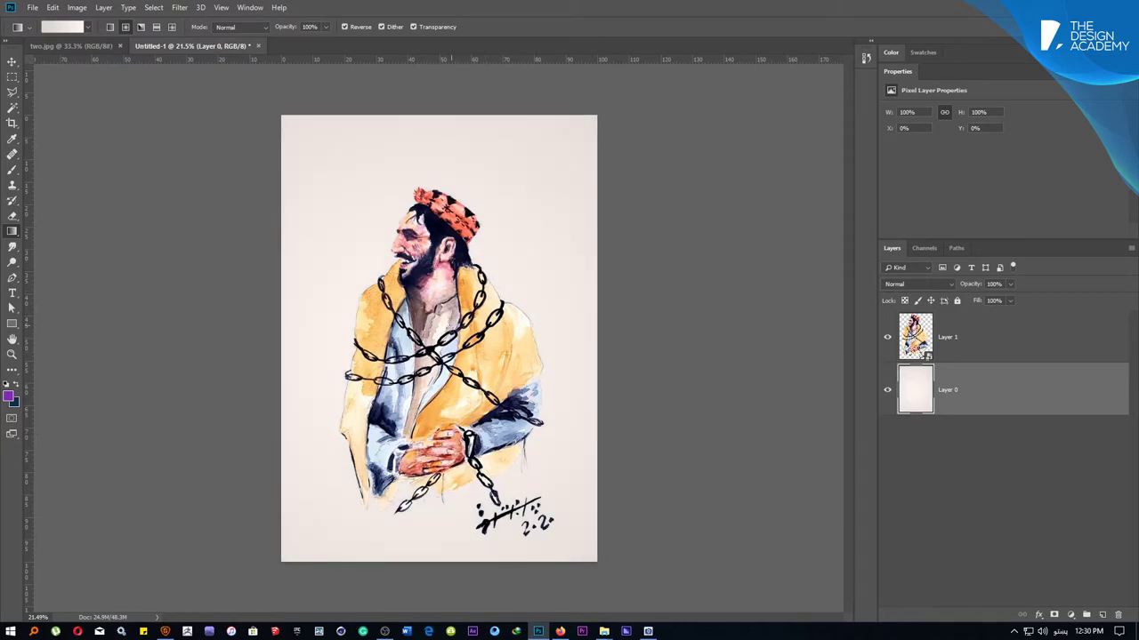
{"action": "left_click_drag", "start_coordinate": [465, 303], "coordinate": [520, 179]}
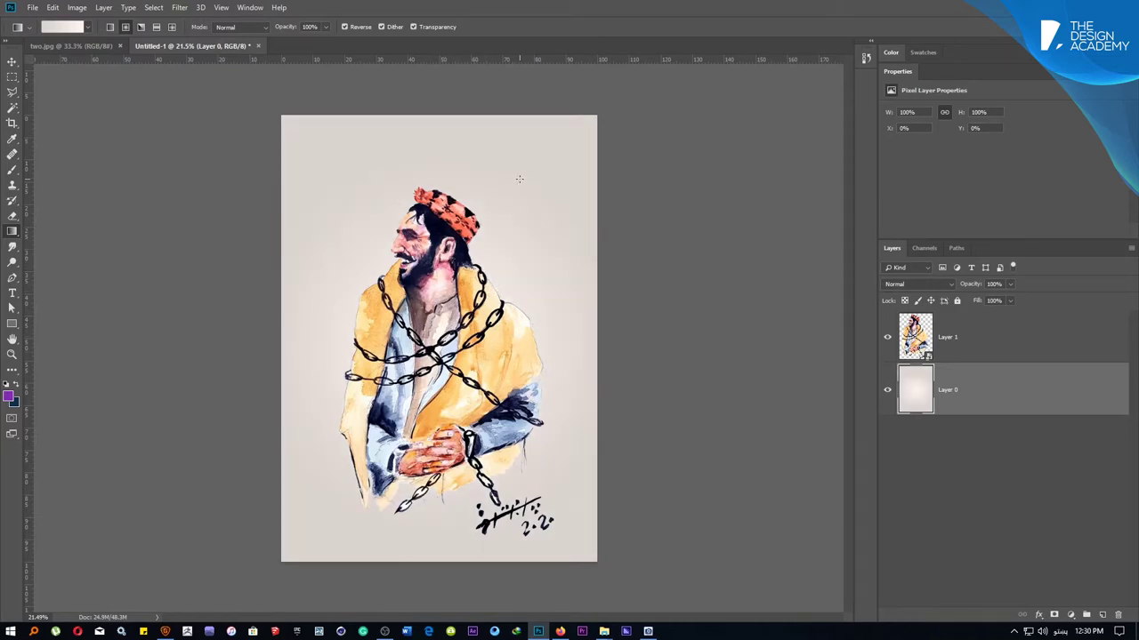
{"action": "left_click_drag", "start_coordinate": [449, 331], "coordinate": [564, 146]}
Warp Layer 0, bulging its left, right and bottom-left edges outward.
{"action": "key", "text": "ctrl+t"}
{"action": "left_click", "coordinate": [498, 27]}
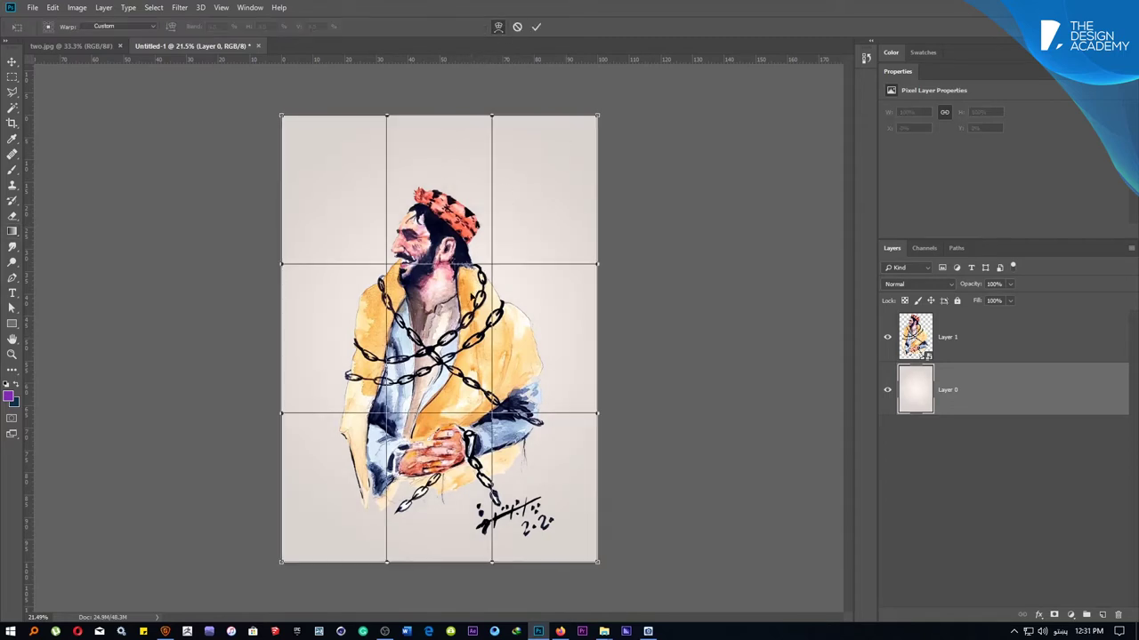
{"action": "left_click_drag", "start_coordinate": [440, 312], "coordinate": [380, 313]}
{"action": "left_click_drag", "start_coordinate": [587, 338], "coordinate": [650, 338]}
{"action": "left_click_drag", "start_coordinate": [356, 534], "coordinate": [388, 514]}
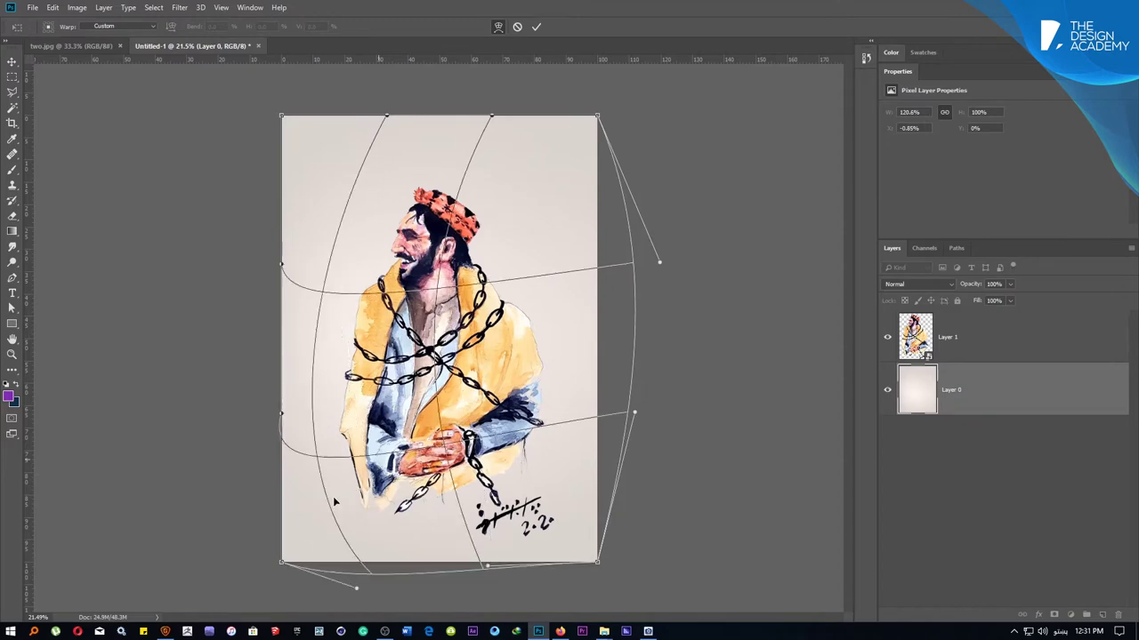
{"action": "key", "text": "Return"}
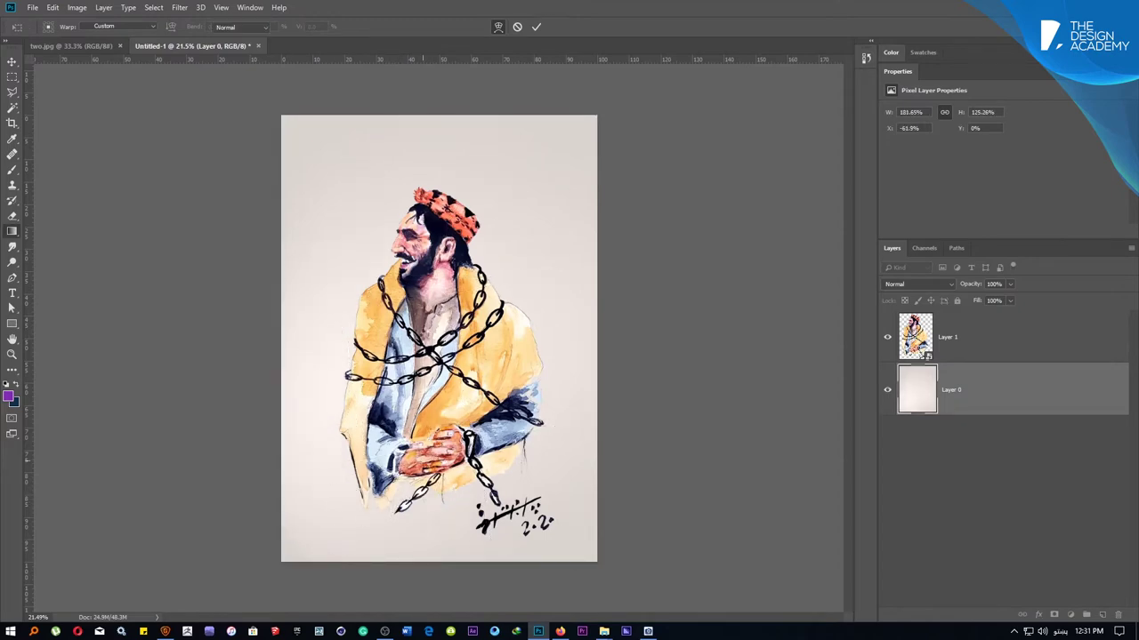
Inspect the man's face at 100%, then return to the whole-painting view.
{"action": "key", "text": "v"}
{"action": "key", "text": "ctrl+minus"}
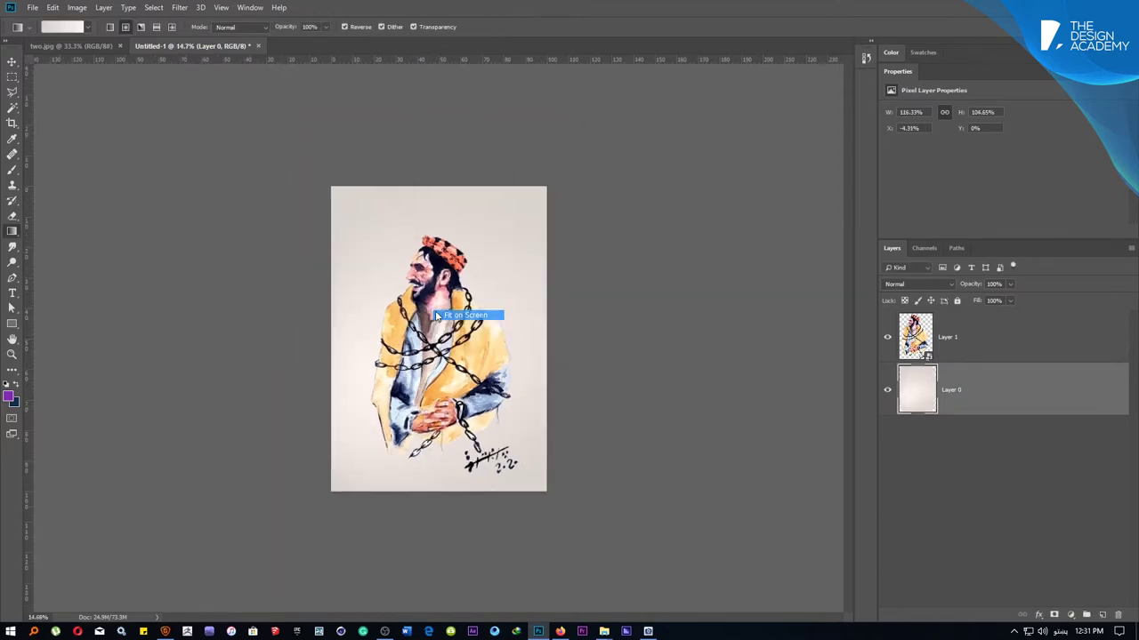
{"action": "key", "text": "ctrl+0"}
{"action": "scroll", "coordinate": [435, 310], "scroll_direction": "down", "scroll_amount": 1}
{"action": "right_click", "coordinate": [434, 296]}
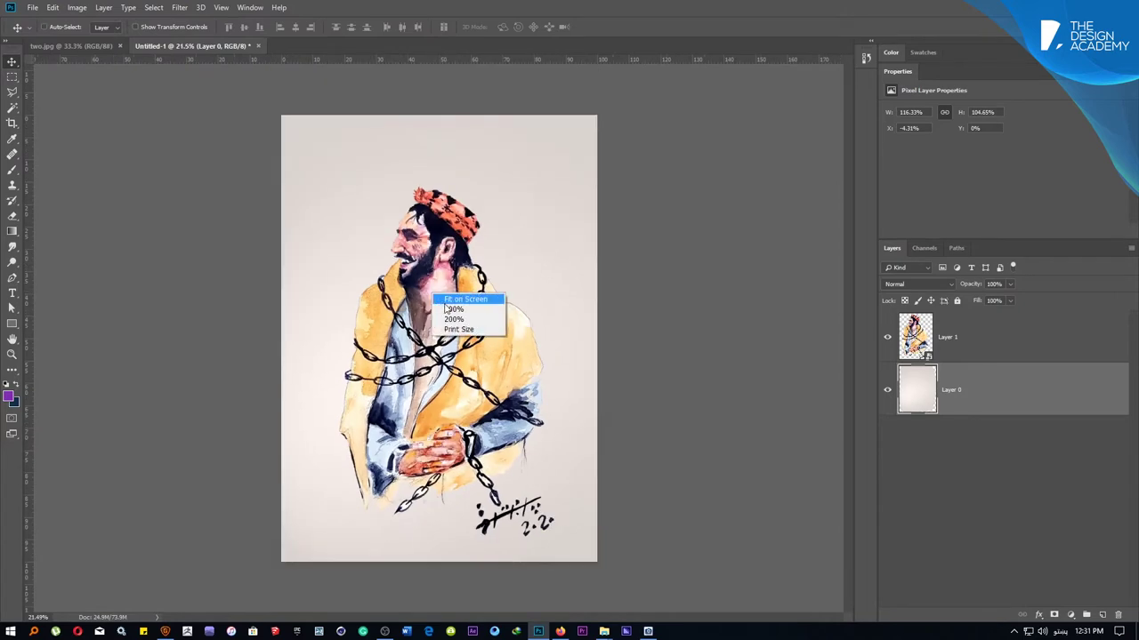
{"action": "left_click", "coordinate": [453, 308]}
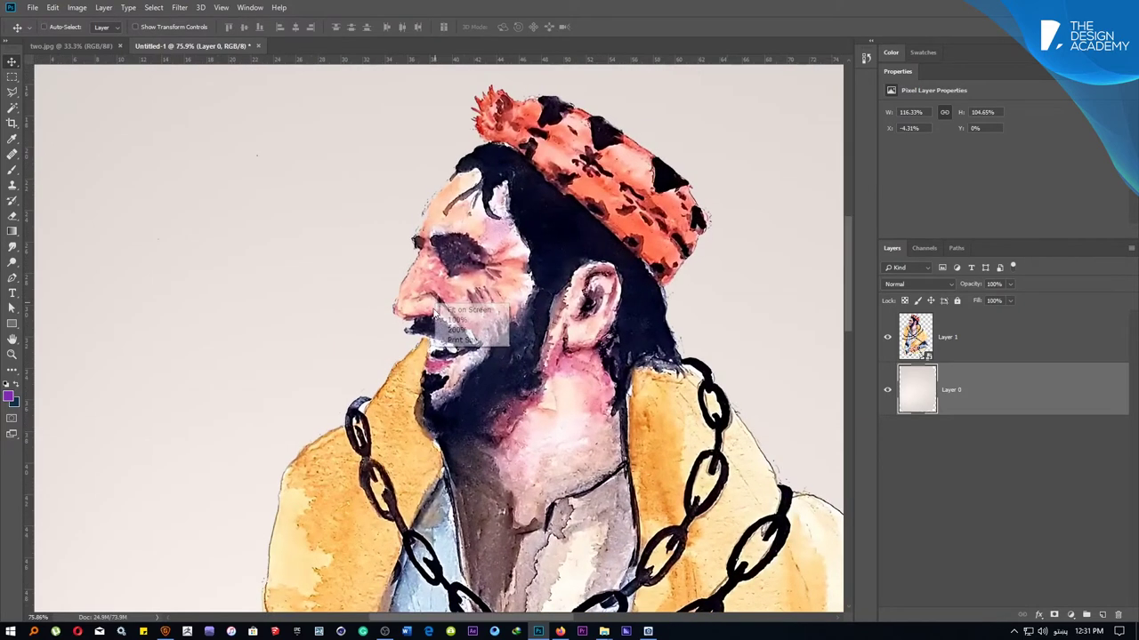
{"action": "left_click", "coordinate": [453, 320]}
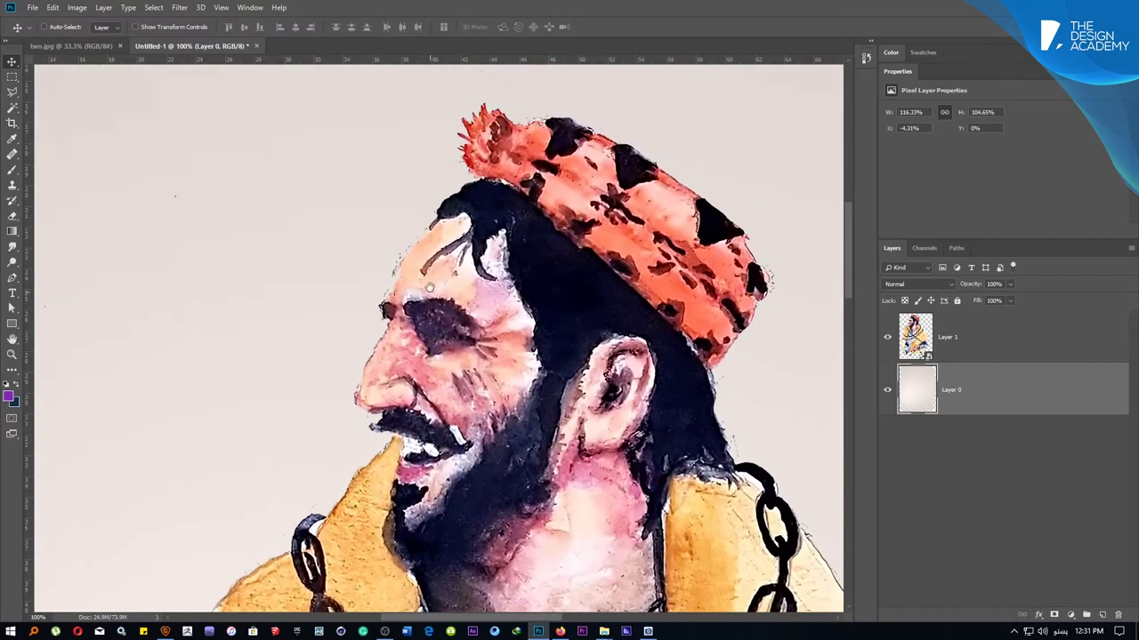
{"action": "scroll", "coordinate": [429, 286], "scroll_direction": "down", "scroll_amount": 3}
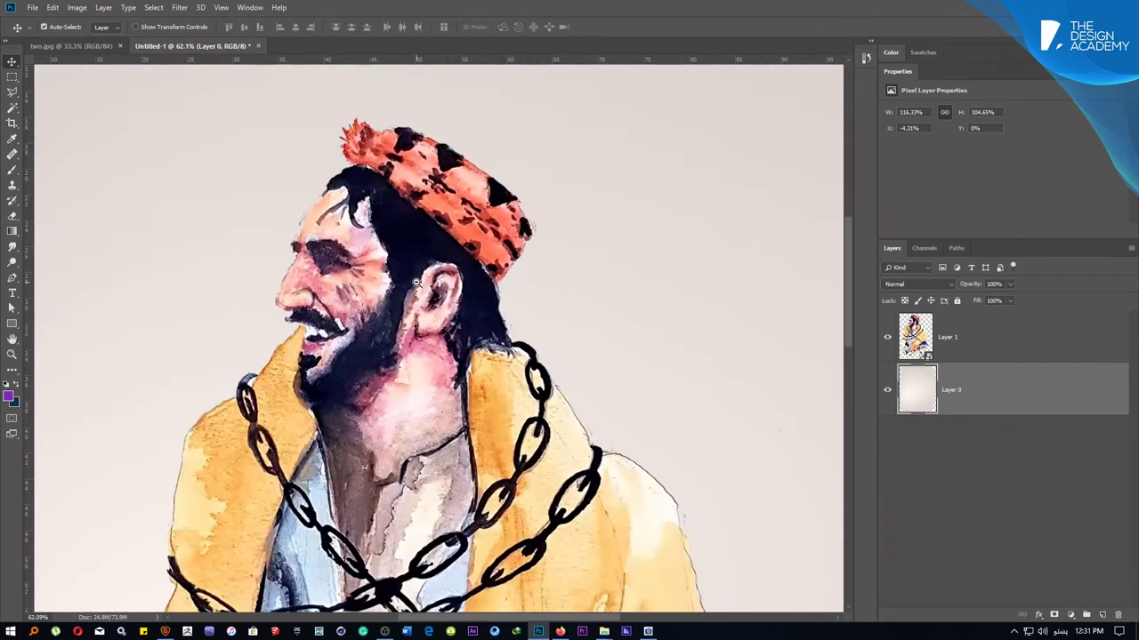
{"action": "scroll", "coordinate": [416, 283], "scroll_direction": "down", "scroll_amount": 2}
{"action": "right_click", "coordinate": [432, 295]}
{"action": "left_click", "coordinate": [454, 301]}
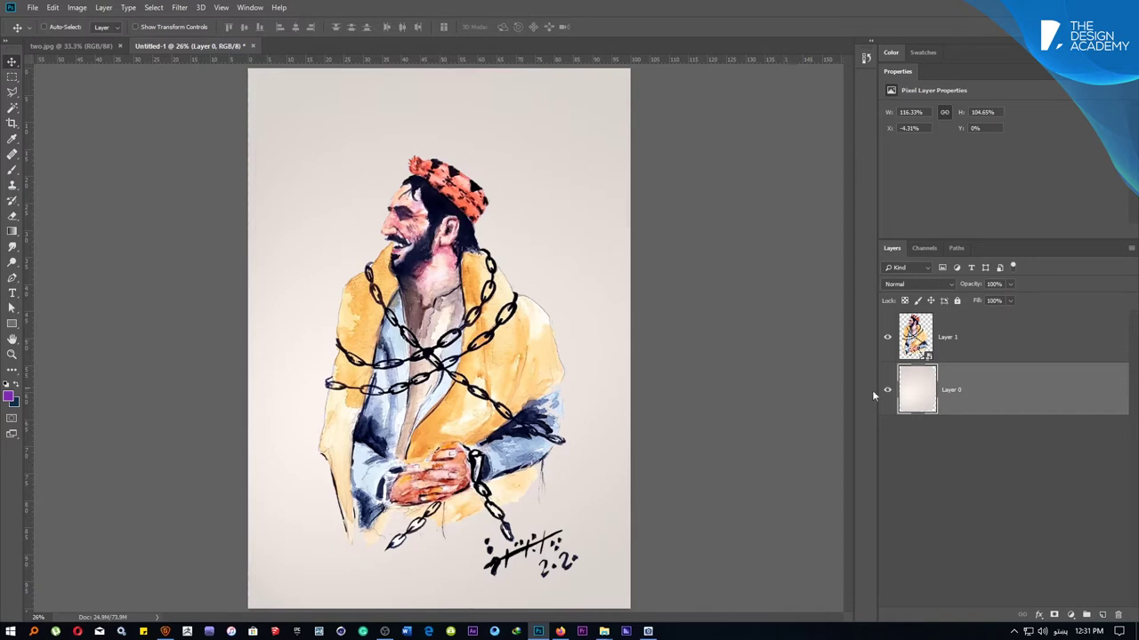
Rename the figure layer after its subject and the background layer to BG.
{"action": "left_click", "coordinate": [969, 344]}
{"action": "double_click", "coordinate": [948, 338]}
{"action": "type", "text": "Manzoor Pakhteen"}
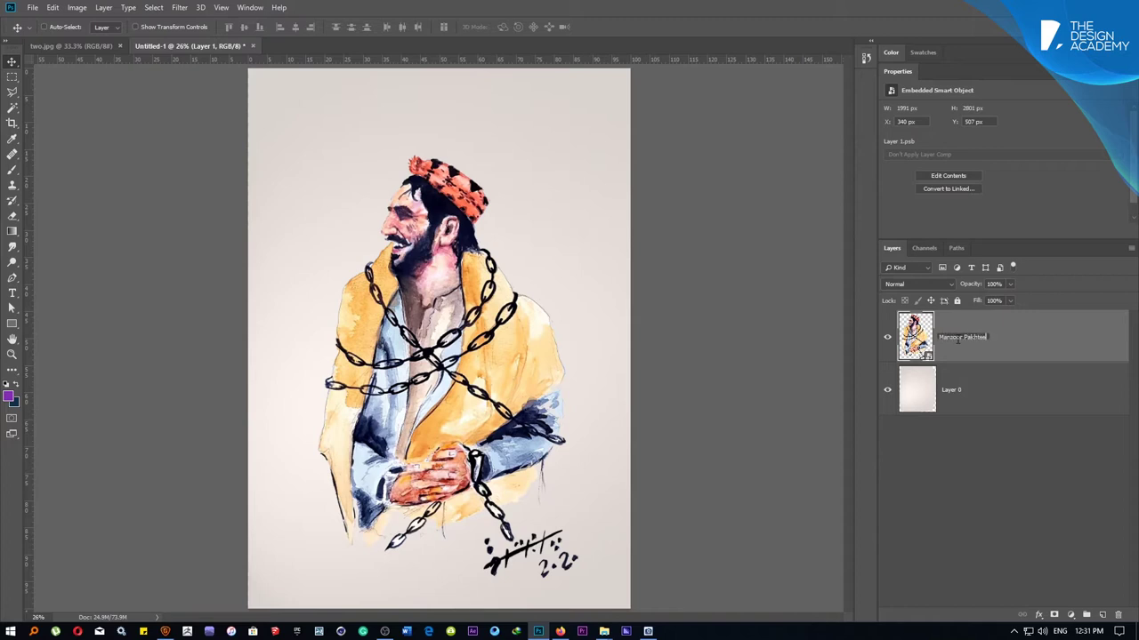
{"action": "key", "text": "Return"}
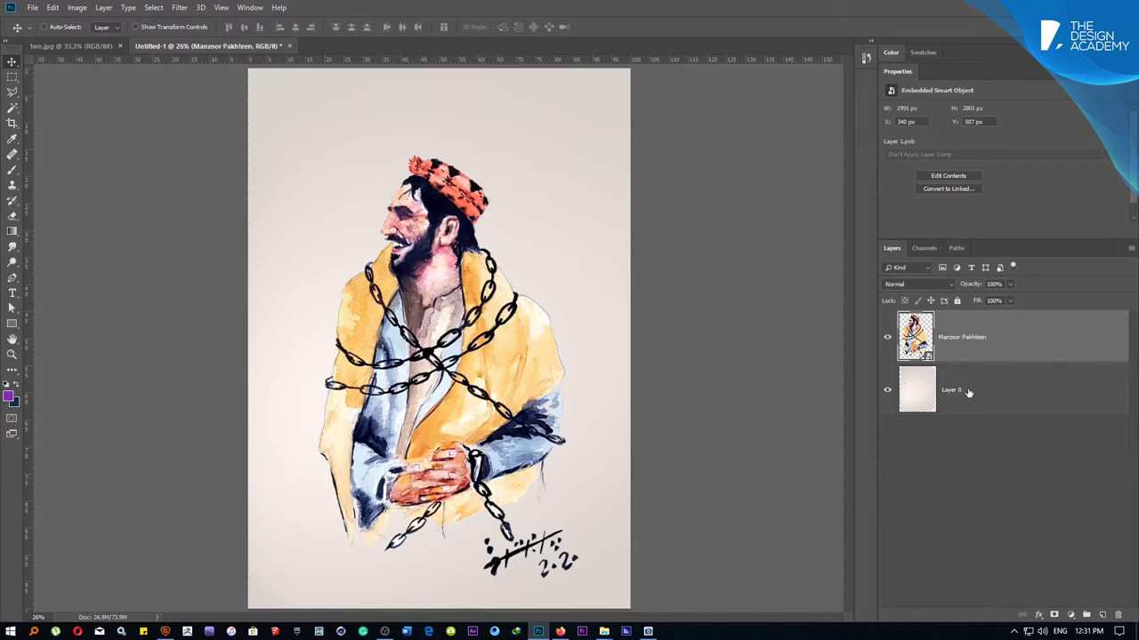
{"action": "double_click", "coordinate": [954, 391]}
{"action": "type", "text": "BG"}
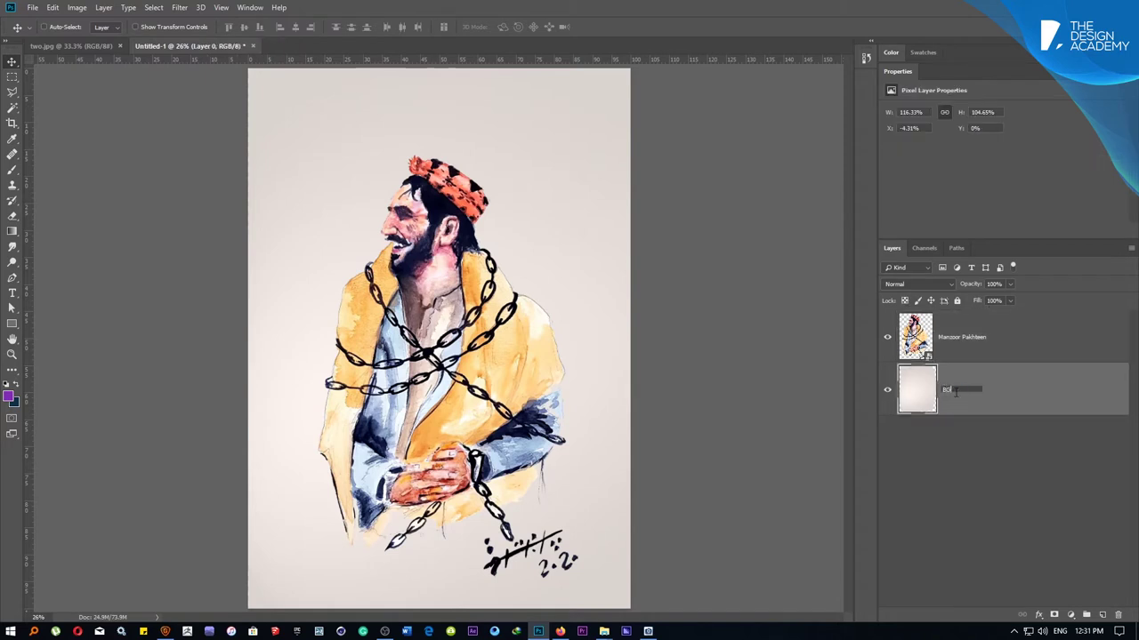
{"action": "key", "text": "Return"}
Crop the background flush to the A4 canvas and reselect the figure layer.
{"action": "key", "text": "c"}
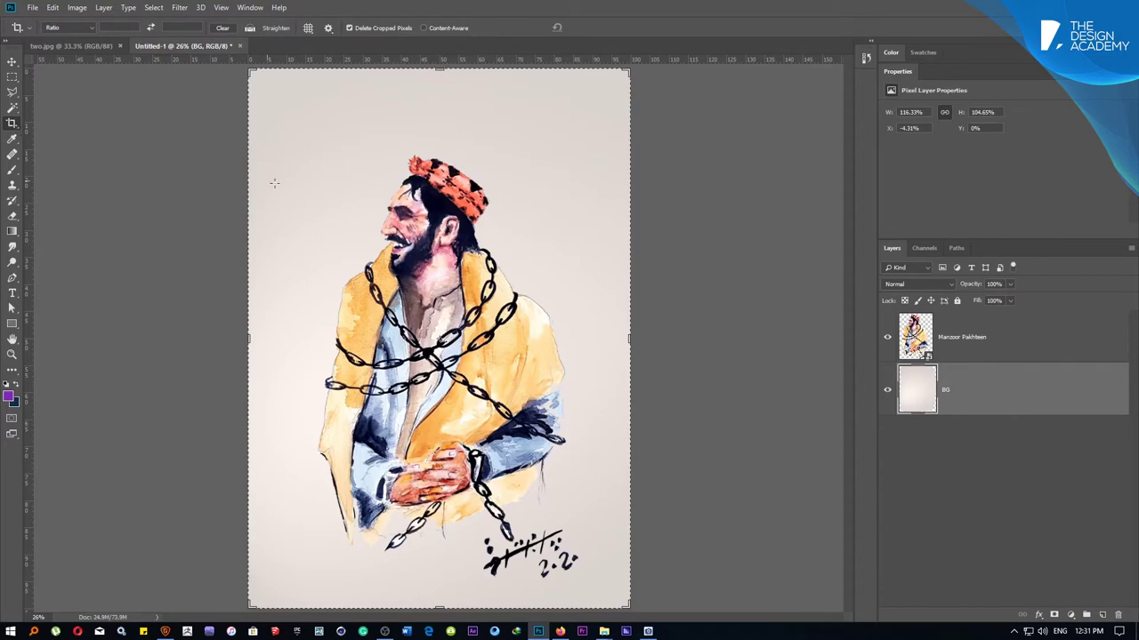
{"action": "left_click", "coordinate": [359, 219]}
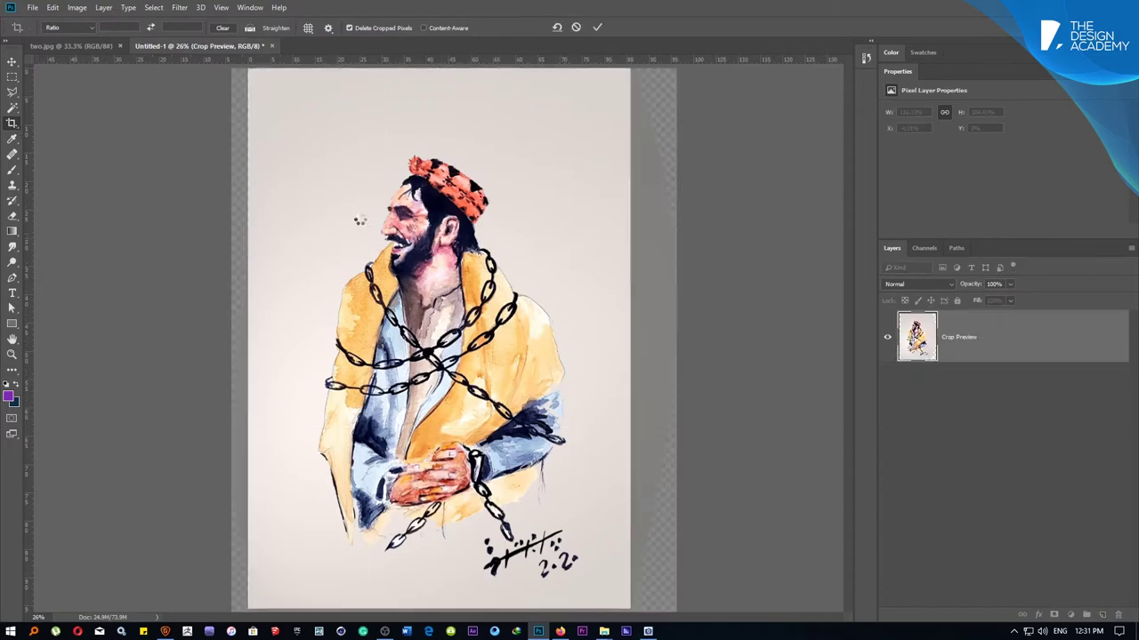
{"action": "key", "text": "Return"}
{"action": "key", "text": "v"}
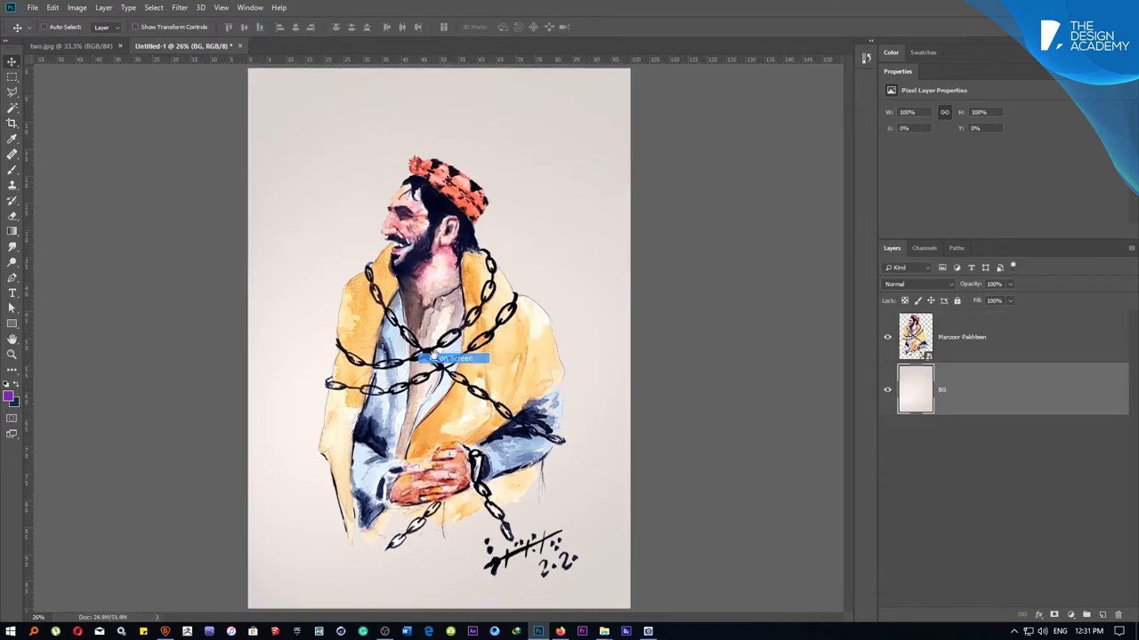
{"action": "left_click", "coordinate": [975, 329]}
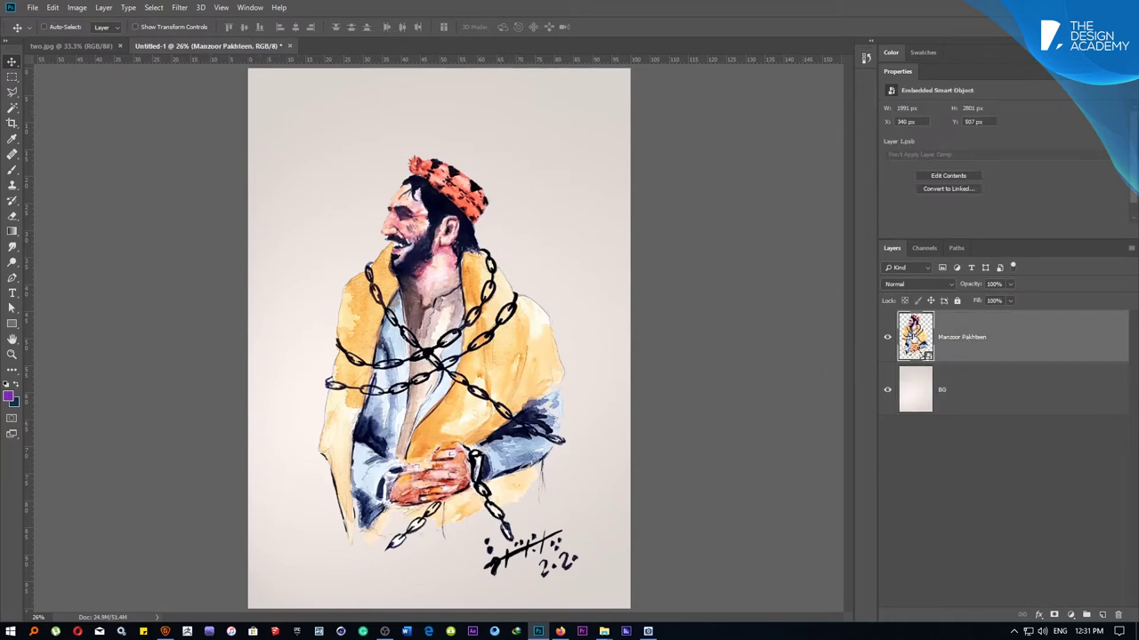
Duplicate the figure smart object as a new layer named Hatkari.
{"action": "double_click", "coordinate": [914, 338]}
{"action": "key", "text": "ctrl+w"}
{"action": "right_click", "coordinate": [966, 345]}
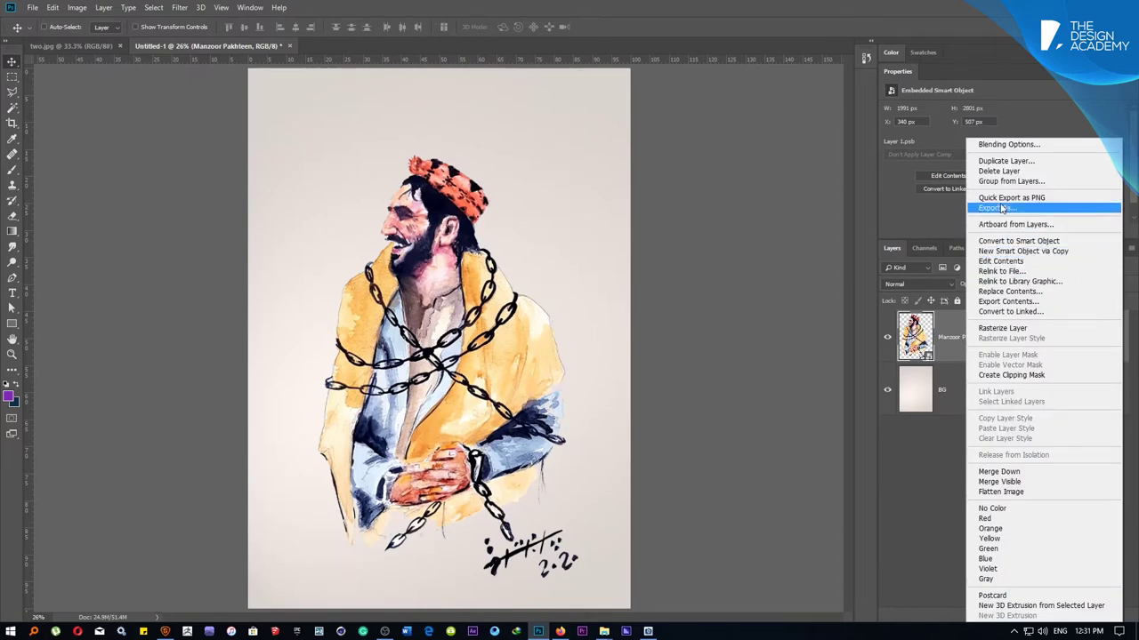
{"action": "left_click", "coordinate": [1006, 161]}
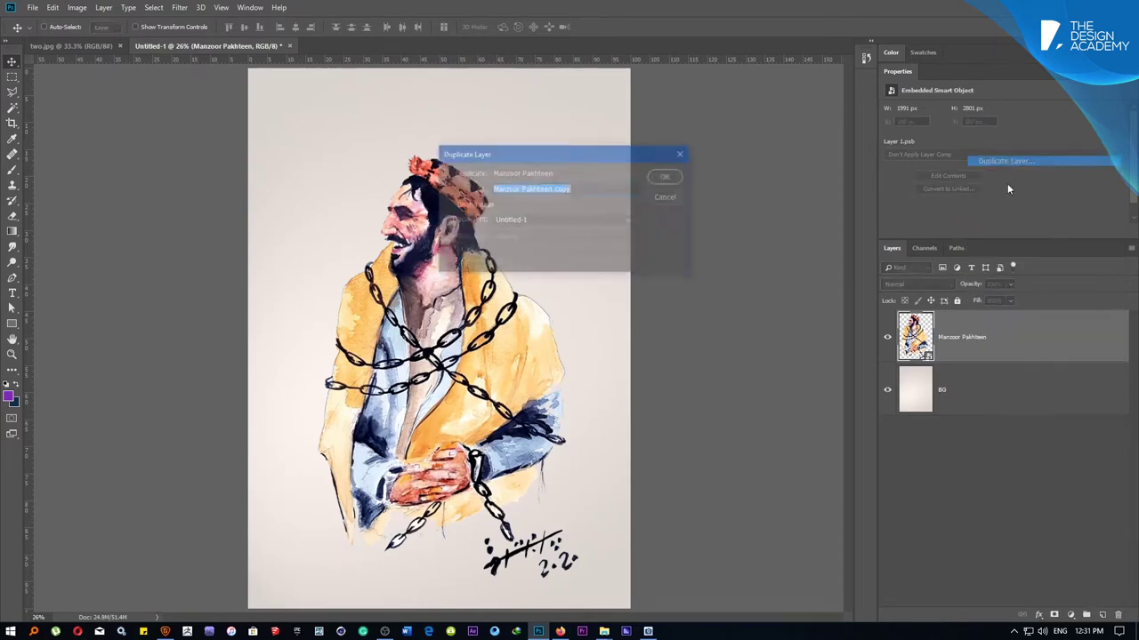
{"action": "left_click", "coordinate": [599, 190]}
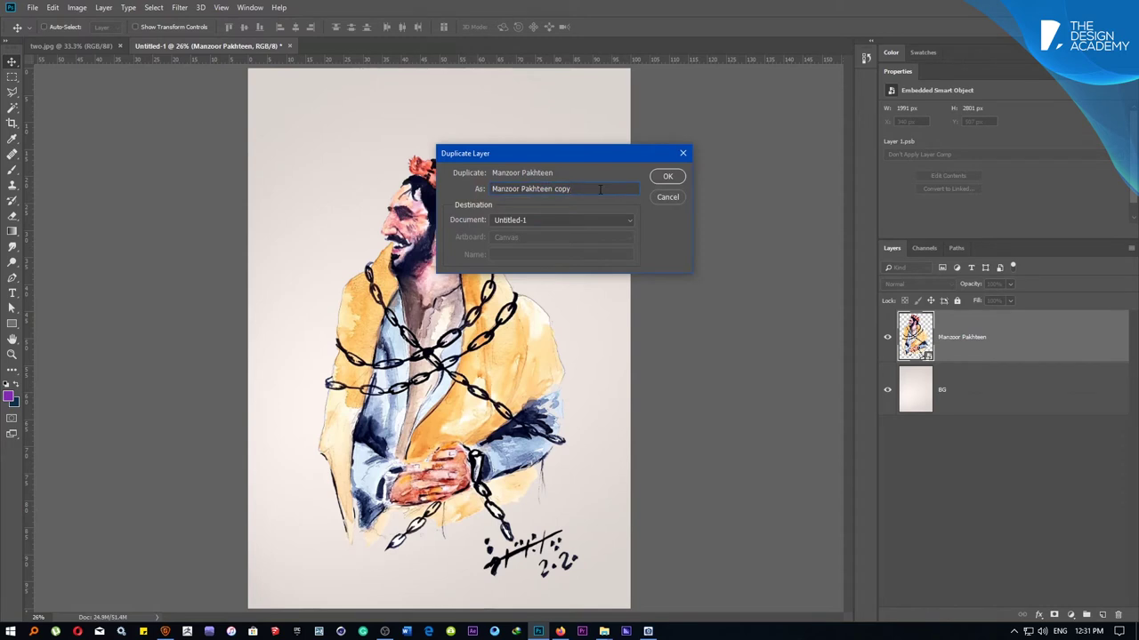
{"action": "key", "text": "ctrl+a"}
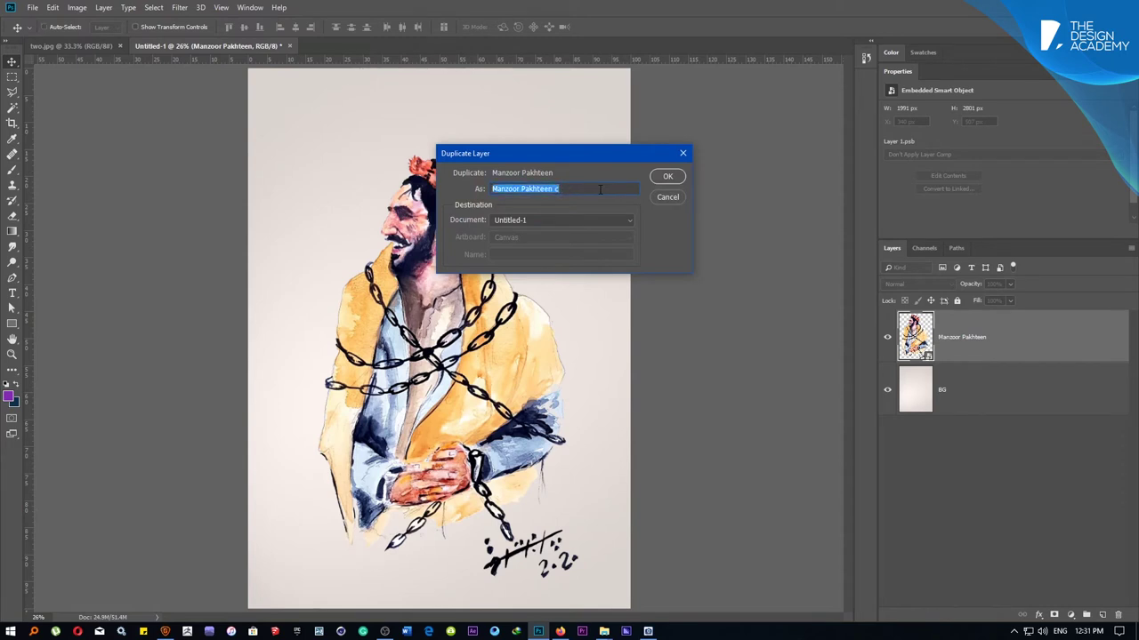
{"action": "type", "text": "Hatkari"}
{"action": "key", "text": "Return"}
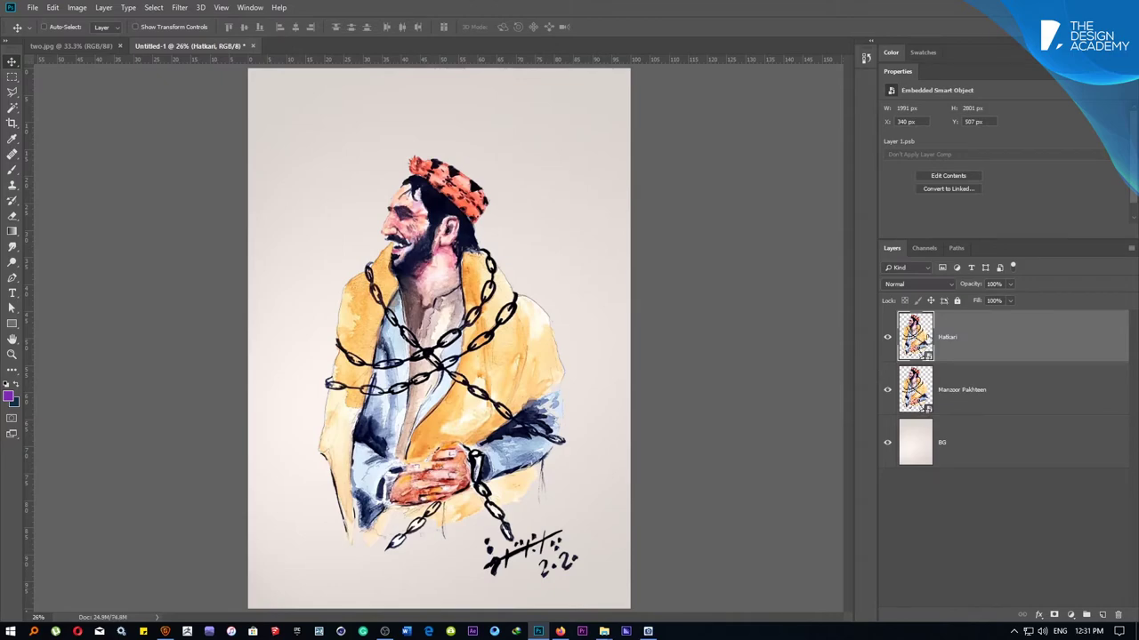
Open Hatkari's embedded contents and Magic Wand-select the upper shoulder chain link.
{"action": "double_click", "coordinate": [916, 336]}
{"action": "key", "text": "w"}
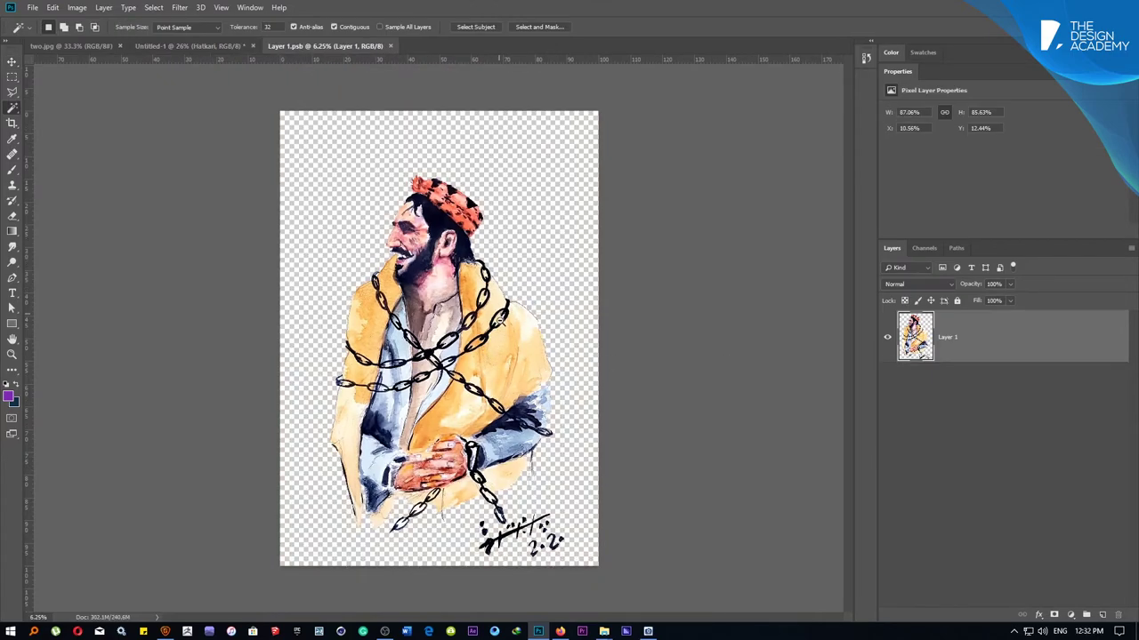
{"action": "scroll", "coordinate": [574, 434], "scroll_direction": "up", "scroll_amount": 3}
{"action": "scroll", "coordinate": [553, 325], "scroll_direction": "down", "scroll_amount": 3}
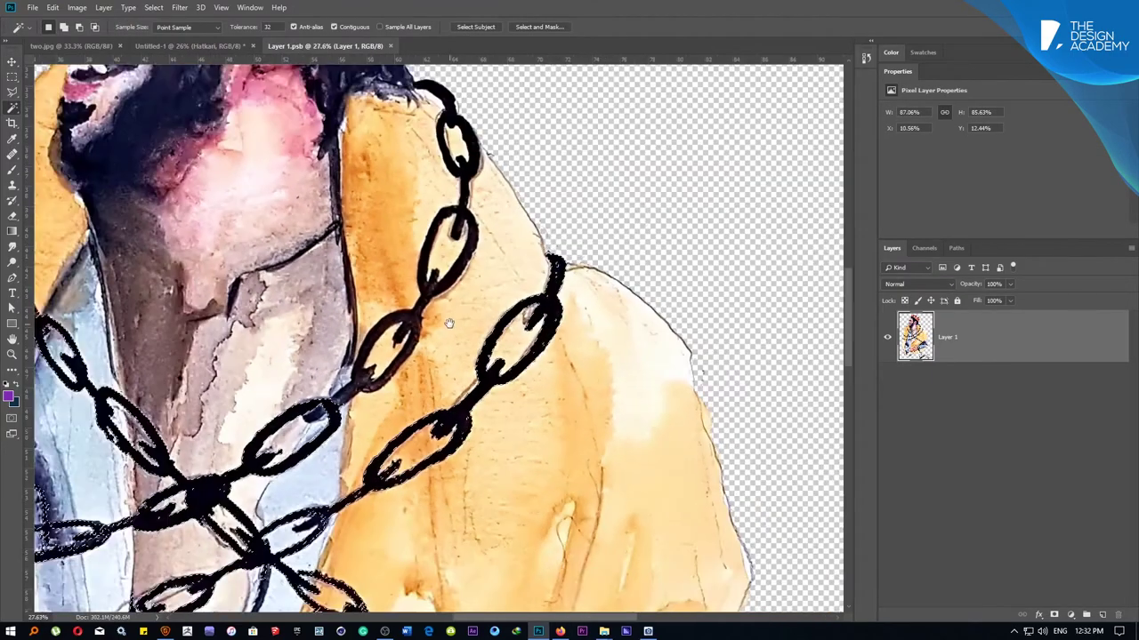
{"action": "scroll", "coordinate": [498, 313], "scroll_direction": "left", "scroll_amount": 5}
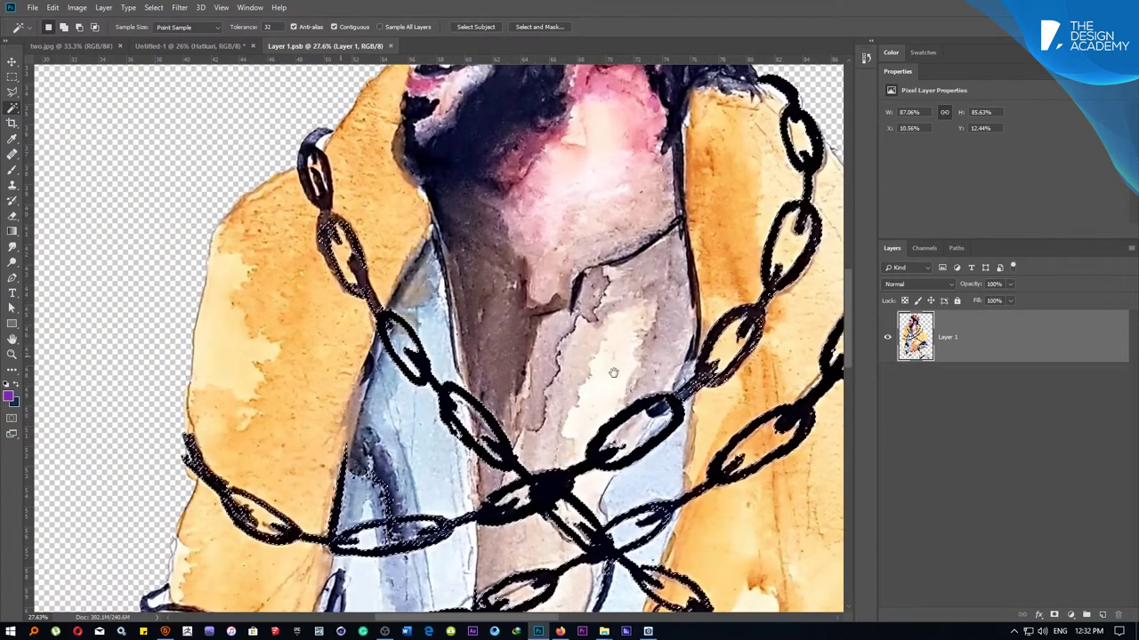
{"action": "scroll", "coordinate": [324, 222], "scroll_direction": "up", "scroll_amount": 2}
{"action": "scroll", "coordinate": [320, 209], "scroll_direction": "up", "scroll_amount": 2}
{"action": "left_click", "coordinate": [316, 198], "text": "shift"}
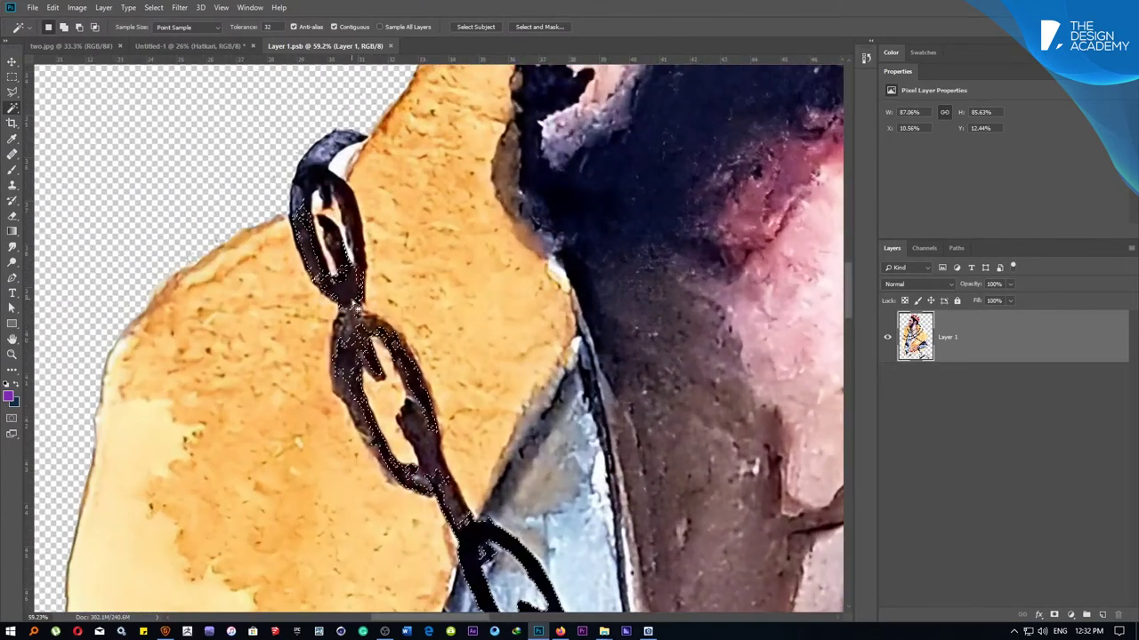
{"action": "left_click", "coordinate": [325, 150], "text": "shift"}
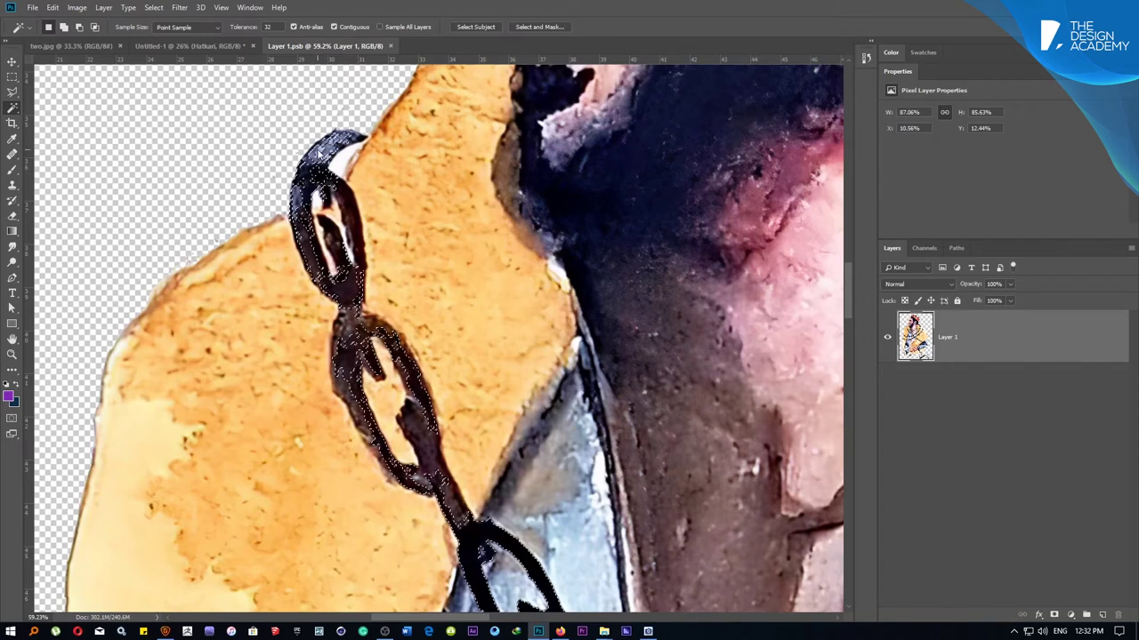
Quick-Select the upper, left and lower chain links plus the dark blue shape.
{"action": "right_click", "coordinate": [12, 107]}
{"action": "left_click", "coordinate": [62, 107]}
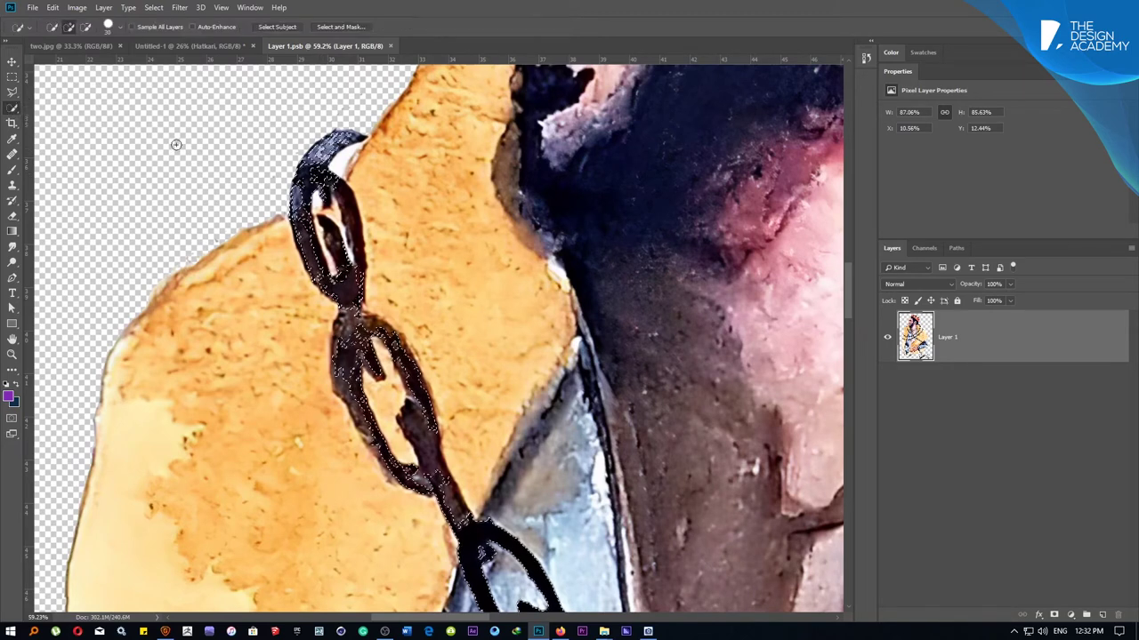
{"action": "key", "text": "ctrl+z"}
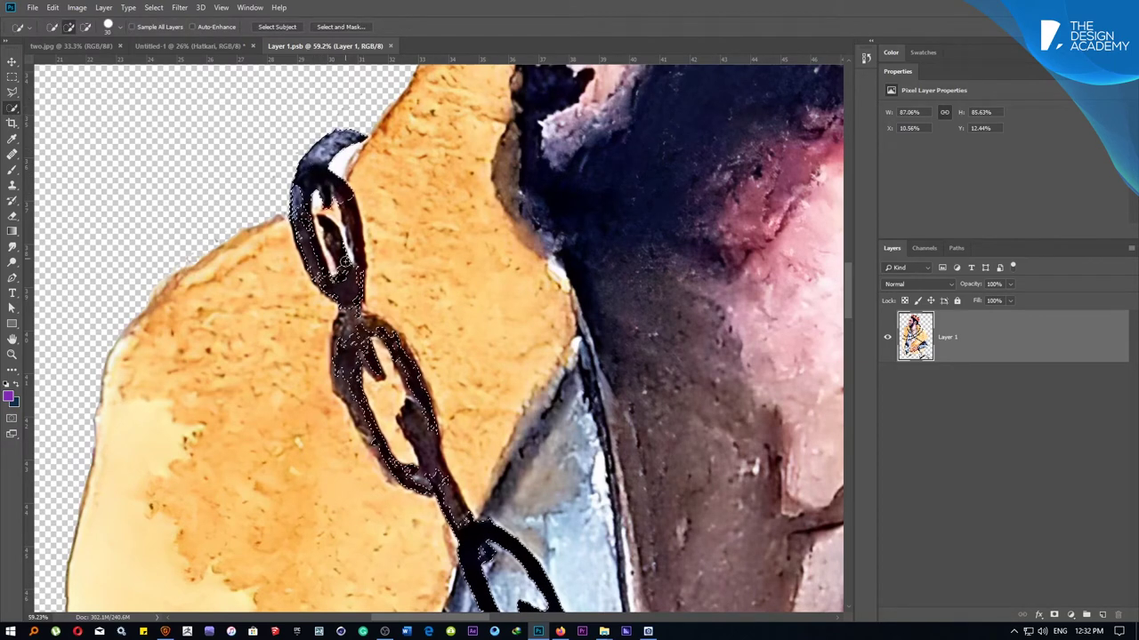
{"action": "left_click_drag", "start_coordinate": [346, 282], "coordinate": [343, 279]}
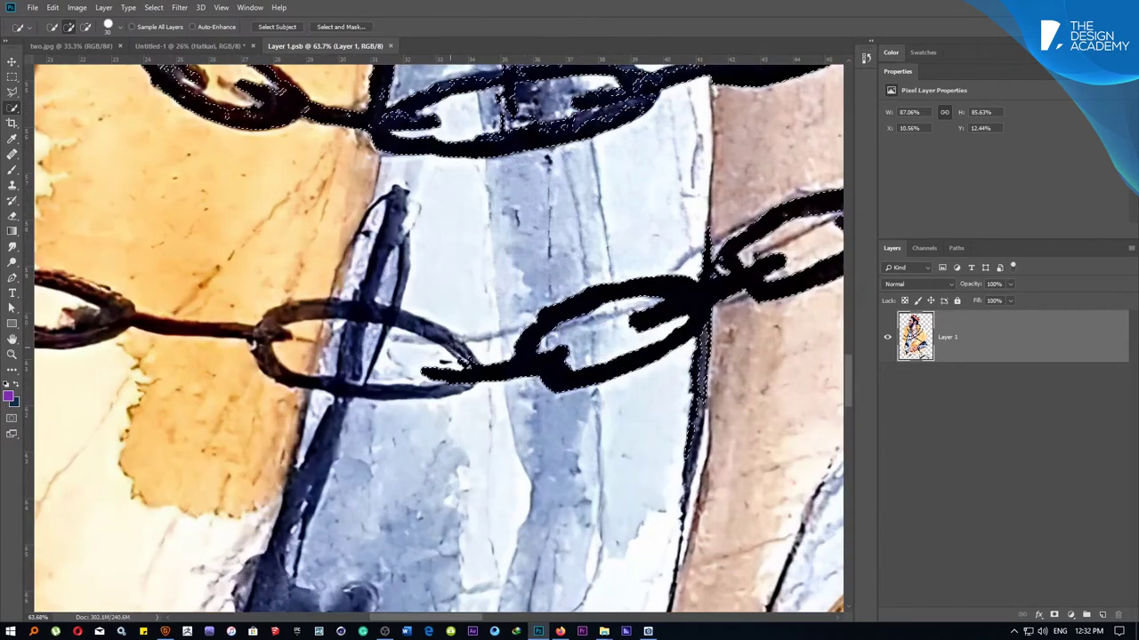
{"action": "mouse_move", "coordinate": [309, 325]}
{"action": "left_mouse_down"}
{"action": "mouse_move", "coordinate": [286, 314]}
{"action": "mouse_move", "coordinate": [231, 333]}
{"action": "mouse_move", "coordinate": [132, 322]}
{"action": "left_mouse_up"}
{"action": "mouse_move", "coordinate": [40, 307]}
{"action": "left_mouse_down"}
{"action": "mouse_move", "coordinate": [192, 316]}
{"action": "mouse_move", "coordinate": [115, 300]}
{"action": "left_mouse_up"}
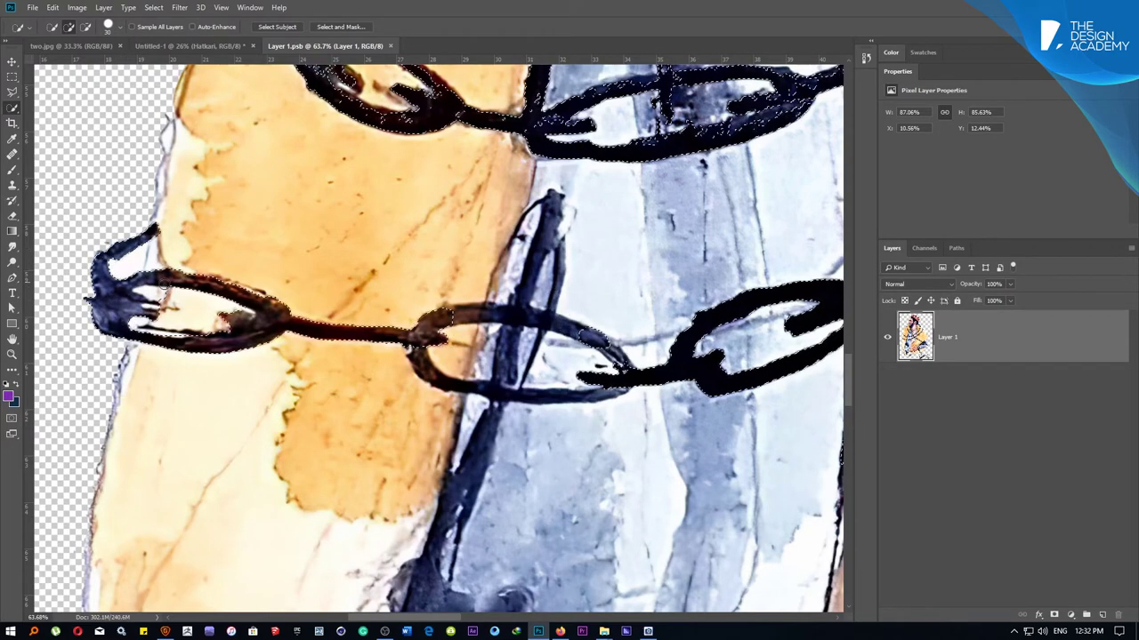
{"action": "scroll", "coordinate": [164, 285], "scroll_direction": "down", "scroll_amount": 2, "text": "alt"}
{"action": "scroll", "coordinate": [163, 285], "scroll_direction": "down", "scroll_amount": 2, "text": "alt"}
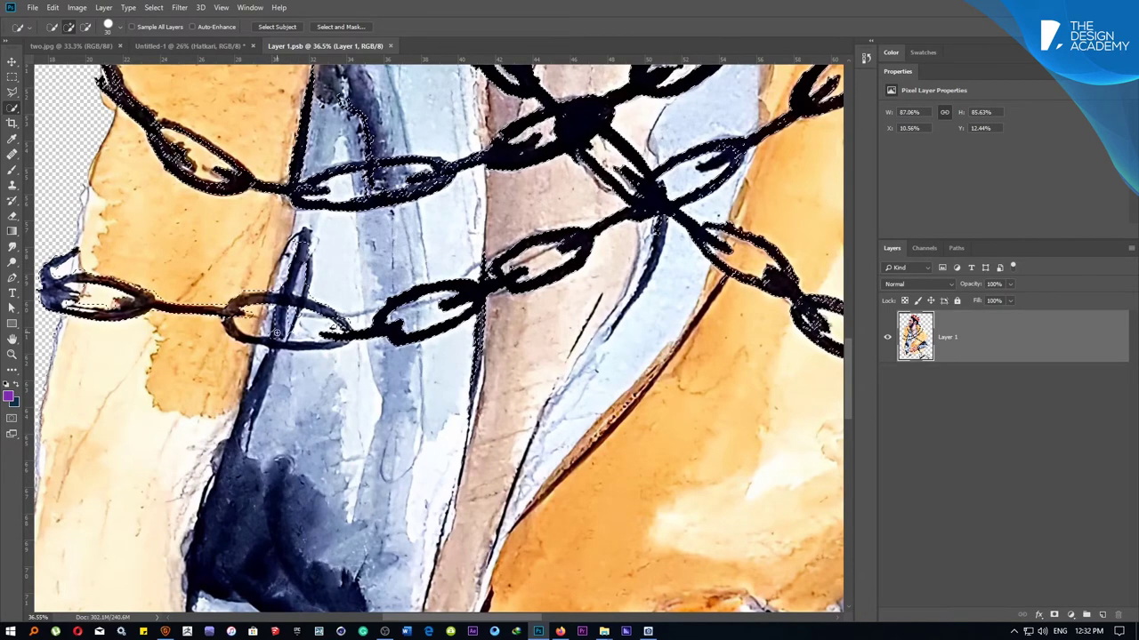
{"action": "mouse_move", "coordinate": [263, 340]}
{"action": "left_mouse_down"}
{"action": "mouse_move", "coordinate": [337, 343]}
{"action": "mouse_move", "coordinate": [305, 300]}
{"action": "left_mouse_up"}
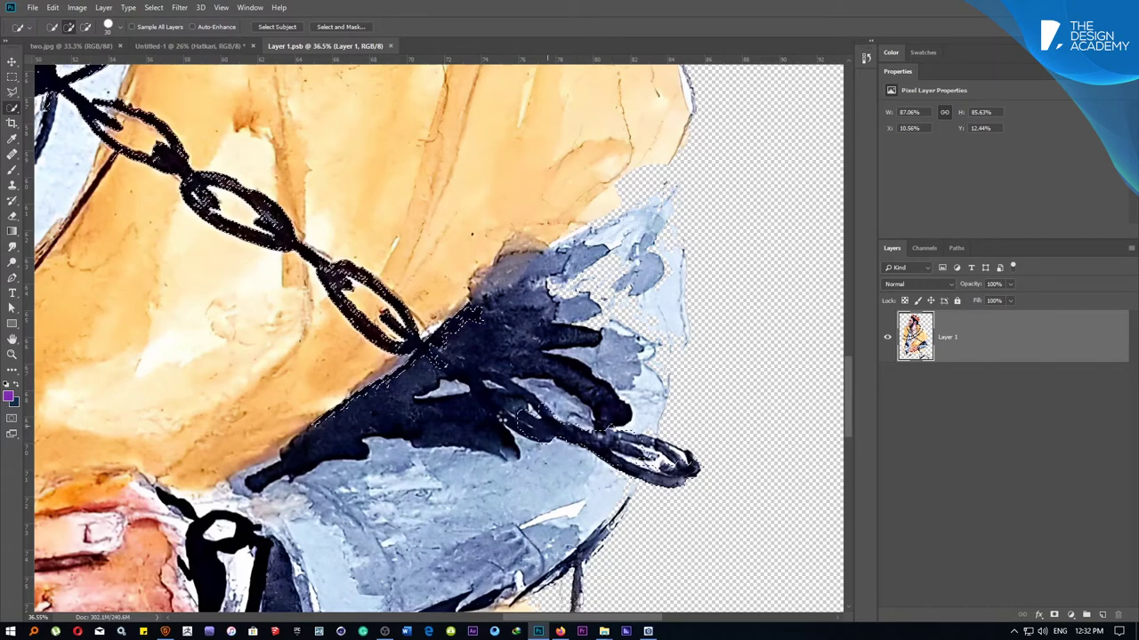
{"action": "left_click", "coordinate": [491, 412]}
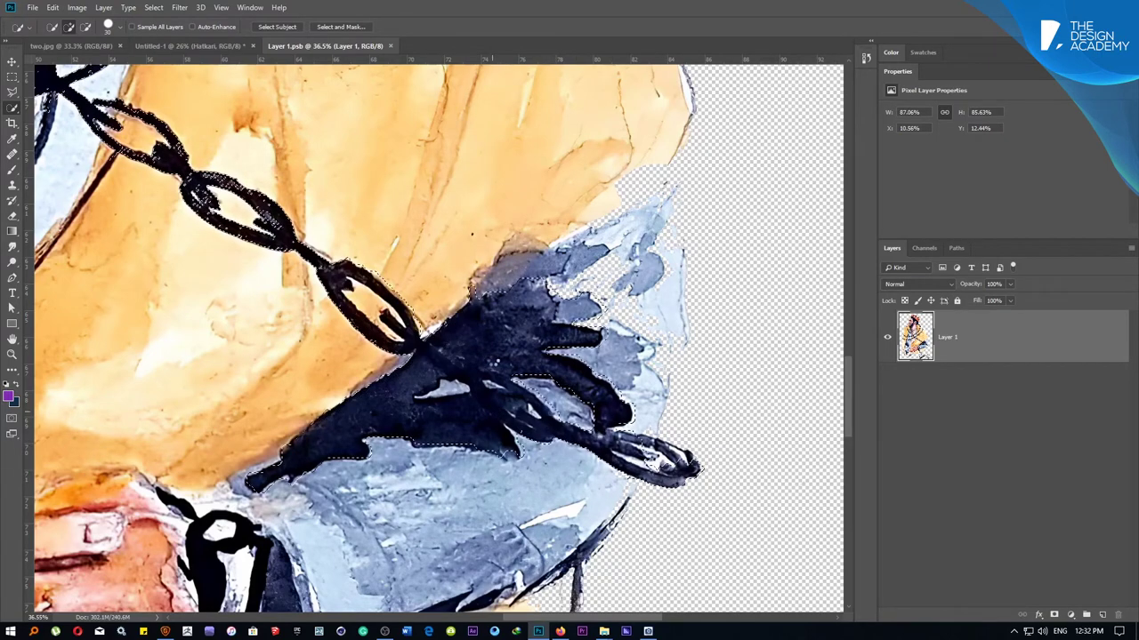
{"action": "scroll", "coordinate": [493, 362], "scroll_direction": "down", "scroll_amount": 3}
{"action": "scroll", "coordinate": [494, 363], "scroll_direction": "down", "scroll_amount": 3}
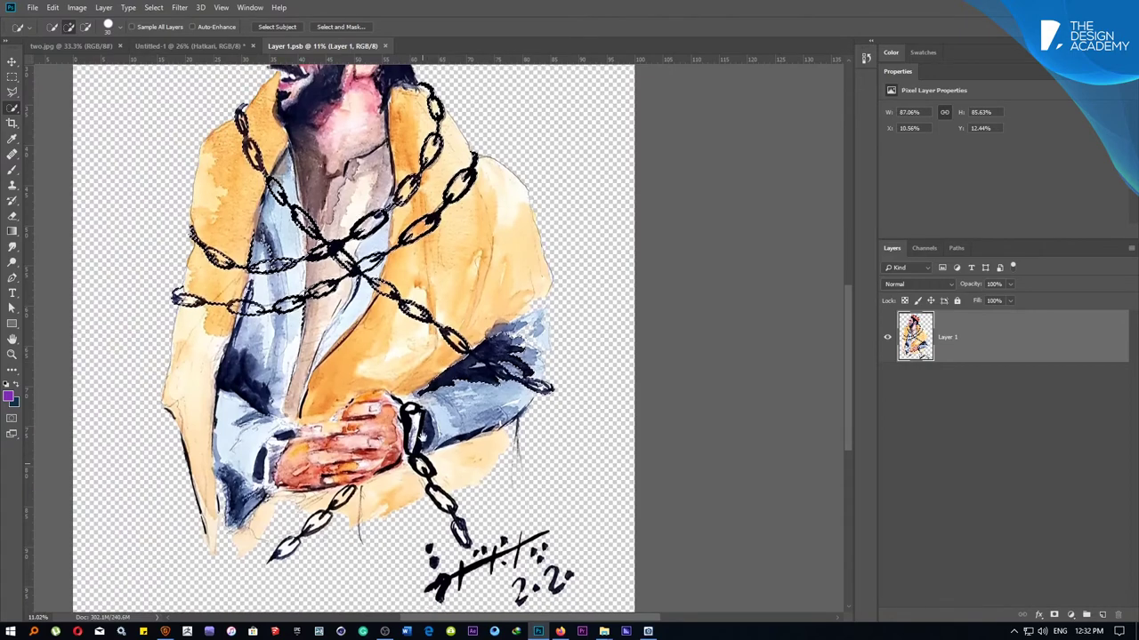
Extend the selection over the upper chain and the link below the hands.
{"action": "scroll", "coordinate": [423, 434], "scroll_direction": "up", "scroll_amount": 2}
{"action": "scroll", "coordinate": [491, 467], "scroll_direction": "up", "scroll_amount": 3}
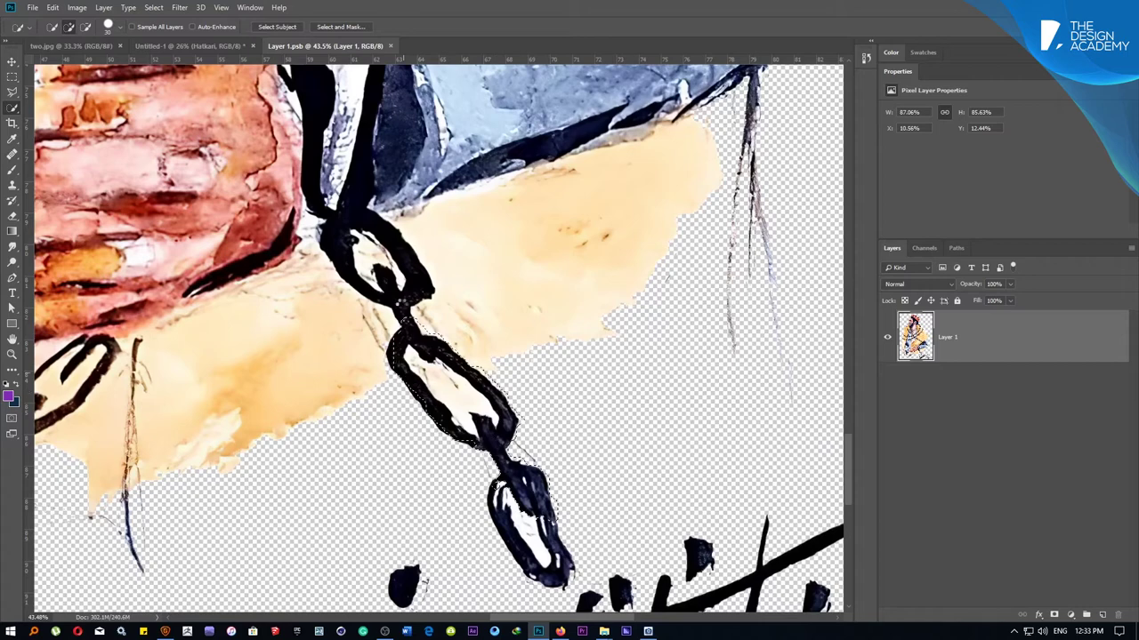
{"action": "left_click_drag", "start_coordinate": [402, 301], "coordinate": [411, 276]}
{"action": "left_click_drag", "start_coordinate": [341, 215], "coordinate": [318, 216]}
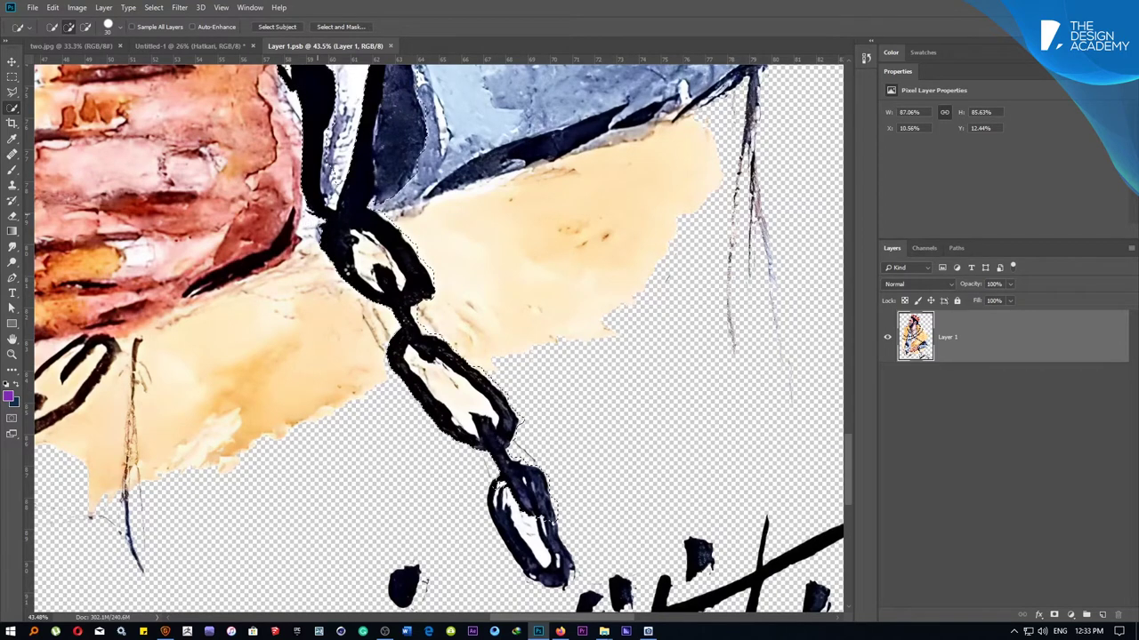
{"action": "left_click_drag", "start_coordinate": [483, 278], "coordinate": [562, 514]}
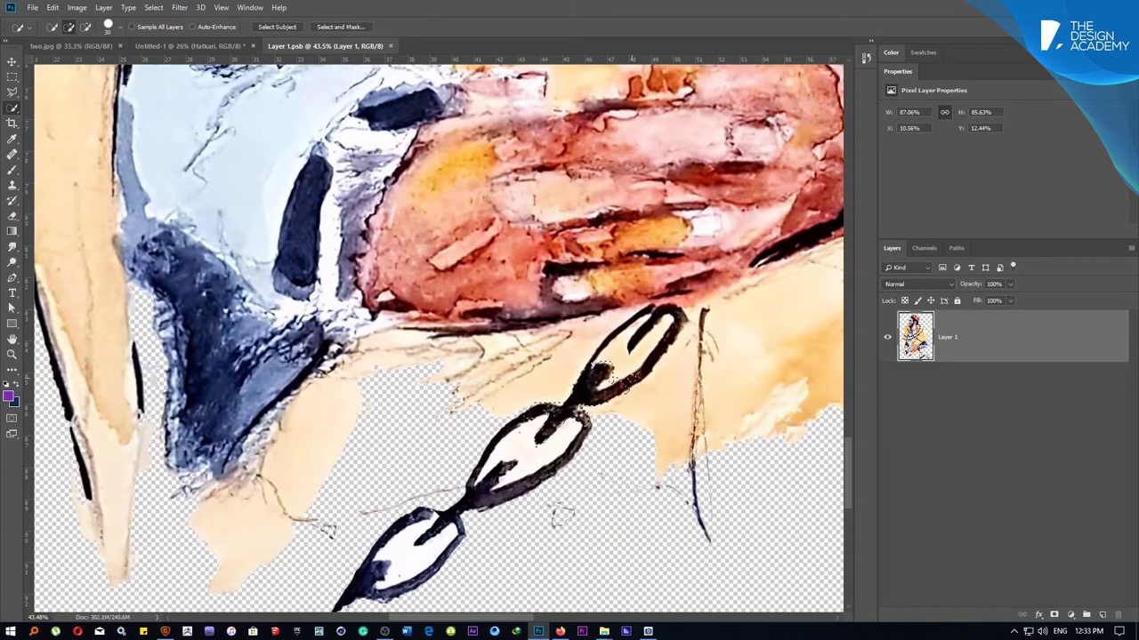
{"action": "left_click_drag", "start_coordinate": [623, 383], "coordinate": [618, 391]}
{"action": "left_click_drag", "start_coordinate": [484, 501], "coordinate": [508, 499]}
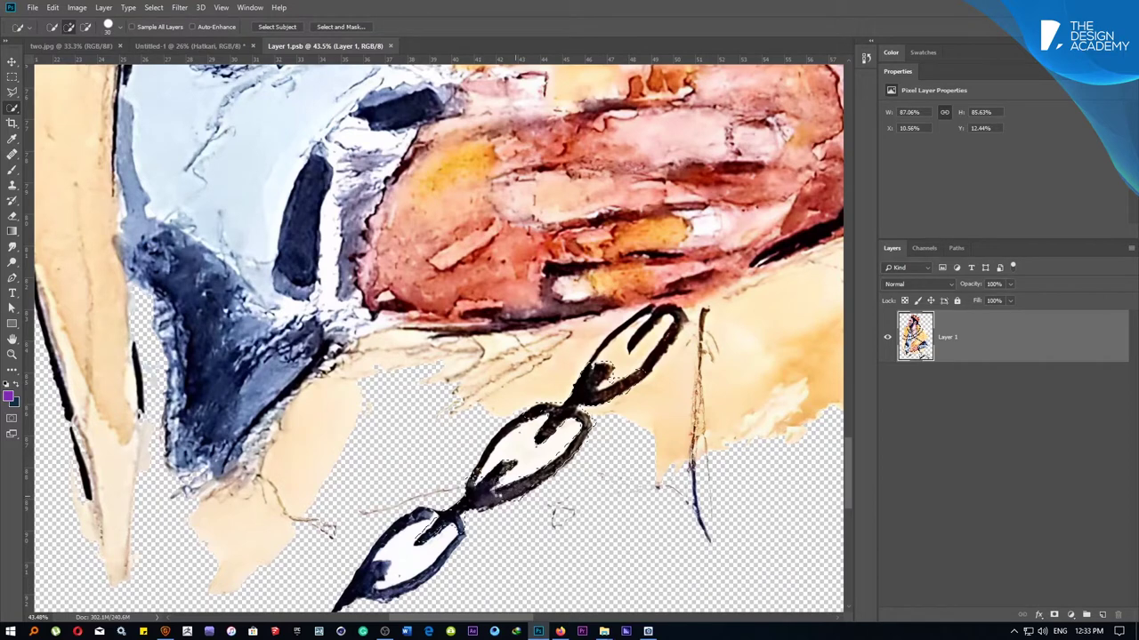
Clear and reselect the hanging chain links, including the lowest one.
{"action": "key", "text": "ctrl+d"}
{"action": "left_click_drag", "start_coordinate": [504, 431], "coordinate": [528, 422]}
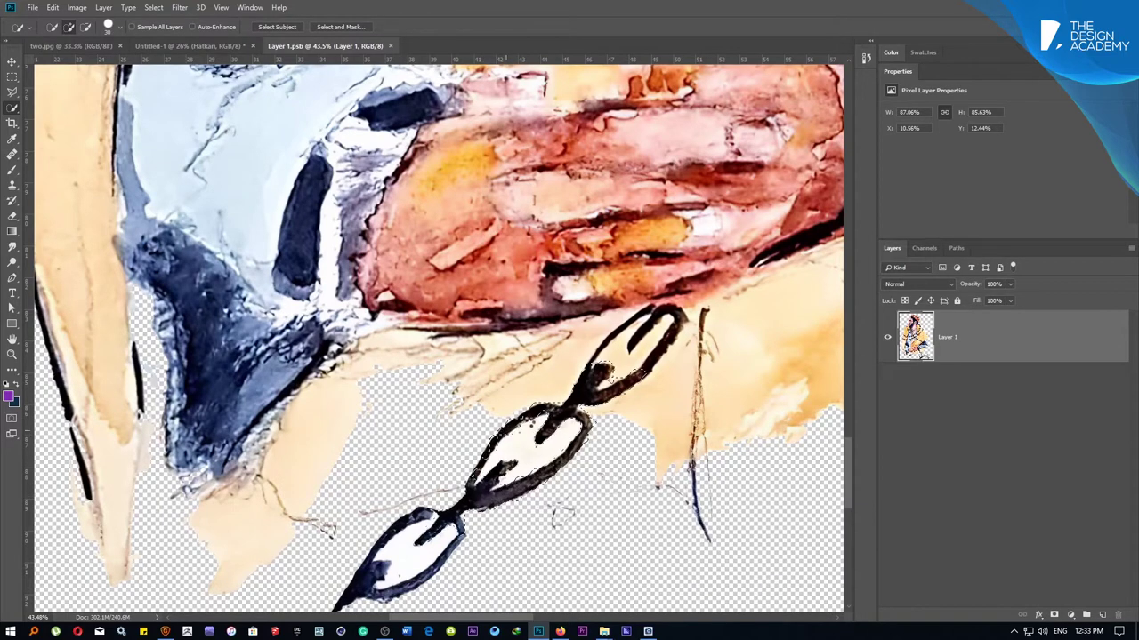
{"action": "scroll", "coordinate": [525, 418], "scroll_direction": "down", "scroll_amount": 5}
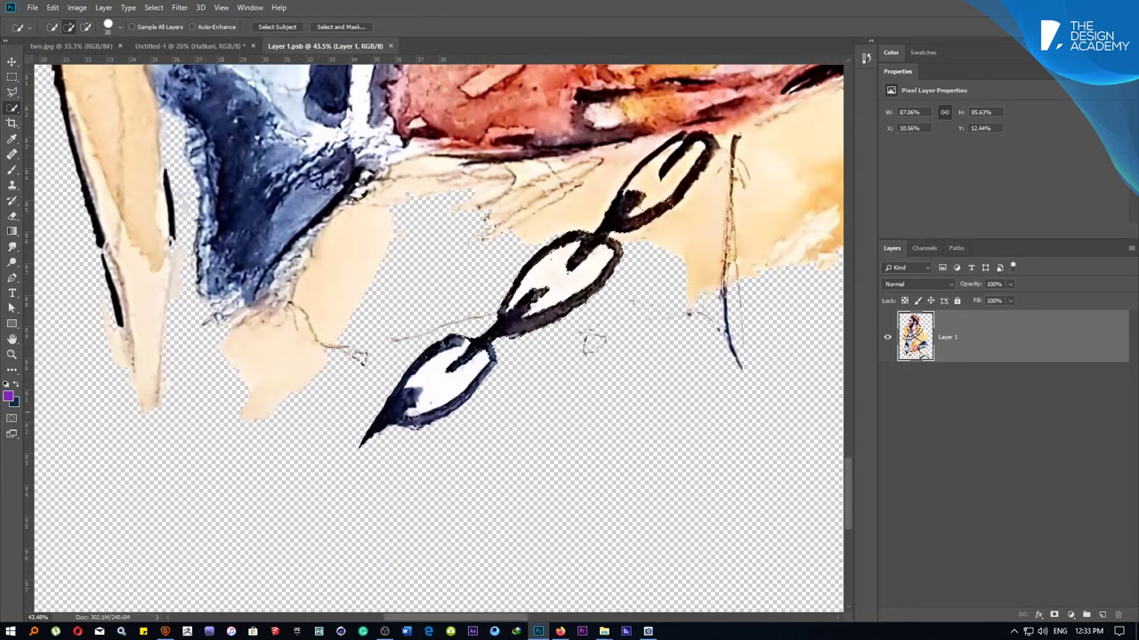
{"action": "left_click", "coordinate": [400, 406]}
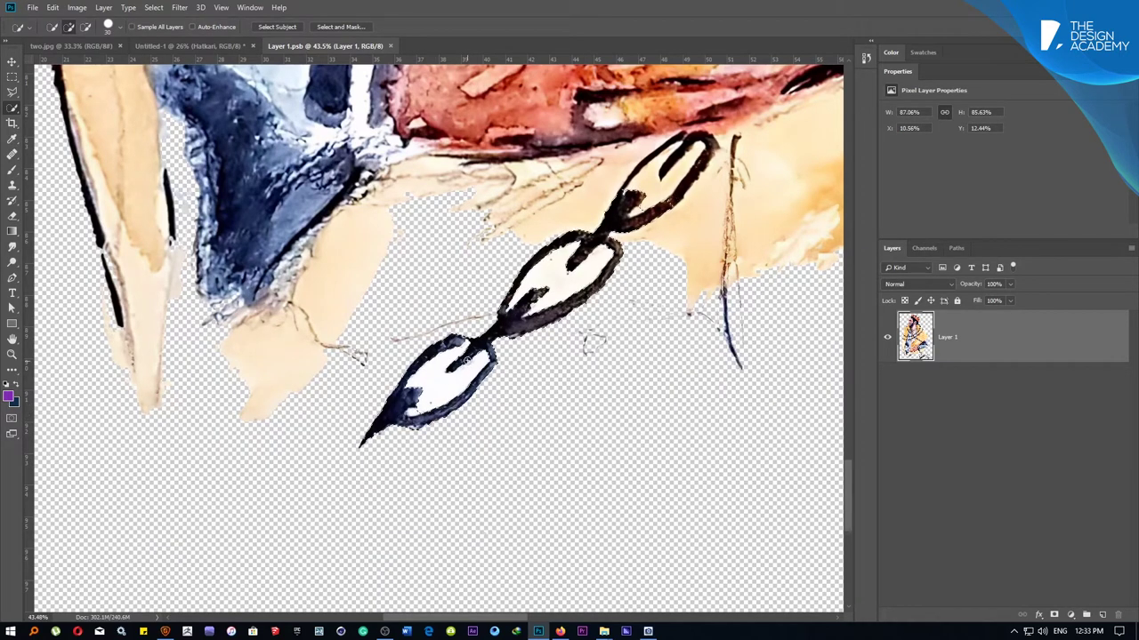
{"action": "mouse_move", "coordinate": [622, 198]}
{"action": "left_mouse_down"}
{"action": "mouse_move", "coordinate": [505, 327]}
{"action": "mouse_move", "coordinate": [495, 361]}
{"action": "left_mouse_up"}
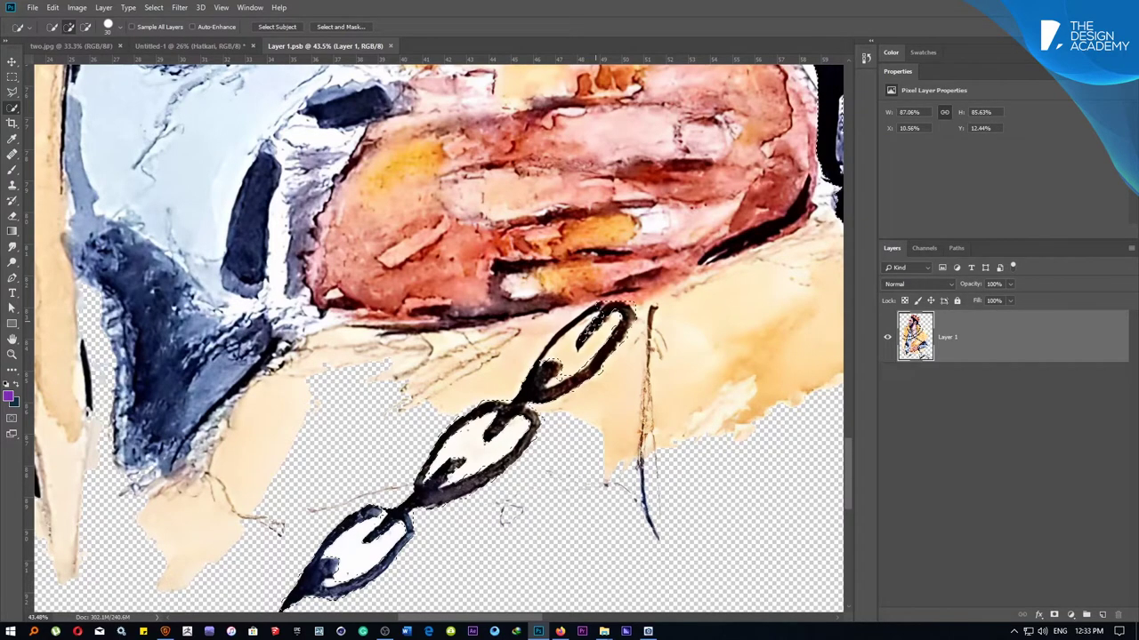
Shrink the selection brush to 11 px and add the thin dark chain strokes to the selection.
{"action": "scroll", "coordinate": [589, 331], "scroll_direction": "up", "scroll_amount": 3, "text": "alt"}
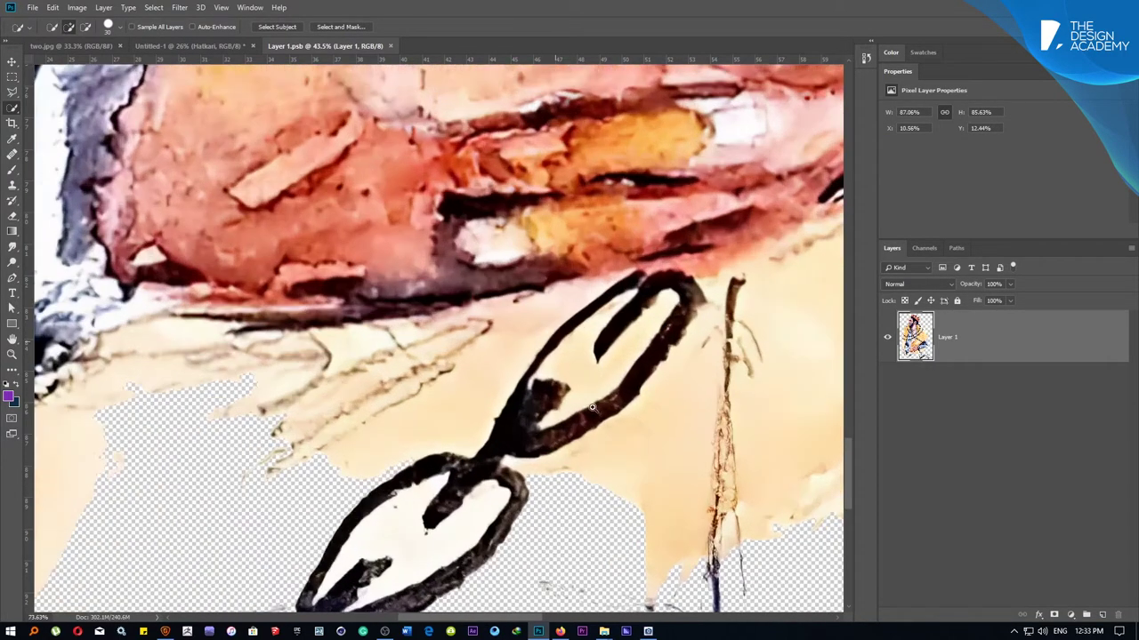
{"action": "scroll", "coordinate": [576, 363], "scroll_direction": "up", "scroll_amount": 5, "text": "alt"}
{"action": "right_click", "coordinate": [564, 334]}
{"action": "left_click", "coordinate": [397, 6]}
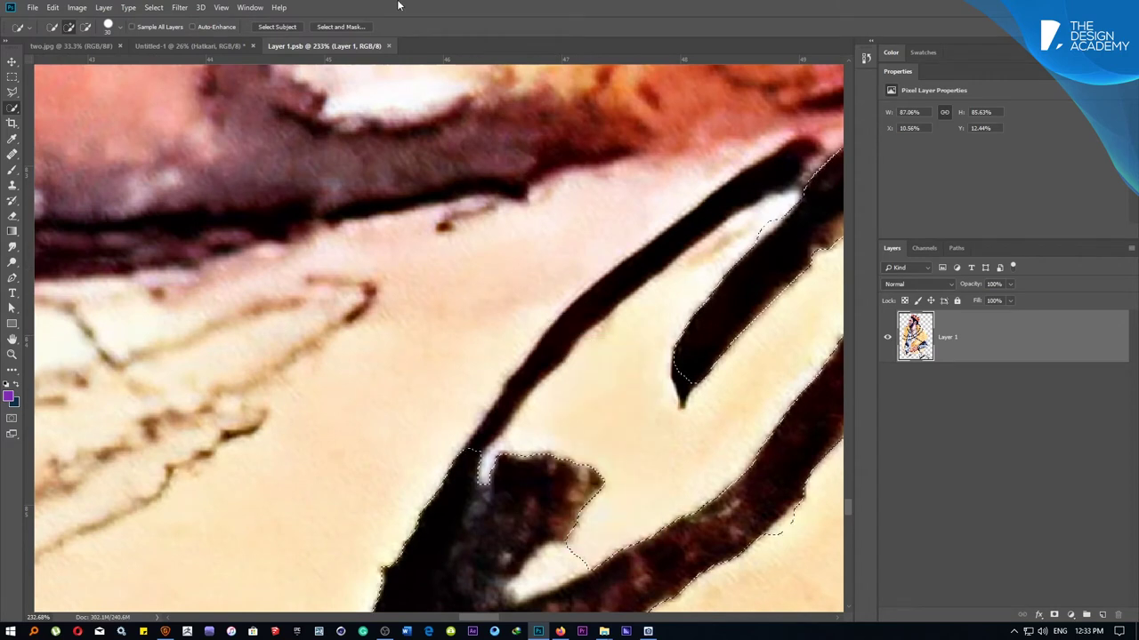
{"action": "left_click", "coordinate": [119, 27]}
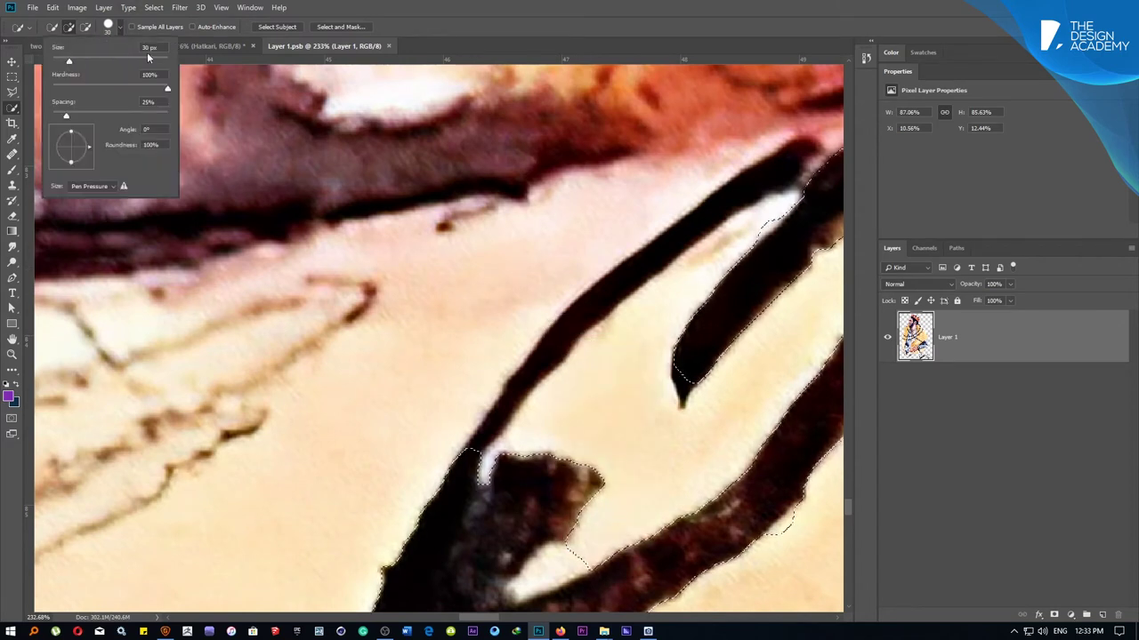
{"action": "left_click_drag", "start_coordinate": [70, 60], "coordinate": [59, 61]}
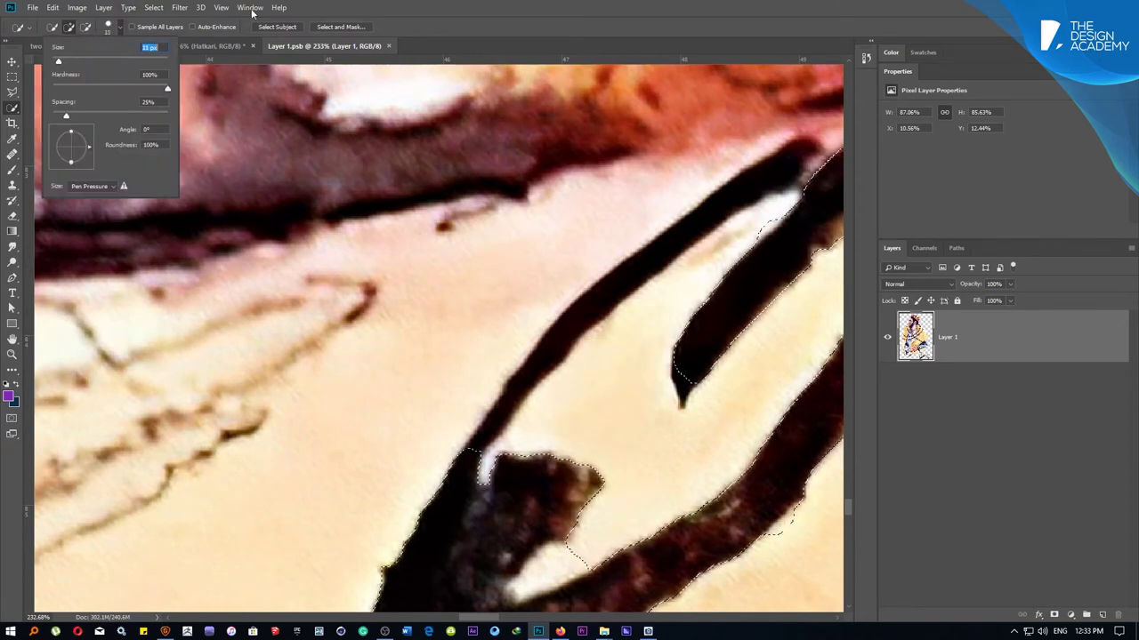
{"action": "left_click", "coordinate": [630, 305]}
{"action": "left_click_drag", "start_coordinate": [640, 267], "coordinate": [563, 336]}
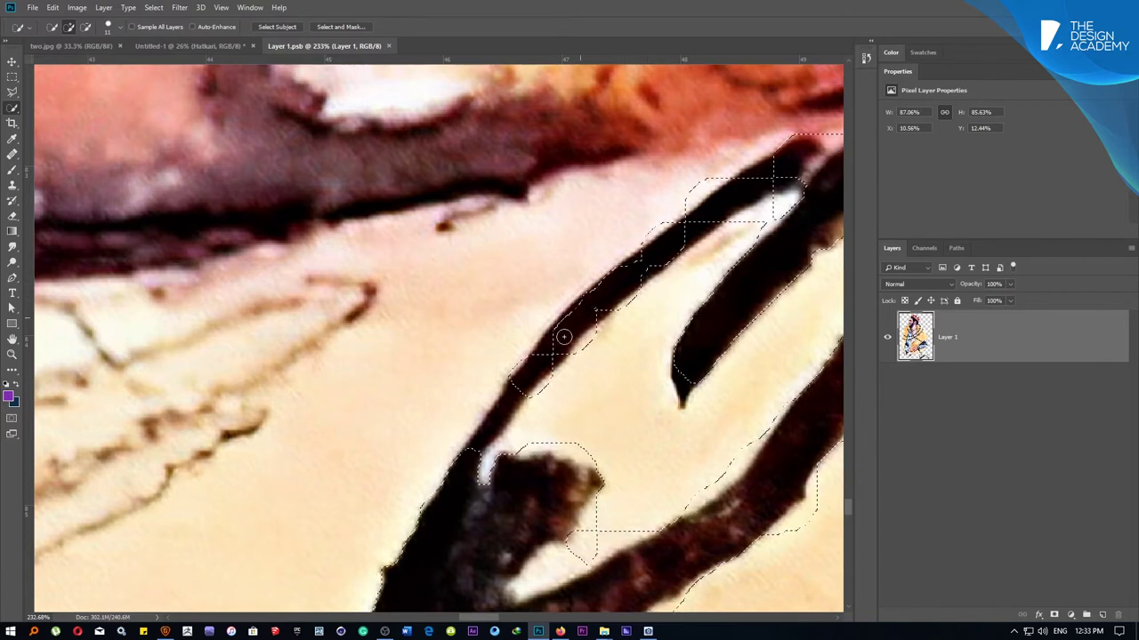
{"action": "left_click_drag", "start_coordinate": [507, 411], "coordinate": [487, 440]}
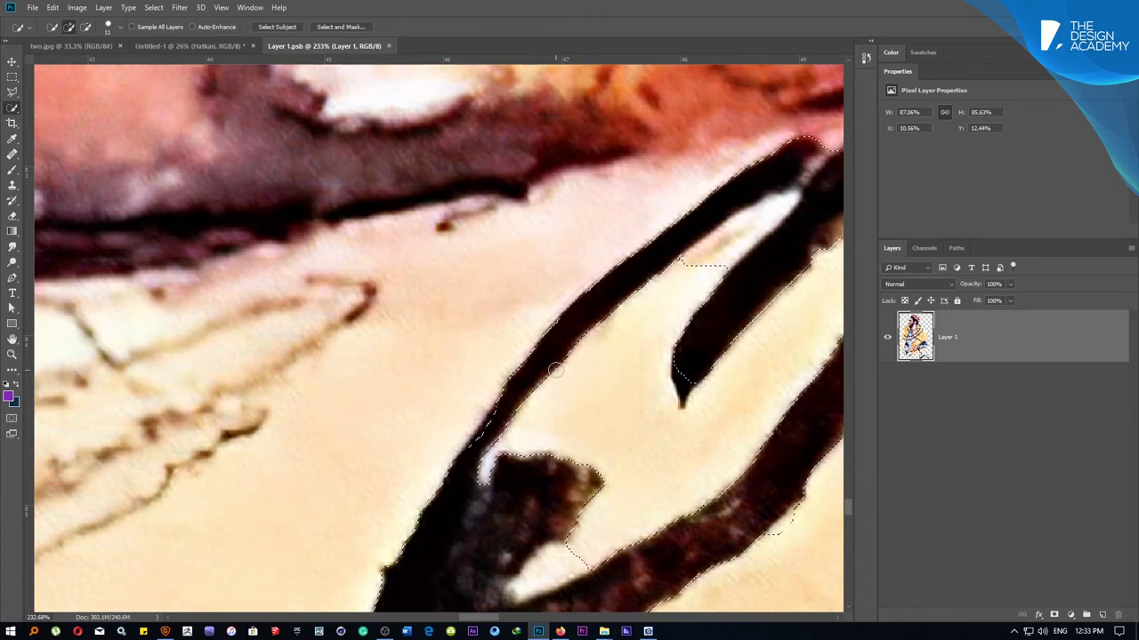
Copy the selected chains onto a new Layer 2 and hide Layer 1.
{"action": "scroll", "coordinate": [567, 380], "scroll_direction": "down", "scroll_amount": 10}
{"action": "scroll", "coordinate": [559, 350], "scroll_direction": "down", "scroll_amount": 5}
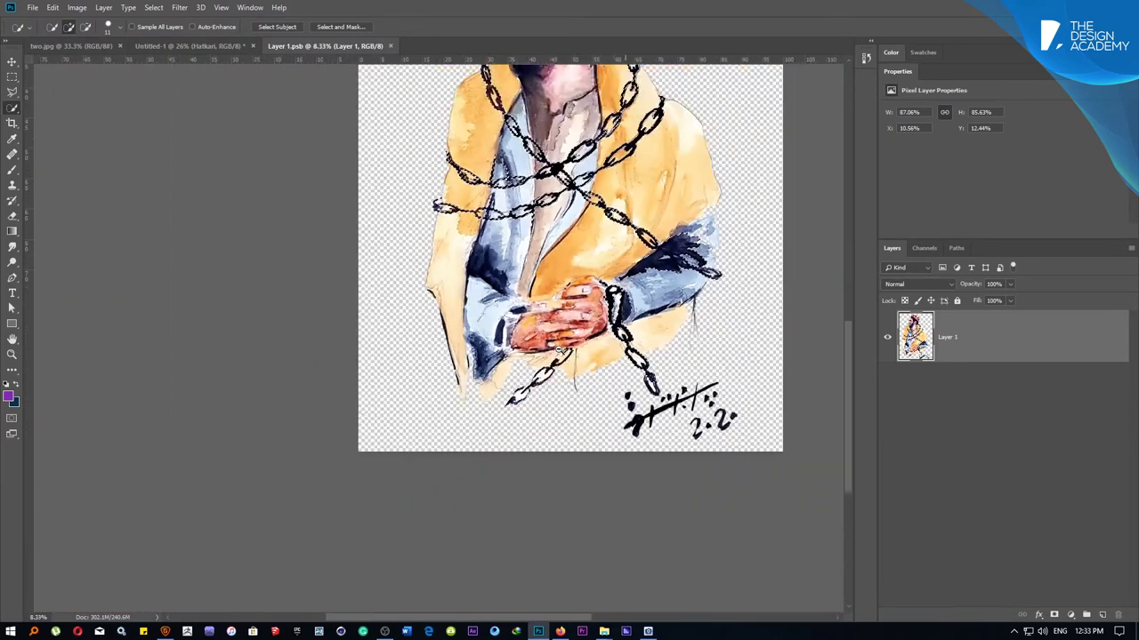
{"action": "right_click", "coordinate": [495, 346]}
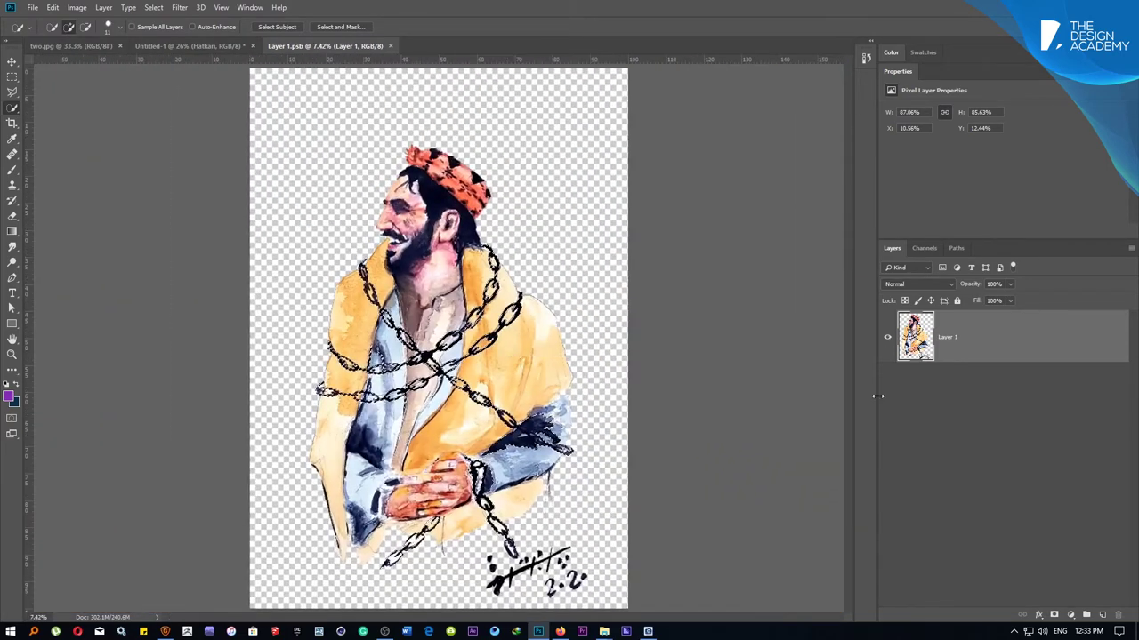
{"action": "key", "text": "ctrl+j"}
{"action": "left_click", "coordinate": [886, 391]}
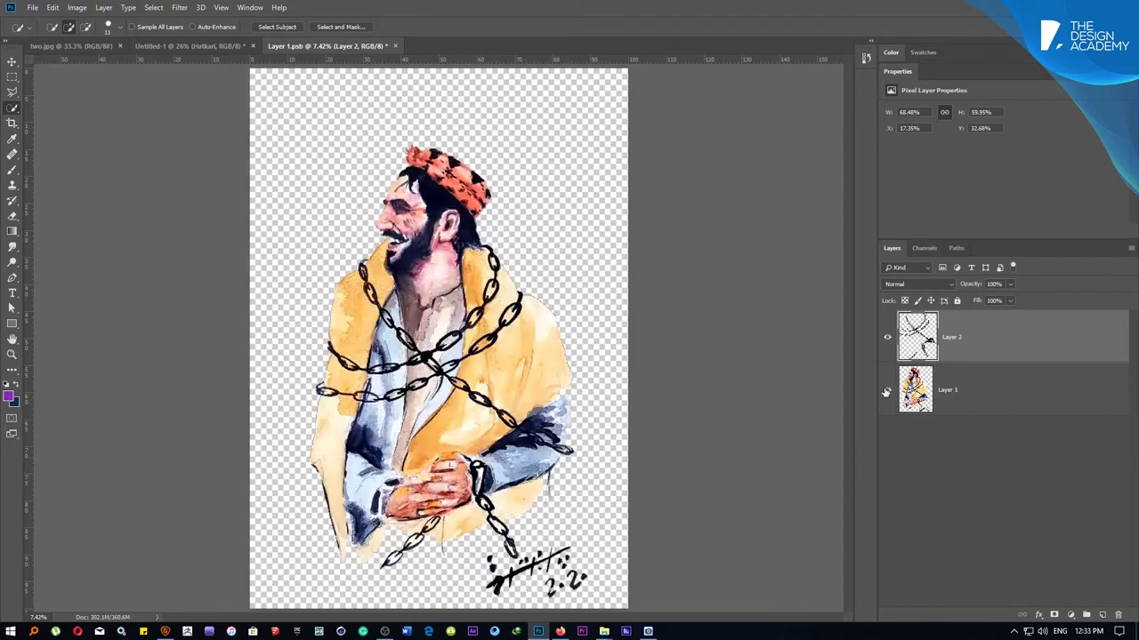
Delete the original painting Layer 1, keeping only the chains layer.
{"action": "left_click", "coordinate": [886, 391]}
{"action": "scroll", "coordinate": [381, 354], "scroll_direction": "up", "scroll_amount": 3}
{"action": "key", "text": "e"}
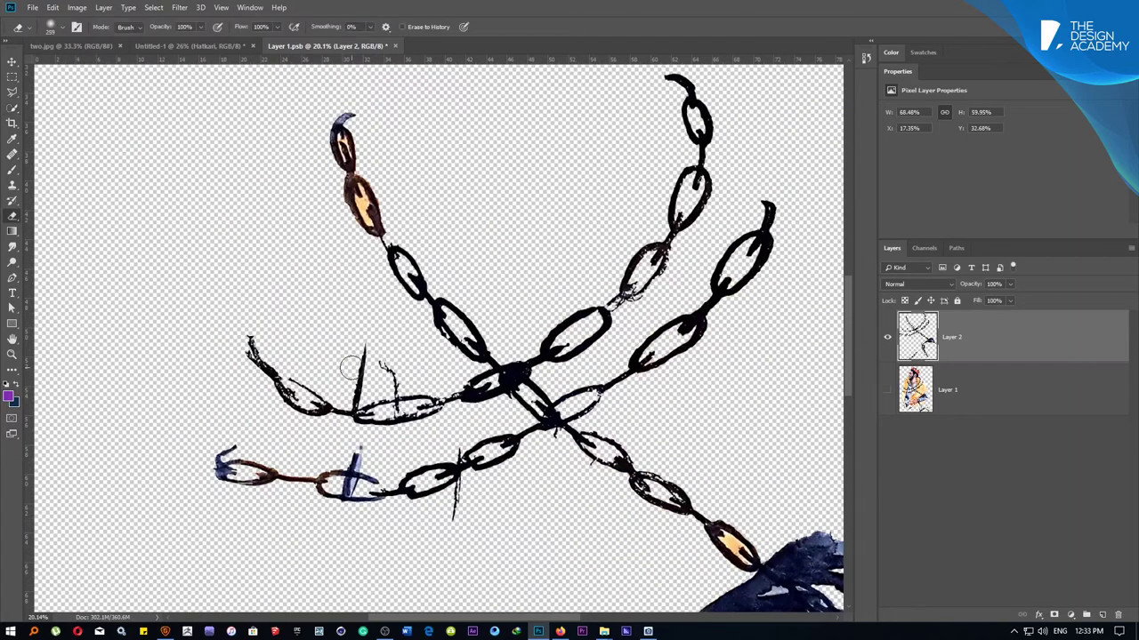
{"action": "left_click", "coordinate": [912, 373]}
{"action": "key", "text": "Delete"}
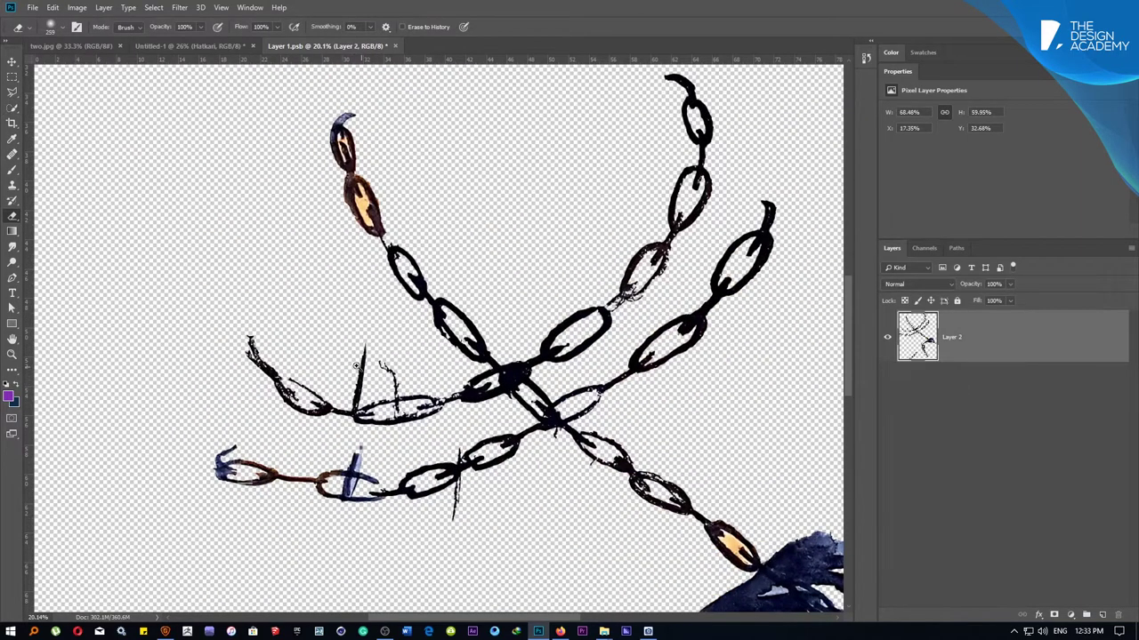
Erase the stray grey vertical strokes and thin branch crossing the chain.
{"action": "scroll", "coordinate": [356, 366], "scroll_direction": "up", "scroll_amount": 3}
{"action": "left_click_drag", "start_coordinate": [357, 383], "coordinate": [354, 445]}
{"action": "left_click_drag", "start_coordinate": [471, 142], "coordinate": [498, 178]}
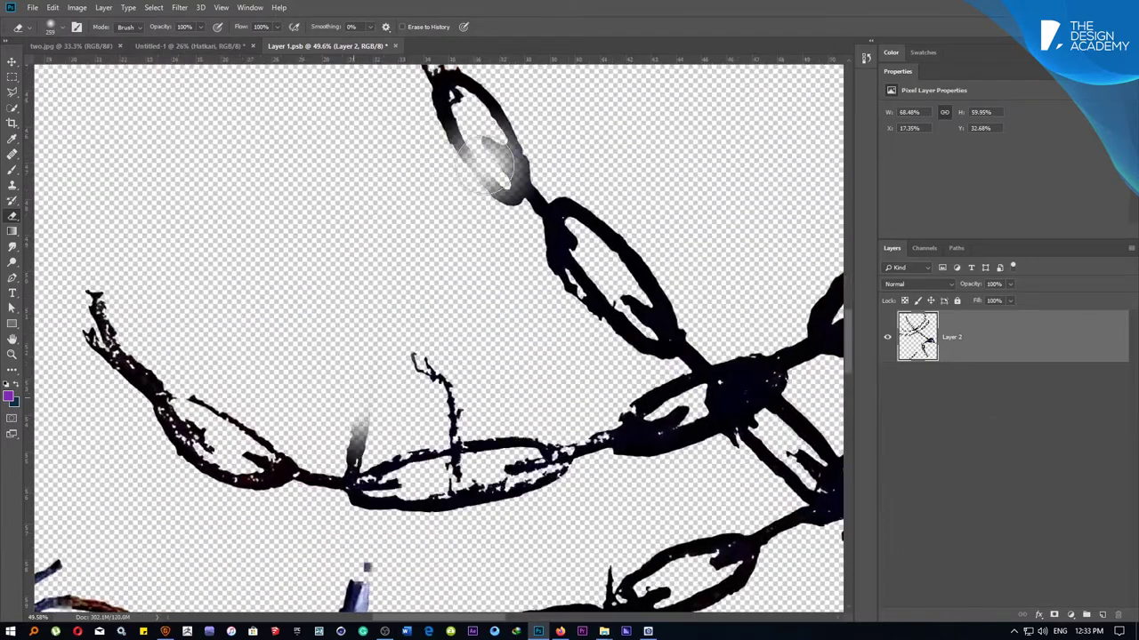
{"action": "key", "text": "ctrl+z"}
{"action": "right_click", "coordinate": [348, 386]}
{"action": "key", "text": "Escape"}
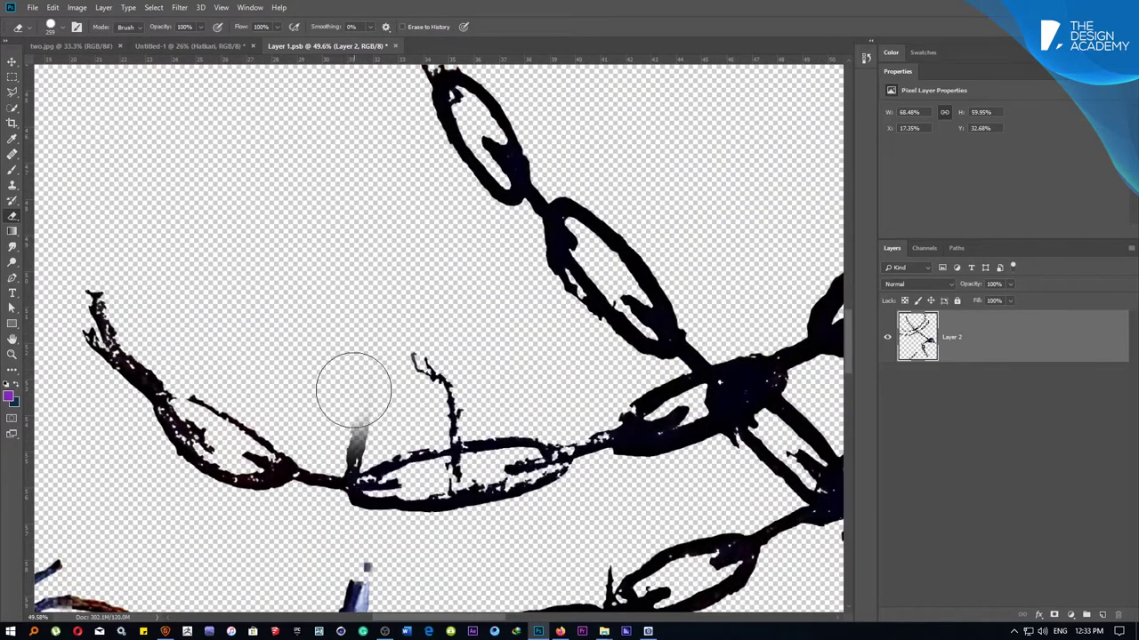
{"action": "left_click_drag", "start_coordinate": [346, 432], "coordinate": [354, 467]}
{"action": "left_click_drag", "start_coordinate": [424, 371], "coordinate": [435, 397]}
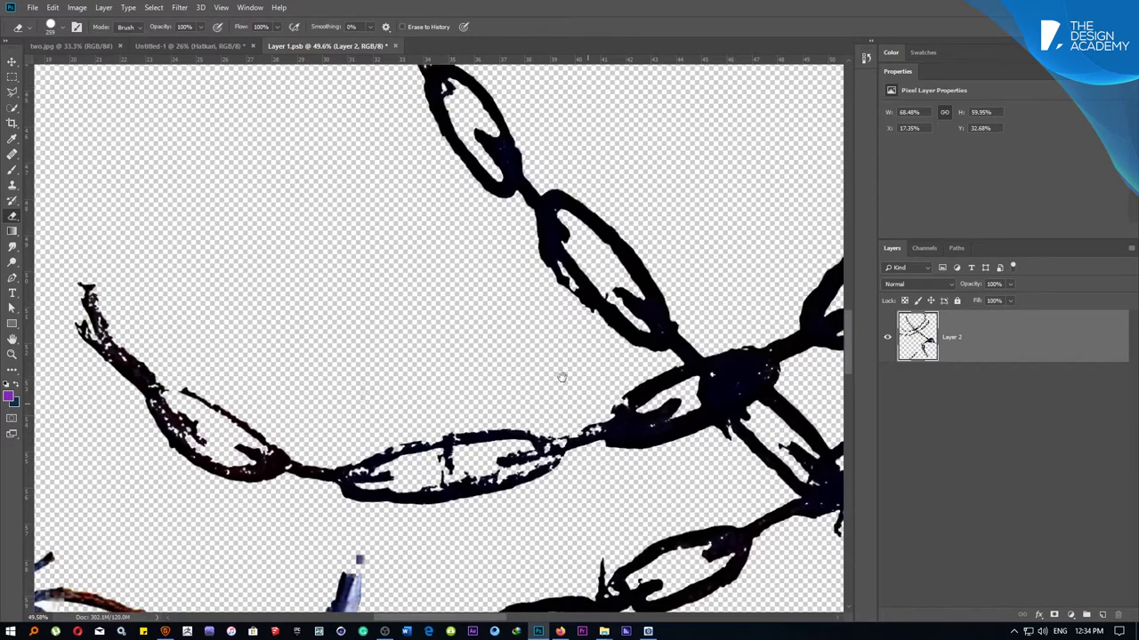
With a 23 px eraser, remove the blue rectangle, light-blue fill and stray spike on the lower link.
{"action": "left_click_drag", "start_coordinate": [559, 377], "coordinate": [328, 180]}
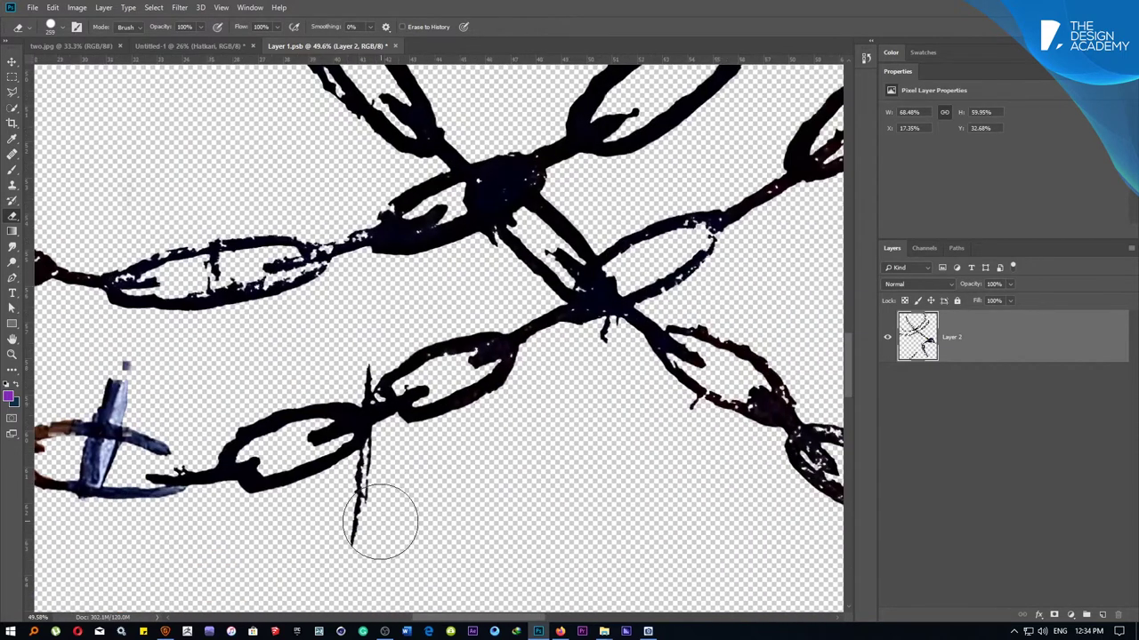
{"action": "left_click_drag", "start_coordinate": [110, 390], "coordinate": [343, 355]}
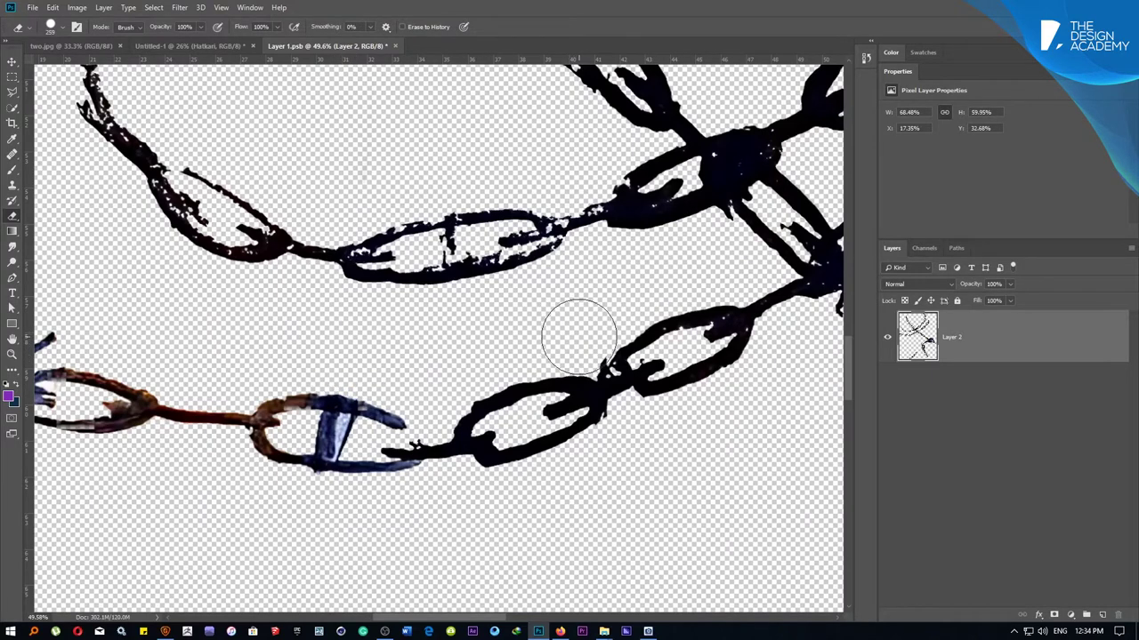
{"action": "right_click", "coordinate": [424, 315]}
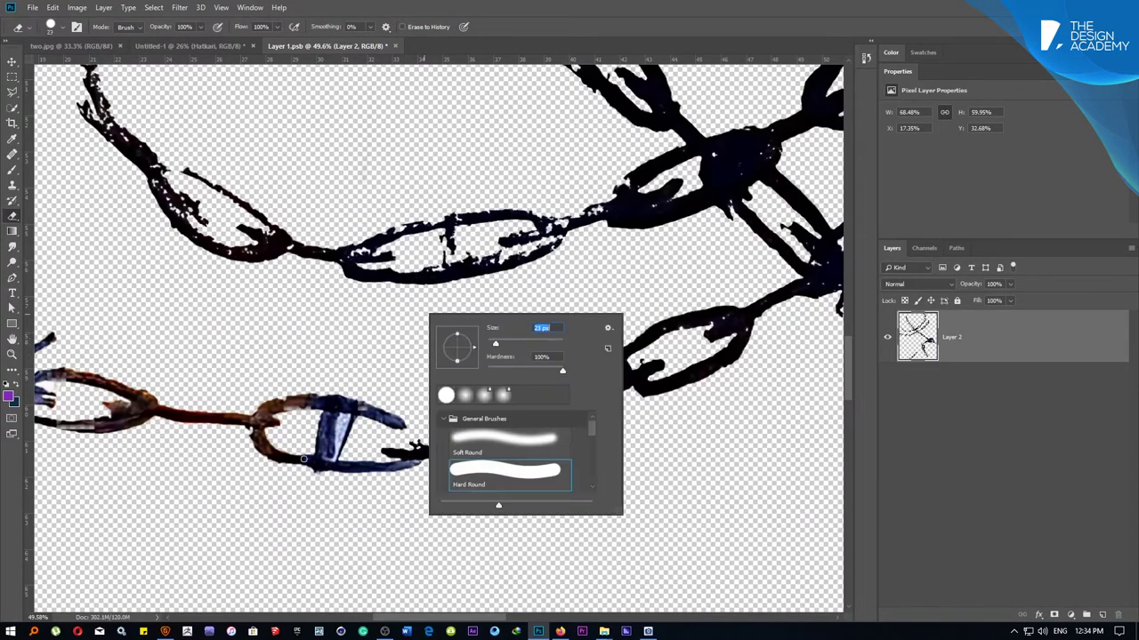
{"action": "key", "text": "Return"}
{"action": "scroll", "coordinate": [313, 454], "scroll_direction": "up", "scroll_amount": 5}
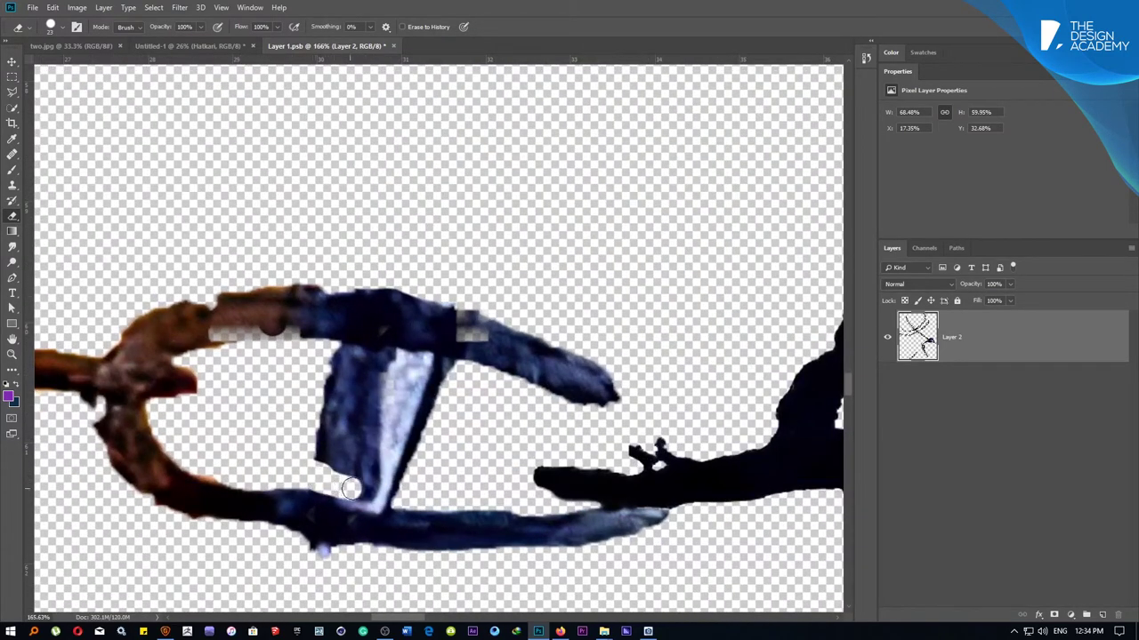
{"action": "mouse_move", "coordinate": [395, 496]}
{"action": "left_mouse_down"}
{"action": "mouse_move", "coordinate": [317, 445]}
{"action": "mouse_move", "coordinate": [414, 465]}
{"action": "mouse_move", "coordinate": [342, 420]}
{"action": "left_mouse_up"}
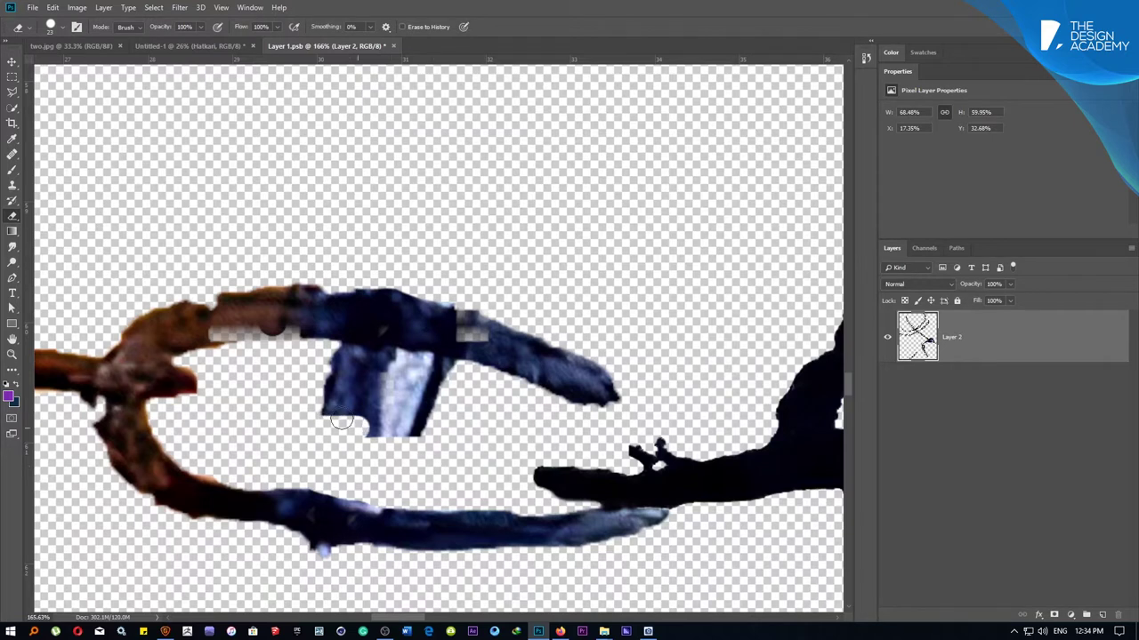
{"action": "mouse_move", "coordinate": [345, 363]}
{"action": "left_mouse_down"}
{"action": "mouse_move", "coordinate": [392, 378]}
{"action": "mouse_move", "coordinate": [311, 388]}
{"action": "mouse_move", "coordinate": [355, 431]}
{"action": "left_mouse_up"}
{"action": "left_click_drag", "start_coordinate": [332, 384], "coordinate": [371, 368]}
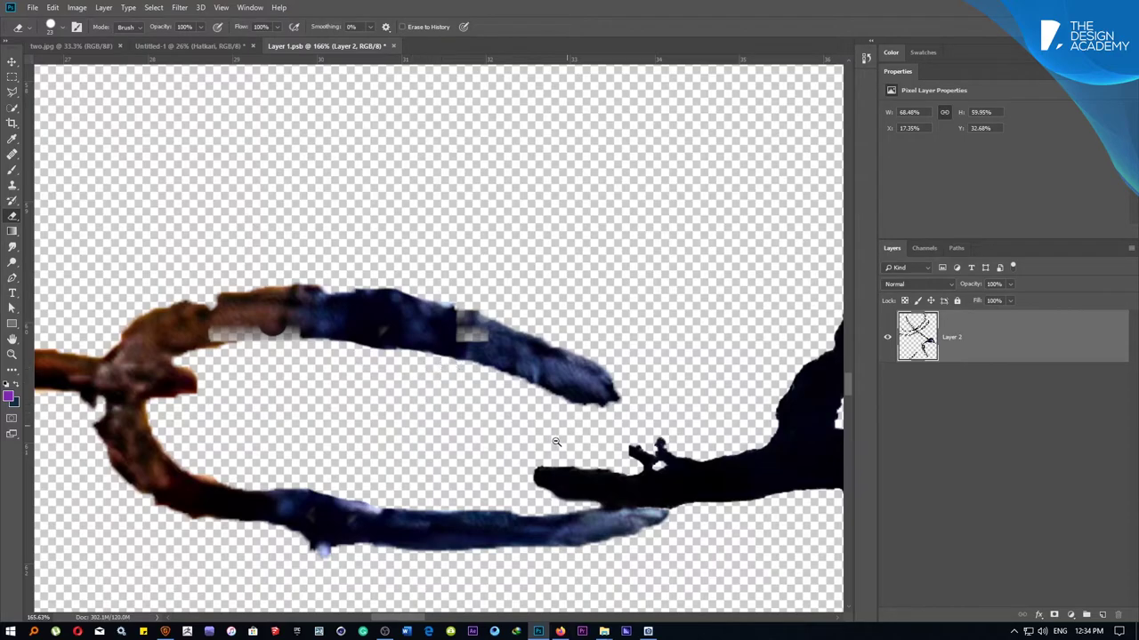
{"action": "mouse_move", "coordinate": [555, 441]}
{"action": "left_mouse_down"}
{"action": "mouse_move", "coordinate": [512, 411]}
{"action": "mouse_move", "coordinate": [161, 374]}
{"action": "left_mouse_up"}
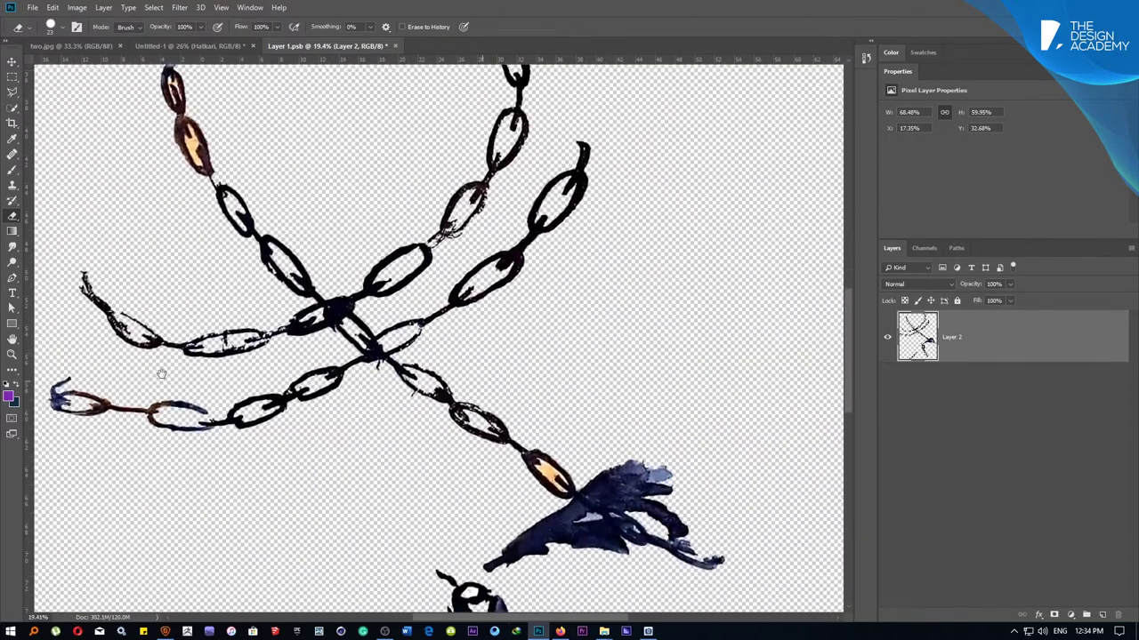
Enlarge the eraser and erase the blue tail and the blue shape's left edges.
{"action": "scroll", "coordinate": [282, 305], "scroll_direction": "down", "scroll_amount": 3}
{"action": "scroll", "coordinate": [466, 373], "scroll_direction": "up", "scroll_amount": 5}
{"action": "right_click", "coordinate": [466, 374]}
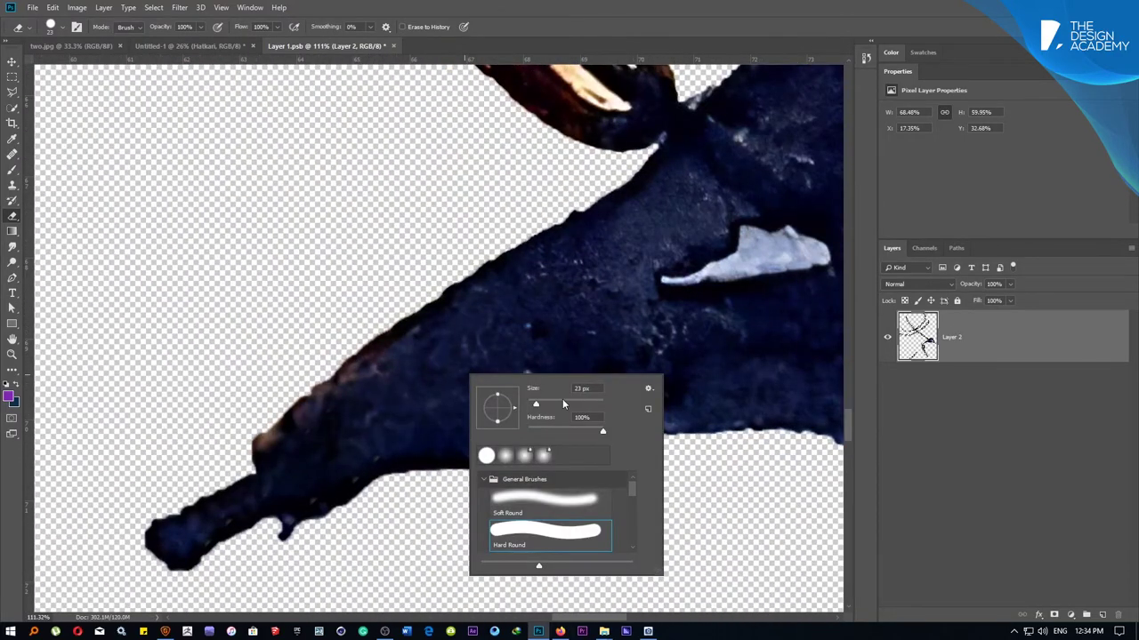
{"action": "left_click", "coordinate": [563, 405]}
{"action": "mouse_move", "coordinate": [254, 436]}
{"action": "left_mouse_down"}
{"action": "mouse_move", "coordinate": [178, 541]}
{"action": "mouse_move", "coordinate": [483, 440]}
{"action": "mouse_move", "coordinate": [276, 537]}
{"action": "mouse_move", "coordinate": [300, 400]}
{"action": "mouse_move", "coordinate": [488, 374]}
{"action": "mouse_move", "coordinate": [501, 453]}
{"action": "mouse_move", "coordinate": [480, 404]}
{"action": "left_mouse_up"}
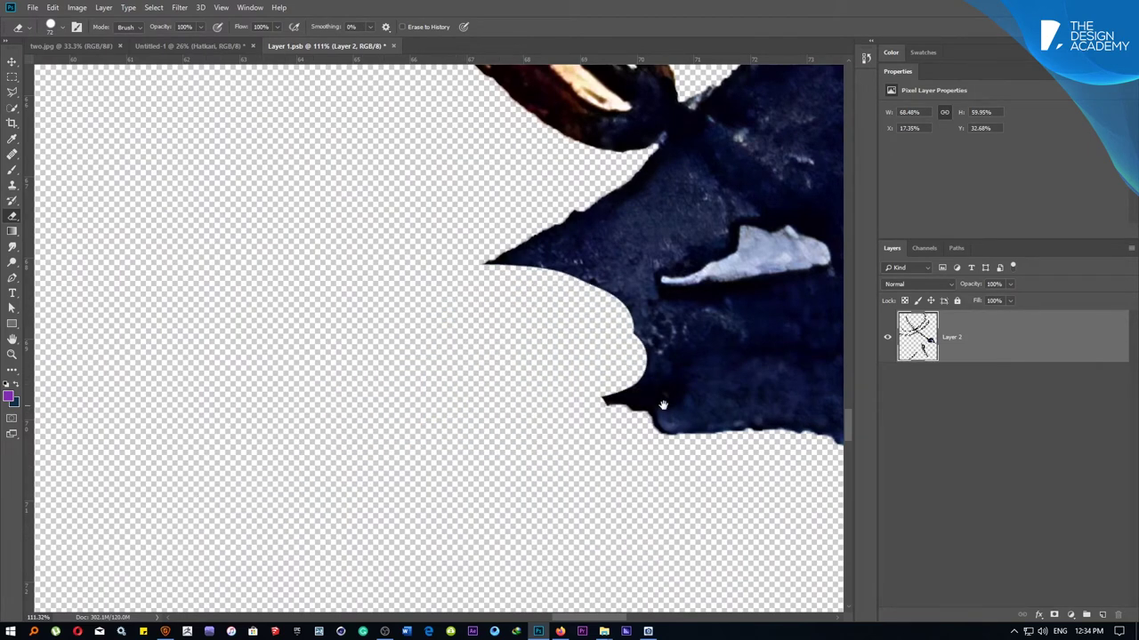
{"action": "left_click_drag", "start_coordinate": [663, 406], "coordinate": [333, 416]}
{"action": "mouse_move", "coordinate": [182, 303]}
{"action": "left_mouse_down"}
{"action": "mouse_move", "coordinate": [338, 181]}
{"action": "mouse_move", "coordinate": [297, 373]}
{"action": "mouse_move", "coordinate": [419, 429]}
{"action": "mouse_move", "coordinate": [680, 465]}
{"action": "mouse_move", "coordinate": [615, 414]}
{"action": "mouse_move", "coordinate": [617, 401]}
{"action": "mouse_move", "coordinate": [421, 454]}
{"action": "mouse_move", "coordinate": [414, 345]}
{"action": "mouse_move", "coordinate": [346, 208]}
{"action": "mouse_move", "coordinate": [351, 183]}
{"action": "mouse_move", "coordinate": [472, 356]}
{"action": "mouse_move", "coordinate": [408, 290]}
{"action": "mouse_move", "coordinate": [472, 349]}
{"action": "left_mouse_up"}
{"action": "mouse_move", "coordinate": [379, 217]}
{"action": "left_mouse_down"}
{"action": "mouse_move", "coordinate": [419, 229]}
{"action": "mouse_move", "coordinate": [615, 401]}
{"action": "mouse_move", "coordinate": [453, 367]}
{"action": "left_mouse_up"}
{"action": "left_click", "coordinate": [509, 320], "text": "alt"}
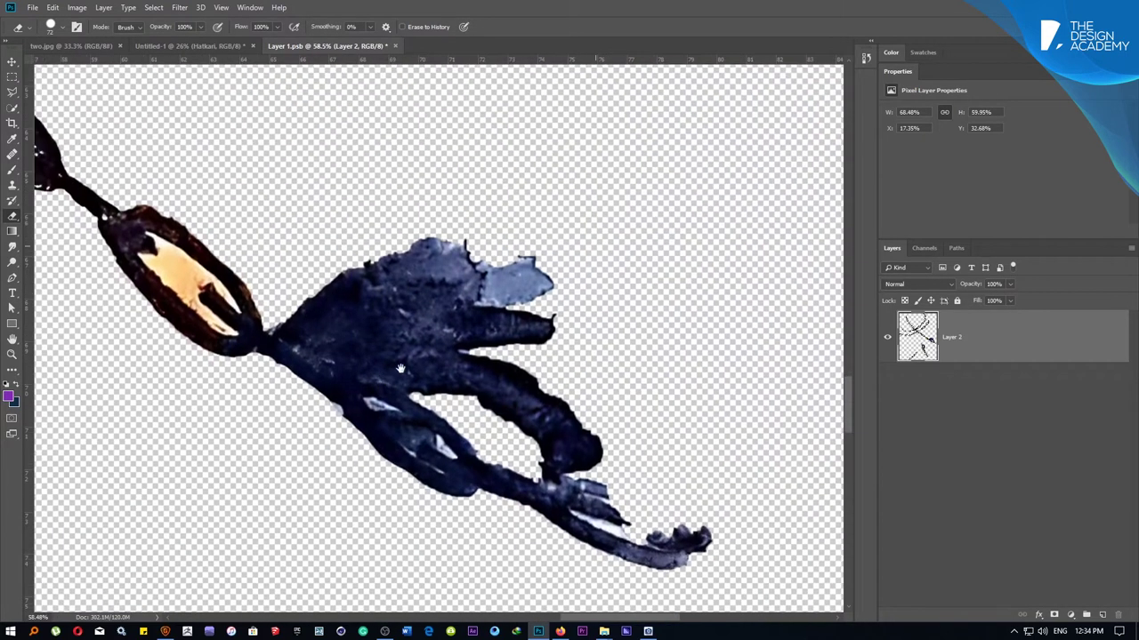
Erase most of the blue shape's upper body, leaving a thin tail.
{"action": "right_click", "coordinate": [406, 319]}
{"action": "key", "text": "Return"}
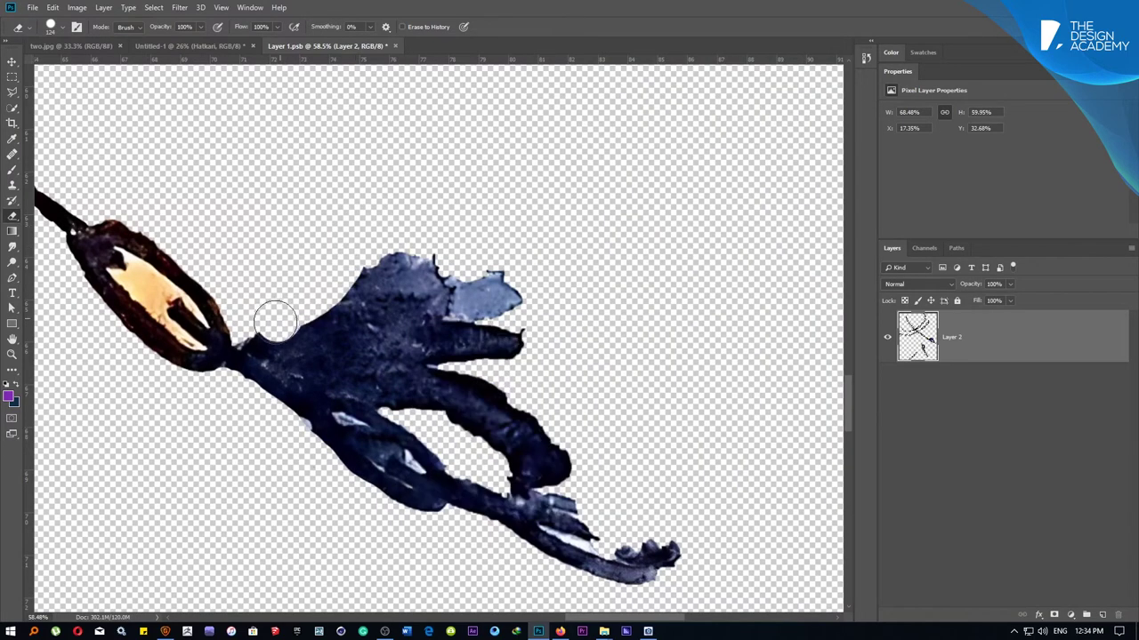
{"action": "mouse_move", "coordinate": [255, 334]}
{"action": "left_mouse_down"}
{"action": "mouse_move", "coordinate": [401, 307]}
{"action": "mouse_move", "coordinate": [293, 282]}
{"action": "mouse_move", "coordinate": [498, 287]}
{"action": "mouse_move", "coordinate": [428, 318]}
{"action": "mouse_move", "coordinate": [521, 419]}
{"action": "mouse_move", "coordinate": [508, 457]}
{"action": "mouse_move", "coordinate": [542, 465]}
{"action": "mouse_move", "coordinate": [551, 437]}
{"action": "mouse_move", "coordinate": [293, 357]}
{"action": "mouse_move", "coordinate": [434, 370]}
{"action": "left_mouse_up"}
{"action": "scroll", "coordinate": [523, 437], "scroll_direction": "right", "scroll_amount": 2}
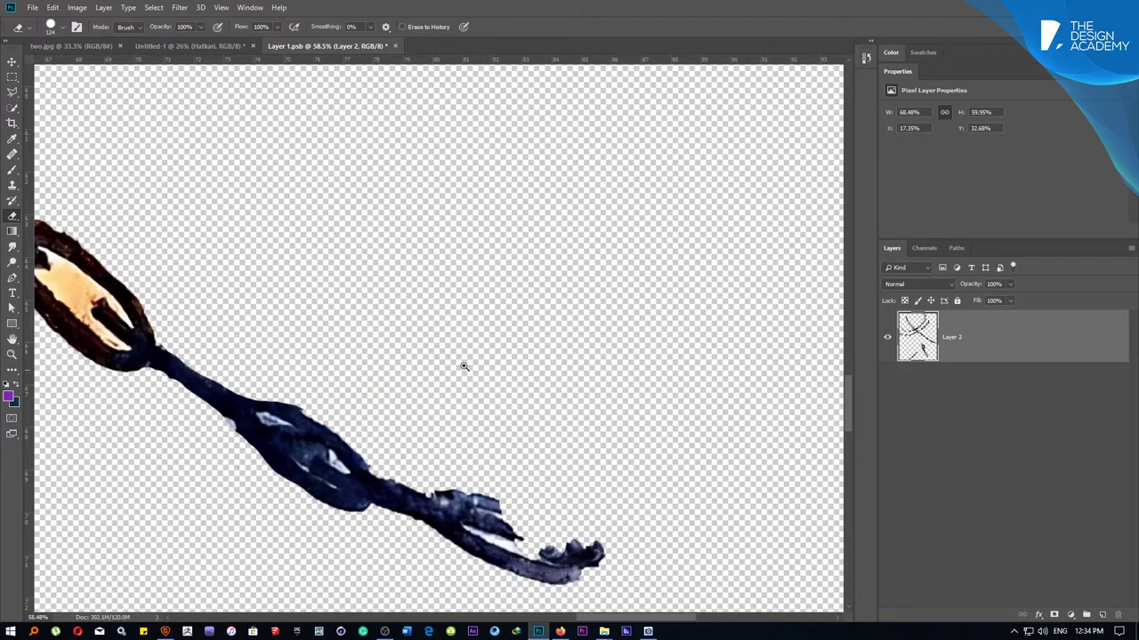
{"action": "scroll", "coordinate": [462, 363], "scroll_direction": "down", "scroll_amount": 2}
{"action": "scroll", "coordinate": [419, 356], "scroll_direction": "down", "scroll_amount": 2}
{"action": "scroll", "coordinate": [383, 367], "scroll_direction": "up", "scroll_amount": 5}
{"action": "key", "text": "w"}
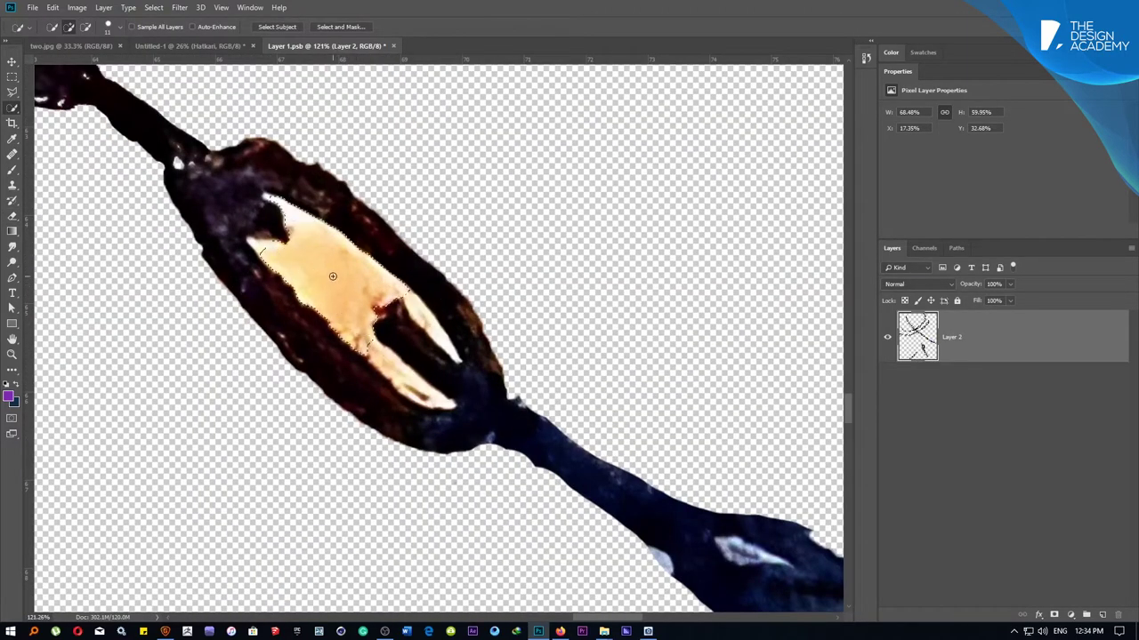
Select the orange link interior with the Magic Wand, delete it, and deselect.
{"action": "left_click_drag", "start_coordinate": [349, 290], "coordinate": [335, 303]}
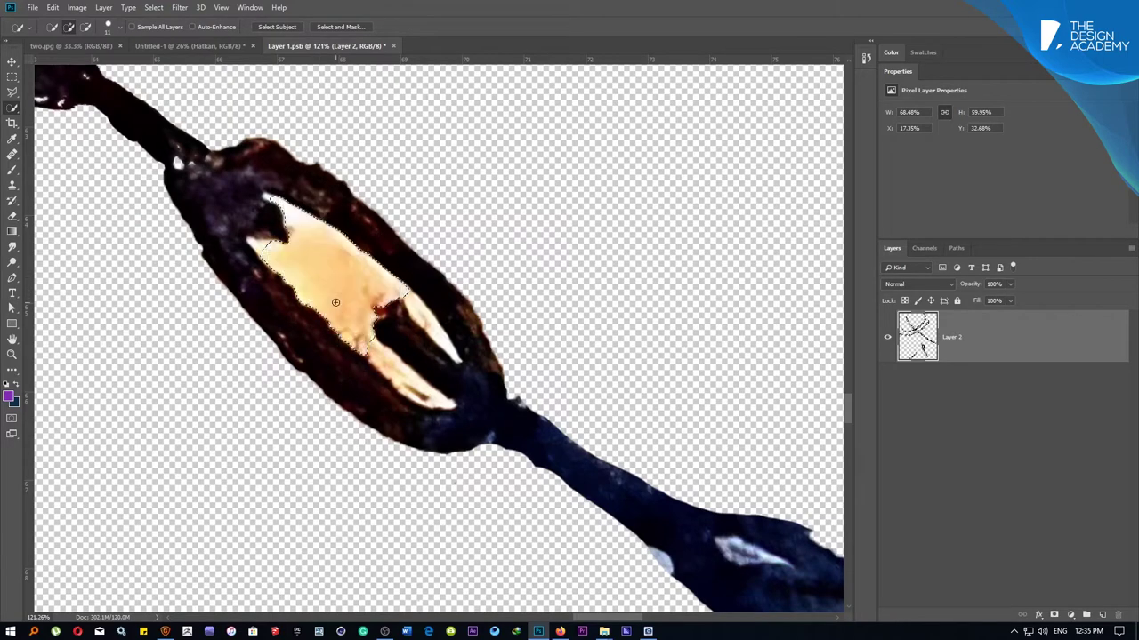
{"action": "right_click", "coordinate": [11, 113]}
{"action": "left_click", "coordinate": [49, 125]}
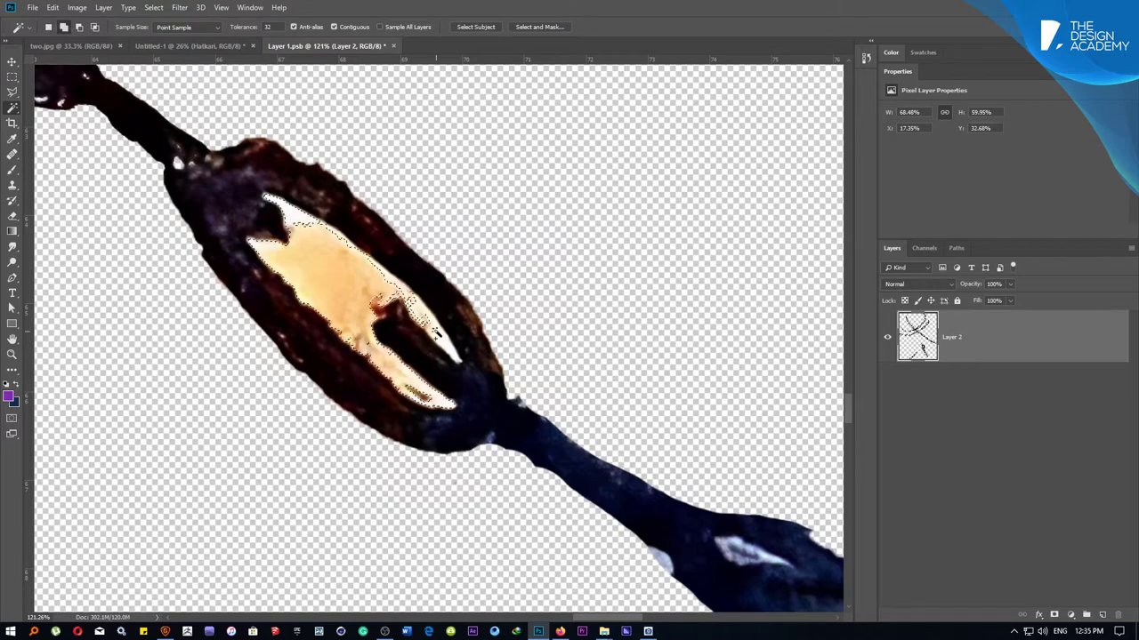
{"action": "key", "text": "Delete"}
{"action": "key", "text": "ctrl+d"}
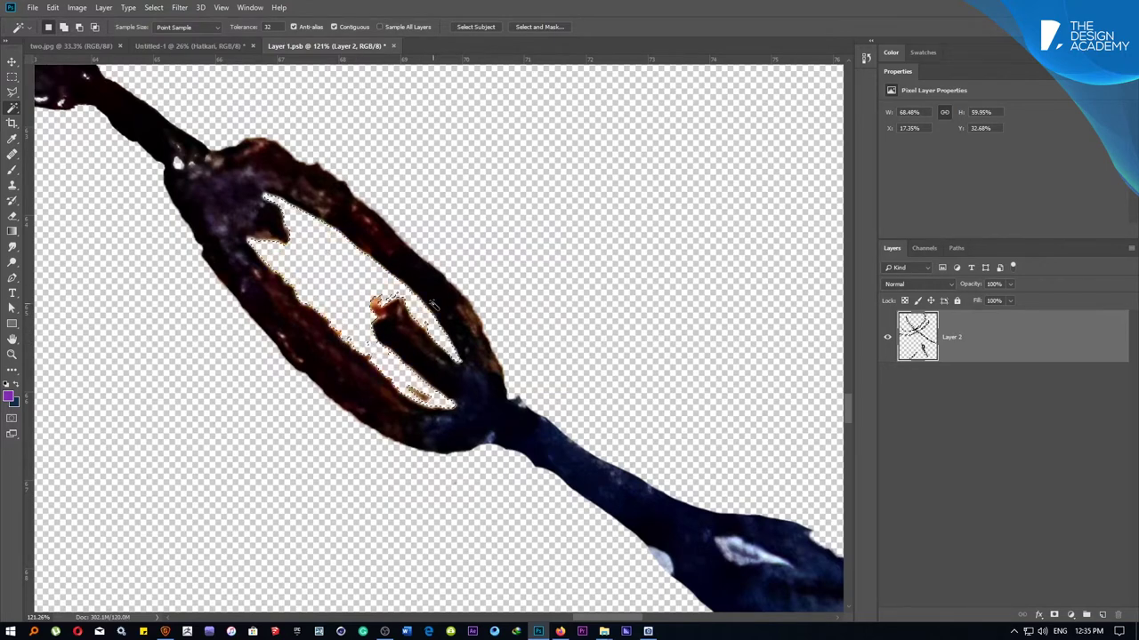
Erase the leftover orange streak beside the link with a 15 px eraser.
{"action": "scroll", "coordinate": [432, 407], "scroll_direction": "up", "scroll_amount": 2}
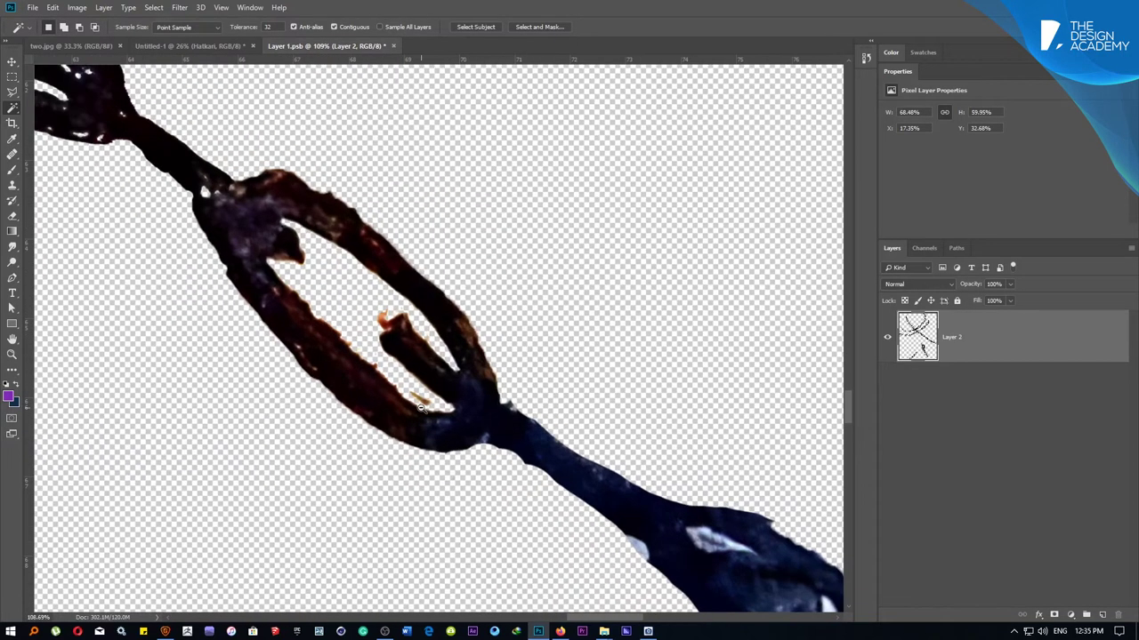
{"action": "scroll", "coordinate": [432, 407], "scroll_direction": "up", "scroll_amount": 2}
{"action": "scroll", "coordinate": [432, 407], "scroll_direction": "up", "scroll_amount": 2}
{"action": "key", "text": "e"}
{"action": "right_click", "coordinate": [424, 379]}
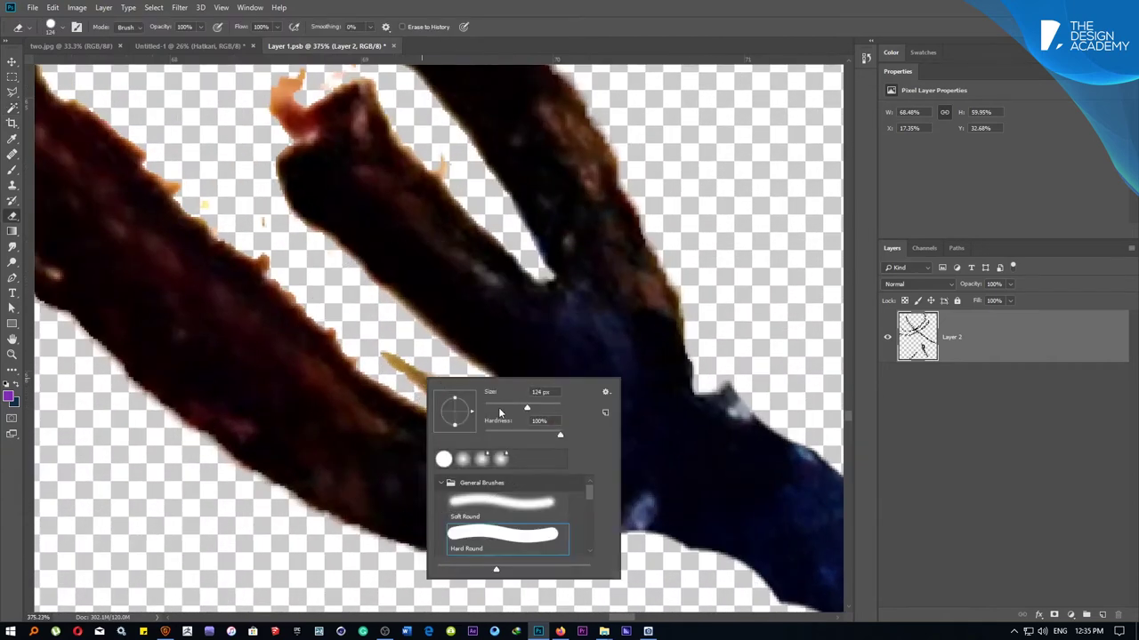
{"action": "left_click", "coordinate": [360, 361]}
{"action": "left_click_drag", "start_coordinate": [382, 358], "coordinate": [442, 392]}
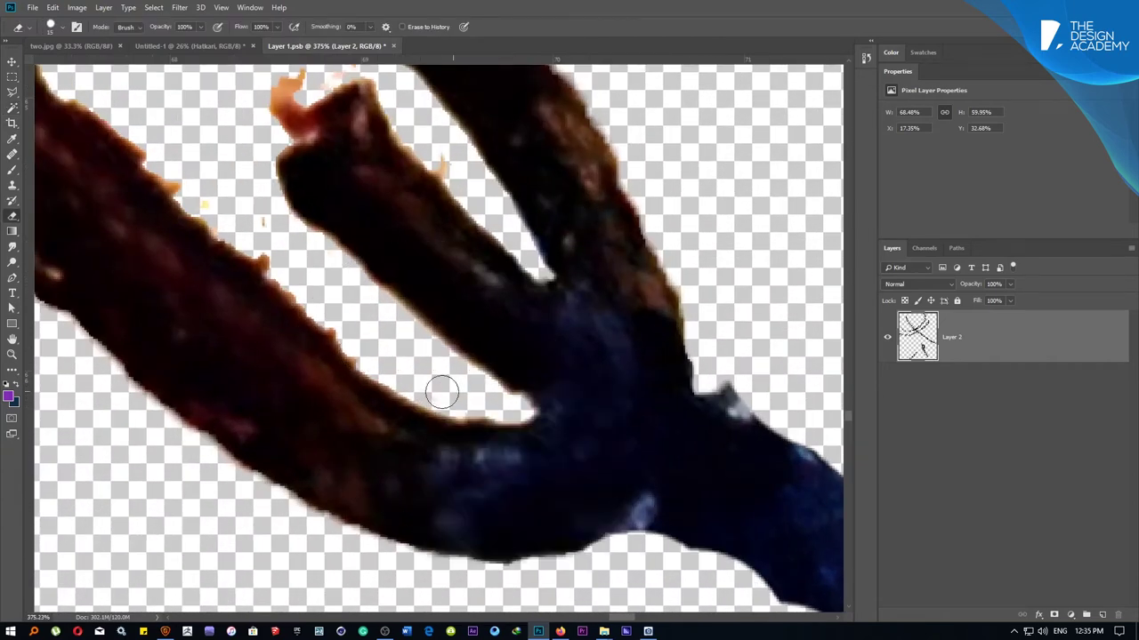
{"action": "scroll", "coordinate": [209, 194], "scroll_direction": "up", "scroll_amount": 5}
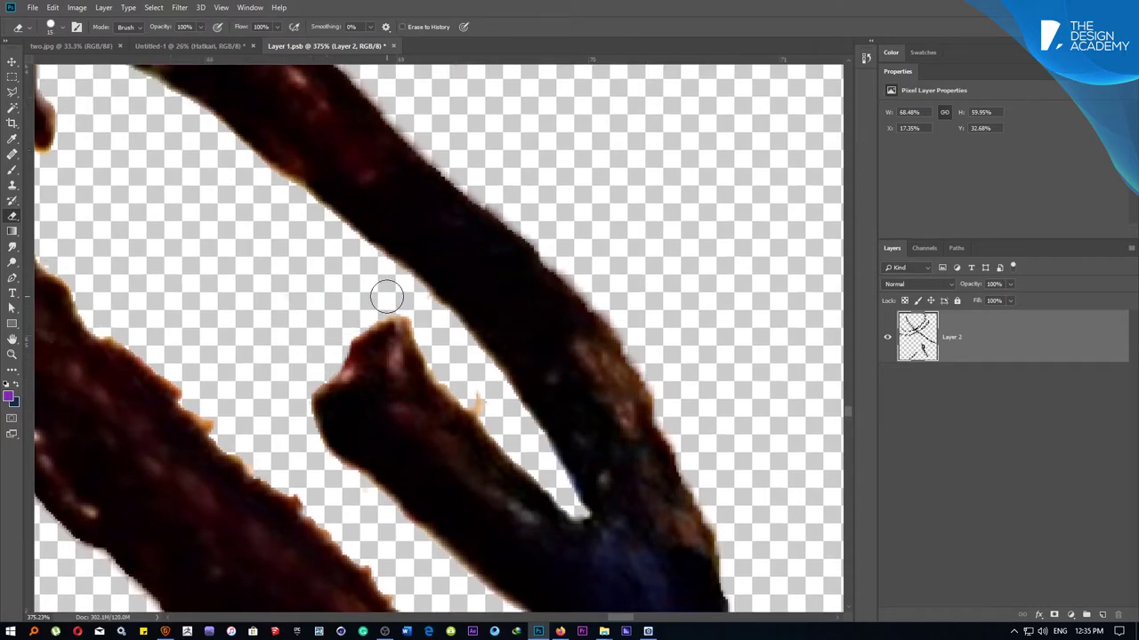
{"action": "scroll", "coordinate": [419, 344], "scroll_direction": "down", "scroll_amount": 3}
{"action": "scroll", "coordinate": [427, 338], "scroll_direction": "down", "scroll_amount": 3}
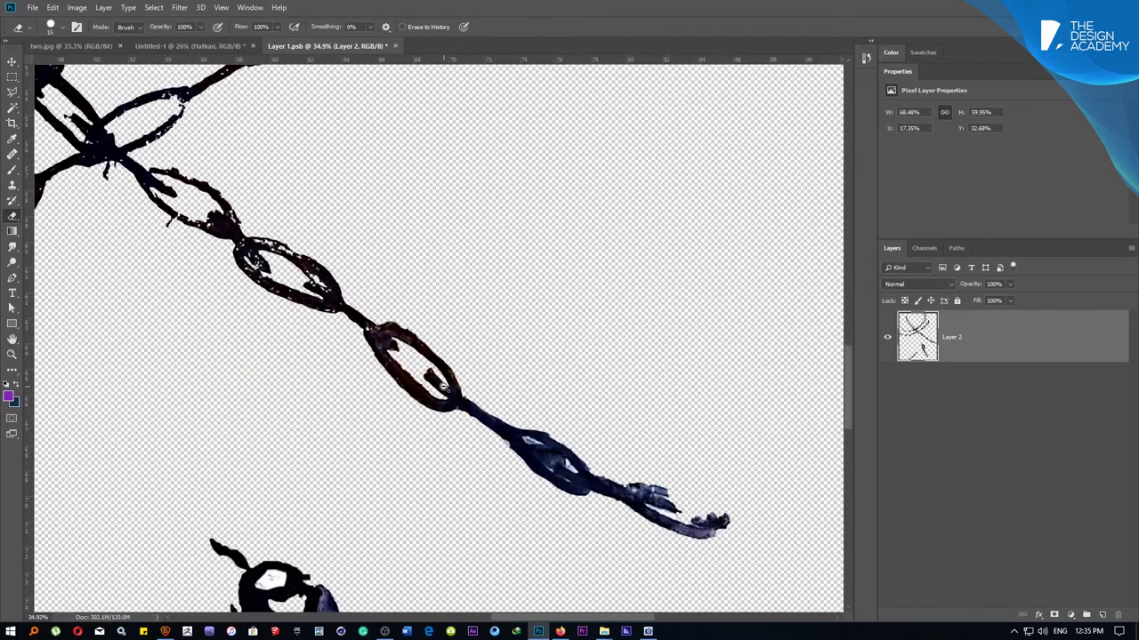
{"action": "scroll", "coordinate": [436, 333], "scroll_direction": "down", "scroll_amount": 3}
{"action": "scroll", "coordinate": [445, 329], "scroll_direction": "down", "scroll_amount": 3}
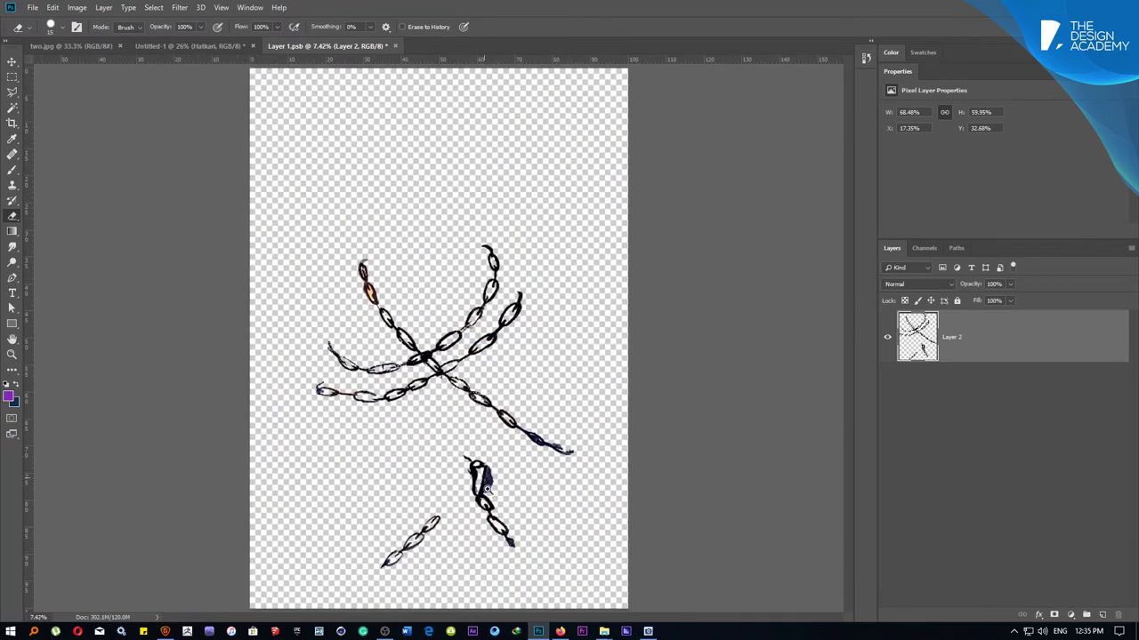
Erase the blue leaf shape along the chain link's right edge.
{"action": "scroll", "coordinate": [368, 355], "scroll_direction": "up", "scroll_amount": 5}
{"action": "scroll", "coordinate": [368, 356], "scroll_direction": "up", "scroll_amount": 3}
{"action": "right_click", "coordinate": [485, 347]}
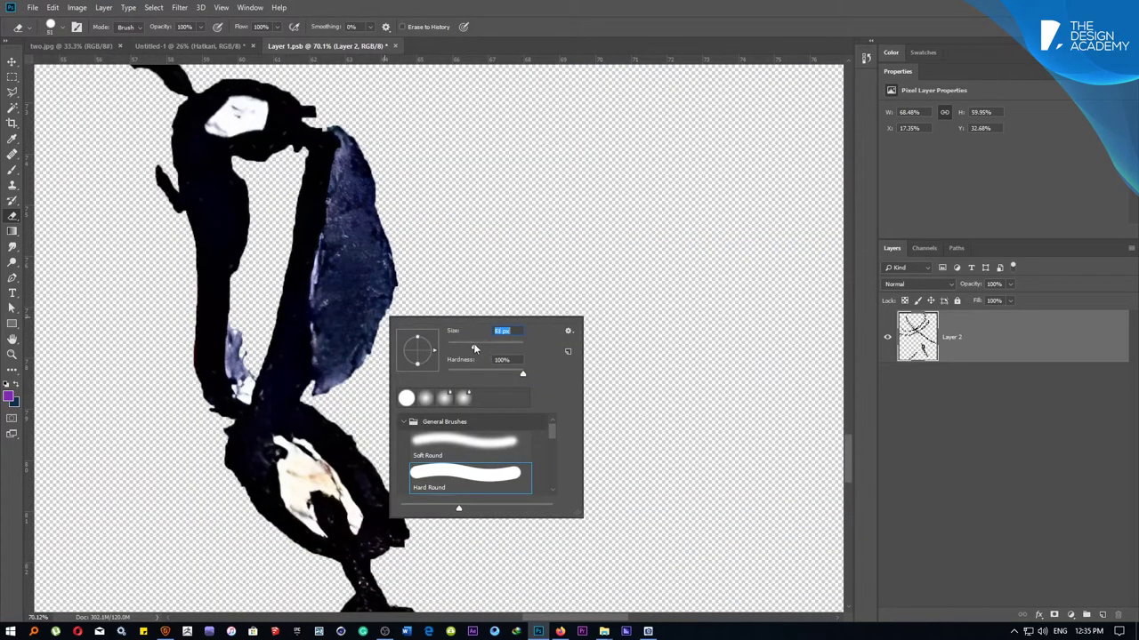
{"action": "mouse_move", "coordinate": [355, 374]}
{"action": "left_mouse_down"}
{"action": "mouse_move", "coordinate": [330, 389]}
{"action": "mouse_move", "coordinate": [387, 280]}
{"action": "mouse_move", "coordinate": [351, 141]}
{"action": "left_mouse_up"}
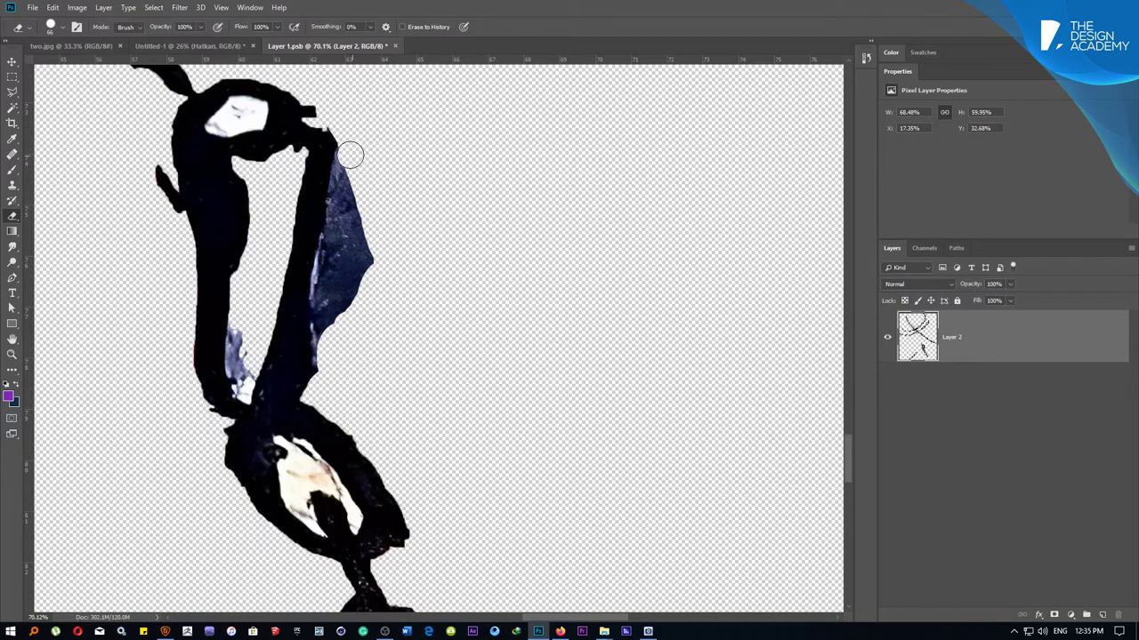
{"action": "mouse_move", "coordinate": [350, 154]}
{"action": "left_mouse_down"}
{"action": "mouse_move", "coordinate": [347, 245]}
{"action": "mouse_move", "coordinate": [358, 260]}
{"action": "mouse_move", "coordinate": [325, 376]}
{"action": "mouse_move", "coordinate": [330, 239]}
{"action": "mouse_move", "coordinate": [346, 313]}
{"action": "left_mouse_up"}
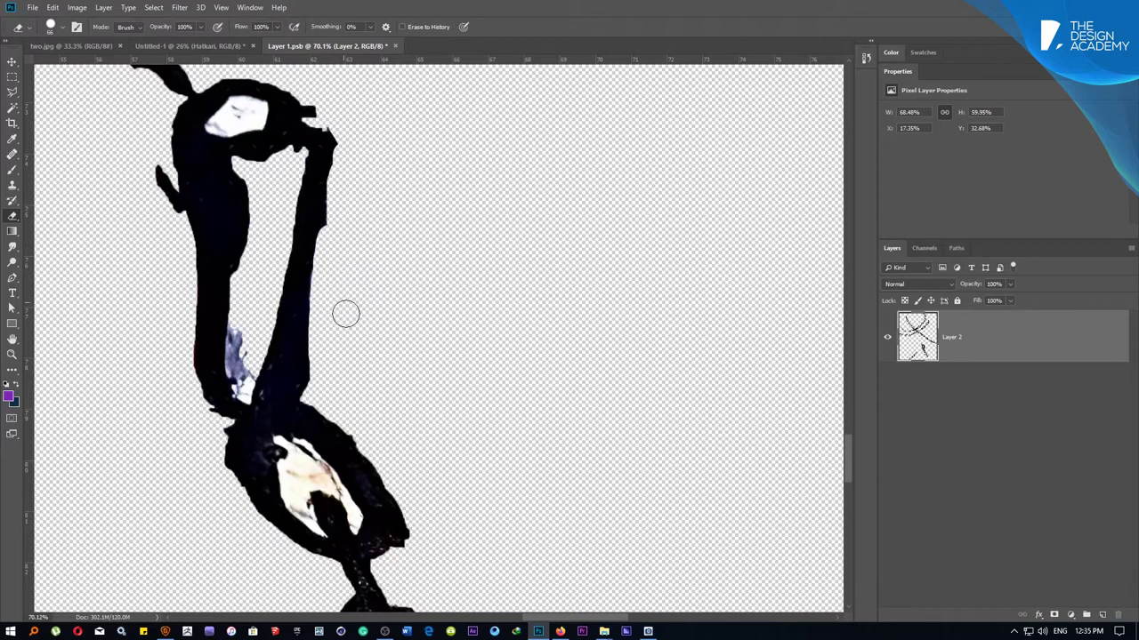
Erase the bluish-white patch and trim the black protrusion off the chain stroke.
{"action": "mouse_move", "coordinate": [242, 337]}
{"action": "left_mouse_down"}
{"action": "mouse_move", "coordinate": [240, 376]}
{"action": "mouse_move", "coordinate": [239, 354]}
{"action": "left_mouse_up"}
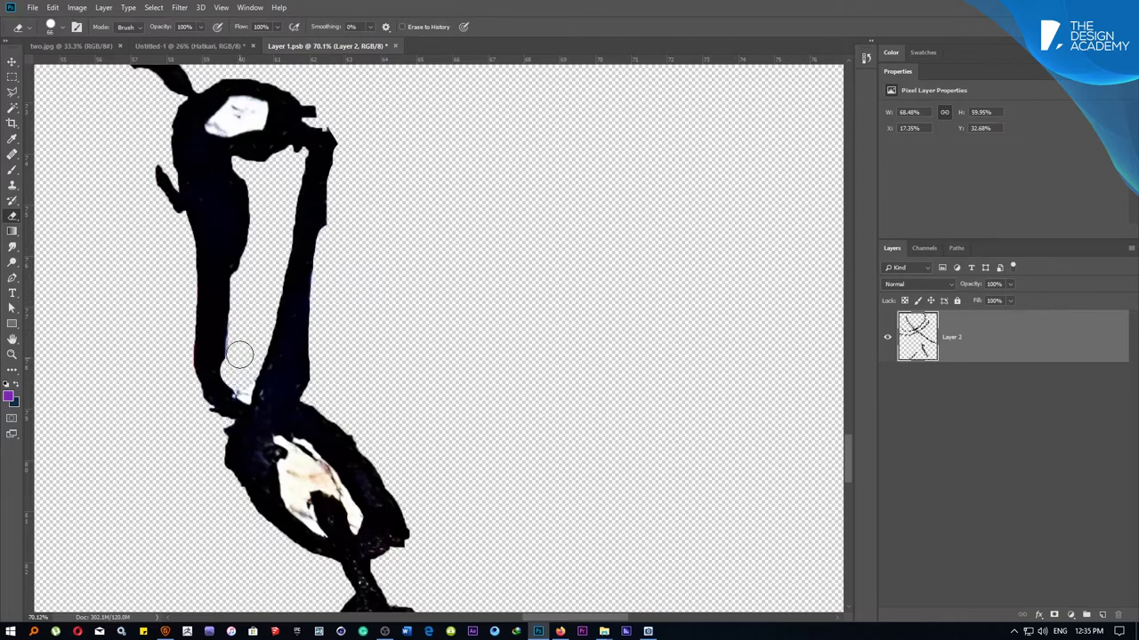
{"action": "mouse_move", "coordinate": [156, 196]}
{"action": "left_mouse_down"}
{"action": "mouse_move", "coordinate": [166, 203]}
{"action": "mouse_move", "coordinate": [158, 186]}
{"action": "mouse_move", "coordinate": [174, 217]}
{"action": "left_mouse_up"}
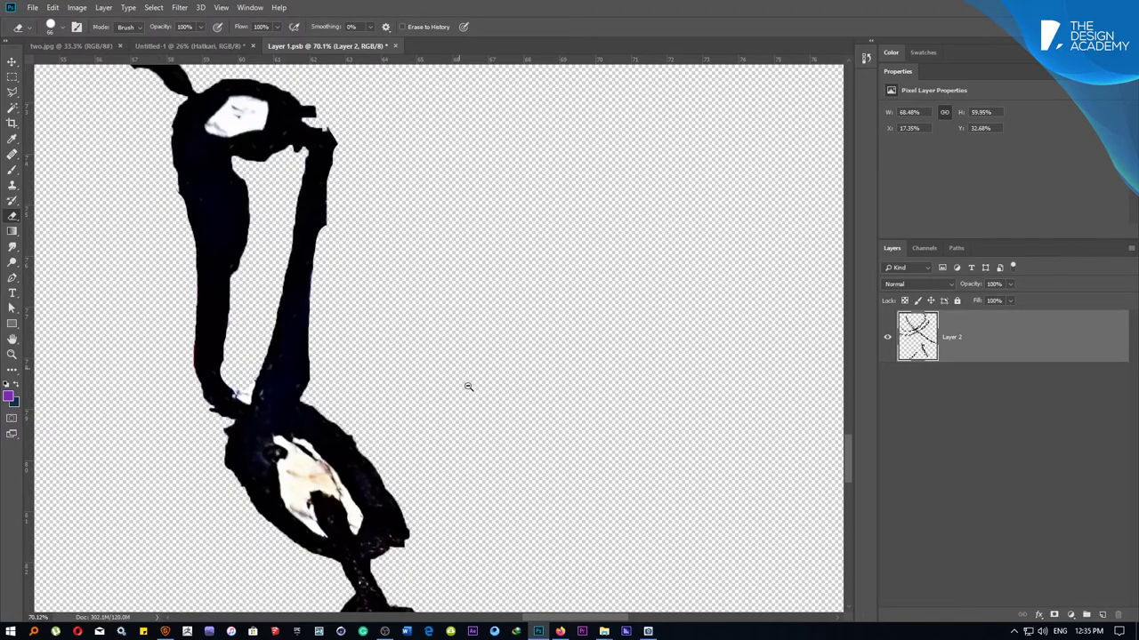
{"action": "scroll", "coordinate": [468, 386], "scroll_direction": "down", "scroll_amount": 3}
{"action": "scroll", "coordinate": [374, 320], "scroll_direction": "up", "scroll_amount": 4}
{"action": "scroll", "coordinate": [347, 267], "scroll_direction": "up", "scroll_amount": 3}
{"action": "scroll", "coordinate": [340, 260], "scroll_direction": "up", "scroll_amount": 2}
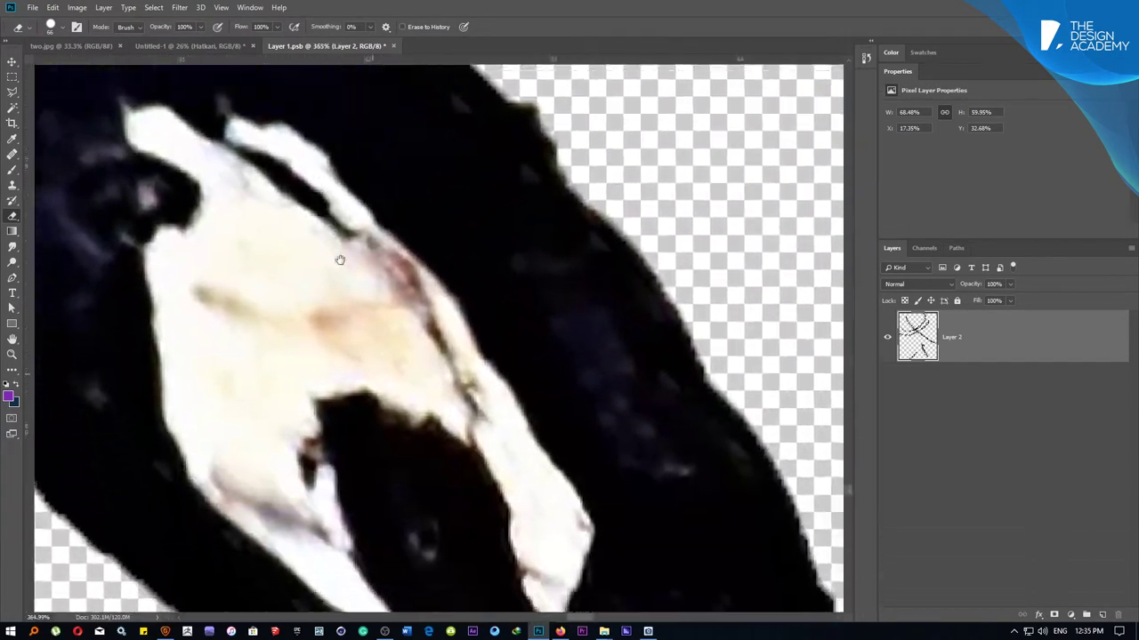
{"action": "scroll", "coordinate": [340, 260], "scroll_direction": "down", "scroll_amount": 3}
{"action": "scroll", "coordinate": [347, 349], "scroll_direction": "down", "scroll_amount": 2}
Magic Wand the white fills inside the chain links, delete them to transparency, and deselect.
{"action": "left_click", "coordinate": [11, 109]}
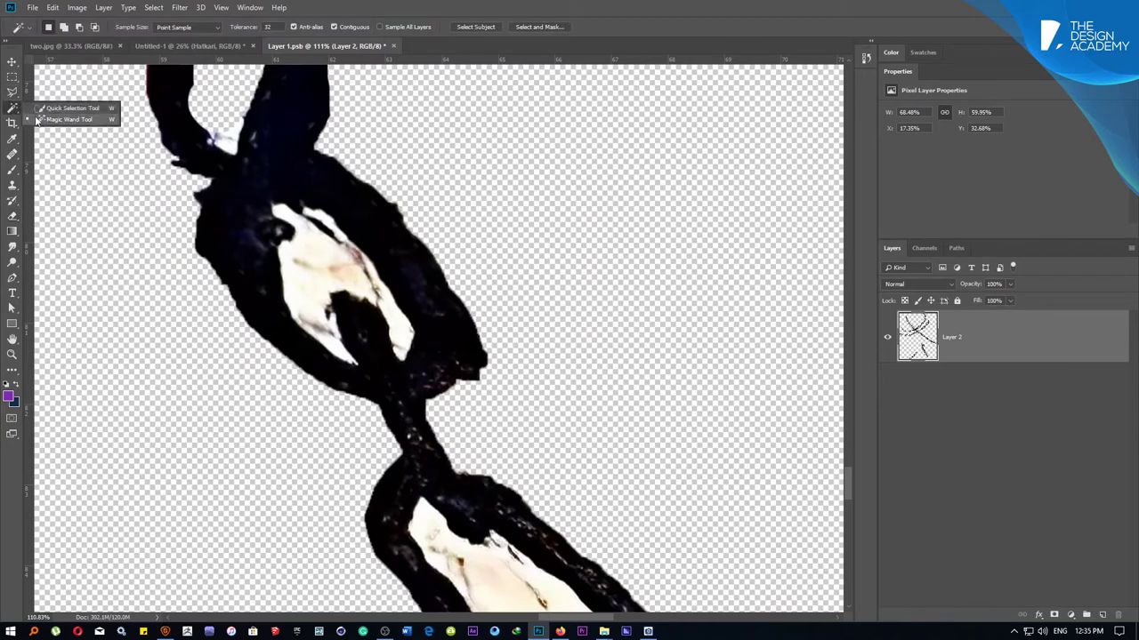
{"action": "key", "text": "shift"}
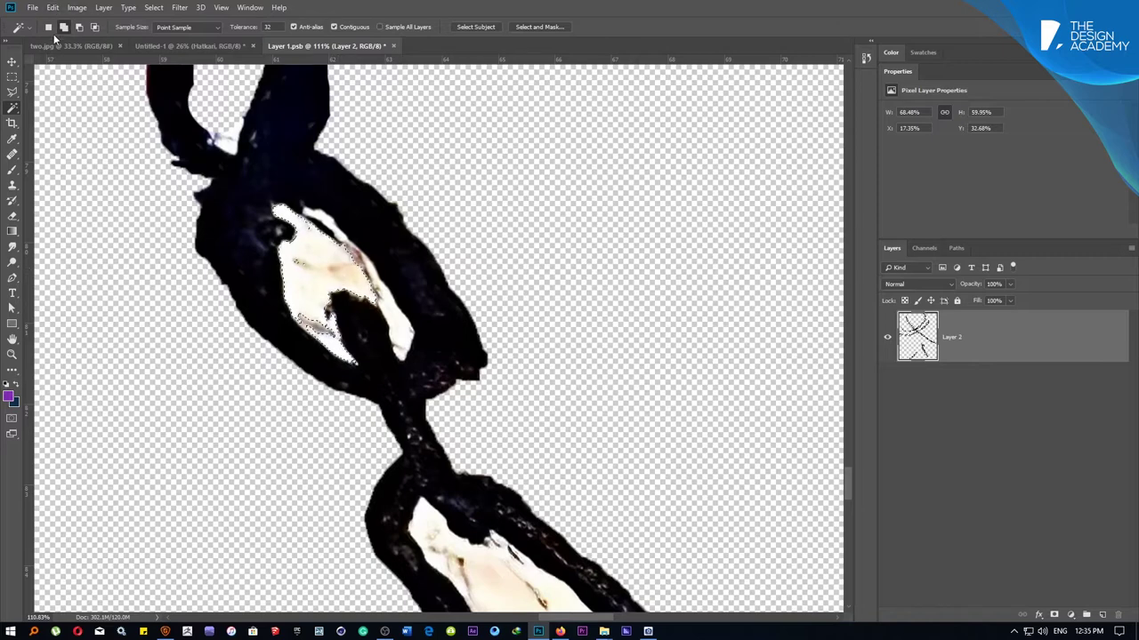
{"action": "left_click", "coordinate": [378, 293], "text": "shift"}
{"action": "left_click", "coordinate": [314, 333], "text": "shift"}
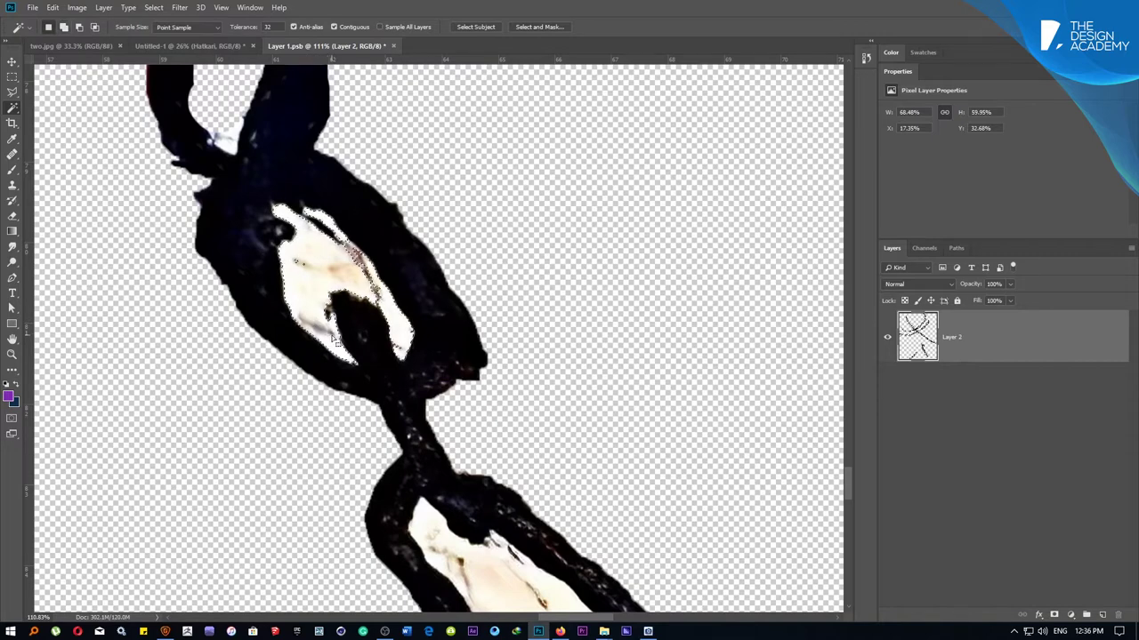
{"action": "key", "text": "Delete"}
{"action": "left_click_drag", "start_coordinate": [405, 378], "coordinate": [355, 303]}
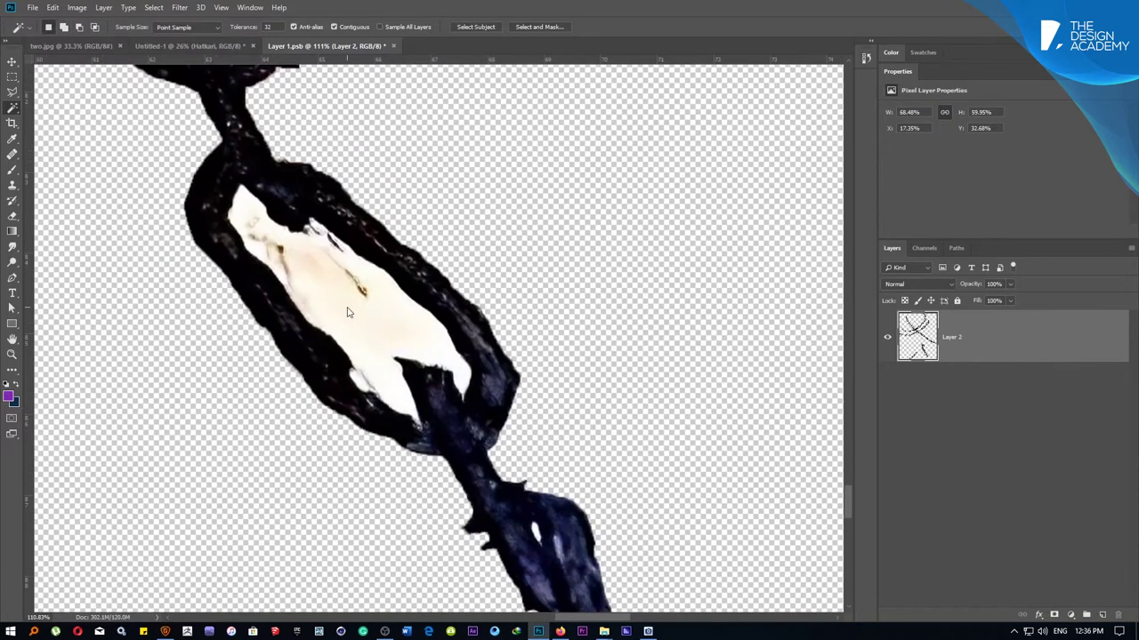
{"action": "left_click", "coordinate": [348, 312]}
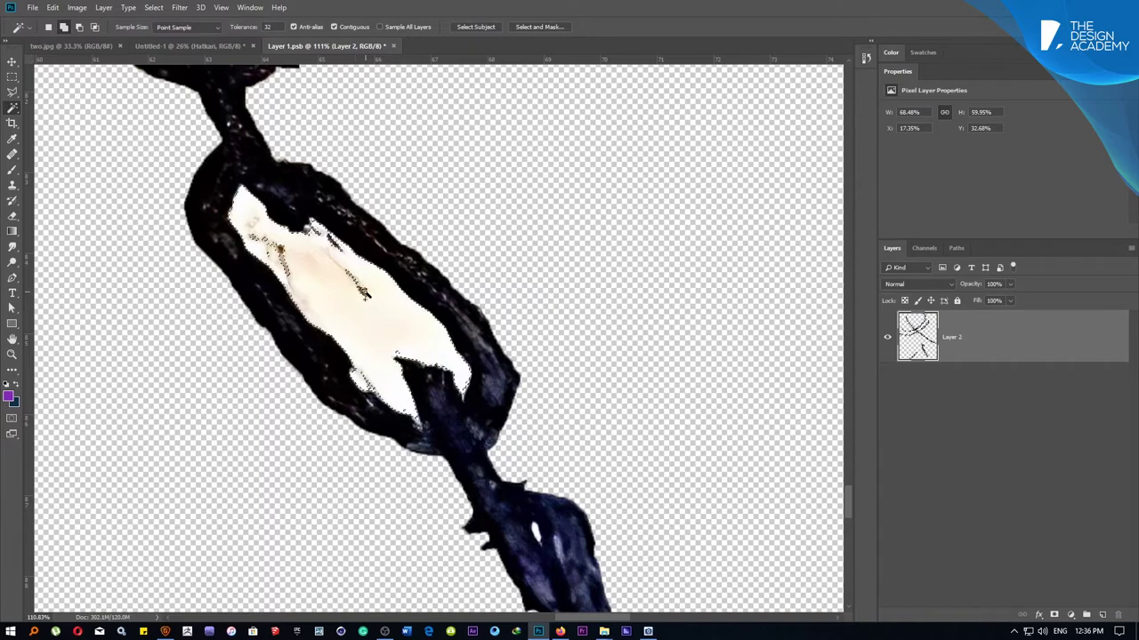
{"action": "key", "text": "Delete"}
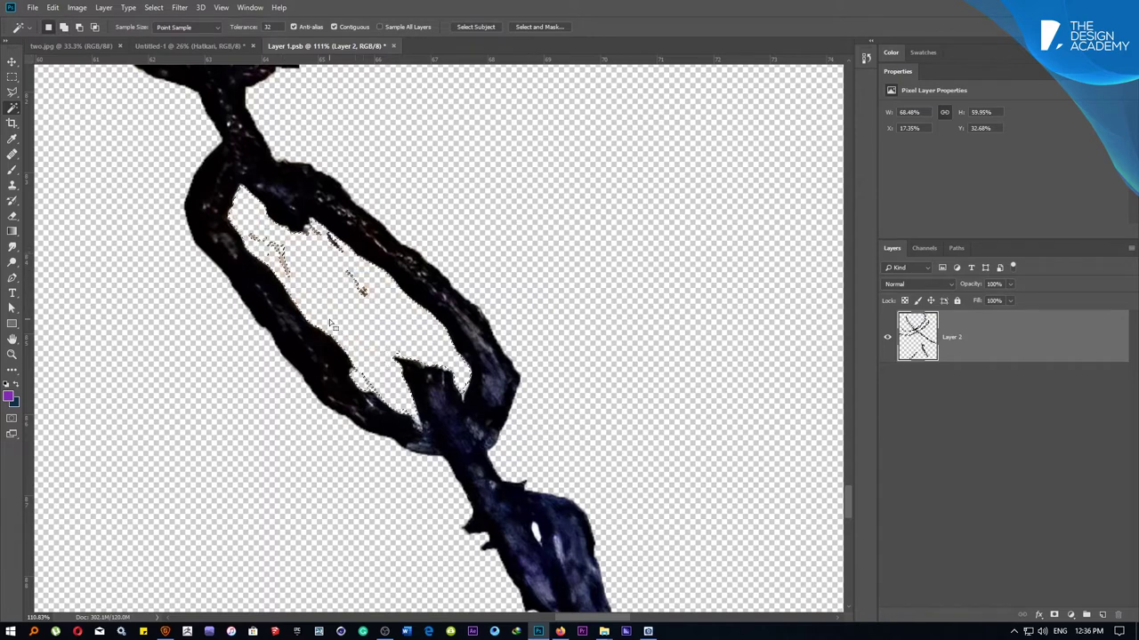
{"action": "key", "text": "ctrl+d"}
Fit the canvas on screen and select the light area inside a chain link.
{"action": "key", "text": "e"}
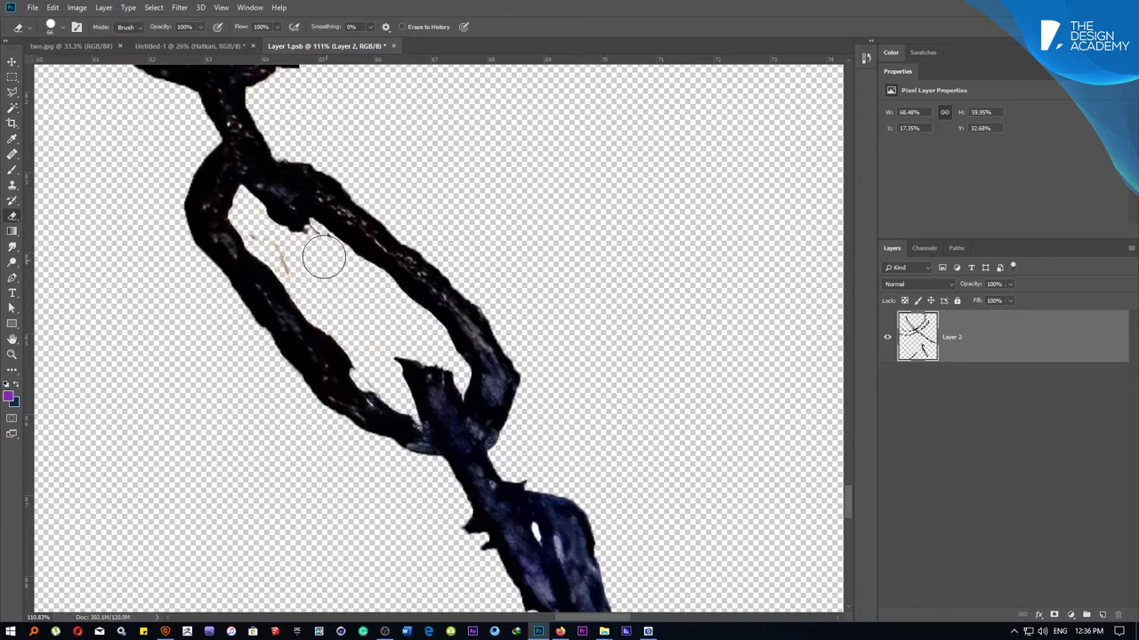
{"action": "left_click", "coordinate": [386, 340], "text": "alt"}
{"action": "right_click", "coordinate": [399, 337]}
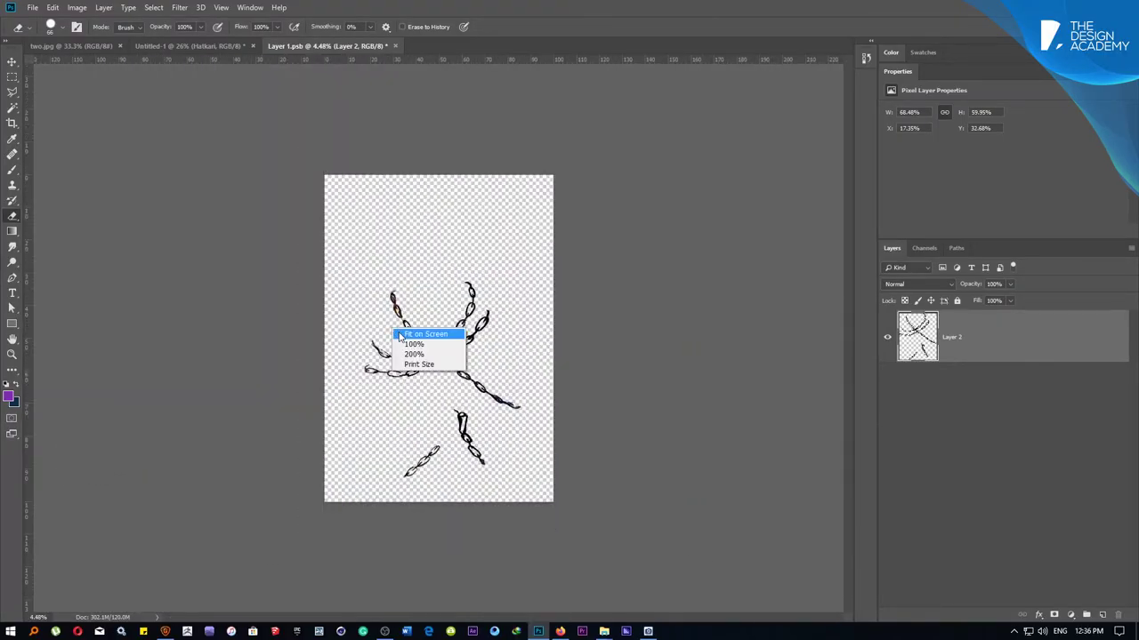
{"action": "left_click", "coordinate": [418, 334]}
{"action": "scroll", "coordinate": [355, 316], "scroll_direction": "up", "scroll_amount": 5}
{"action": "key", "text": "w"}
{"action": "left_click", "coordinate": [356, 316]}
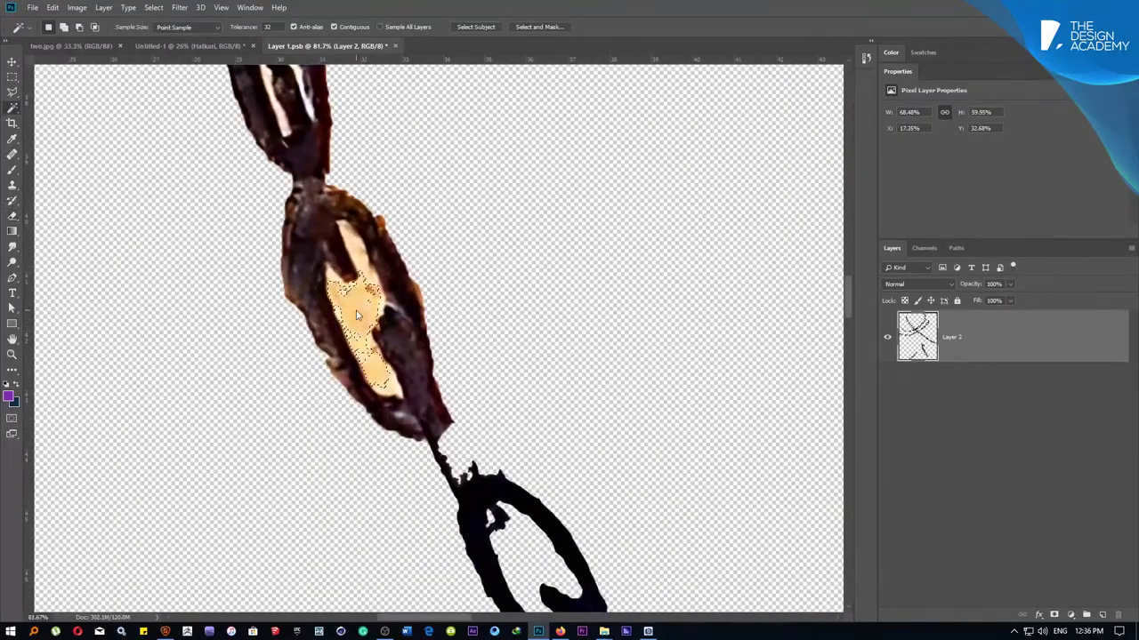
Shift-add the upper link's light strips to the selection and delete them to transparency.
{"action": "key", "text": "shift"}
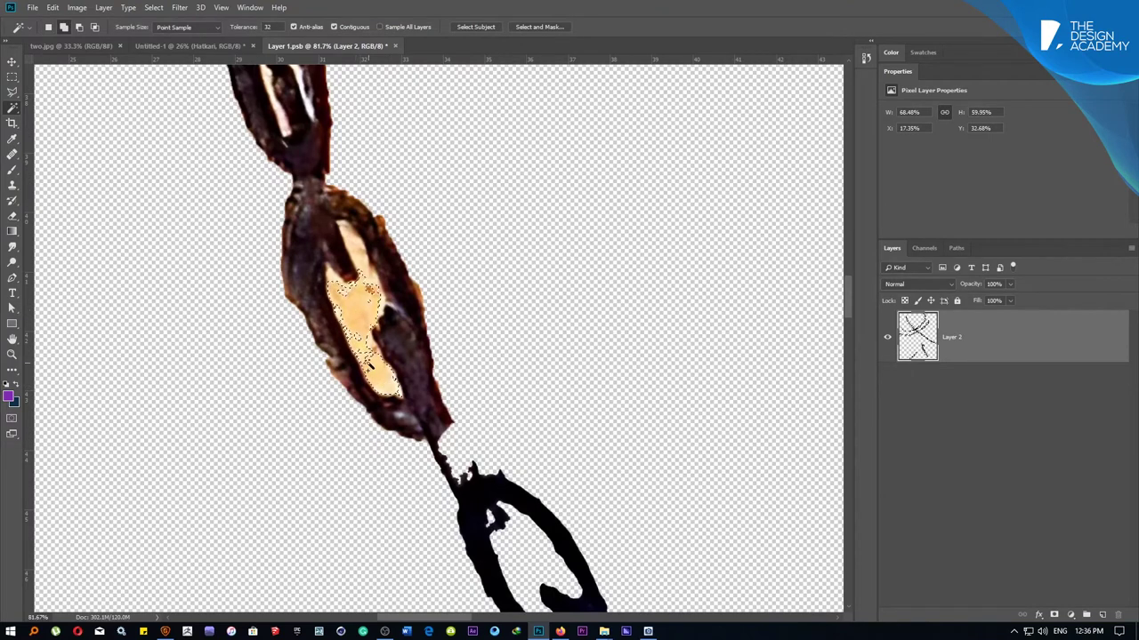
{"action": "left_click", "coordinate": [361, 350], "text": "shift"}
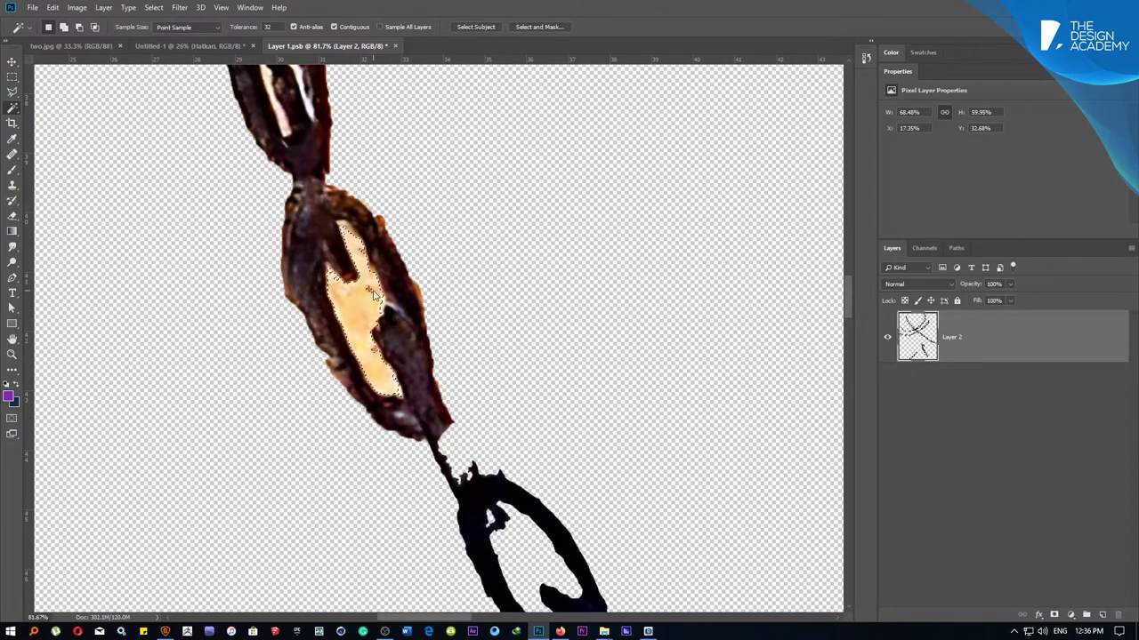
{"action": "scroll", "coordinate": [365, 294], "scroll_direction": "up", "scroll_amount": 5}
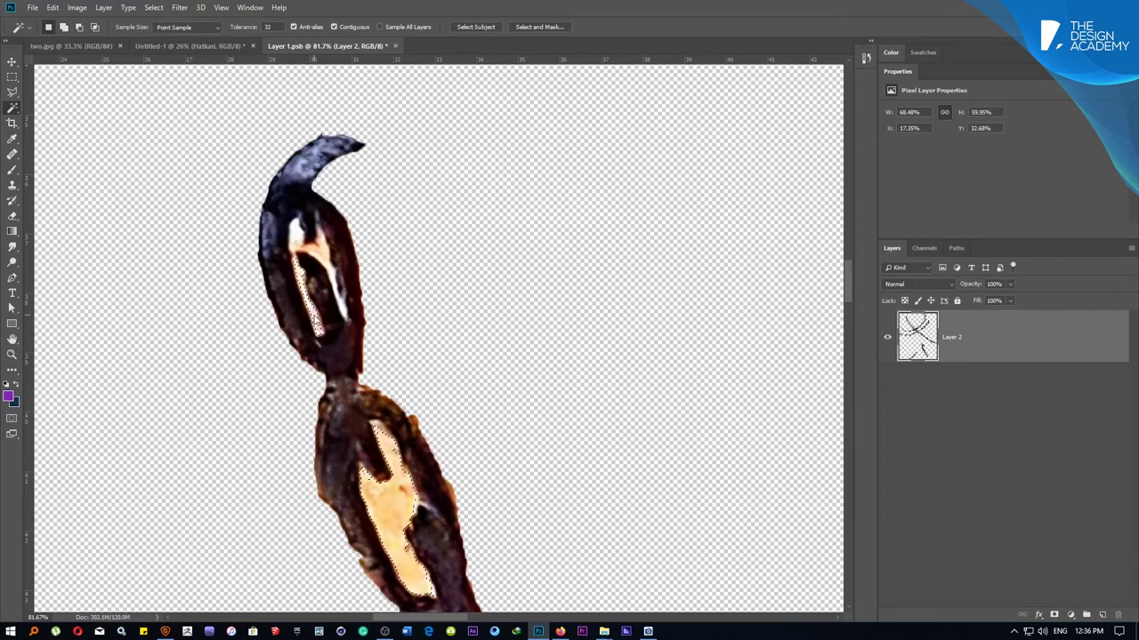
{"action": "left_click", "coordinate": [313, 334], "text": "shift"}
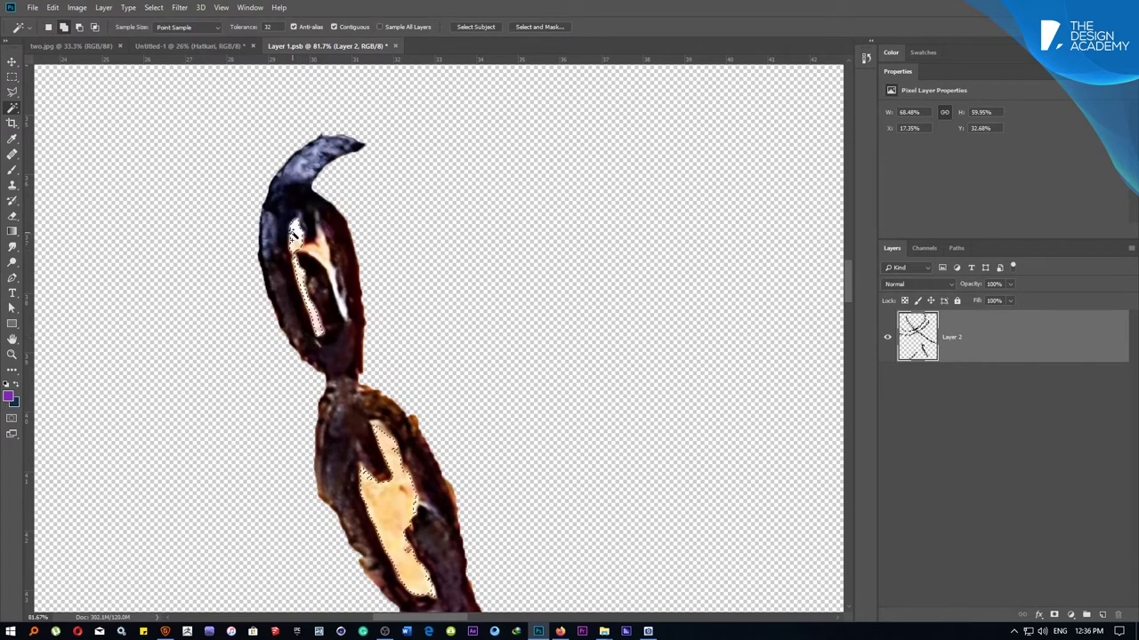
{"action": "left_click", "coordinate": [319, 253], "text": "shift"}
{"action": "left_click", "coordinate": [334, 280], "text": "shift"}
{"action": "key", "text": "Delete"}
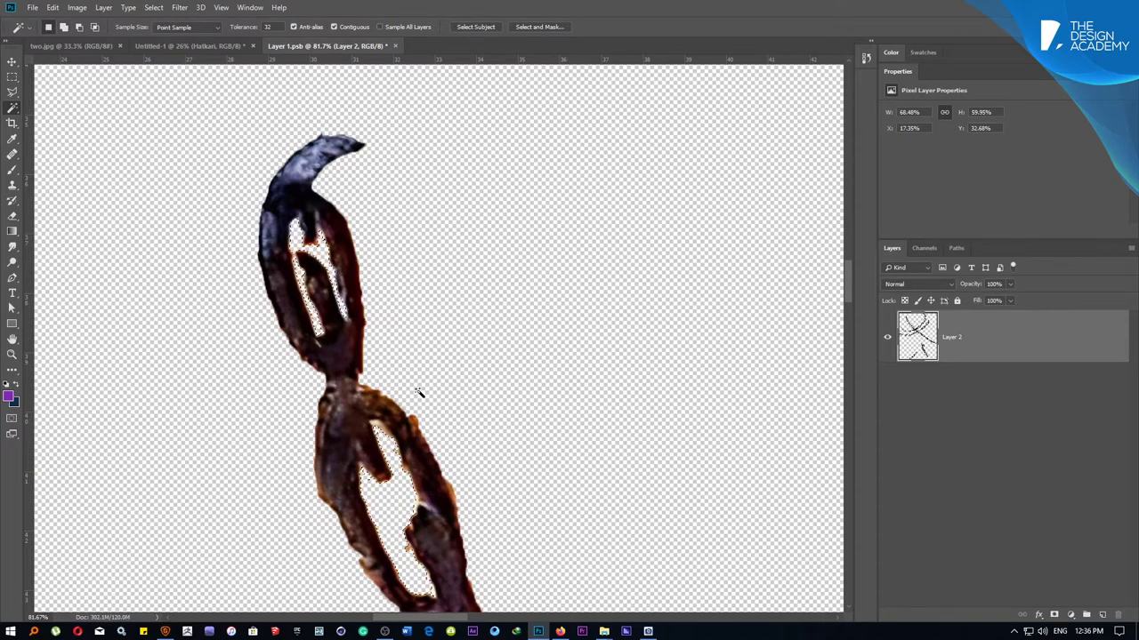
Fit the canvas on screen again and close the edited chain contents.
{"action": "scroll", "coordinate": [450, 347], "scroll_direction": "down", "scroll_amount": 3, "text": "alt"}
{"action": "scroll", "coordinate": [450, 347], "scroll_direction": "down", "scroll_amount": 3, "text": "alt"}
{"action": "right_click", "coordinate": [481, 347]}
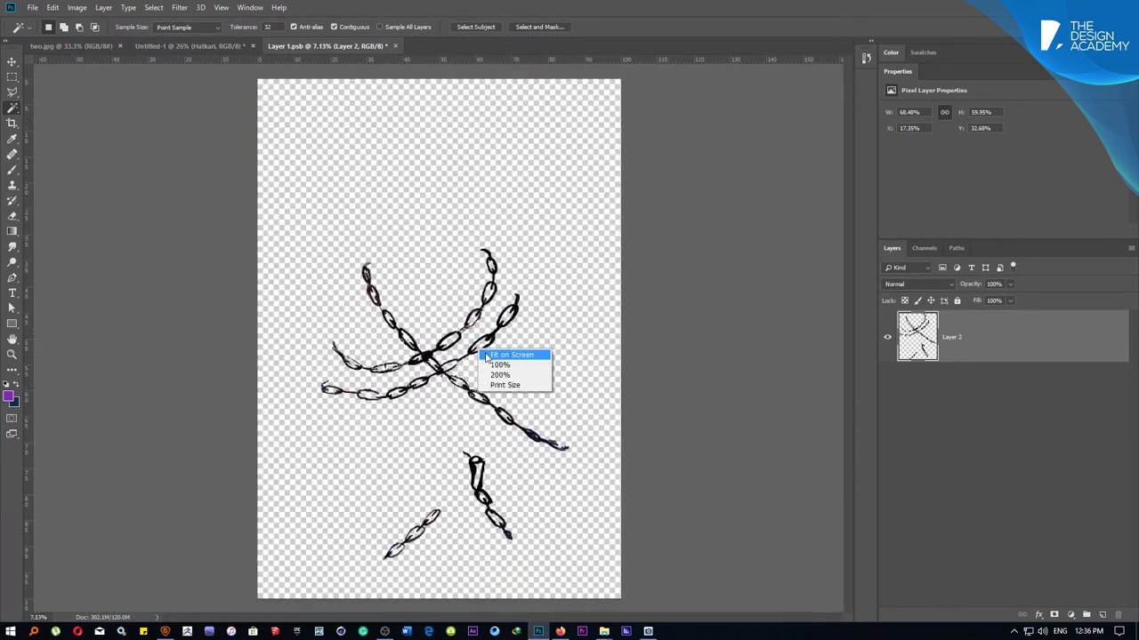
{"action": "left_click", "coordinate": [495, 354]}
{"action": "key", "text": "v"}
{"action": "key", "text": "ctrl+w"}
Save the chain edits into the poster, then discard a trial smart-object copy of Hatkari.
{"action": "left_click", "coordinate": [515, 237]}
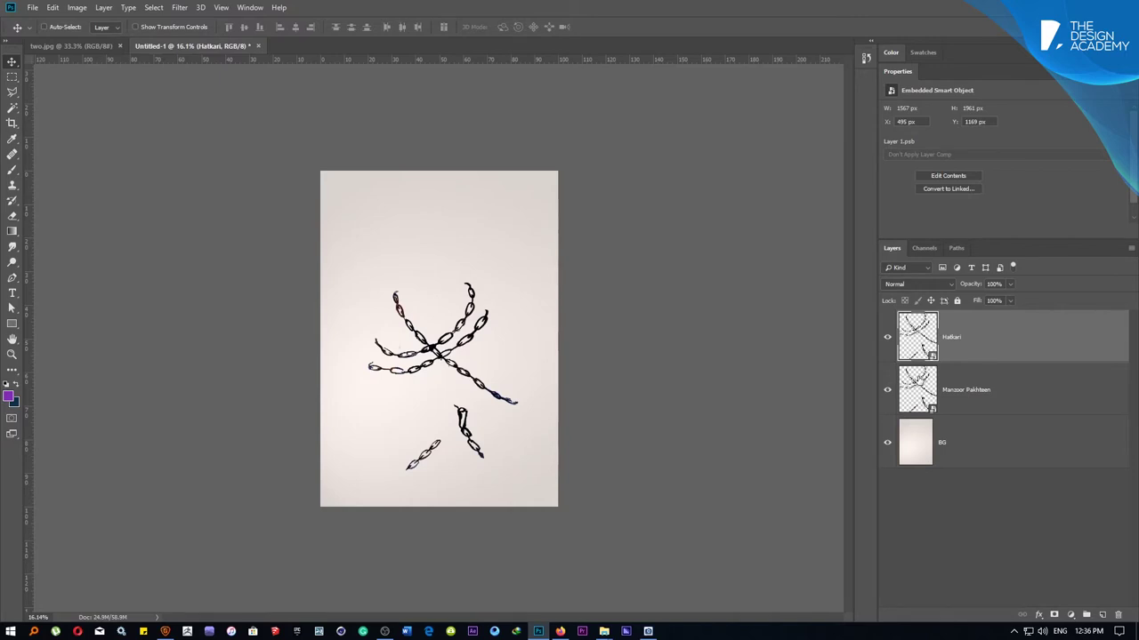
{"action": "right_click", "coordinate": [963, 340]}
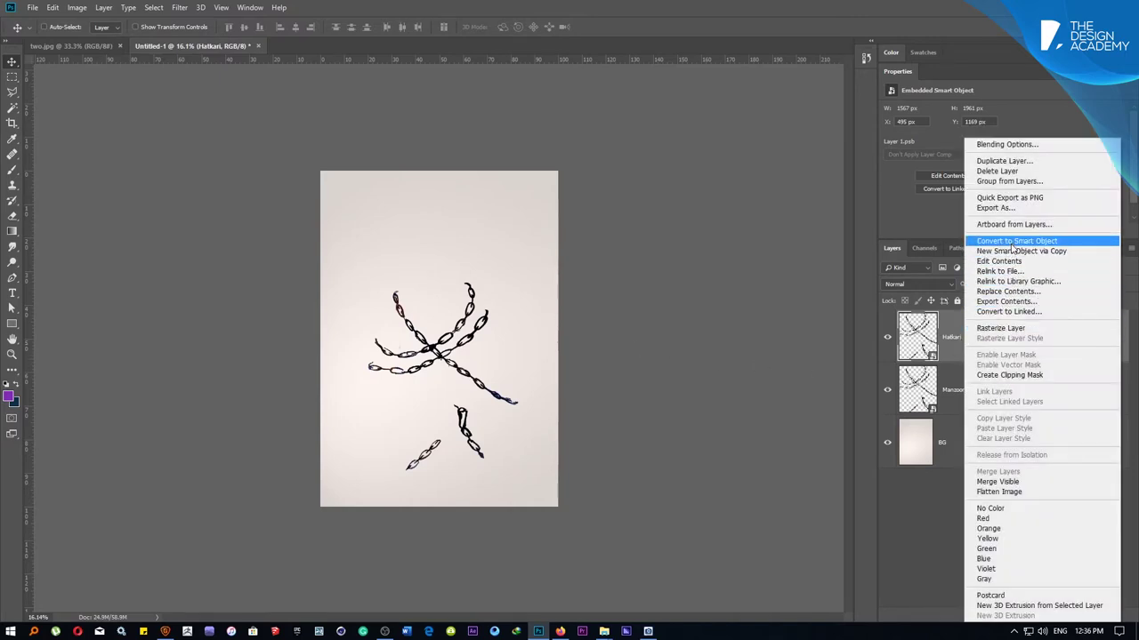
{"action": "left_click", "coordinate": [1010, 253]}
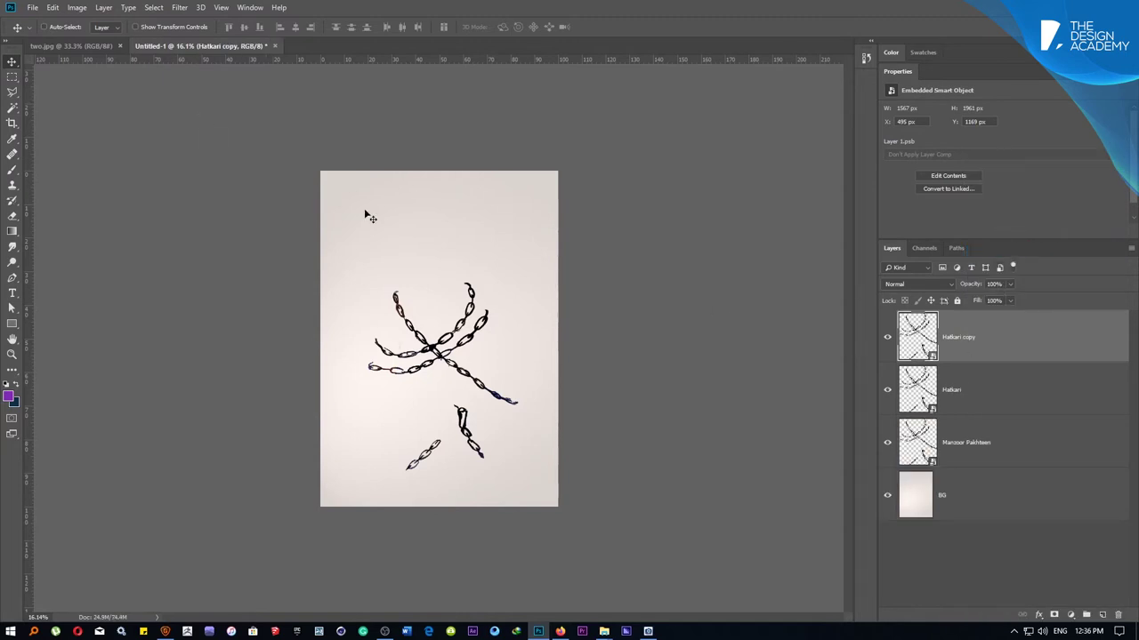
{"action": "double_click", "coordinate": [919, 336]}
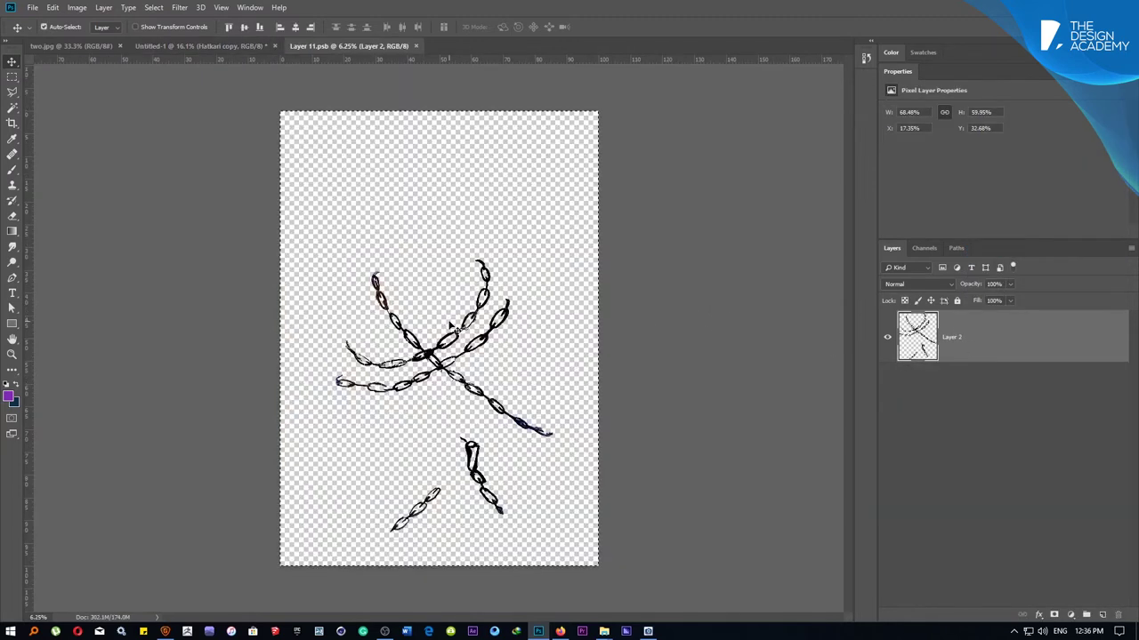
{"action": "key", "text": "Delete"}
{"action": "key", "text": "ctrl+w"}
{"action": "left_click", "coordinate": [557, 236]}
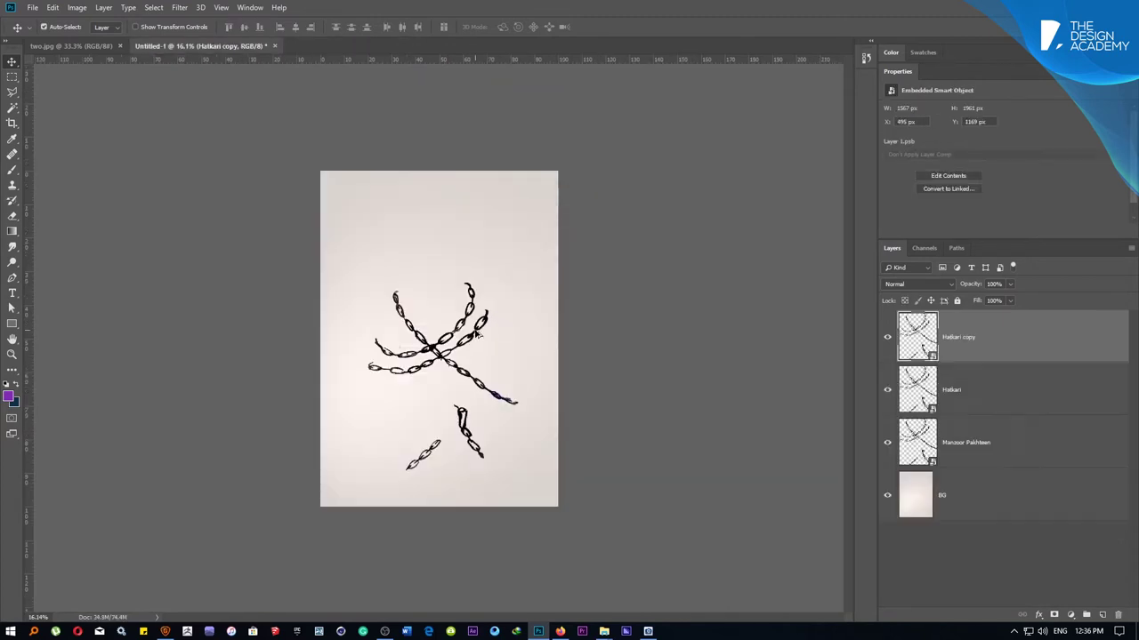
{"action": "key", "text": "Delete"}
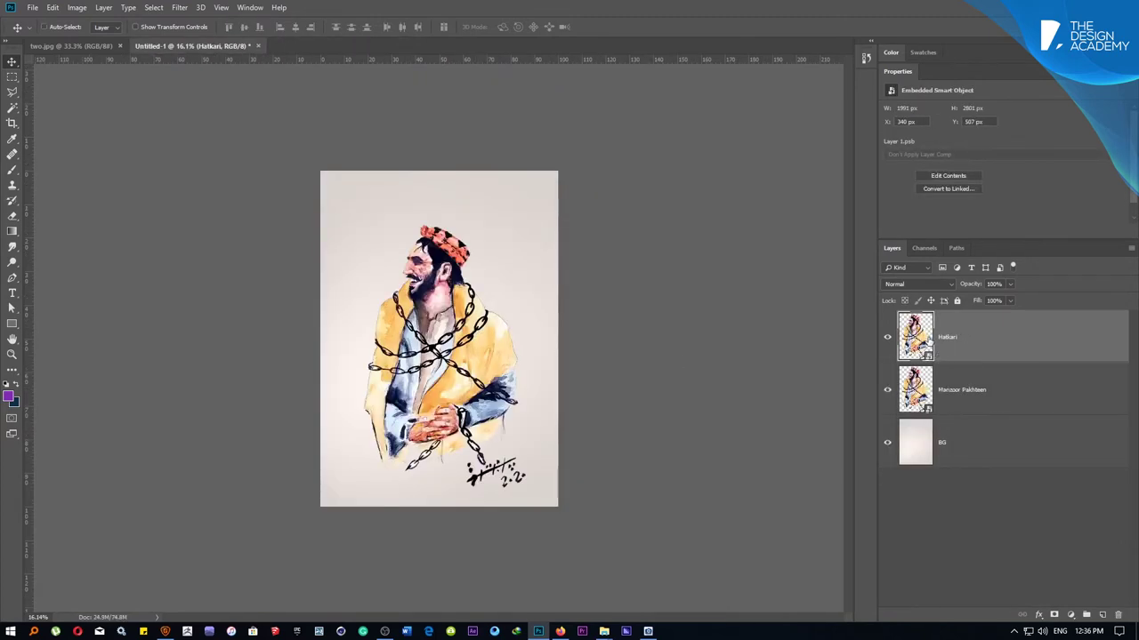
Make a new Hatkari smart-object copy, delete its figure Layer 1, and save the chains-only contents.
{"action": "right_click", "coordinate": [940, 345]}
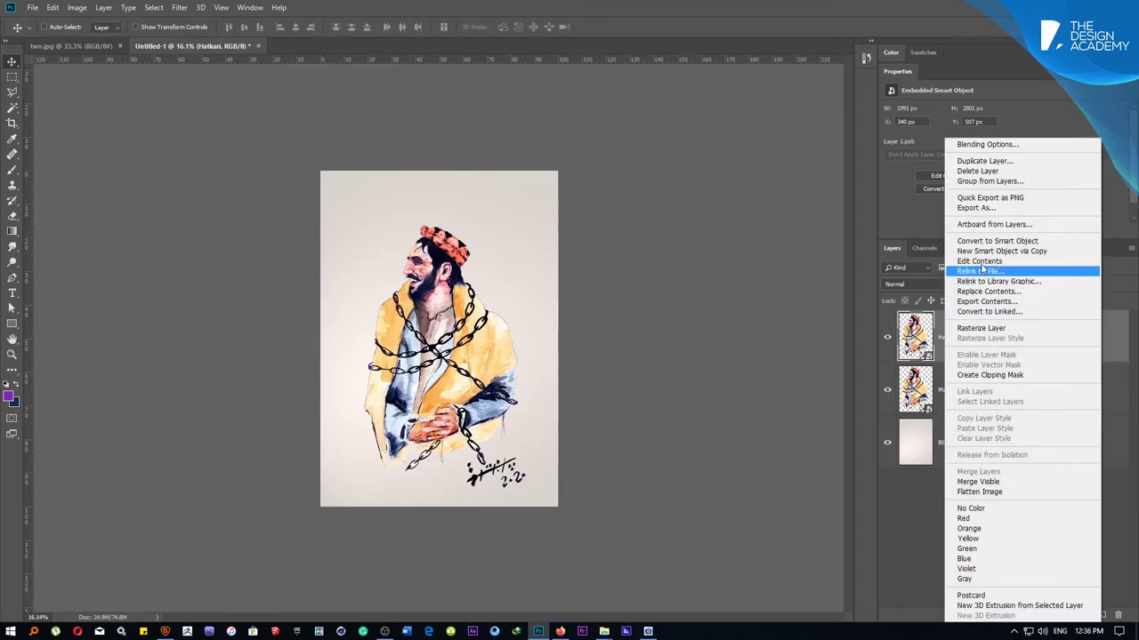
{"action": "left_click", "coordinate": [979, 258]}
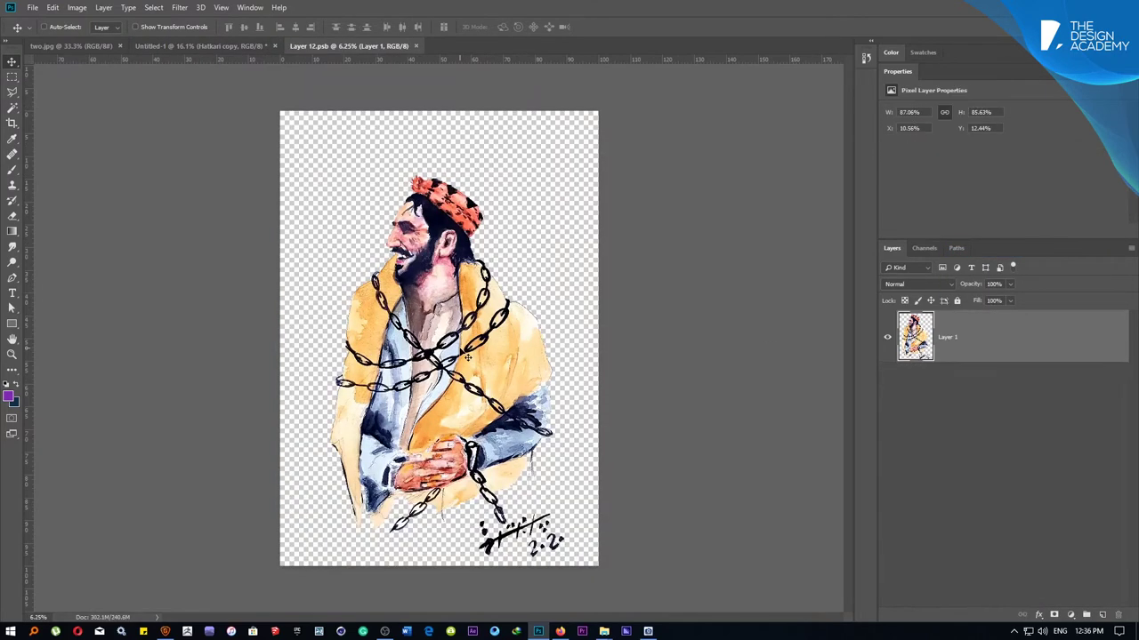
{"action": "left_click_drag", "start_coordinate": [443, 365], "coordinate": [448, 427]}
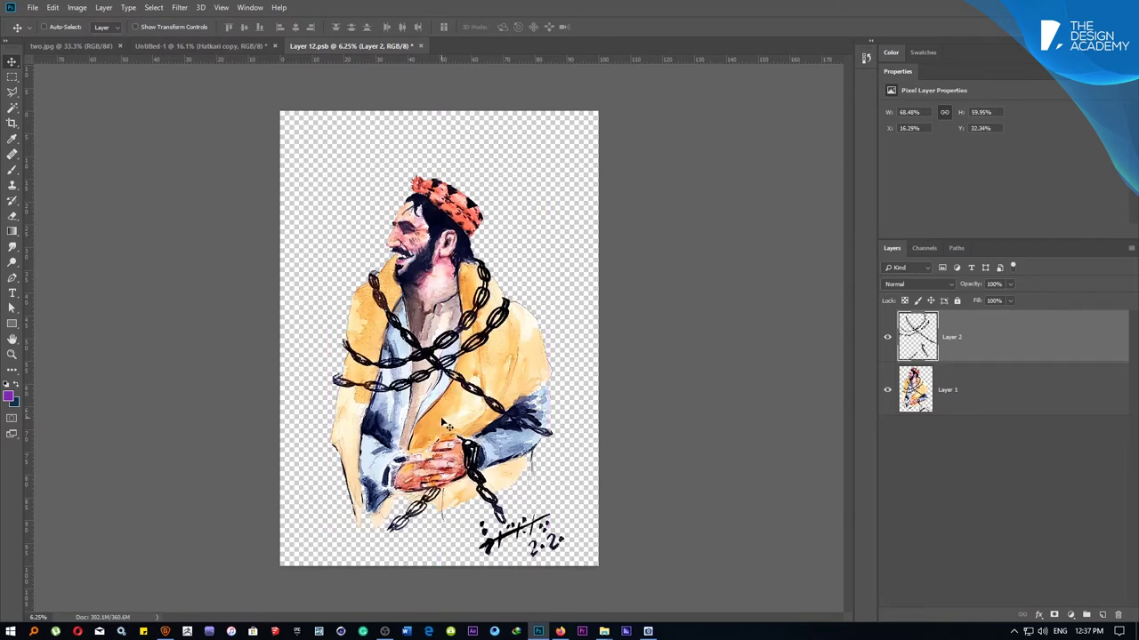
{"action": "left_click", "coordinate": [963, 400]}
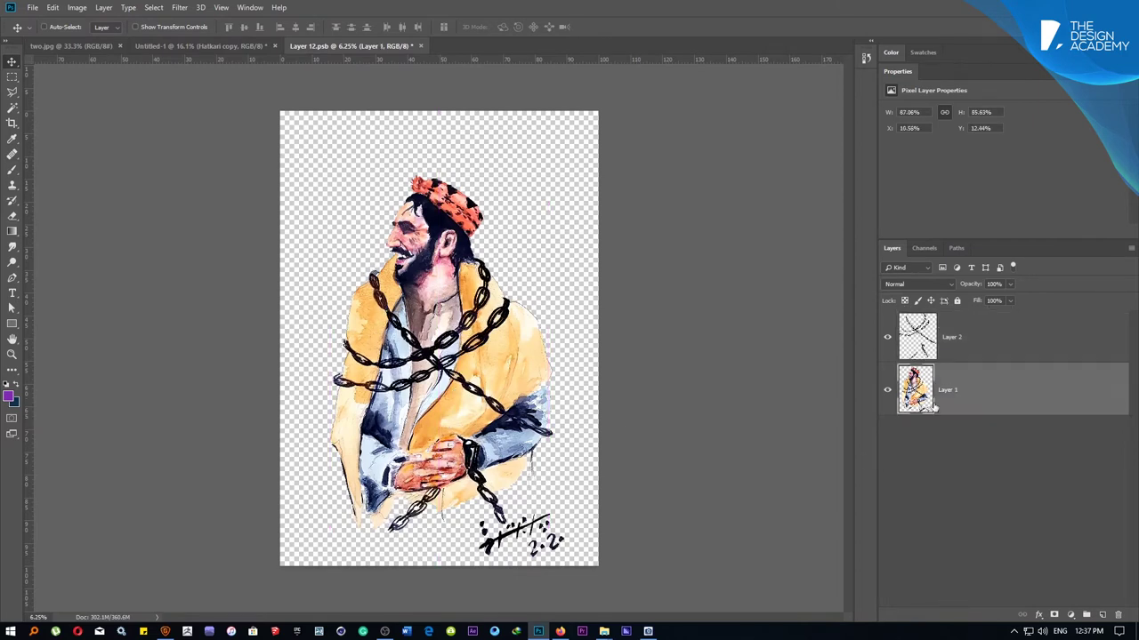
{"action": "key", "text": "Delete"}
{"action": "key", "text": "ctrl+w"}
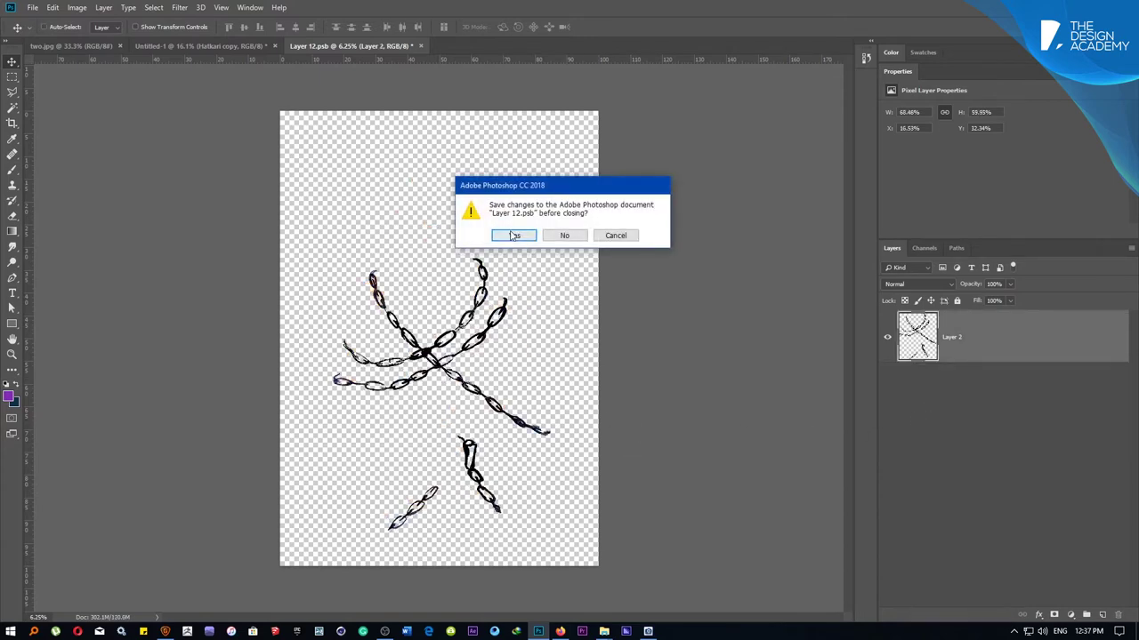
{"action": "key", "text": "Return"}
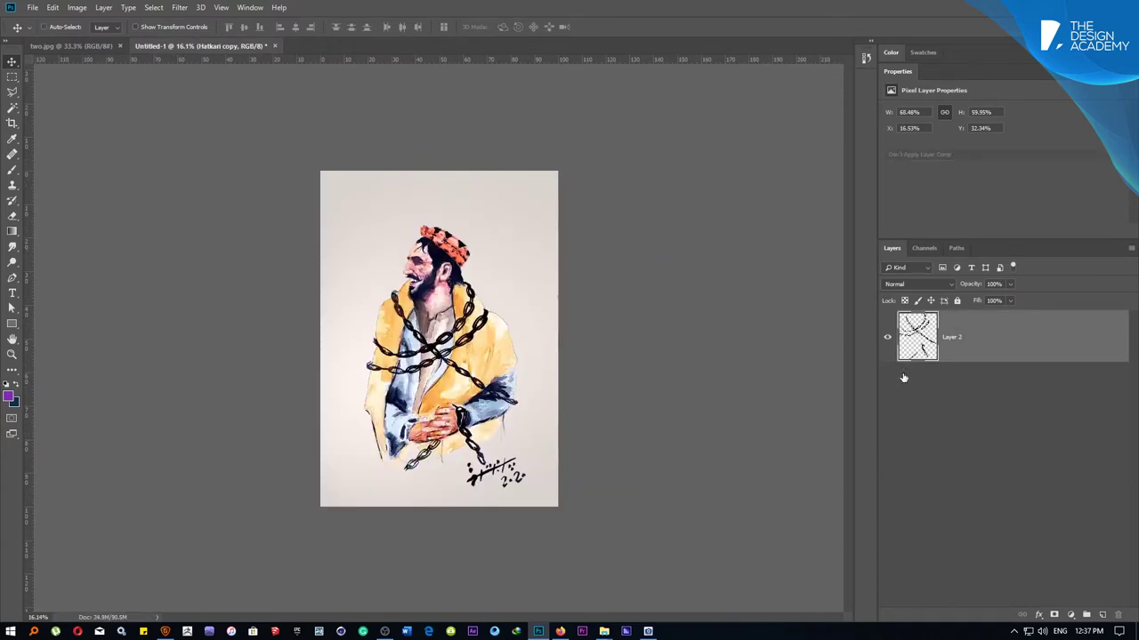
{"action": "left_click", "coordinate": [938, 389]}
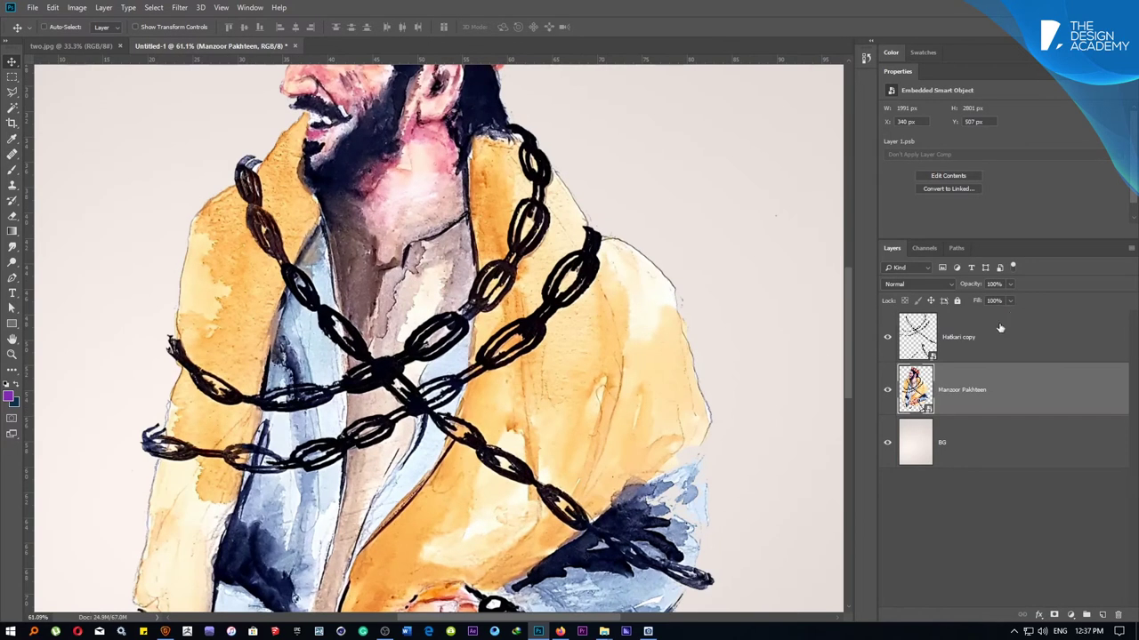
Nudge the Hatkari copy chains a few pixels right and down.
{"action": "left_click", "coordinate": [999, 329]}
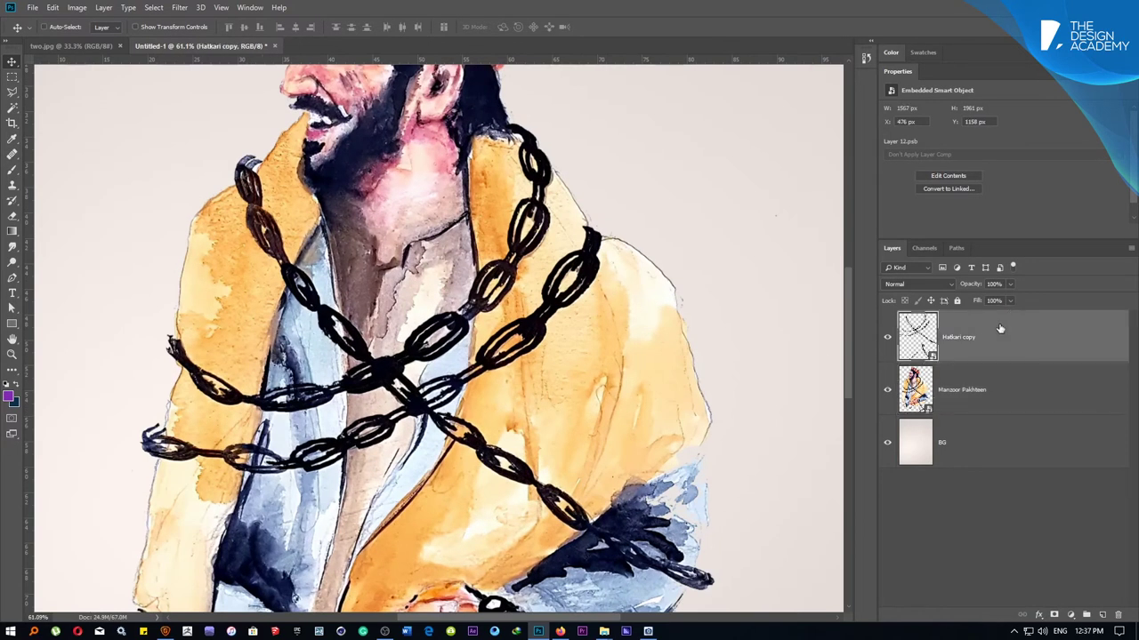
{"action": "key", "text": "Right"}
{"action": "key", "text": "Right"}
{"action": "key", "text": "Right"}
{"action": "key", "text": "Down"}
{"action": "key", "text": "Down"}
{"action": "key", "text": "Down"}
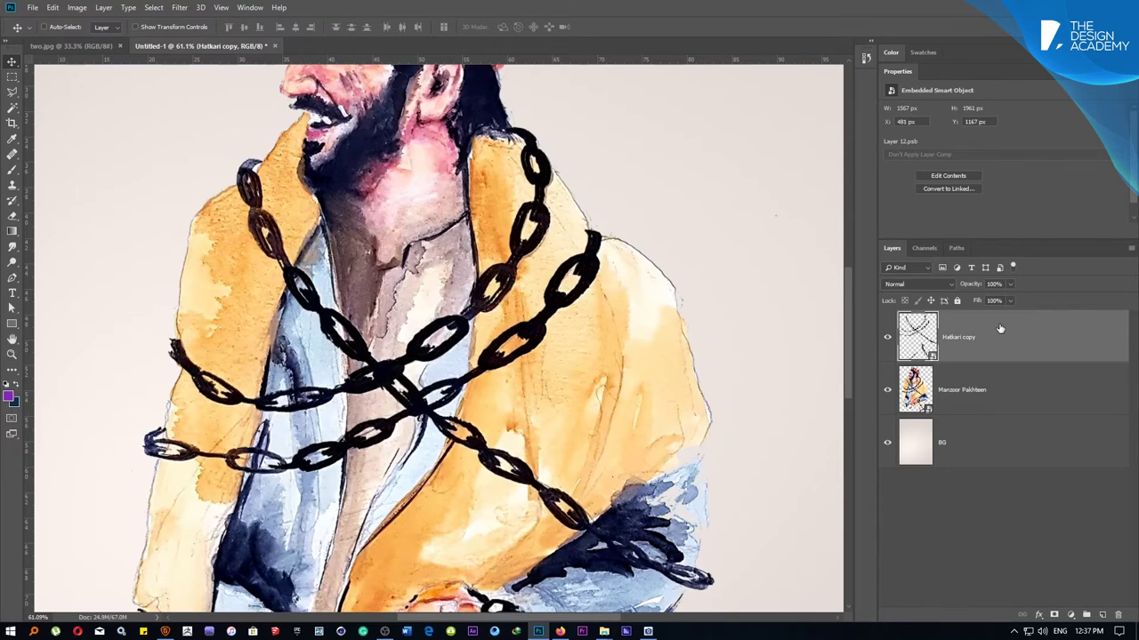
{"action": "key", "text": "Right"}
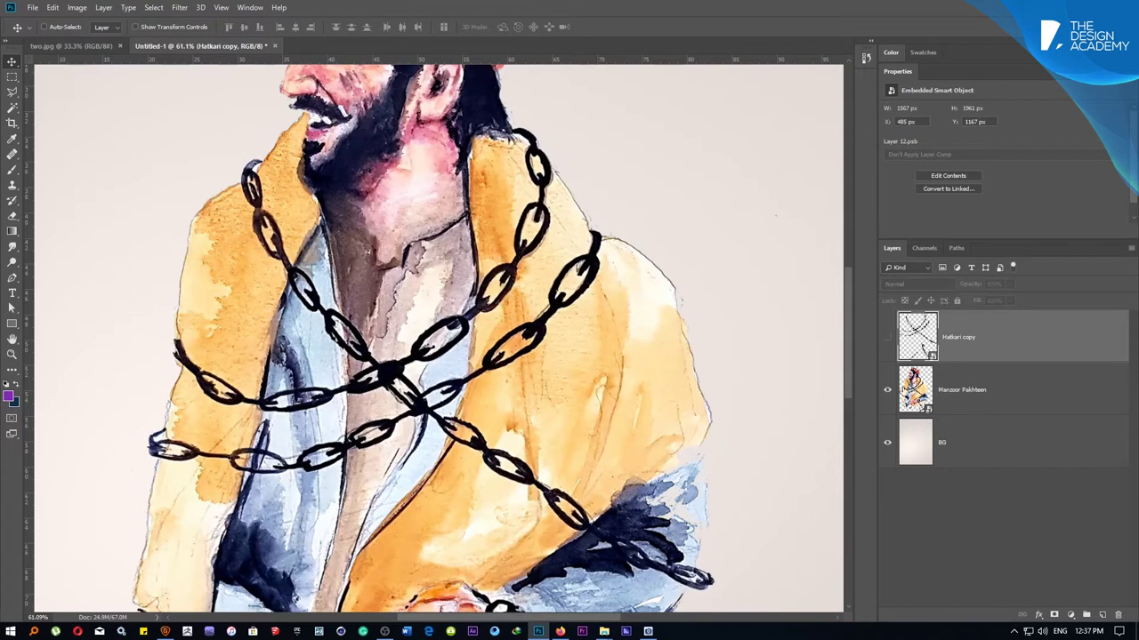
{"action": "double_click", "coordinate": [916, 389]}
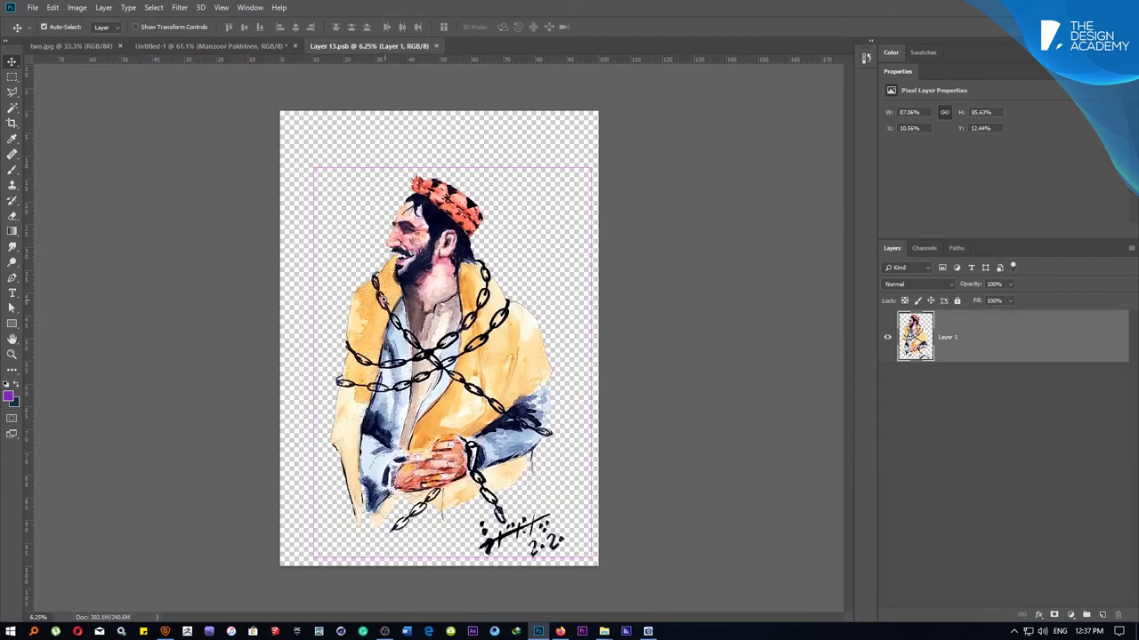
{"action": "scroll", "coordinate": [392, 293], "scroll_direction": "up", "scroll_amount": 3}
{"action": "right_click", "coordinate": [344, 306]}
{"action": "left_click", "coordinate": [372, 329]}
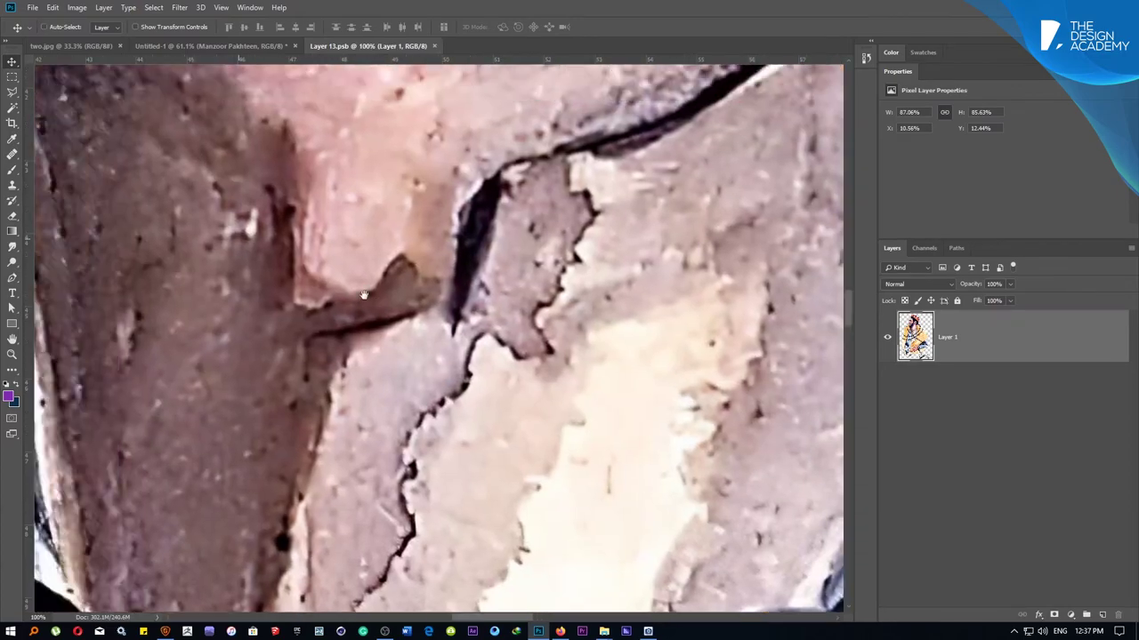
{"action": "scroll", "coordinate": [356, 302], "scroll_direction": "up", "scroll_amount": 2}
{"action": "scroll", "coordinate": [344, 290], "scroll_direction": "up", "scroll_amount": 3}
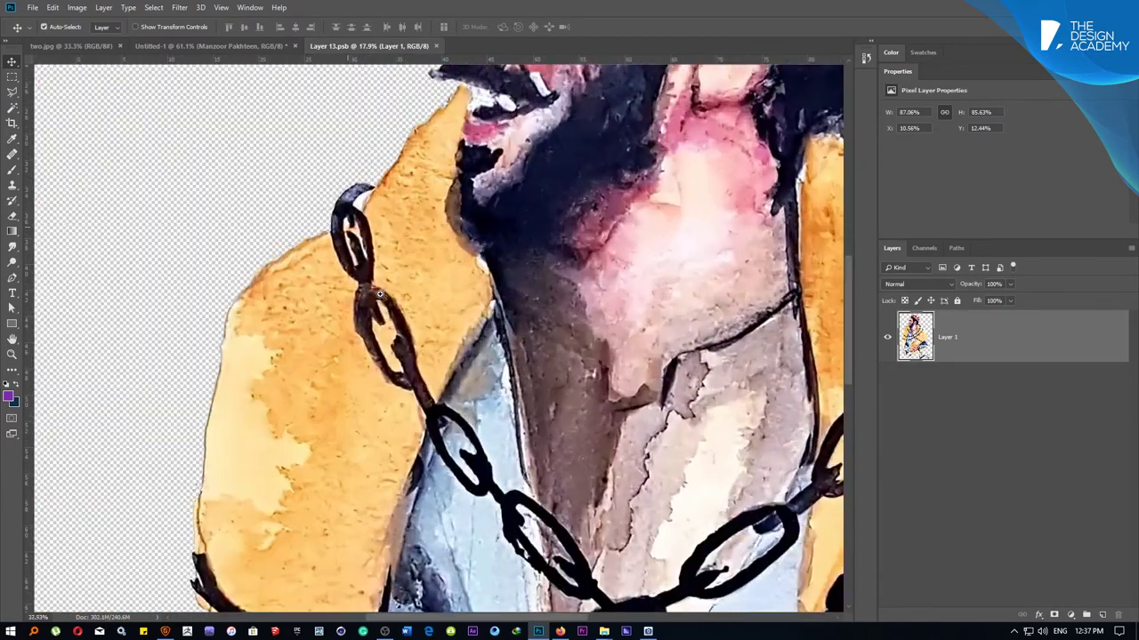
{"action": "scroll", "coordinate": [352, 258], "scroll_direction": "up", "scroll_amount": 2}
Paste the copied chains as a new layer and line them up over the painted chains.
{"action": "key", "text": "e"}
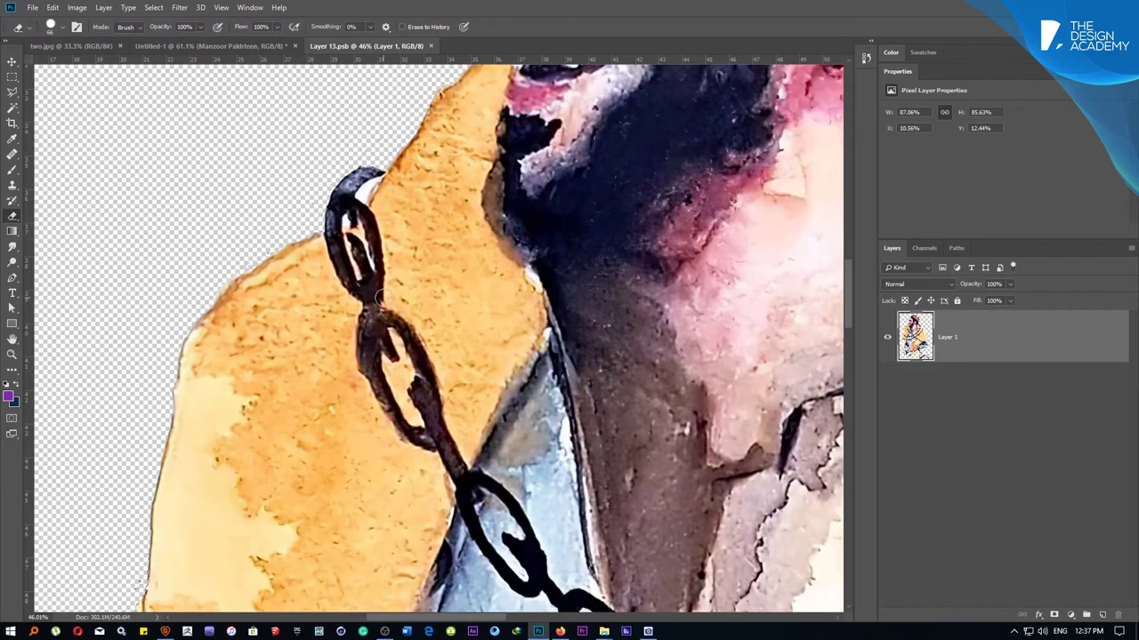
{"action": "key", "text": "ctrl+v"}
{"action": "key", "text": "ctrl+0"}
{"action": "key", "text": "v"}
{"action": "left_click_drag", "start_coordinate": [445, 302], "coordinate": [514, 461]}
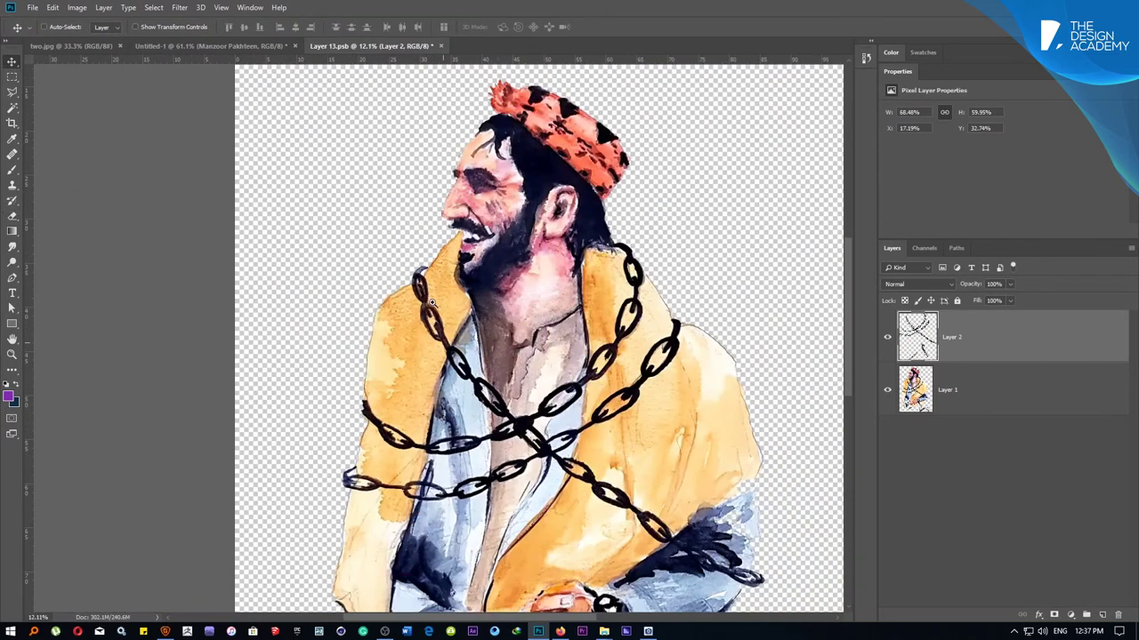
{"action": "scroll", "coordinate": [431, 303], "scroll_direction": "up", "scroll_amount": 4}
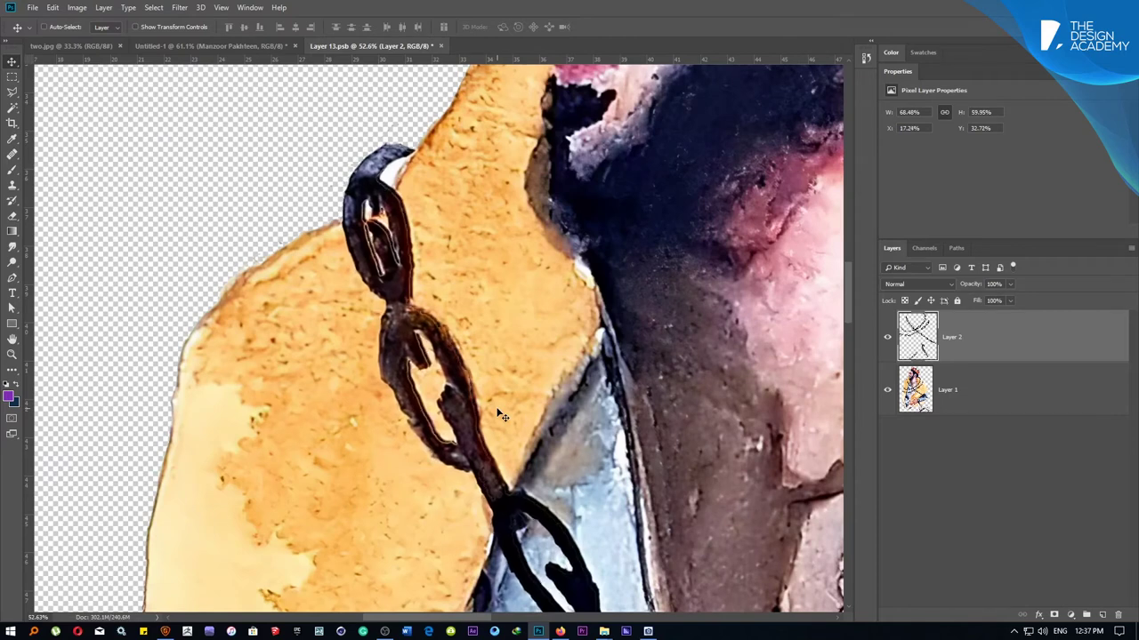
{"action": "left_click_drag", "start_coordinate": [500, 415], "coordinate": [502, 415]}
Fine-tune the chain layer's alignment, checking it at 100% and fit-to-screen views.
{"action": "scroll", "coordinate": [267, 316], "scroll_direction": "up", "scroll_amount": 5}
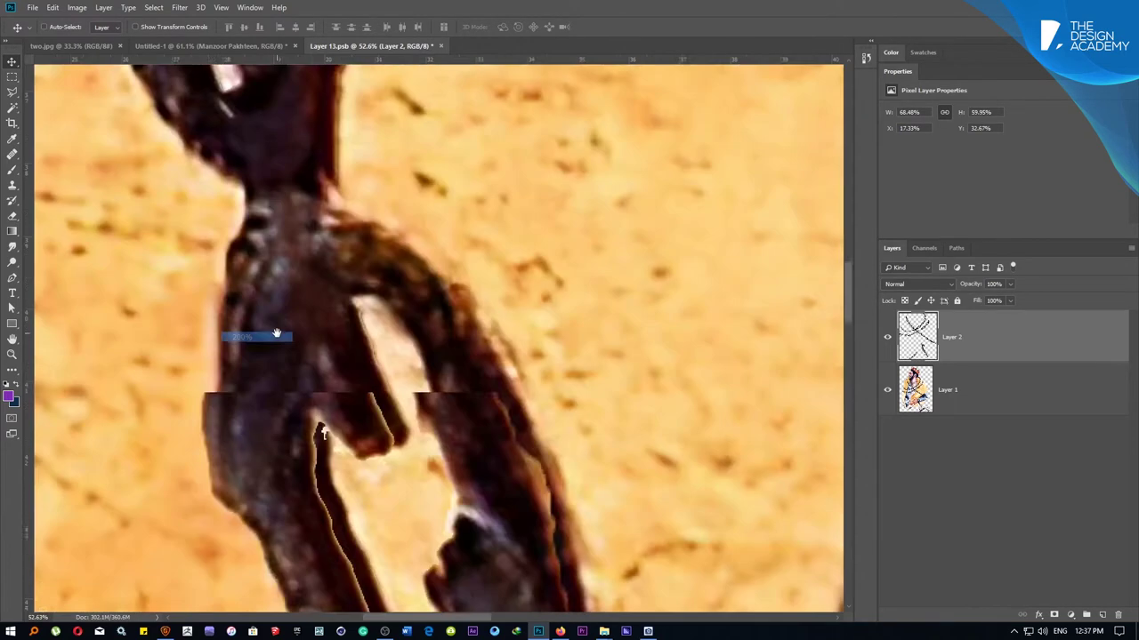
{"action": "right_click", "coordinate": [279, 317]}
{"action": "left_click", "coordinate": [298, 336]}
{"action": "scroll", "coordinate": [345, 307], "scroll_direction": "up", "scroll_amount": 3}
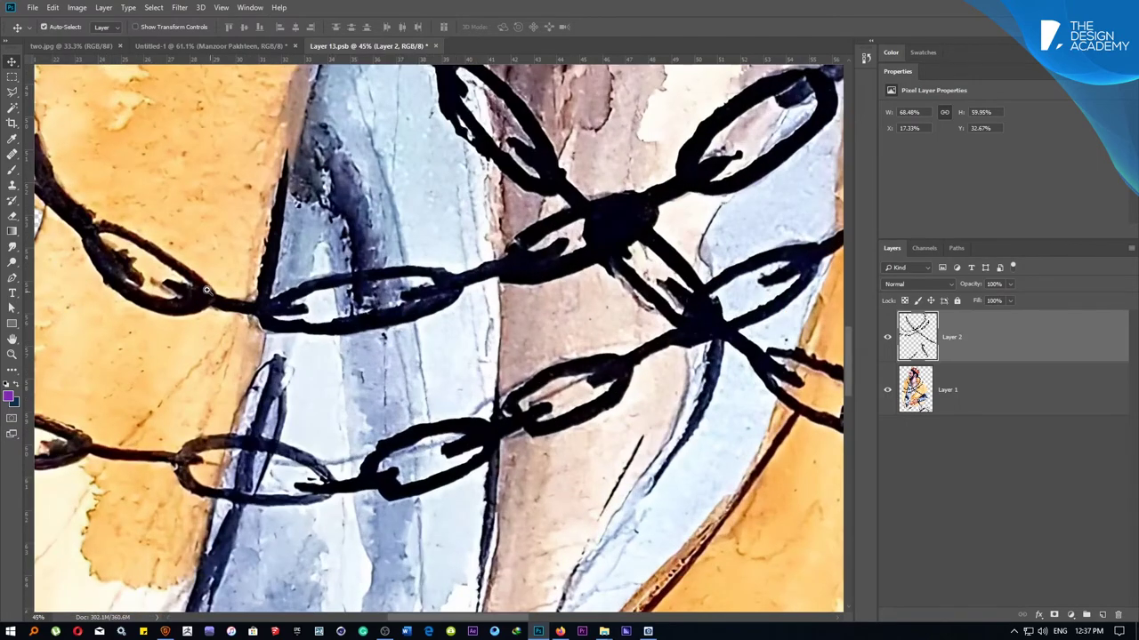
{"action": "scroll", "coordinate": [206, 290], "scroll_direction": "up", "scroll_amount": 3}
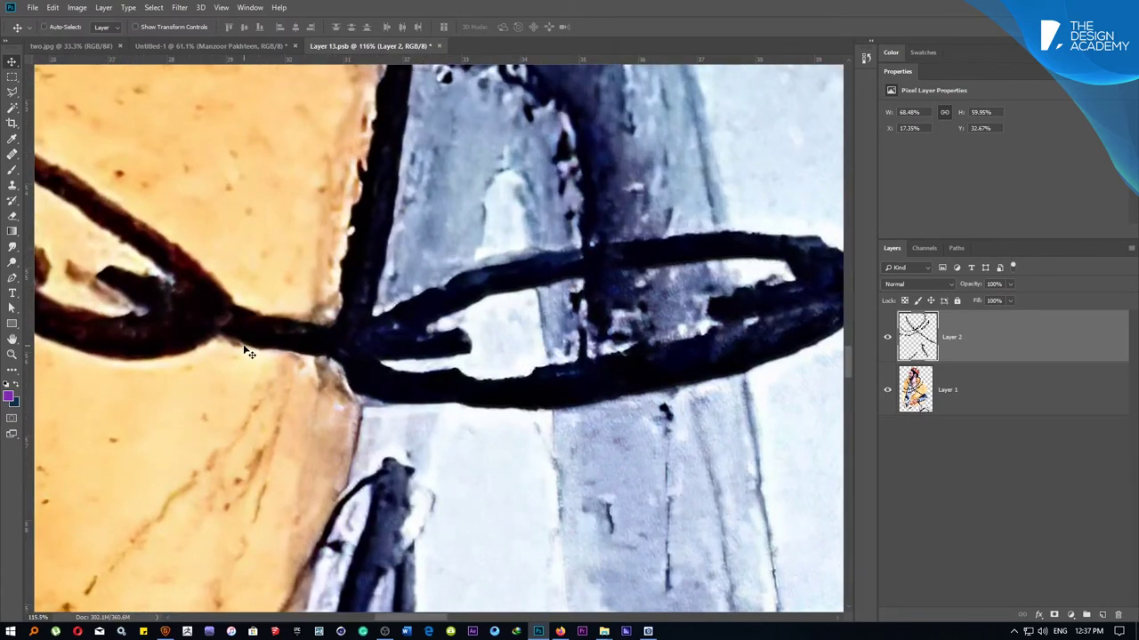
{"action": "key", "text": "Left"}
{"action": "key", "text": "Down"}
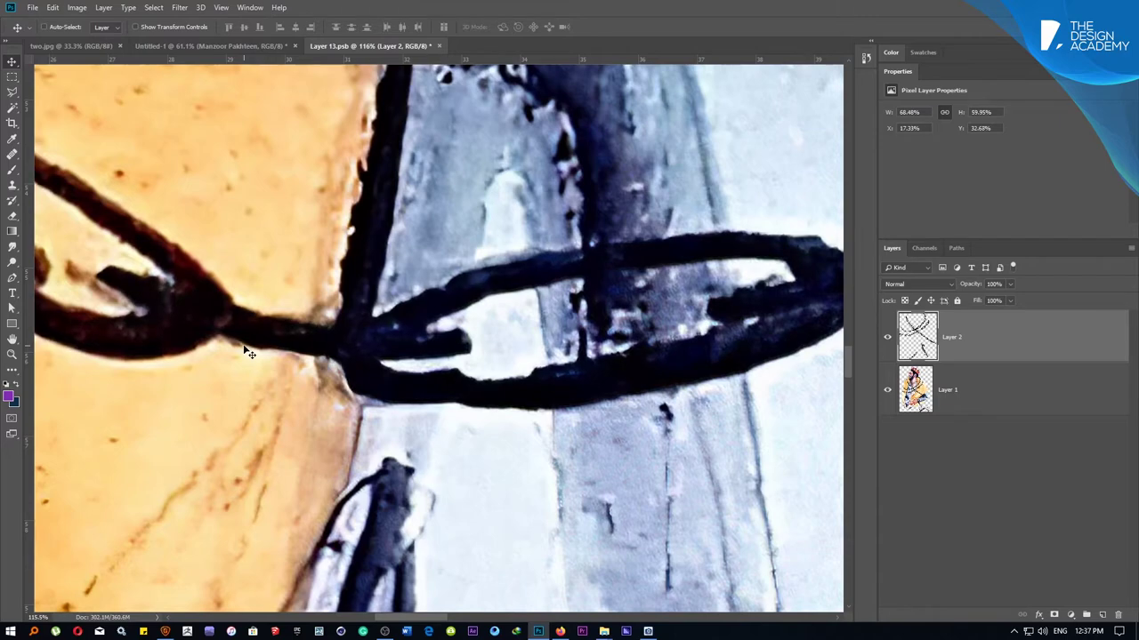
{"action": "right_click", "coordinate": [244, 307]}
{"action": "left_click", "coordinate": [267, 328]}
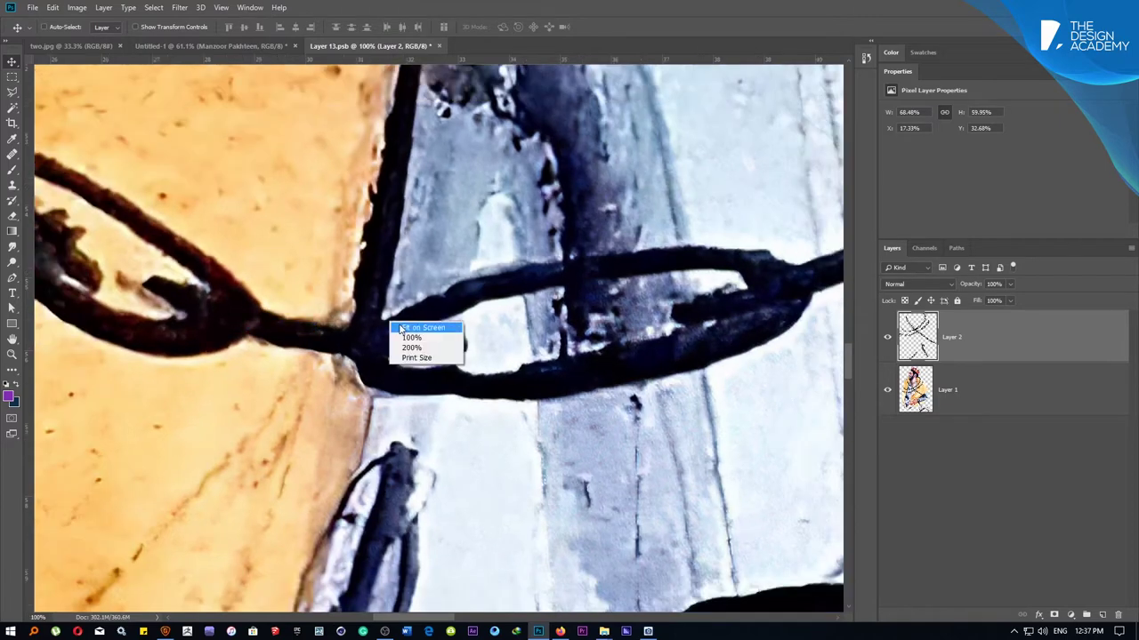
{"action": "left_click", "coordinate": [418, 328]}
Hide Layer 2 and content-aware fill the chain selection on Layer 1.
{"action": "left_click", "coordinate": [948, 390]}
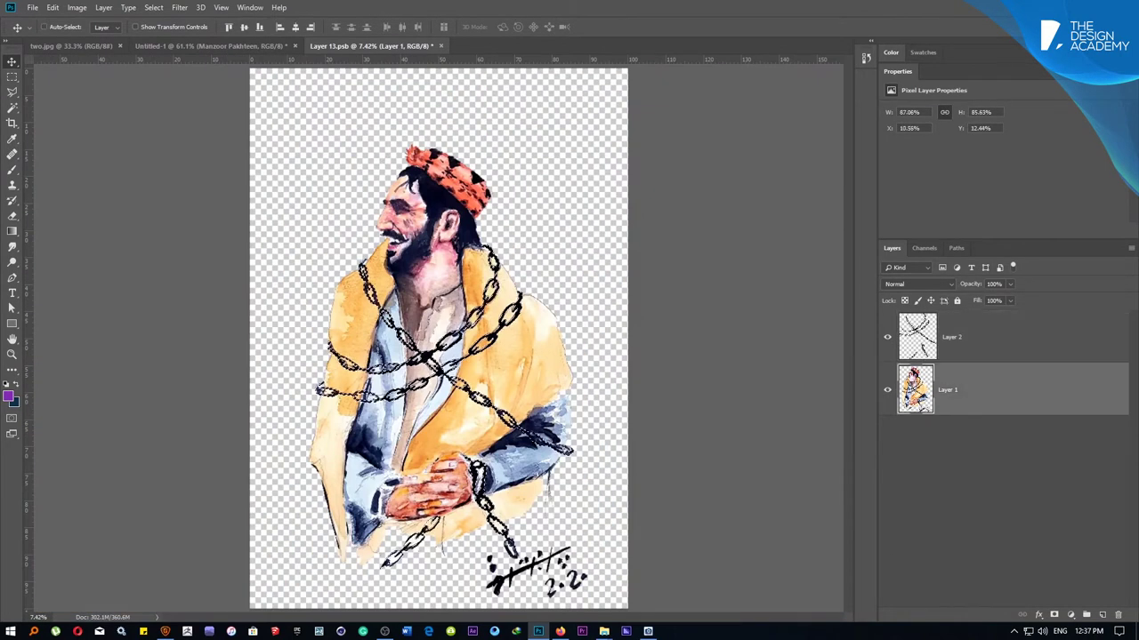
{"action": "left_click", "coordinate": [887, 336]}
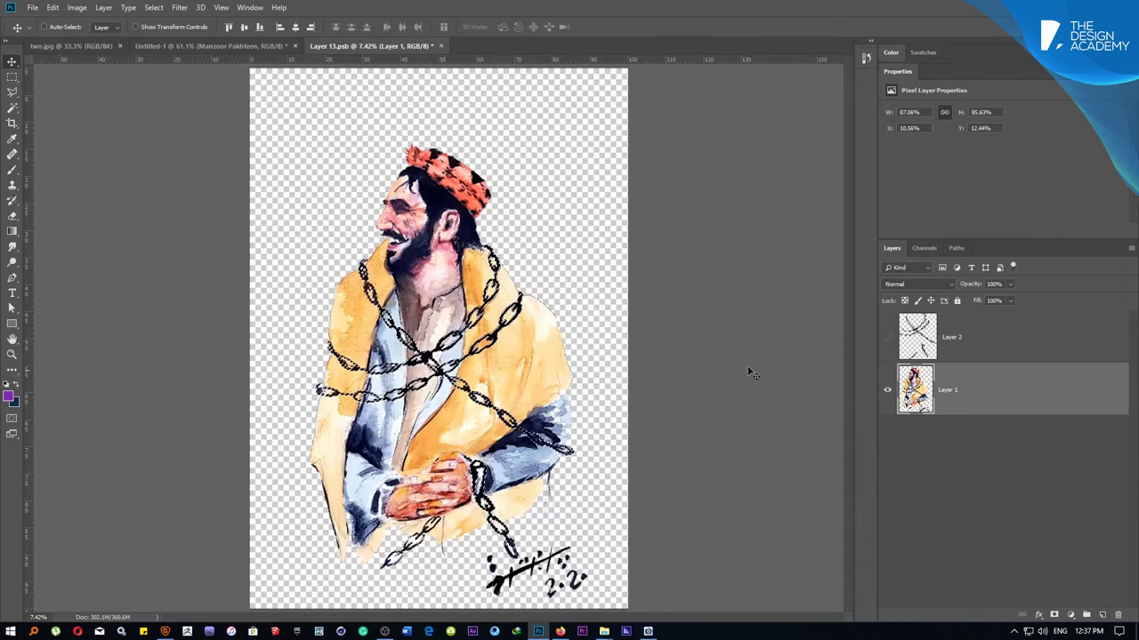
{"action": "key", "text": "m"}
{"action": "right_click", "coordinate": [455, 345]}
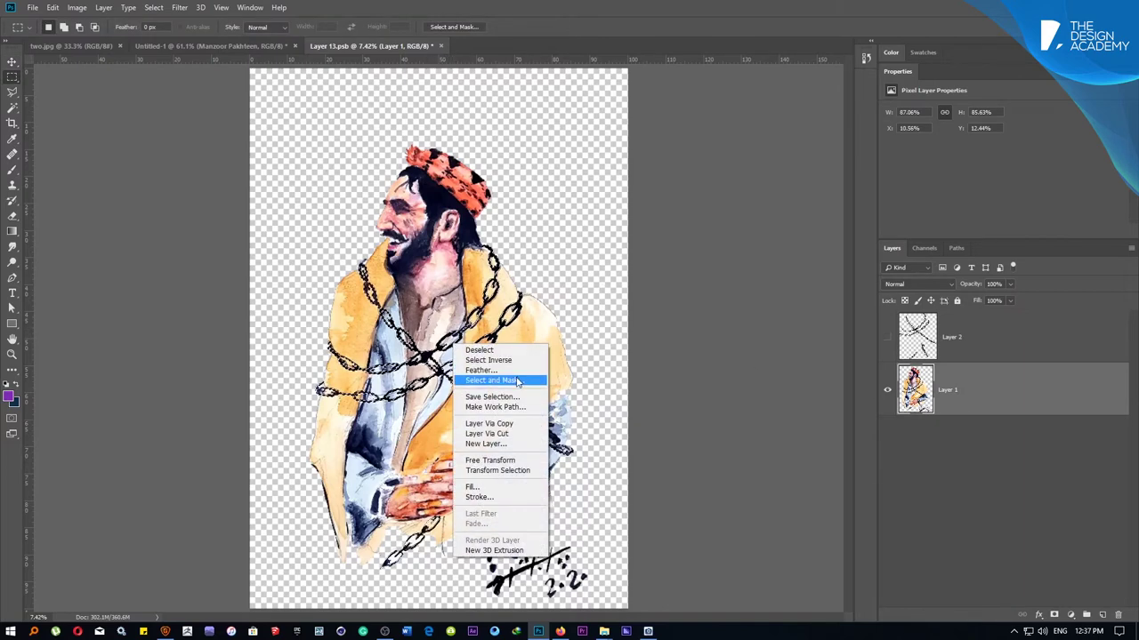
{"action": "left_click", "coordinate": [473, 486]}
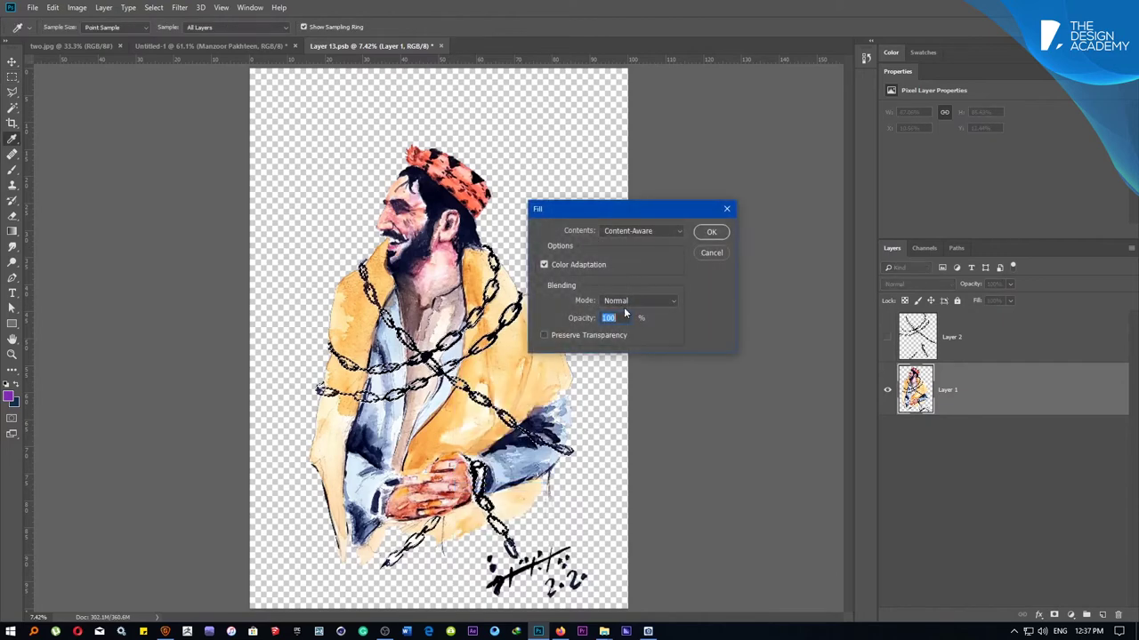
{"action": "left_click", "coordinate": [711, 232]}
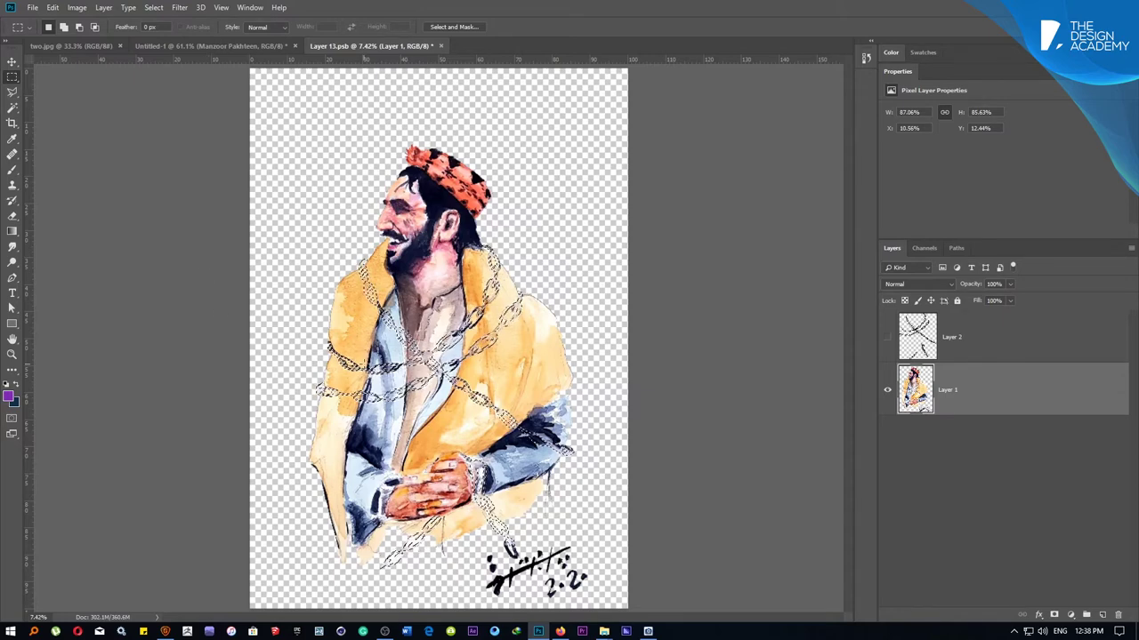
Zoom in on the shoulder chain and select the chain layer, Layer 2.
{"action": "key", "text": "v"}
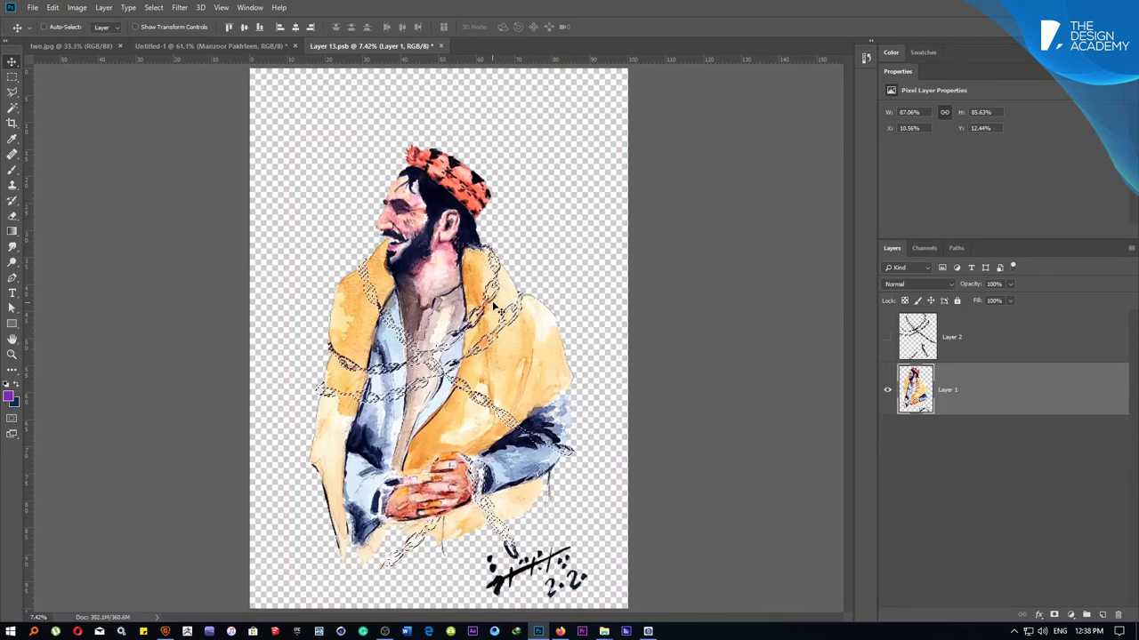
{"action": "key", "text": "z"}
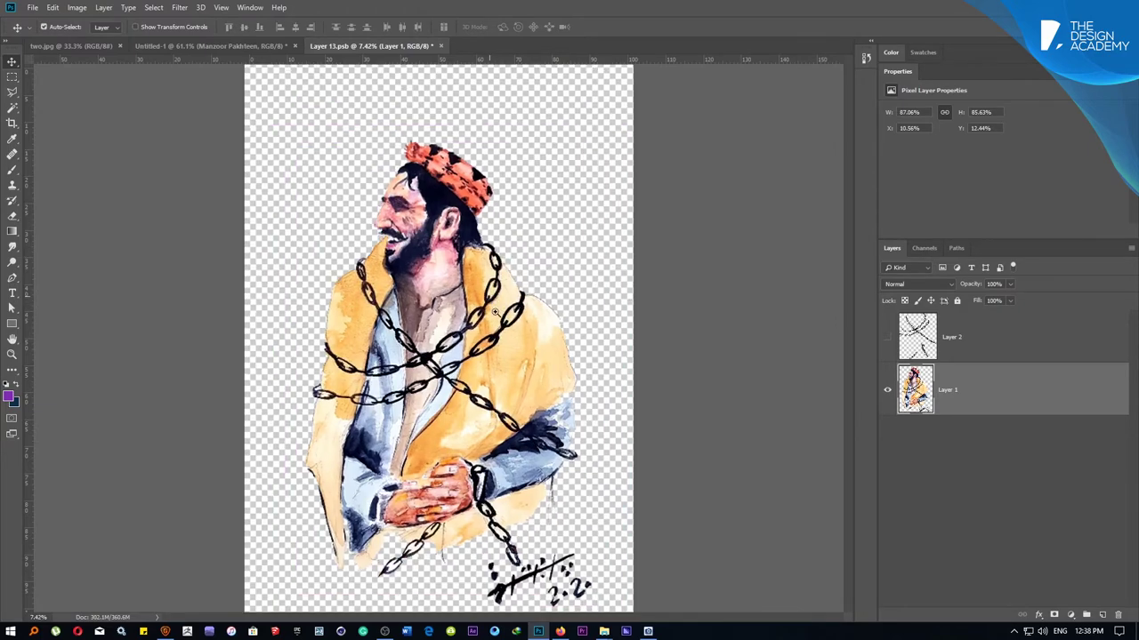
{"action": "left_click_drag", "start_coordinate": [495, 307], "coordinate": [556, 422]}
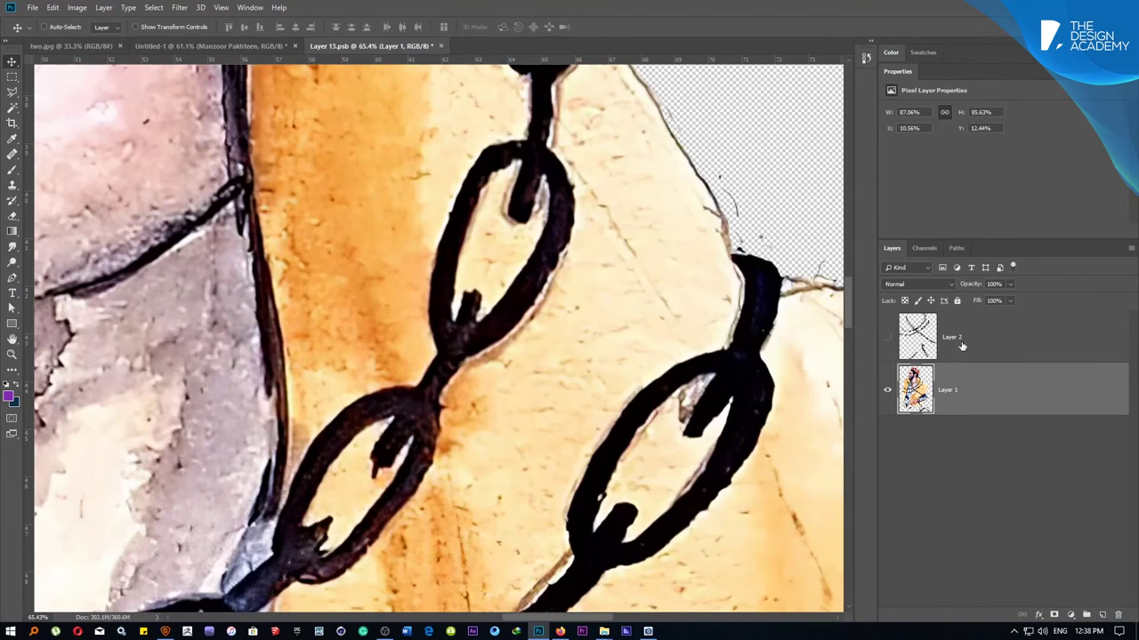
{"action": "left_click", "coordinate": [962, 346]}
Add a 25 px, 100% opacity white stroke to the chain layer.
{"action": "right_click", "coordinate": [1003, 342]}
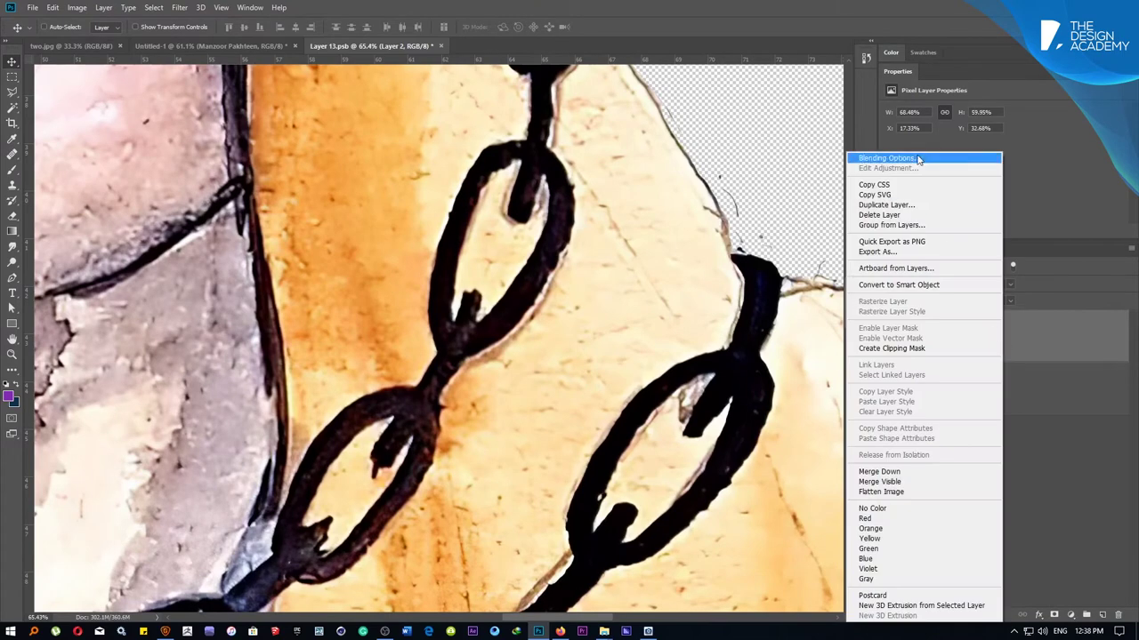
{"action": "left_click", "coordinate": [918, 160]}
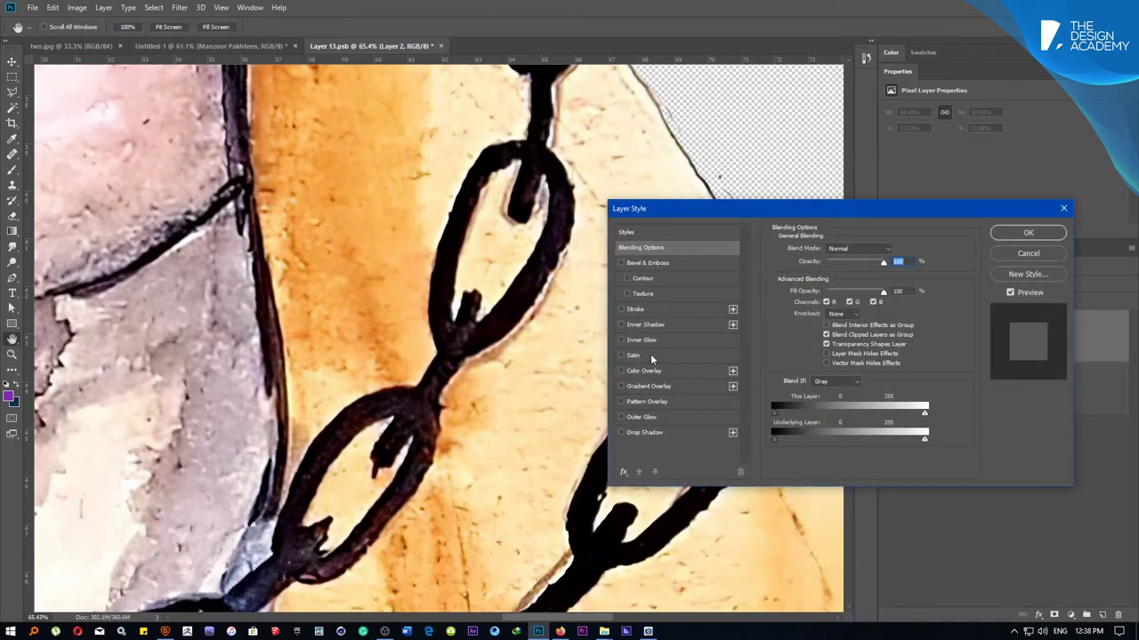
{"action": "left_click", "coordinate": [649, 311]}
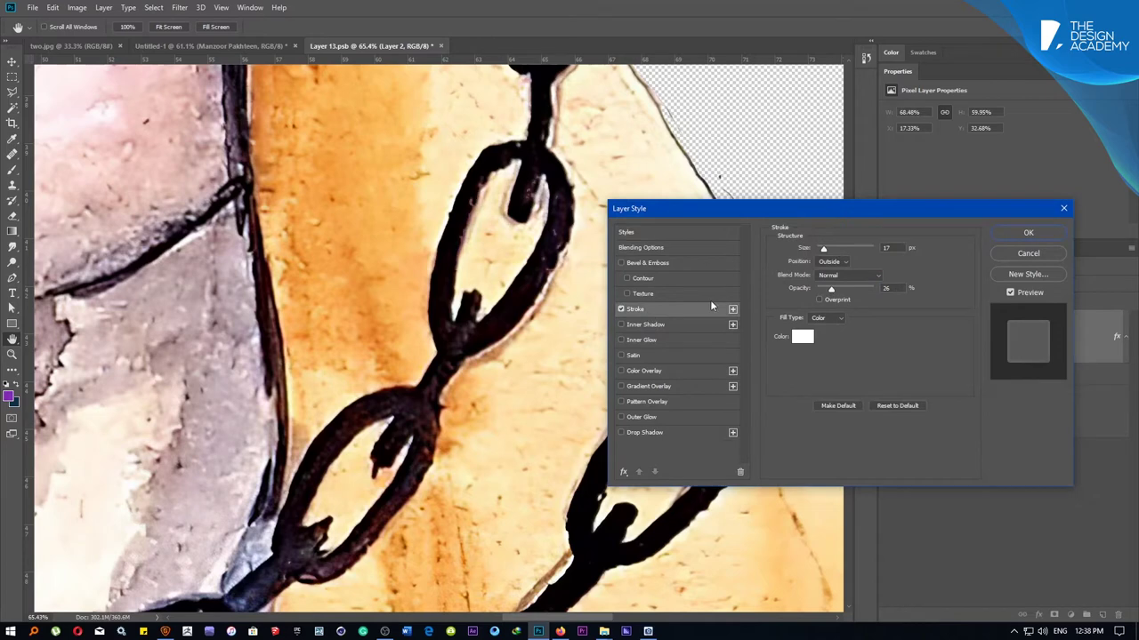
{"action": "left_click_drag", "start_coordinate": [846, 289], "coordinate": [859, 263]}
{"action": "left_click", "coordinate": [826, 245]}
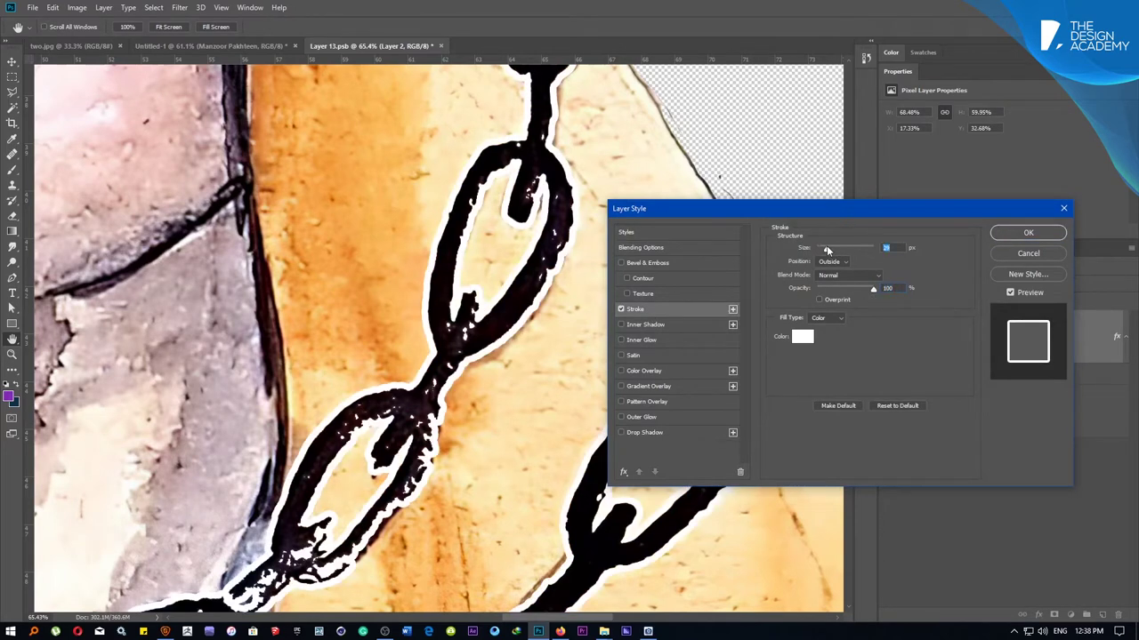
{"action": "left_click", "coordinate": [998, 232]}
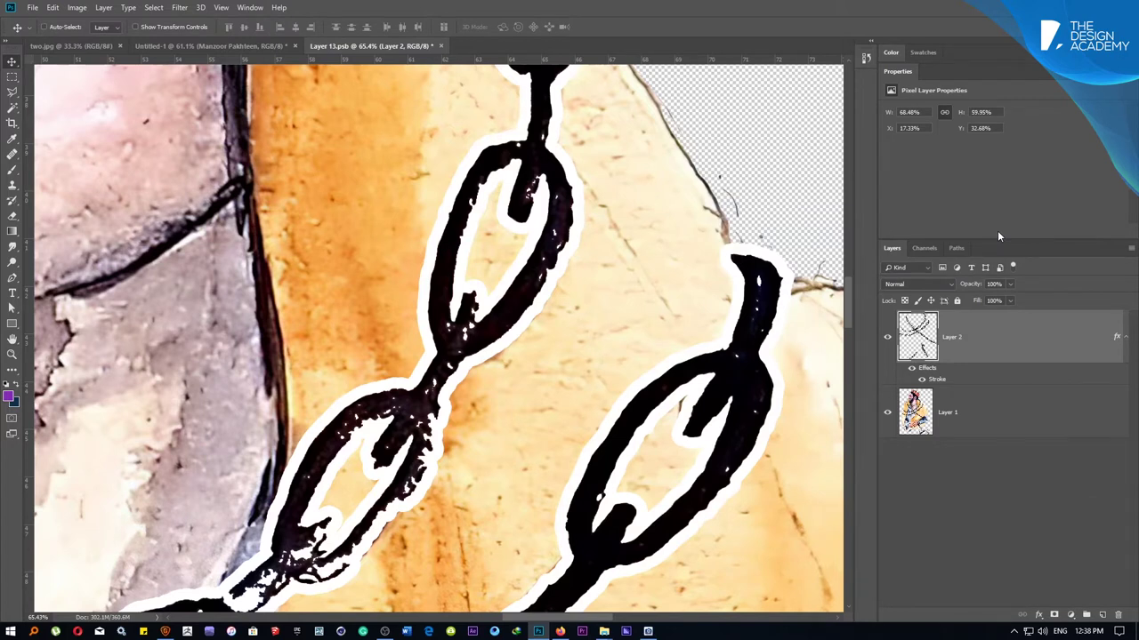
Duplicate and merge the stroked chains into Layer 2 copy, then load its outline as a selection.
{"action": "key", "text": "ctrl+j"}
{"action": "left_click_drag", "start_coordinate": [1005, 400], "coordinate": [961, 379]}
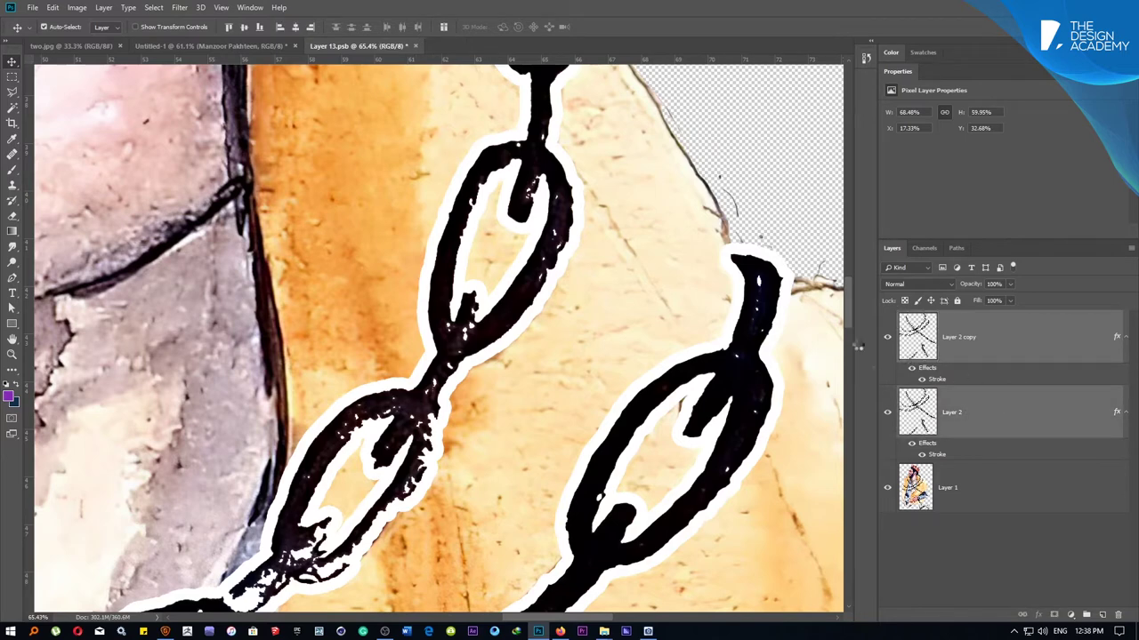
{"action": "key", "text": "ctrl+e"}
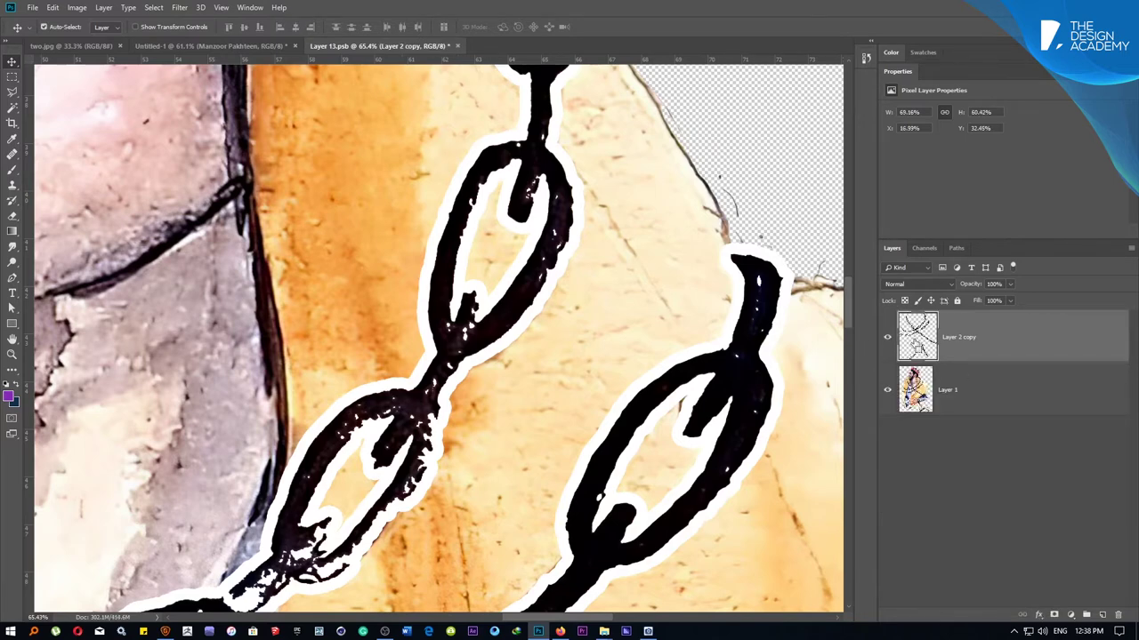
{"action": "left_click", "coordinate": [916, 345], "text": "ctrl"}
Hide Layer 2 copy and content-aware fill the painted chains on Layer 1.
{"action": "left_click", "coordinate": [916, 392]}
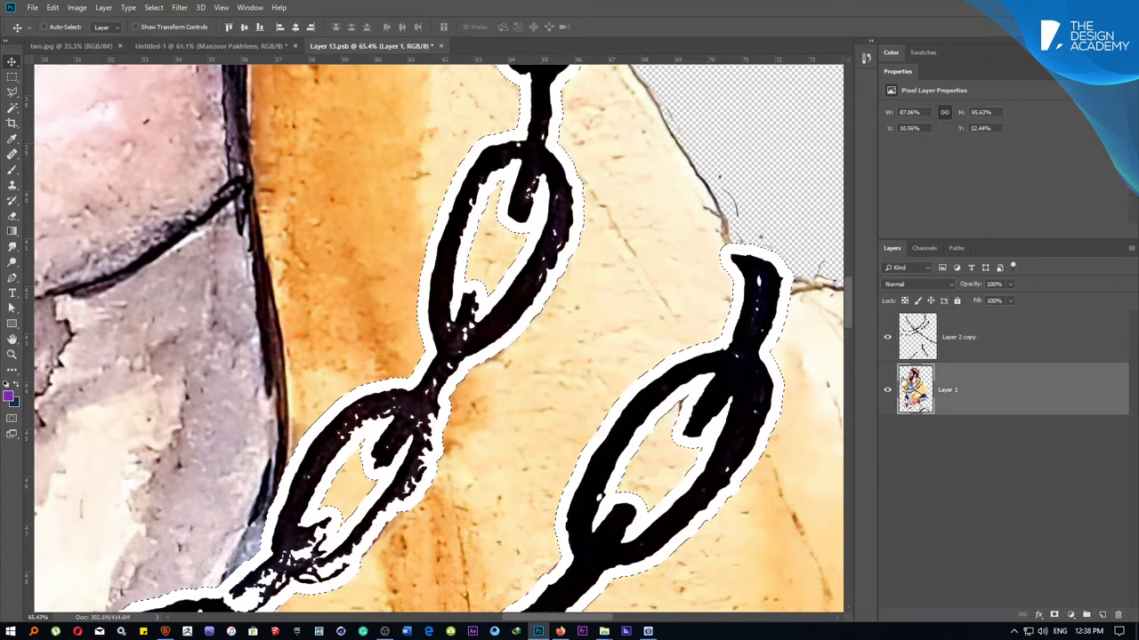
{"action": "left_click", "coordinate": [887, 338]}
{"action": "scroll", "coordinate": [493, 320], "scroll_direction": "down", "scroll_amount": 5}
{"action": "right_click", "coordinate": [493, 320]}
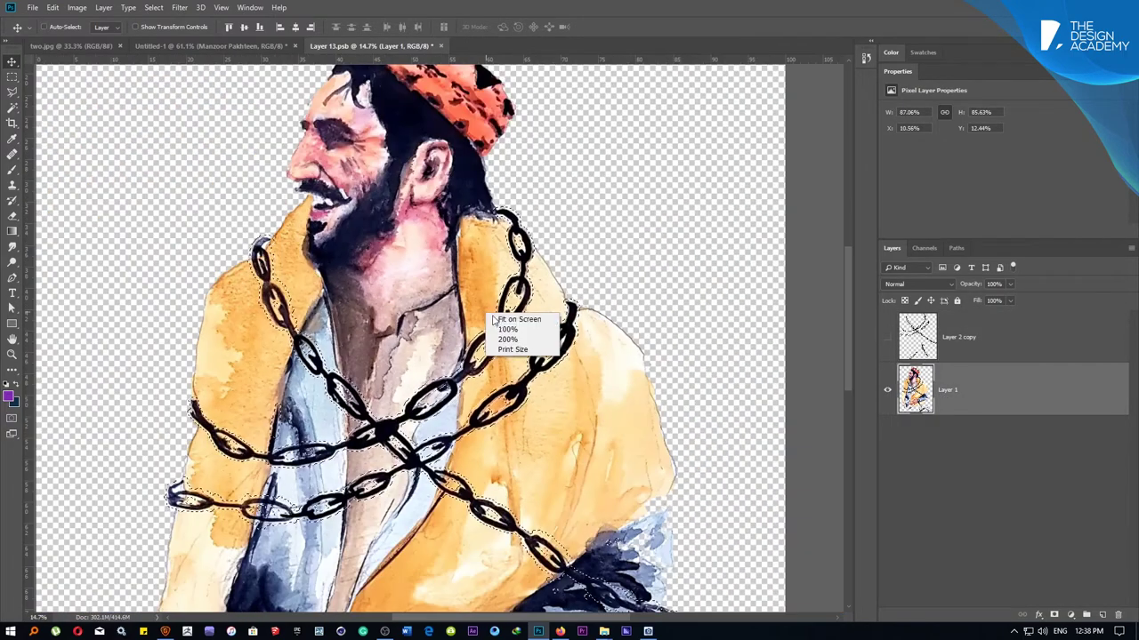
{"action": "left_click", "coordinate": [492, 320]}
{"action": "key", "text": "m"}
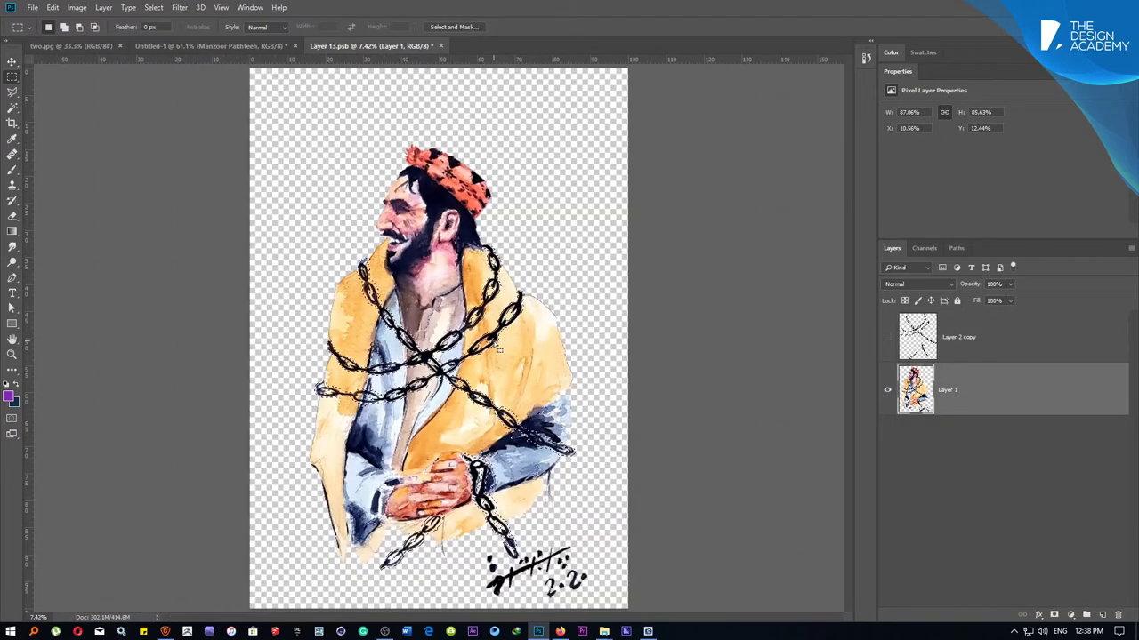
{"action": "right_click", "coordinate": [493, 344]}
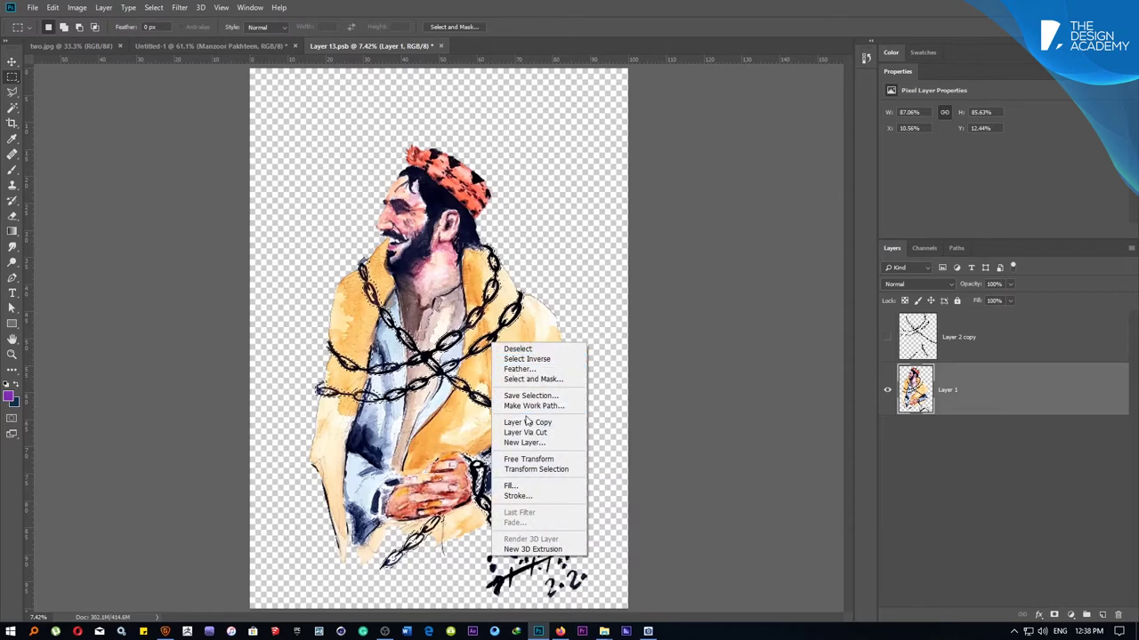
{"action": "left_click", "coordinate": [511, 486]}
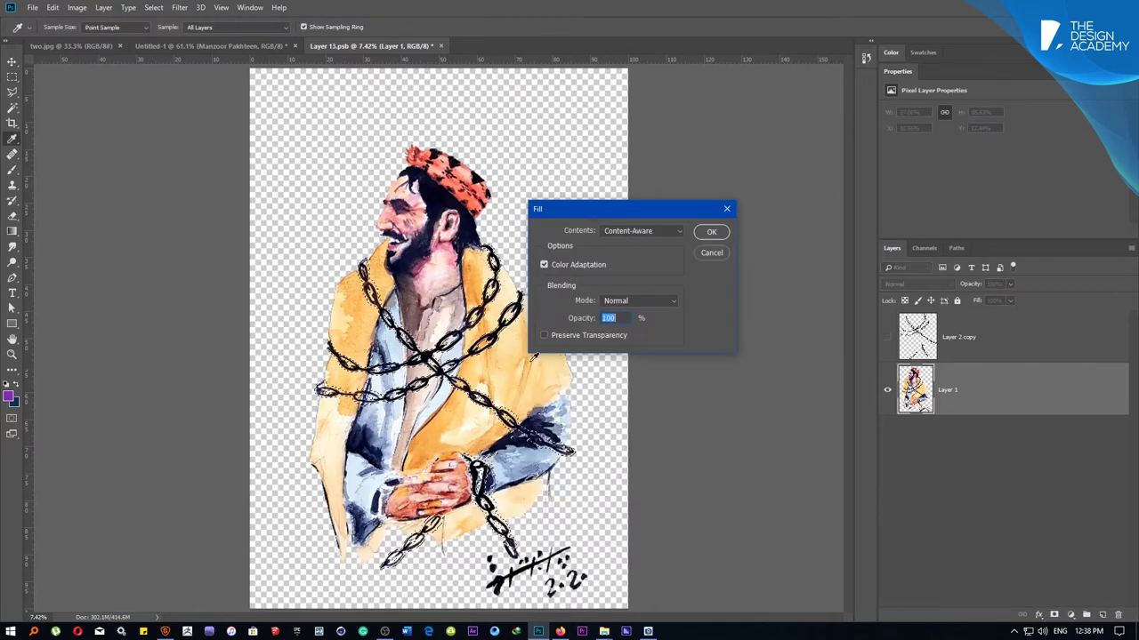
{"action": "left_click", "coordinate": [711, 232]}
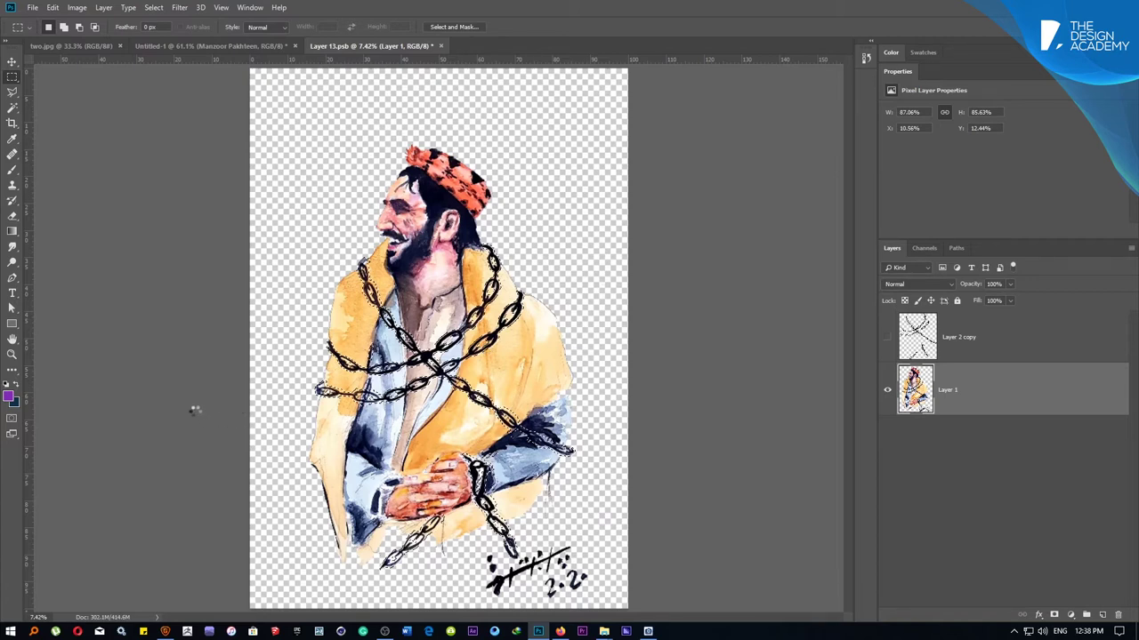
{"action": "key", "text": "ctrl+z"}
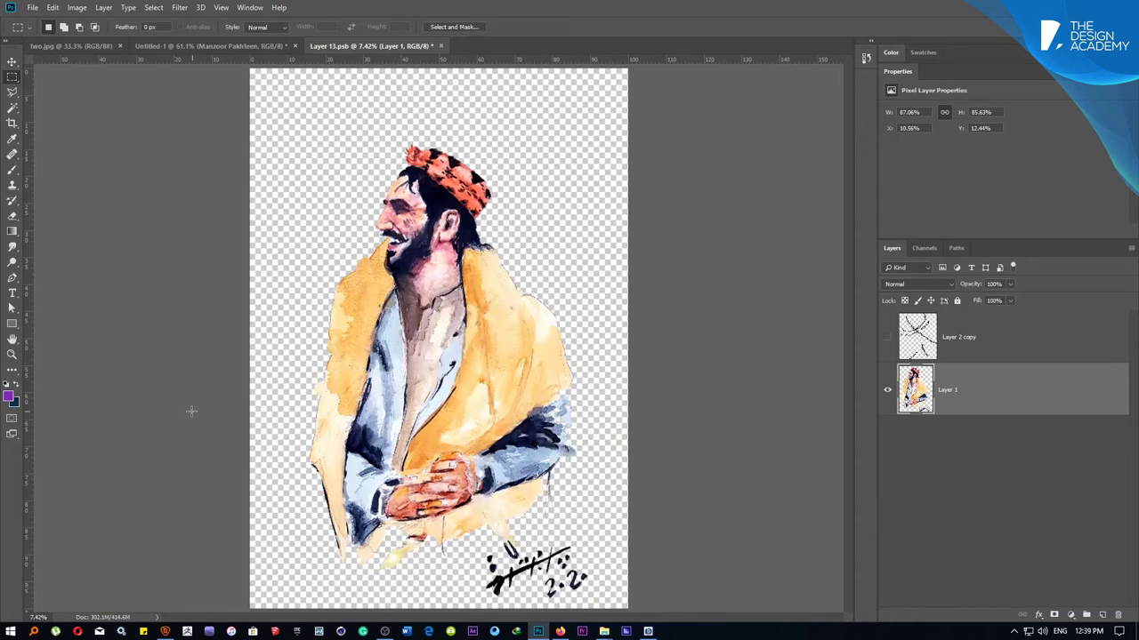
Check the outlined chains, then save and close Layer 13.psb.
{"action": "key", "text": "v"}
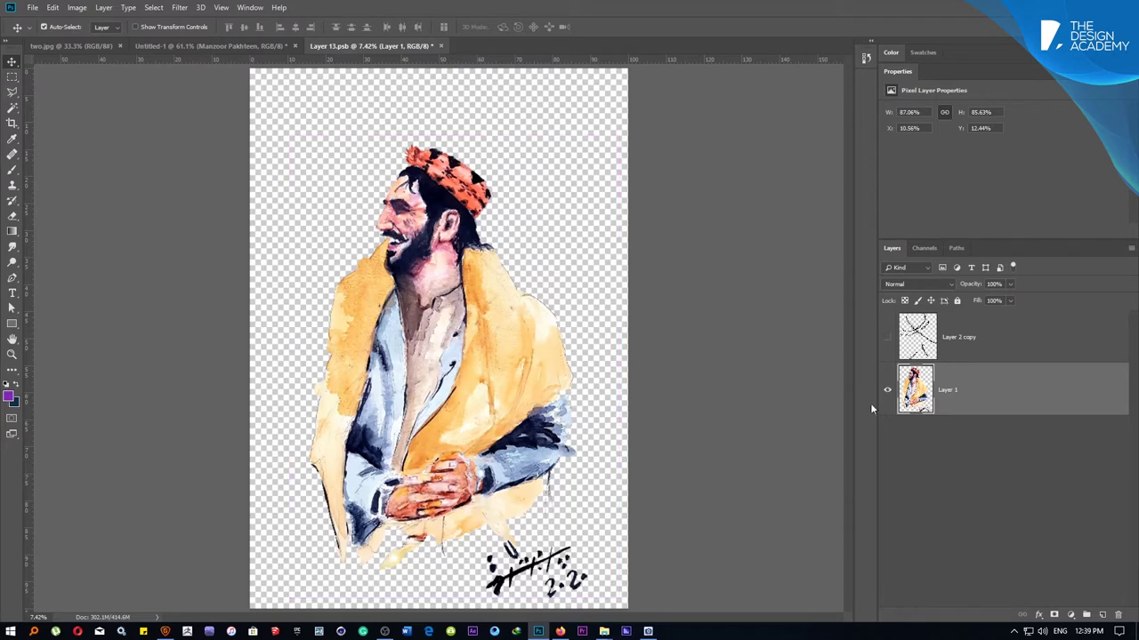
{"action": "left_click", "coordinate": [887, 337]}
{"action": "key", "text": "ctrl+w"}
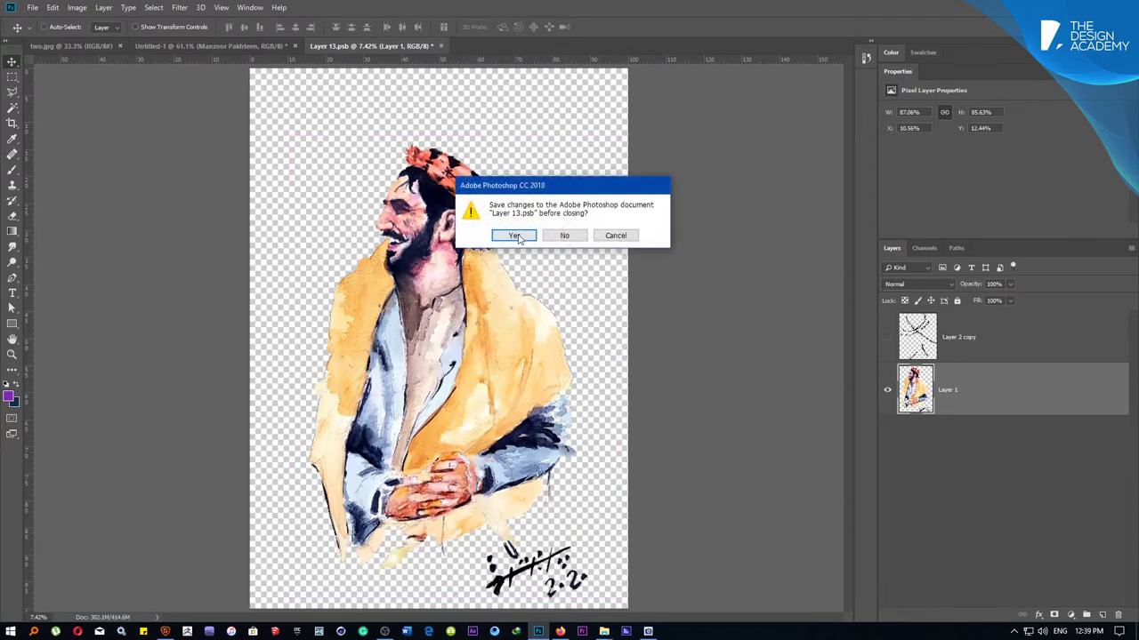
{"action": "left_click", "coordinate": [509, 234]}
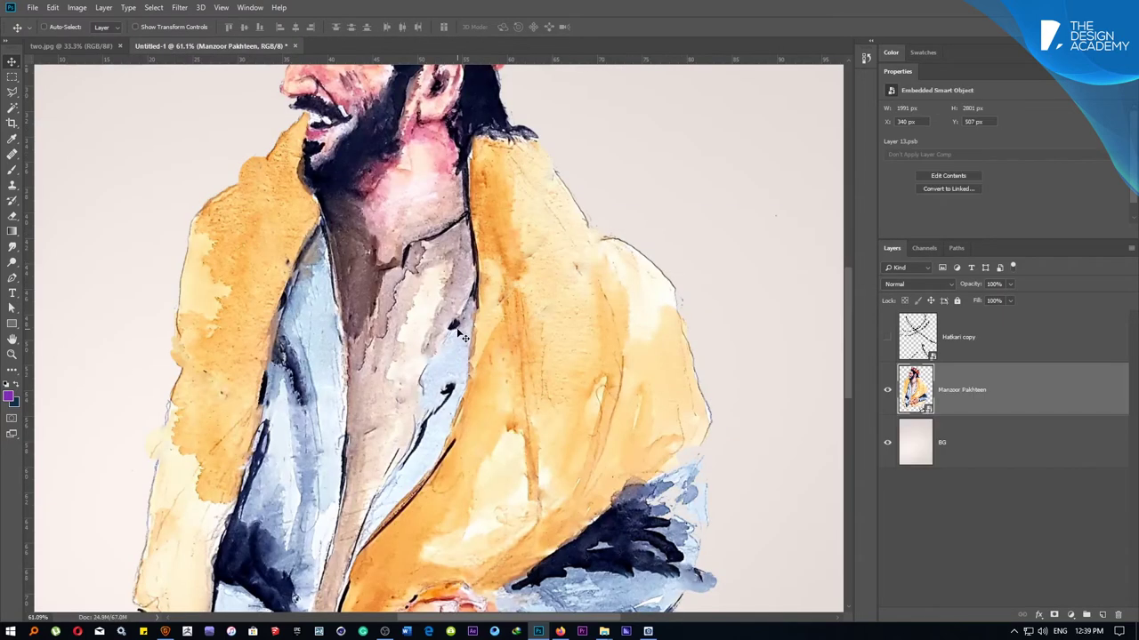
Toggle the Hatkari copy chains off and on to compare with the chain-free figure.
{"action": "scroll", "coordinate": [461, 333], "scroll_direction": "down", "scroll_amount": 2}
{"action": "scroll", "coordinate": [460, 334], "scroll_direction": "down", "scroll_amount": 2}
{"action": "scroll", "coordinate": [534, 347], "scroll_direction": "down", "scroll_amount": 1}
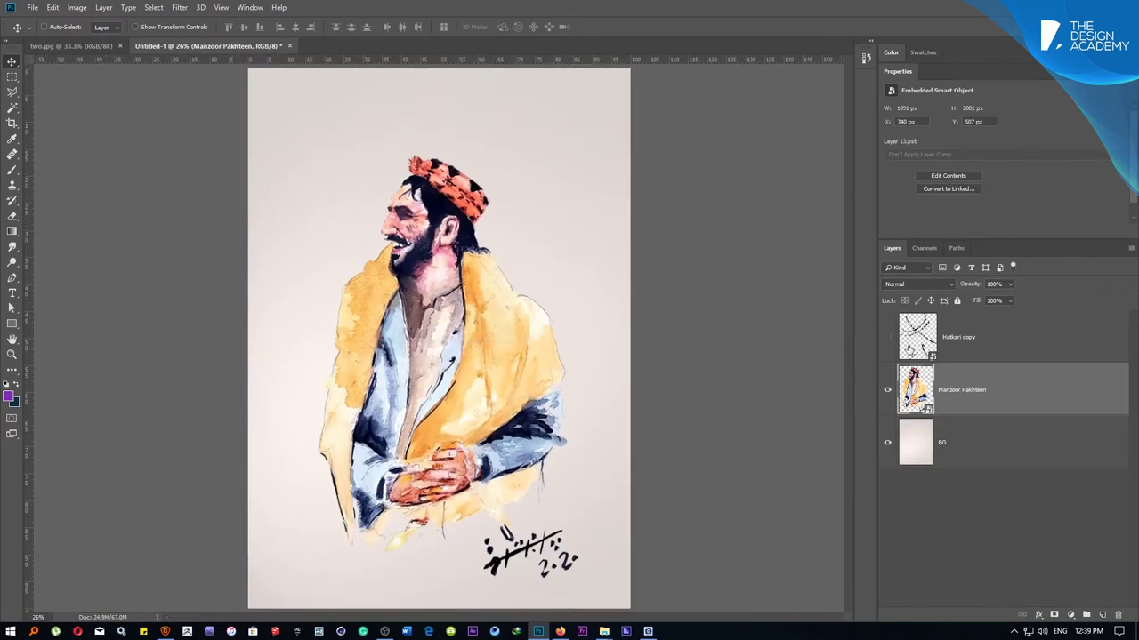
{"action": "left_click", "coordinate": [888, 339]}
{"action": "left_click", "coordinate": [888, 339]}
Return the view to 26% and duplicate the figure layer as Manzoor Pakhteen copy.
{"action": "scroll", "coordinate": [489, 390], "scroll_direction": "down", "scroll_amount": 1}
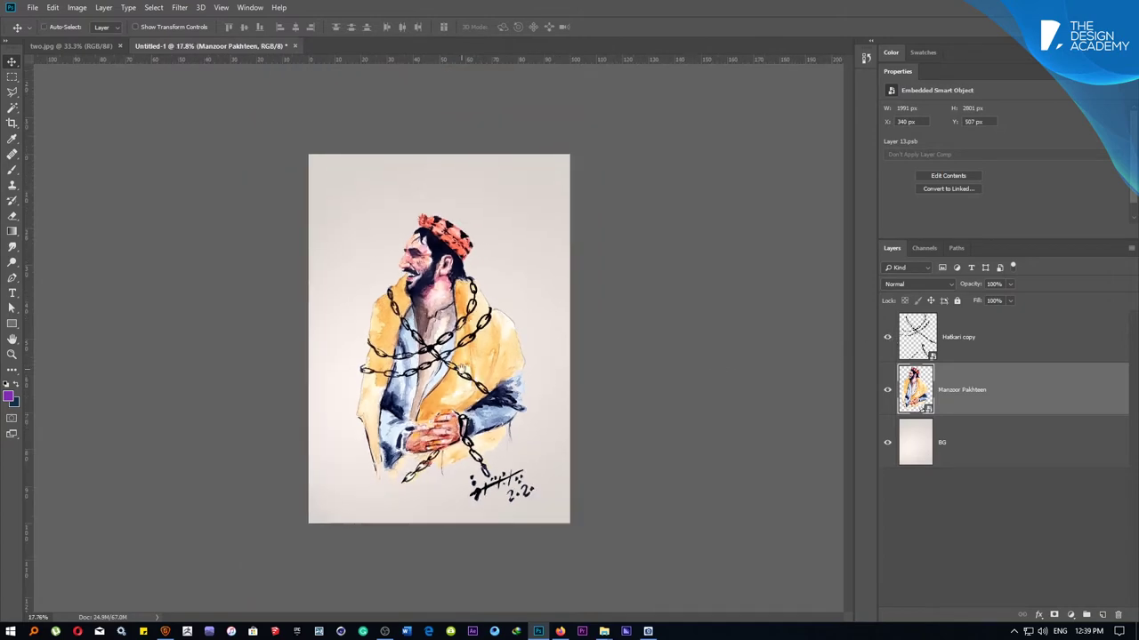
{"action": "right_click", "coordinate": [441, 358]}
{"action": "left_click", "coordinate": [462, 374]}
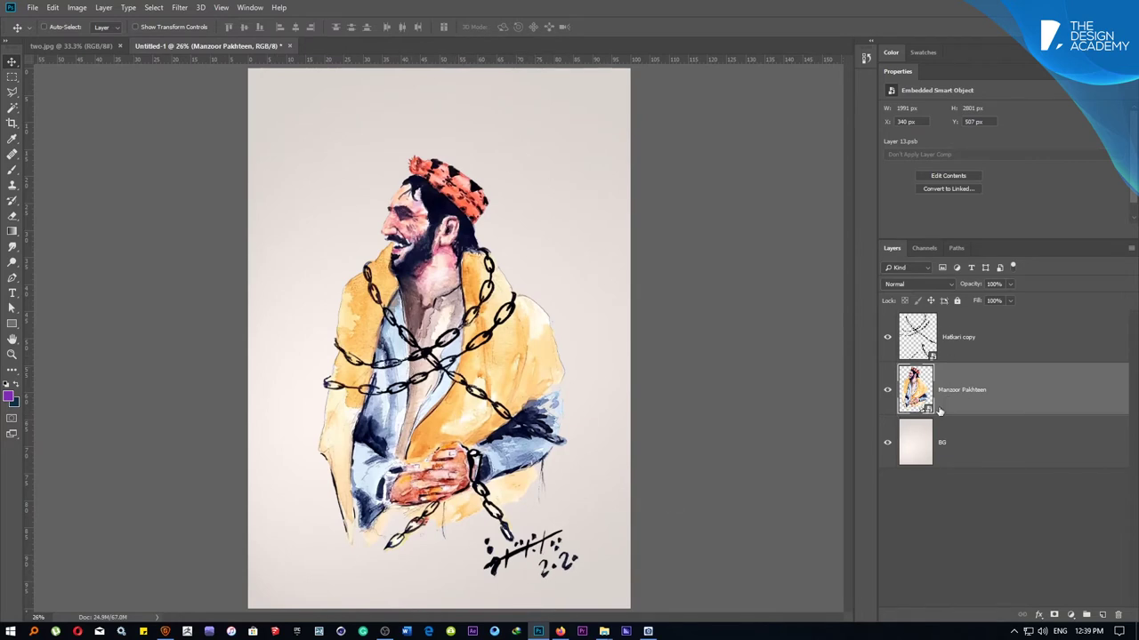
{"action": "right_click", "coordinate": [939, 411]}
{"action": "left_click", "coordinate": [996, 251]}
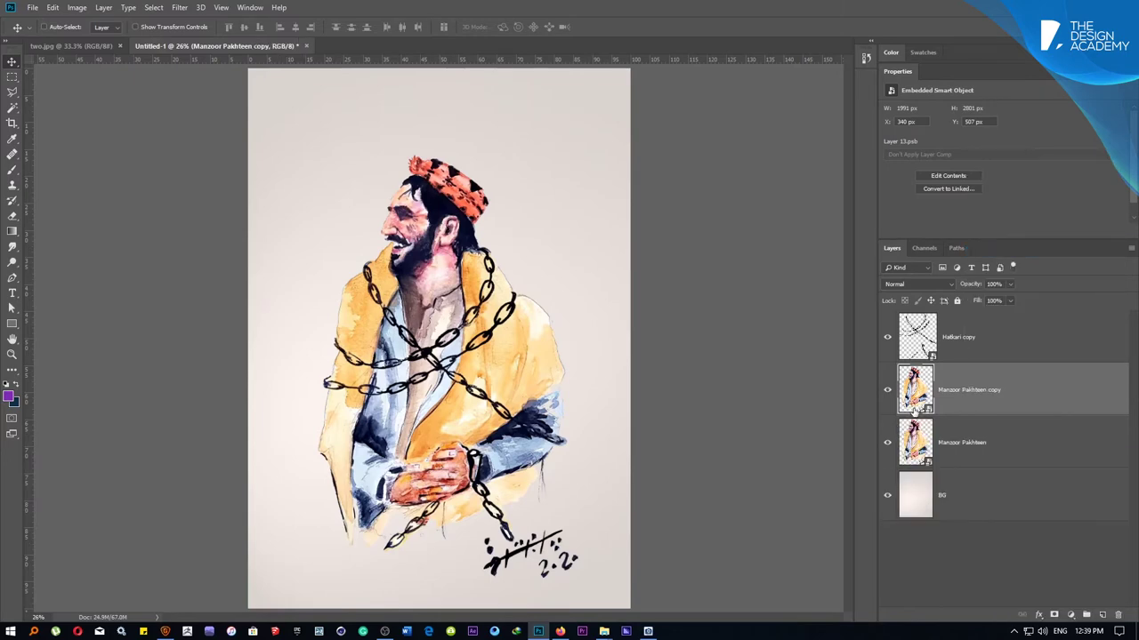
Box-select the signature at the bottom right and copy it onto its own layer.
{"action": "key", "text": "e"}
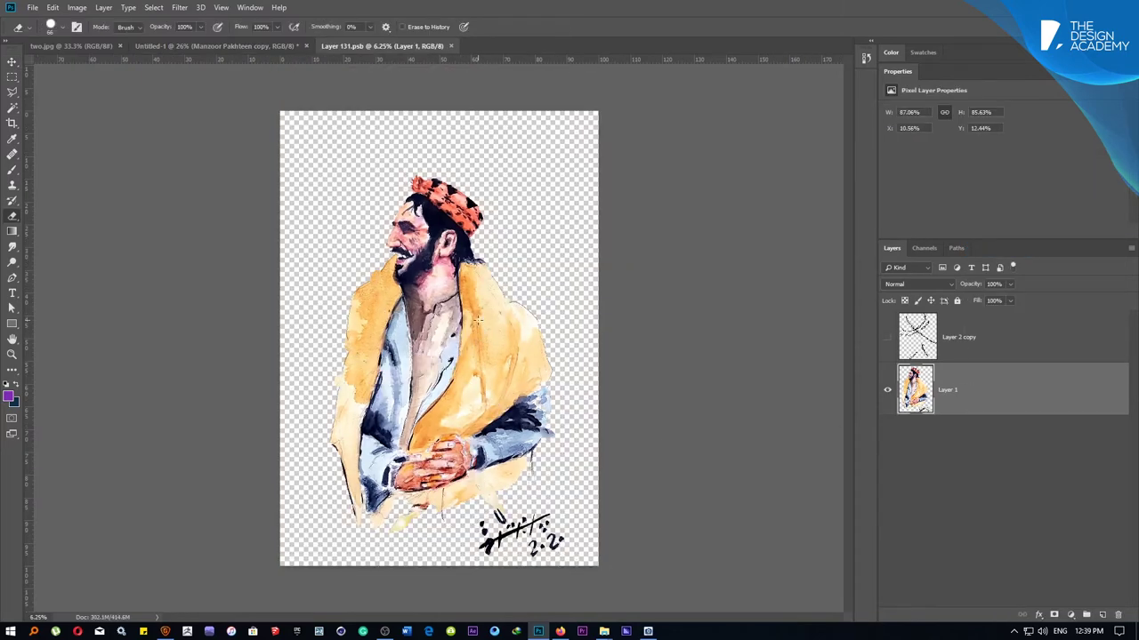
{"action": "right_click", "coordinate": [478, 320]}
{"action": "left_click", "coordinate": [598, 350]}
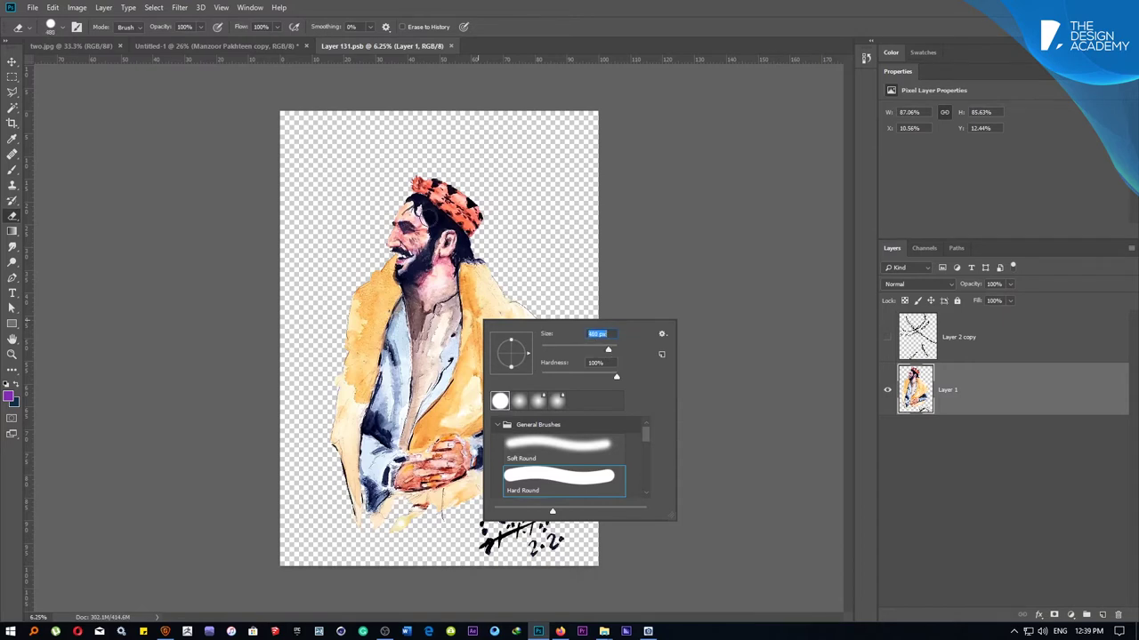
{"action": "key", "text": "Return"}
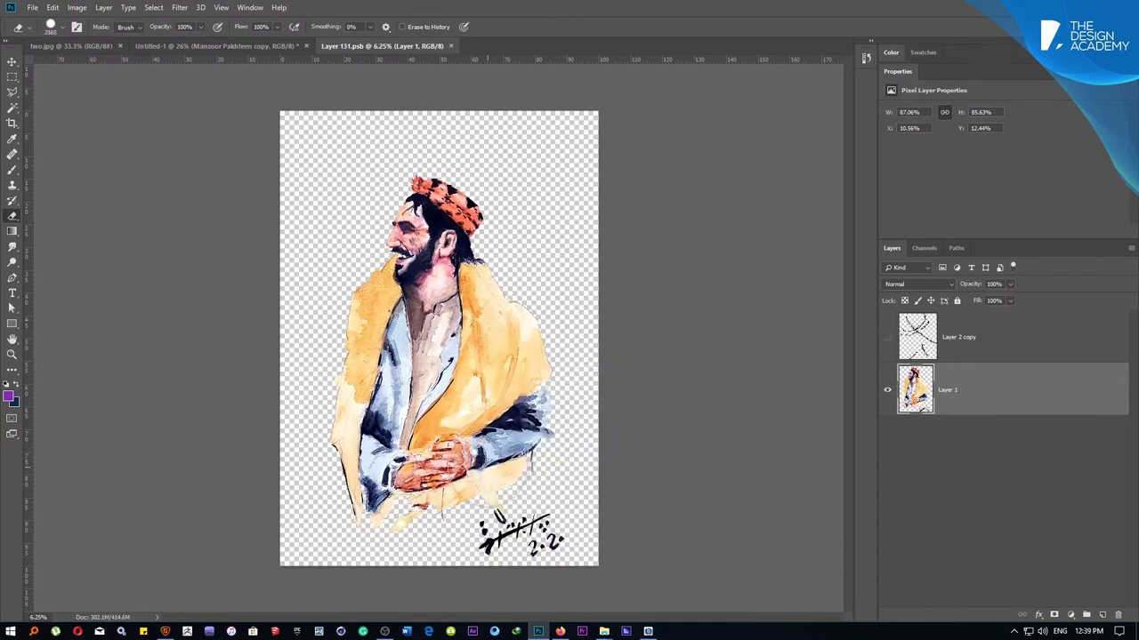
{"action": "key", "text": "m"}
{"action": "left_click_drag", "start_coordinate": [569, 510], "coordinate": [483, 570]}
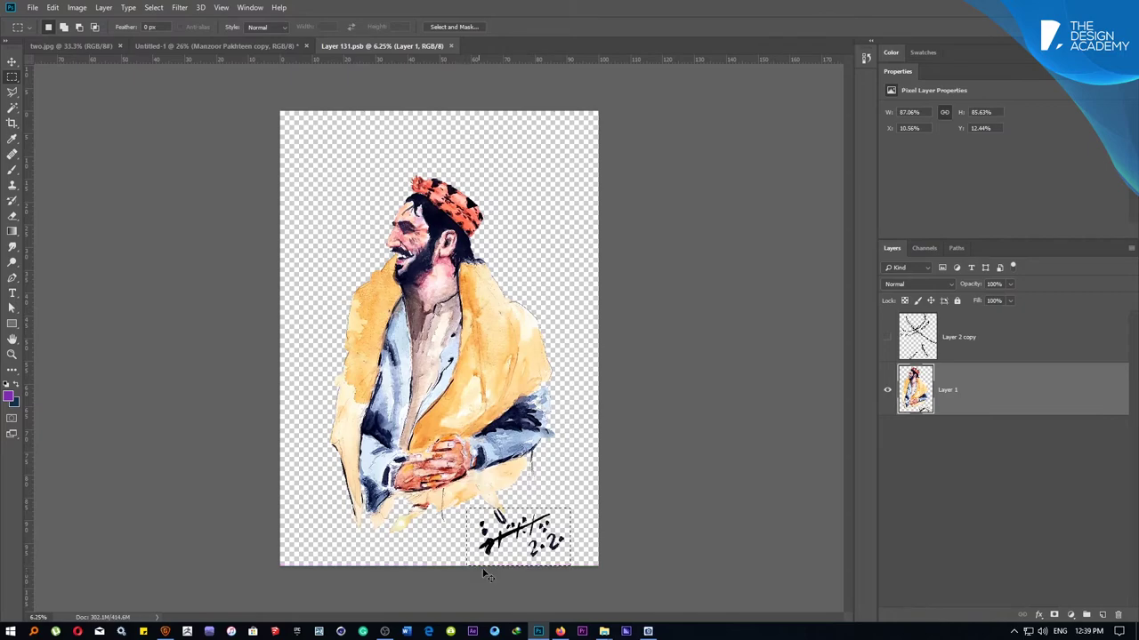
{"action": "key", "text": "ctrl+j"}
Delete the chain and painting layers, leaving only the signature.
{"action": "left_click", "coordinate": [973, 343]}
{"action": "key", "text": "Delete"}
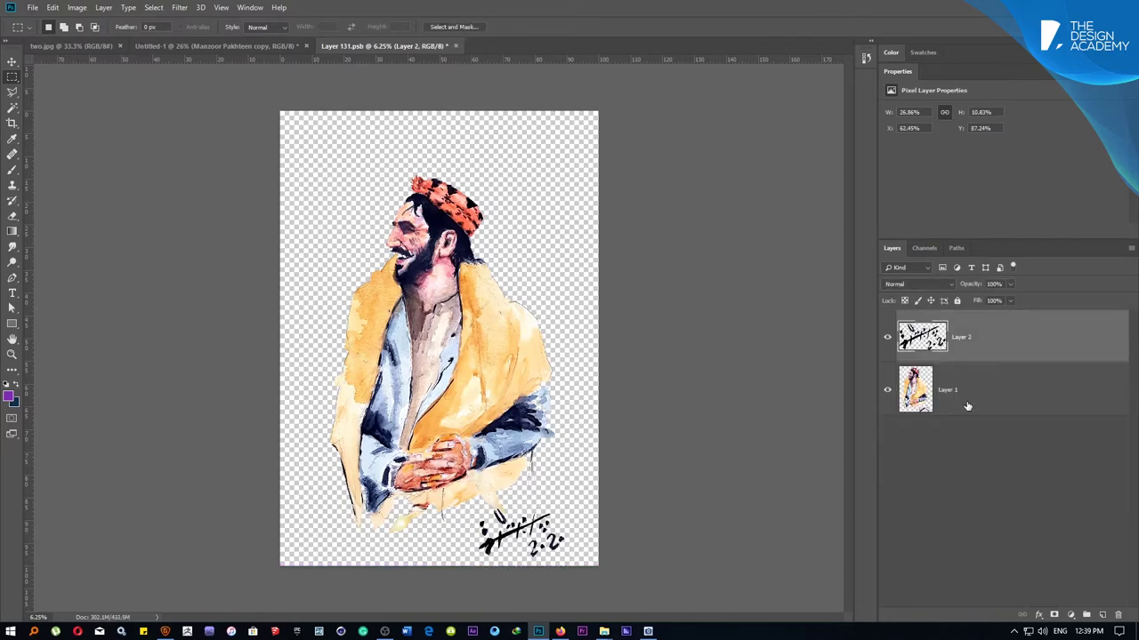
{"action": "left_click", "coordinate": [968, 401]}
{"action": "key", "text": "Delete"}
{"action": "key", "text": "v"}
{"action": "scroll", "coordinate": [520, 529], "scroll_direction": "up", "scroll_amount": 5}
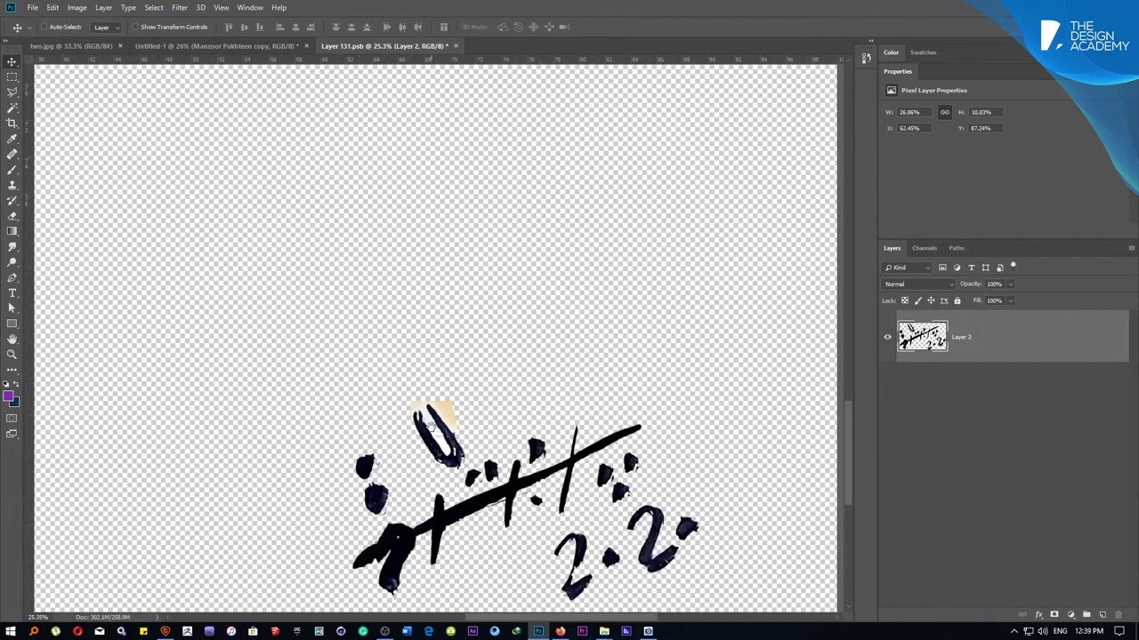
Try erasing the yellow patch beside the signature with a 53 px eraser, then undo.
{"action": "key", "text": "e"}
{"action": "scroll", "coordinate": [533, 356], "scroll_direction": "up", "scroll_amount": 5}
{"action": "left_click", "coordinate": [602, 435]}
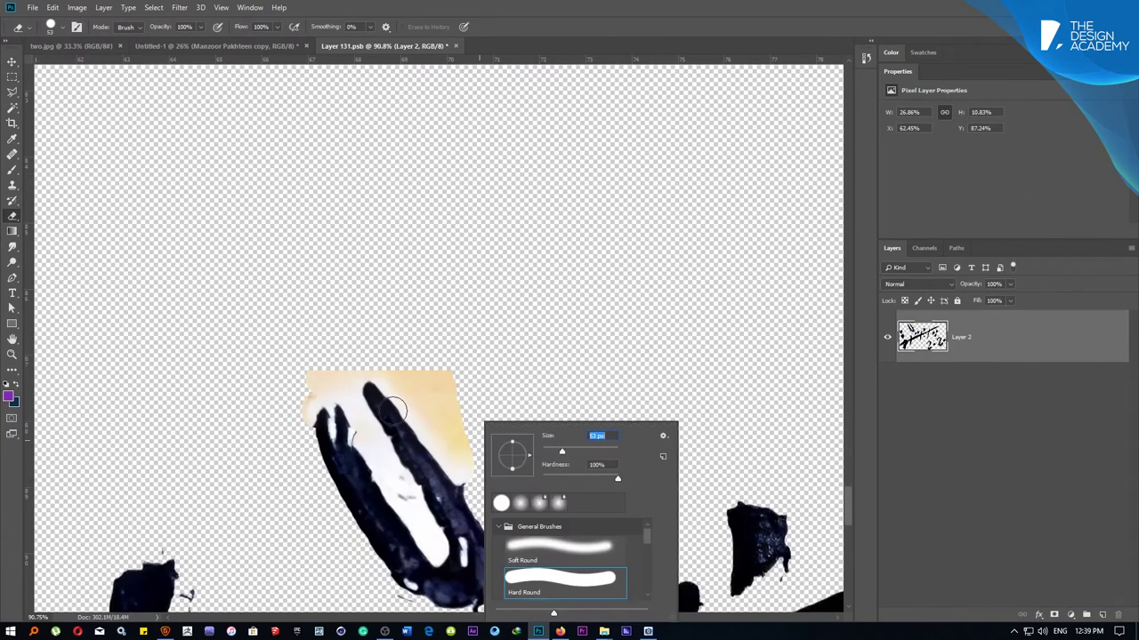
{"action": "type", "text": "53"}
{"action": "mouse_move", "coordinate": [468, 382]}
{"action": "left_mouse_down"}
{"action": "mouse_move", "coordinate": [406, 376]}
{"action": "mouse_move", "coordinate": [460, 441]}
{"action": "left_mouse_up"}
{"action": "key", "text": "ctrl+z"}
Select the yellow and white background with the Magic Wand and delete it.
{"action": "key", "text": "w"}
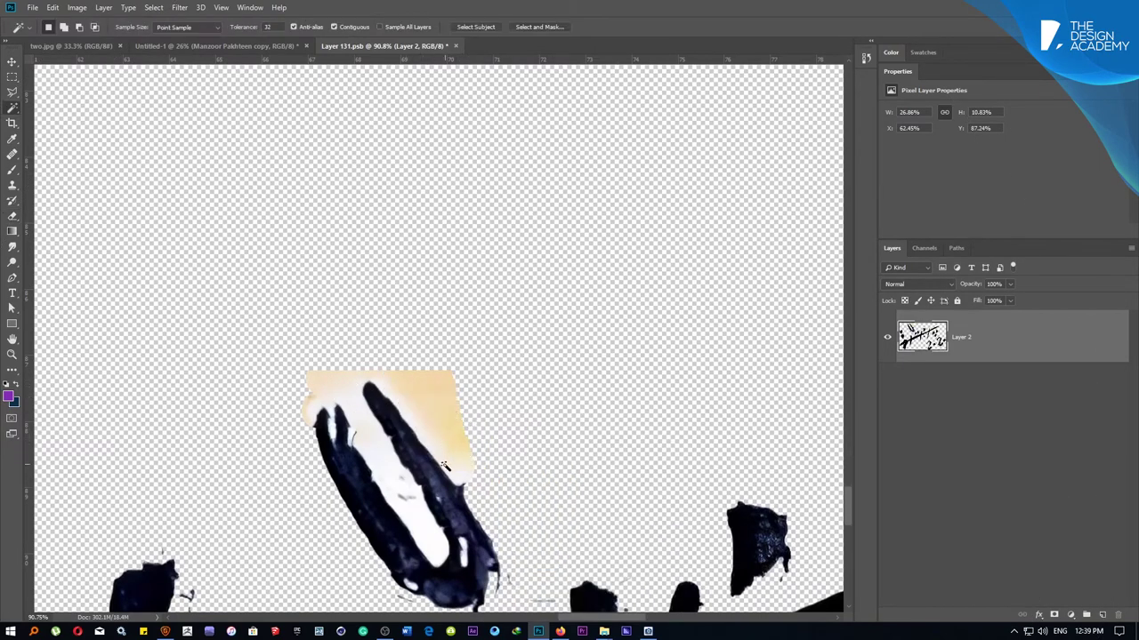
{"action": "left_click", "coordinate": [435, 451]}
{"action": "left_click", "coordinate": [415, 388]}
{"action": "key", "text": "Delete"}
{"action": "key", "text": "ctrl+d"}
{"action": "scroll", "coordinate": [450, 468], "scroll_direction": "down", "scroll_amount": 5}
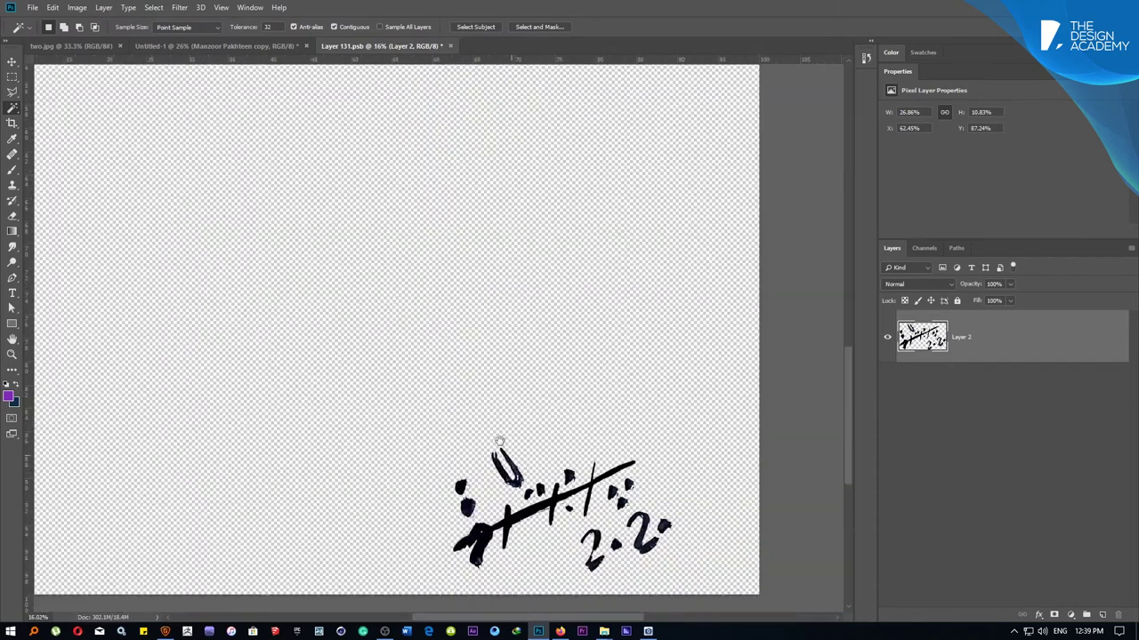
{"action": "scroll", "coordinate": [438, 368], "scroll_direction": "up", "scroll_amount": 3}
Erase the stray U-shaped stroke above the signature.
{"action": "key", "text": "e"}
{"action": "mouse_move", "coordinate": [440, 375]}
{"action": "left_mouse_down"}
{"action": "mouse_move", "coordinate": [485, 414]}
{"action": "mouse_move", "coordinate": [458, 365]}
{"action": "left_mouse_up"}
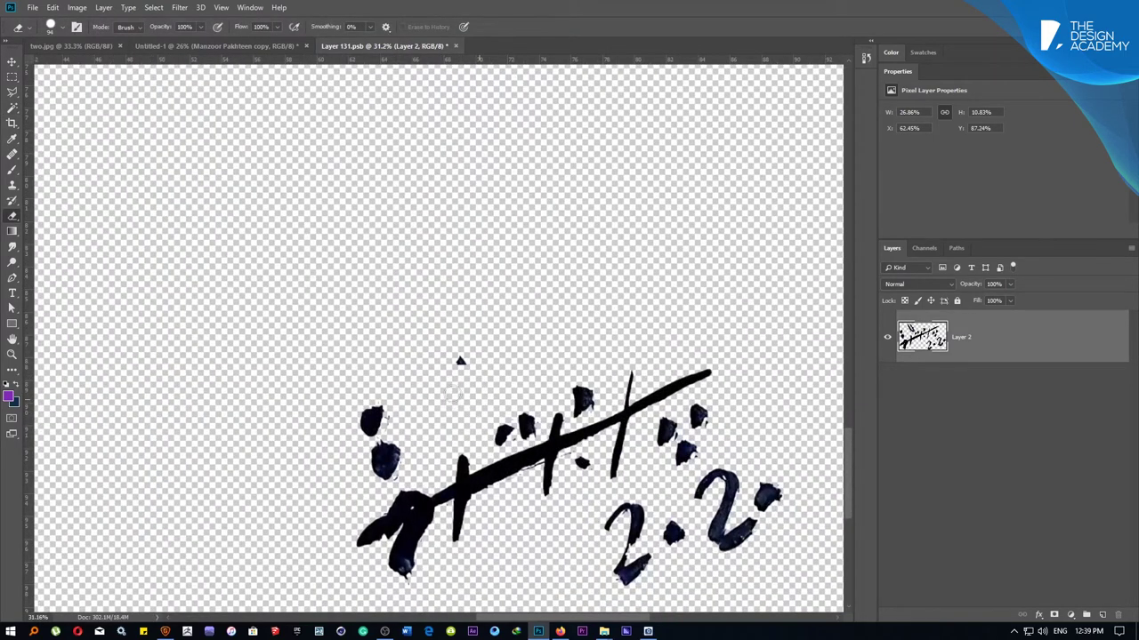
{"action": "scroll", "coordinate": [460, 357], "scroll_direction": "down", "scroll_amount": 3}
{"action": "scroll", "coordinate": [460, 357], "scroll_direction": "down", "scroll_amount": 3}
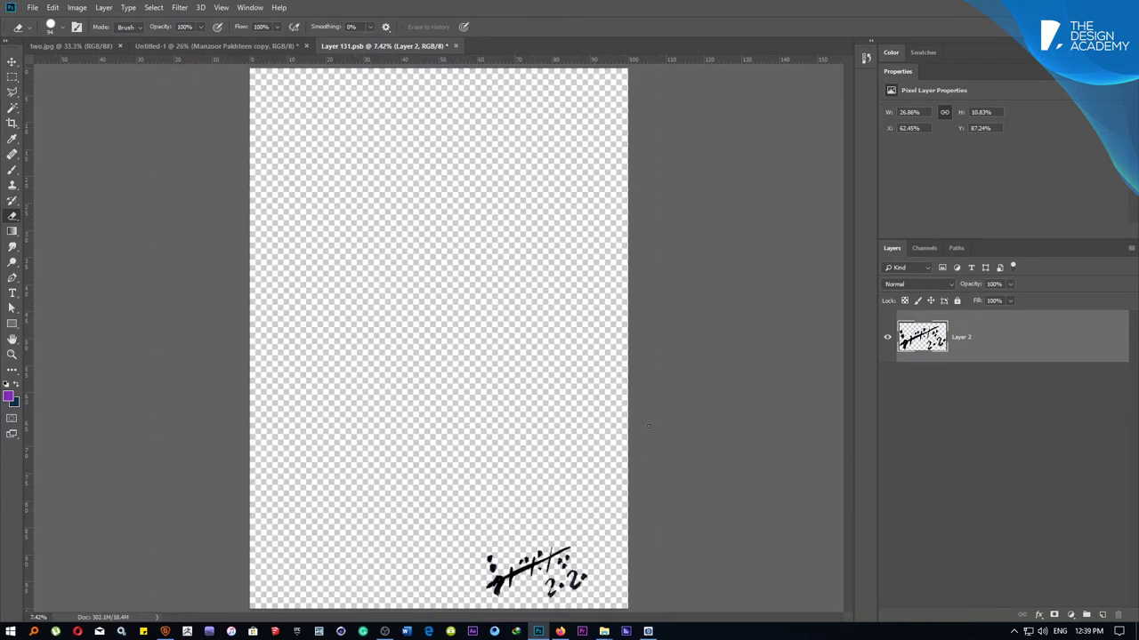
Trim the canvas to the signature's bounds, then save and close it back into the poster.
{"action": "left_click", "coordinate": [921, 337], "text": "ctrl"}
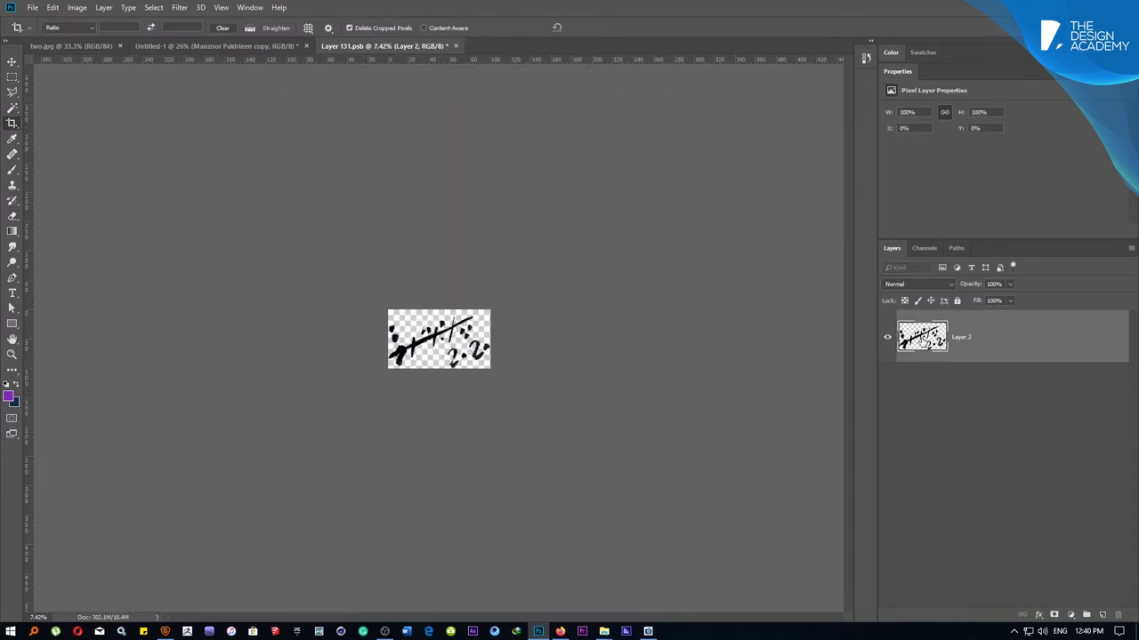
{"action": "key", "text": "v"}
{"action": "key", "text": "ctrl+w"}
{"action": "left_click", "coordinate": [513, 235]}
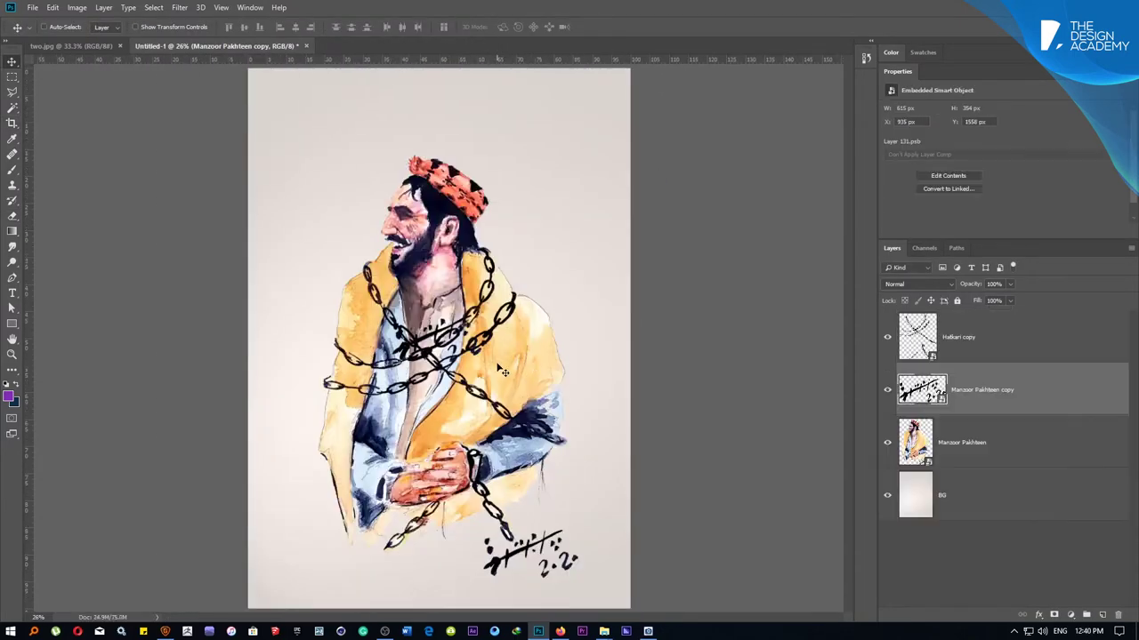
Move the signature bottom-right, erase the portrait's painted signature, and save the portrait back.
{"action": "left_click_drag", "start_coordinate": [517, 458], "coordinate": [587, 569]}
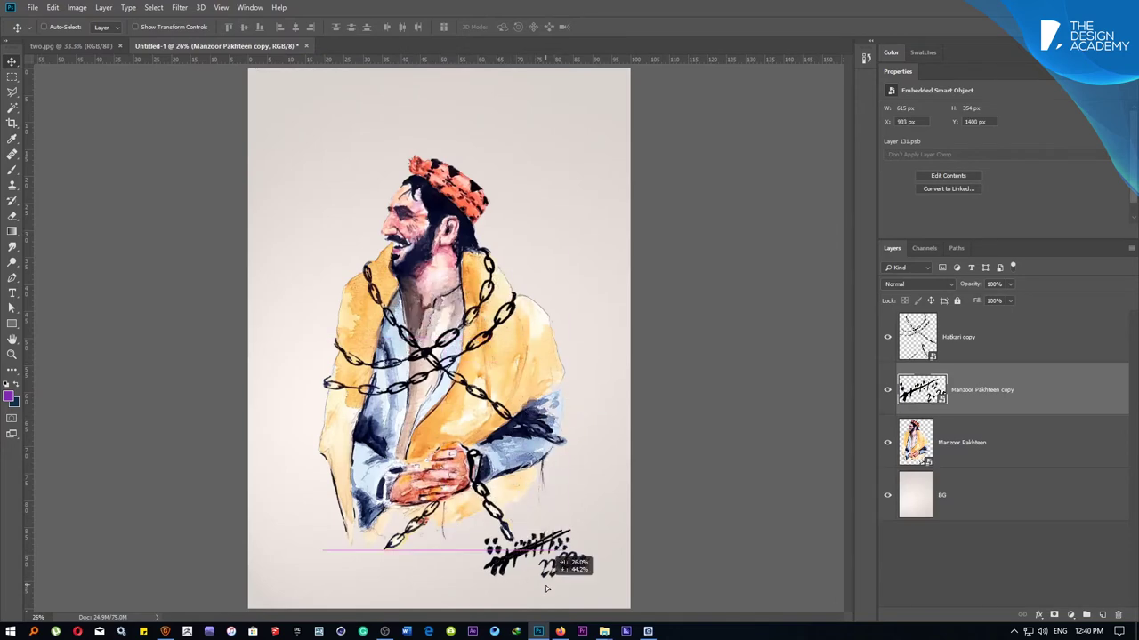
{"action": "left_click", "coordinate": [954, 467]}
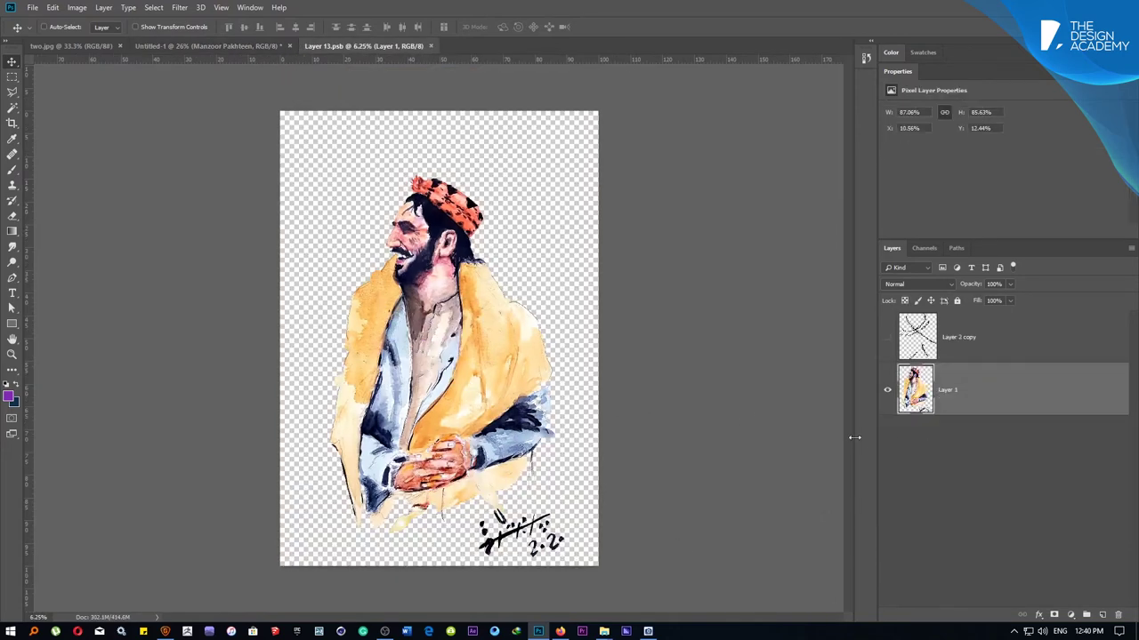
{"action": "key", "text": "e"}
{"action": "right_click", "coordinate": [504, 424]}
{"action": "left_click", "coordinate": [619, 453]}
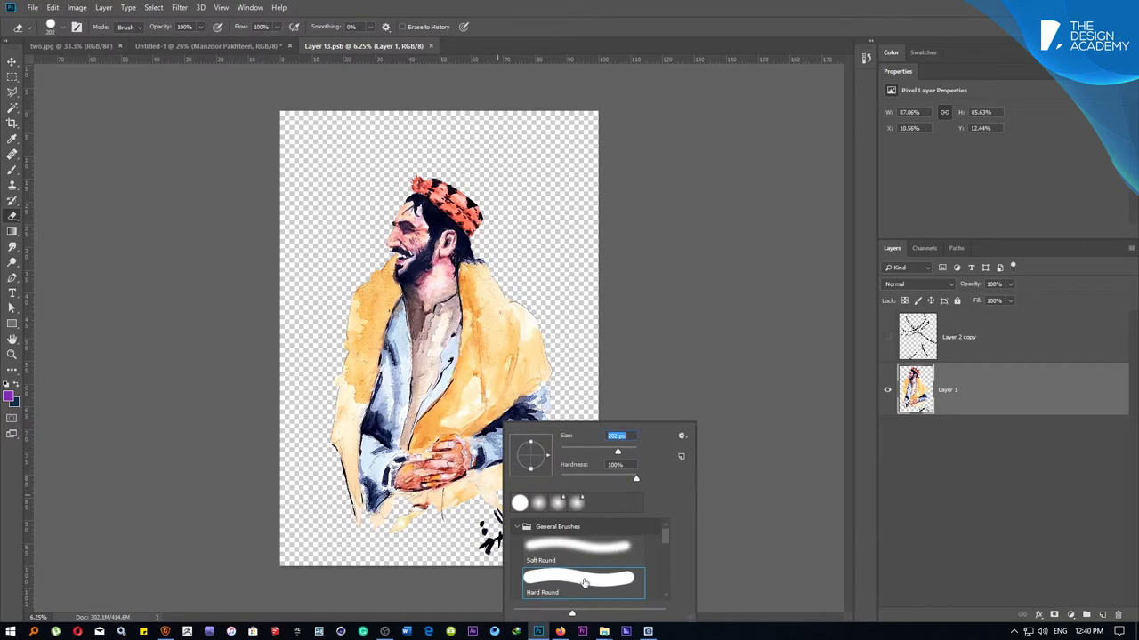
{"action": "left_click", "coordinate": [480, 541]}
{"action": "mouse_move", "coordinate": [487, 521]}
{"action": "left_mouse_down"}
{"action": "mouse_move", "coordinate": [468, 540]}
{"action": "mouse_move", "coordinate": [525, 552]}
{"action": "left_mouse_up"}
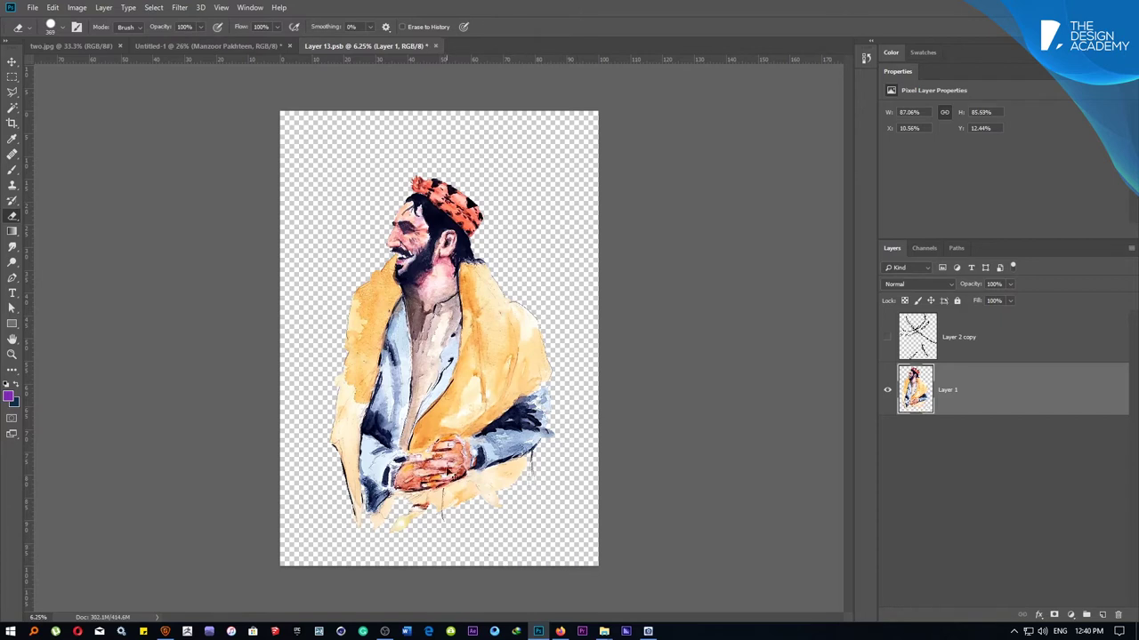
{"action": "key", "text": "ctrl+w"}
{"action": "left_click", "coordinate": [514, 236]}
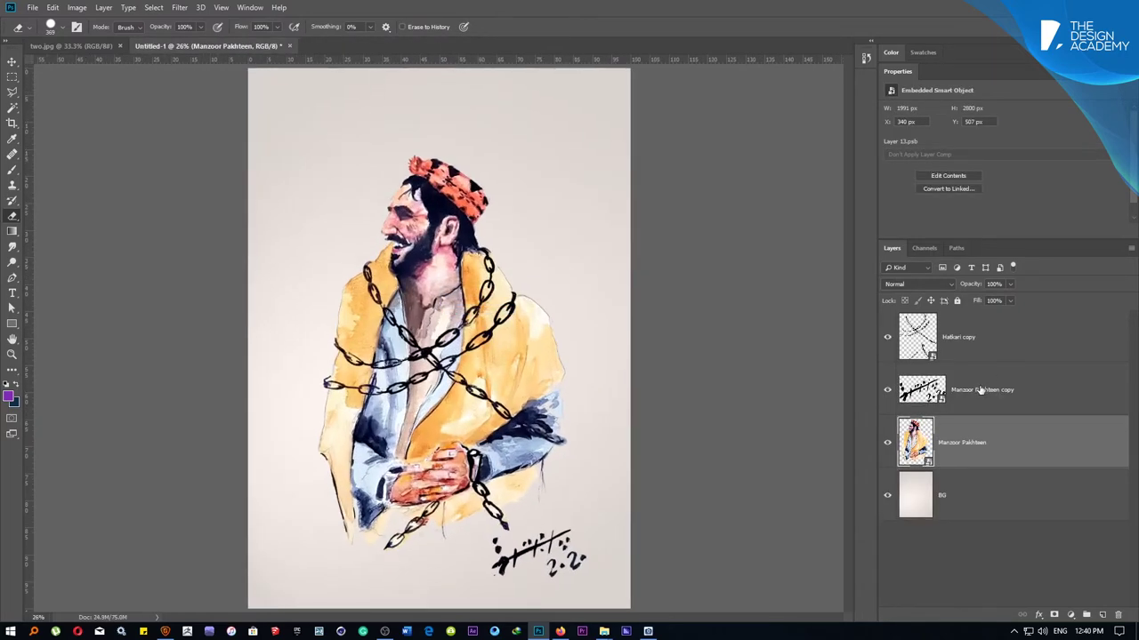
Shift the signature slightly right and resize it with Free Transform.
{"action": "left_click", "coordinate": [979, 392]}
{"action": "key", "text": "v"}
{"action": "mouse_move", "coordinate": [594, 548]}
{"action": "left_mouse_down"}
{"action": "mouse_move", "coordinate": [613, 547]}
{"action": "mouse_move", "coordinate": [601, 539]}
{"action": "mouse_move", "coordinate": [549, 561]}
{"action": "left_mouse_up"}
{"action": "key", "text": "ctrl+t"}
{"action": "key", "text": "Return"}
Open the Design Academy logo file, cut the whole image, and close it without saving.
{"action": "key", "text": "ctrl+o"}
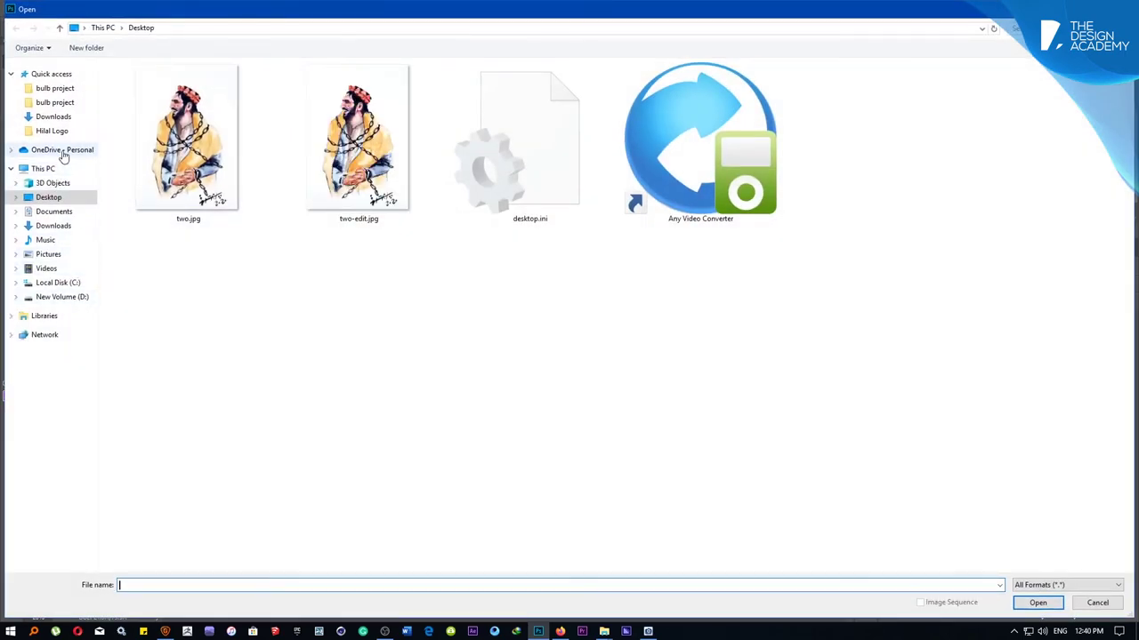
{"action": "left_click", "coordinate": [62, 150]}
{"action": "double_click", "coordinate": [318, 129]}
{"action": "double_click", "coordinate": [183, 129]}
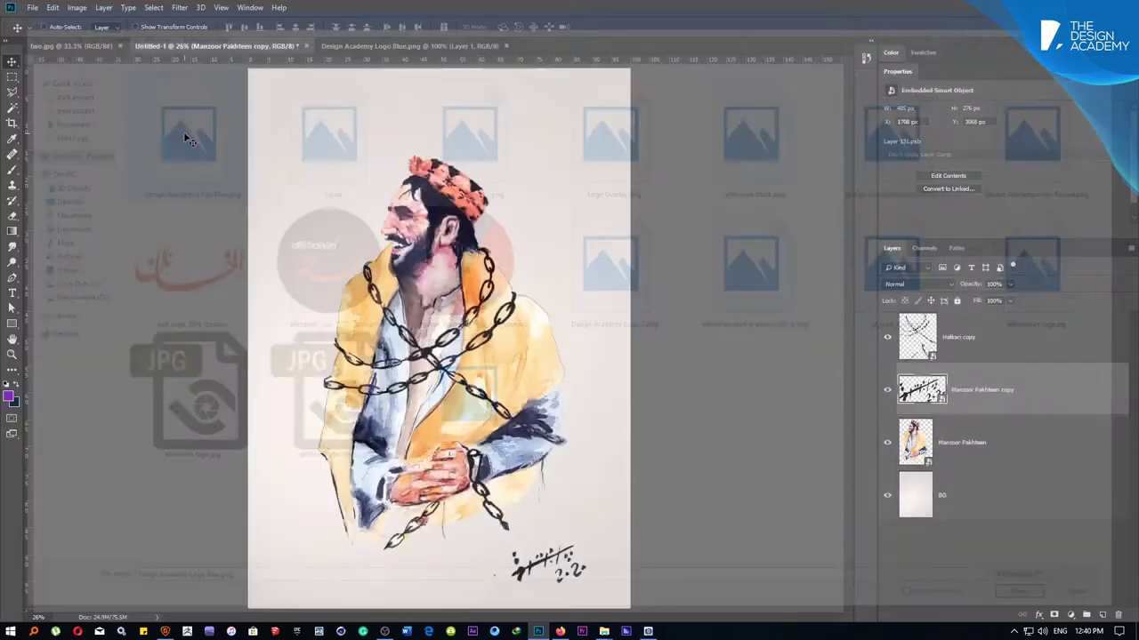
{"action": "key", "text": "ctrl+a"}
{"action": "key", "text": "ctrl+x"}
{"action": "key", "text": "ctrl+w"}
{"action": "left_click", "coordinate": [564, 234]}
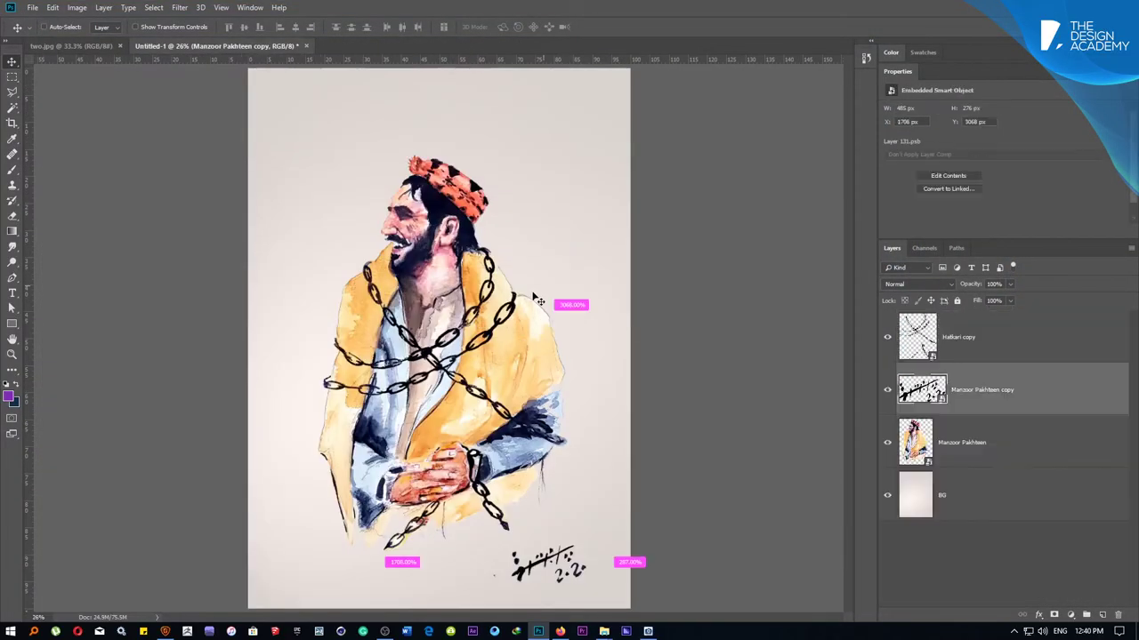
Paste the logo into the poster as a scaled-down smart object at the bottom-left.
{"action": "key", "text": "ctrl+v"}
{"action": "right_click", "coordinate": [981, 382]}
{"action": "left_click", "coordinate": [925, 217]}
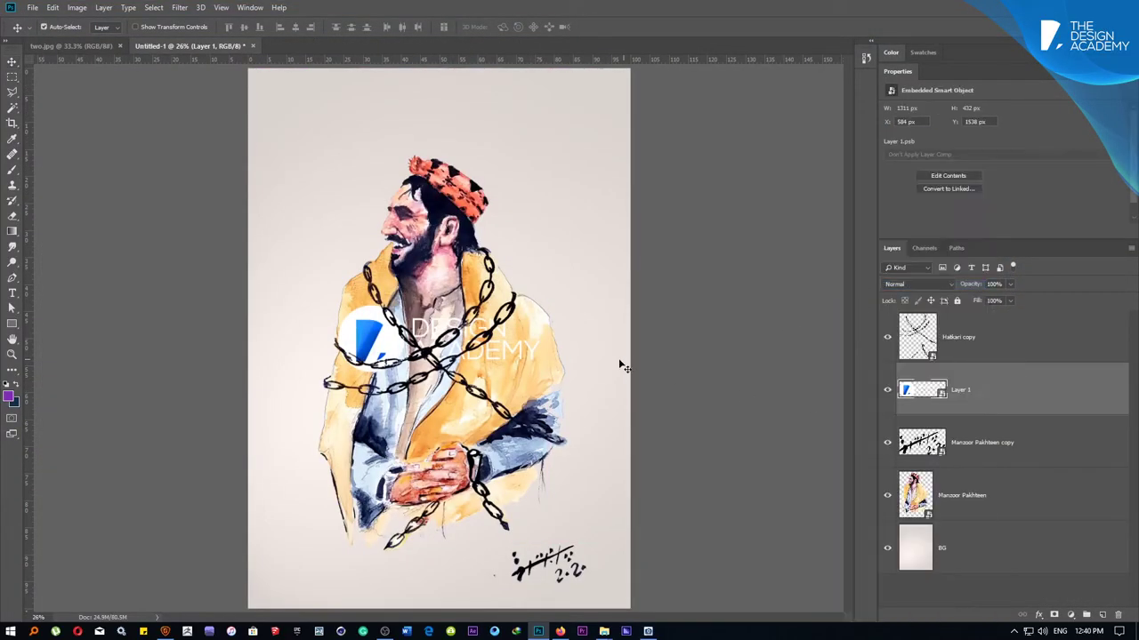
{"action": "key", "text": "ctrl+t"}
{"action": "left_click_drag", "start_coordinate": [545, 303], "coordinate": [498, 325]}
{"action": "key", "text": "Return"}
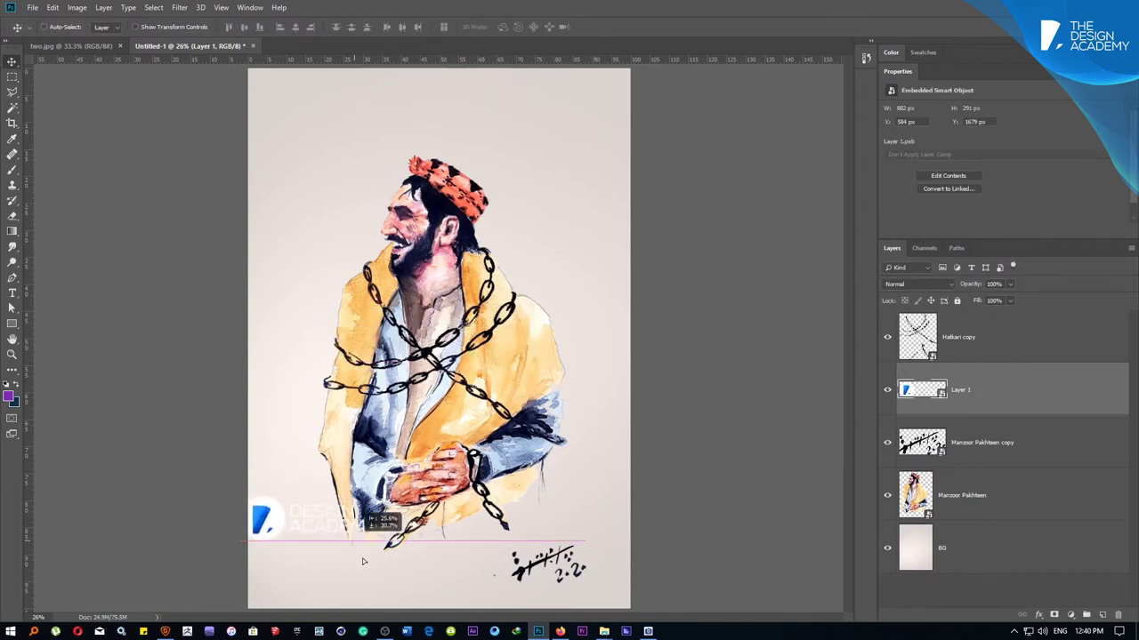
{"action": "left_click_drag", "start_coordinate": [446, 372], "coordinate": [381, 589]}
Darken the logo's DESIGN ACADEMY lettering to dark grey with Hue/Saturation lightness.
{"action": "double_click", "coordinate": [914, 390]}
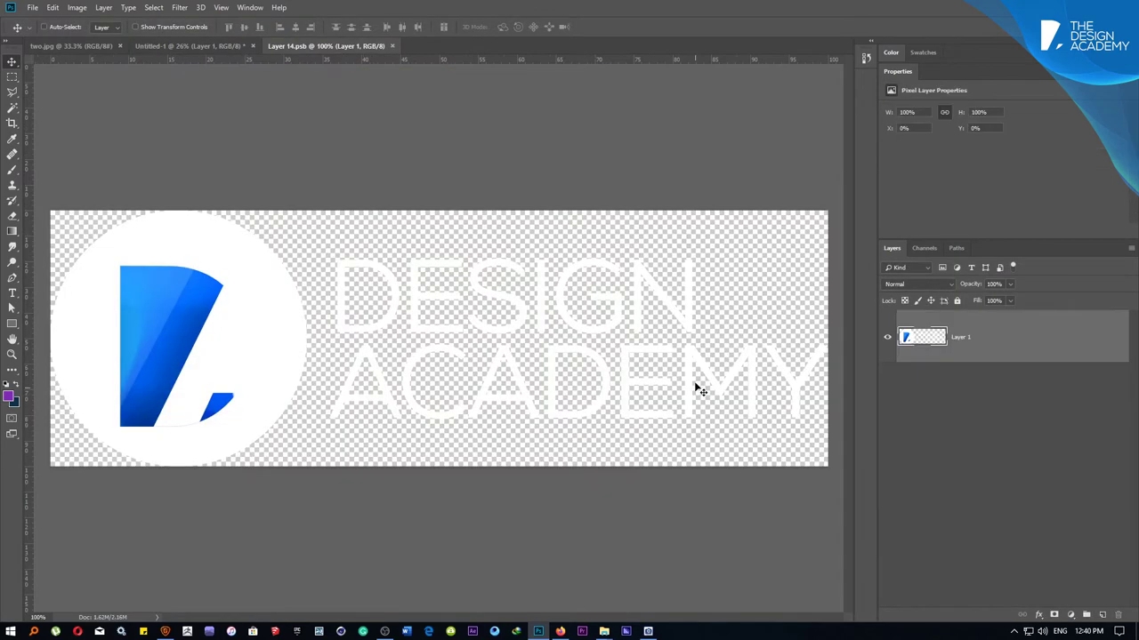
{"action": "key", "text": "m"}
{"action": "left_click_drag", "start_coordinate": [332, 214], "coordinate": [941, 530]}
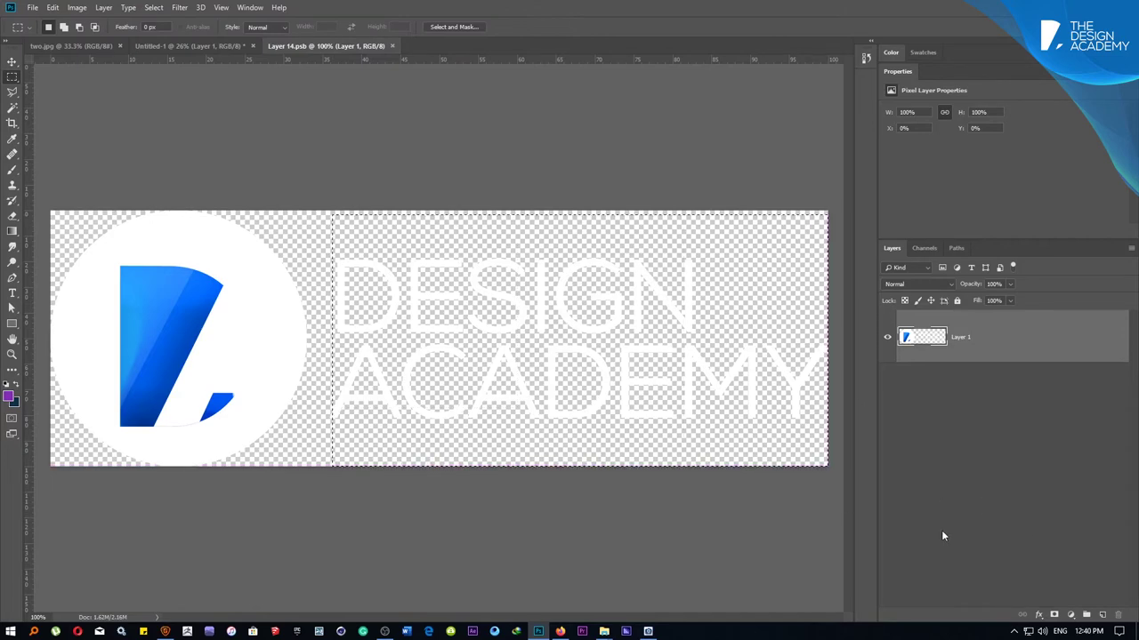
{"action": "key", "text": "ctrl+u"}
{"action": "left_click_drag", "start_coordinate": [797, 511], "coordinate": [749, 513]}
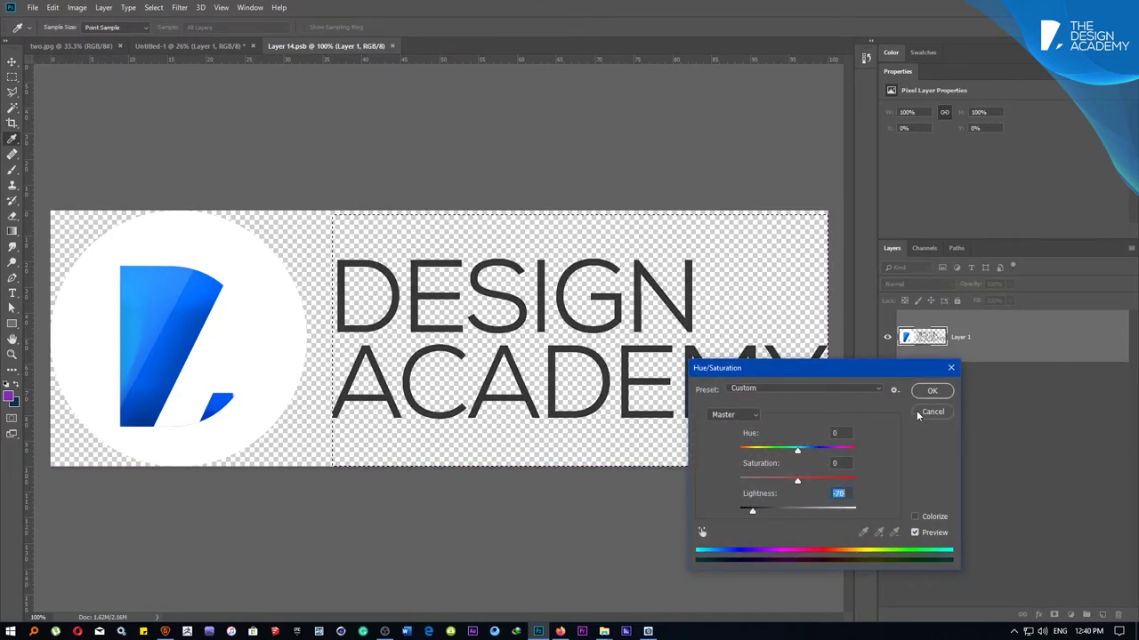
{"action": "key", "text": "Return"}
Save the recoloured Layer 14.psb back into the poster and begin scaling the logo.
{"action": "key", "text": "ctrl+w"}
{"action": "left_click", "coordinate": [530, 237]}
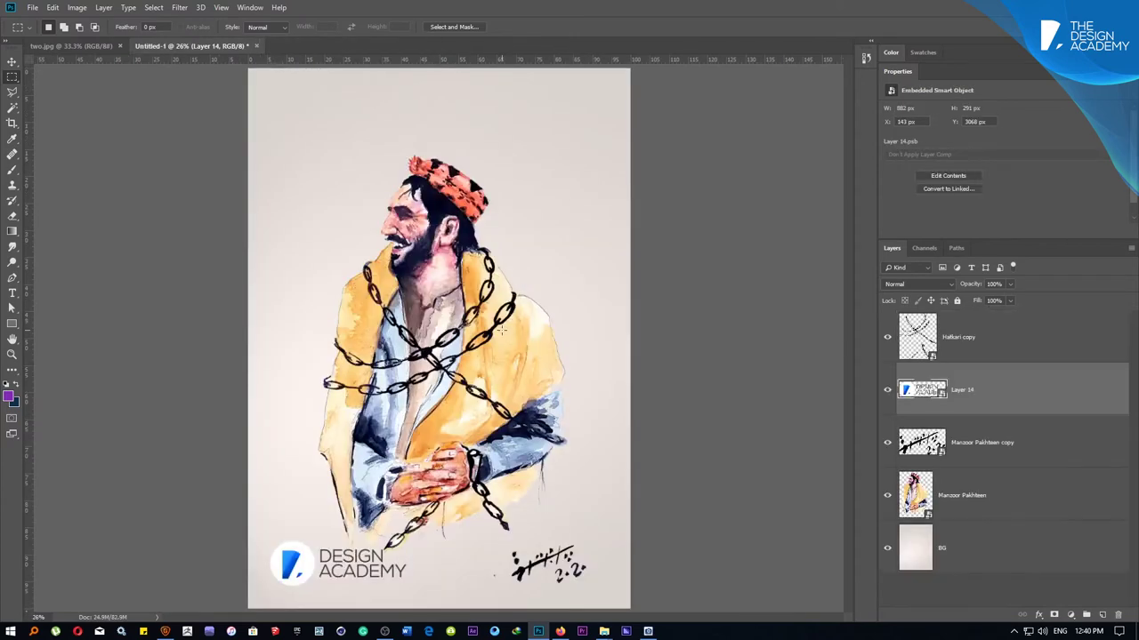
{"action": "scroll", "coordinate": [447, 400], "scroll_direction": "down", "scroll_amount": 1}
{"action": "key", "text": "ctrl+t"}
Shrink the Design Academy logo to about 45% (593 x 196 px) and commit it.
{"action": "left_click_drag", "start_coordinate": [406, 522], "coordinate": [372, 534]}
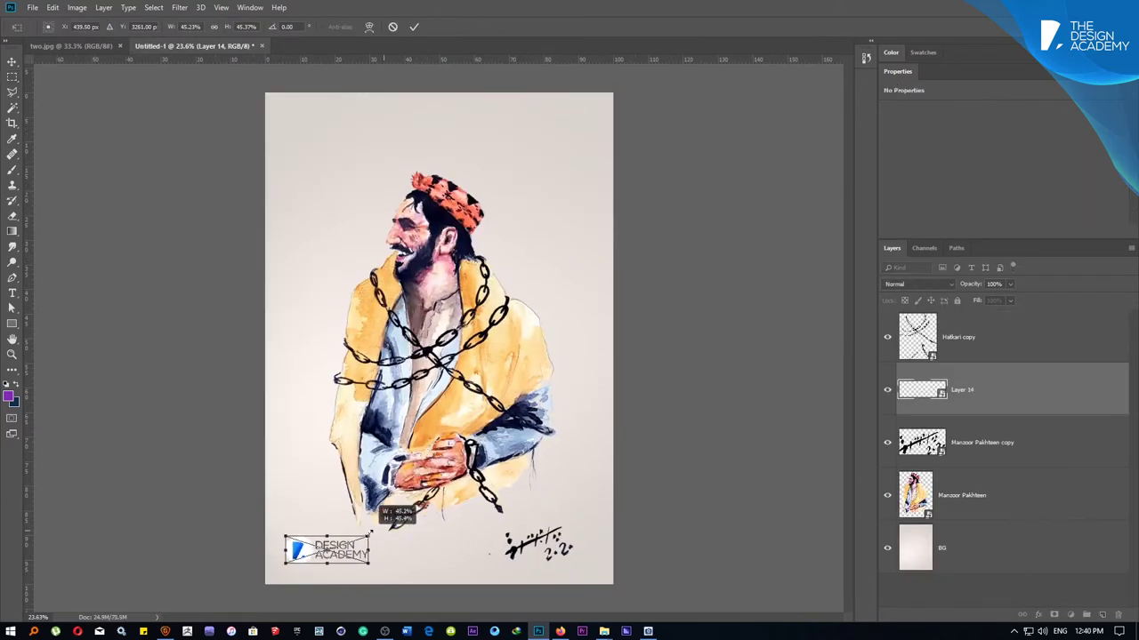
{"action": "key", "text": "Return"}
{"action": "scroll", "coordinate": [428, 293], "scroll_direction": "down", "scroll_amount": 2}
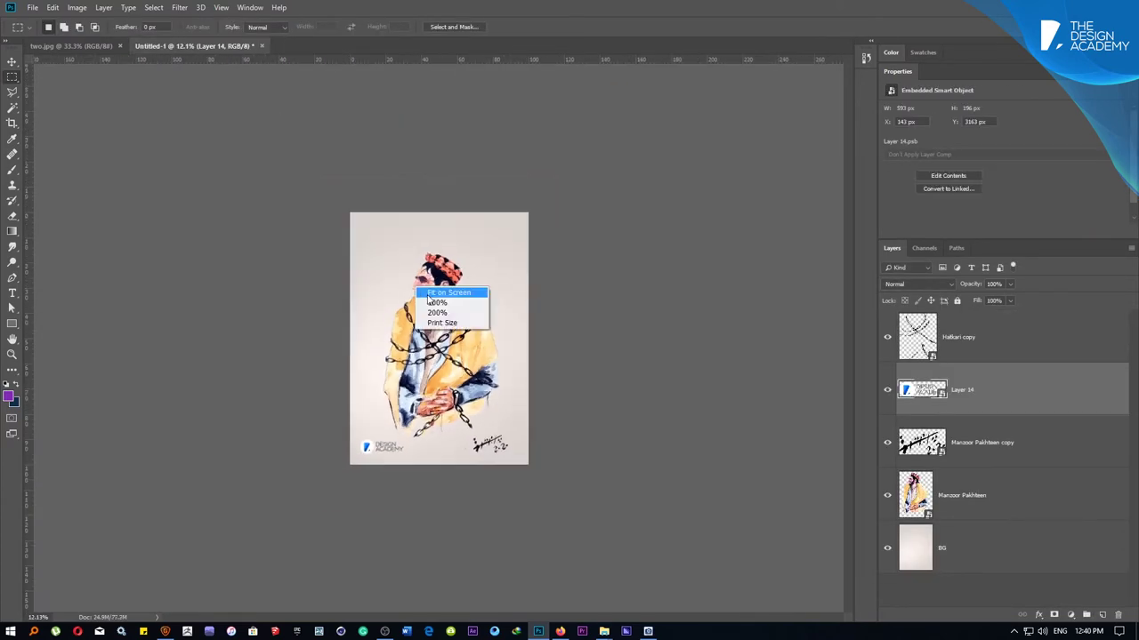
{"action": "scroll", "coordinate": [428, 293], "scroll_direction": "up", "scroll_amount": 3}
Nudge the signature slightly up and to the right near the bottom edge.
{"action": "key", "text": "v"}
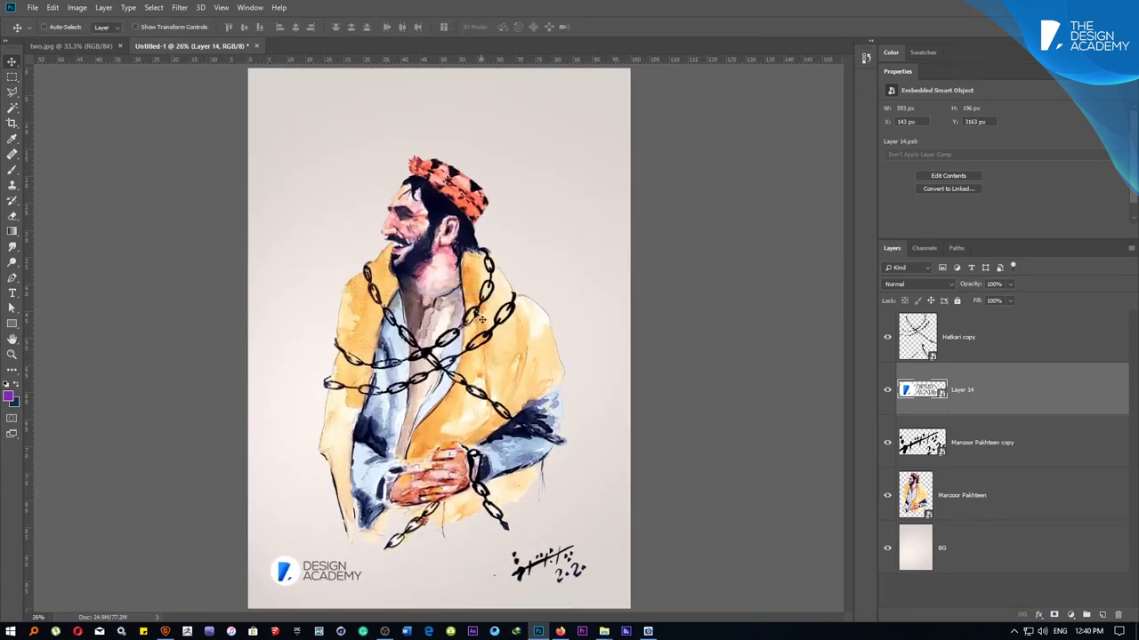
{"action": "scroll", "coordinate": [499, 576], "scroll_direction": "up", "scroll_amount": 5}
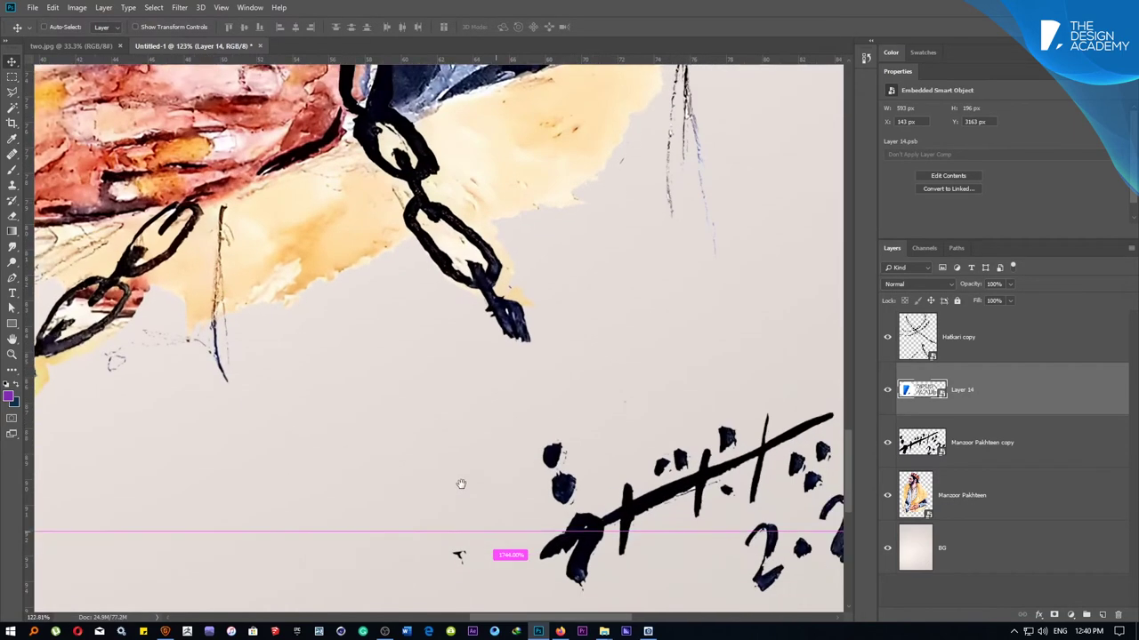
{"action": "mouse_move", "coordinate": [578, 485]}
{"action": "left_mouse_down"}
{"action": "mouse_move", "coordinate": [616, 523]}
{"action": "mouse_move", "coordinate": [634, 505]}
{"action": "left_mouse_up"}
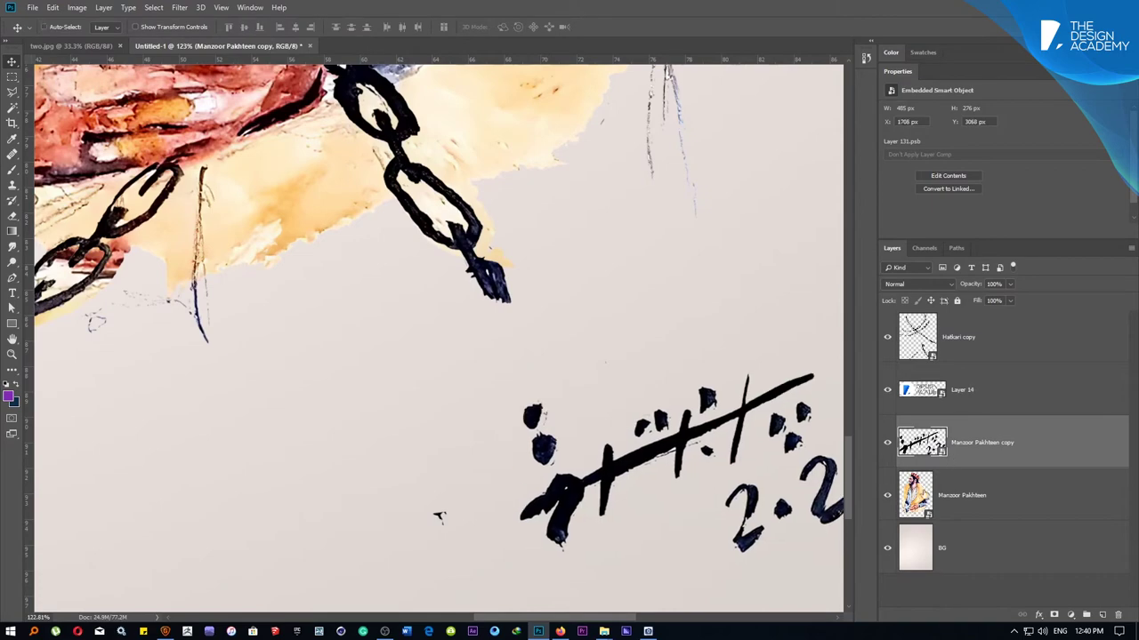
Erase the stray mark near the portrait's base in Layer 13.psb and save it back.
{"action": "left_click", "coordinate": [920, 494]}
{"action": "double_click", "coordinate": [439, 514]}
{"action": "key", "text": "e"}
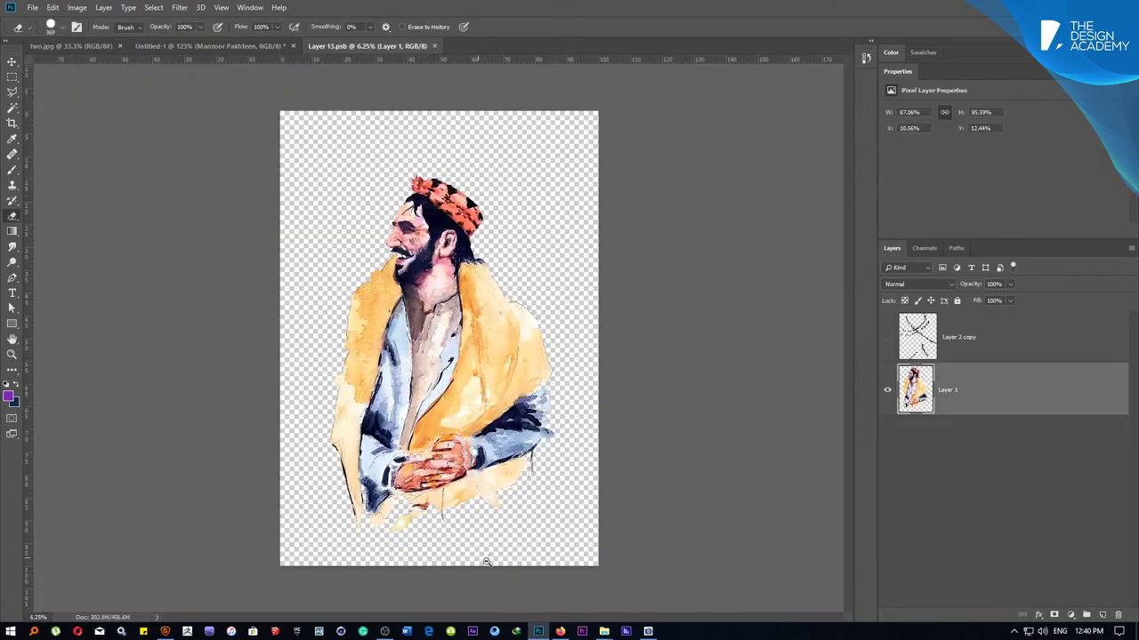
{"action": "scroll", "coordinate": [483, 554], "scroll_direction": "up", "scroll_amount": 3}
{"action": "left_click", "coordinate": [429, 488]}
{"action": "key", "text": "ctrl+w"}
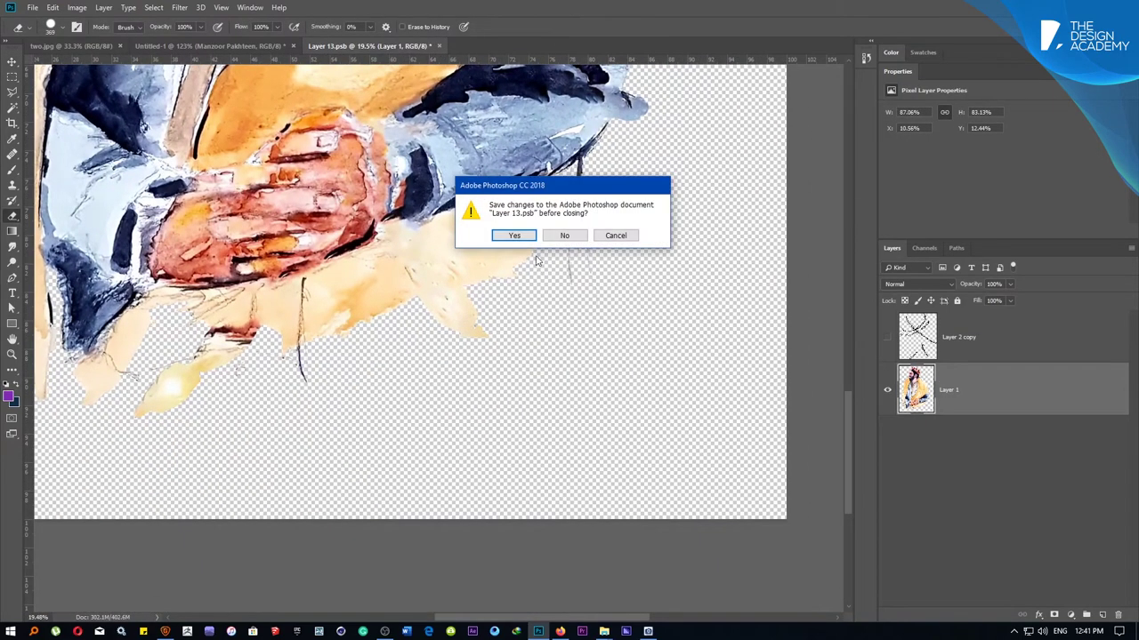
{"action": "left_click", "coordinate": [523, 240]}
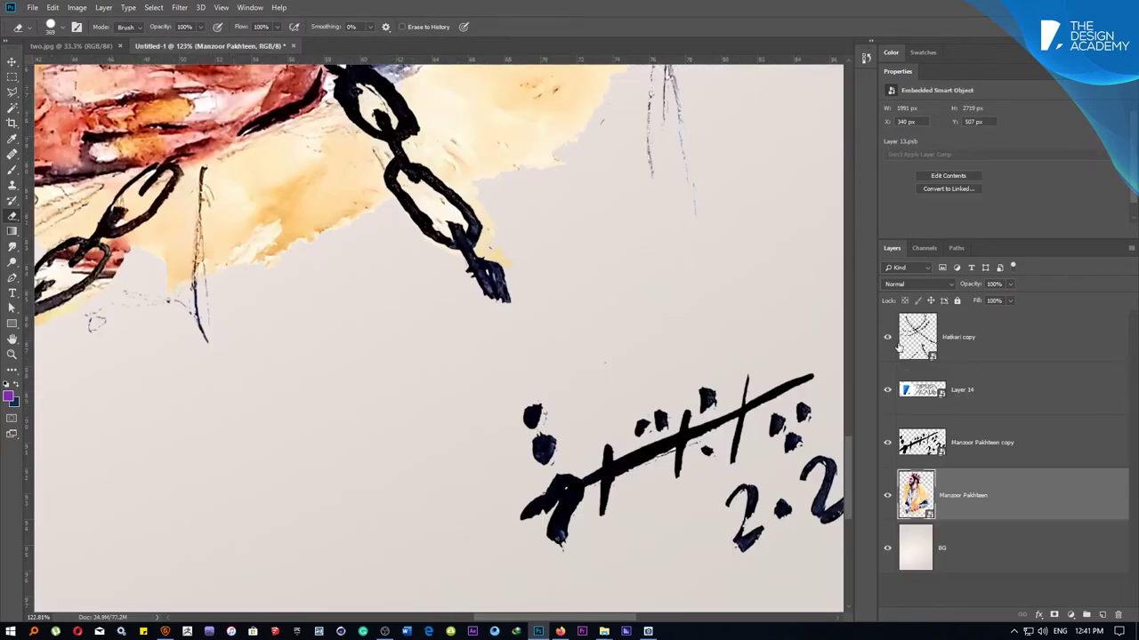
Fit the poster on screen and rename the logo layer to Design Academy Logo.
{"action": "right_click", "coordinate": [489, 325]}
{"action": "left_click", "coordinate": [511, 329]}
{"action": "double_click", "coordinate": [962, 390]}
{"action": "type", "text": "Design Academy Logo"}
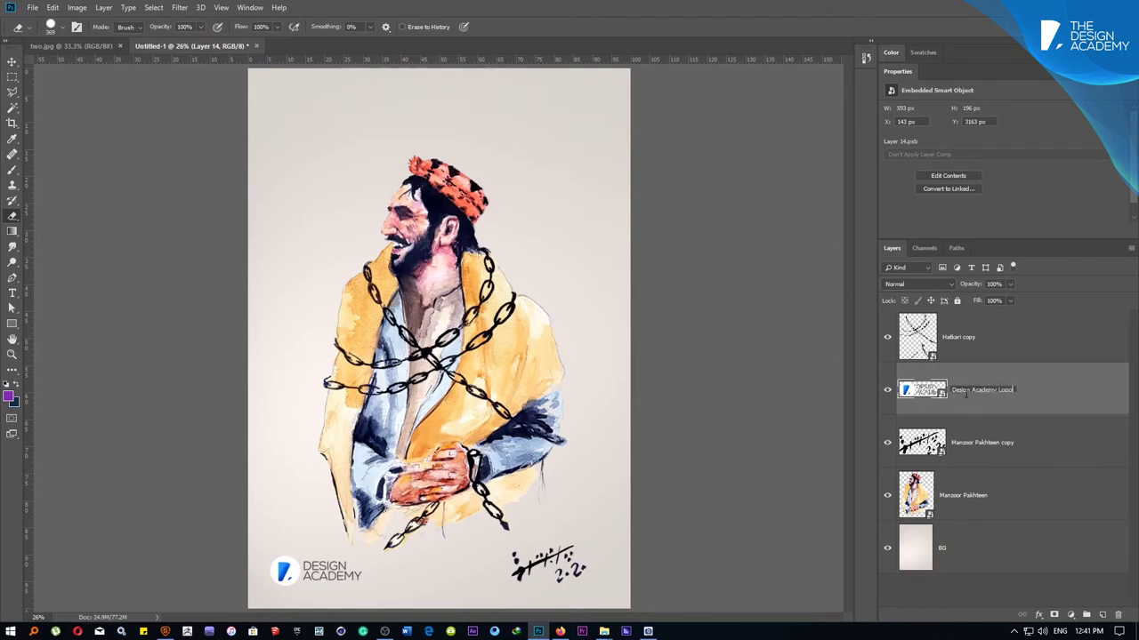
{"action": "key", "text": "Return"}
Rename the signature layer to Pakhto Logo.
{"action": "left_click", "coordinate": [957, 500]}
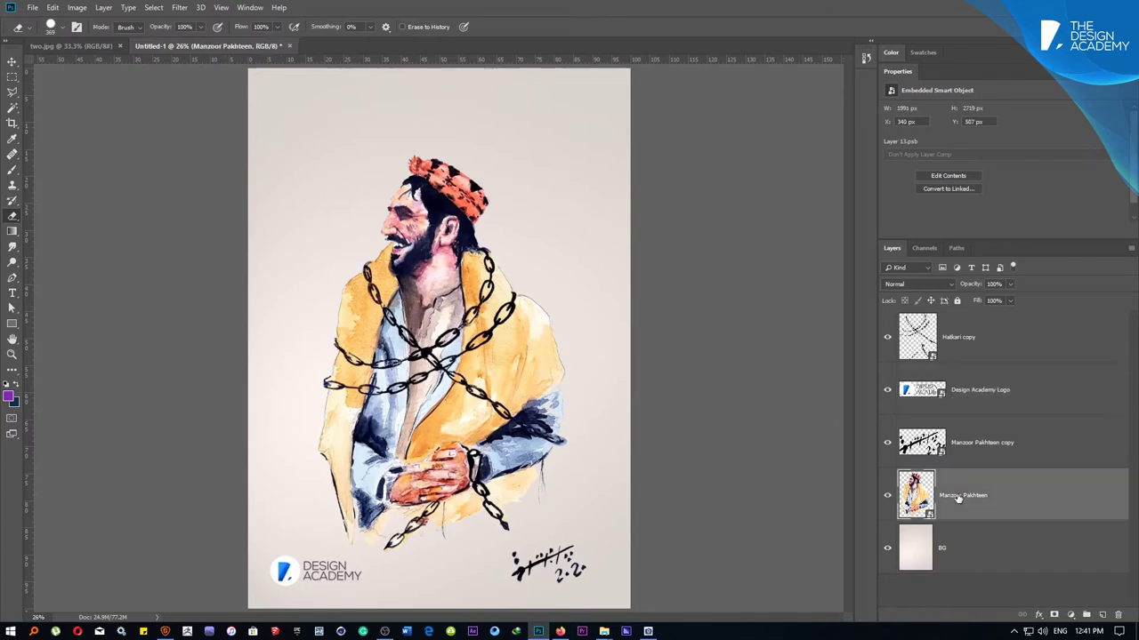
{"action": "double_click", "coordinate": [975, 444]}
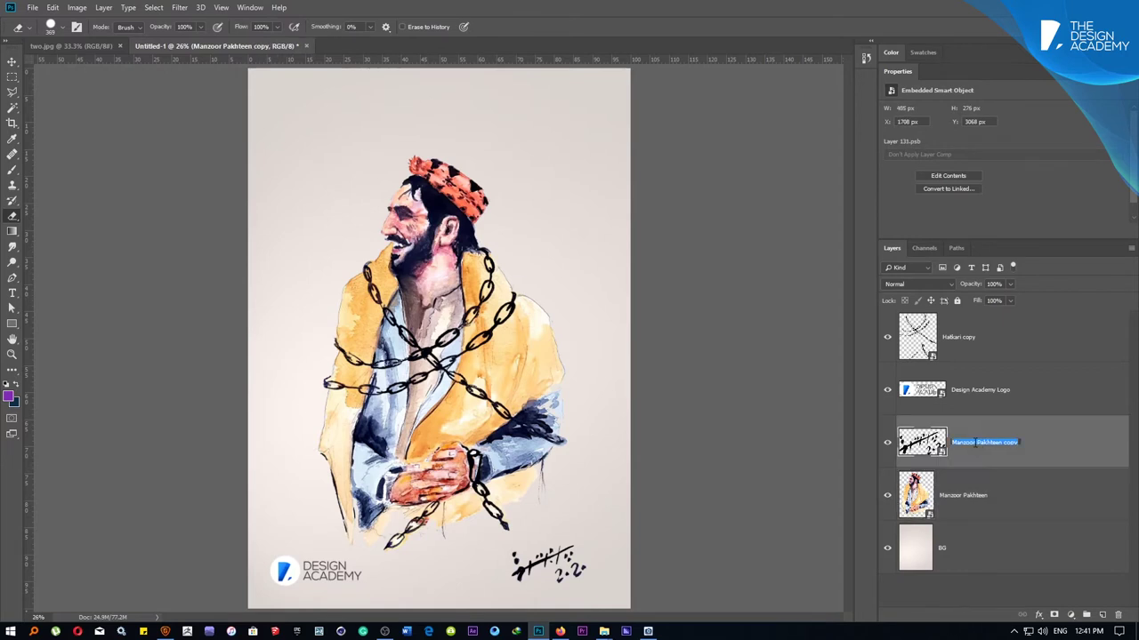
{"action": "type", "text": "Pakhto Lo"}
{"action": "type", "text": "go"}
{"action": "key", "text": "Return"}
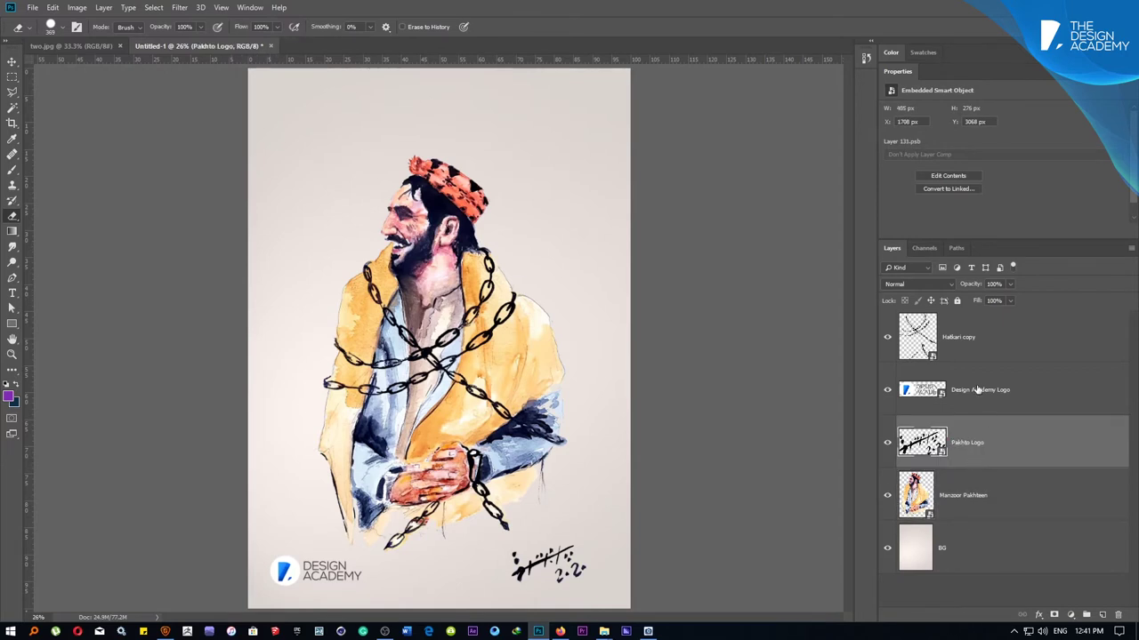
Move the Manzoor Pakhteen portrait layer up above both logo layers.
{"action": "left_click_drag", "start_coordinate": [960, 490], "coordinate": [951, 370]}
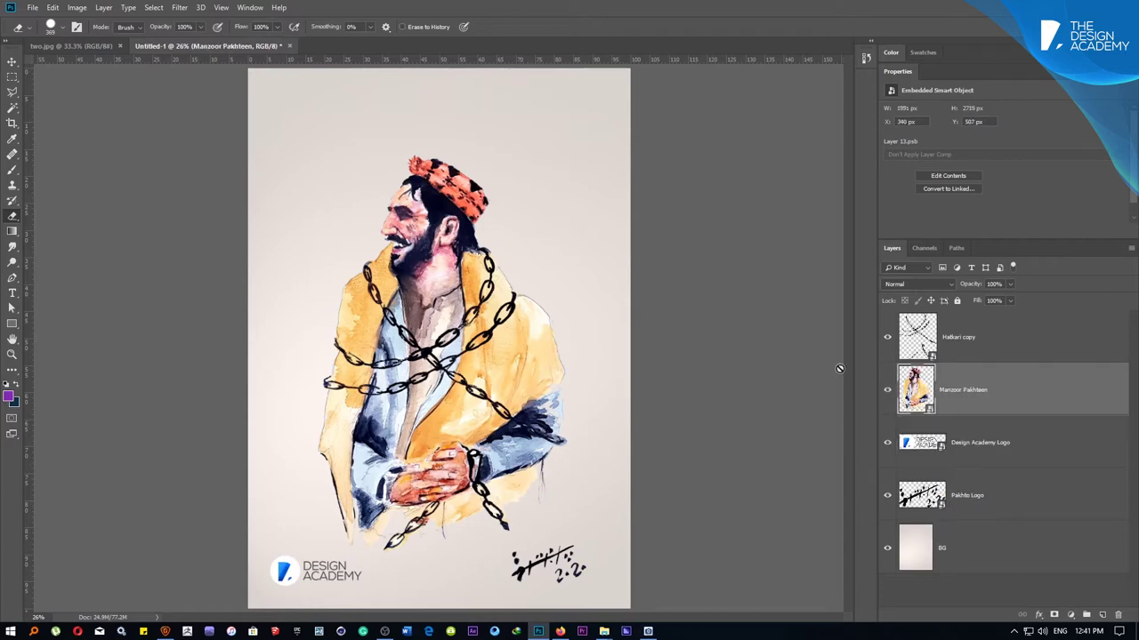
{"action": "right_click", "coordinate": [461, 326]}
{"action": "key", "text": "Escape"}
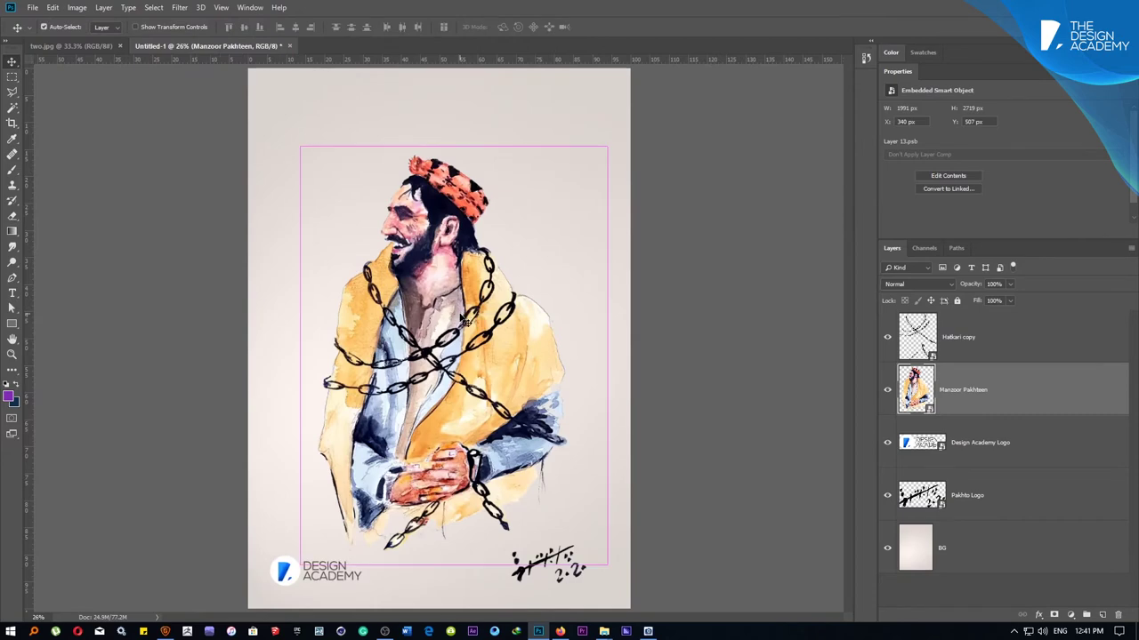
Start saving the poster as a new file in D:\Allkhanan\Design Academy.
{"action": "key", "text": "ctrl+s"}
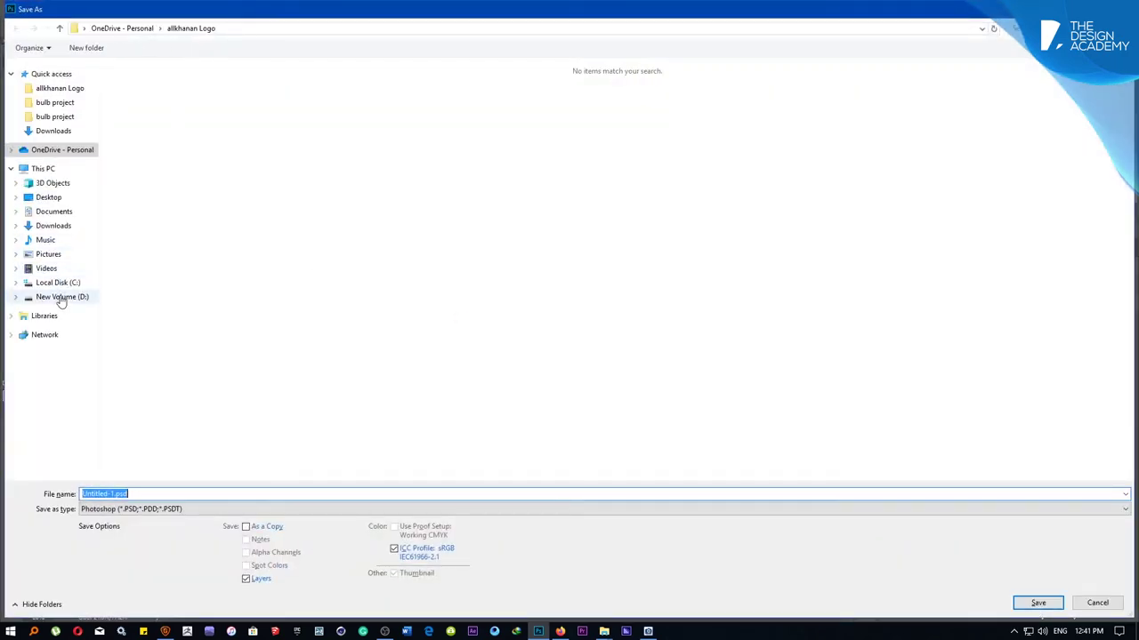
{"action": "left_click", "coordinate": [58, 297]}
{"action": "double_click", "coordinate": [498, 172]}
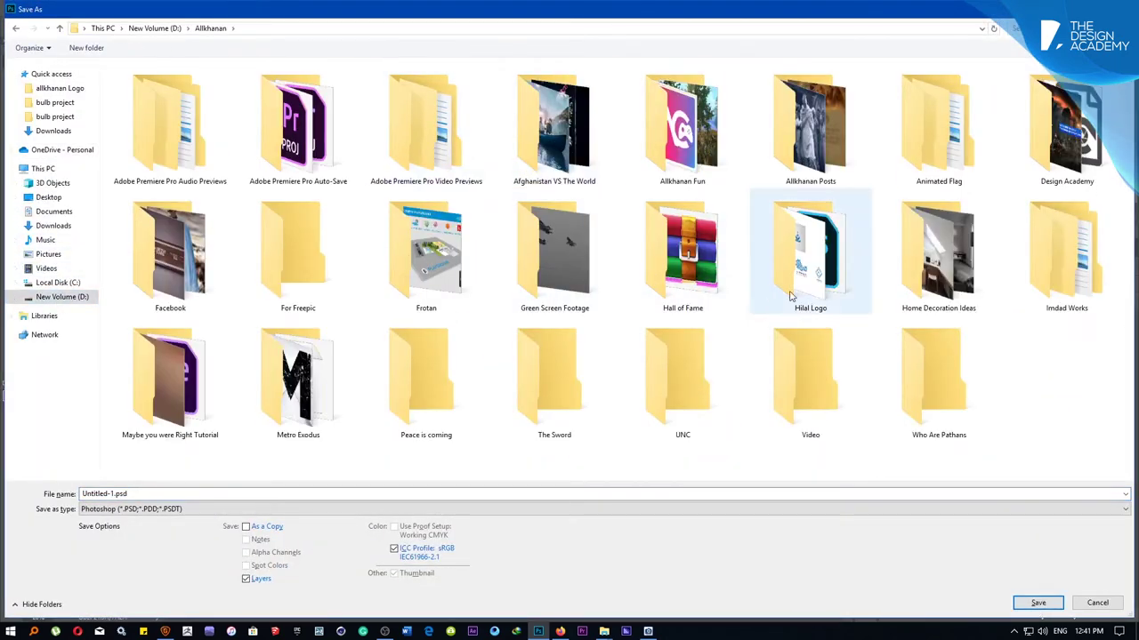
{"action": "double_click", "coordinate": [1032, 155]}
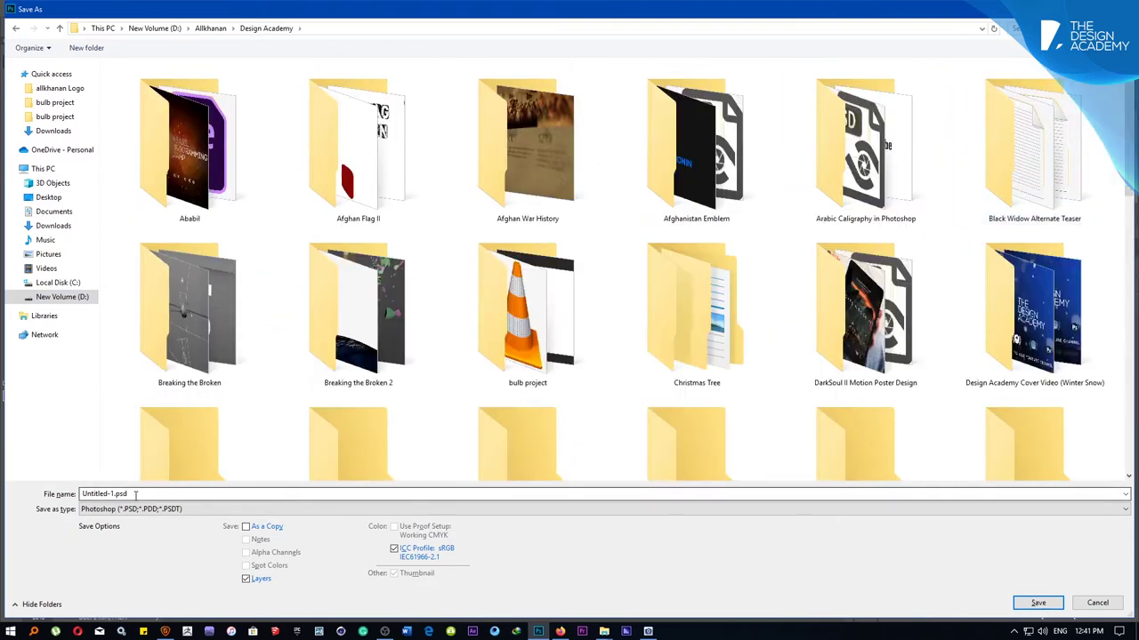
Create and open a new folder named Release Manzoor Pashteen.
{"action": "left_click", "coordinate": [85, 46]}
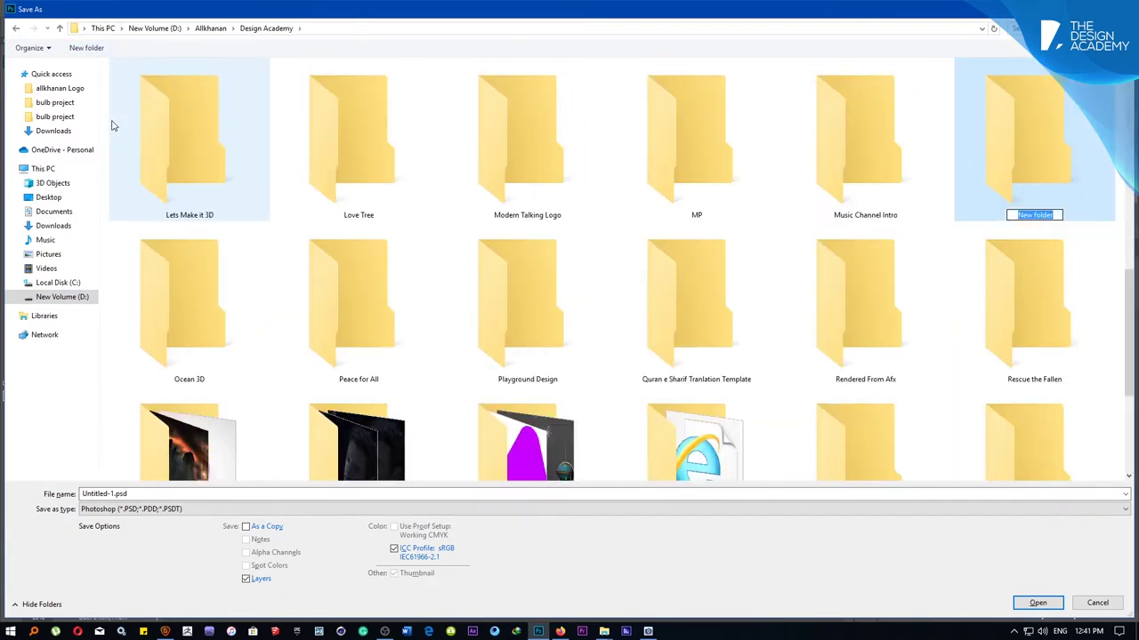
{"action": "type", "text": "Rela"}
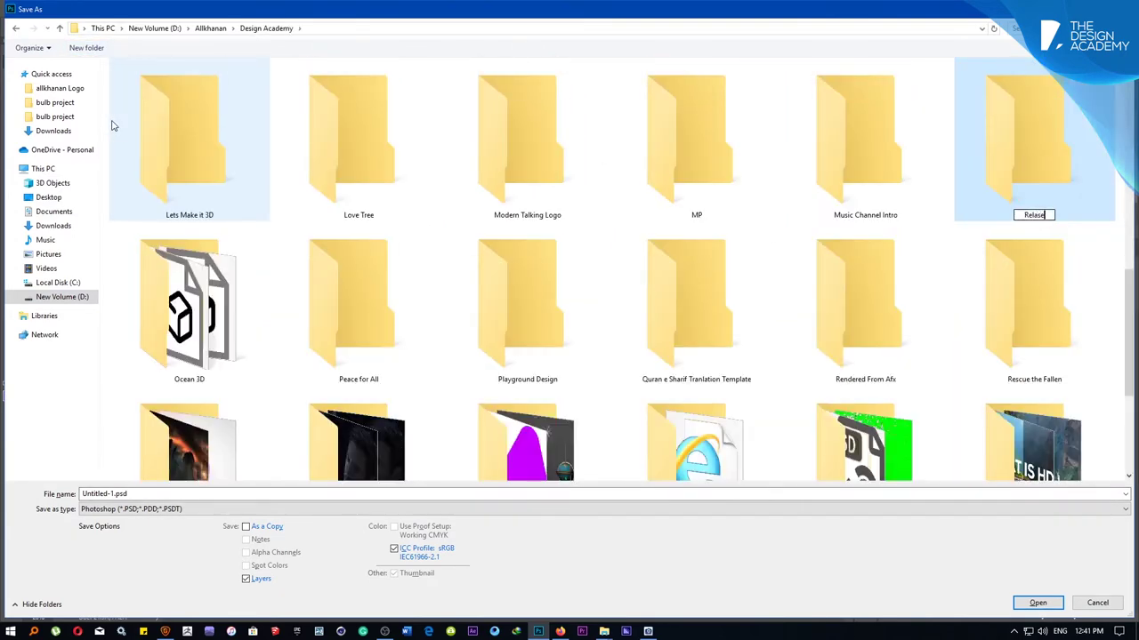
{"action": "key", "text": "BackSpace"}
{"action": "type", "text": "ease M"}
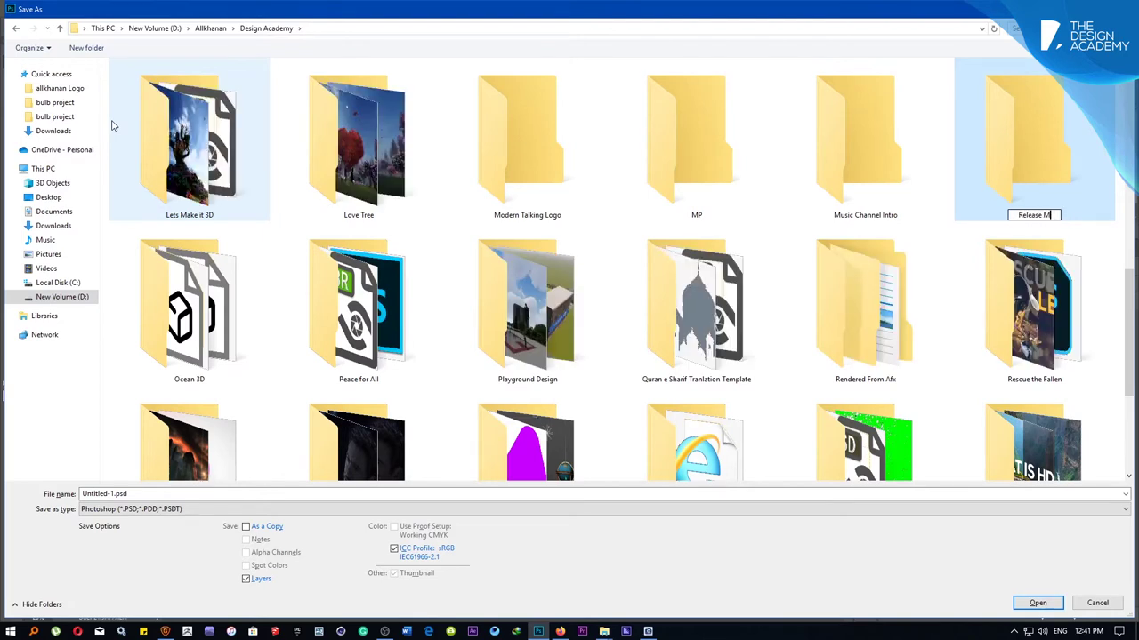
{"action": "type", "text": "anzoor Pas"}
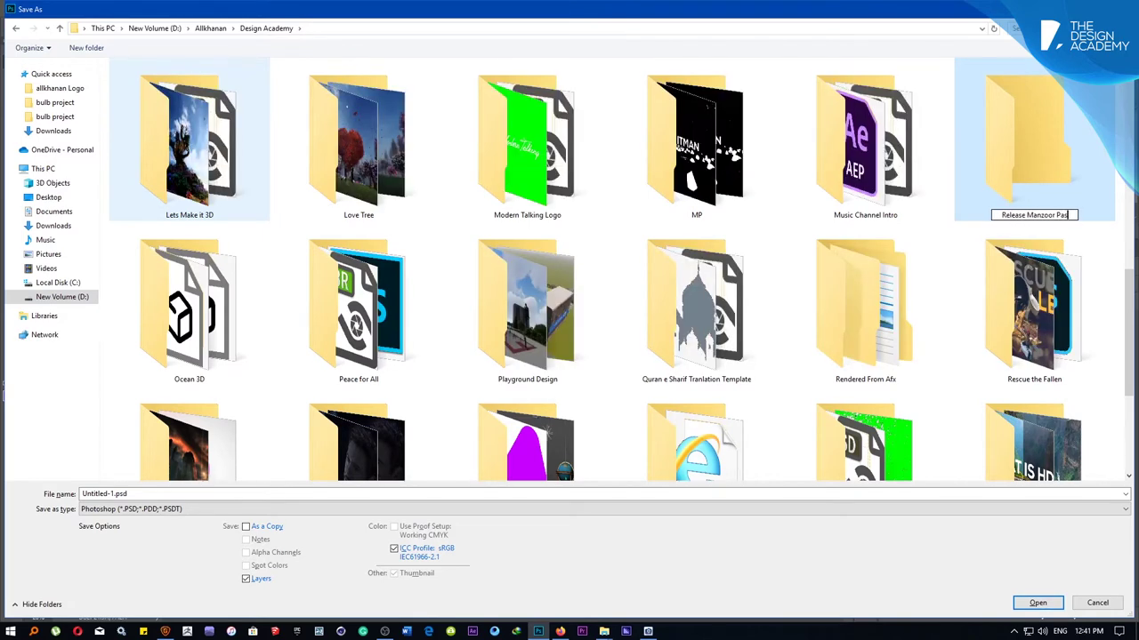
{"action": "type", "text": "htoen"}
{"action": "key", "text": "Return"}
{"action": "key", "text": "Return"}
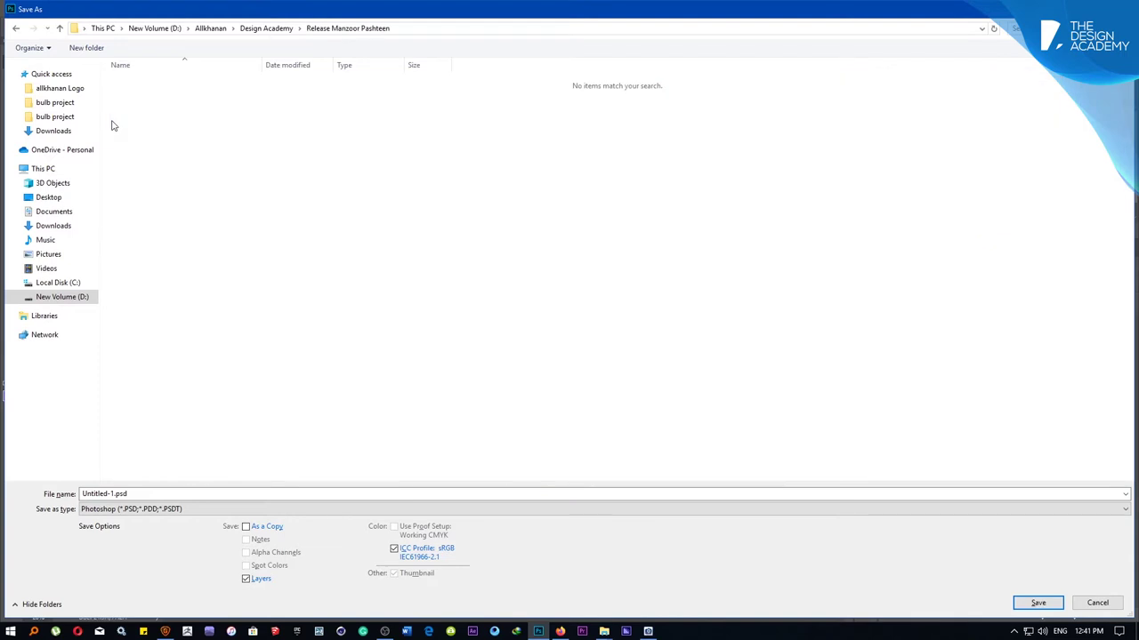
Save the poster there as Release Manzoor Pashteen.psd.
{"action": "double_click", "coordinate": [134, 493]}
{"action": "type", "text": "Release Manzoor Pashteen"}
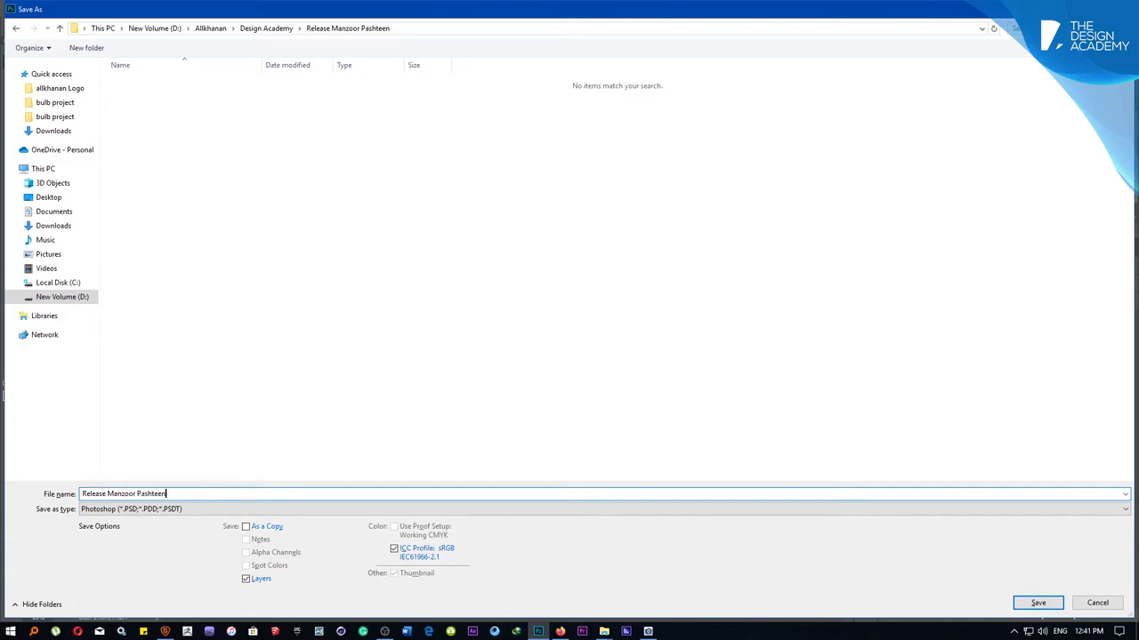
{"action": "key", "text": "Return"}
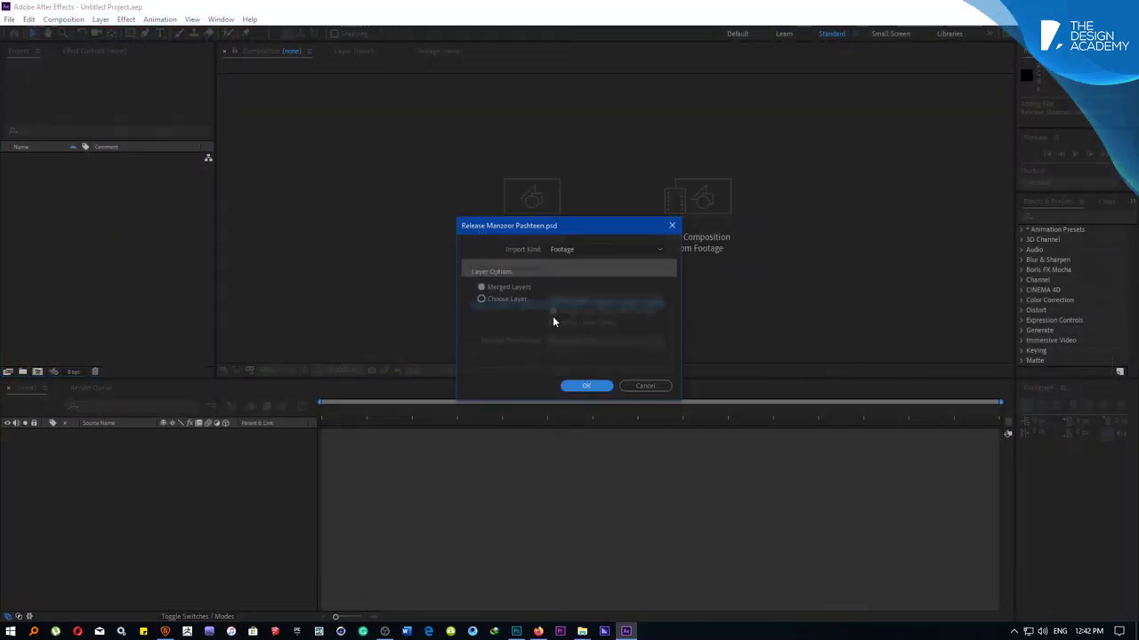
Import the PSD into After Effects as Composition - Retain Layer Sizes.
{"action": "left_click", "coordinate": [579, 252]}
{"action": "left_click", "coordinate": [579, 273]}
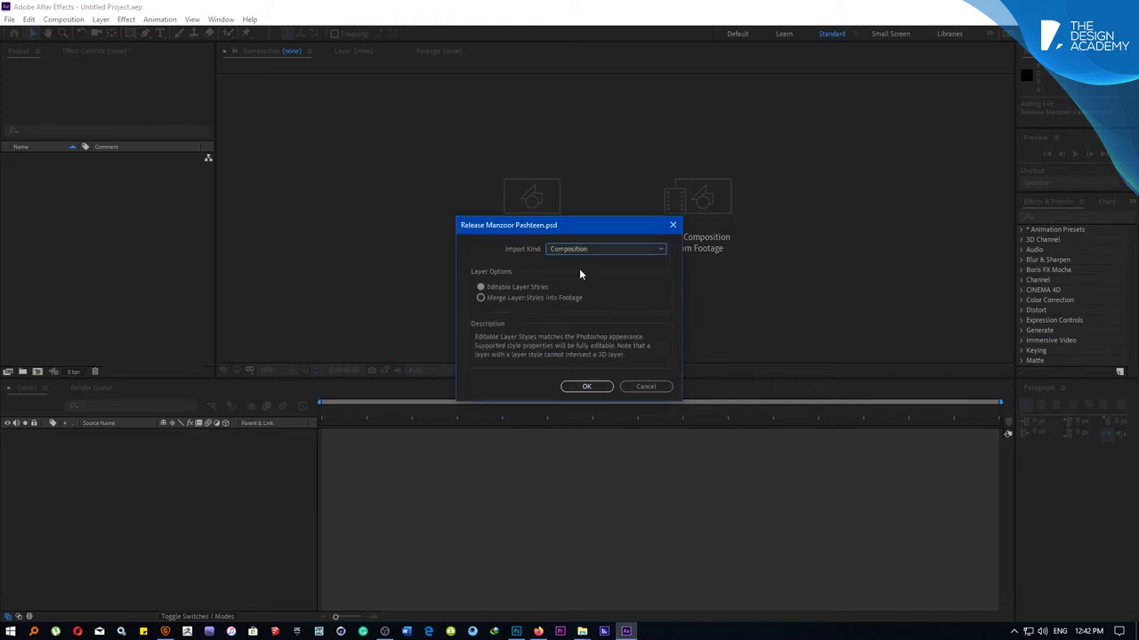
{"action": "left_click", "coordinate": [580, 252]}
{"action": "left_click", "coordinate": [610, 287]}
{"action": "left_click", "coordinate": [587, 386]}
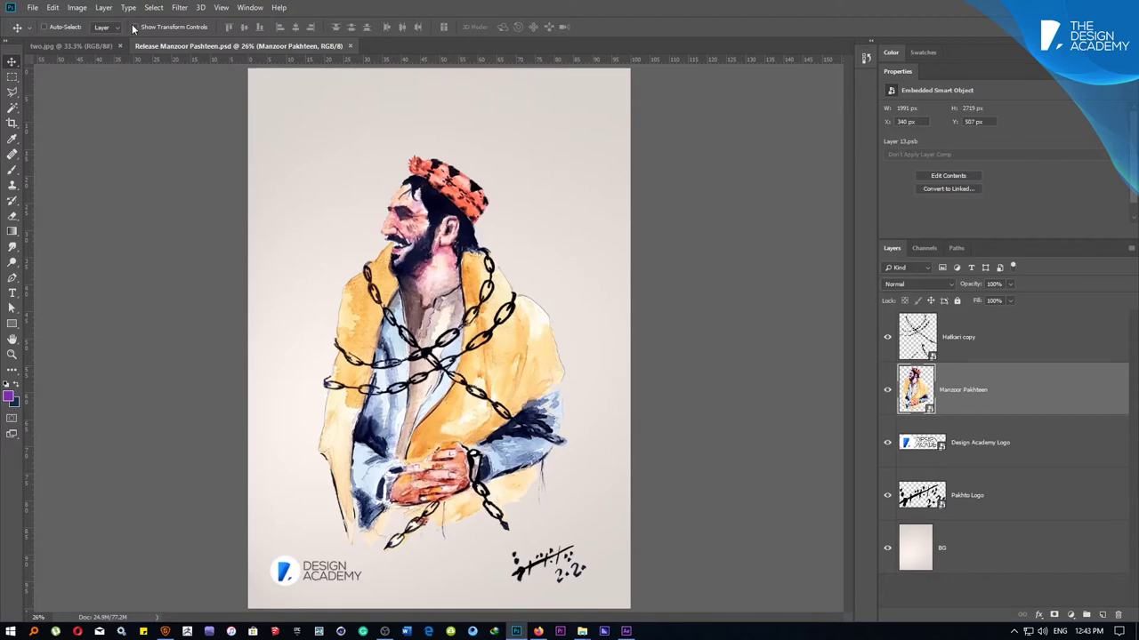
{"action": "left_click", "coordinate": [77, 7]}
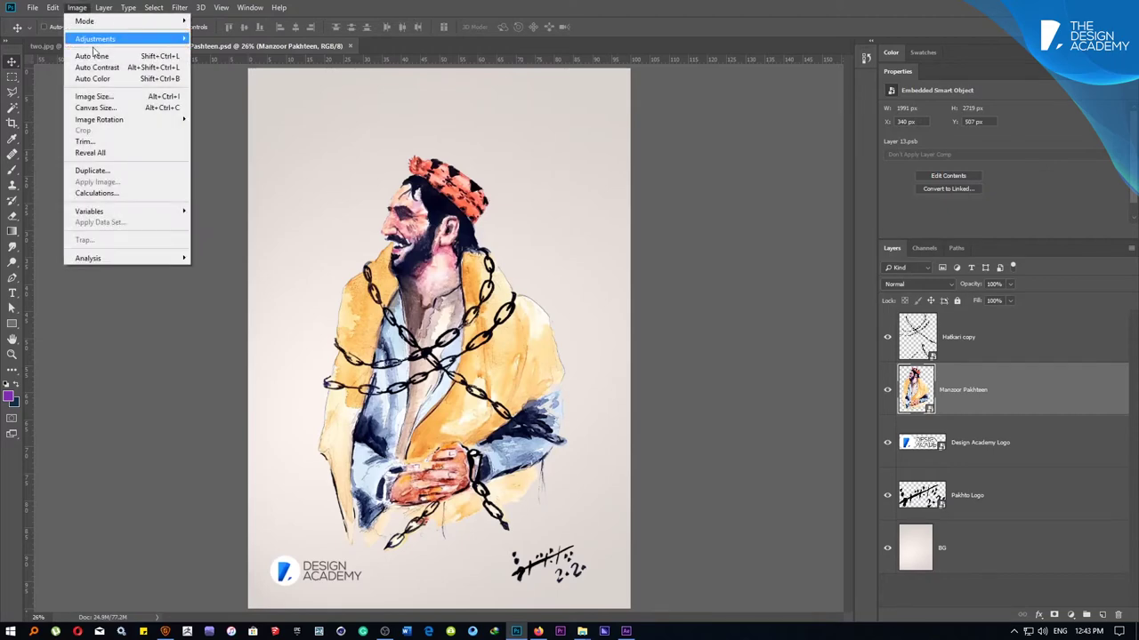
Reduce the poster's image height to 1920 px.
{"action": "left_click", "coordinate": [89, 96]}
{"action": "left_click", "coordinate": [647, 213]}
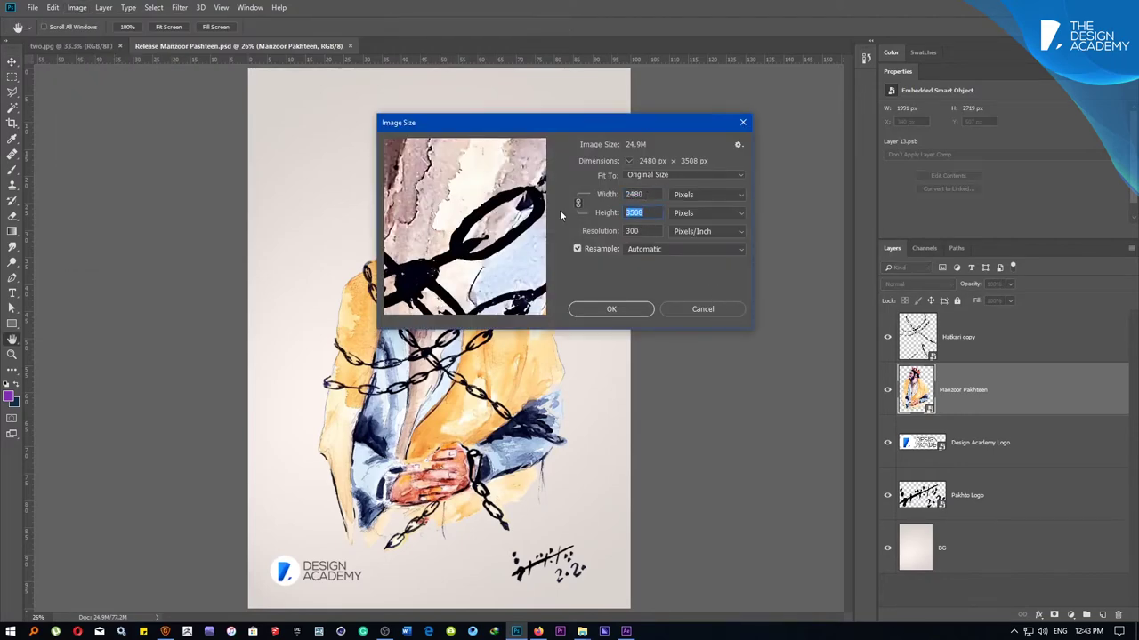
{"action": "type", "text": "1"}
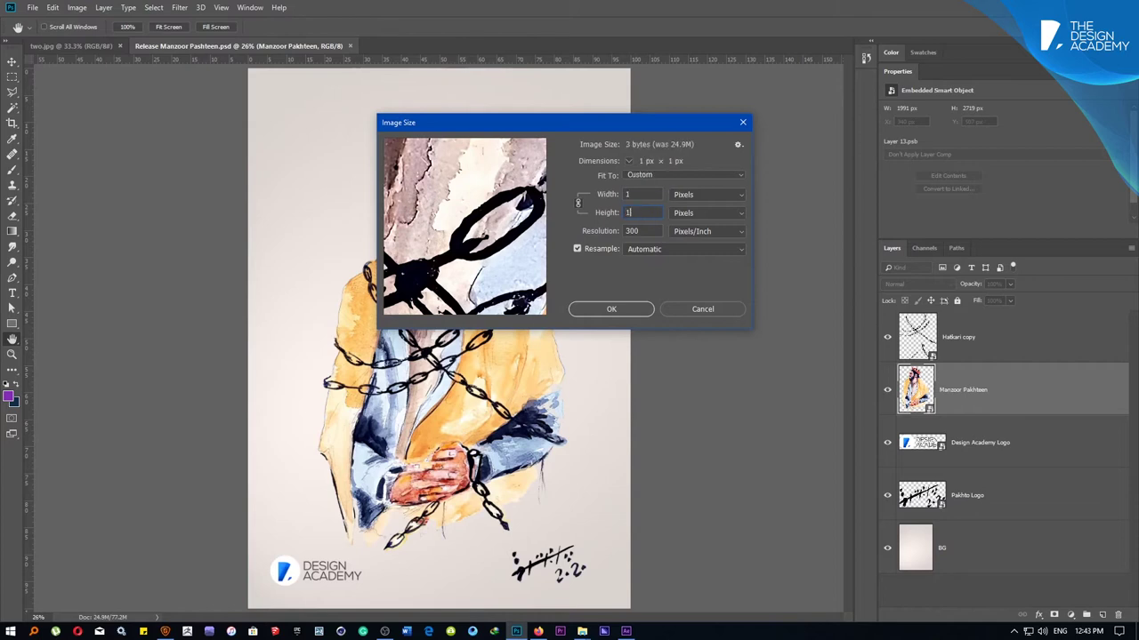
{"action": "type", "text": "920"}
{"action": "key", "text": "Return"}
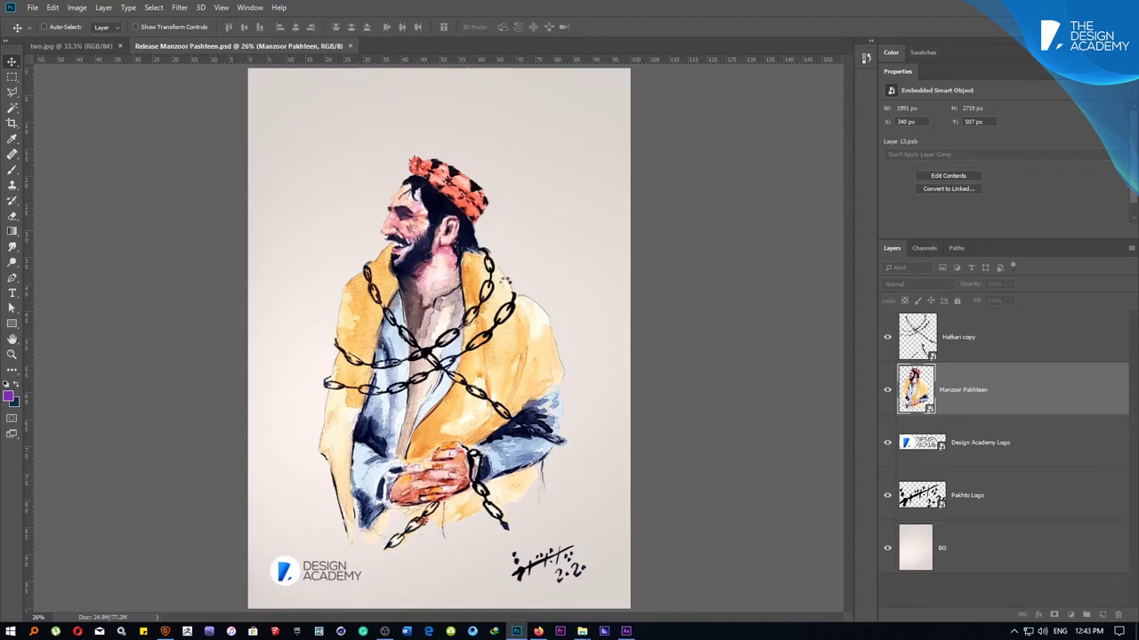
Save the smaller copy as For After Effect.psd and fit it on screen.
{"action": "key", "text": "ctrl+minus"}
{"action": "key", "text": "ctrl+minus"}
{"action": "key", "text": "ctrl+minus"}
{"action": "key", "text": "ctrl+shift+s"}
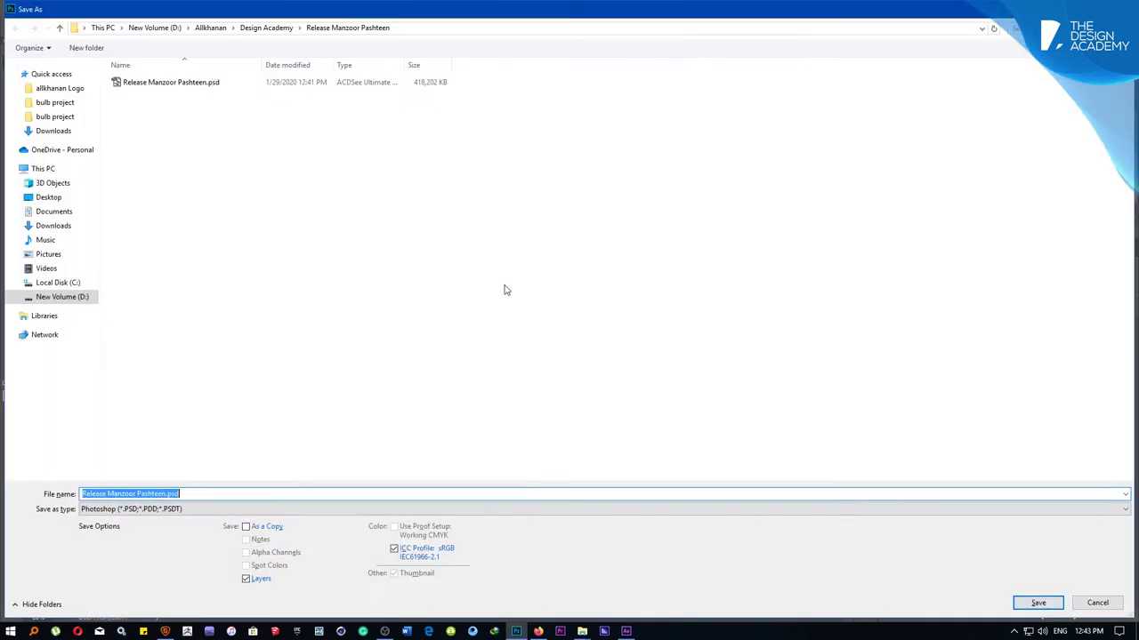
{"action": "type", "text": "For After Effec"}
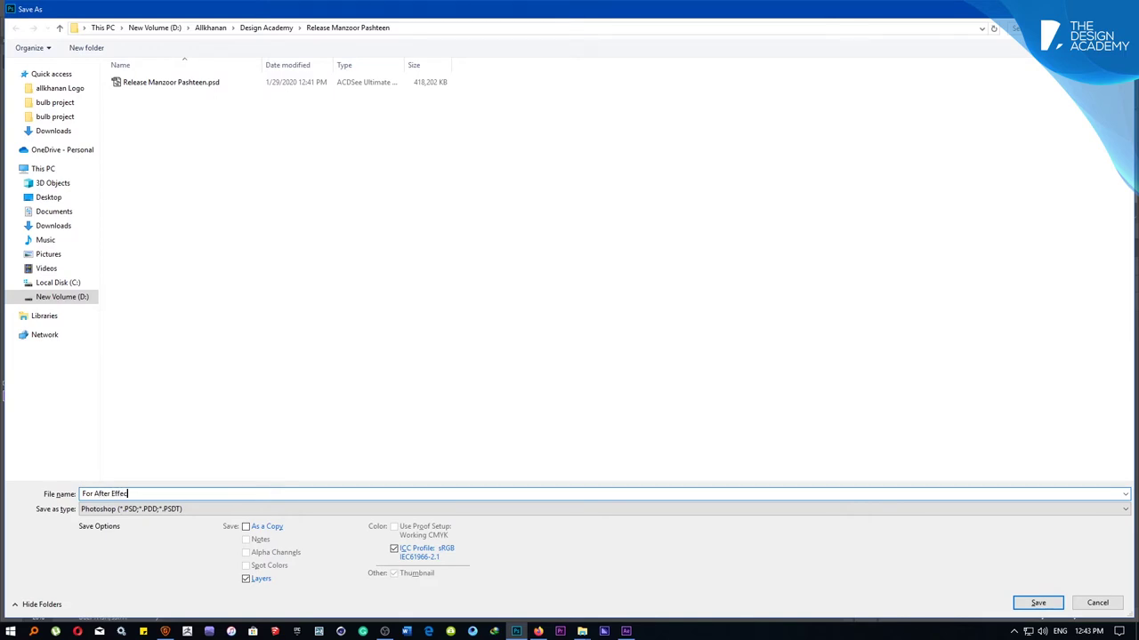
{"action": "type", "text": "t"}
{"action": "key", "text": "Return"}
{"action": "right_click", "coordinate": [454, 292]}
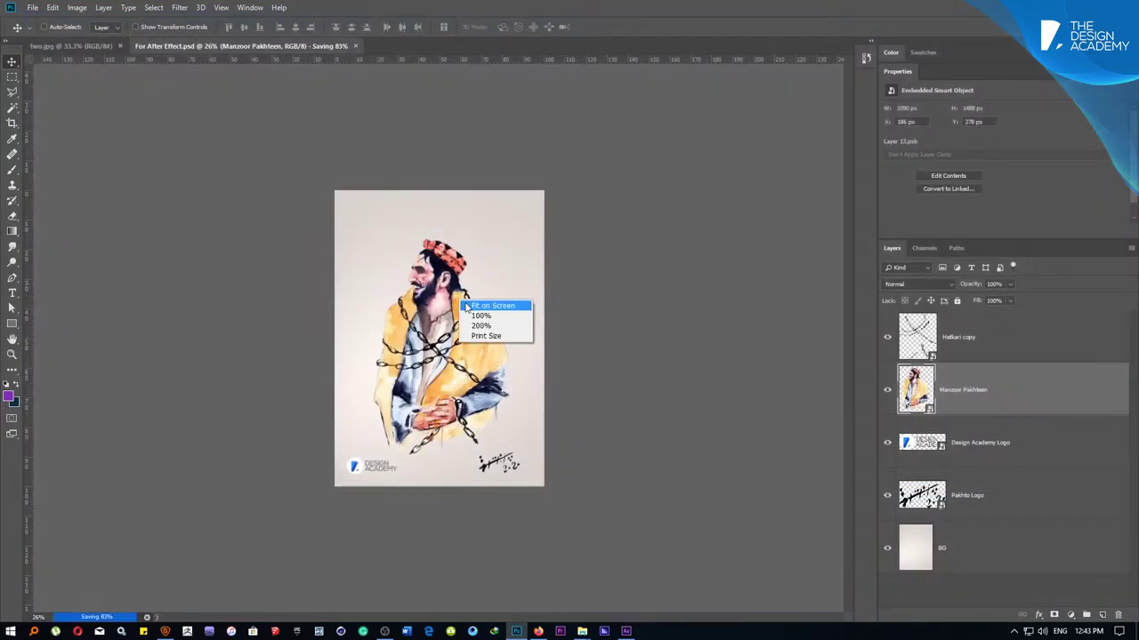
{"action": "left_click", "coordinate": [485, 307]}
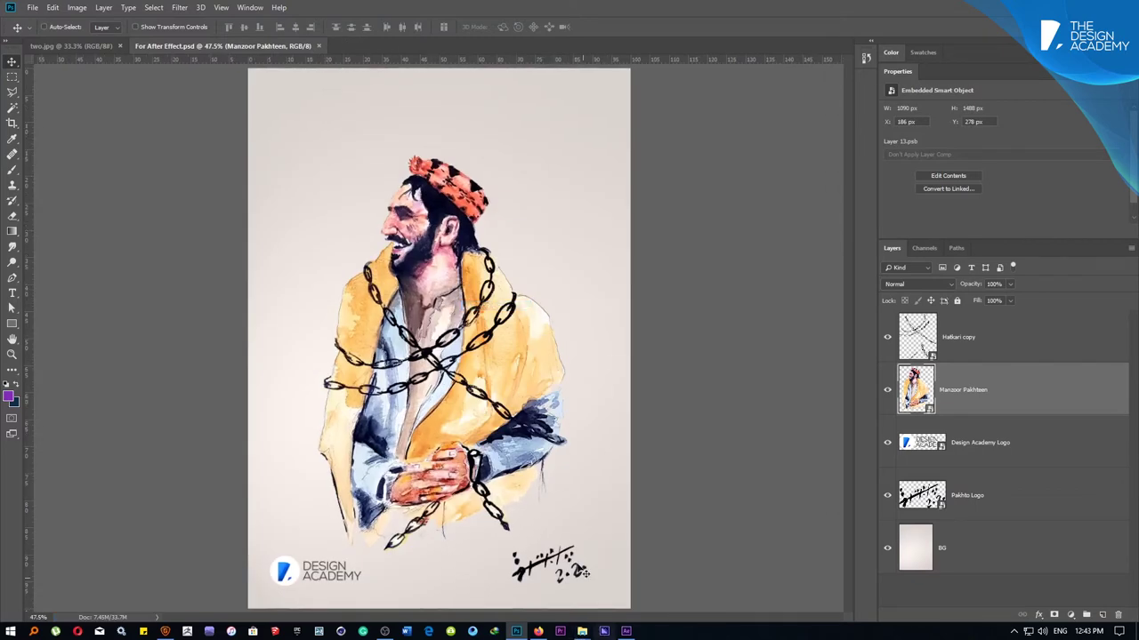
In the figure's smart object, delete Layer 2 copy and trim transparent edges.
{"action": "double_click", "coordinate": [915, 384]}
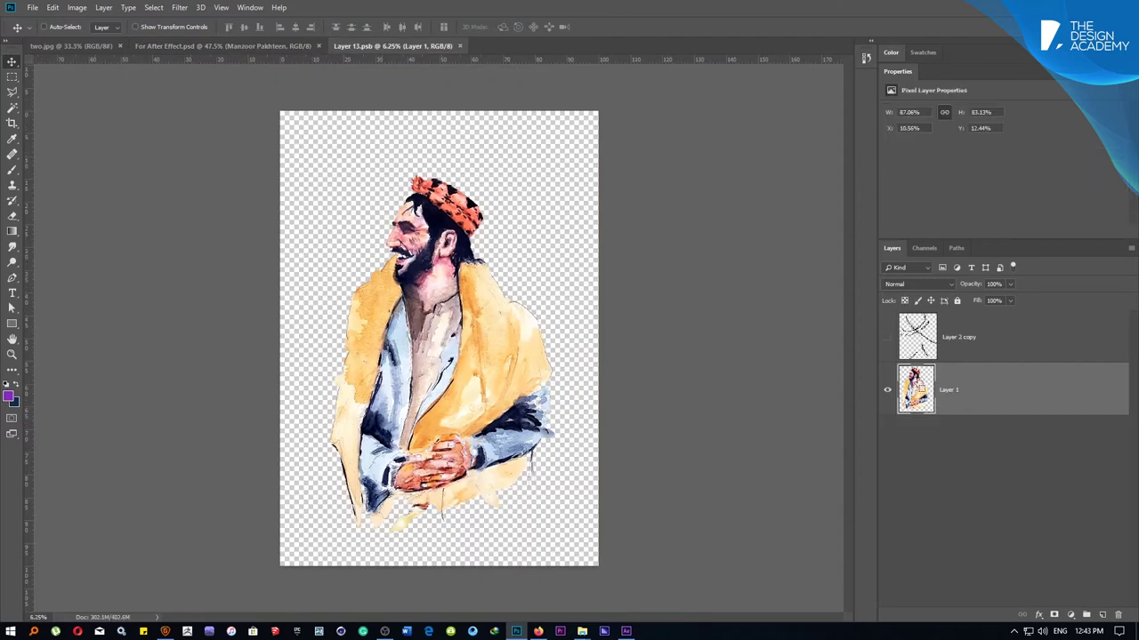
{"action": "key", "text": "ctrl+d"}
{"action": "left_click", "coordinate": [965, 343]}
{"action": "key", "text": "Delete"}
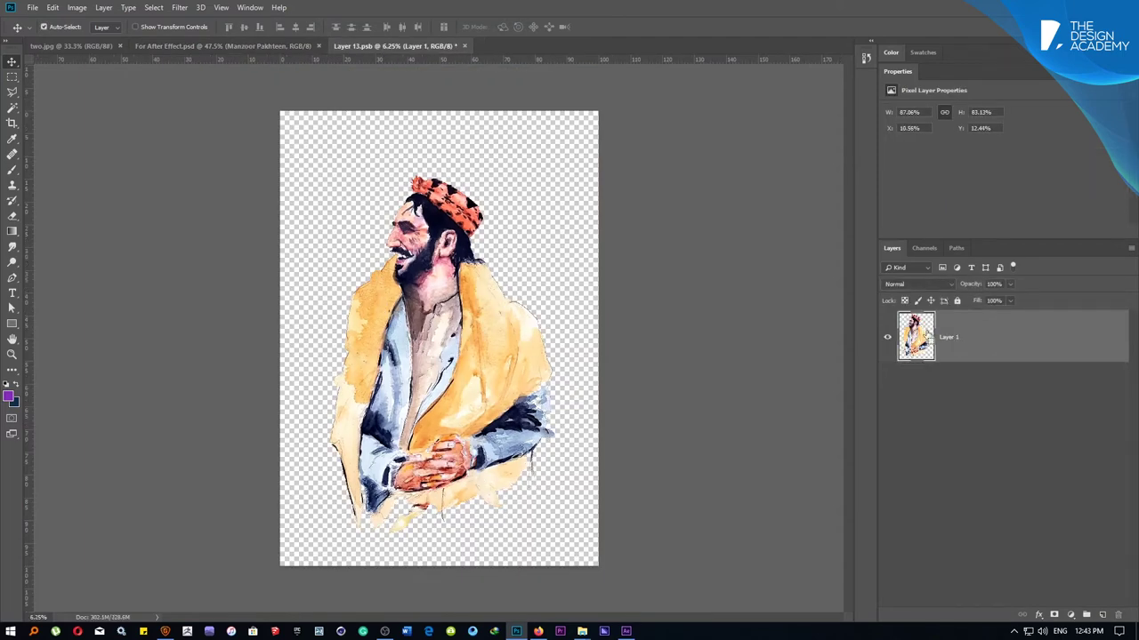
{"action": "key", "text": "c"}
{"action": "key", "text": "Return"}
{"action": "key", "text": "v"}
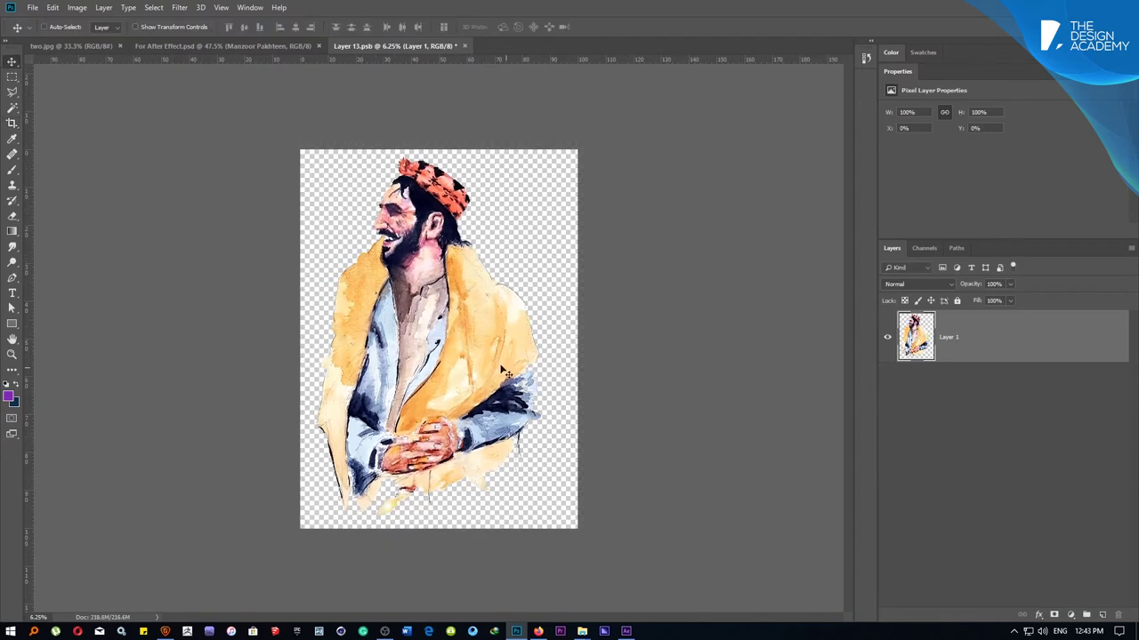
Crop Layer 13.psb tightly around the figure and save it.
{"action": "key", "text": "c"}
{"action": "left_click_drag", "start_coordinate": [577, 347], "coordinate": [560, 340]}
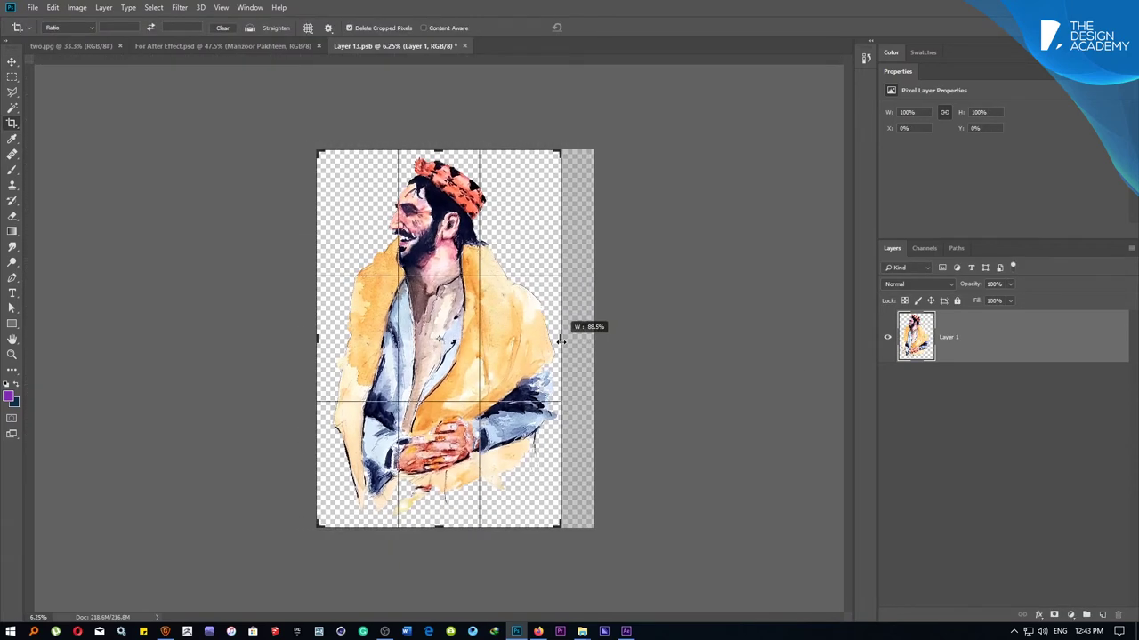
{"action": "scroll", "coordinate": [436, 329], "scroll_direction": "up", "scroll_amount": 3}
{"action": "left_click_drag", "start_coordinate": [230, 336], "coordinate": [222, 334]}
{"action": "scroll", "coordinate": [457, 575], "scroll_direction": "down", "scroll_amount": 5}
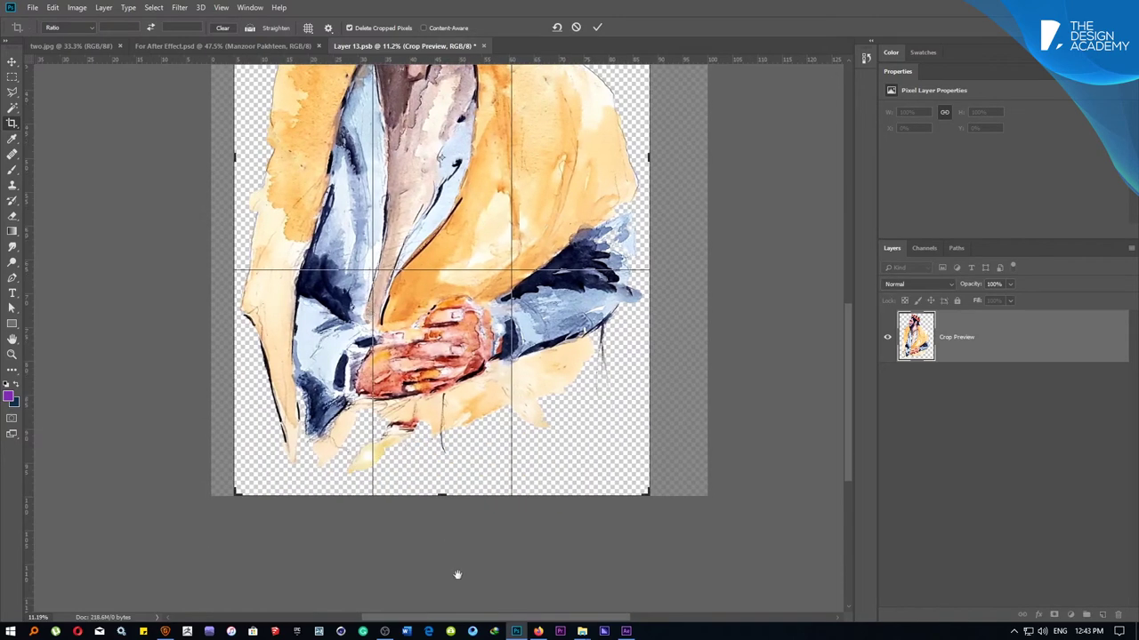
{"action": "left_click_drag", "start_coordinate": [443, 494], "coordinate": [453, 483]}
{"action": "scroll", "coordinate": [458, 356], "scroll_direction": "up", "scroll_amount": 5}
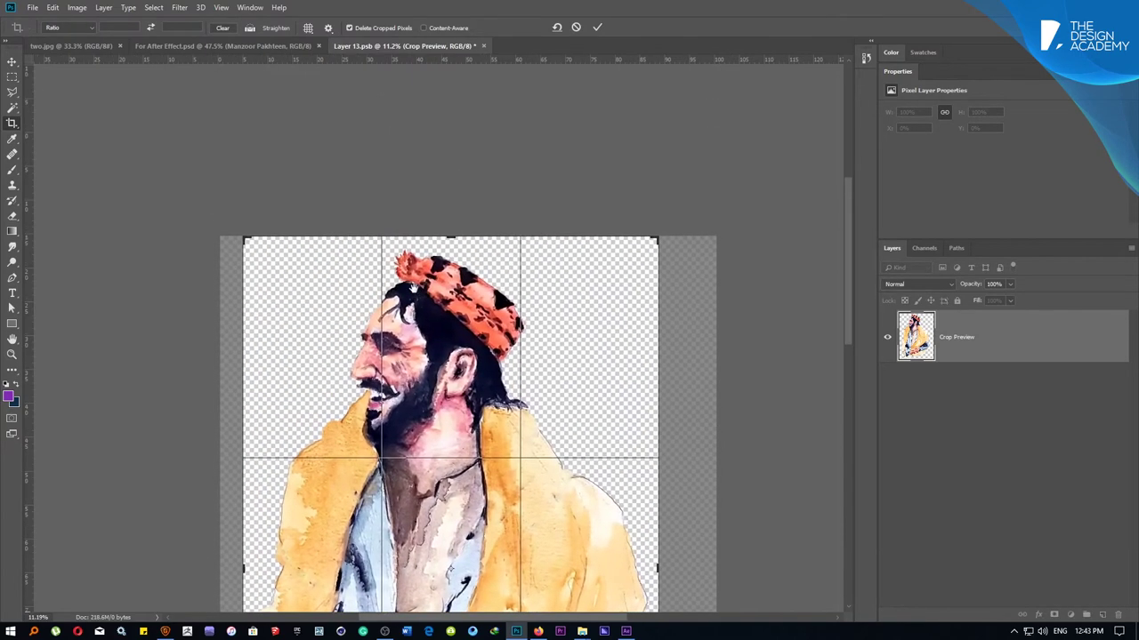
{"action": "key", "text": "Return"}
{"action": "key", "text": "ctrl+s"}
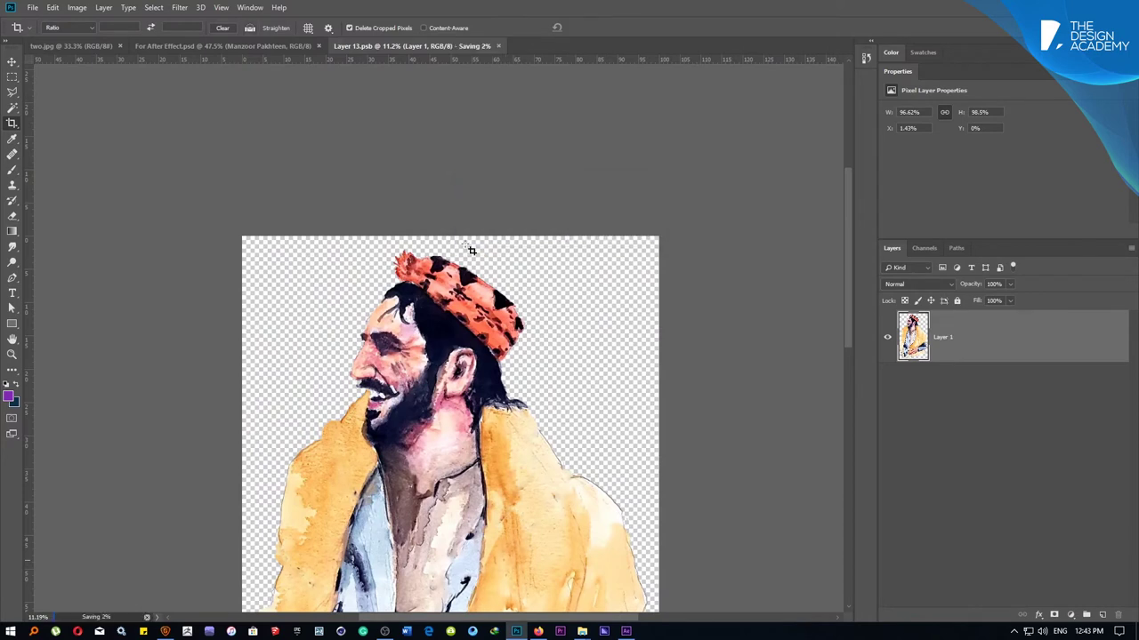
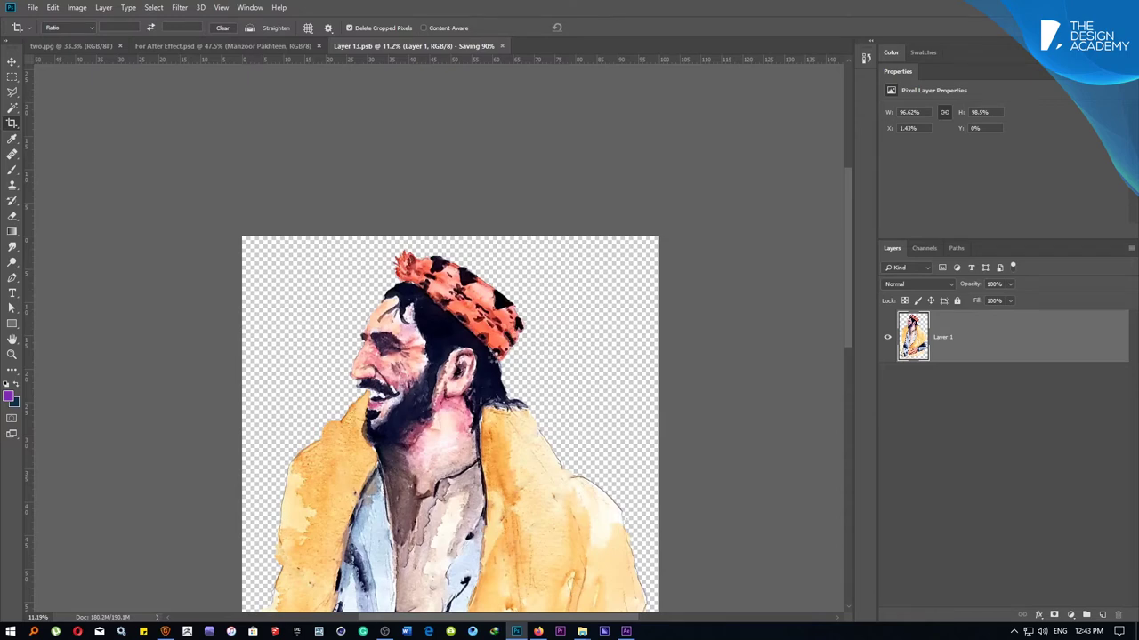
Close the portrait contents, then trim the chains smart object to its artwork and save it.
{"action": "key", "text": "ctrl+w"}
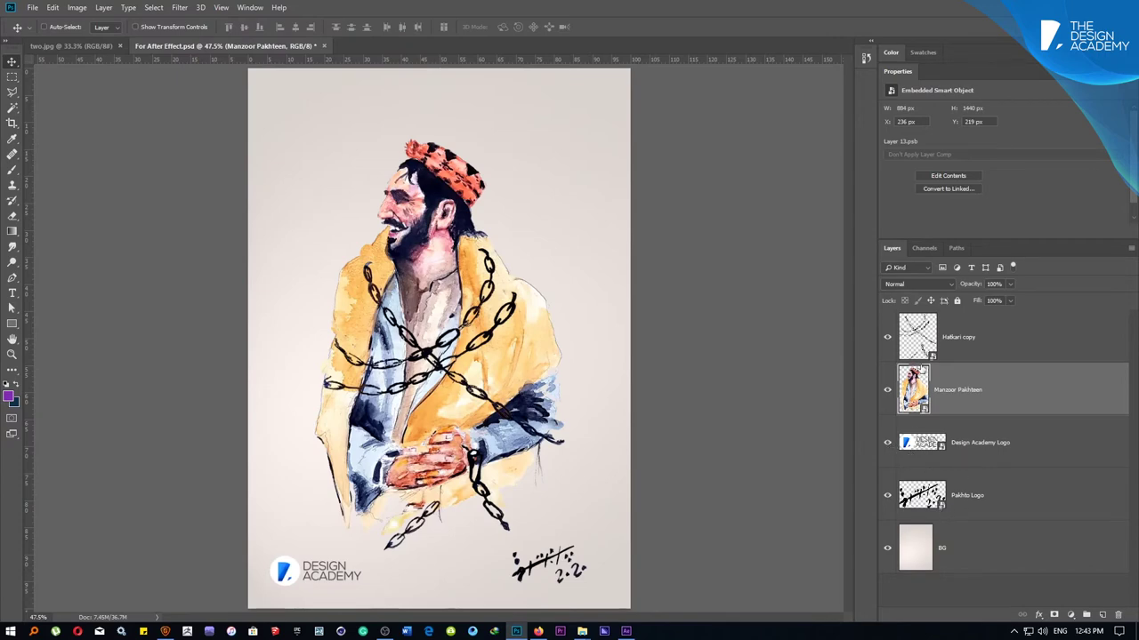
{"action": "double_click", "coordinate": [918, 342]}
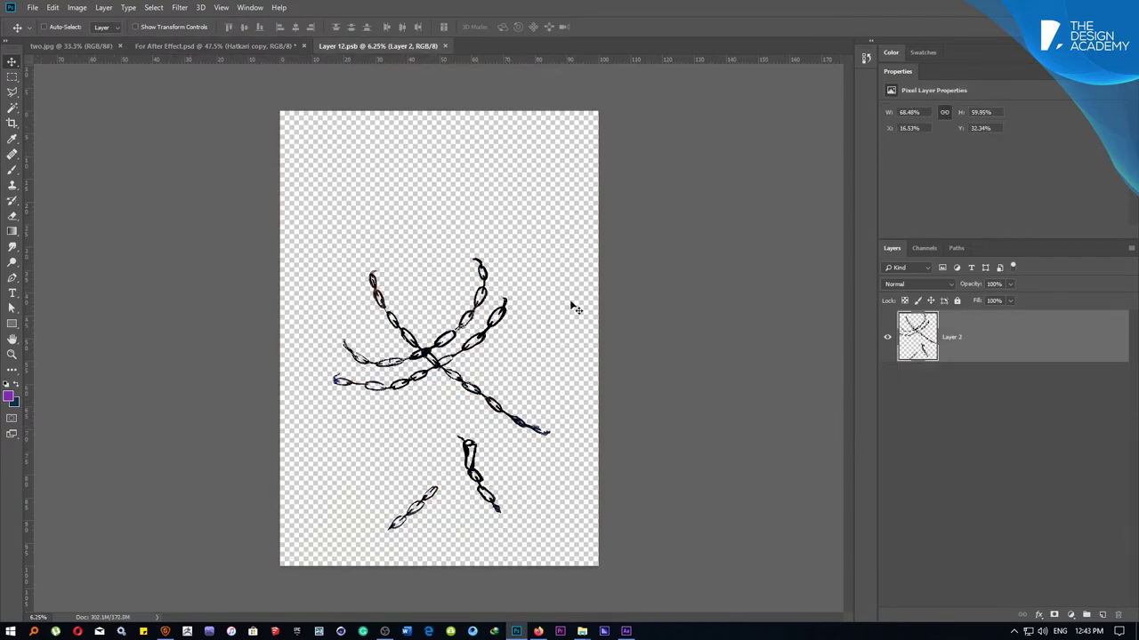
{"action": "key", "text": "alt+i"}
{"action": "key", "text": "r"}
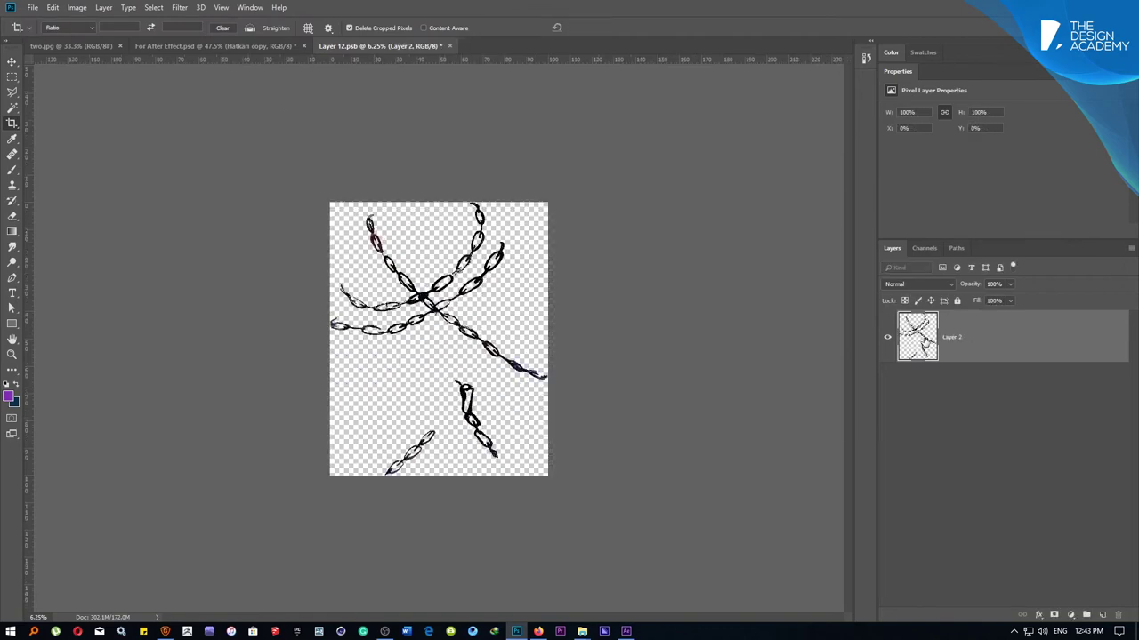
{"action": "key", "text": "ctrl+w"}
{"action": "left_click", "coordinate": [513, 236]}
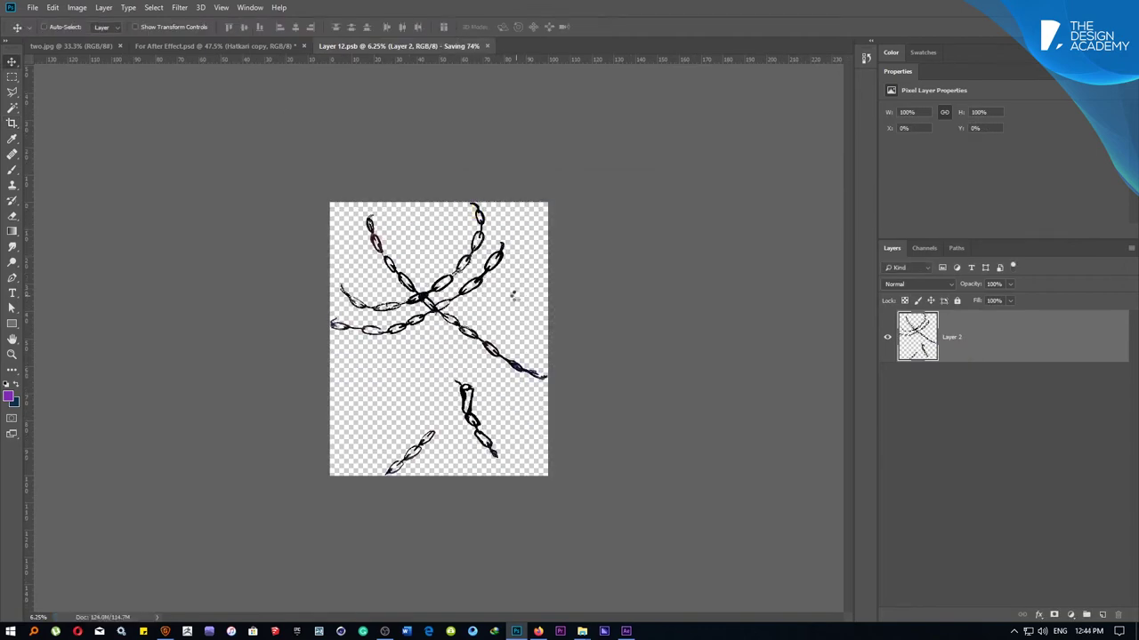
Move and nudge the chains into place over the portrait and save For After Effect.psd.
{"action": "left_click_drag", "start_coordinate": [506, 317], "coordinate": [492, 376]}
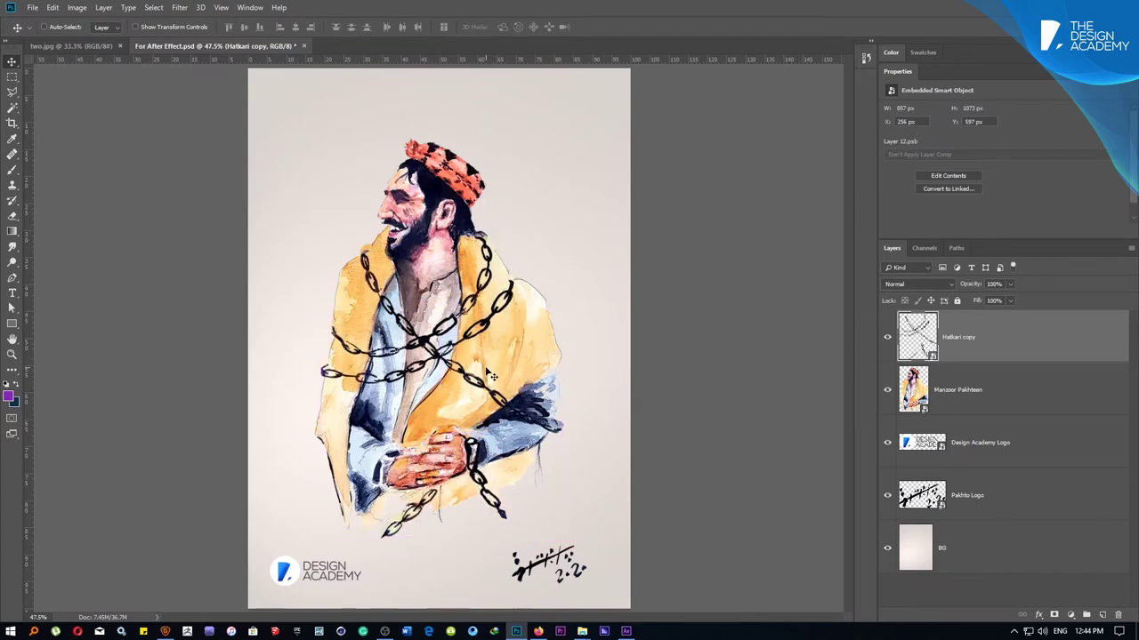
{"action": "key", "text": "Up"}
{"action": "key", "text": "Up"}
{"action": "key", "text": "Up"}
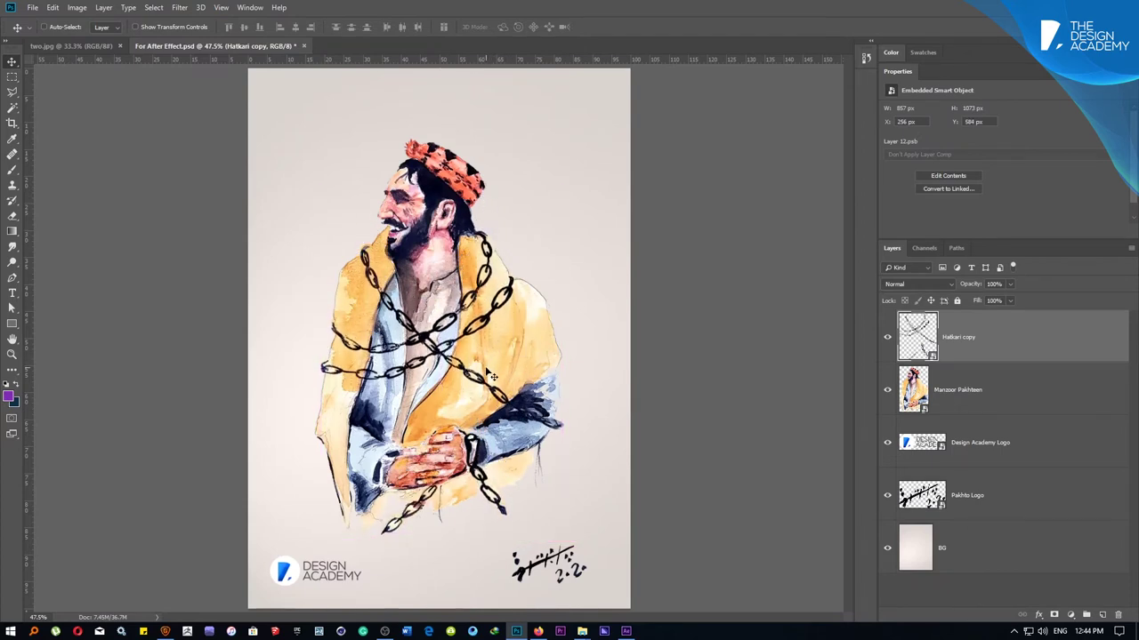
{"action": "key", "text": "Up"}
{"action": "key", "text": "Up"}
{"action": "key", "text": "Up"}
{"action": "key", "text": "Up"}
{"action": "key", "text": "Up"}
{"action": "key", "text": "Up"}
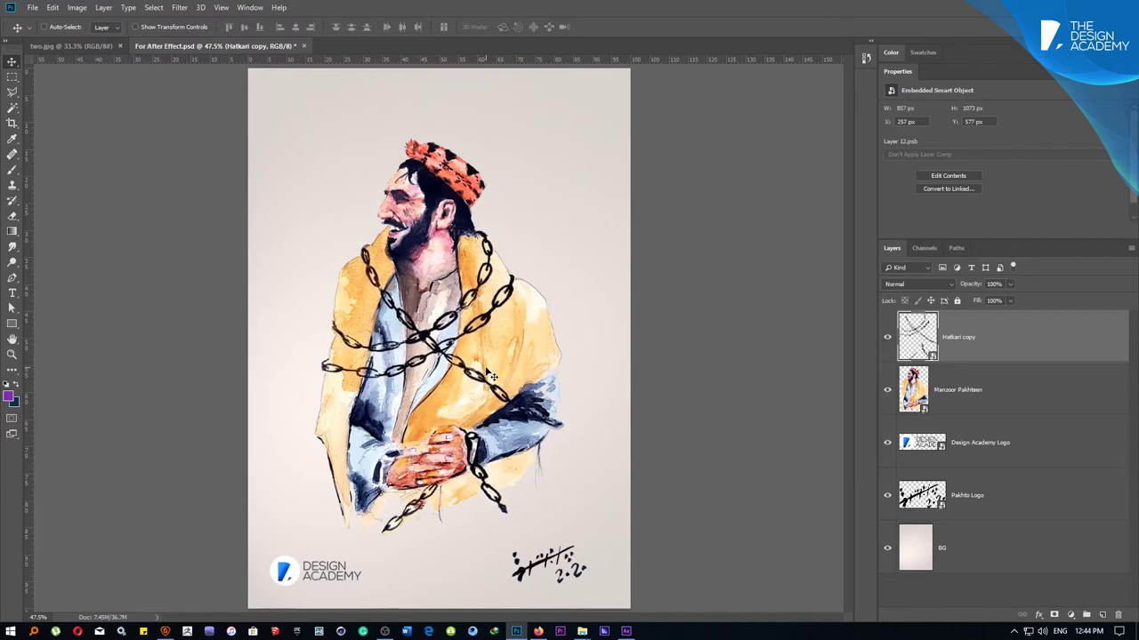
{"action": "key", "text": "Up"}
{"action": "key", "text": "Right"}
{"action": "key", "text": "ctrl+s"}
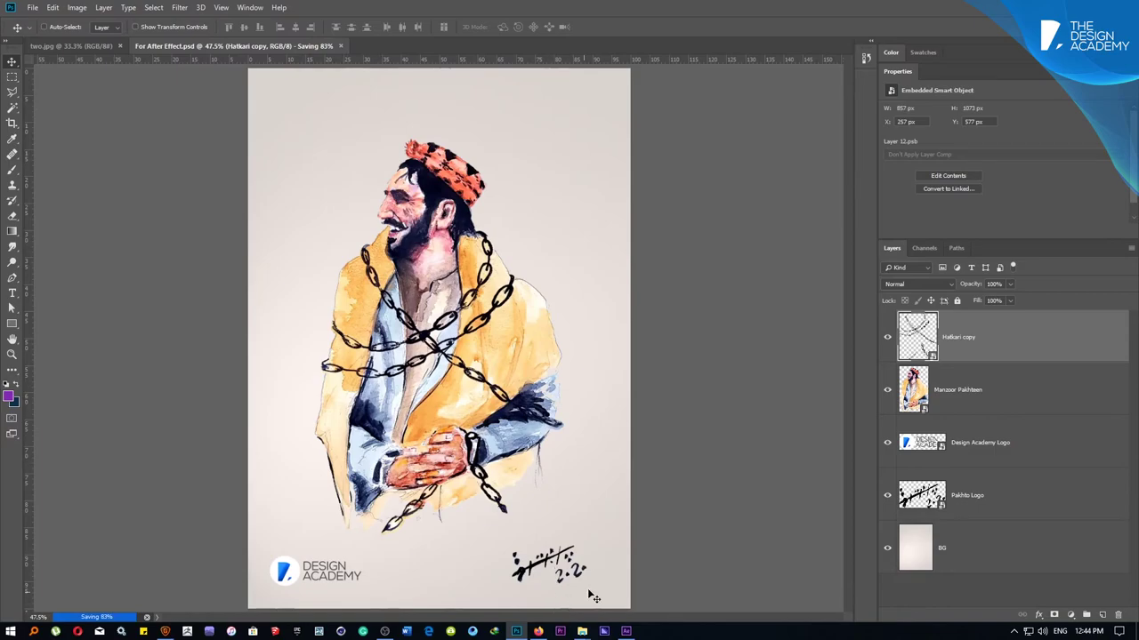
{"action": "left_click", "coordinate": [626, 631]}
Delete the old project items and import For After Effect.psd as a layered composition.
{"action": "left_click_drag", "start_coordinate": [56, 184], "coordinate": [25, 150]}
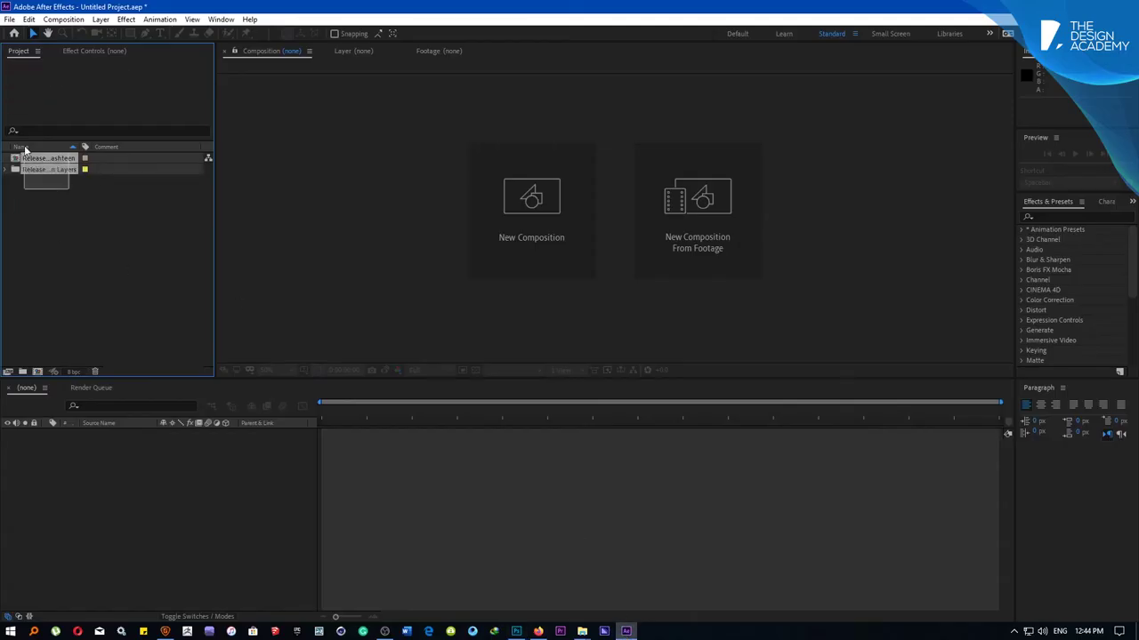
{"action": "key", "text": "Delete"}
{"action": "key", "text": "Return"}
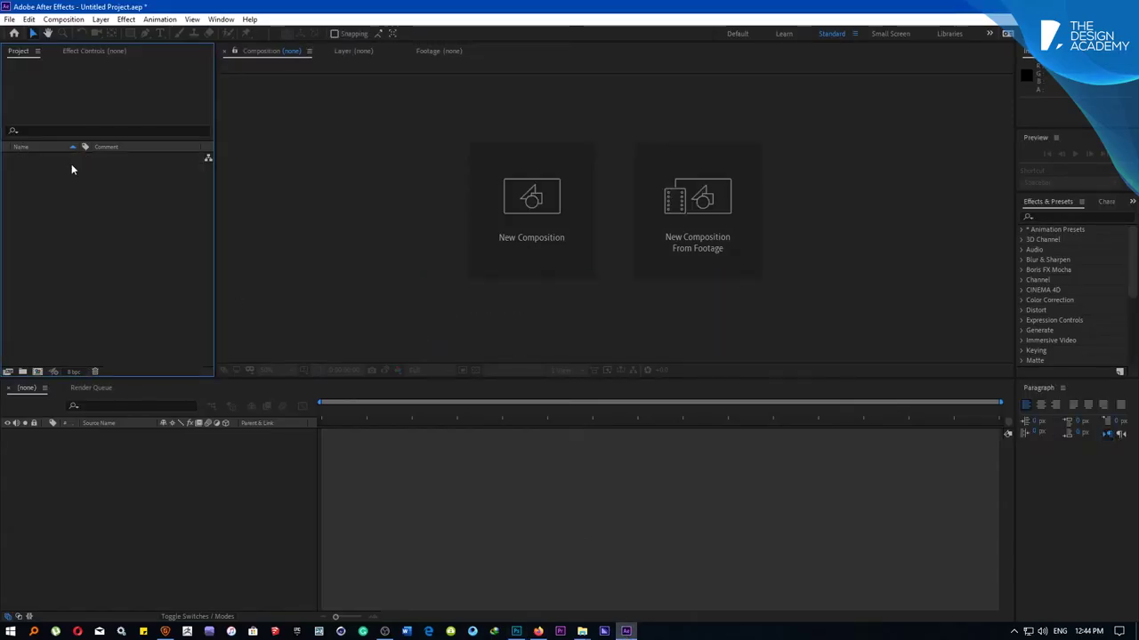
{"action": "double_click", "coordinate": [72, 169]}
{"action": "left_click", "coordinate": [178, 94]}
{"action": "left_click", "coordinate": [1035, 602]}
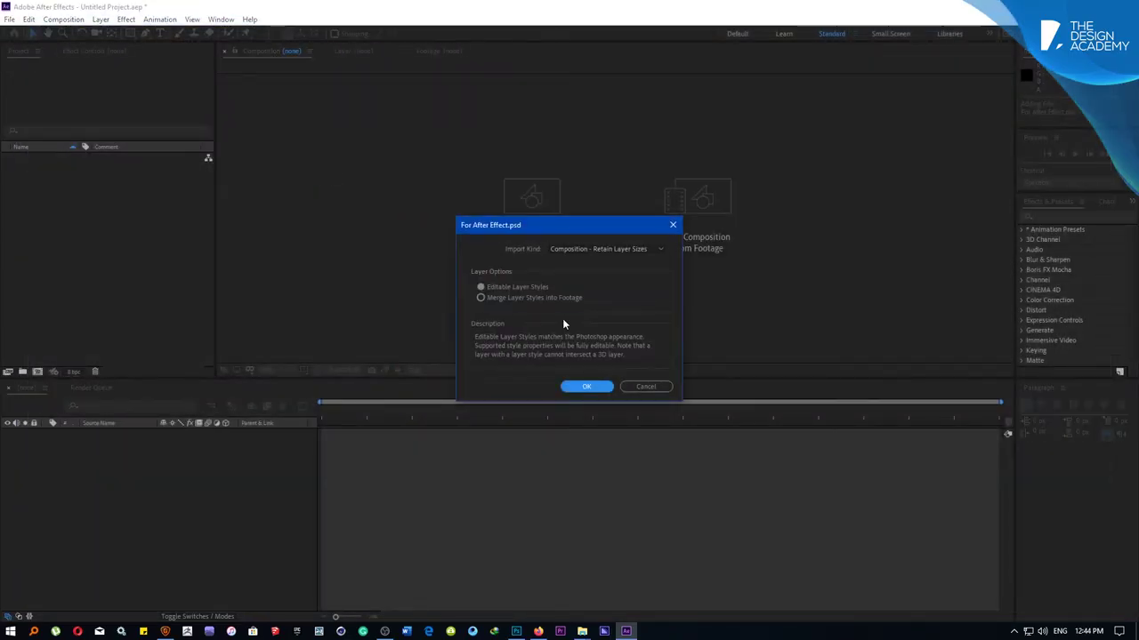
{"action": "left_click", "coordinate": [574, 389]}
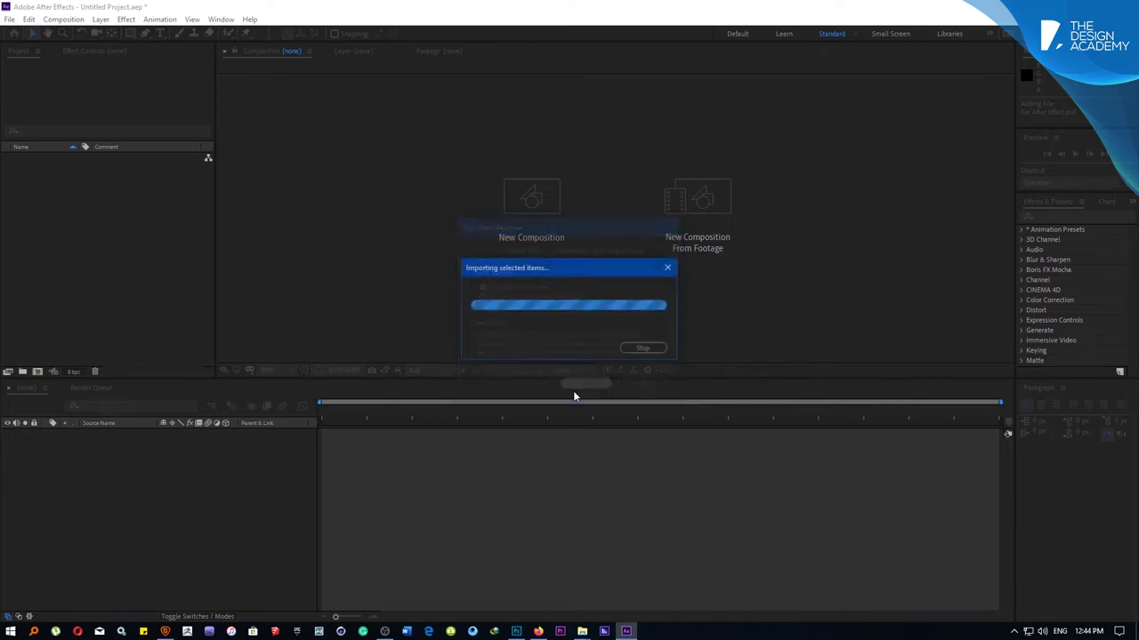
Make a new comp from the imported comp and fit the portrait in a half-resolution preview.
{"action": "mouse_move", "coordinate": [45, 157]}
{"action": "left_mouse_down"}
{"action": "mouse_move", "coordinate": [82, 442]}
{"action": "mouse_move", "coordinate": [37, 371]}
{"action": "left_mouse_up"}
{"action": "left_click", "coordinate": [266, 370]}
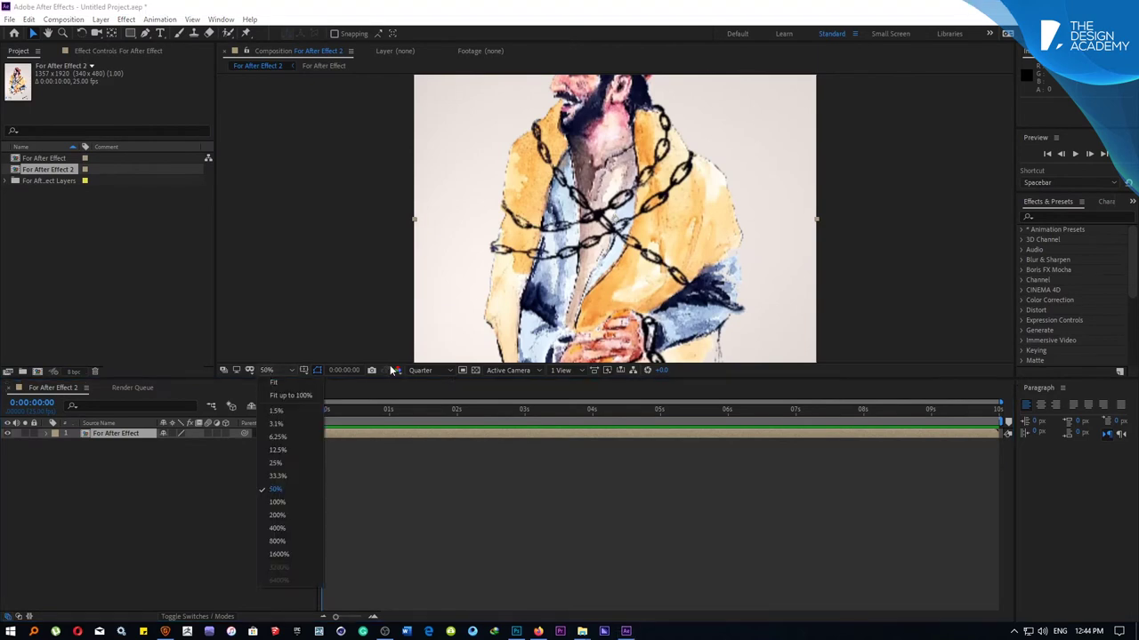
{"action": "left_click", "coordinate": [420, 370]}
{"action": "left_click", "coordinate": [418, 398]}
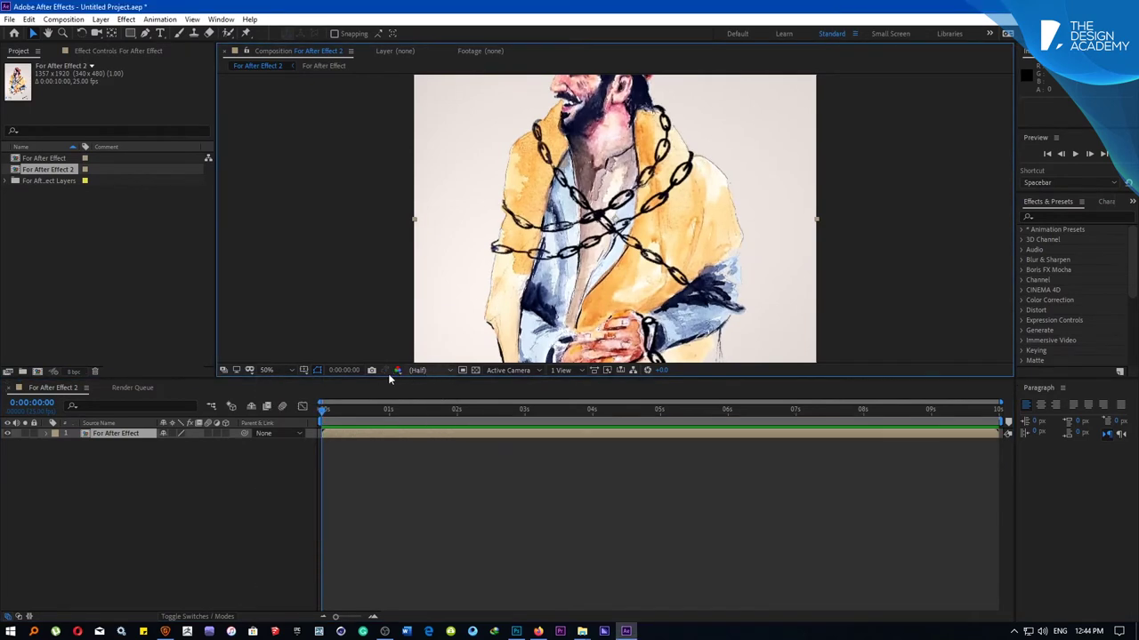
{"action": "left_click", "coordinate": [280, 370]}
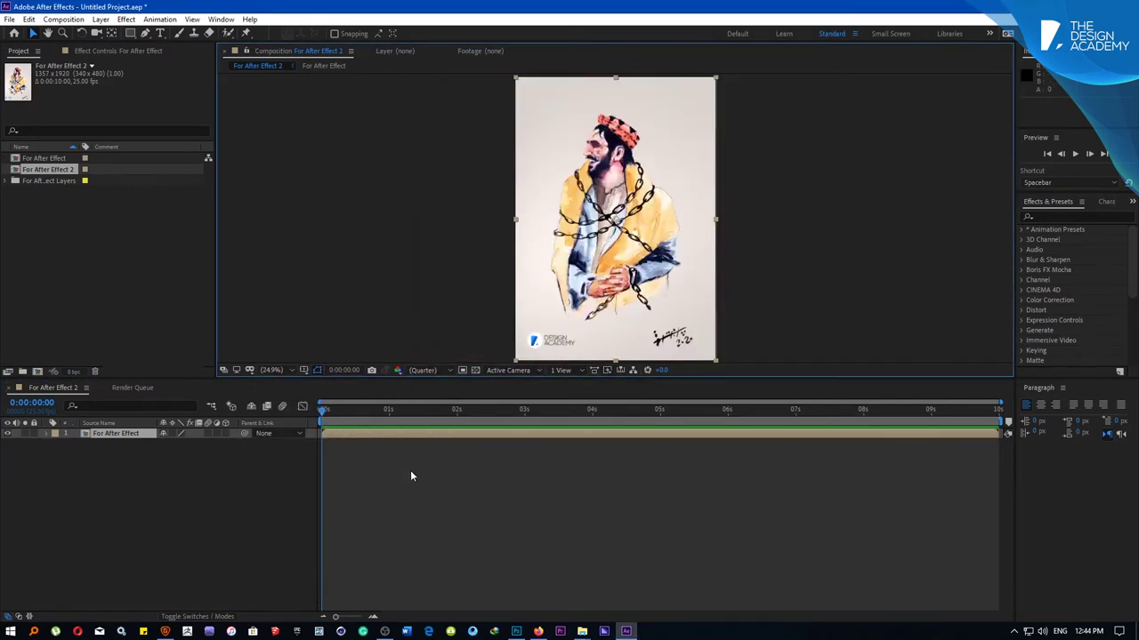
Open the For After Effect comp and add a camera with the 15mm preset.
{"action": "double_click", "coordinate": [110, 433]}
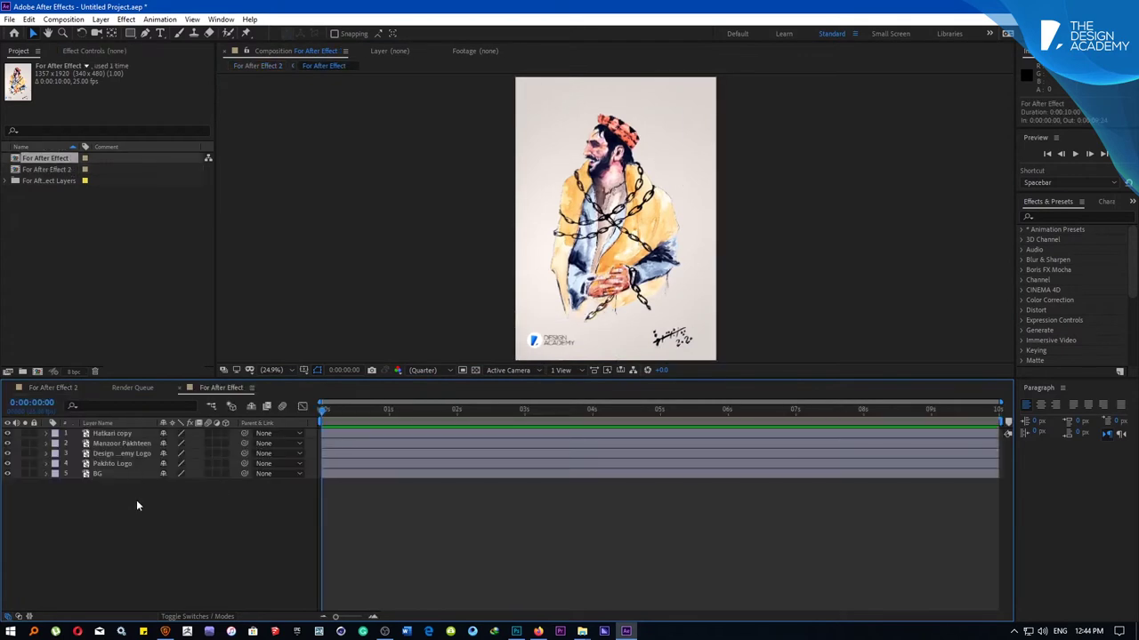
{"action": "left_click", "coordinate": [121, 435]}
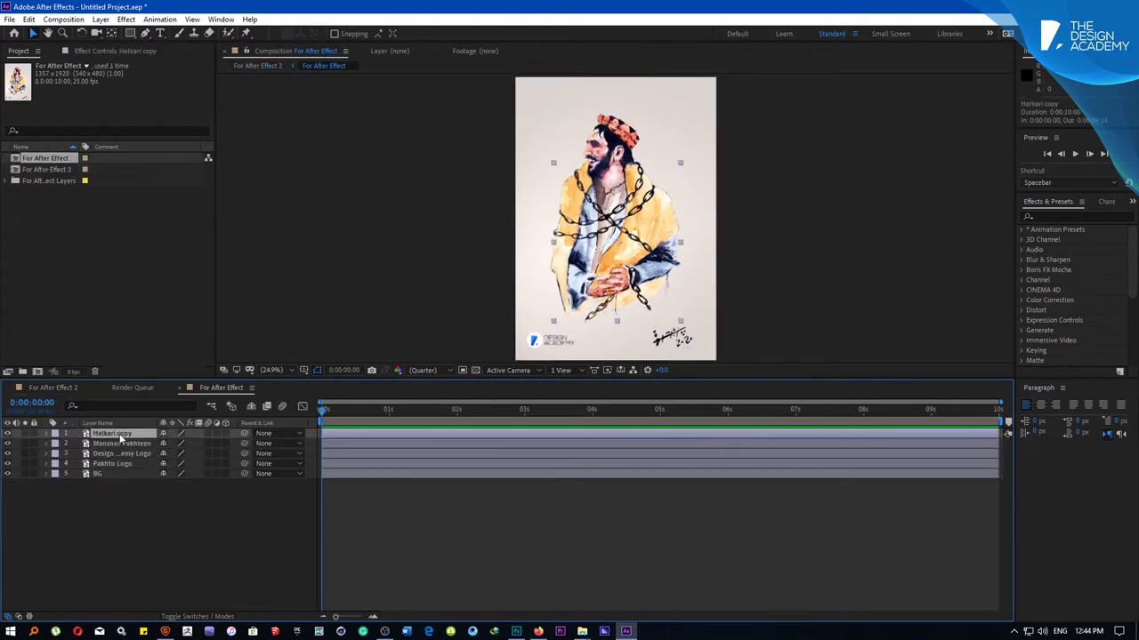
{"action": "key", "text": "ctrl+shift+a"}
{"action": "left_click", "coordinate": [101, 19]}
{"action": "mouse_move", "coordinate": [116, 64]}
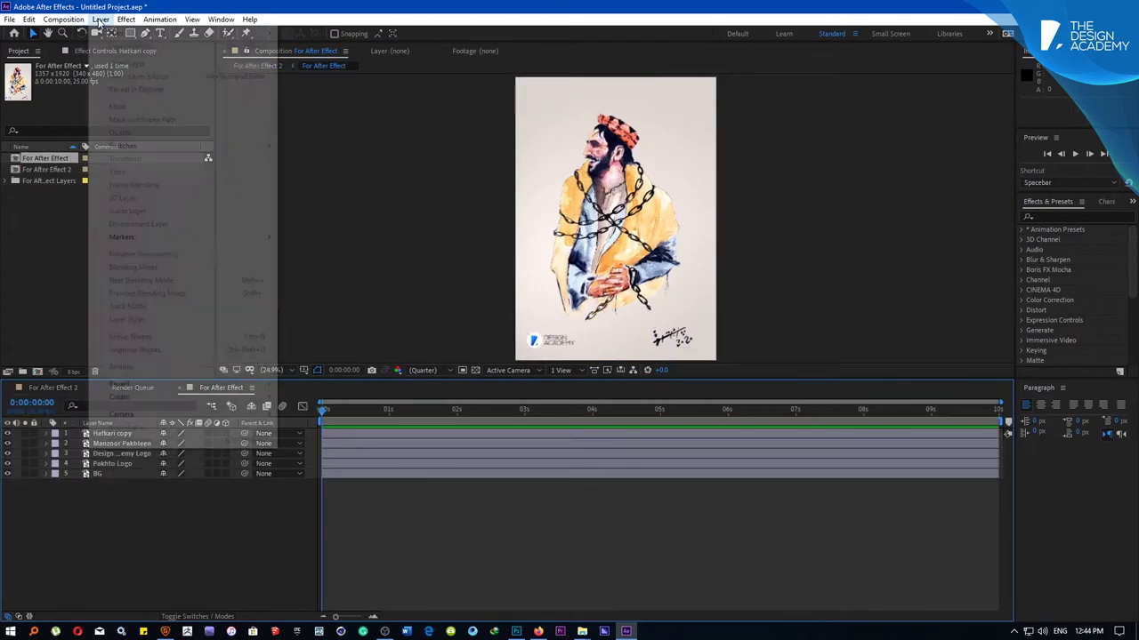
{"action": "left_click", "coordinate": [318, 73]}
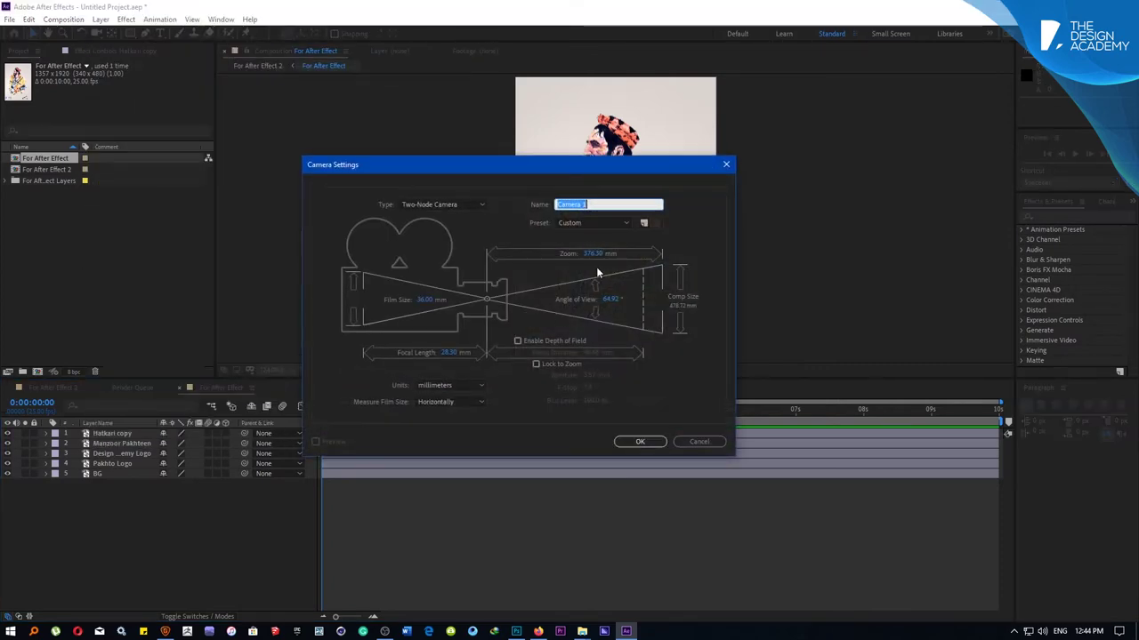
{"action": "left_click", "coordinate": [593, 222]}
{"action": "left_click", "coordinate": [577, 260]}
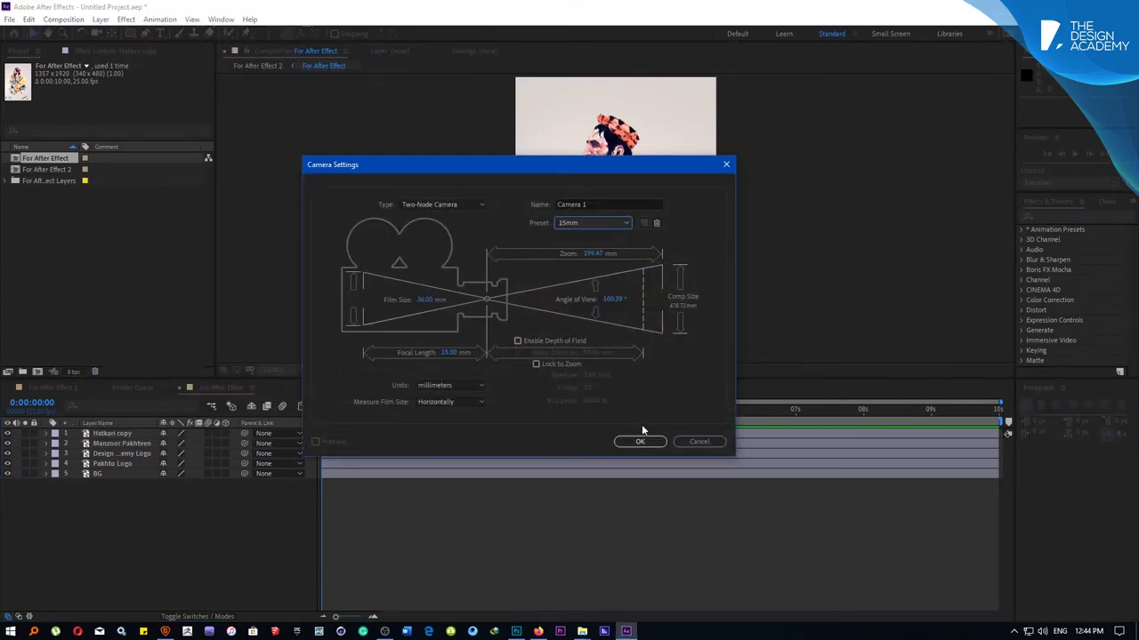
{"action": "left_click", "coordinate": [640, 441]}
Turn on 3D for the artwork layers except BG and orbit to check the depth.
{"action": "left_click", "coordinate": [96, 35]}
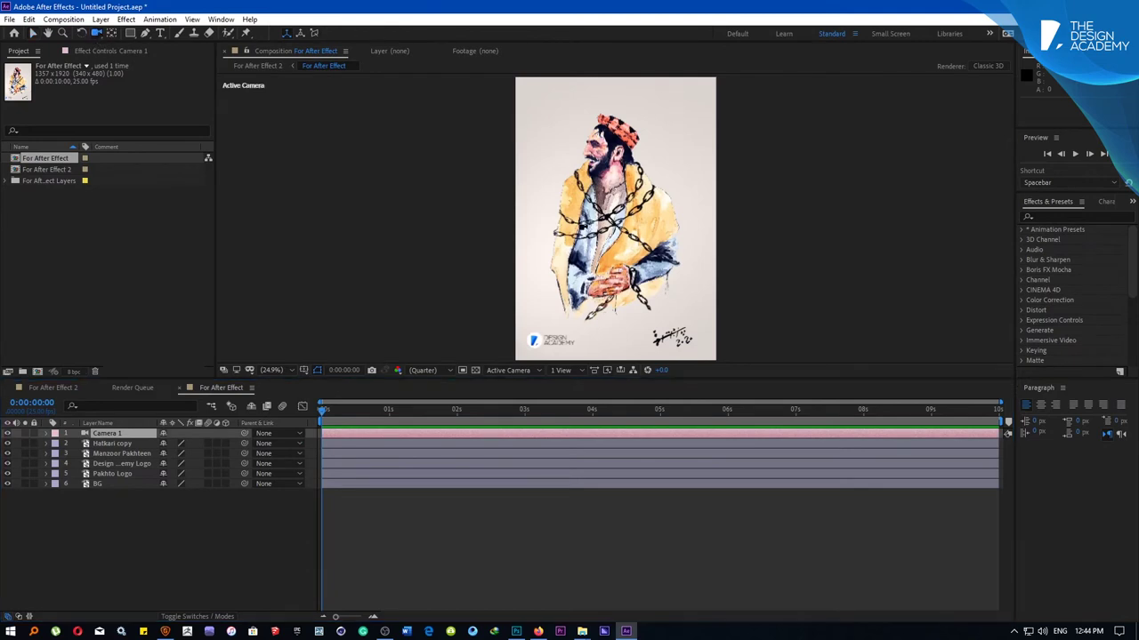
{"action": "left_click_drag", "start_coordinate": [225, 443], "coordinate": [225, 484]}
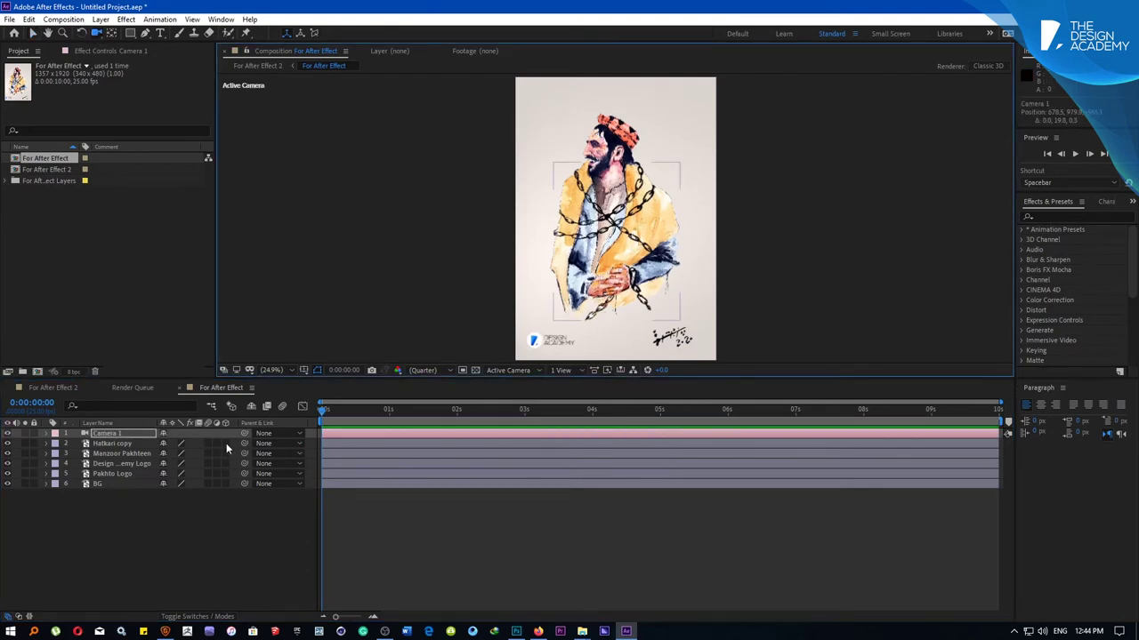
{"action": "left_click_drag", "start_coordinate": [560, 257], "coordinate": [603, 258]}
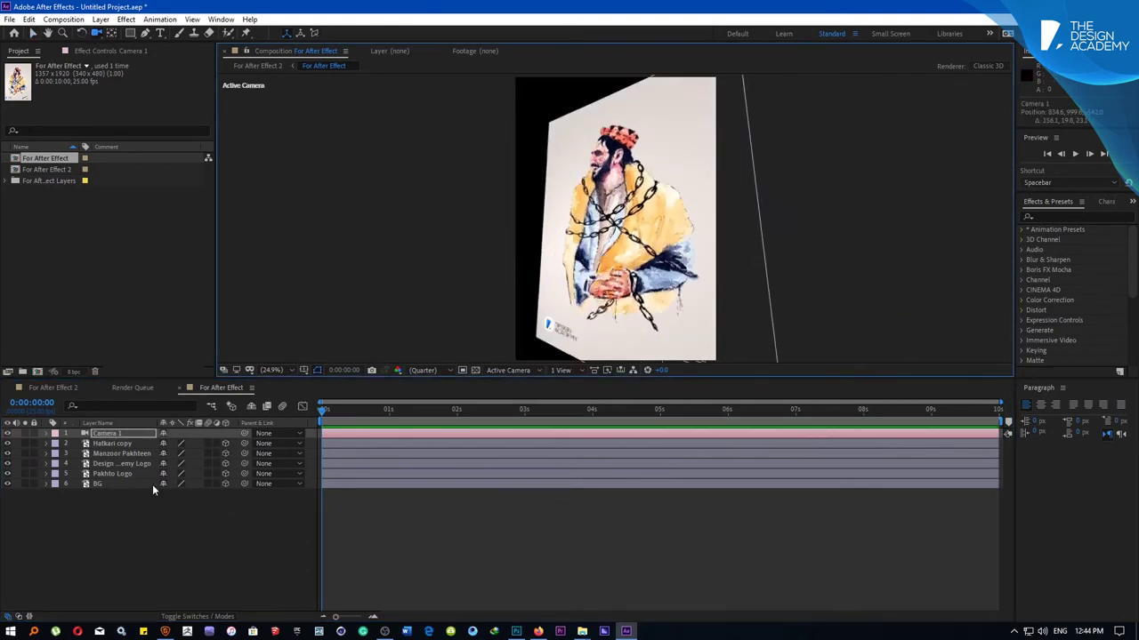
{"action": "left_click", "coordinate": [225, 484]}
{"action": "mouse_move", "coordinate": [605, 267]}
{"action": "left_mouse_down"}
{"action": "mouse_move", "coordinate": [562, 270]}
{"action": "mouse_move", "coordinate": [642, 298]}
{"action": "mouse_move", "coordinate": [619, 300]}
{"action": "mouse_move", "coordinate": [559, 143]}
{"action": "left_mouse_up"}
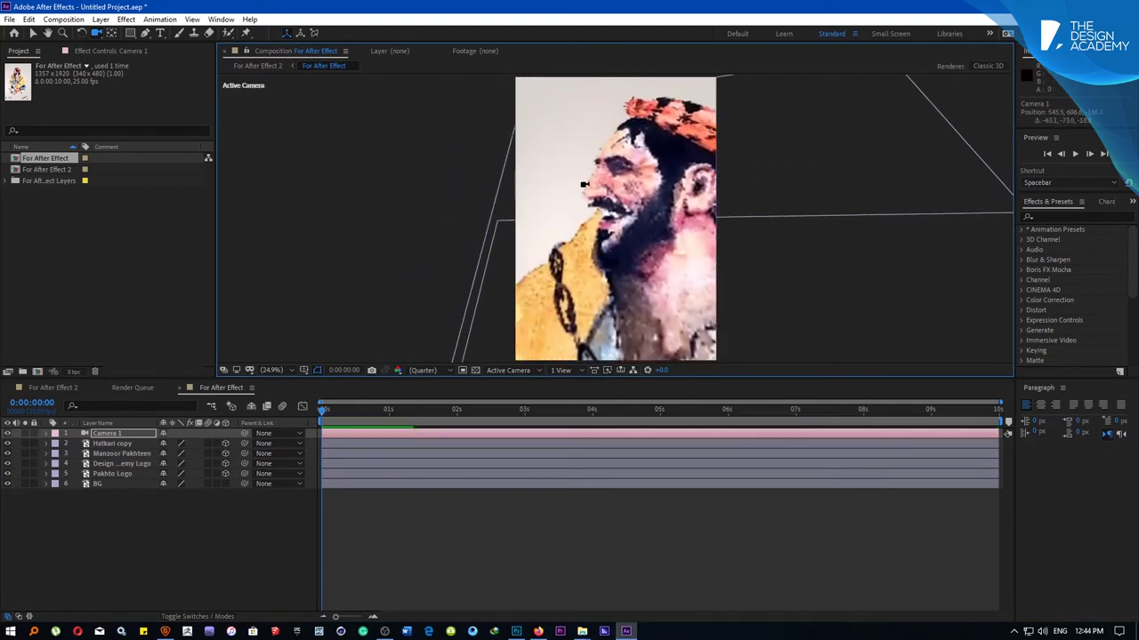
Set the preview to Full resolution, orbit the face, and move time to 2 seconds.
{"action": "left_click", "coordinate": [423, 370]}
{"action": "left_click", "coordinate": [425, 414]}
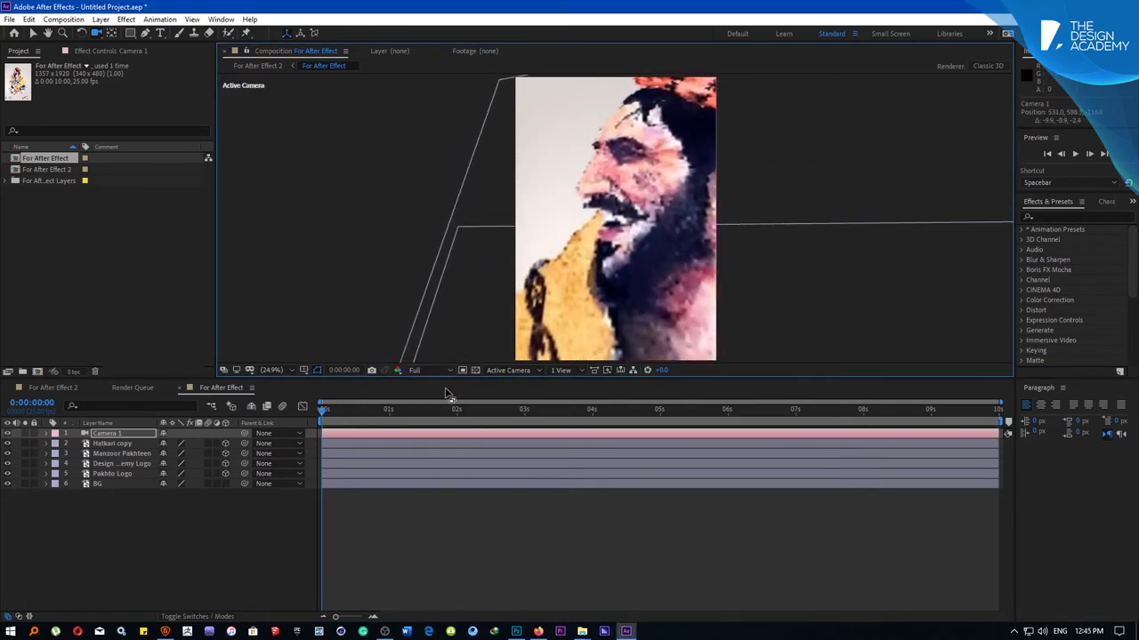
{"action": "mouse_move", "coordinate": [620, 179]}
{"action": "left_mouse_down"}
{"action": "mouse_move", "coordinate": [602, 135]}
{"action": "mouse_move", "coordinate": [621, 305]}
{"action": "mouse_move", "coordinate": [672, 258]}
{"action": "left_mouse_up"}
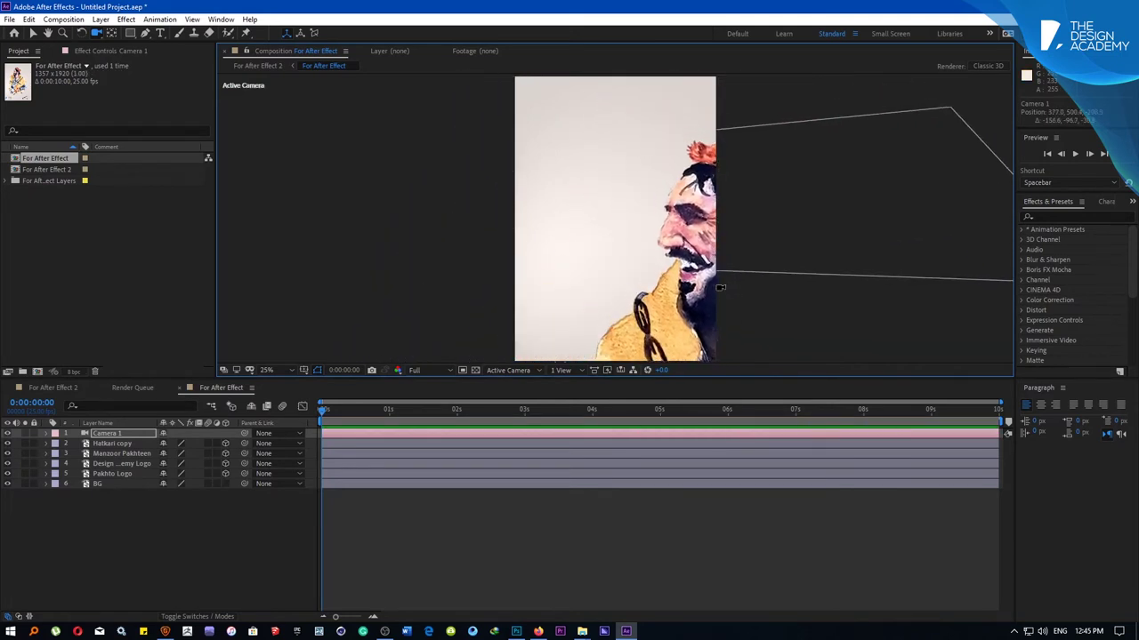
{"action": "left_click_drag", "start_coordinate": [387, 410], "coordinate": [476, 410]}
Replace the test camera with a new 15mm Camera 1.
{"action": "key", "text": "Delete"}
{"action": "left_click", "coordinate": [469, 410]}
{"action": "left_click", "coordinate": [100, 19]}
{"action": "mouse_move", "coordinate": [116, 33]}
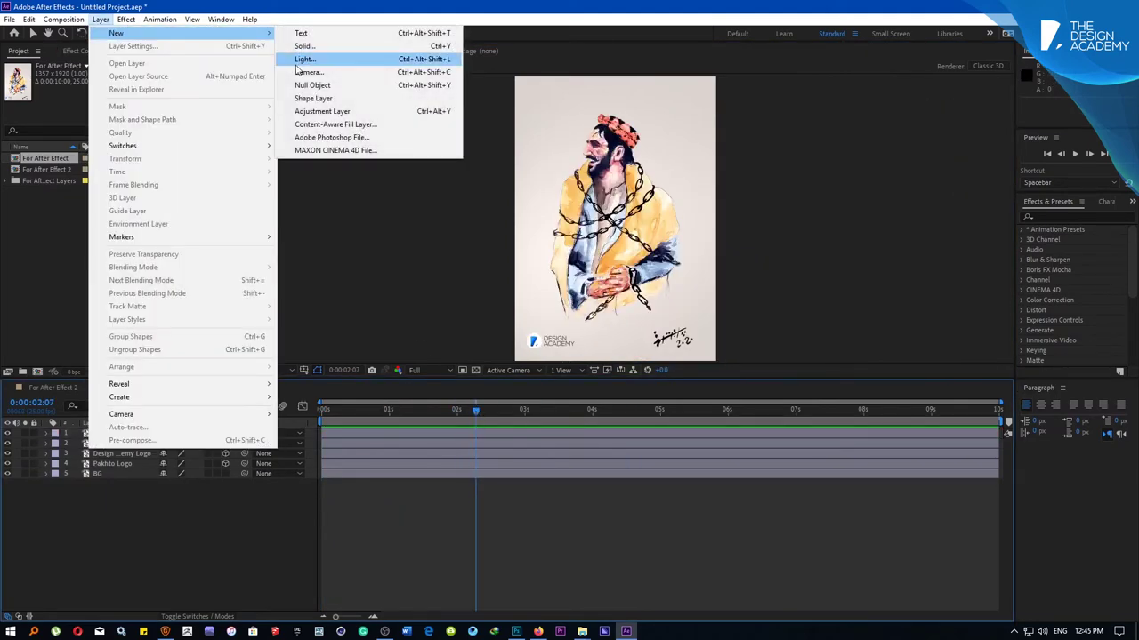
{"action": "left_click", "coordinate": [308, 72]}
{"action": "left_click", "coordinate": [592, 222]}
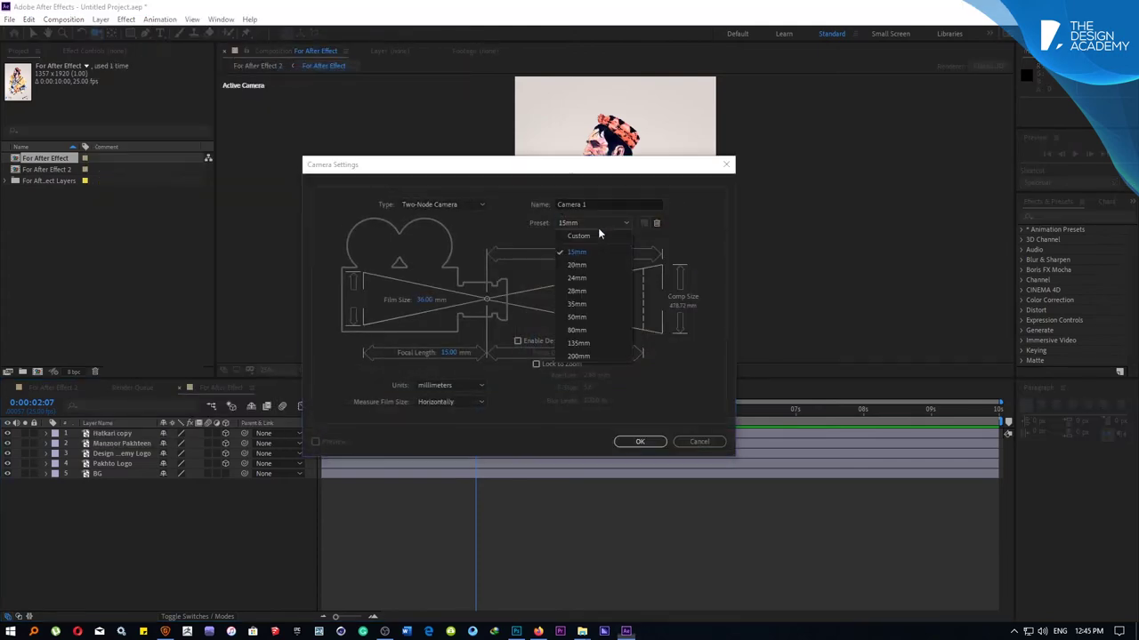
{"action": "left_click", "coordinate": [596, 253]}
{"action": "left_click", "coordinate": [640, 442]}
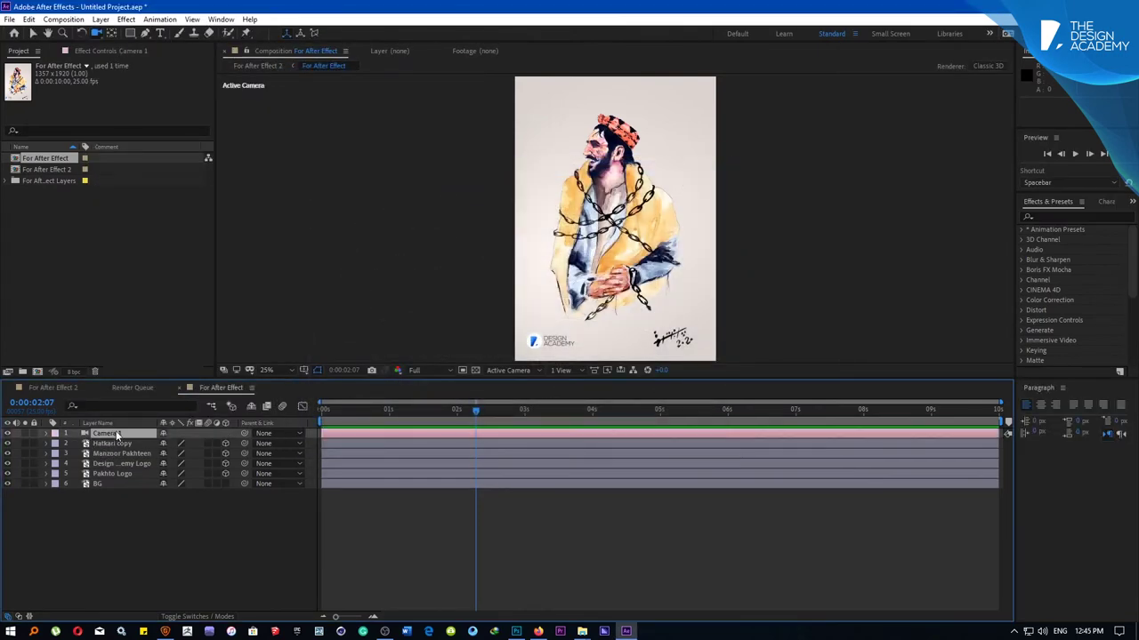
Set a transform keyframe on Camera 1 at 5 seconds.
{"action": "left_click", "coordinate": [660, 415]}
{"action": "left_click", "coordinate": [46, 433]}
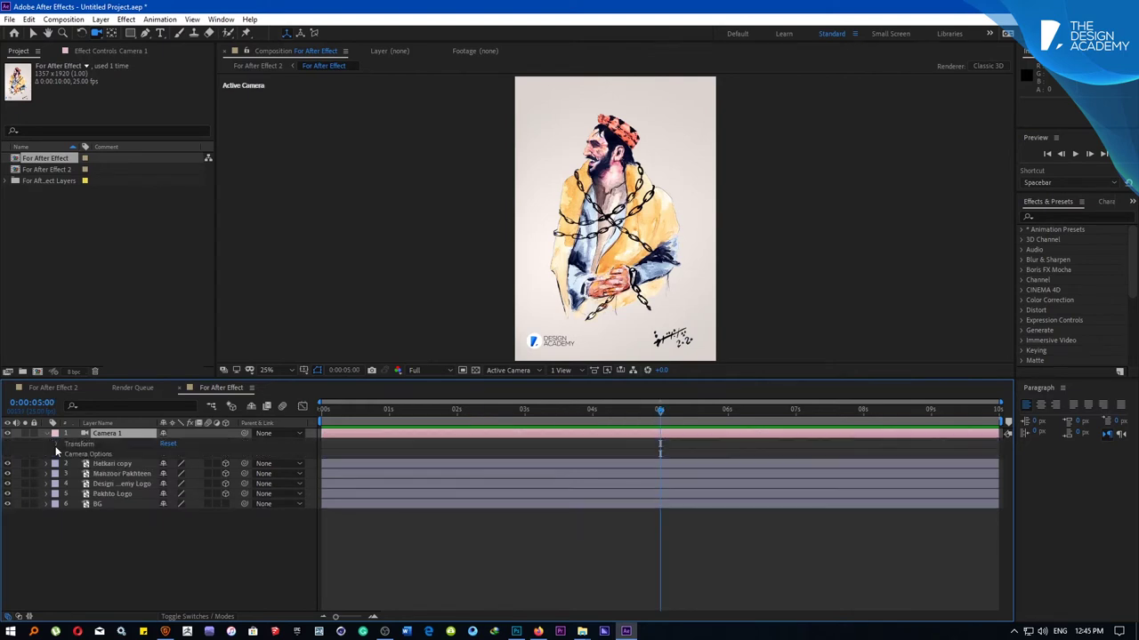
{"action": "left_click", "coordinate": [57, 444]}
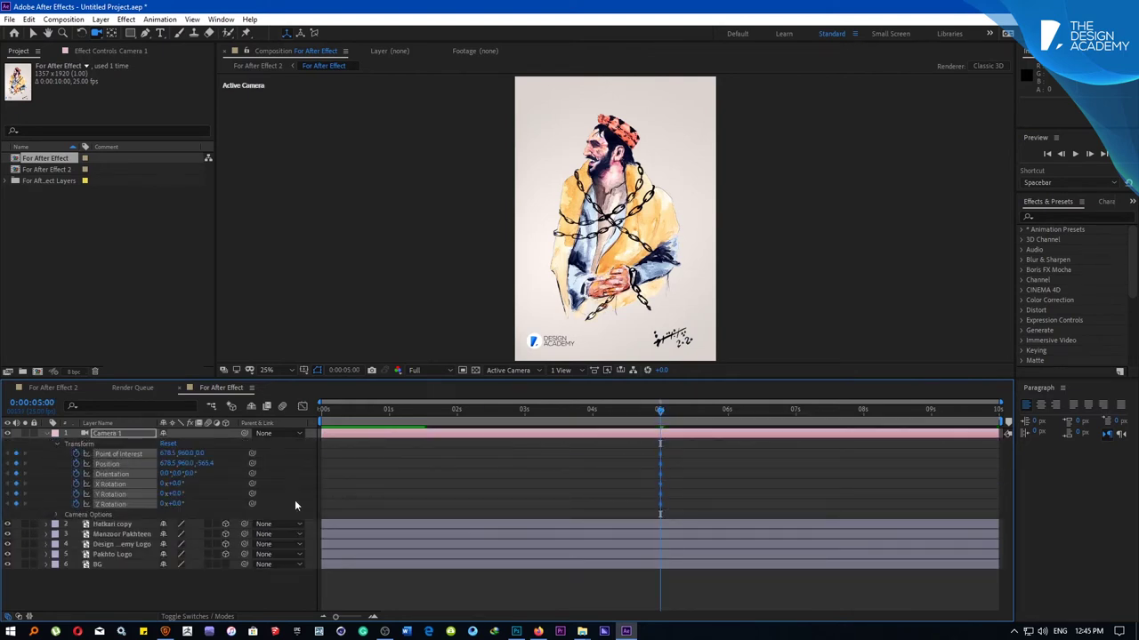
{"action": "key", "text": "Home"}
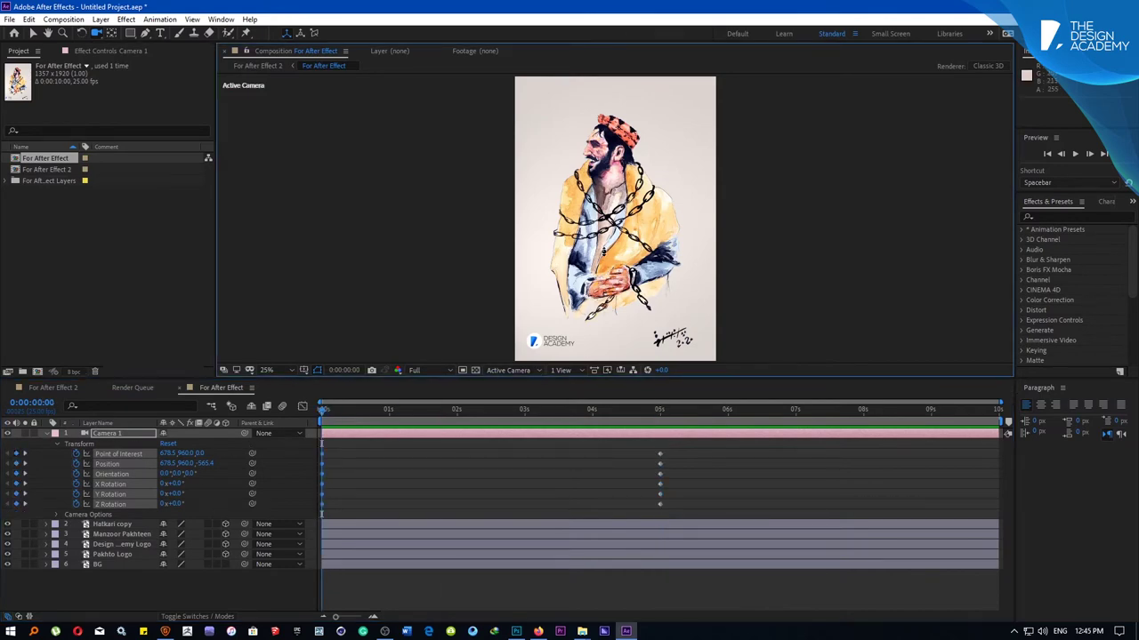
At 0 seconds, zoom and pan the camera in close on the face.
{"action": "scroll", "coordinate": [553, 125], "scroll_direction": "up", "scroll_amount": 2}
{"action": "scroll", "coordinate": [553, 126], "scroll_direction": "up", "scroll_amount": 2}
{"action": "scroll", "coordinate": [553, 126], "scroll_direction": "up", "scroll_amount": 2}
{"action": "scroll", "coordinate": [602, 267], "scroll_direction": "up", "scroll_amount": 2}
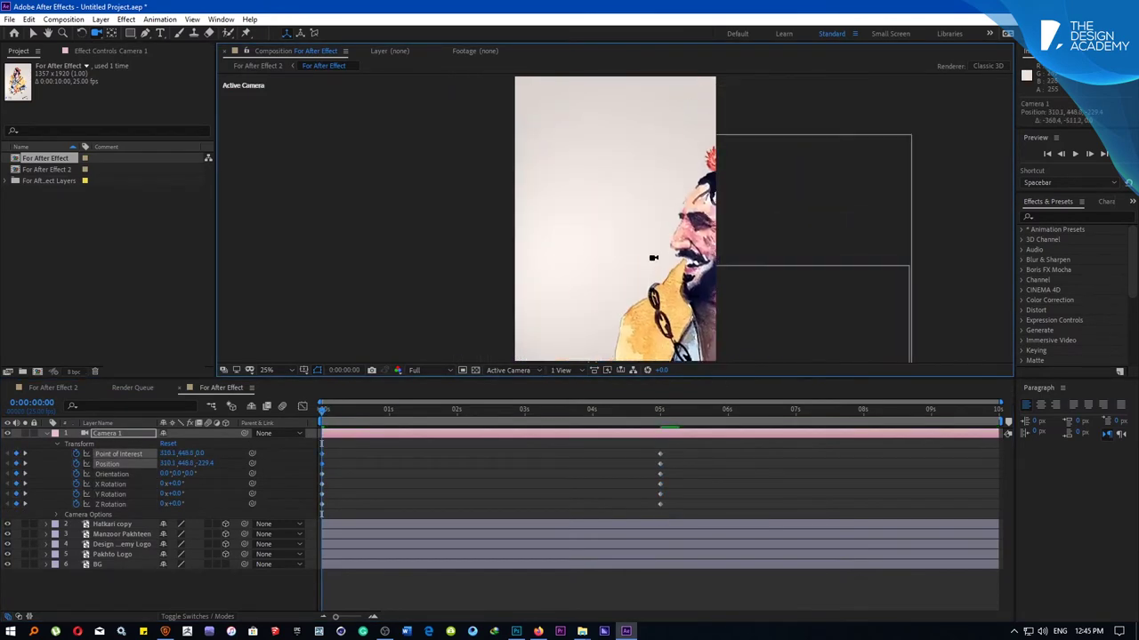
{"action": "scroll", "coordinate": [602, 267], "scroll_direction": "down", "scroll_amount": 4}
{"action": "scroll", "coordinate": [590, 256], "scroll_direction": "up", "scroll_amount": 3}
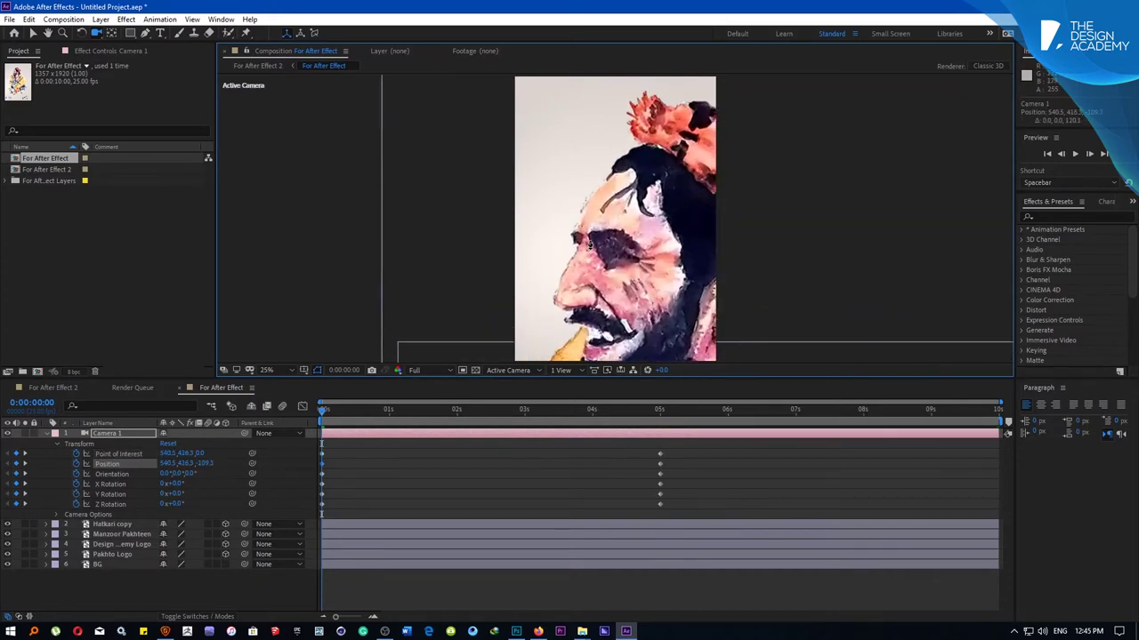
{"action": "scroll", "coordinate": [598, 181], "scroll_direction": "up", "scroll_amount": 2}
{"action": "left_click_drag", "start_coordinate": [599, 180], "coordinate": [597, 187]}
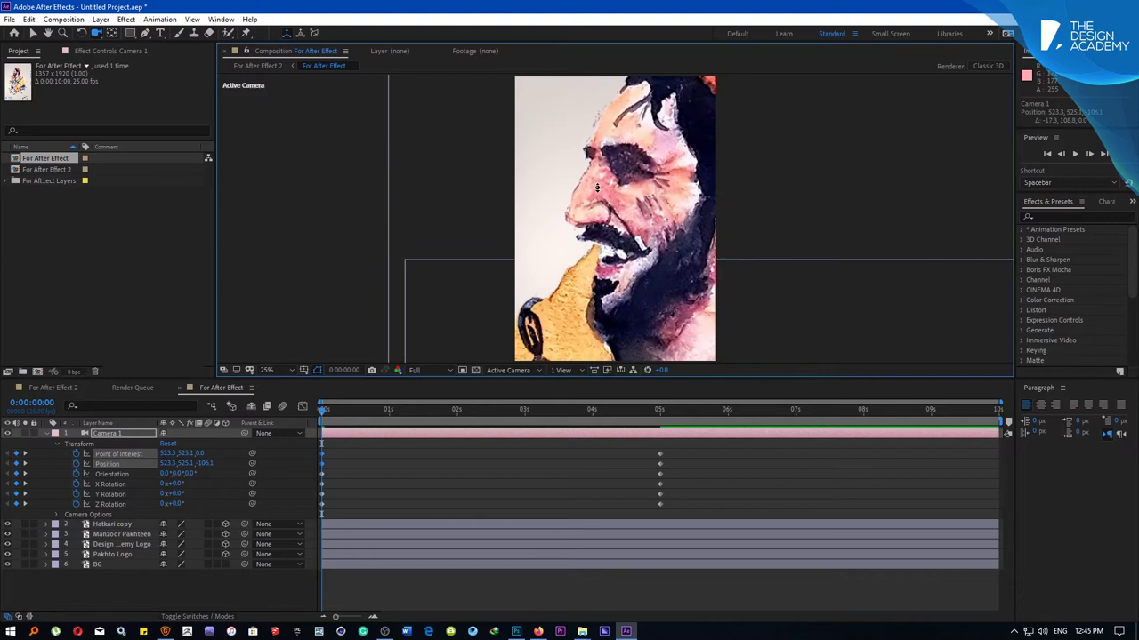
{"action": "scroll", "coordinate": [597, 188], "scroll_direction": "up", "scroll_amount": 2}
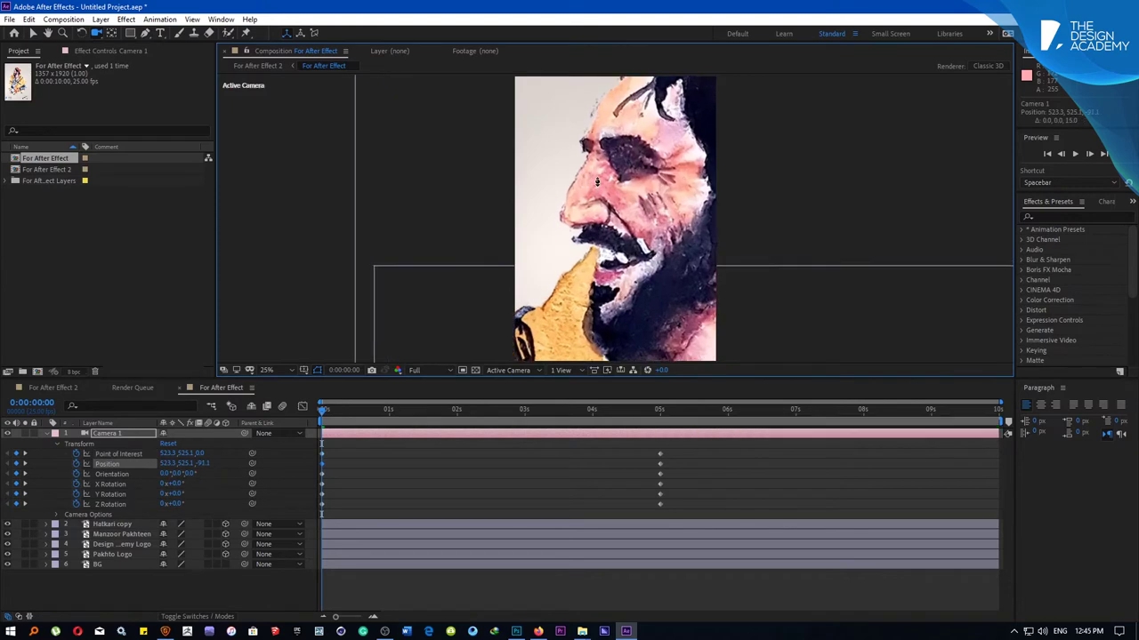
{"action": "scroll", "coordinate": [618, 189], "scroll_direction": "up", "scroll_amount": 2}
{"action": "scroll", "coordinate": [641, 192], "scroll_direction": "up", "scroll_amount": 1}
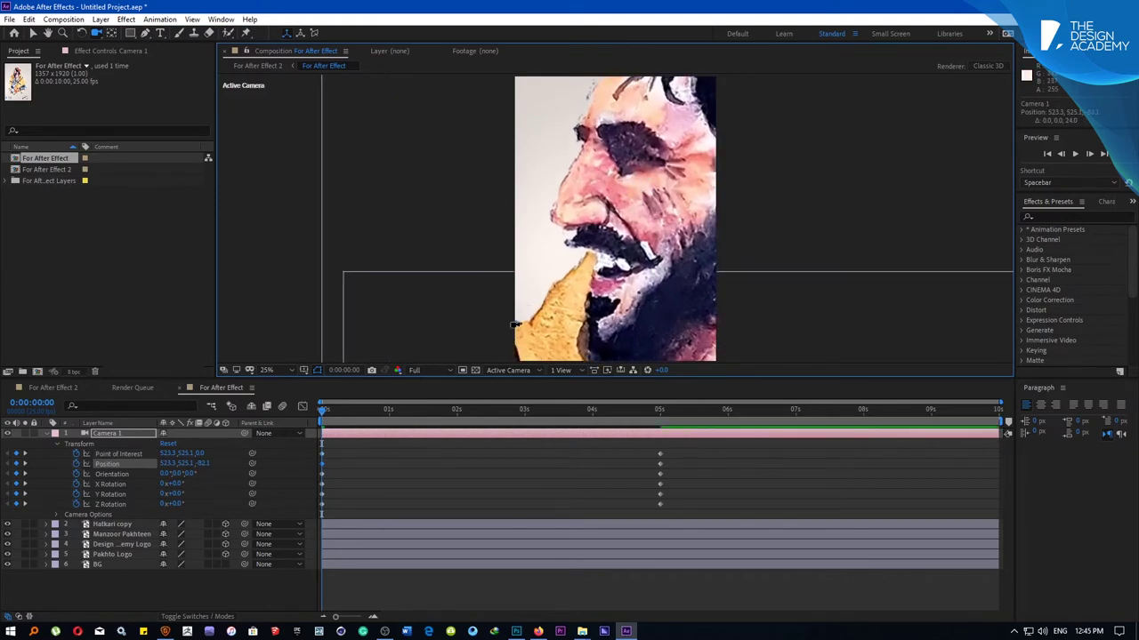
Preview the camera move at Quarter resolution.
{"action": "key", "text": "space"}
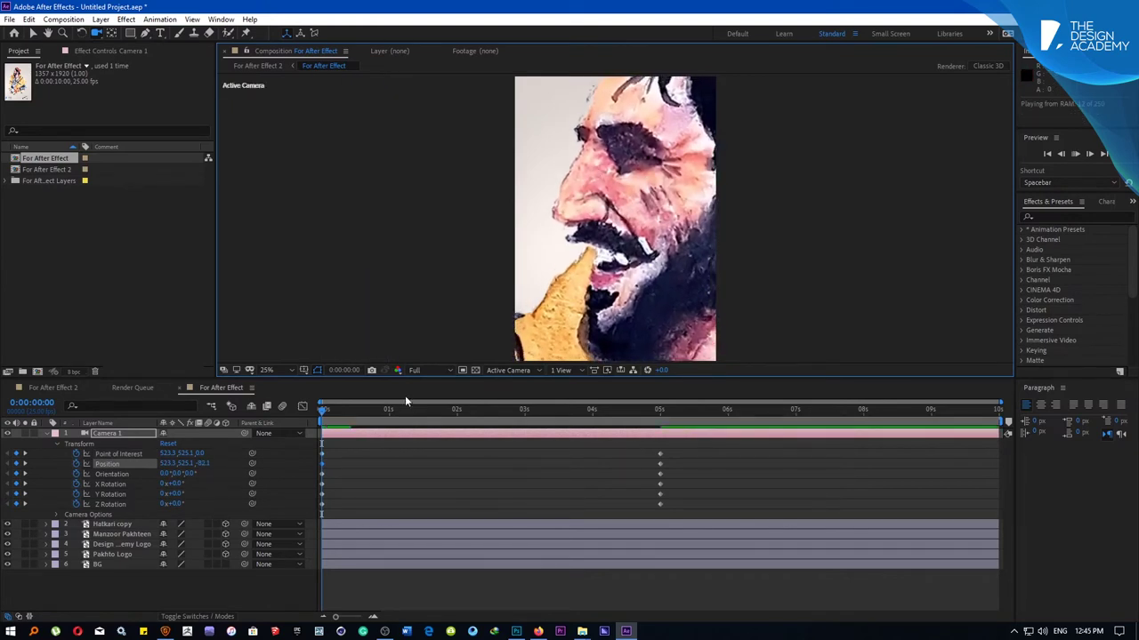
{"action": "left_click", "coordinate": [415, 370]}
{"action": "left_click", "coordinate": [429, 438]}
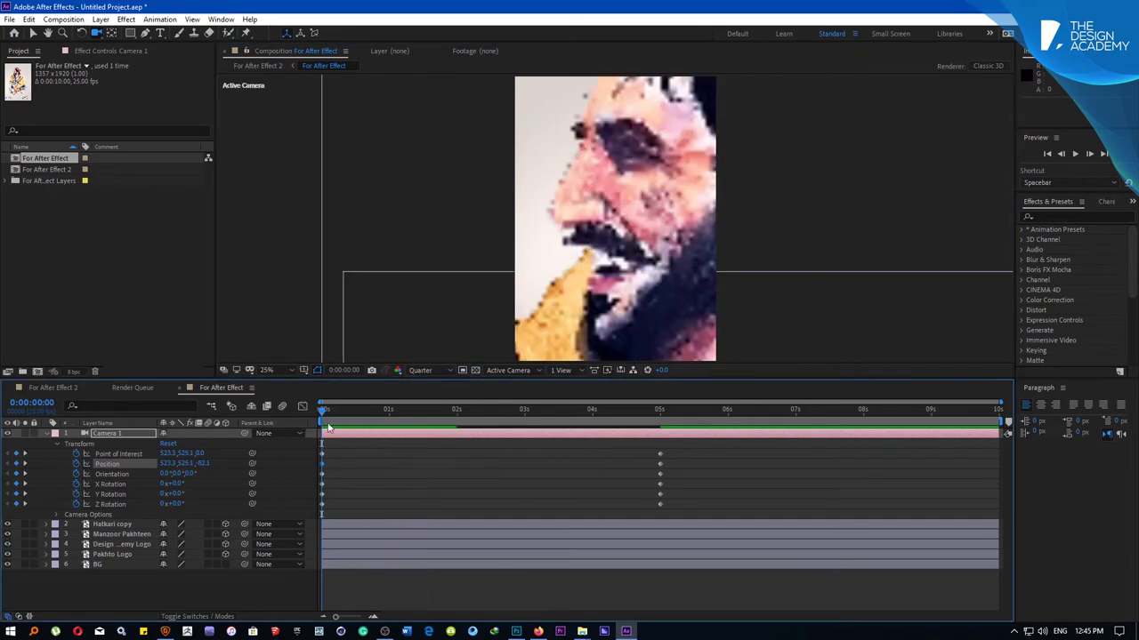
{"action": "mouse_move", "coordinate": [521, 426]}
{"action": "left_mouse_down"}
{"action": "mouse_move", "coordinate": [652, 424]}
{"action": "mouse_move", "coordinate": [340, 425]}
{"action": "mouse_move", "coordinate": [658, 411]}
{"action": "left_mouse_up"}
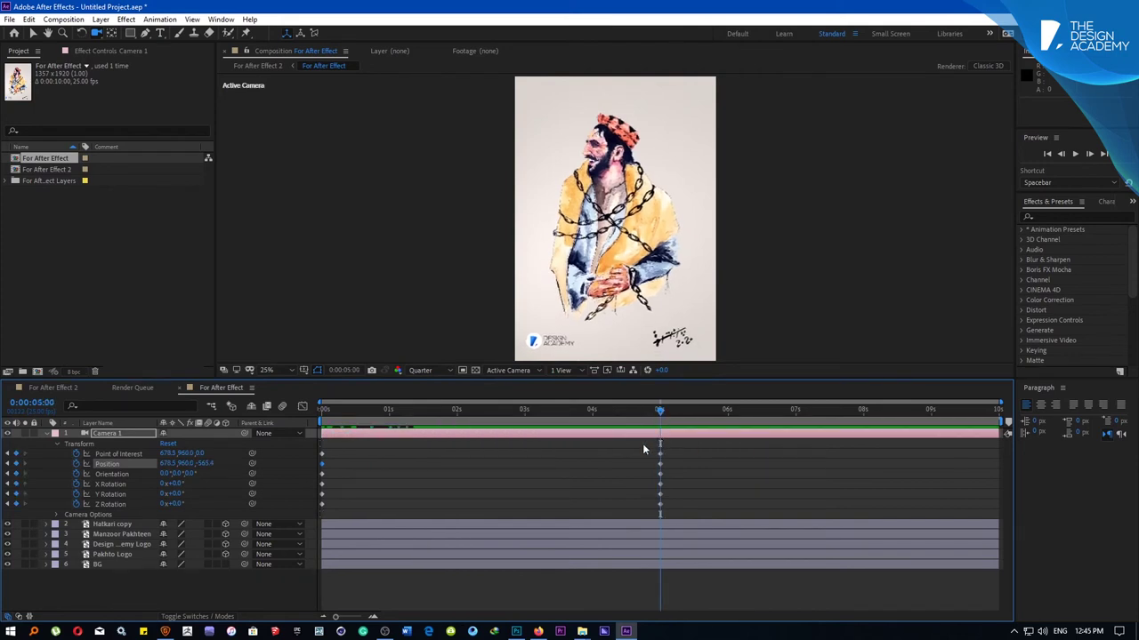
Lengthen the ease on the 5-second camera keyframes in the Graph Editor.
{"action": "left_click_drag", "start_coordinate": [644, 449], "coordinate": [674, 511]}
{"action": "key", "text": "shift+F3"}
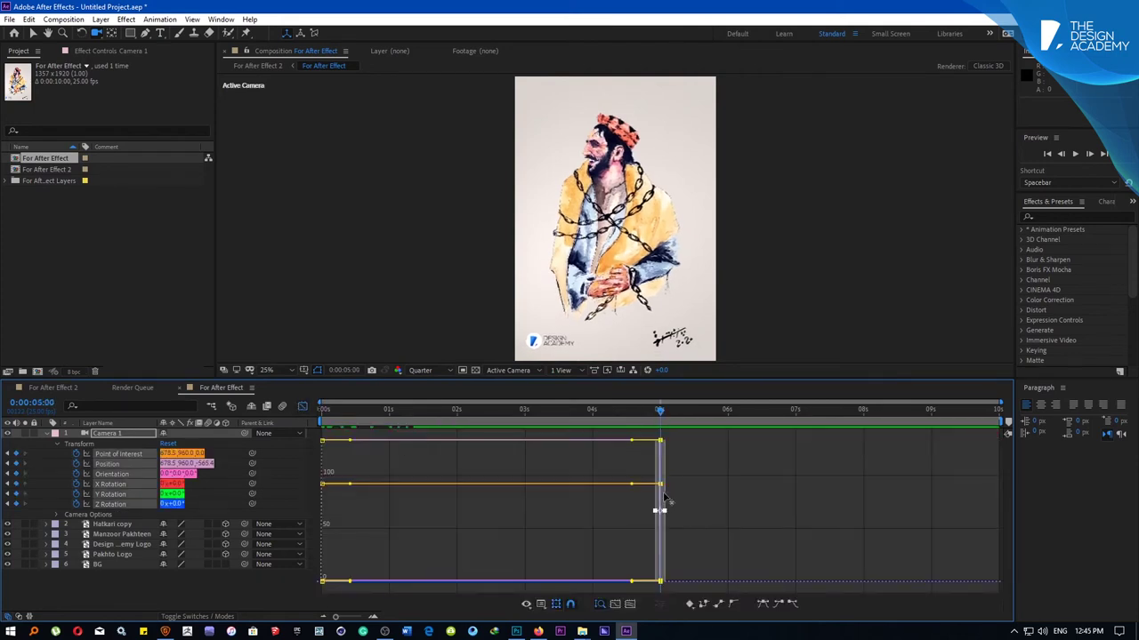
{"action": "left_click", "coordinate": [303, 407]}
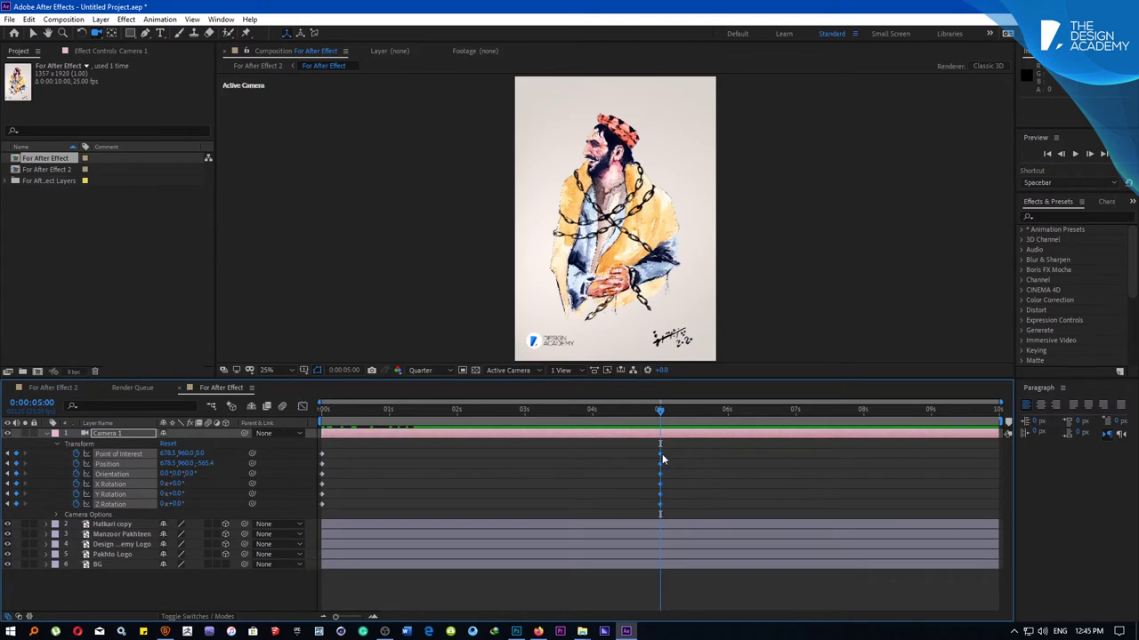
{"action": "key", "text": "shift+F3"}
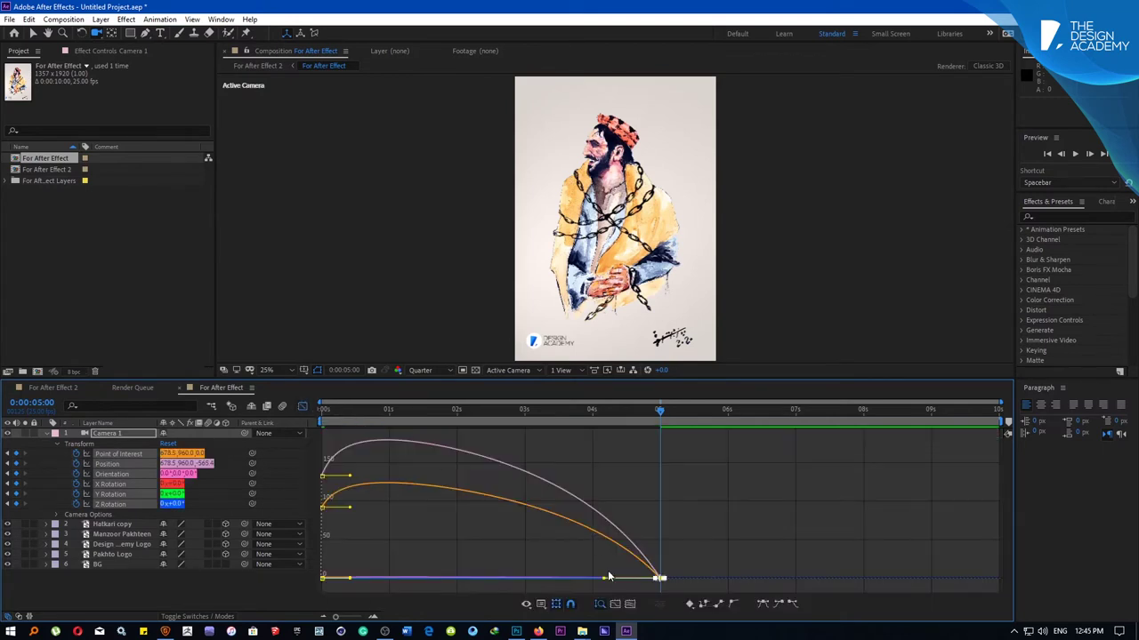
{"action": "left_click_drag", "start_coordinate": [602, 580], "coordinate": [422, 579]}
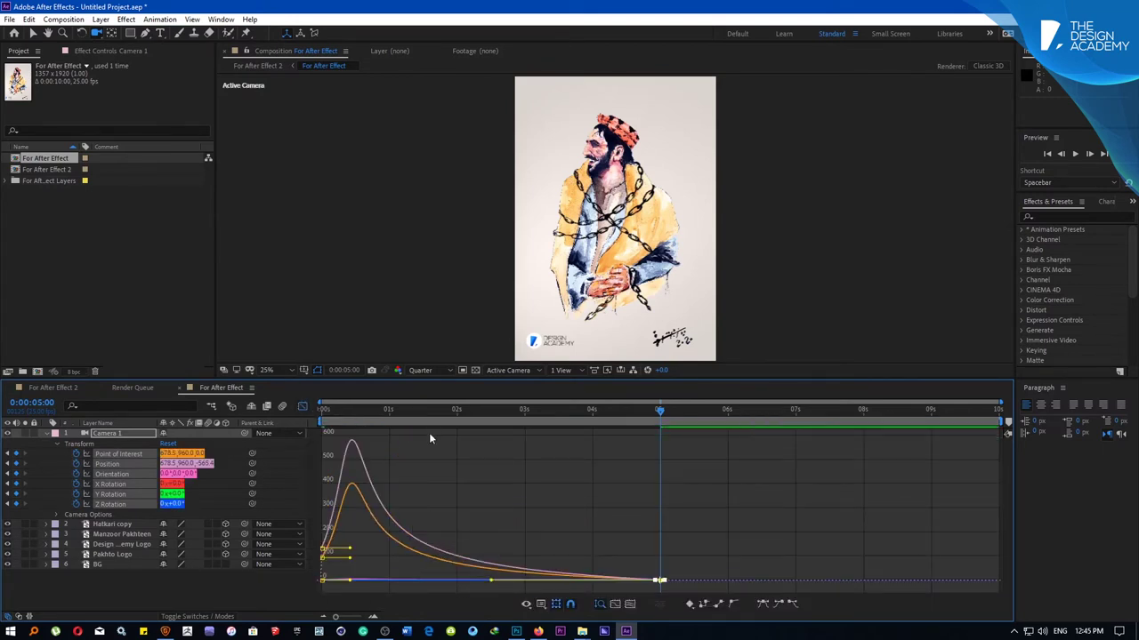
Preview the eased camera pull-out and park the playhead at 5 seconds.
{"action": "key", "text": "Home"}
{"action": "key", "text": "space"}
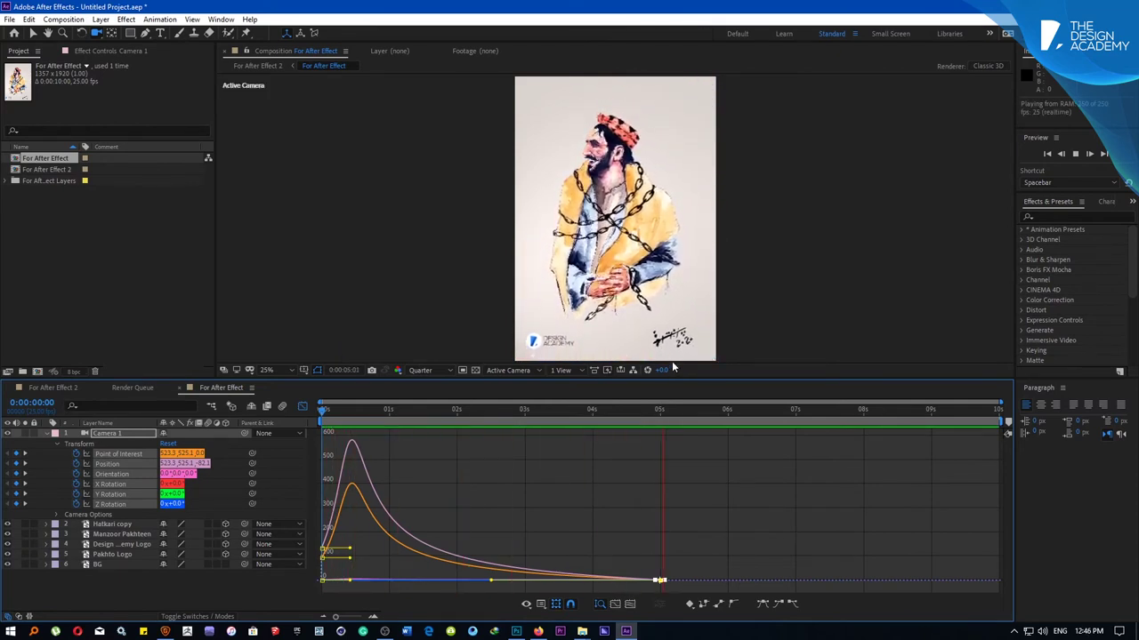
{"action": "left_click_drag", "start_coordinate": [665, 417], "coordinate": [659, 417]}
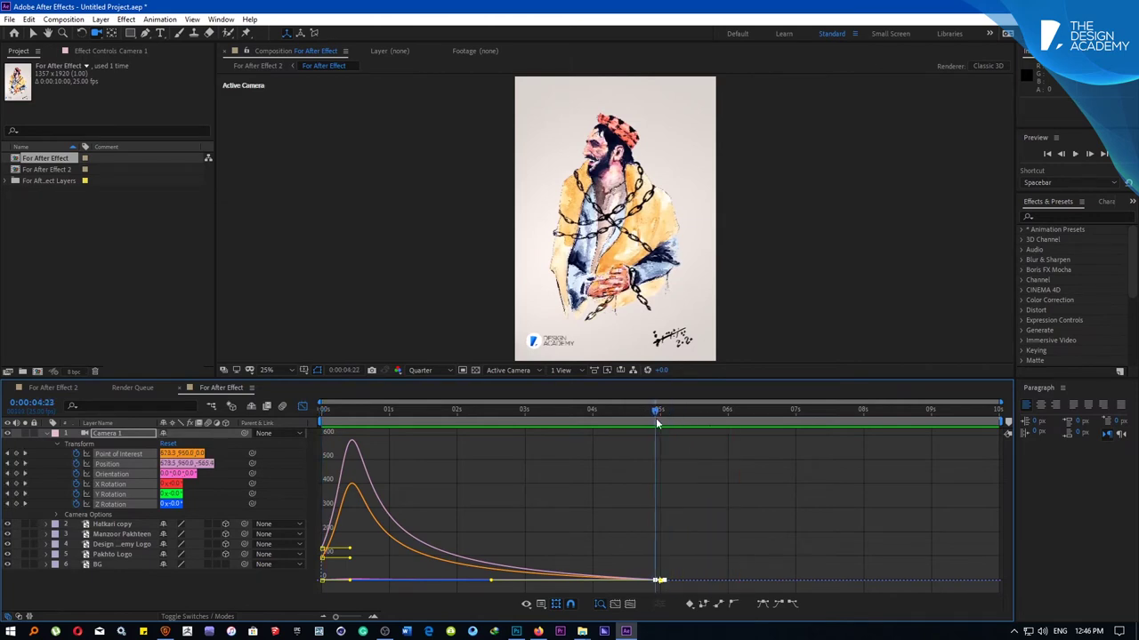
{"action": "left_click", "coordinate": [48, 434]}
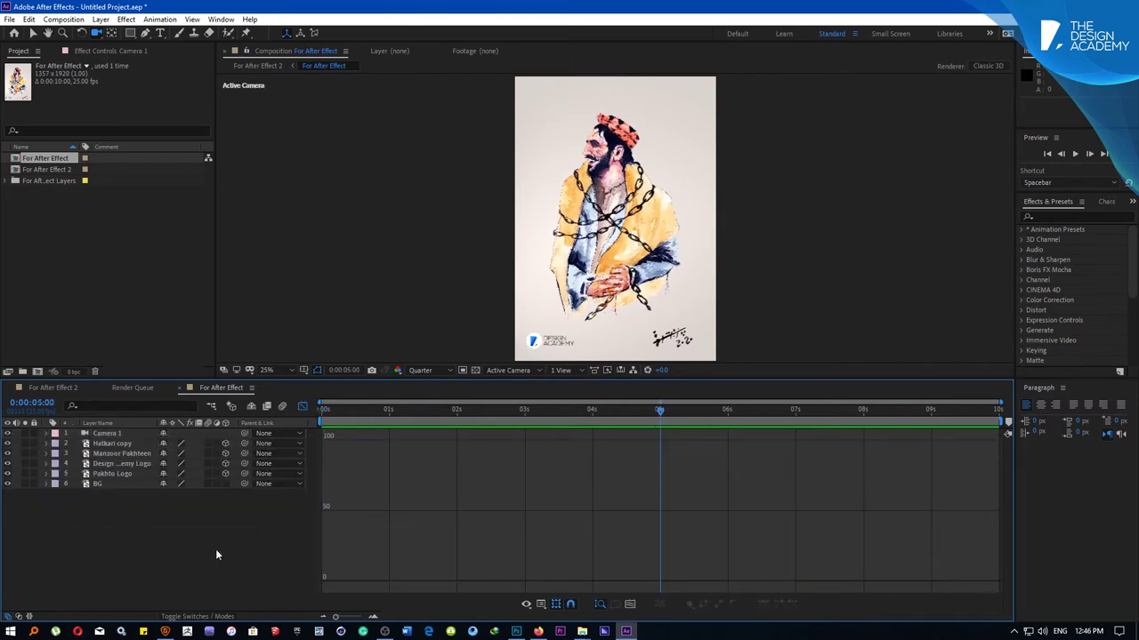
Search effects for 'shatt' and pre-compose Hatkari copy into Hatkari copy Comp 1.
{"action": "left_click", "coordinate": [302, 407]}
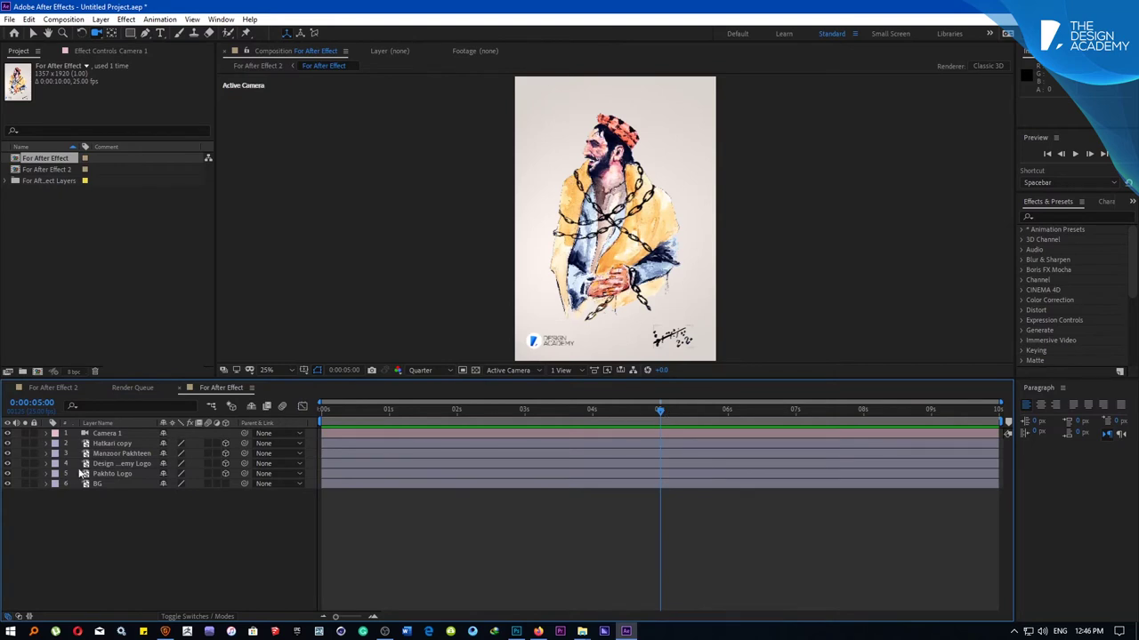
{"action": "left_click", "coordinate": [112, 444]}
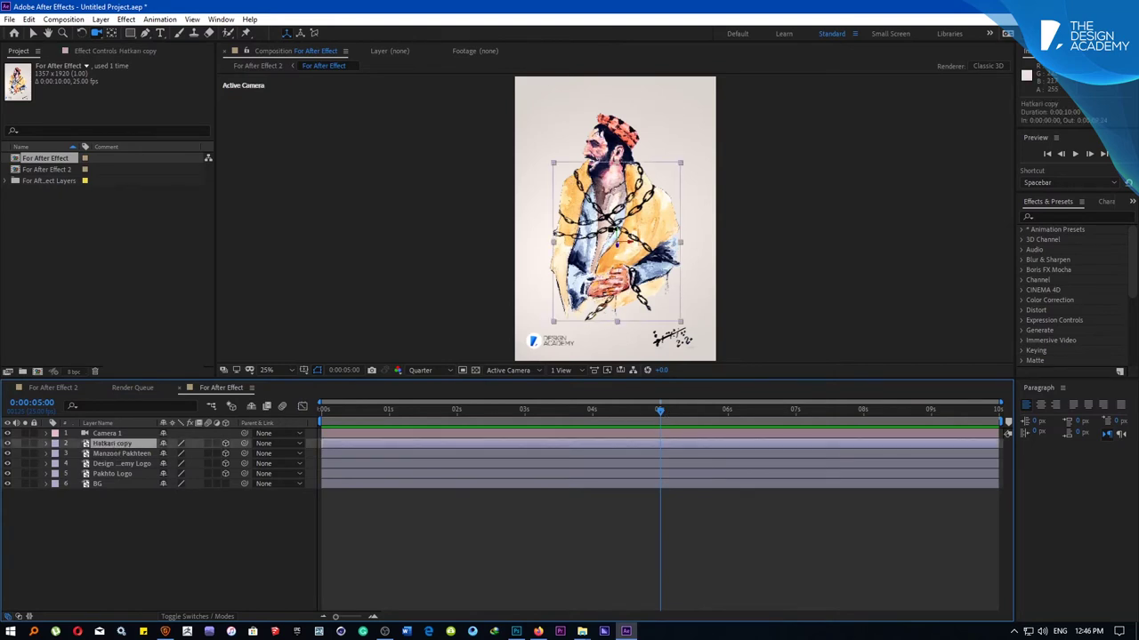
{"action": "key", "text": "v"}
{"action": "left_click", "coordinate": [1059, 217]}
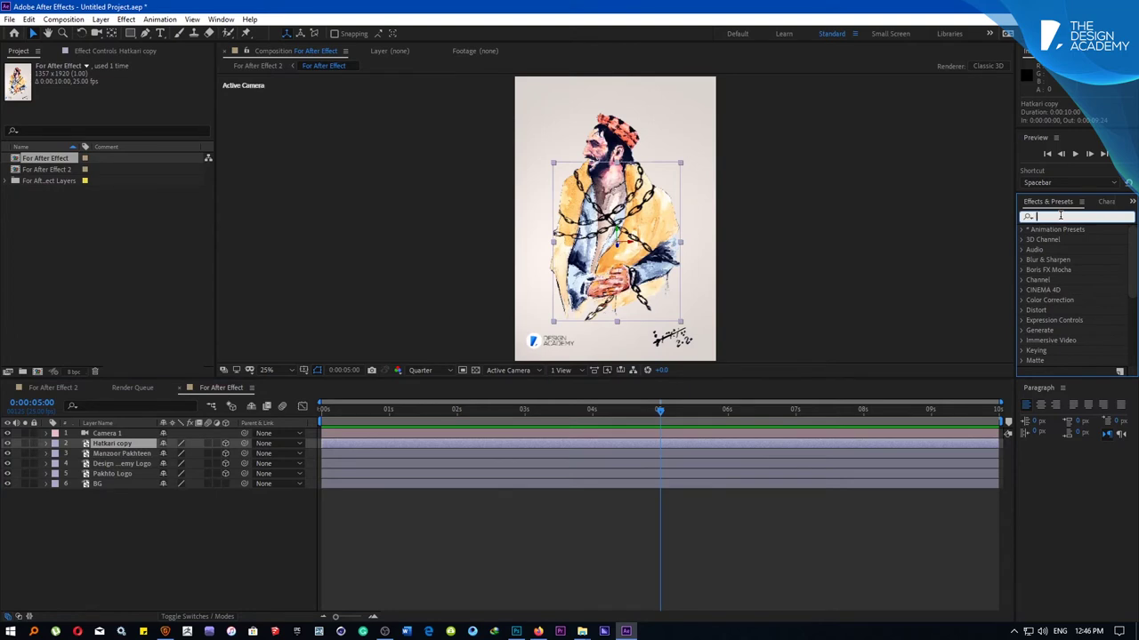
{"action": "type", "text": "shatt"}
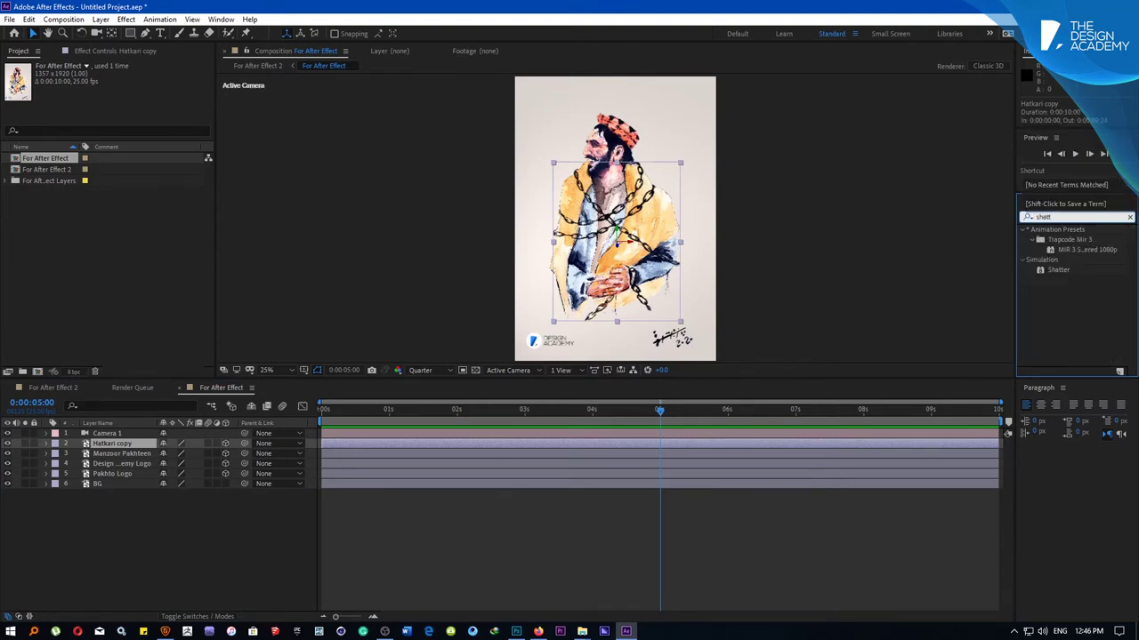
{"action": "left_click", "coordinate": [114, 444]}
{"action": "key", "text": "ctrl+shift+c"}
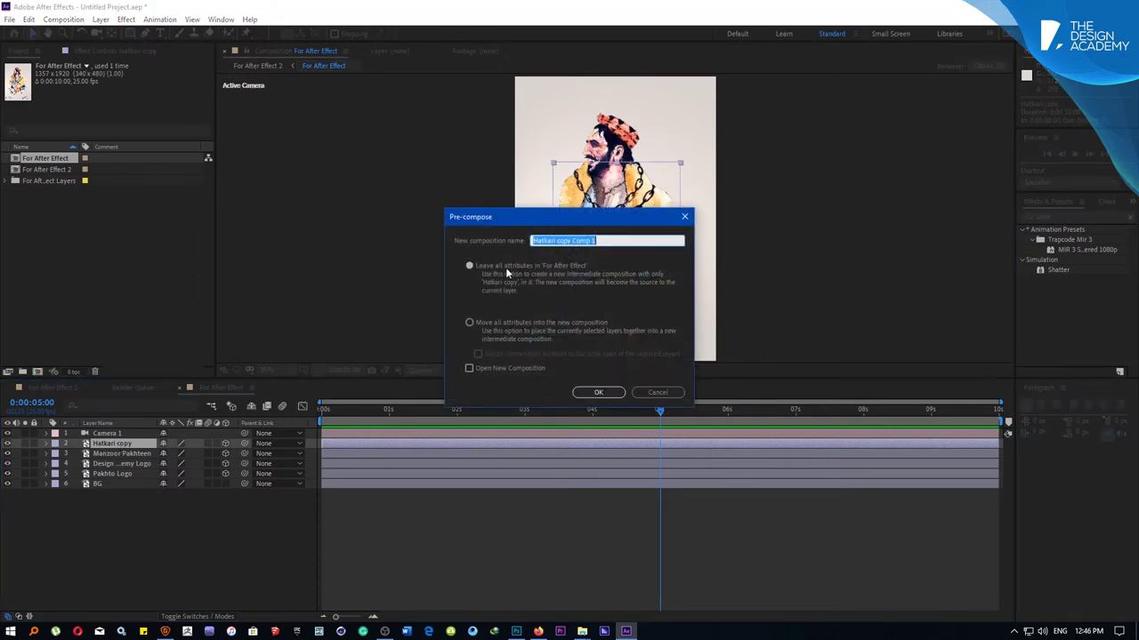
{"action": "left_click", "coordinate": [598, 392]}
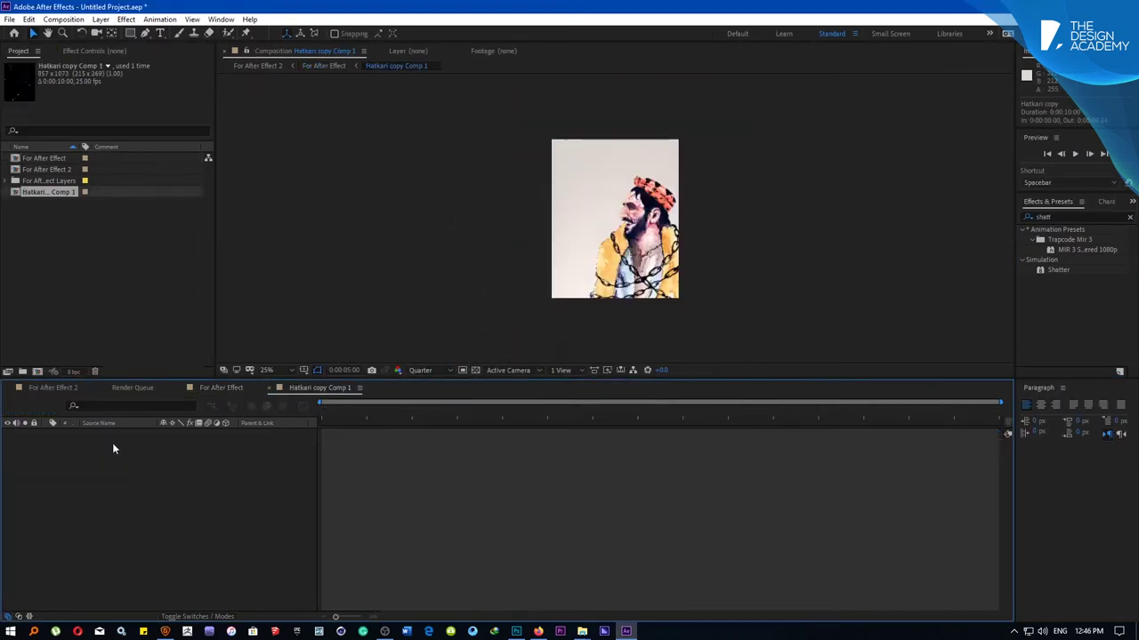
At Full resolution with the transparency grid, apply Shatter to the chains, keeping Wireframe + Forces view.
{"action": "left_click", "coordinate": [431, 370]}
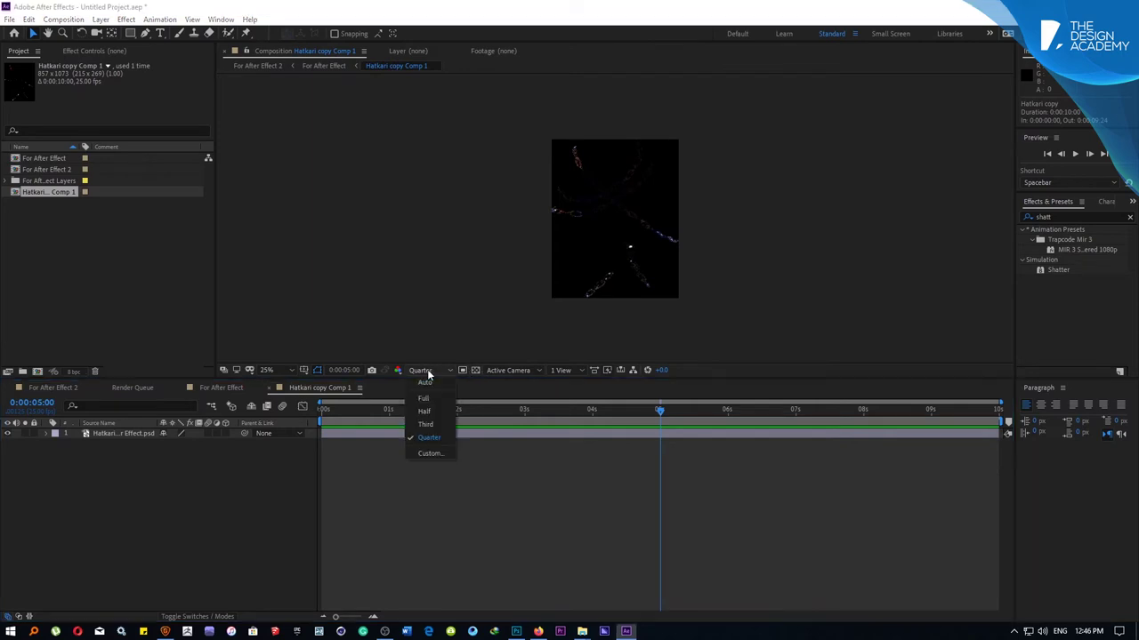
{"action": "left_click", "coordinate": [429, 406]}
{"action": "left_click", "coordinate": [476, 370]}
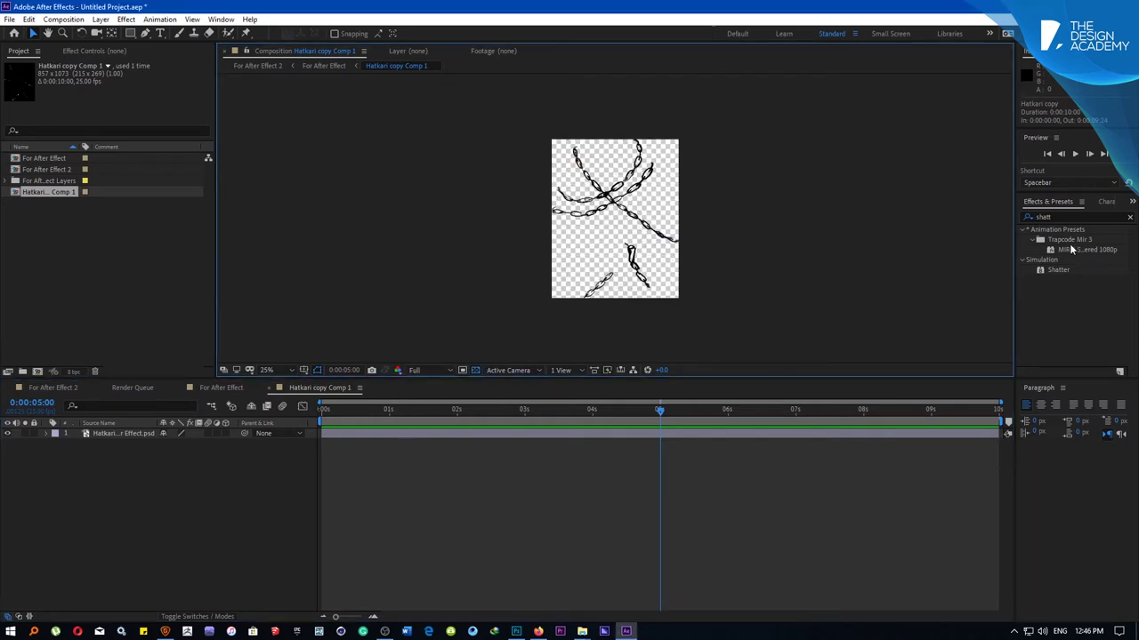
{"action": "left_click_drag", "start_coordinate": [1050, 271], "coordinate": [575, 236]}
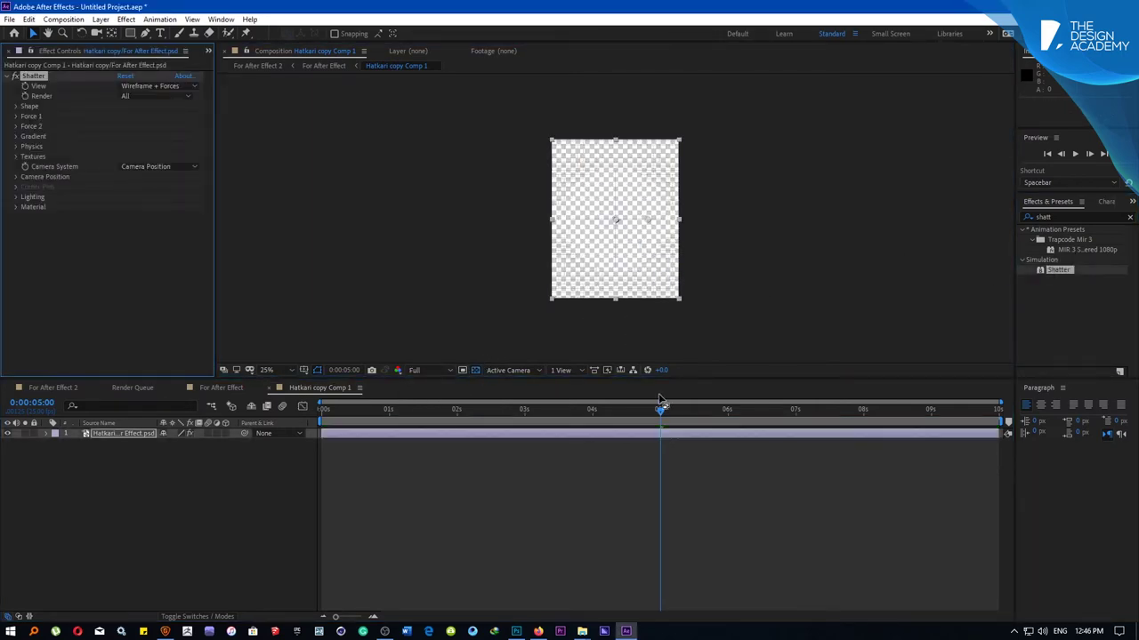
{"action": "left_click_drag", "start_coordinate": [662, 411], "coordinate": [728, 414]}
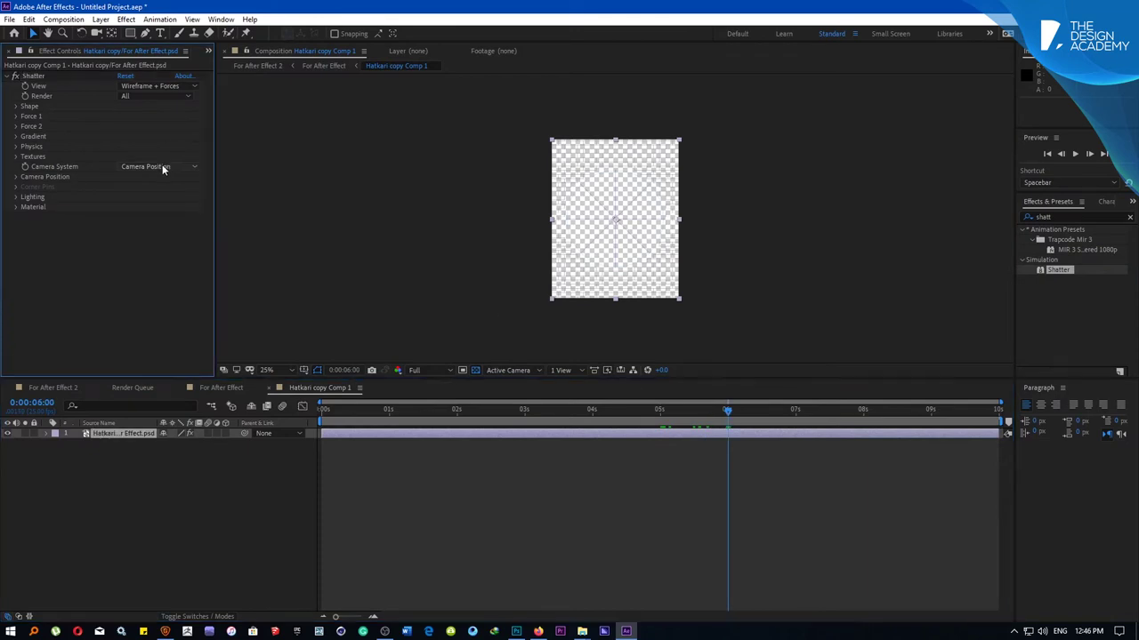
{"action": "left_click", "coordinate": [141, 87]}
{"action": "left_click", "coordinate": [169, 151]}
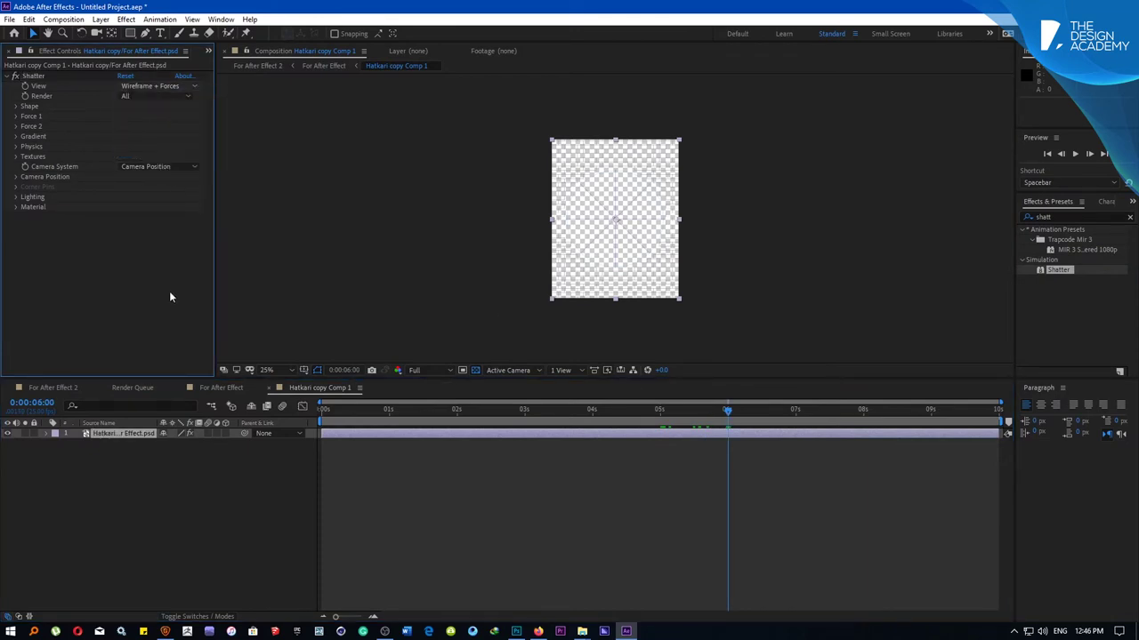
Change the Hatkari copy Comp 1 height to 1920 px in Composition Settings.
{"action": "left_click", "coordinate": [63, 18]}
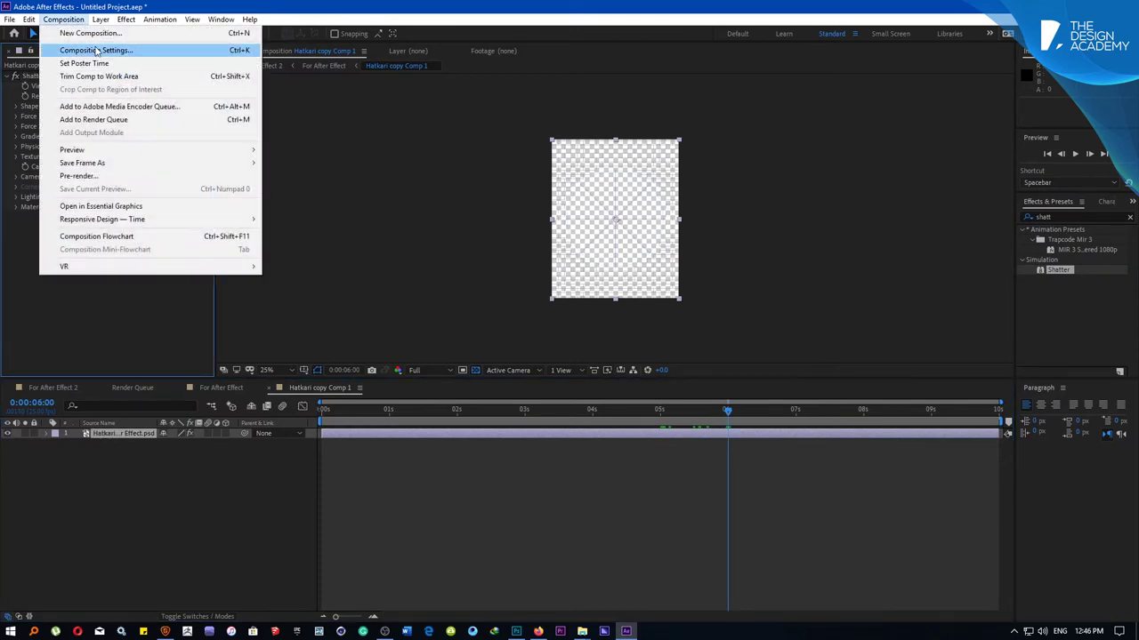
{"action": "left_click", "coordinate": [85, 48]}
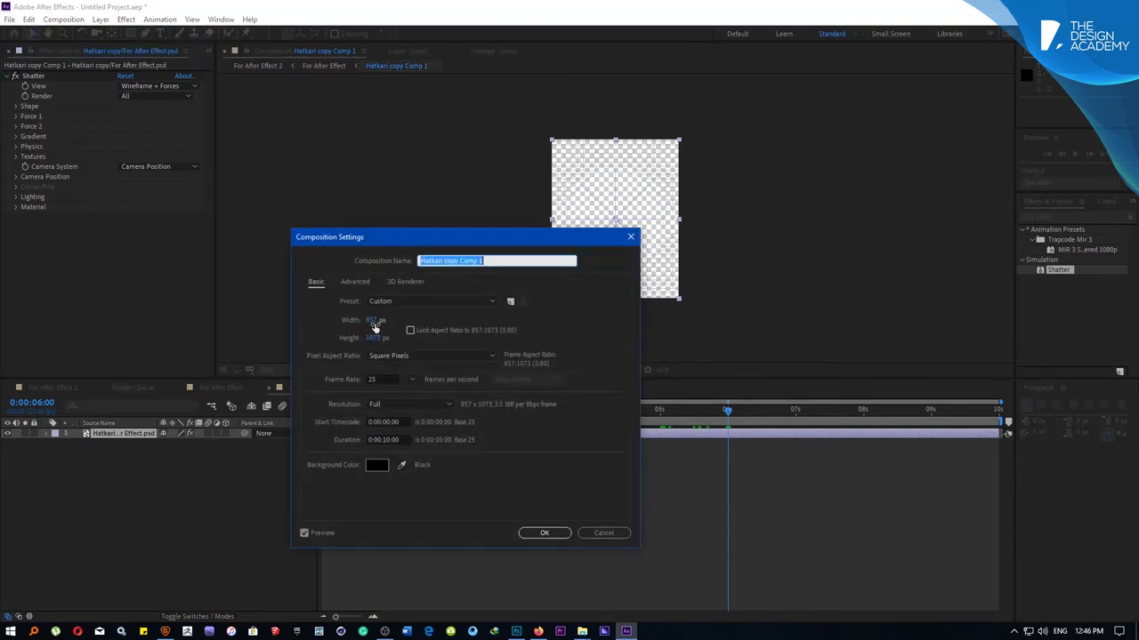
{"action": "left_click", "coordinate": [374, 320]}
{"action": "type", "text": "988"}
{"action": "key", "text": "Tab"}
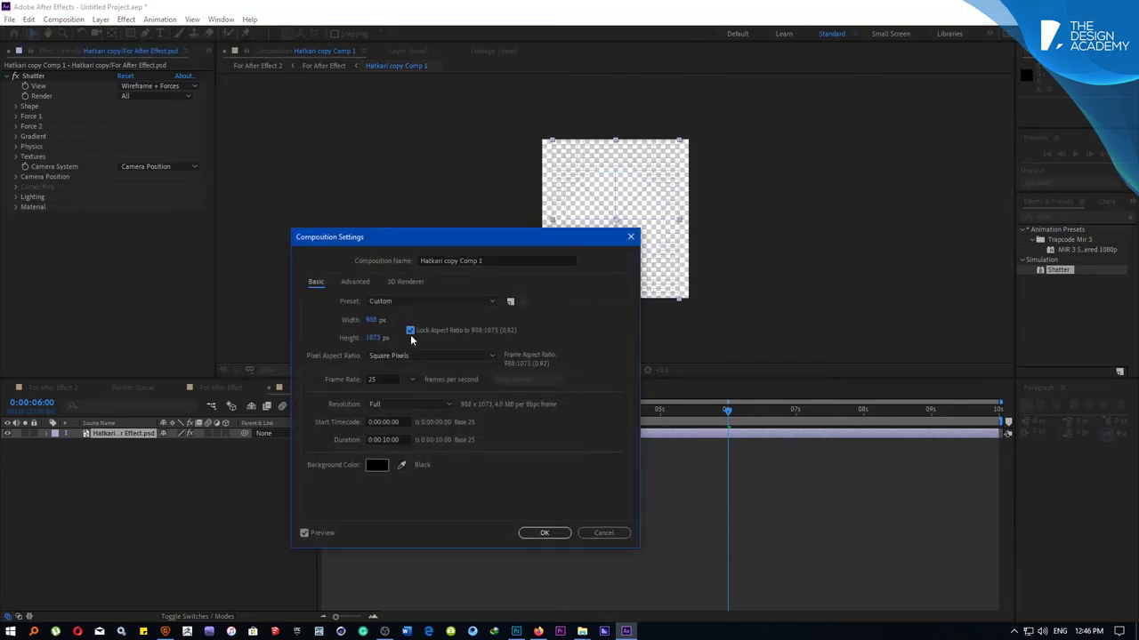
{"action": "left_click", "coordinate": [592, 532]}
{"action": "left_click", "coordinate": [64, 19]}
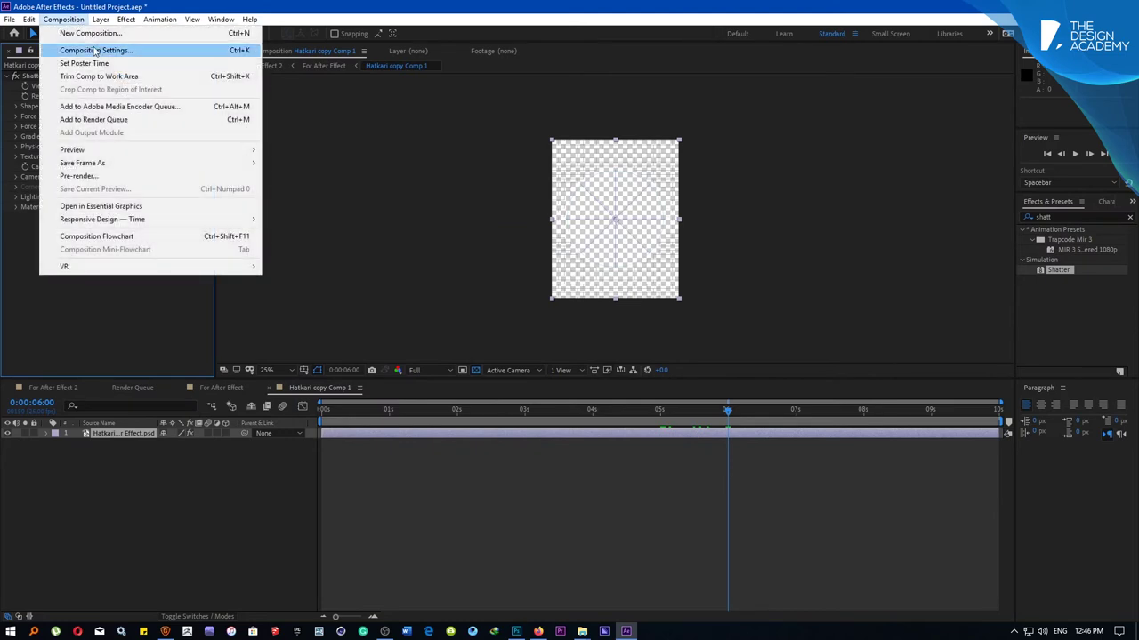
{"action": "left_click", "coordinate": [84, 48]}
{"action": "left_click", "coordinate": [411, 331]}
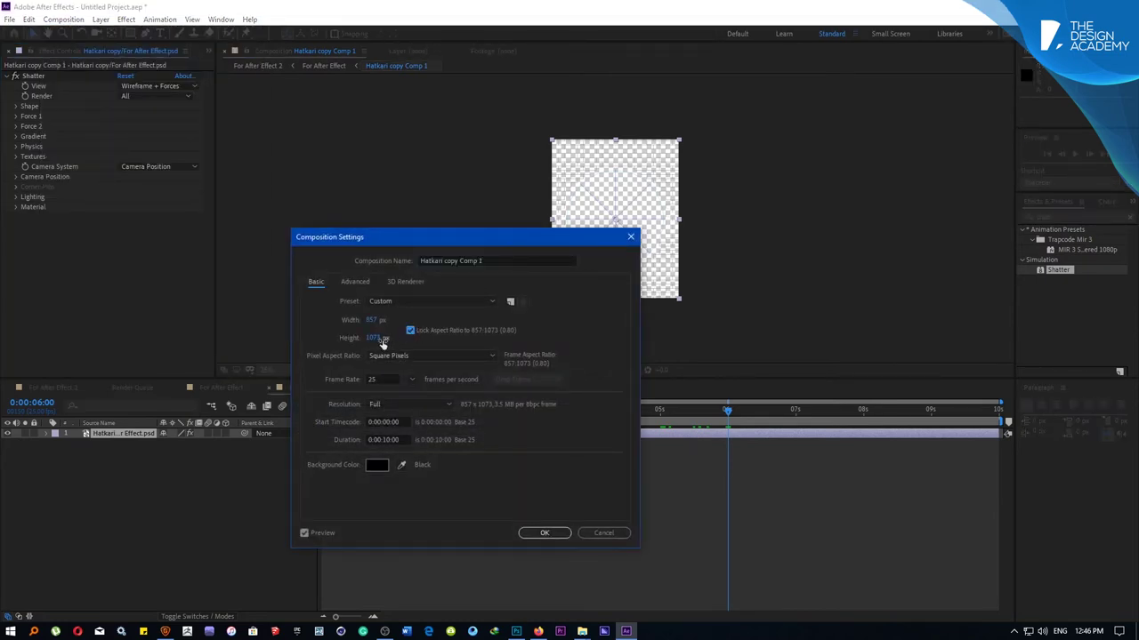
{"action": "left_click", "coordinate": [377, 339]}
{"action": "type", "text": "920"}
{"action": "key", "text": "Return"}
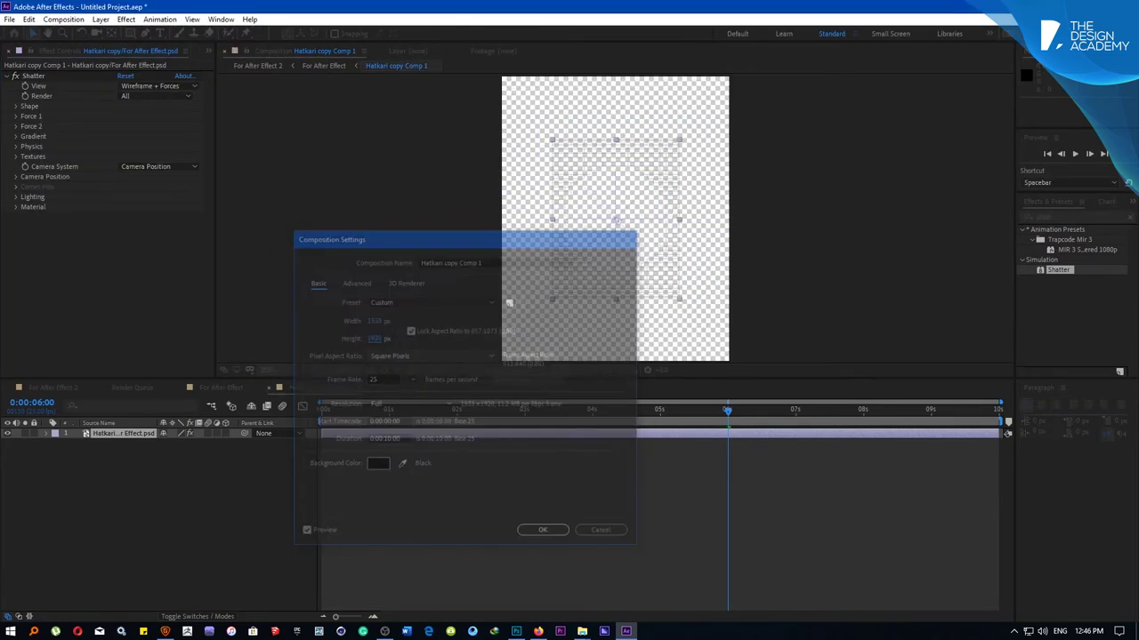
Set Shatter's Camera System to Comp Camera and add a 15mm camera.
{"action": "left_click", "coordinate": [156, 168]}
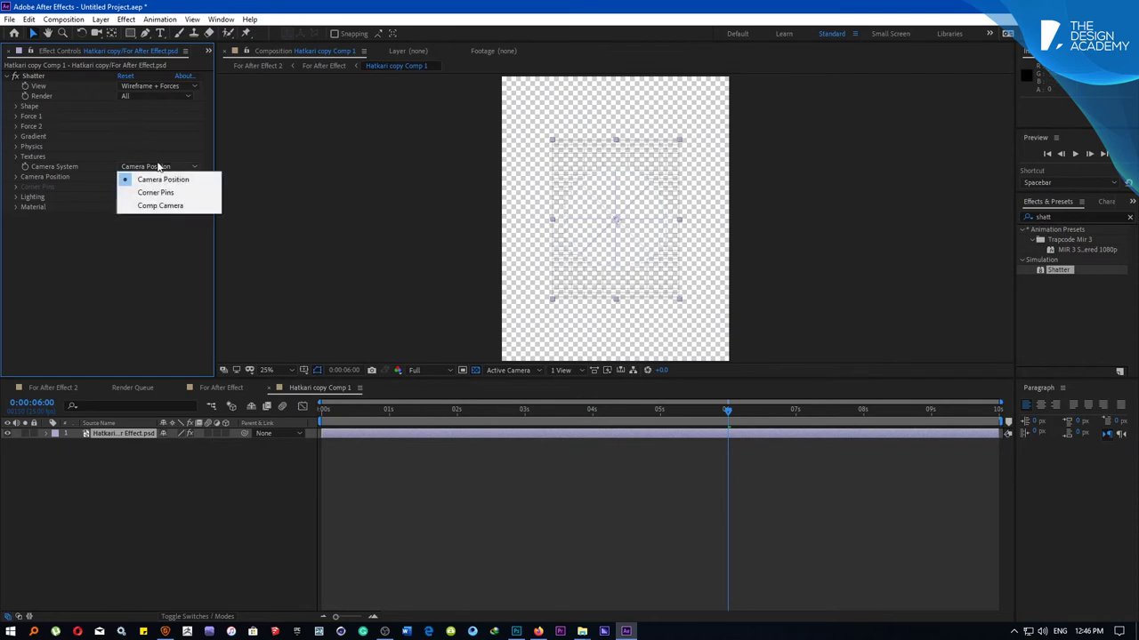
{"action": "left_click", "coordinate": [162, 206]}
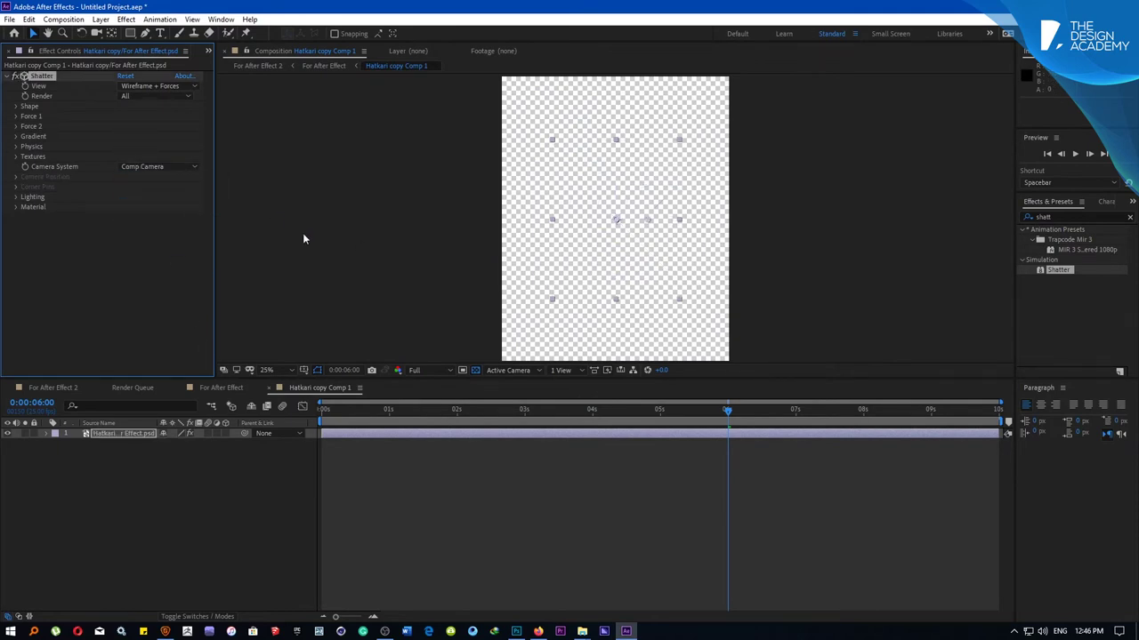
{"action": "left_click", "coordinate": [100, 19]}
{"action": "mouse_move", "coordinate": [117, 33]}
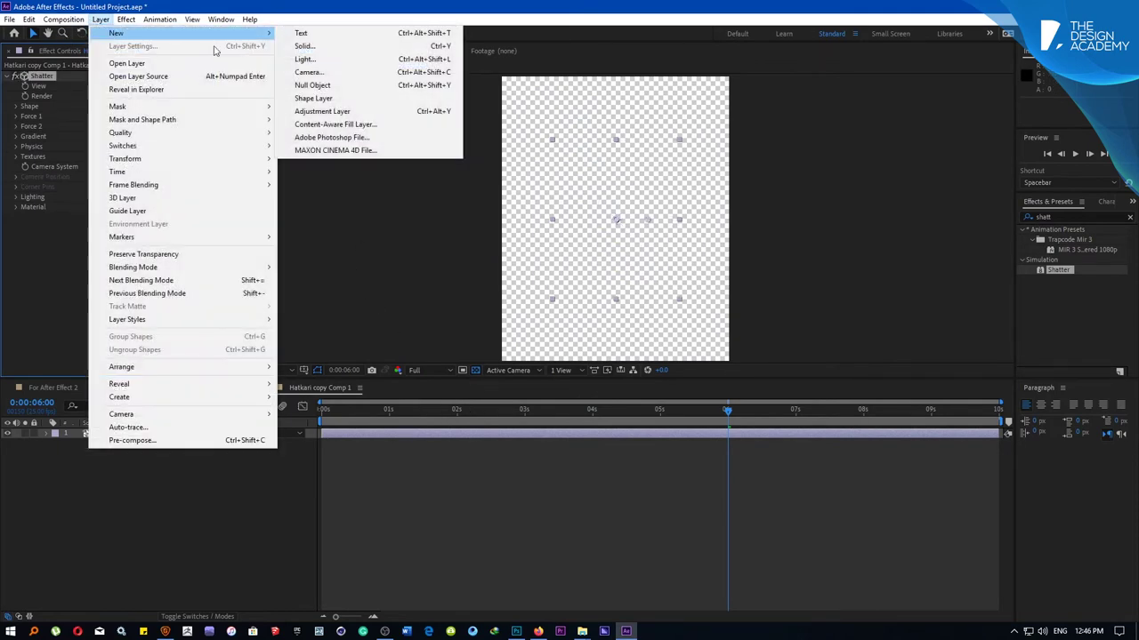
{"action": "left_click", "coordinate": [307, 71]}
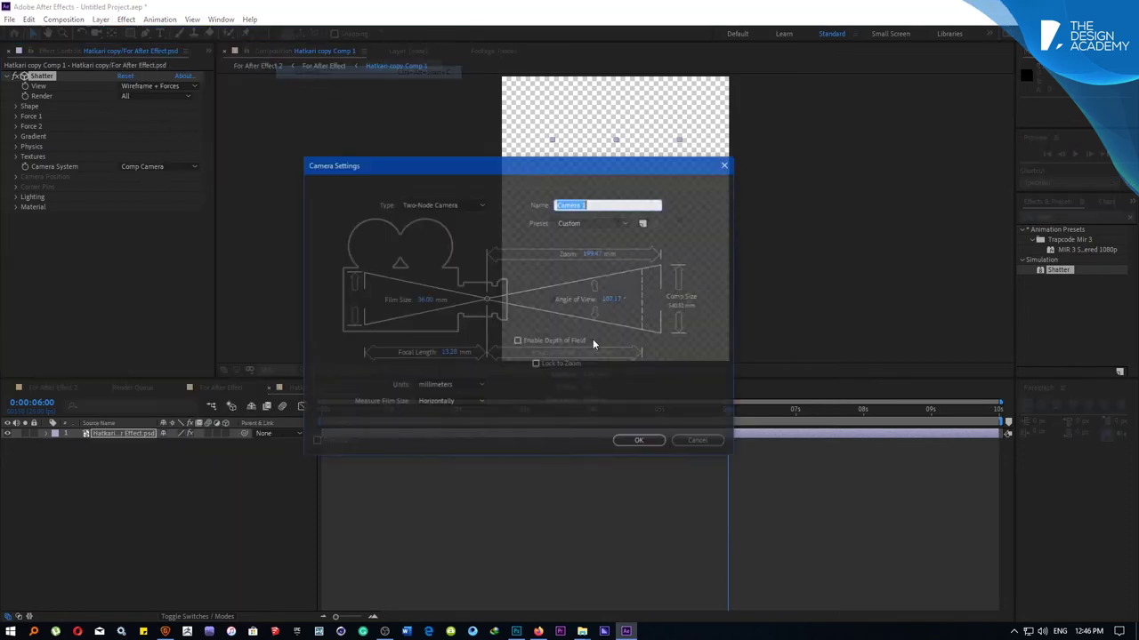
{"action": "left_click", "coordinate": [587, 222]}
{"action": "left_click", "coordinate": [598, 249]}
{"action": "left_click", "coordinate": [635, 442]}
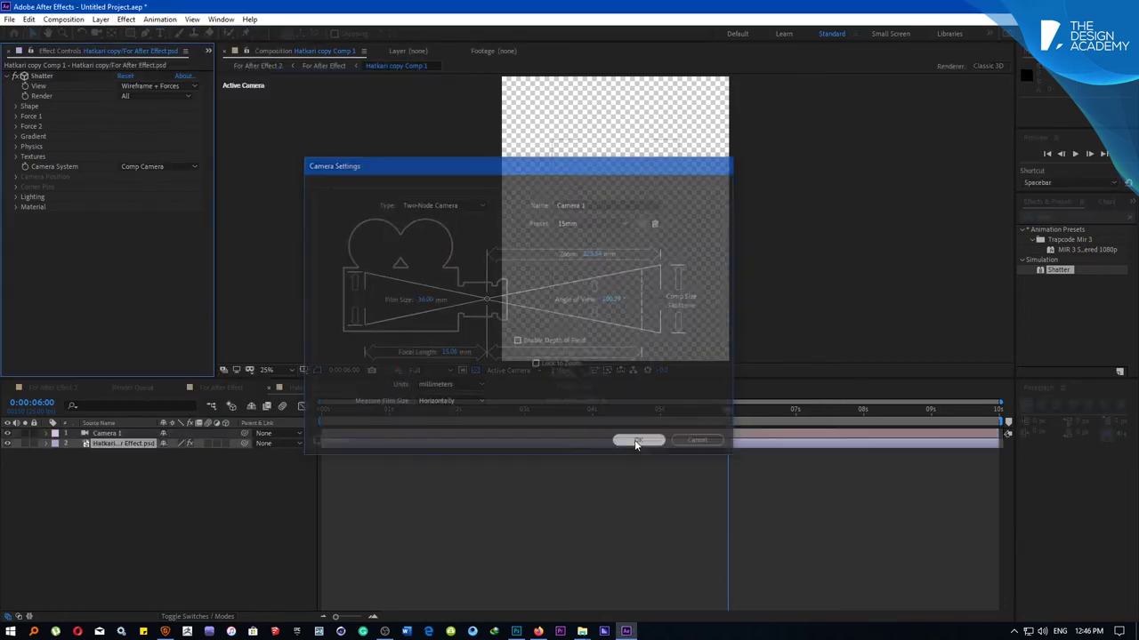
{"action": "left_click", "coordinate": [119, 445]}
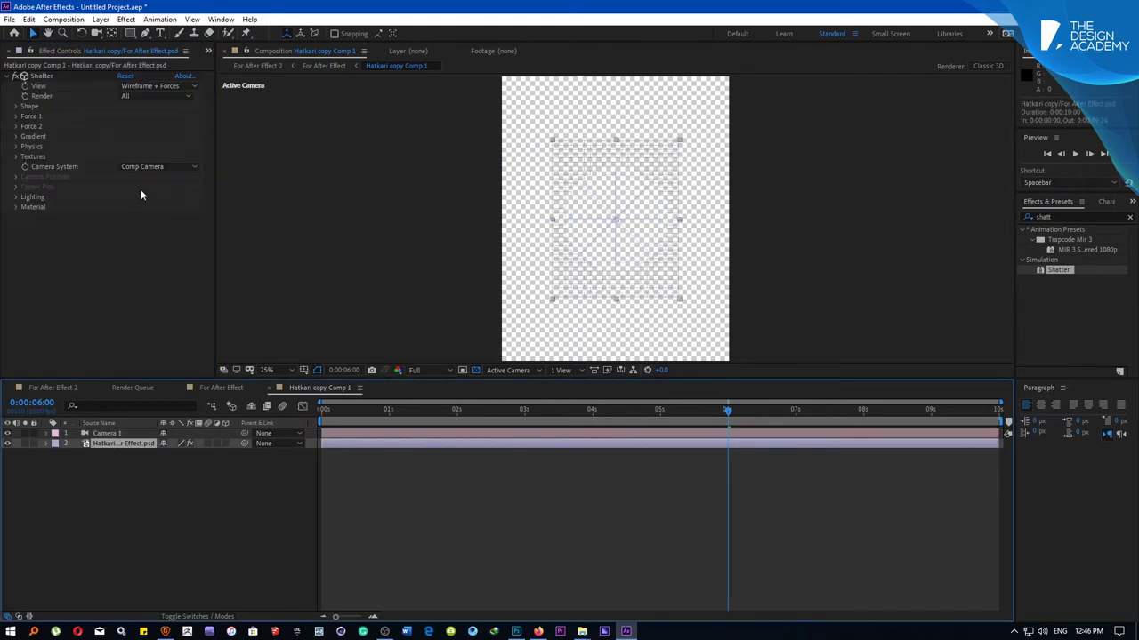
{"action": "left_click", "coordinate": [155, 86]}
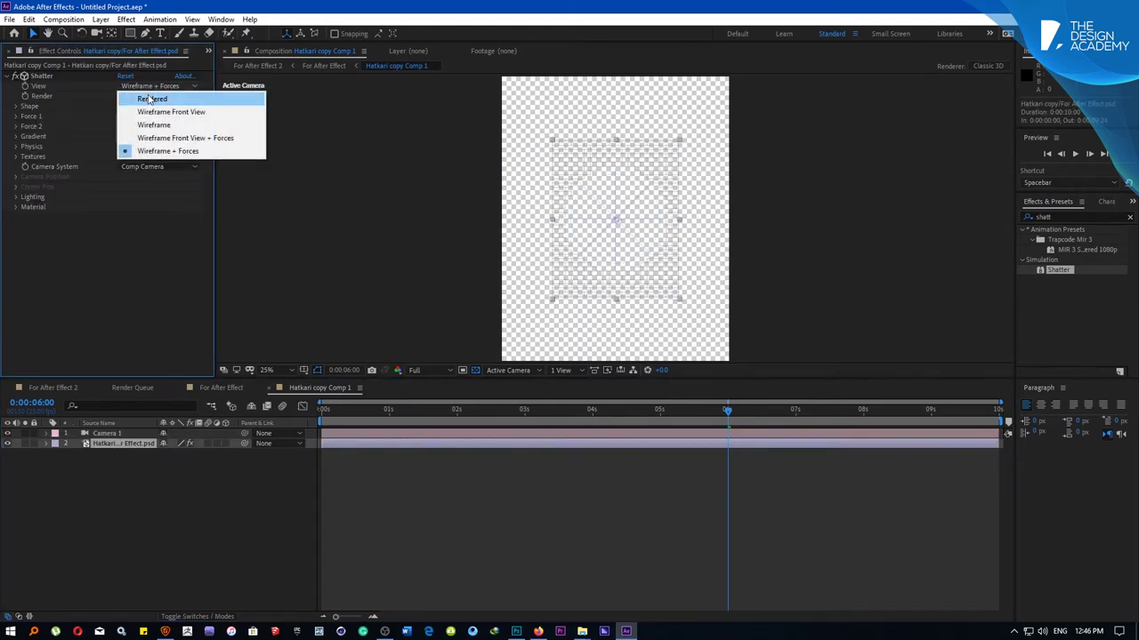
Switch the Shatter View to Rendered and preview from the start.
{"action": "left_click", "coordinate": [149, 93]}
{"action": "left_click_drag", "start_coordinate": [728, 411], "coordinate": [322, 411]}
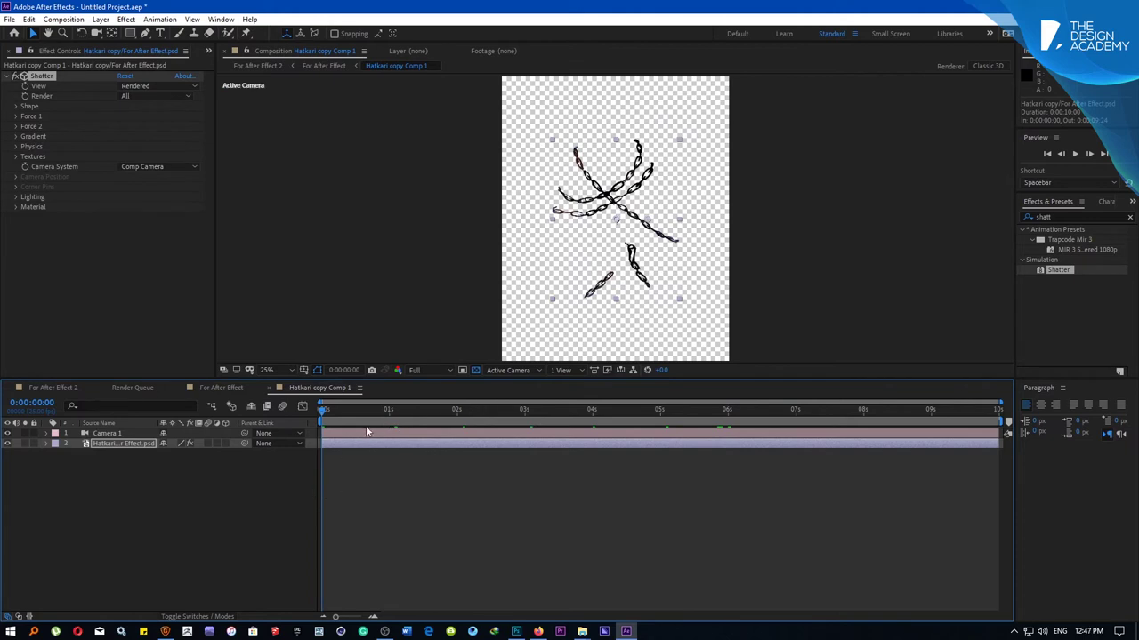
{"action": "key", "text": "space"}
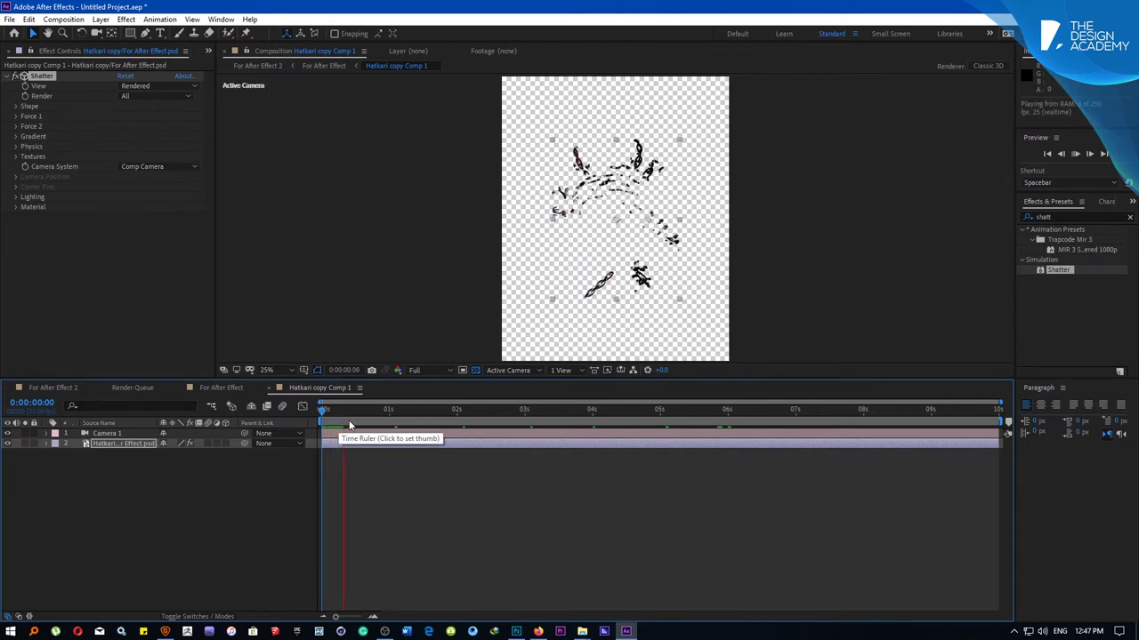
{"action": "key", "text": "space"}
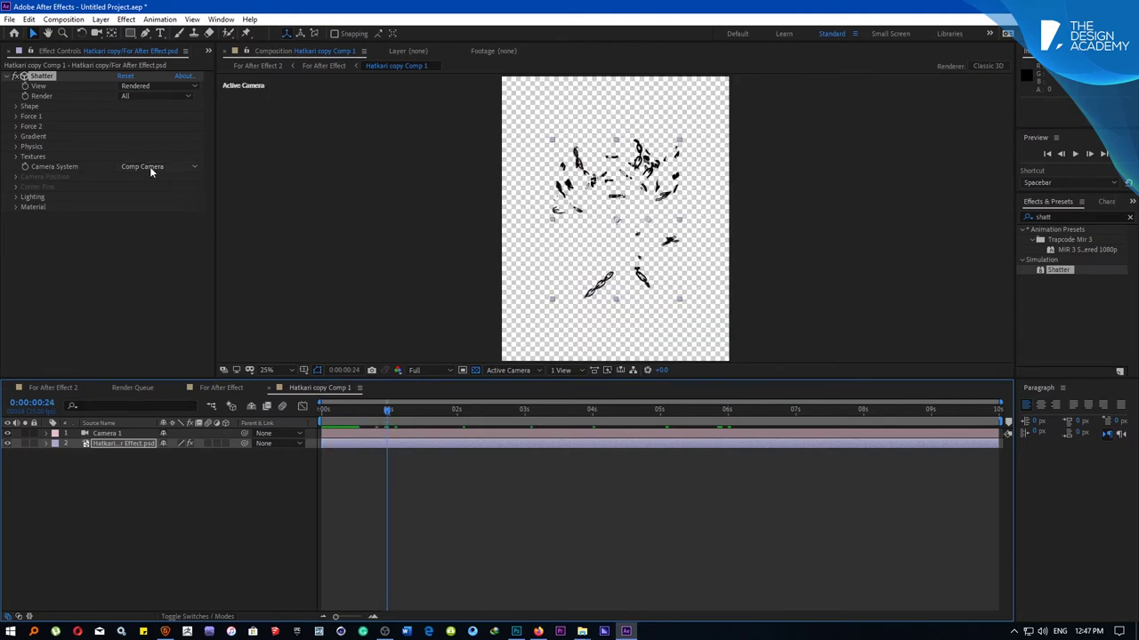
Test Corner Pins, revert to Comp Camera, and preview with Render set to Layer.
{"action": "left_click", "coordinate": [149, 168]}
{"action": "left_click", "coordinate": [156, 193]}
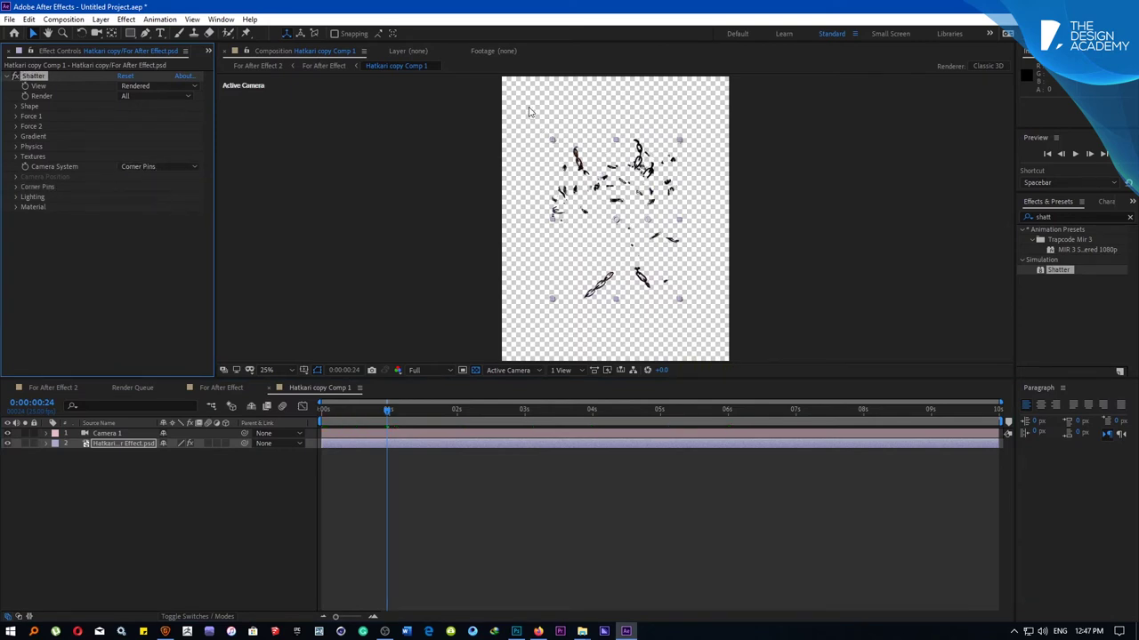
{"action": "left_click", "coordinate": [589, 220]}
{"action": "left_click", "coordinate": [155, 166]}
{"action": "left_click", "coordinate": [167, 199]}
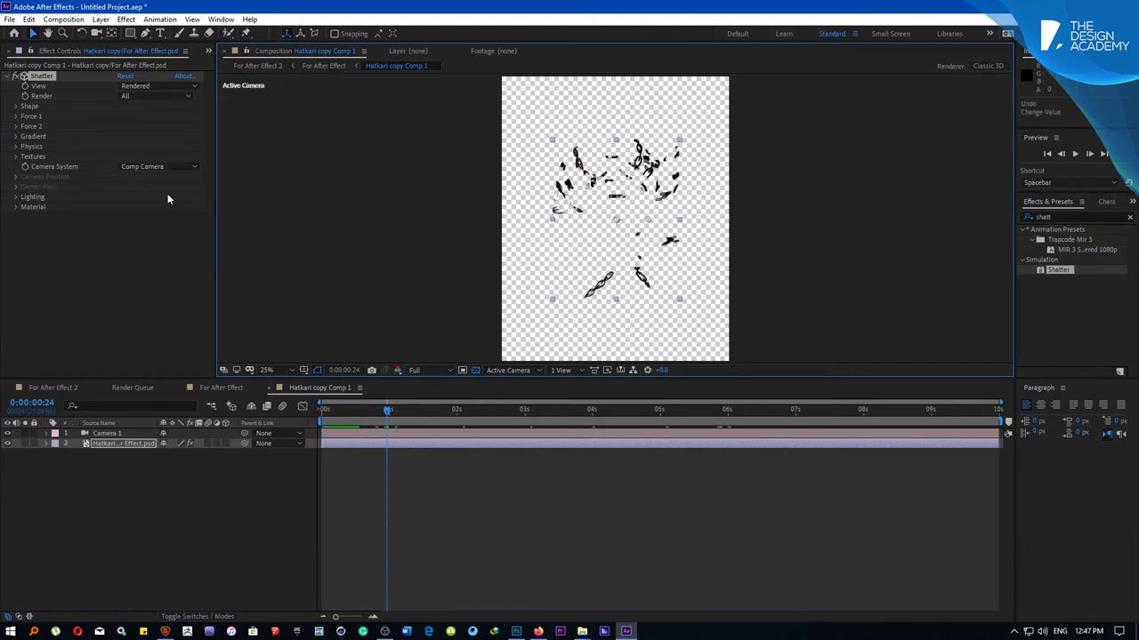
{"action": "left_click", "coordinate": [143, 95]}
{"action": "left_click", "coordinate": [148, 120]}
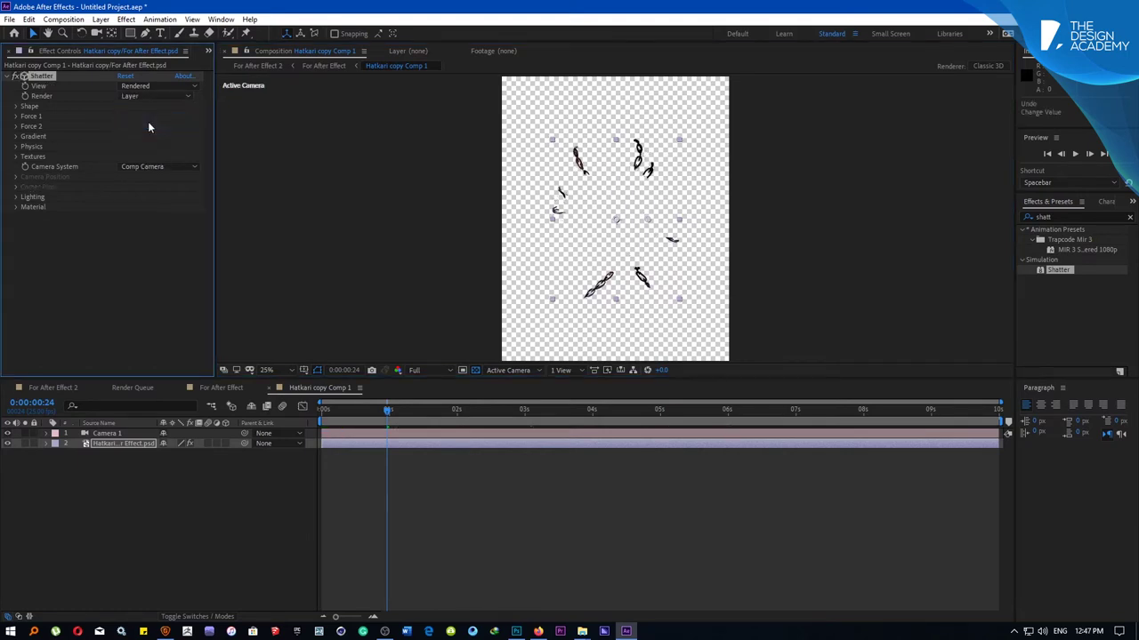
{"action": "key", "text": "space"}
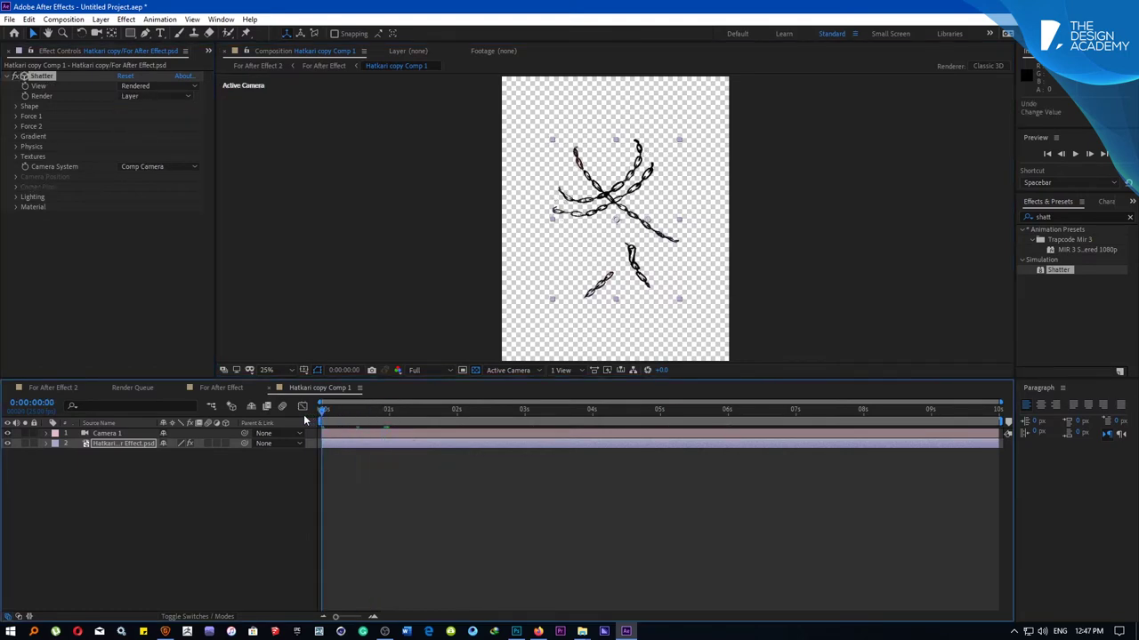
{"action": "left_click", "coordinate": [155, 85]}
Set Shatter Render back to All and scrub to later shattering frames.
{"action": "left_click", "coordinate": [115, 108]}
{"action": "left_click", "coordinate": [156, 96]}
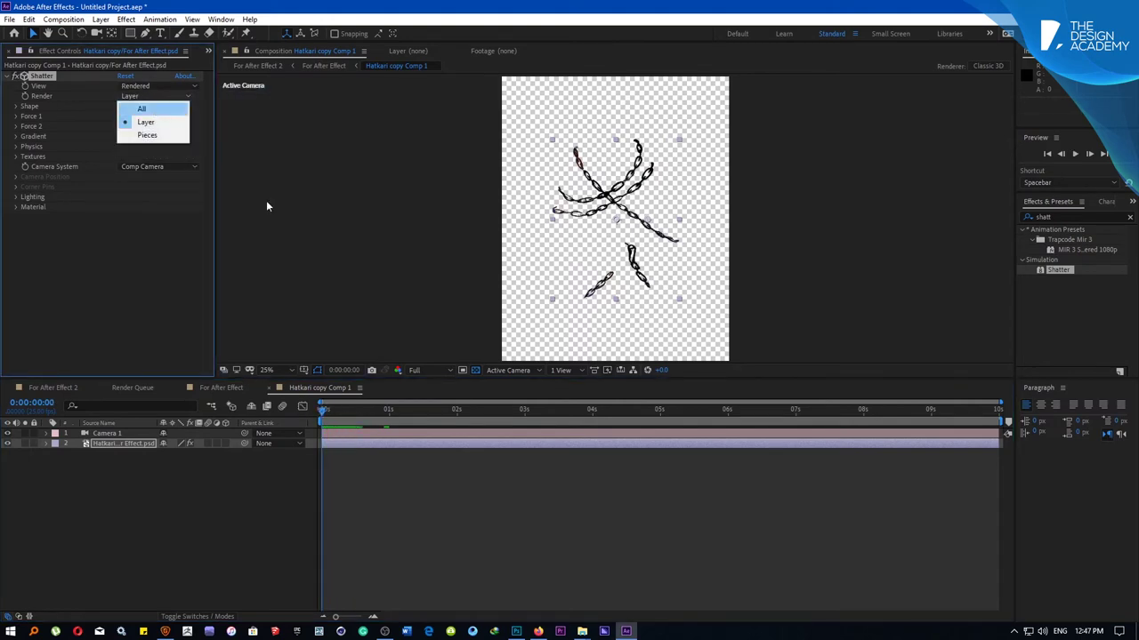
{"action": "left_click", "coordinate": [143, 98]}
{"action": "left_click", "coordinate": [348, 411]}
{"action": "mouse_move", "coordinate": [363, 424]}
{"action": "left_mouse_down"}
{"action": "mouse_move", "coordinate": [449, 431]}
{"action": "mouse_move", "coordinate": [322, 431]}
{"action": "left_mouse_up"}
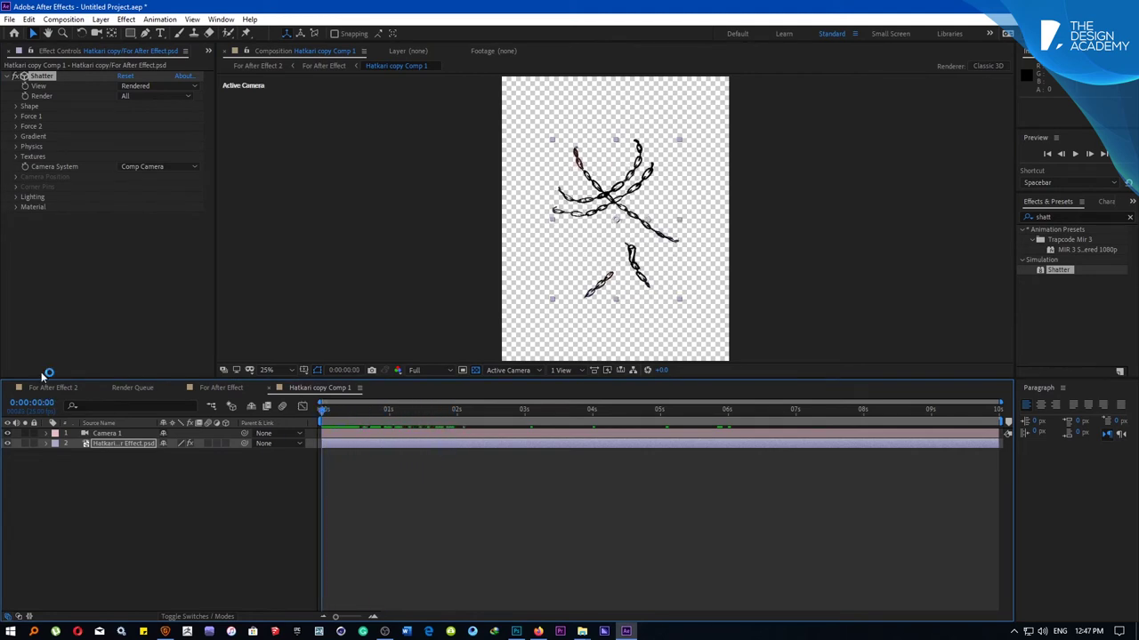
Set the Shatter shape pattern to Triangles 2 and lower a shape value to enlarge the pieces.
{"action": "left_click", "coordinate": [16, 107]}
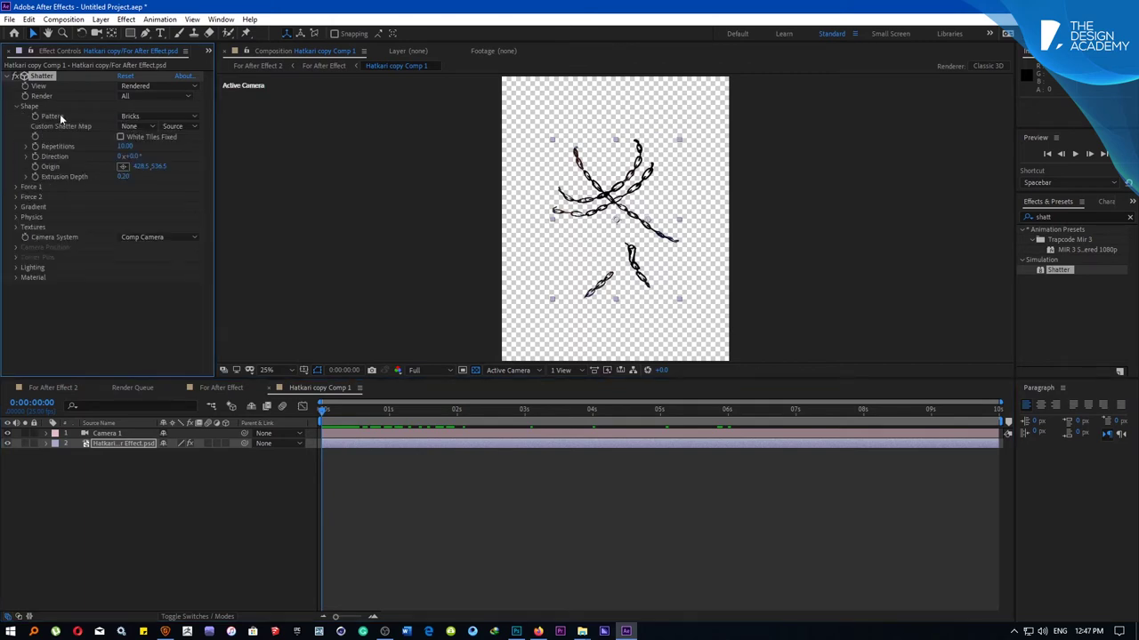
{"action": "left_click", "coordinate": [130, 116]}
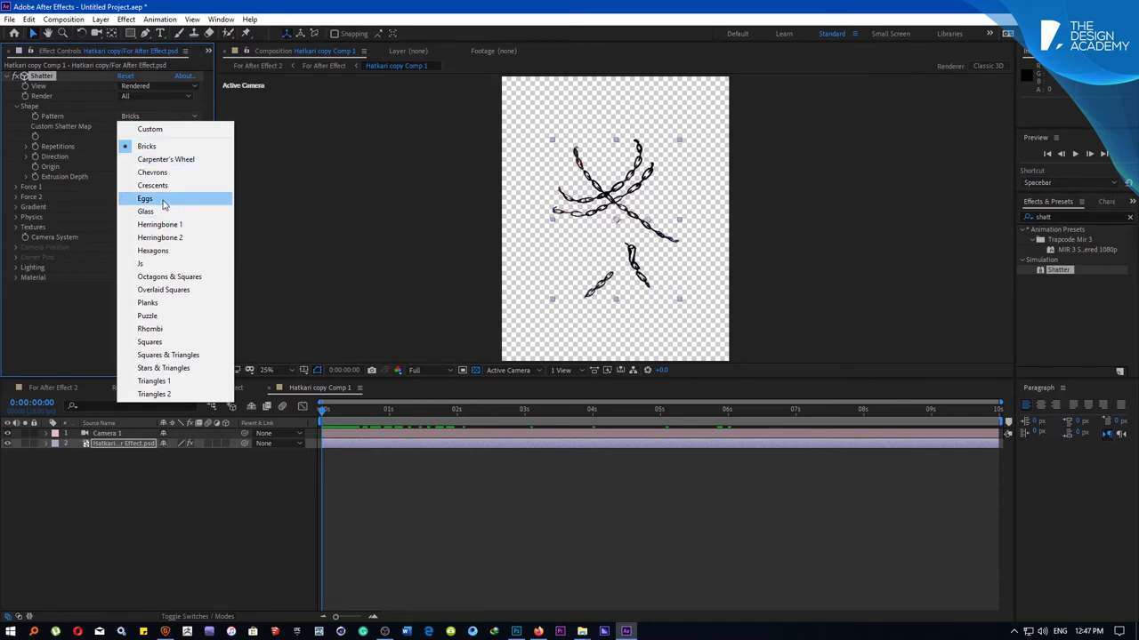
{"action": "left_click", "coordinate": [154, 394]}
{"action": "left_click_drag", "start_coordinate": [385, 410], "coordinate": [409, 412]}
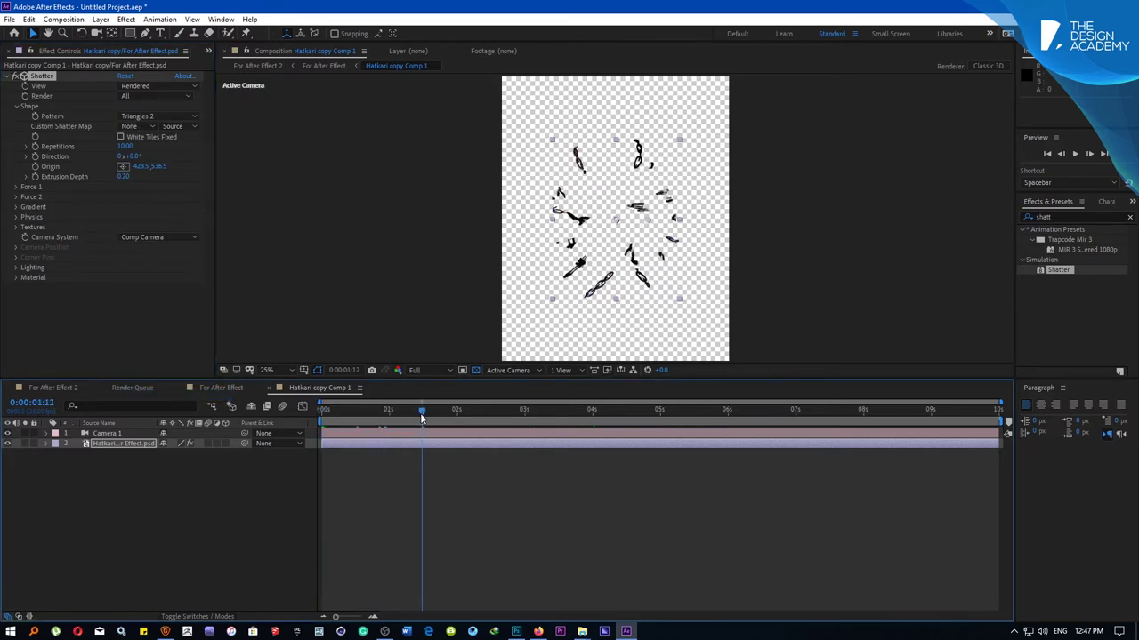
{"action": "left_click", "coordinate": [475, 372]}
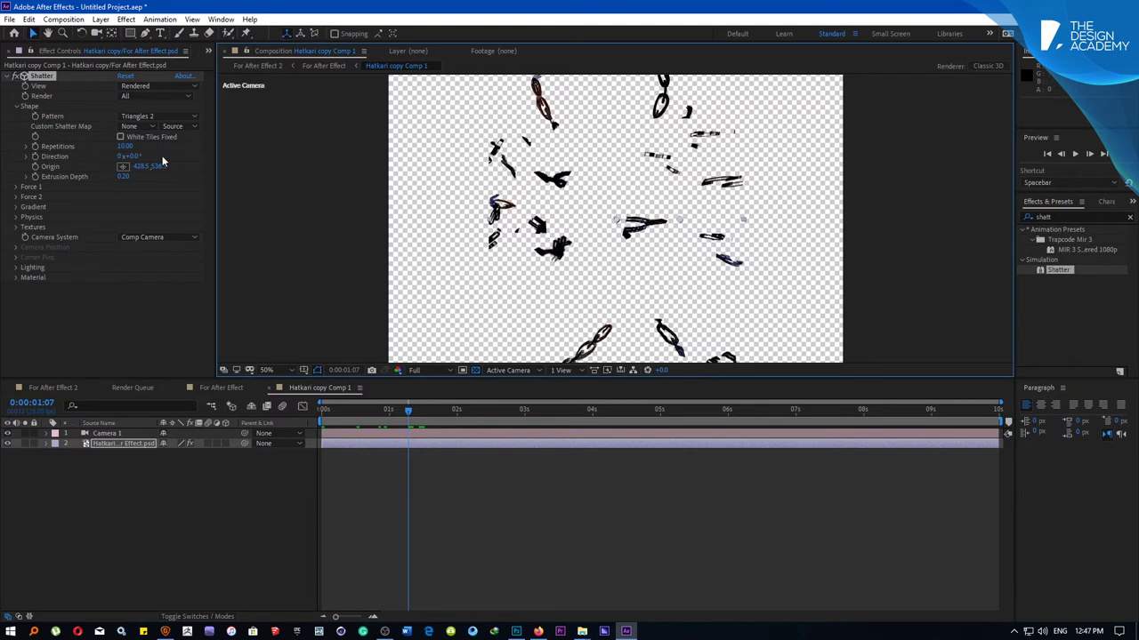
{"action": "mouse_move", "coordinate": [132, 157]}
{"action": "left_mouse_down"}
{"action": "mouse_move", "coordinate": [115, 156]}
{"action": "mouse_move", "coordinate": [134, 146]}
{"action": "left_mouse_up"}
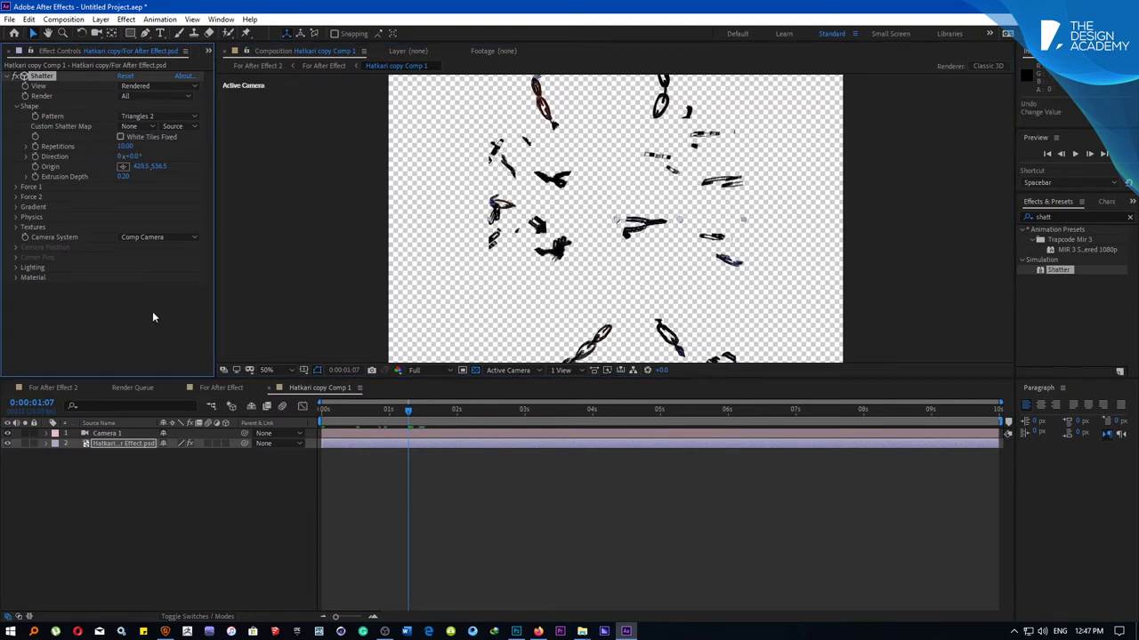
Switch Shatter's camera system to Camera Position and zoom the viewer out to 25%.
{"action": "left_click", "coordinate": [133, 238]}
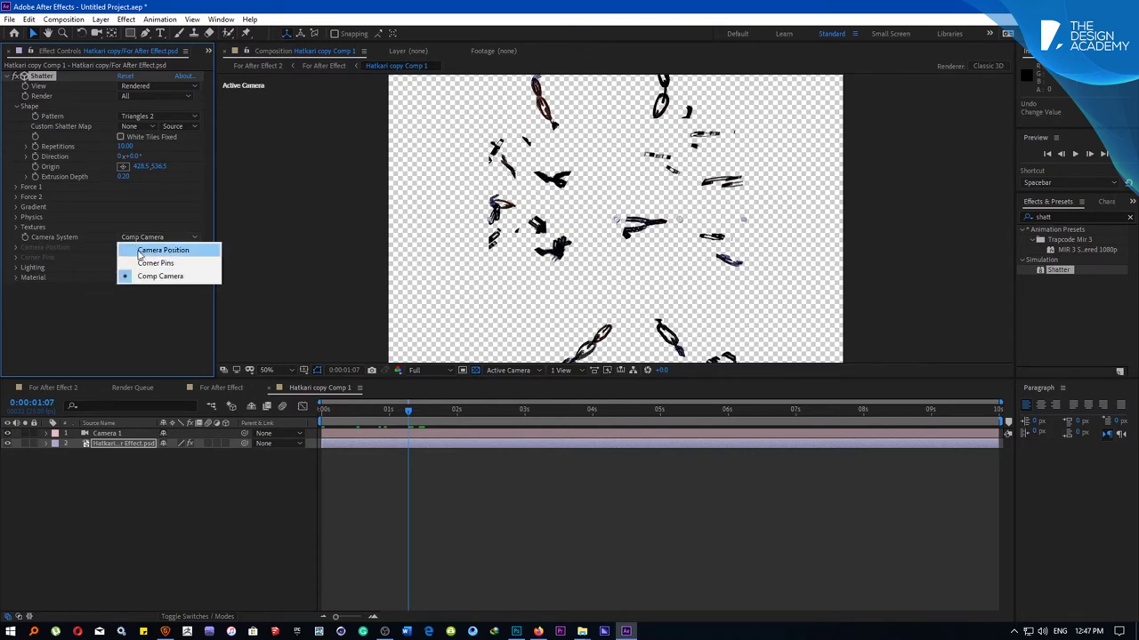
{"action": "left_click", "coordinate": [139, 250]}
{"action": "mouse_move", "coordinate": [410, 416]}
{"action": "left_mouse_down"}
{"action": "mouse_move", "coordinate": [462, 413]}
{"action": "mouse_move", "coordinate": [388, 418]}
{"action": "left_mouse_up"}
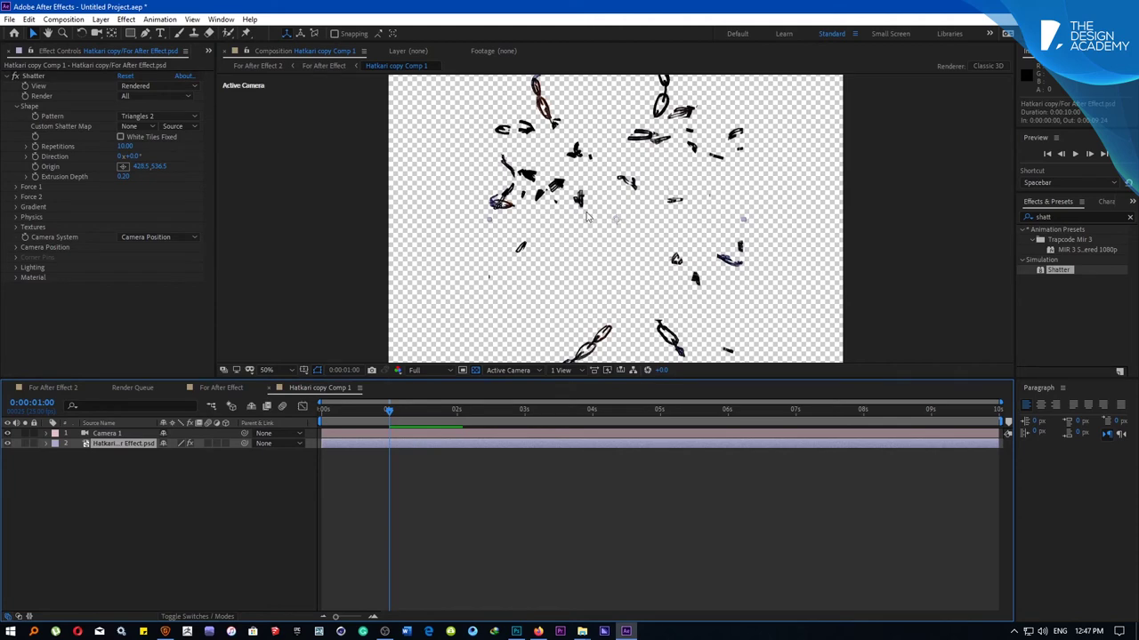
{"action": "key", "text": "comma"}
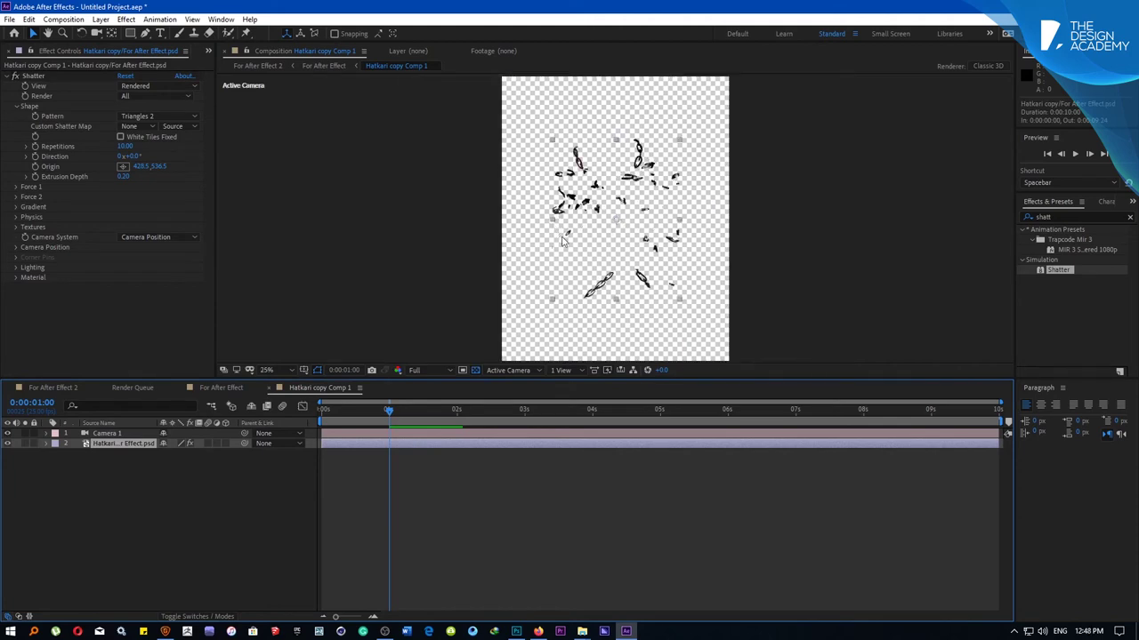
In Photoshop, enlarge the chains smart object's canvas evenly with transparent space.
{"action": "left_click", "coordinate": [516, 630]}
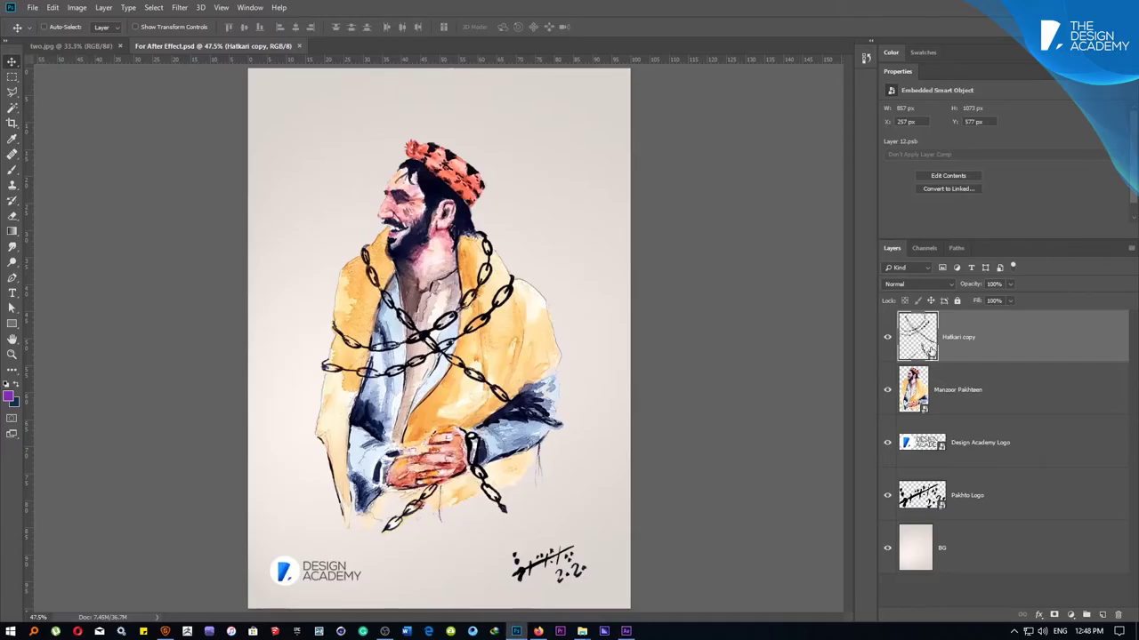
{"action": "key", "text": "c"}
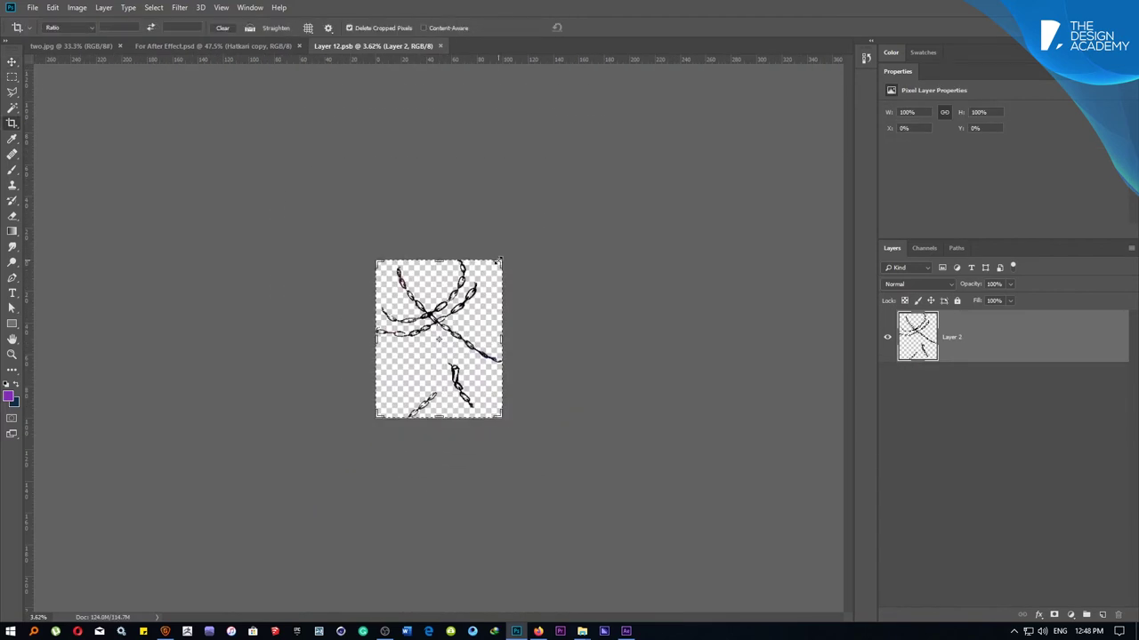
{"action": "left_click_drag", "start_coordinate": [503, 265], "coordinate": [611, 159]}
{"action": "key", "text": "Return"}
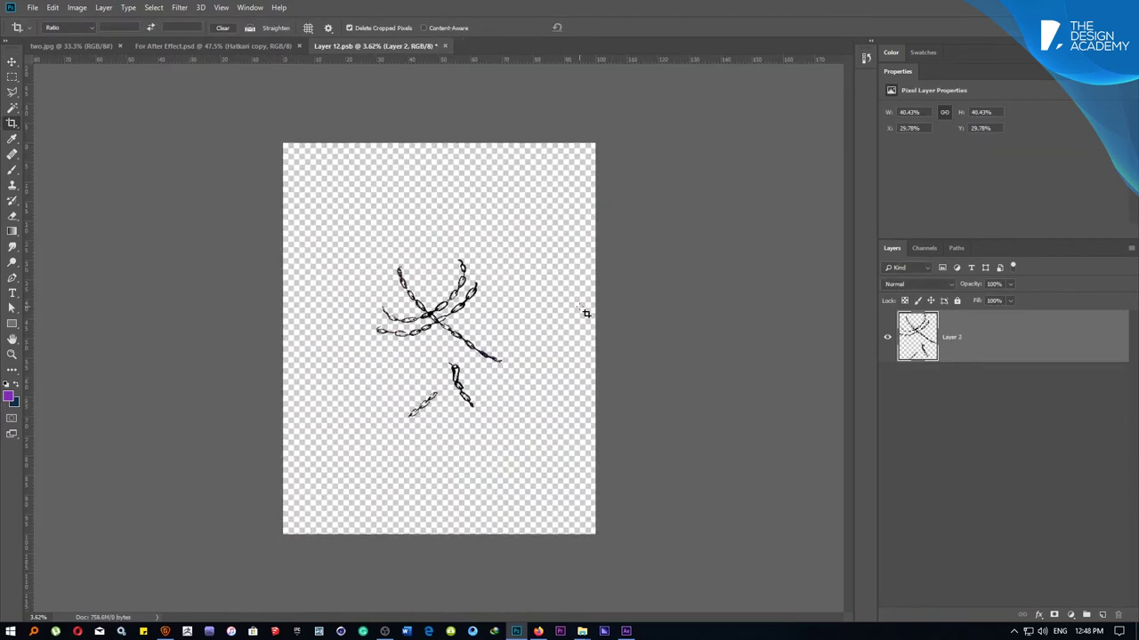
Save Layer 12.psb in Large Document Format, accepting the compatibility prompt.
{"action": "key", "text": "ctrl+shift+s"}
{"action": "left_click", "coordinate": [133, 509]}
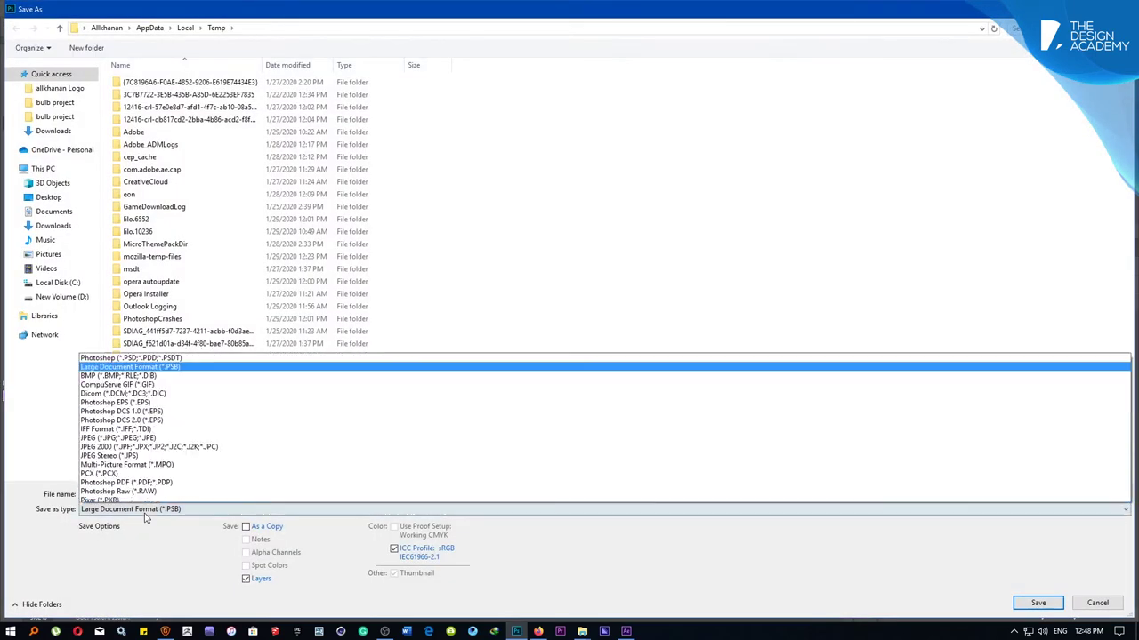
{"action": "left_click", "coordinate": [668, 166]}
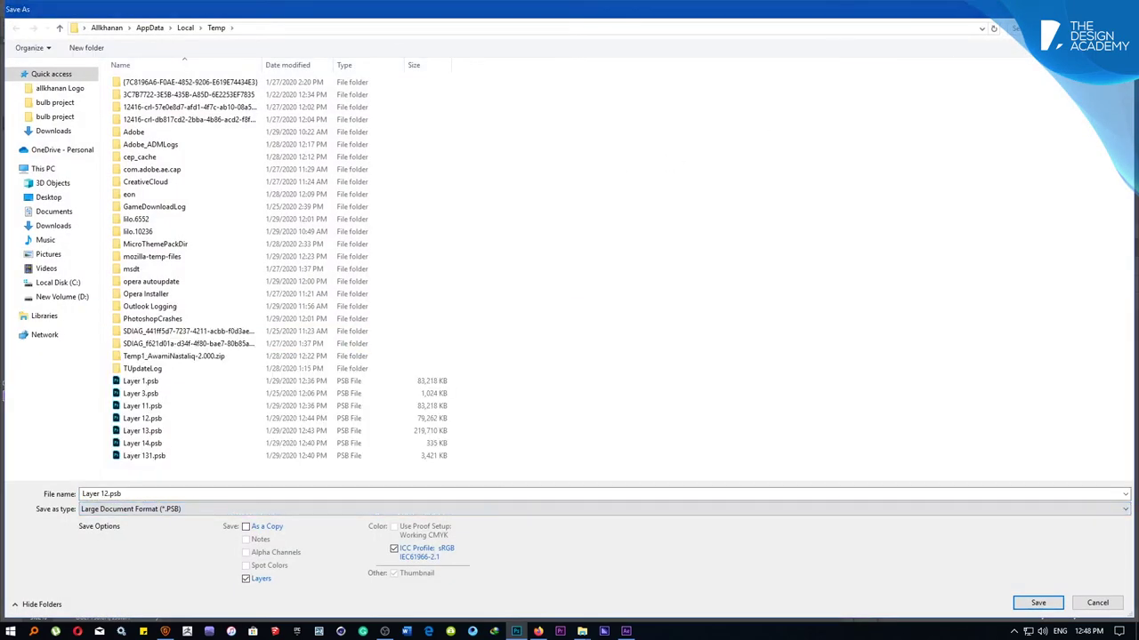
{"action": "key", "text": "Return"}
{"action": "left_click", "coordinate": [523, 237]}
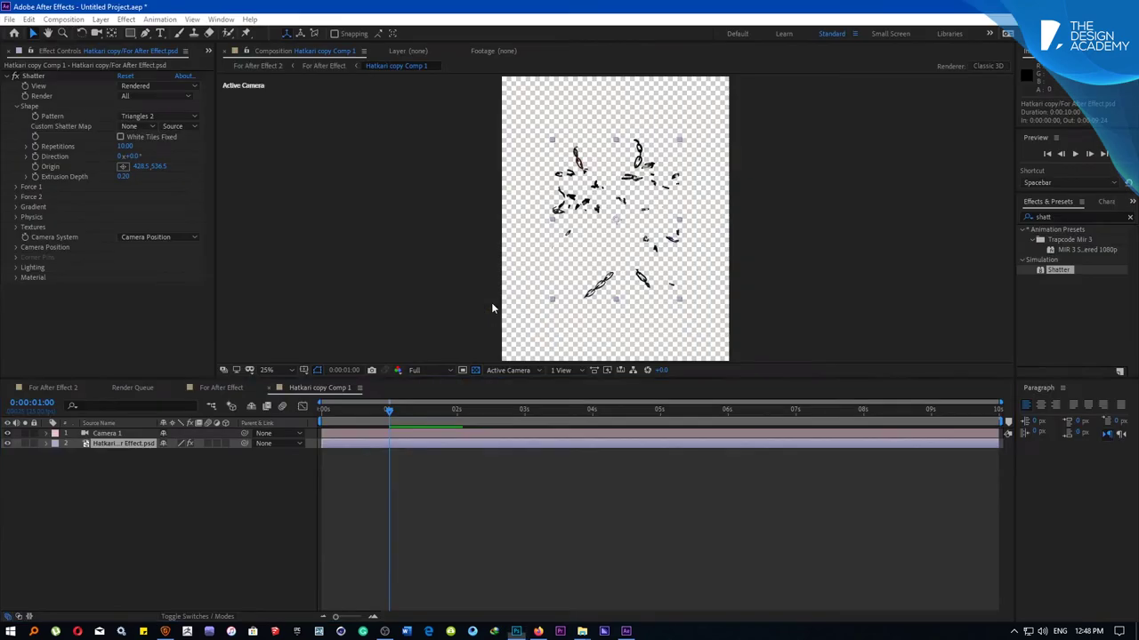
Bring up the Project panel and glance at the Hatkari copy Comp 1 options.
{"action": "left_click", "coordinate": [209, 52]}
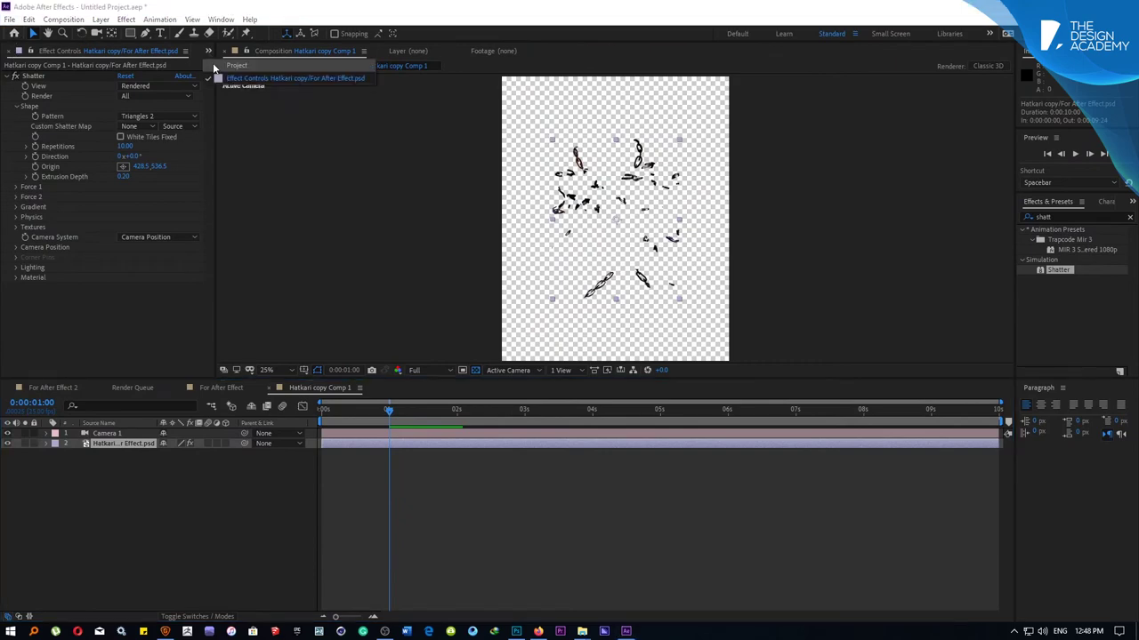
{"action": "left_click", "coordinate": [236, 66]}
{"action": "right_click", "coordinate": [39, 192]}
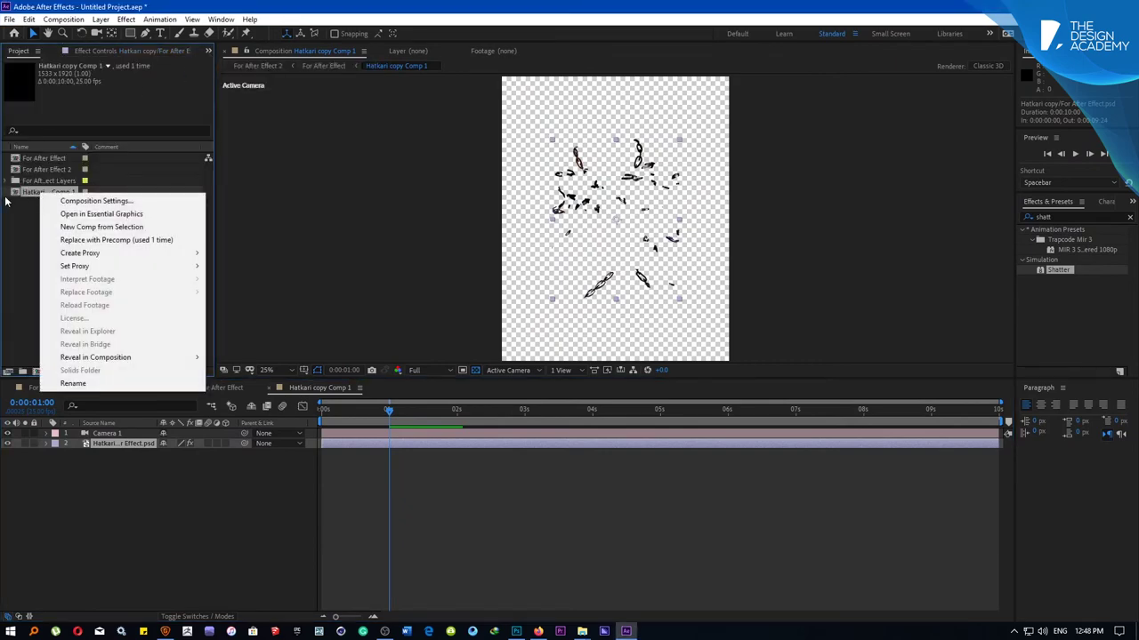
{"action": "key", "text": "Escape"}
Save the project as ReleaseManzoorPashteen.aep in D:\Allkhanan\Design Academy\Release Manzoor Pashteen.
{"action": "key", "text": "ctrl+s"}
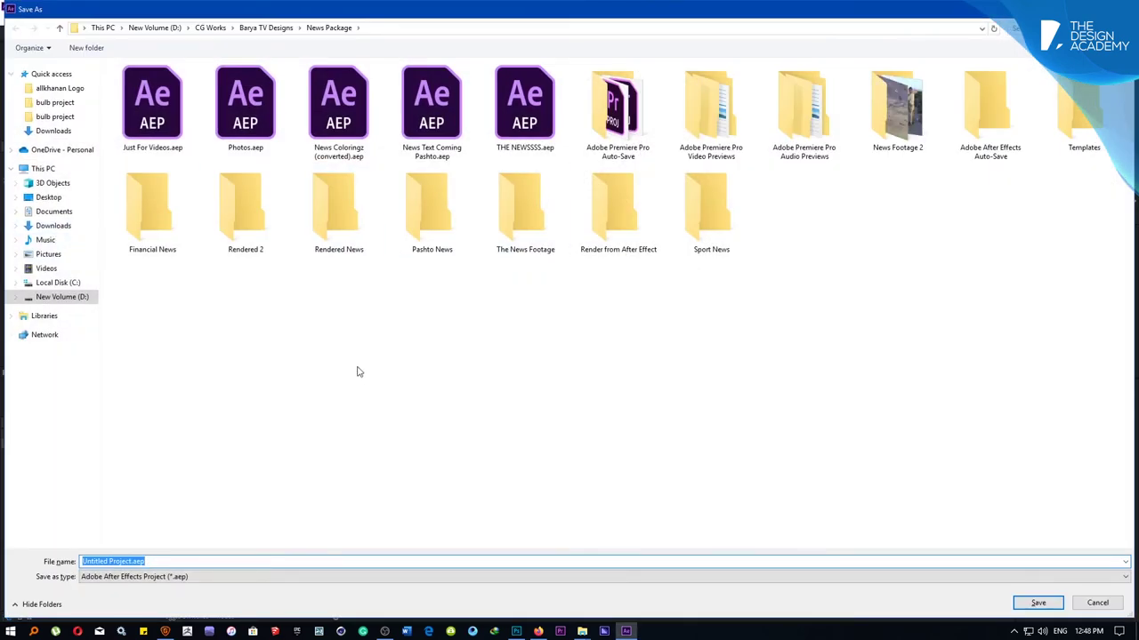
{"action": "left_click", "coordinate": [154, 27]}
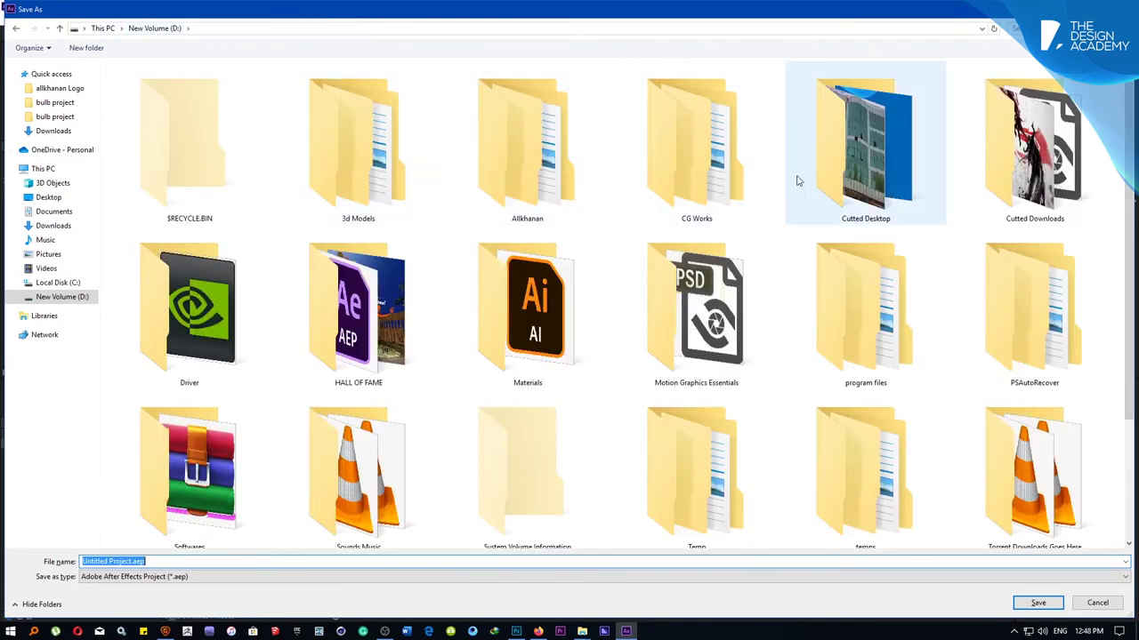
{"action": "double_click", "coordinate": [527, 147]}
{"action": "double_click", "coordinate": [1059, 134]}
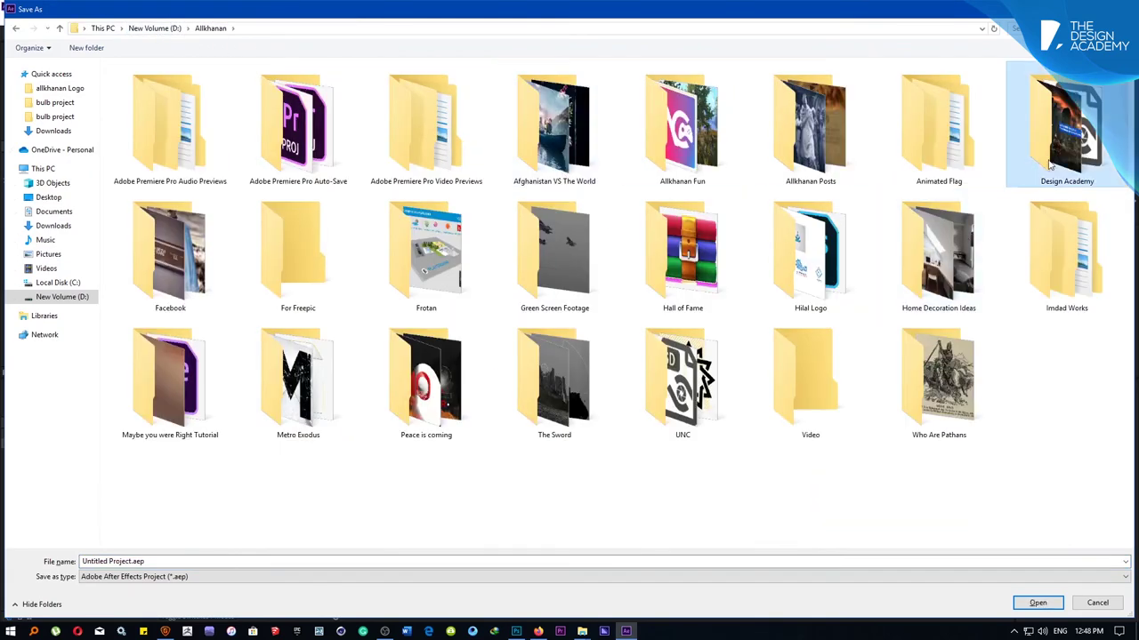
{"action": "scroll", "coordinate": [700, 307], "scroll_direction": "down", "scroll_amount": 5}
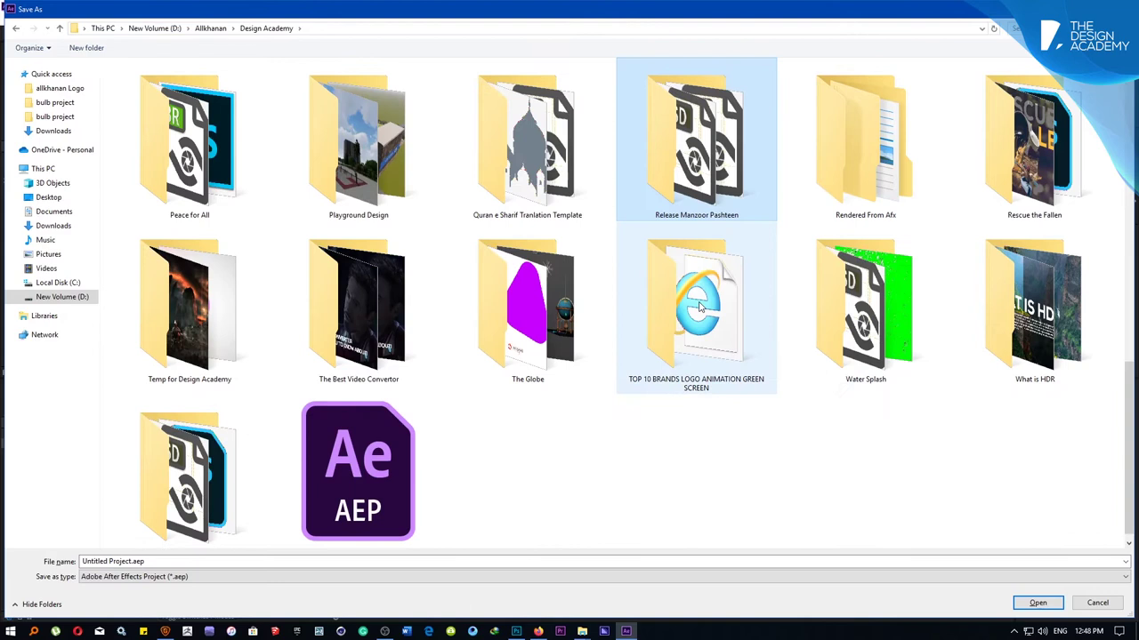
{"action": "double_click", "coordinate": [709, 188]}
{"action": "type", "text": "R"}
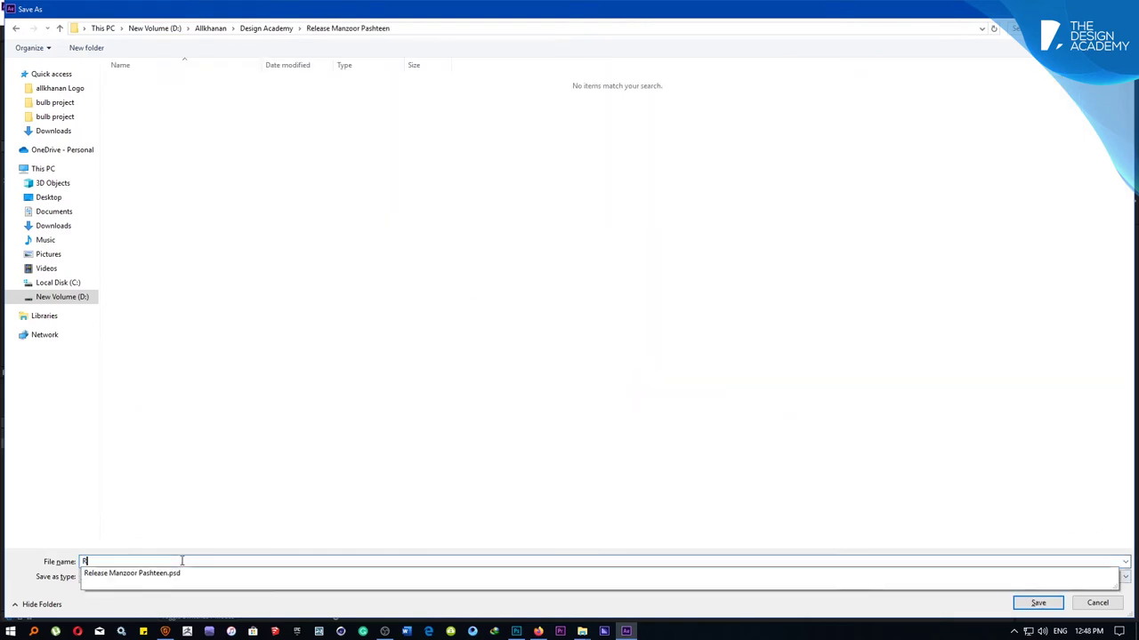
{"action": "type", "text": "eManzoorP"}
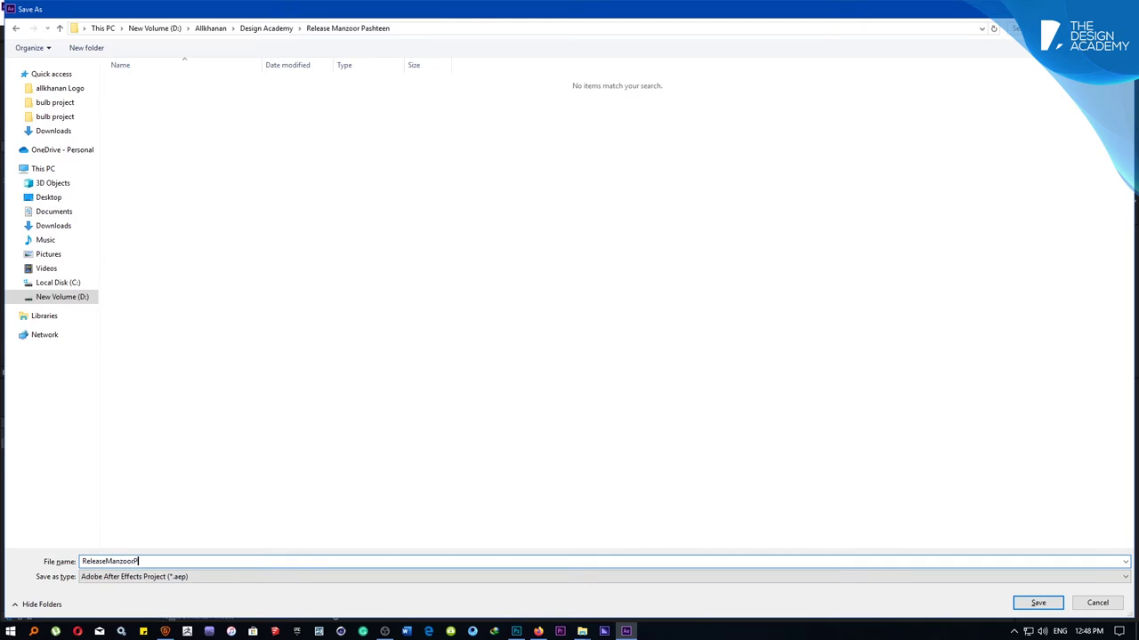
{"action": "type", "text": "n"}
{"action": "key", "text": "Return"}
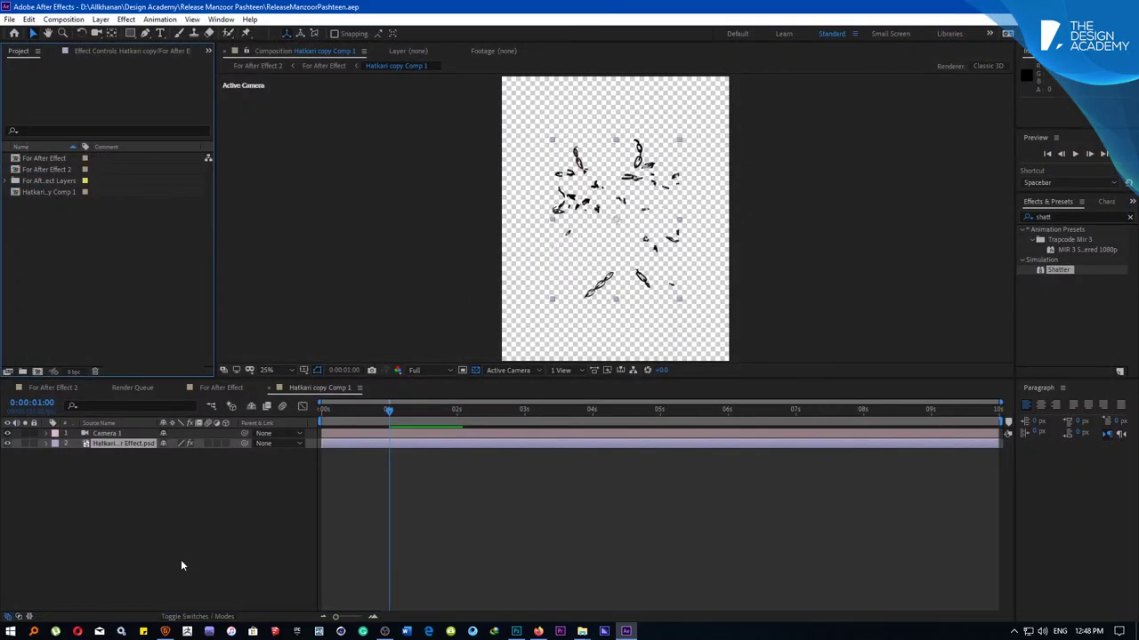
{"action": "key", "text": "ctrl+w"}
{"action": "key", "text": "ctrl+w"}
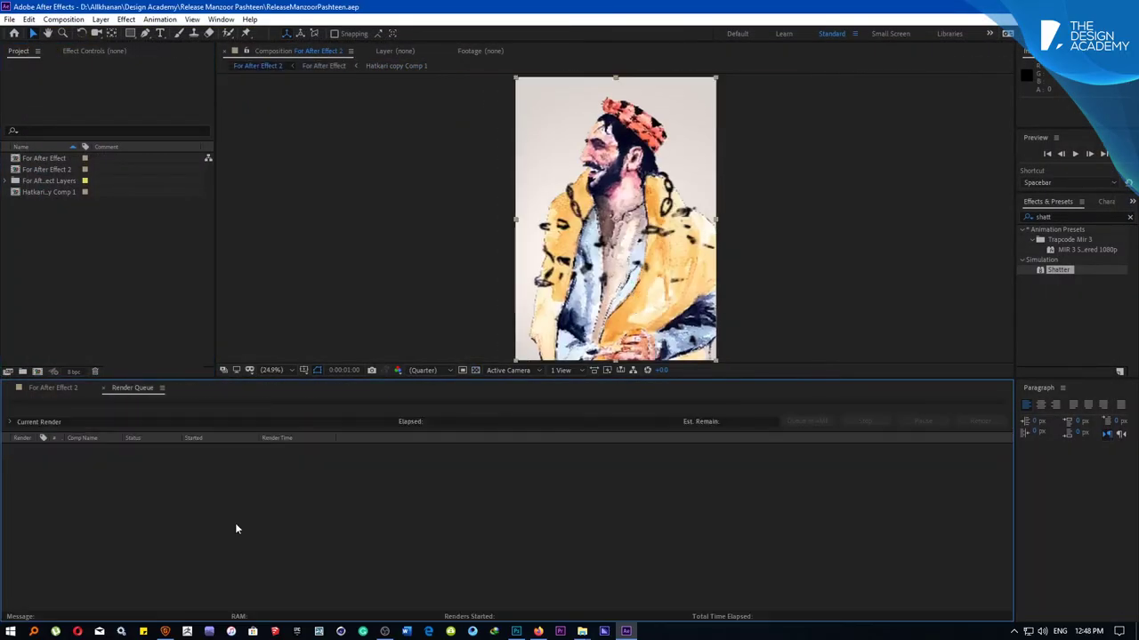
{"action": "key", "text": "ctrl+w"}
{"action": "left_click", "coordinate": [9, 18]}
{"action": "mouse_move", "coordinate": [28, 33]}
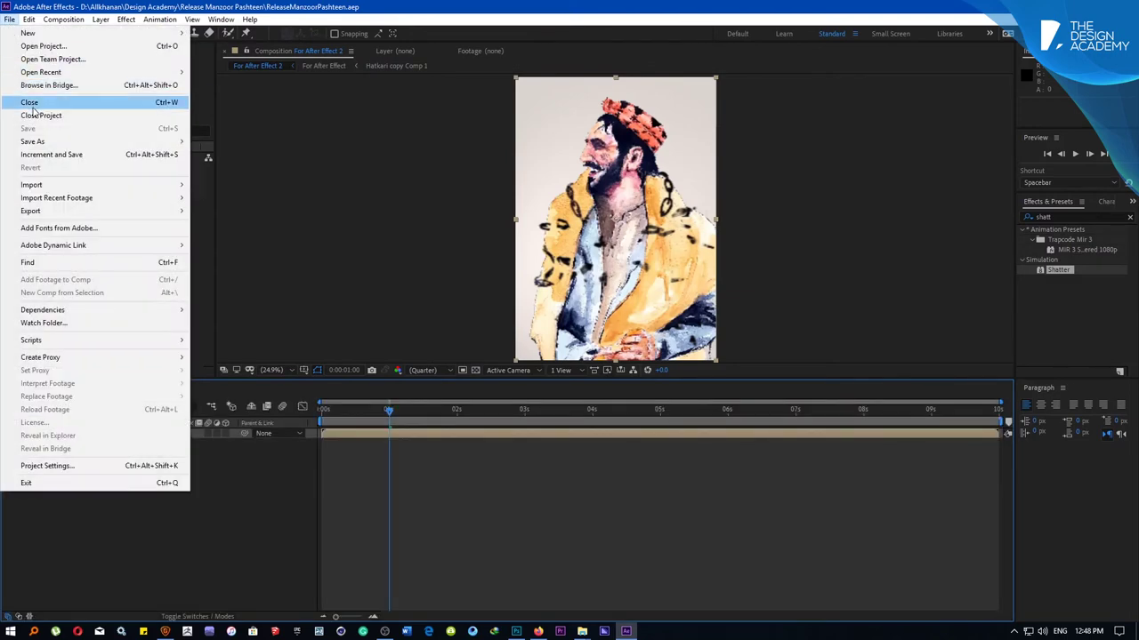
{"action": "left_click", "coordinate": [226, 33]}
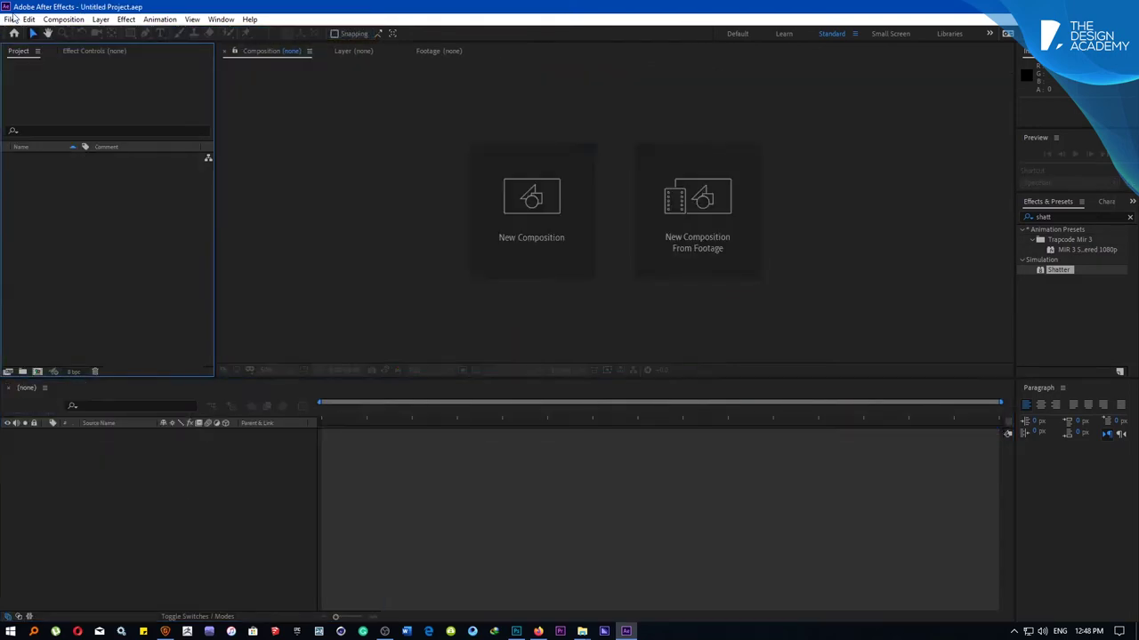
{"action": "left_click", "coordinate": [8, 19]}
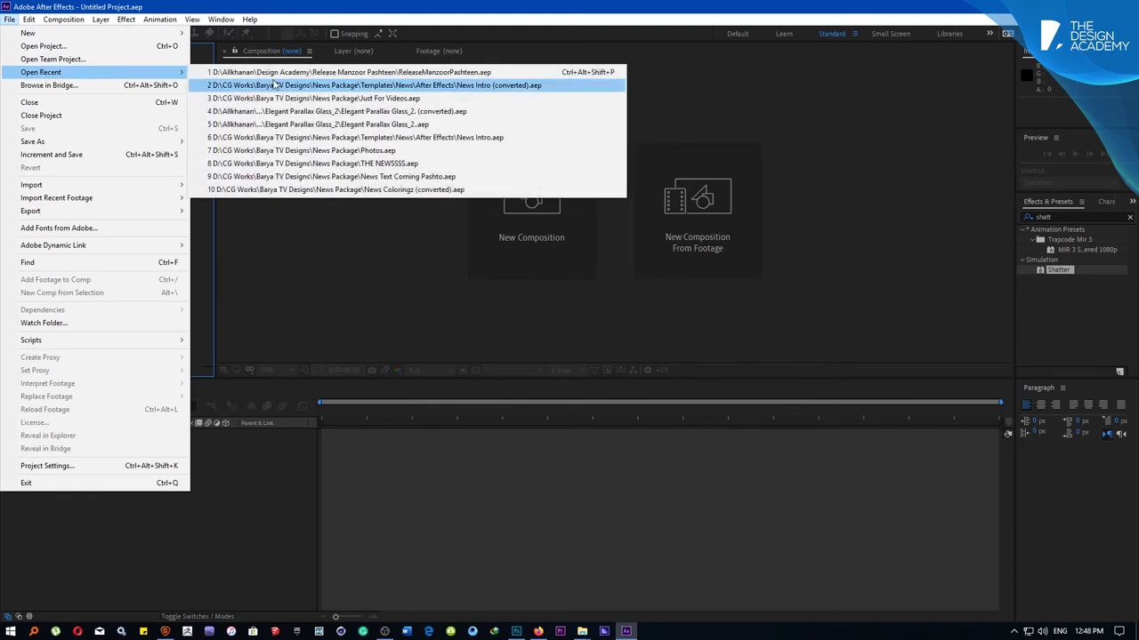
{"action": "left_click", "coordinate": [272, 82]}
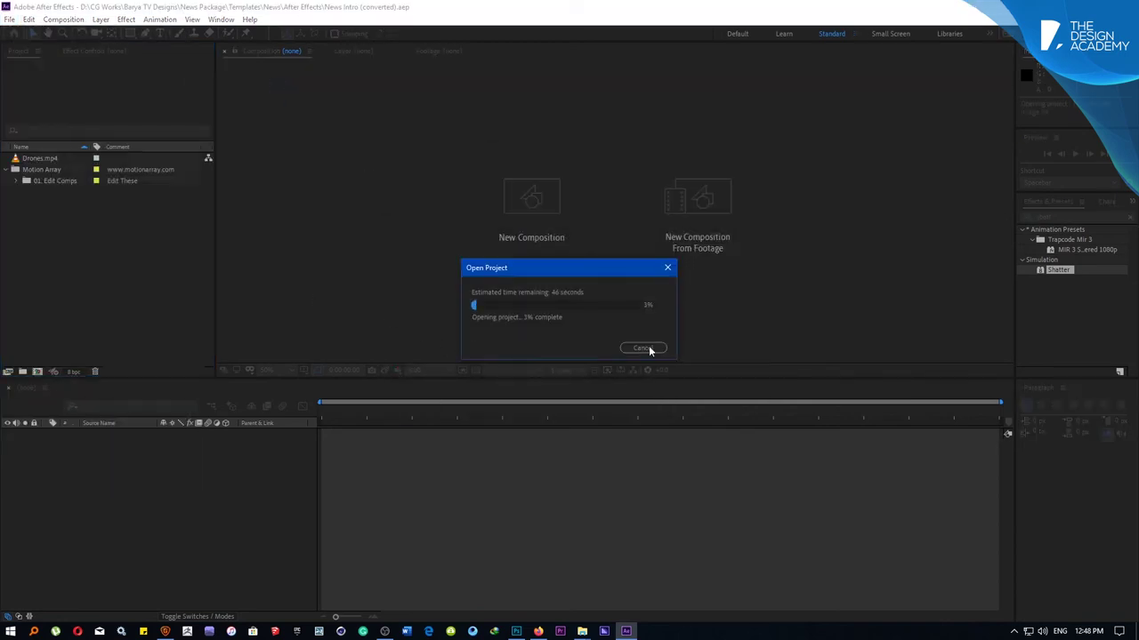
{"action": "left_click", "coordinate": [648, 347]}
{"action": "left_click", "coordinate": [8, 19]}
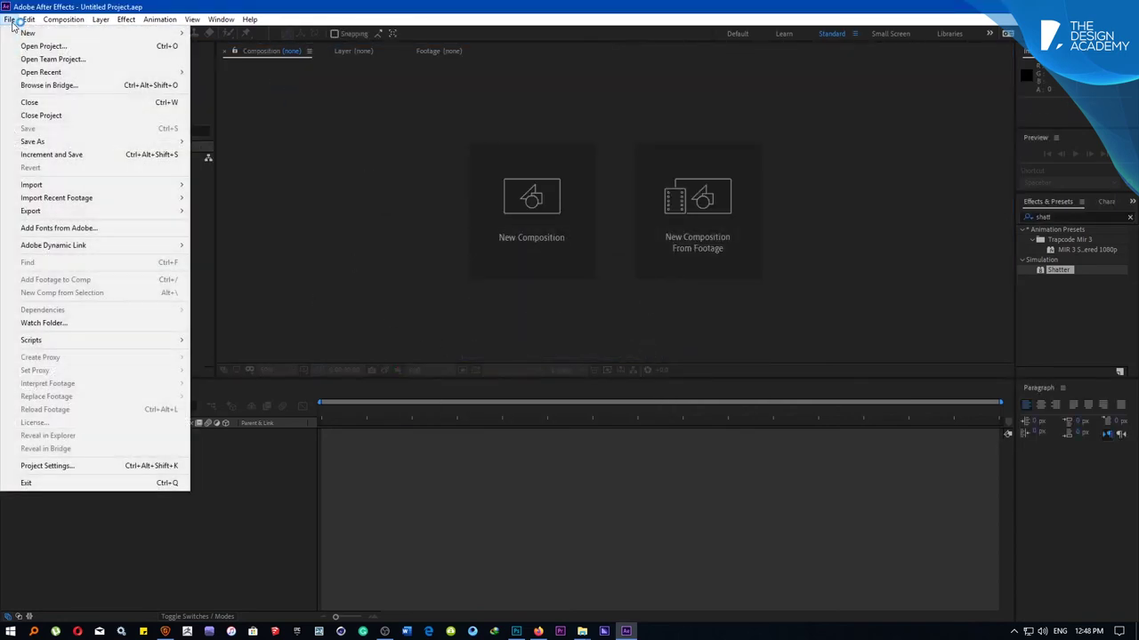
{"action": "left_click", "coordinate": [42, 55]}
{"action": "left_click", "coordinate": [9, 18]}
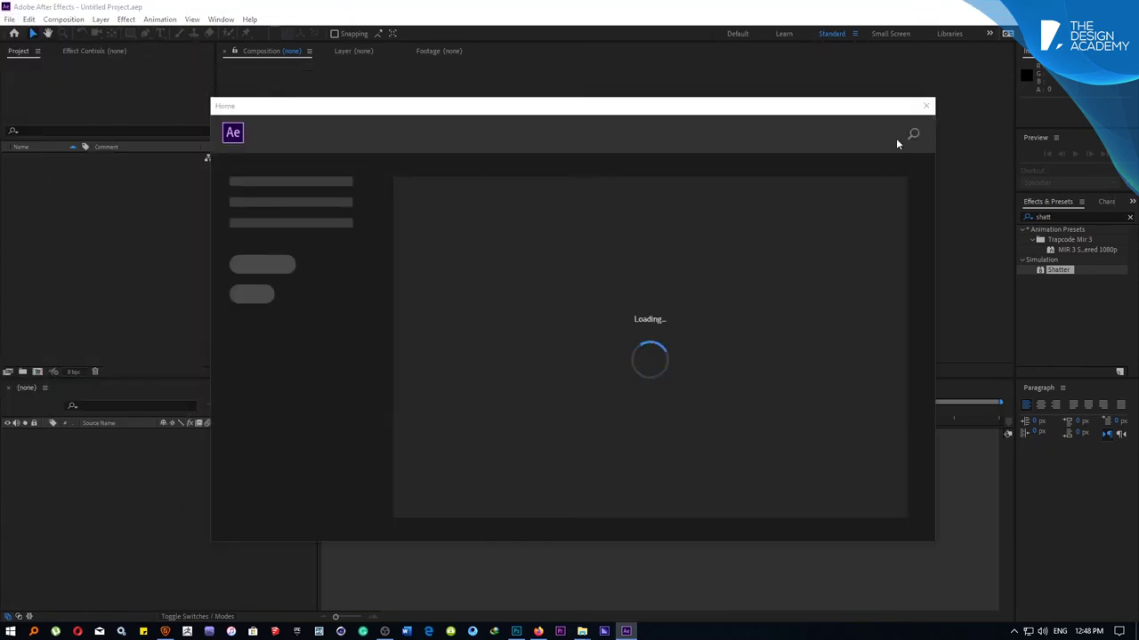
{"action": "left_click", "coordinate": [926, 106]}
{"action": "left_click", "coordinate": [9, 19]}
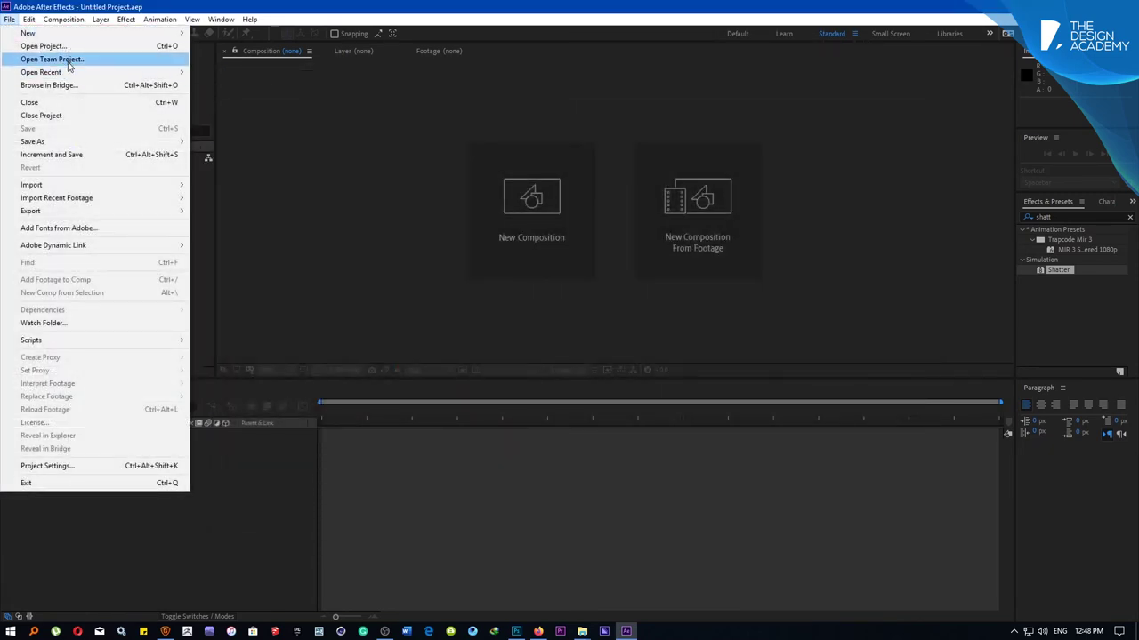
{"action": "mouse_move", "coordinate": [41, 72]}
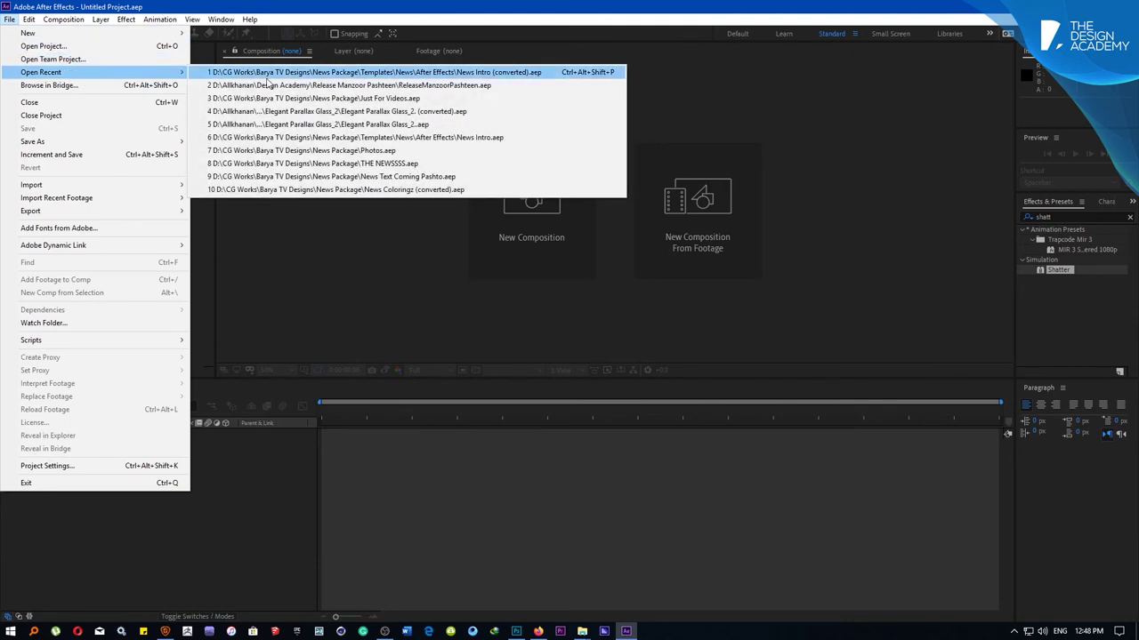
{"action": "left_click", "coordinate": [268, 84]}
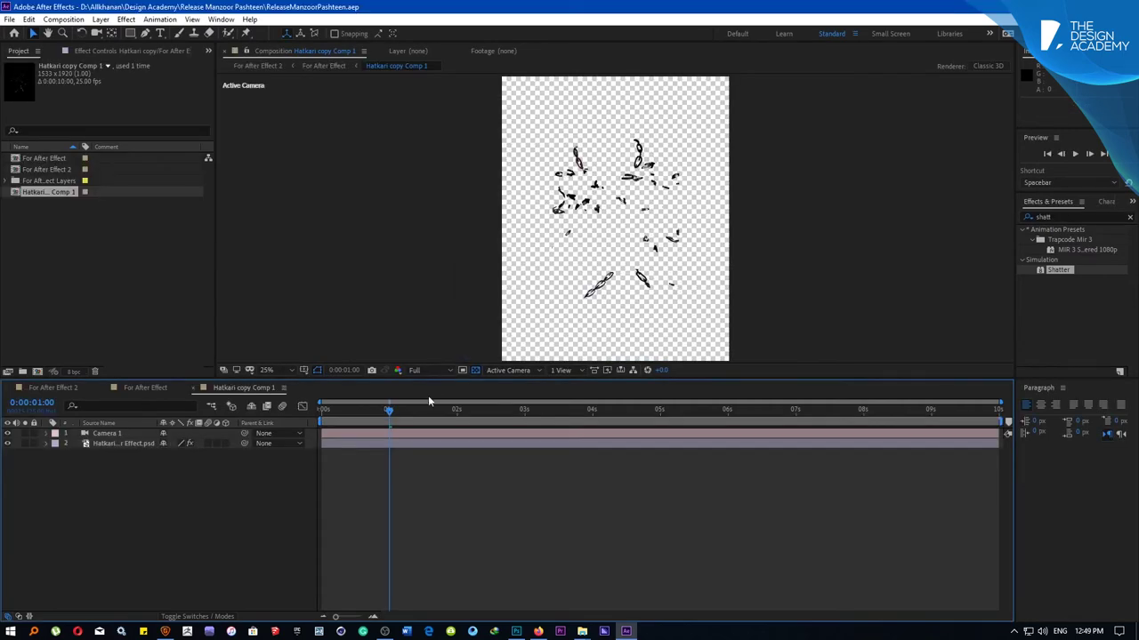
Return to the first frame and expand For After Effect Layers to inspect the Design and Hatkari files.
{"action": "left_click_drag", "start_coordinate": [379, 409], "coordinate": [200, 408]}
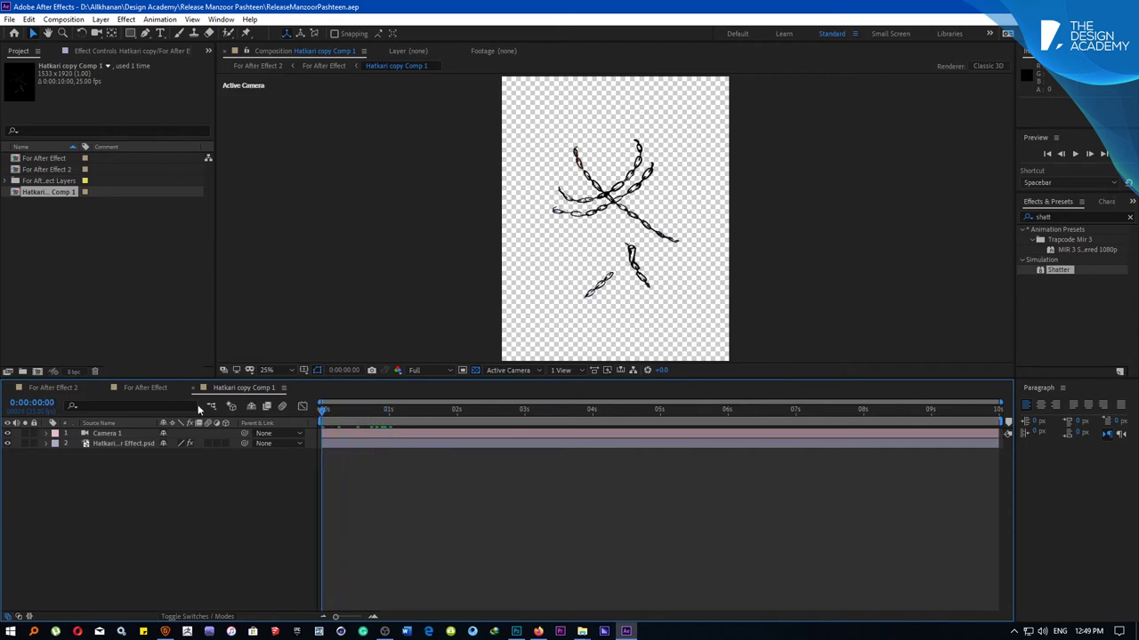
{"action": "left_click", "coordinate": [6, 181]}
{"action": "left_click", "coordinate": [56, 193]}
{"action": "left_click", "coordinate": [51, 215]}
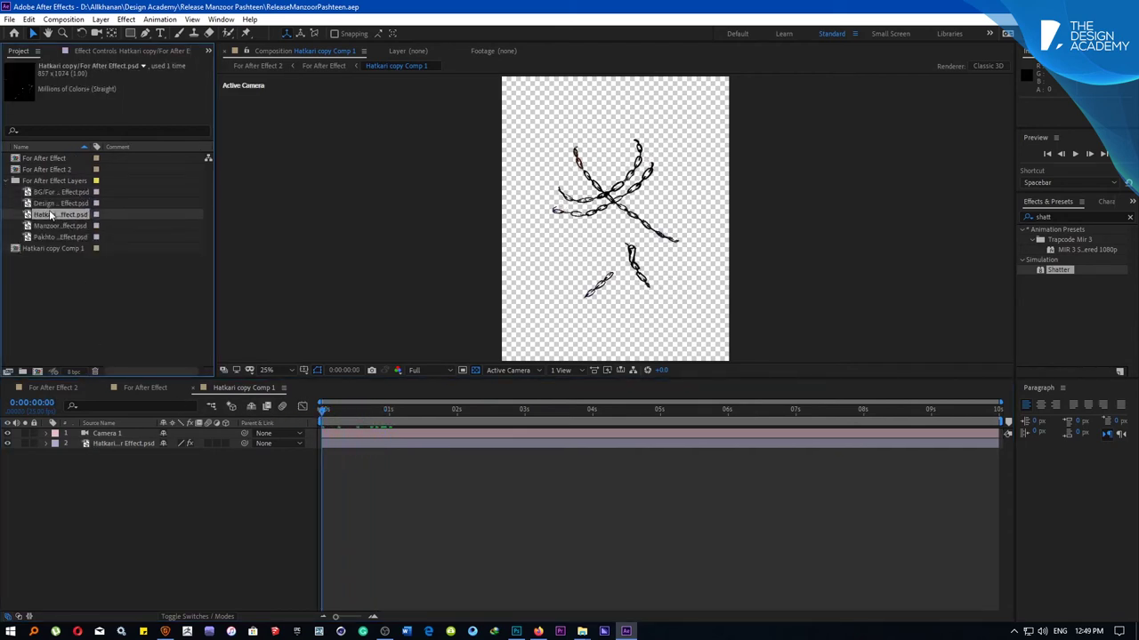
{"action": "left_click", "coordinate": [64, 304]}
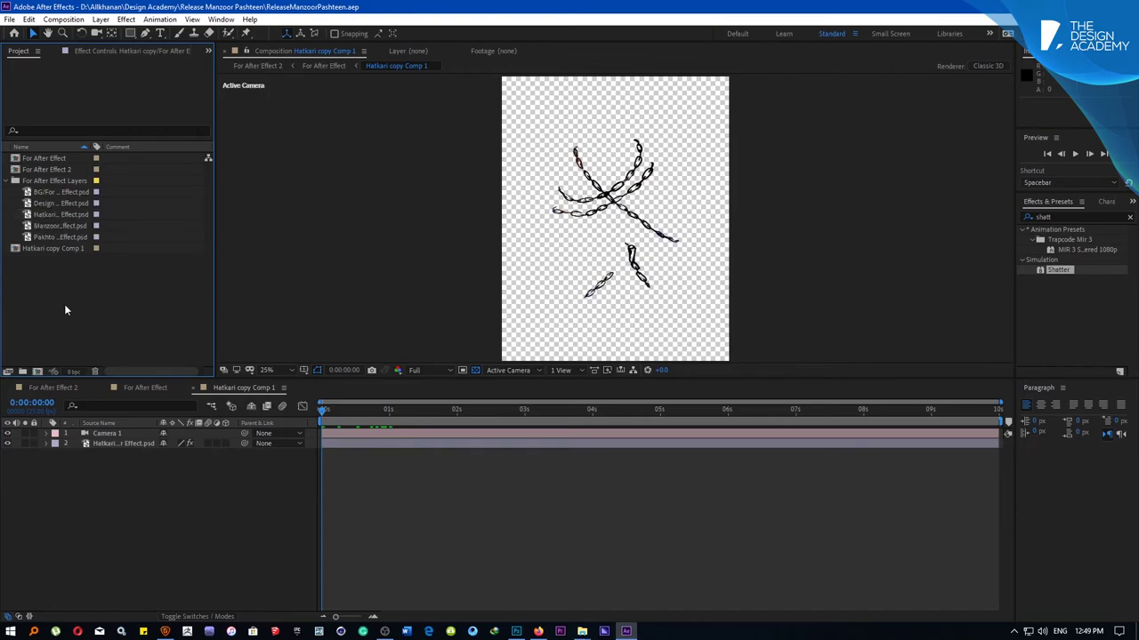
Open the Import File window, then switch over to Photoshop.
{"action": "double_click", "coordinate": [208, 283]}
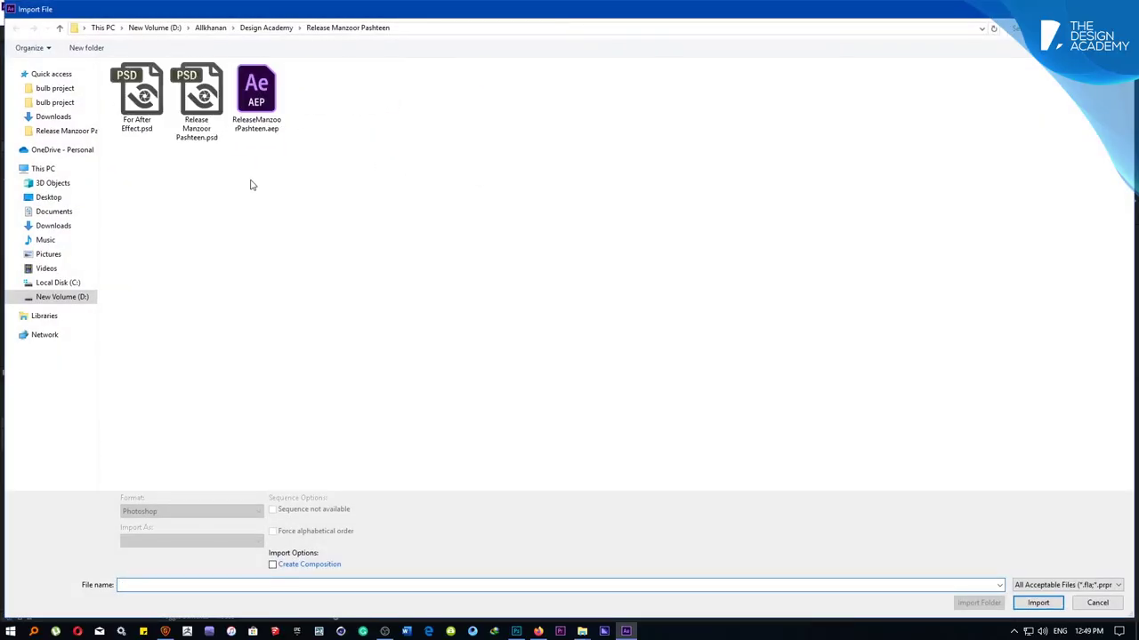
{"action": "key", "text": "alt+Tab"}
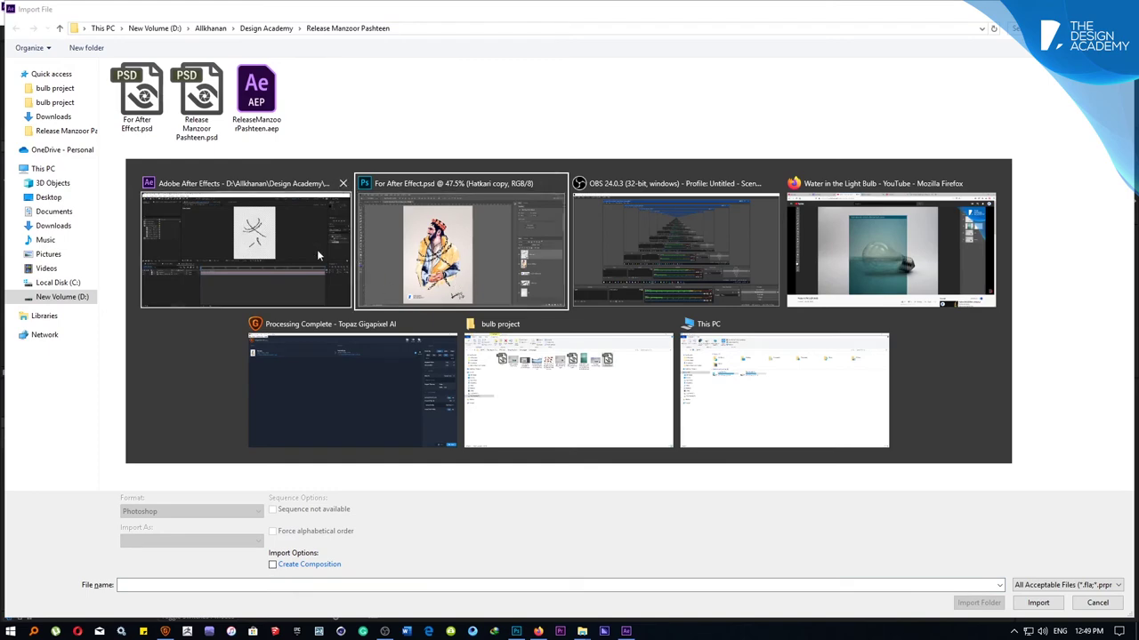
{"action": "left_click", "coordinate": [247, 249]}
Open the Hatkari copy chains smart object and start saving a copy as PNG.
{"action": "left_click", "coordinate": [516, 630]}
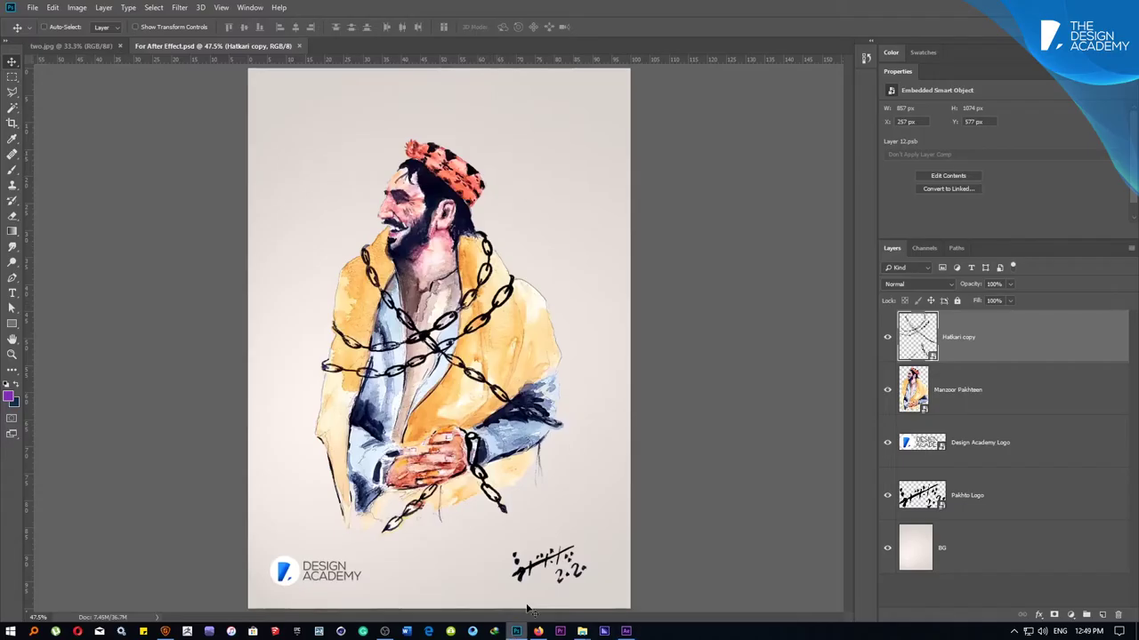
{"action": "double_click", "coordinate": [917, 336]}
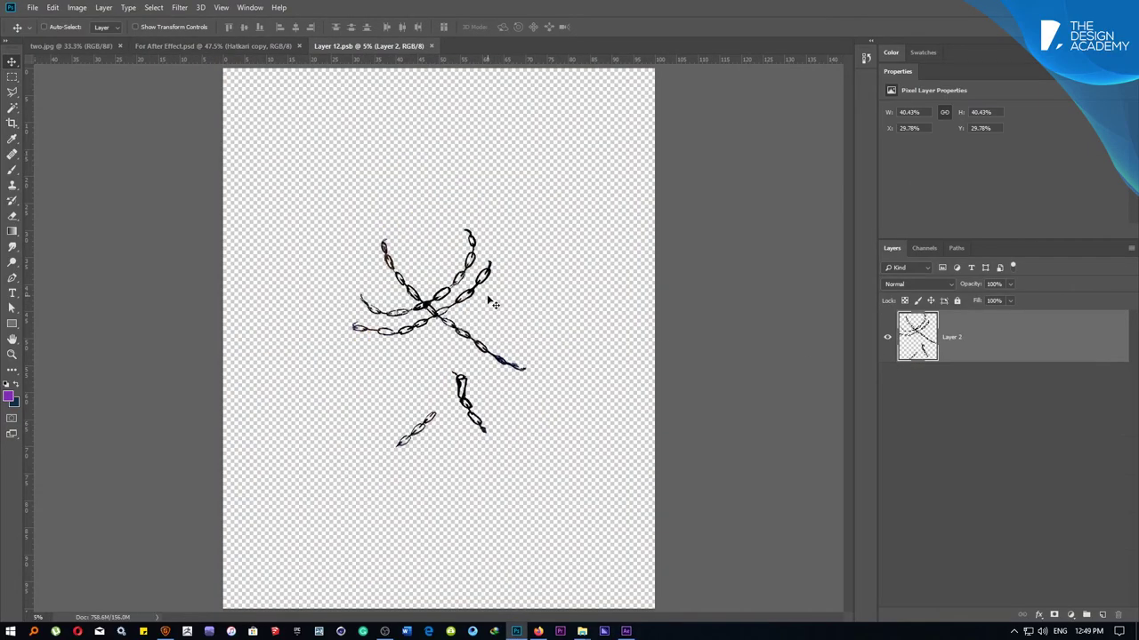
{"action": "key", "text": "ctrl+shift+s"}
{"action": "left_click", "coordinate": [161, 509]}
{"action": "left_click", "coordinate": [133, 457]}
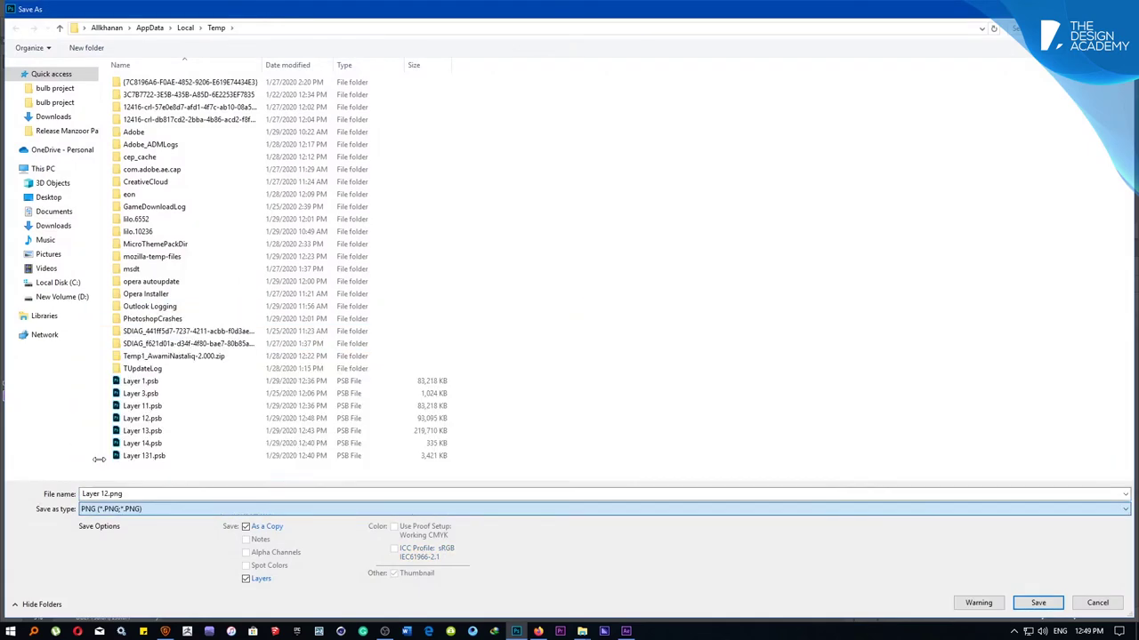
Save it as THE SHACKLES.png in the Release Manzoor Pashteen folder.
{"action": "left_click", "coordinate": [60, 299]}
{"action": "double_click", "coordinate": [516, 151]}
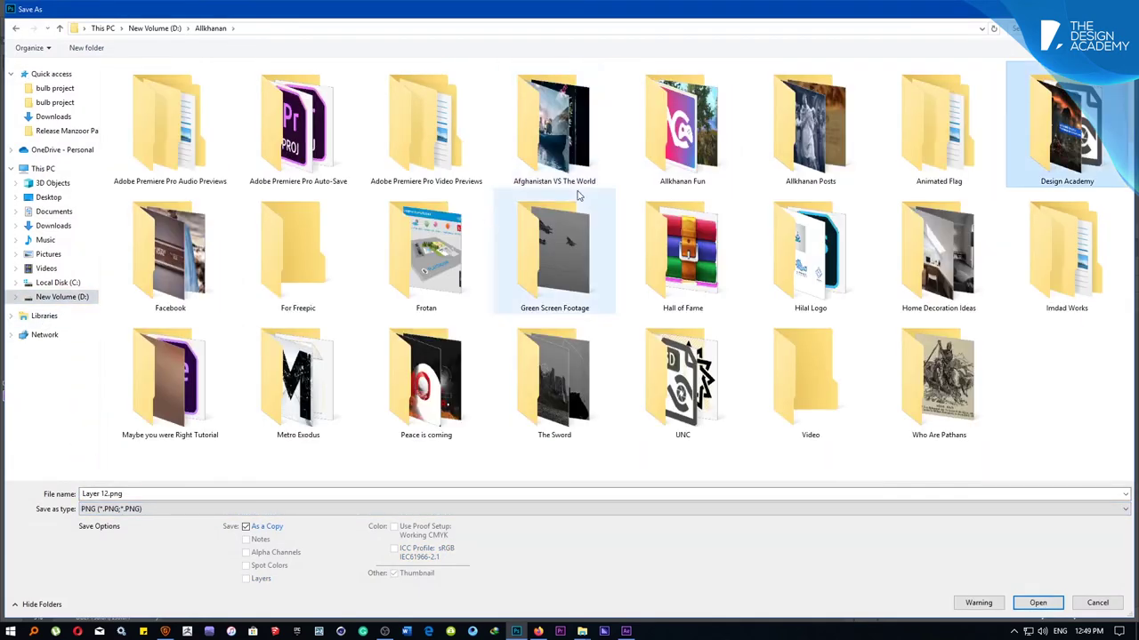
{"action": "double_click", "coordinate": [1023, 162]}
{"action": "scroll", "coordinate": [534, 303], "scroll_direction": "down", "scroll_amount": 5}
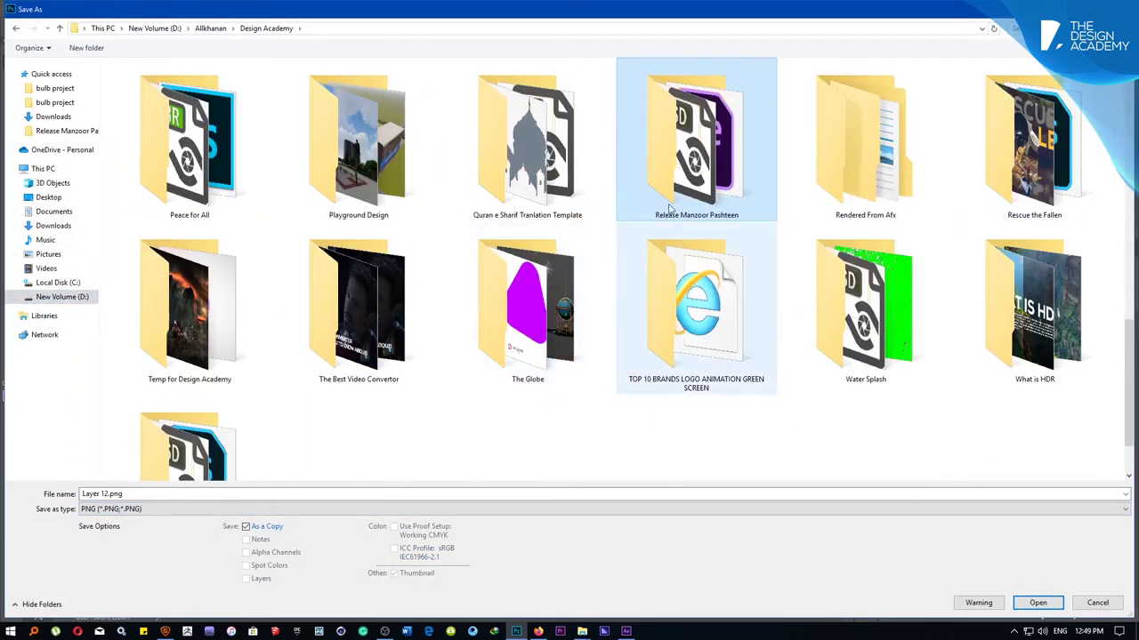
{"action": "double_click", "coordinate": [676, 178]}
{"action": "triple_click", "coordinate": [187, 495]}
{"action": "type", "text": "TH"}
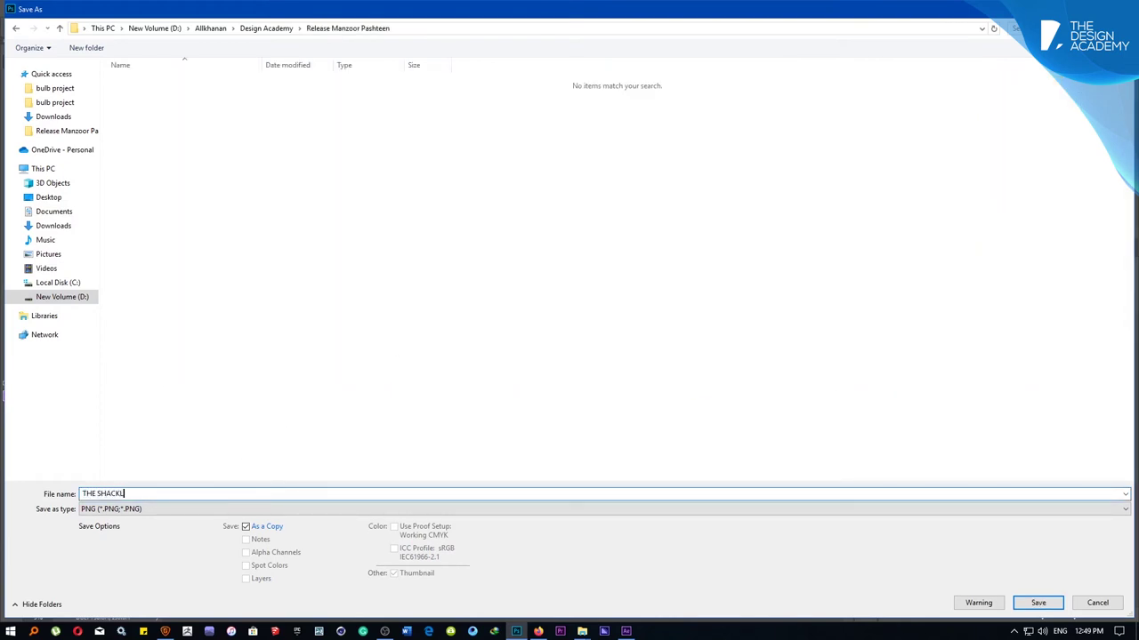
{"action": "type", "text": "ES"}
{"action": "key", "text": "Return"}
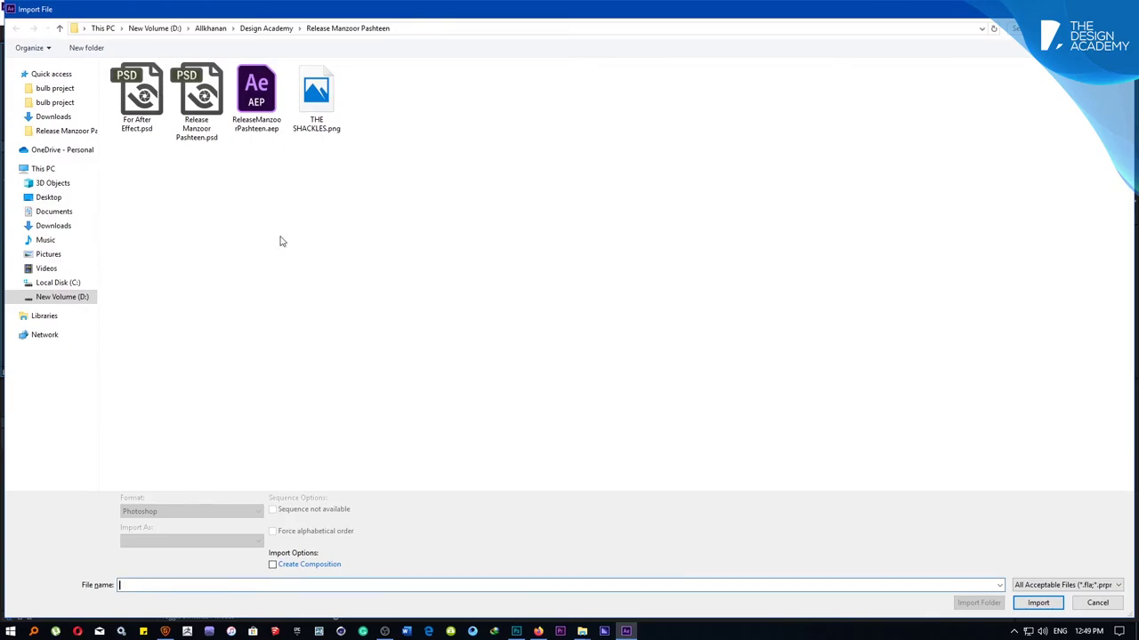
Import THE SHACKLES.png into the project, retrying after a file-read error.
{"action": "double_click", "coordinate": [316, 93]}
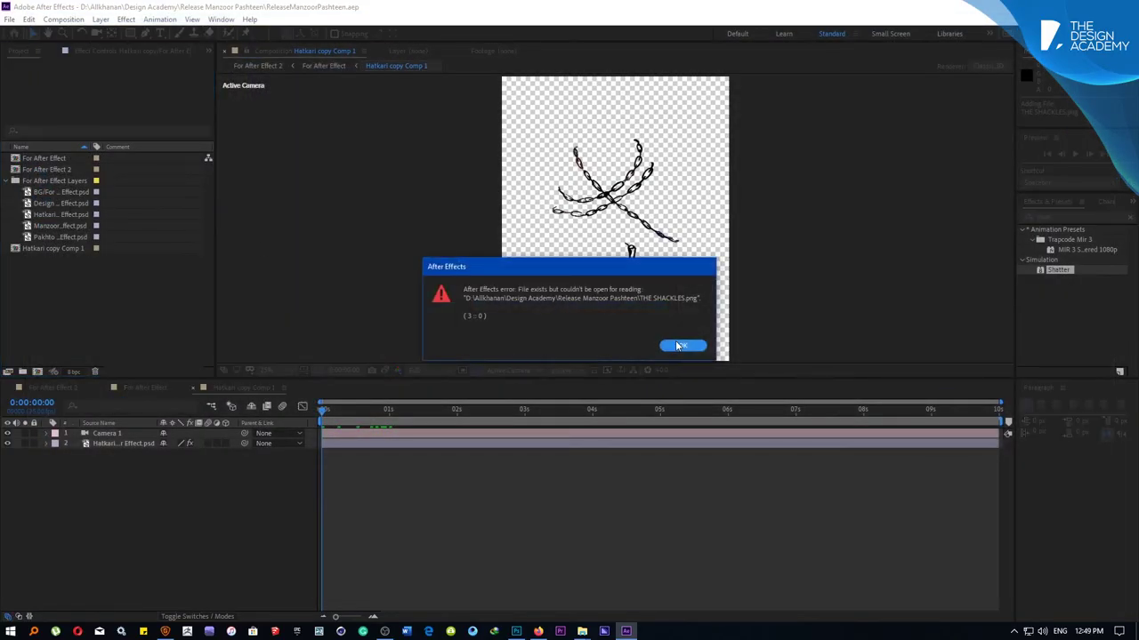
{"action": "left_click", "coordinate": [681, 347]}
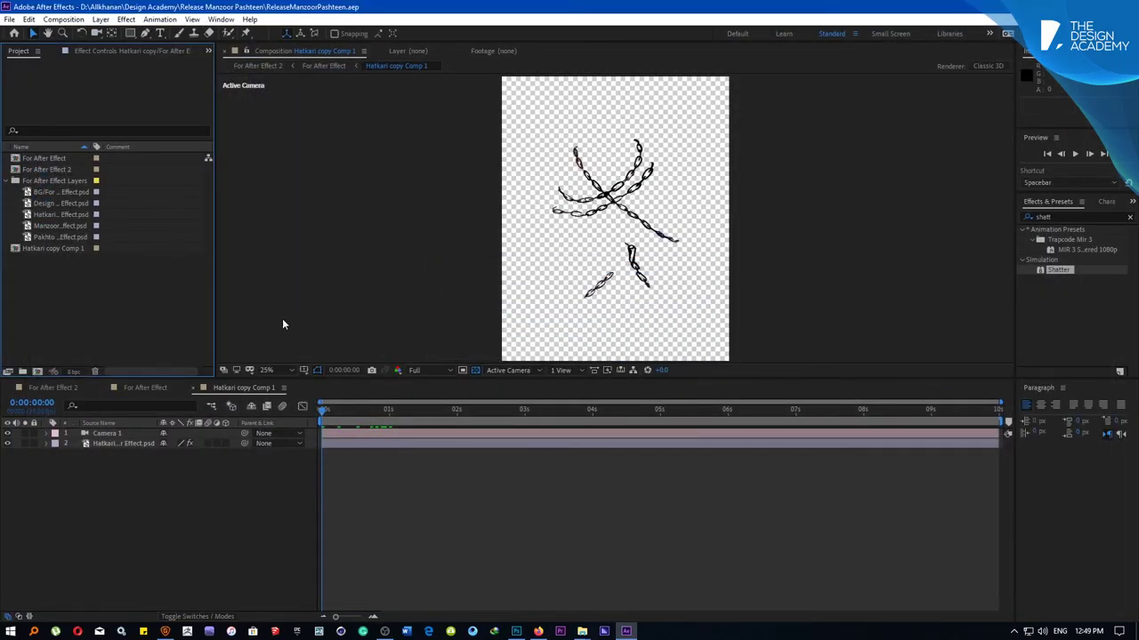
{"action": "double_click", "coordinate": [149, 305]}
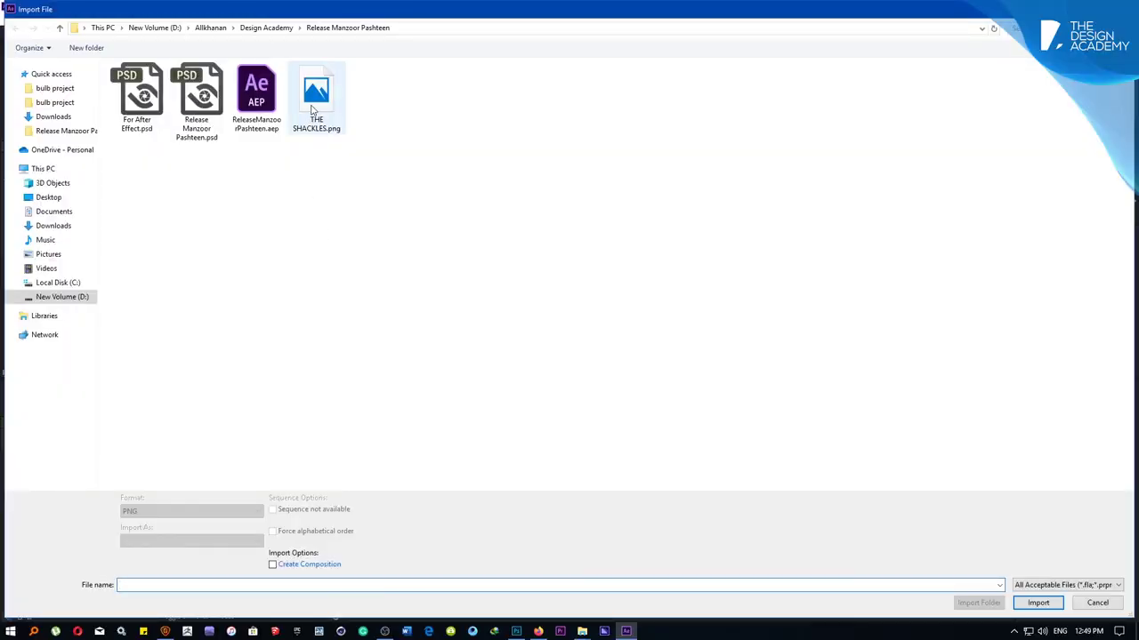
{"action": "scroll", "coordinate": [348, 228], "scroll_direction": "up", "scroll_amount": 2, "text": "ctrl"}
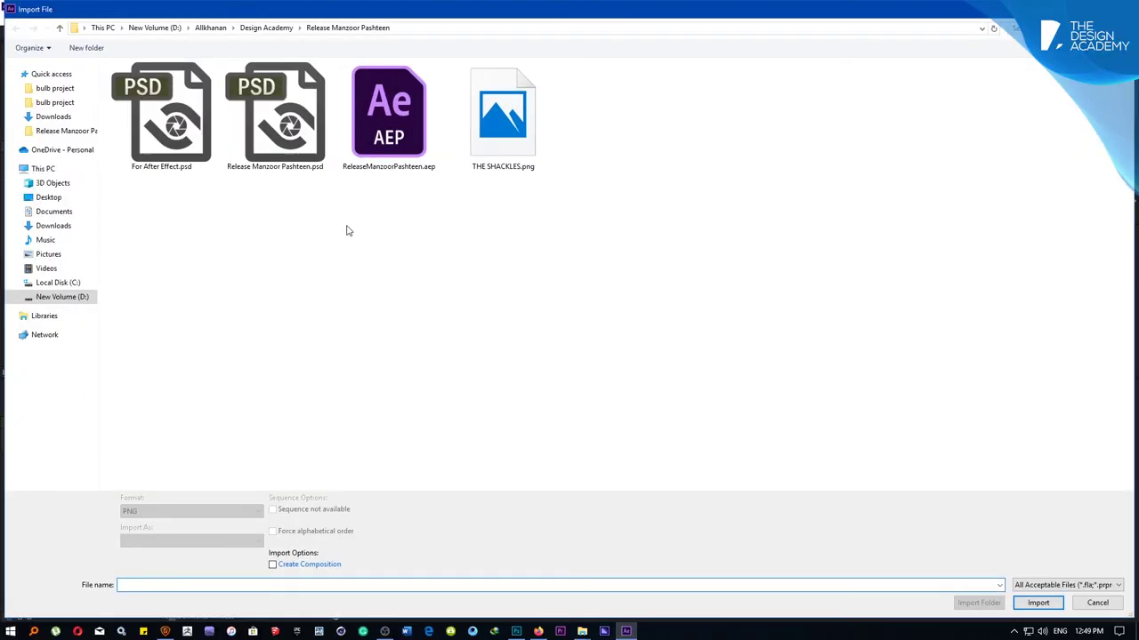
{"action": "left_click", "coordinate": [516, 631]}
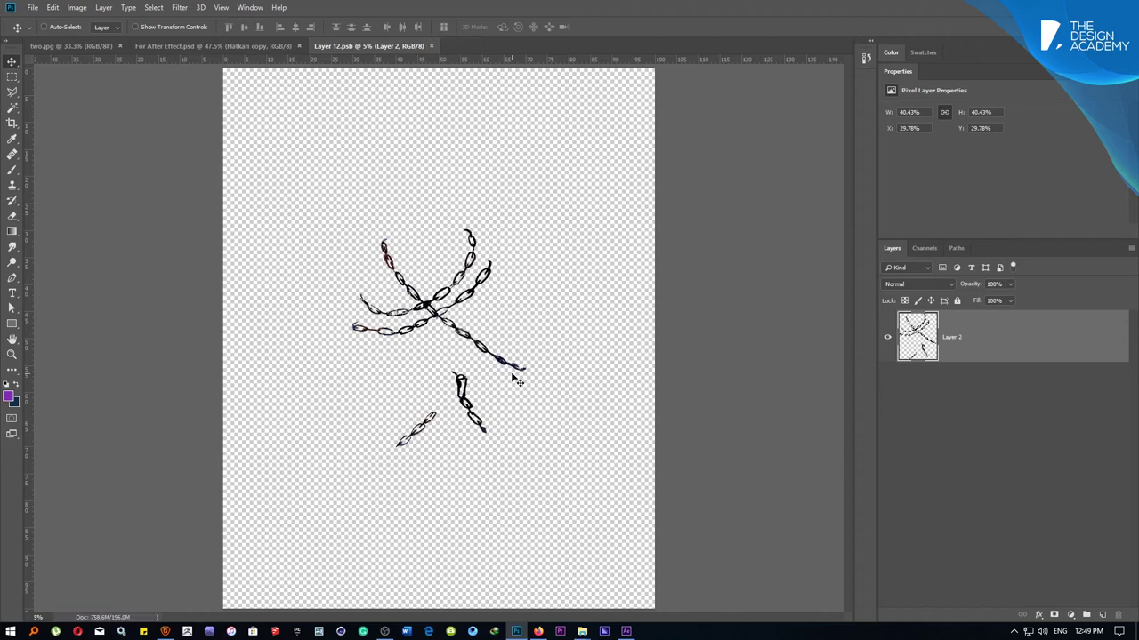
{"action": "key", "text": "Tab"}
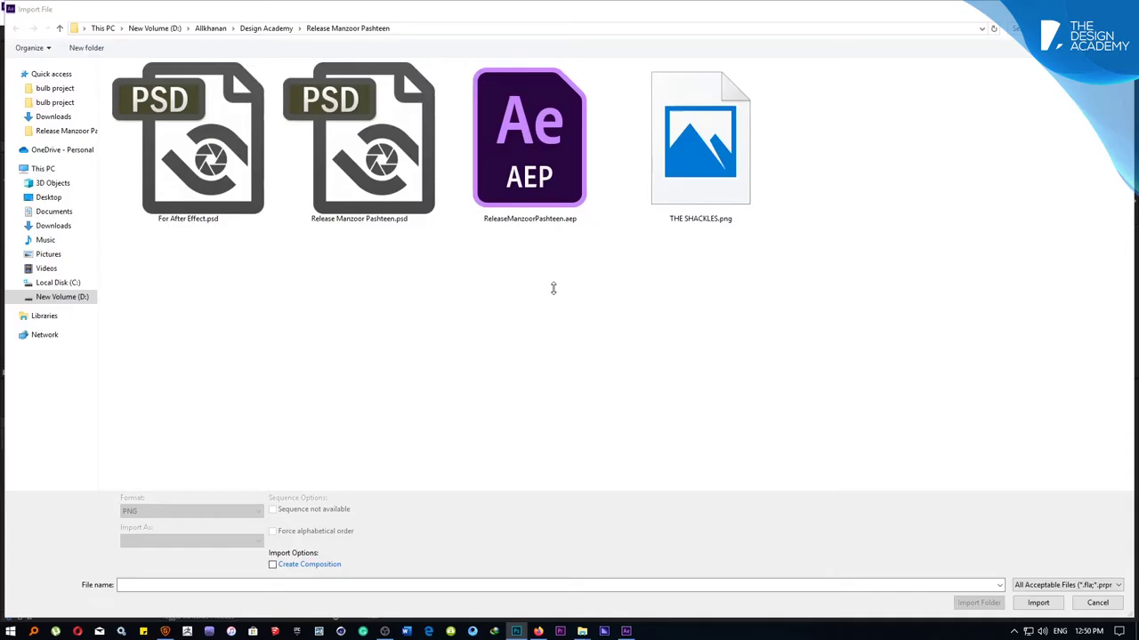
{"action": "left_click", "coordinate": [672, 161]}
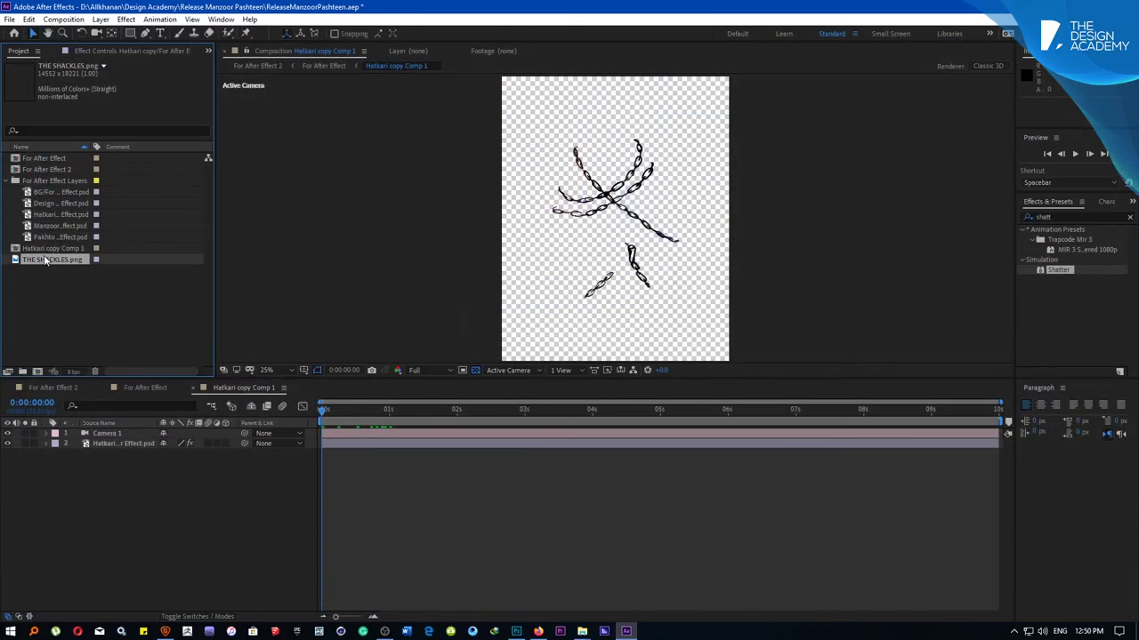
Replace the chain layer's source with THE SHACKLES.png and scale it down to fit the comp.
{"action": "left_click", "coordinate": [107, 447]}
{"action": "left_click_drag", "start_coordinate": [71, 259], "coordinate": [132, 443]}
{"action": "left_click", "coordinate": [405, 419]}
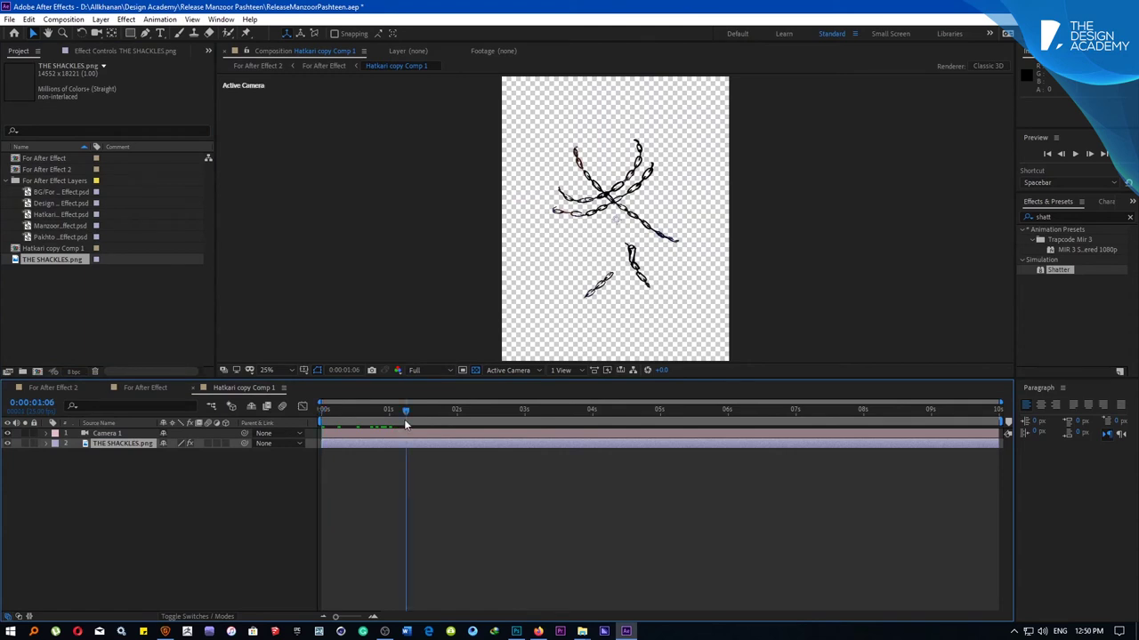
{"action": "key", "text": "comma"}
{"action": "key", "text": "comma"}
{"action": "key", "text": "comma"}
{"action": "key", "text": "comma"}
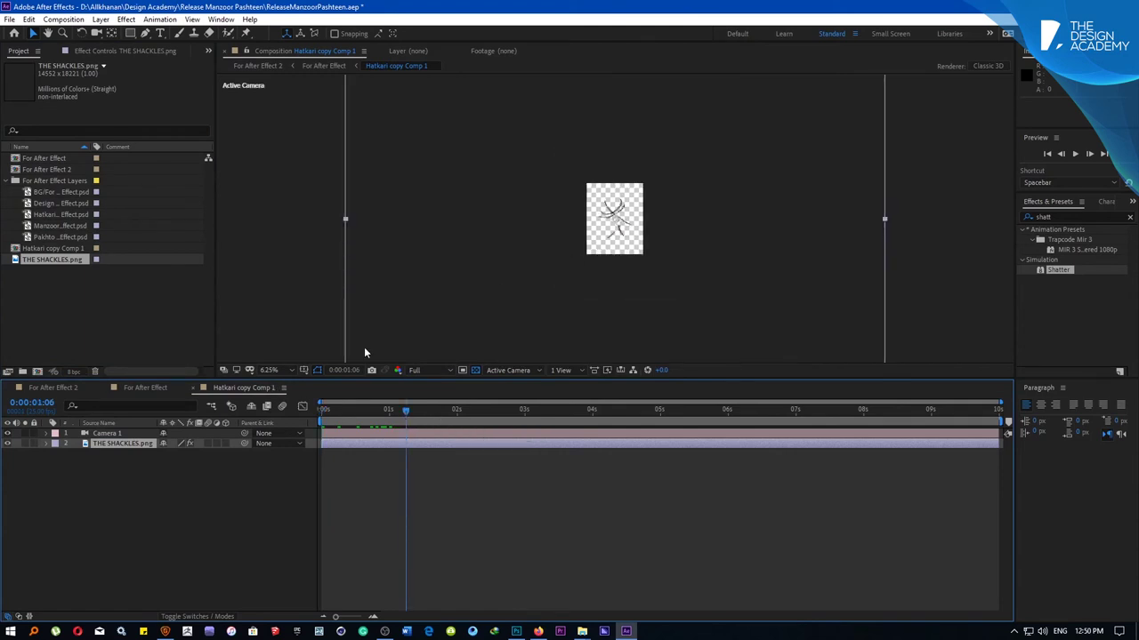
{"action": "key", "text": "Caps_Lock"}
{"action": "key", "text": "Caps_Lock"}
{"action": "left_click_drag", "start_coordinate": [346, 218], "coordinate": [471, 222]}
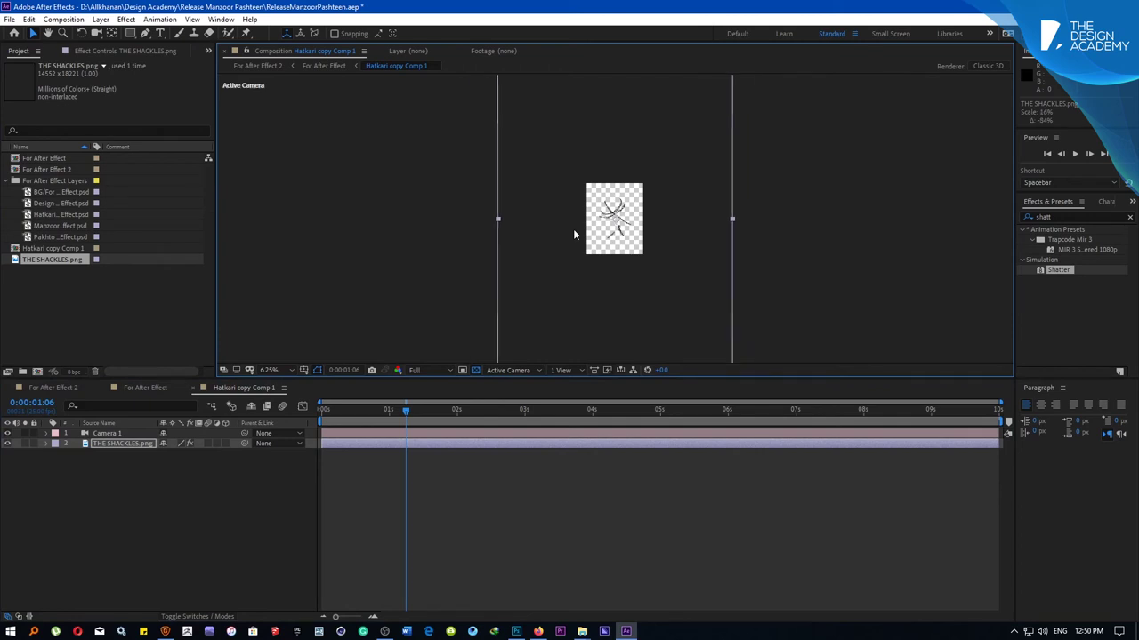
Zoom back in, deselect the layer, return to the timeline start and switch to Photoshop.
{"action": "key", "text": "period"}
{"action": "key", "text": "period"}
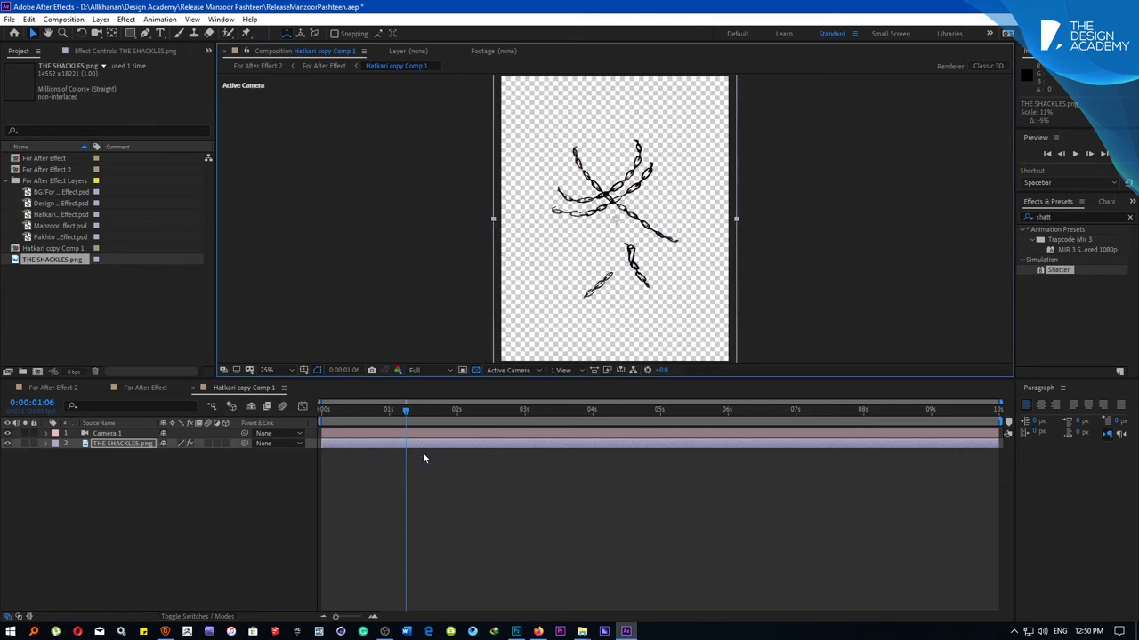
{"action": "left_click", "coordinate": [423, 458]}
{"action": "key", "text": "Home"}
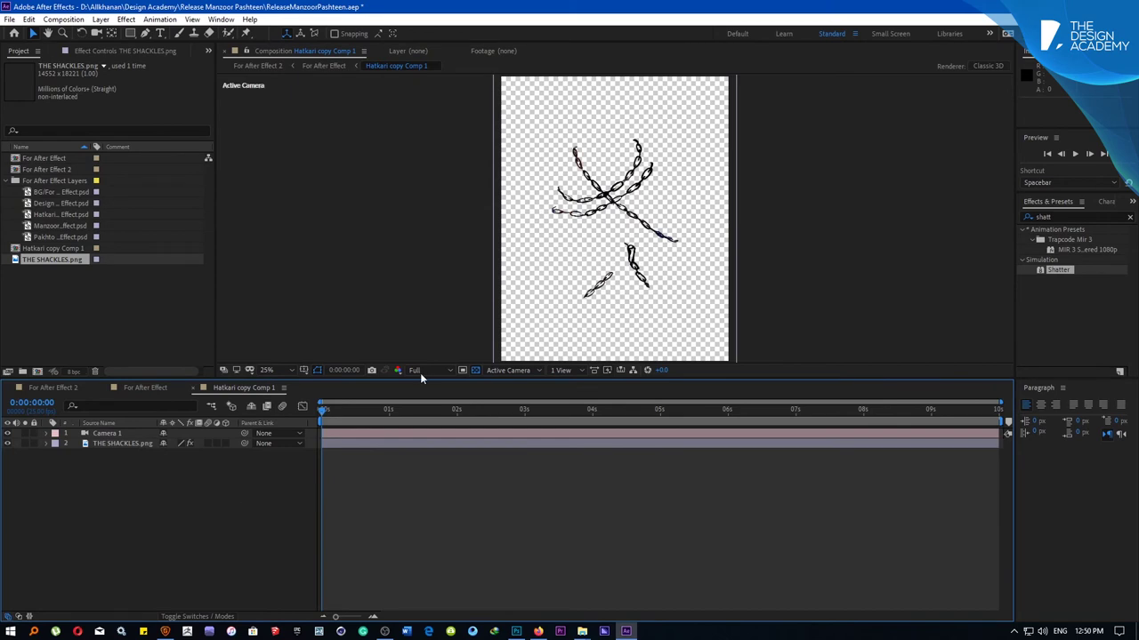
{"action": "left_click", "coordinate": [516, 632]}
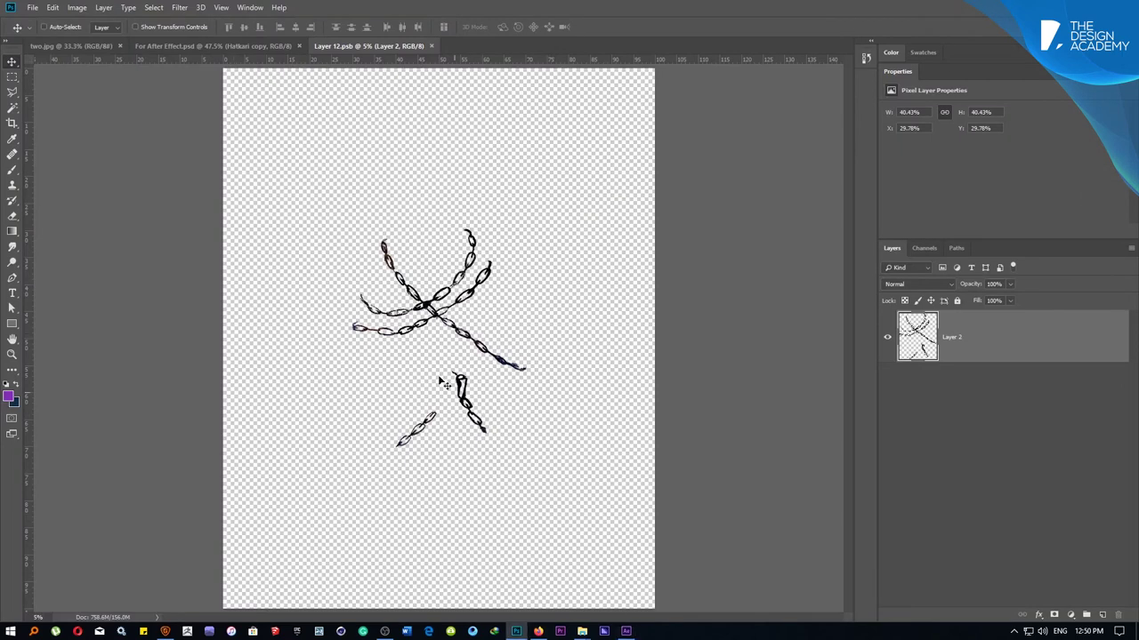
Reduce the chain artwork's image size and fit the canvas to the window.
{"action": "left_click", "coordinate": [78, 8]}
{"action": "left_click", "coordinate": [96, 95]}
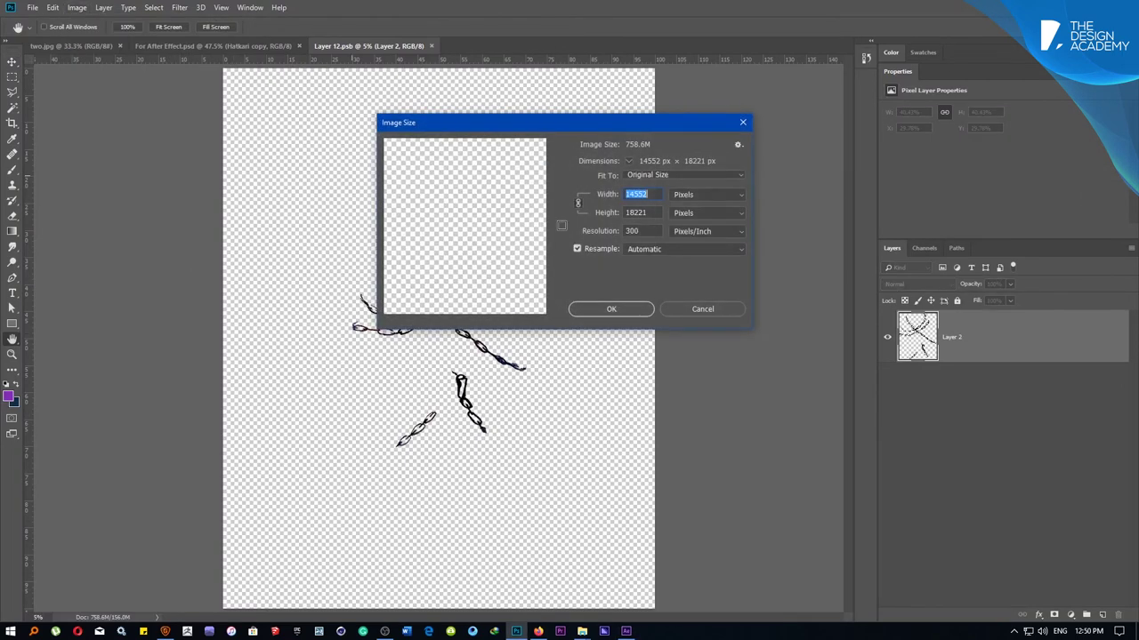
{"action": "left_click", "coordinate": [688, 307]}
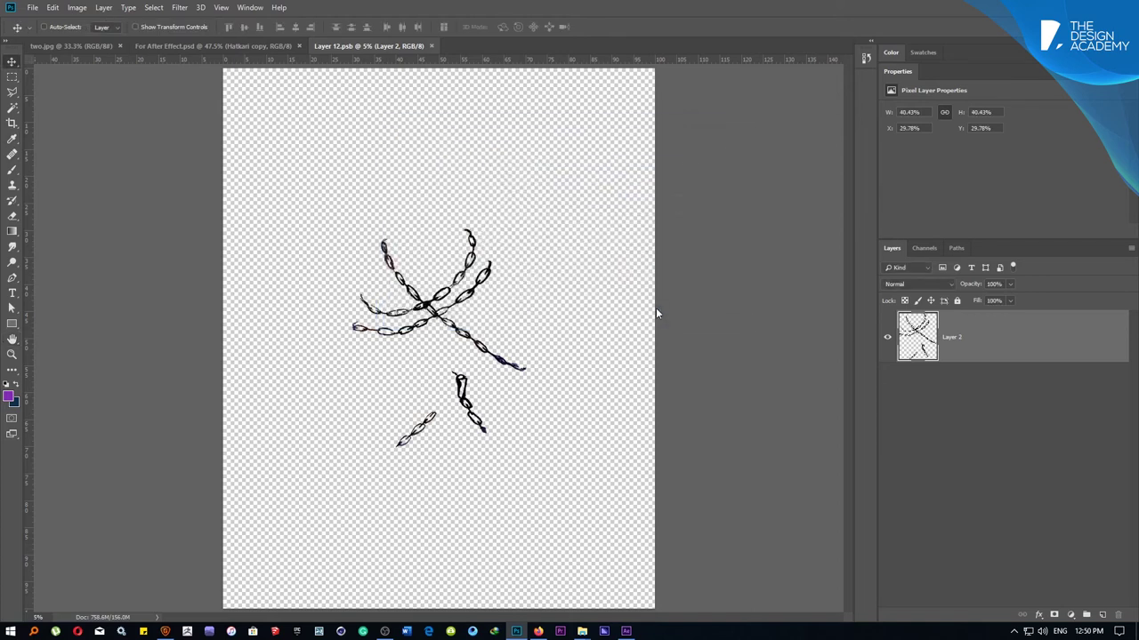
{"action": "left_click", "coordinate": [77, 8]}
{"action": "left_click", "coordinate": [96, 95]}
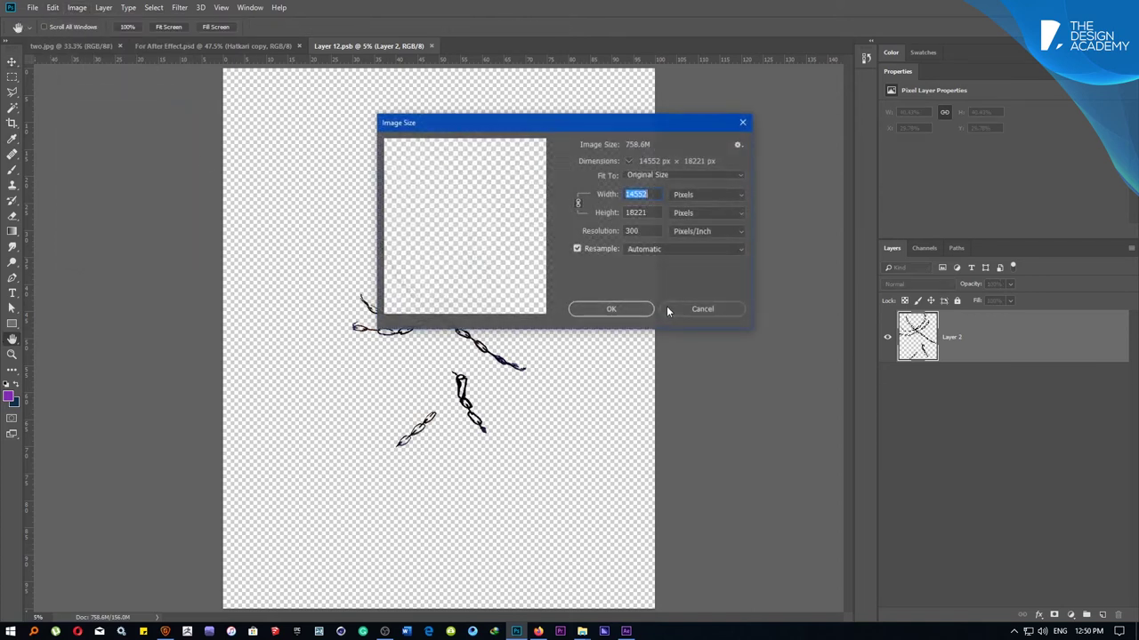
{"action": "key", "text": "Tab"}
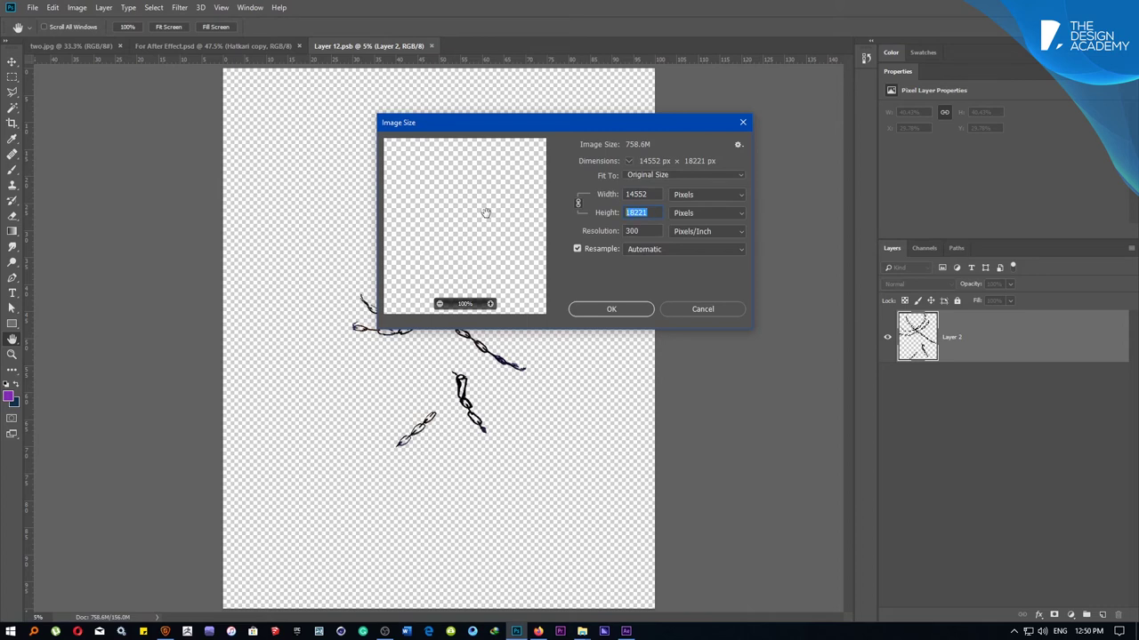
{"action": "type", "text": "1920"}
{"action": "key", "text": "Escape"}
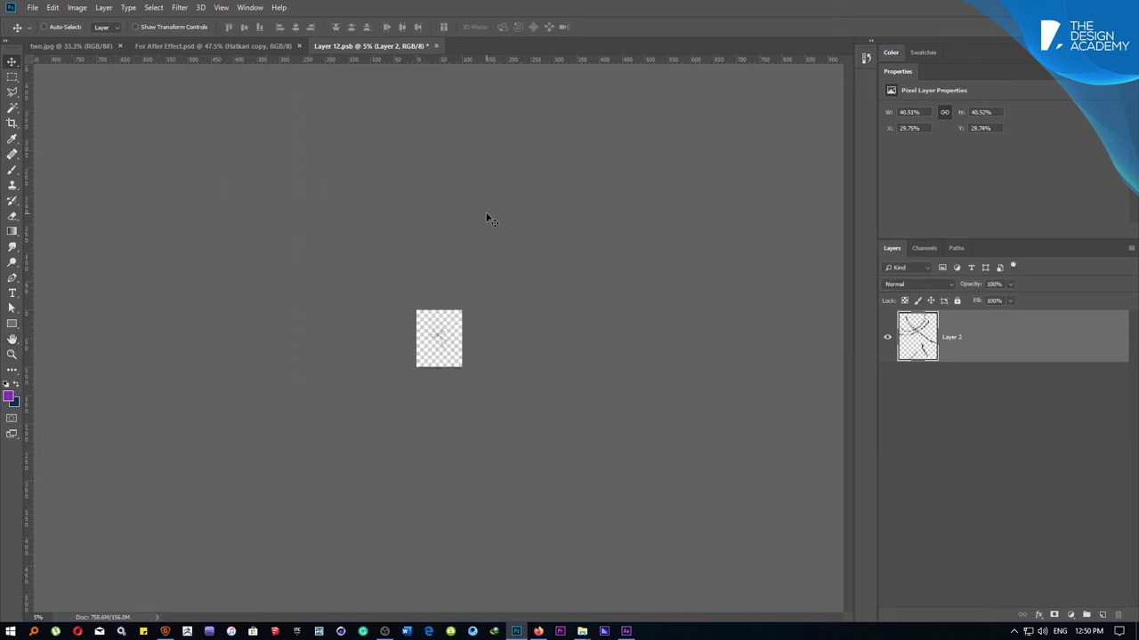
{"action": "right_click", "coordinate": [453, 321]}
{"action": "left_click", "coordinate": [472, 331]}
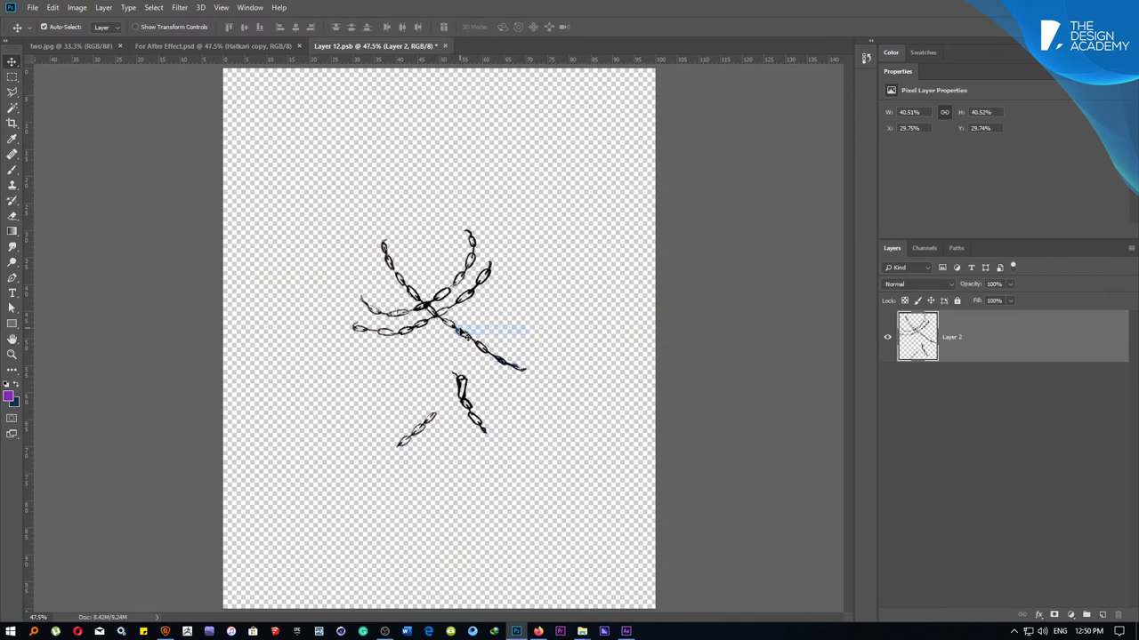
{"action": "left_click", "coordinate": [626, 632]}
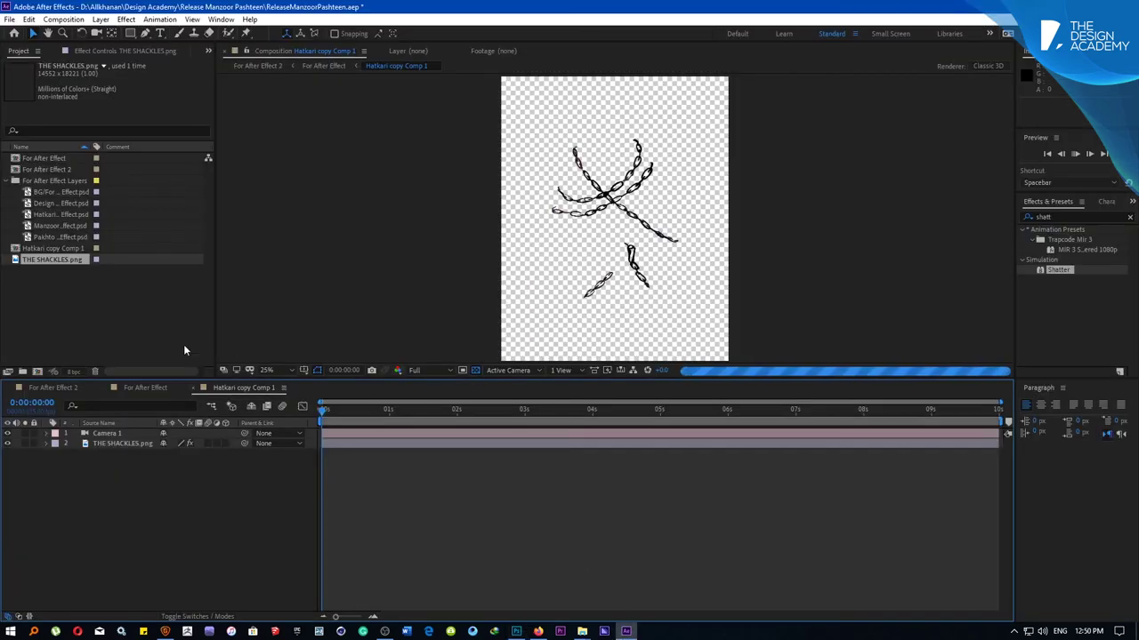
{"action": "key", "text": "alt+Tab"}
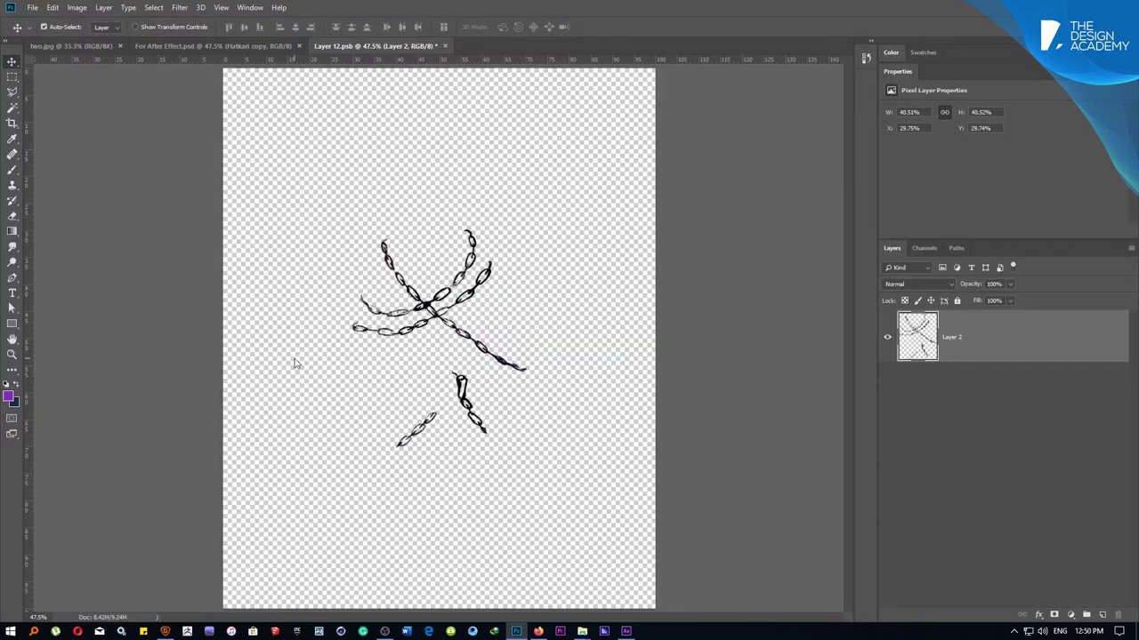
Save a PNG copy named Shackles 2.png into the Release Manzoor Pashteen folder.
{"action": "key", "text": "ctrl+shift+s"}
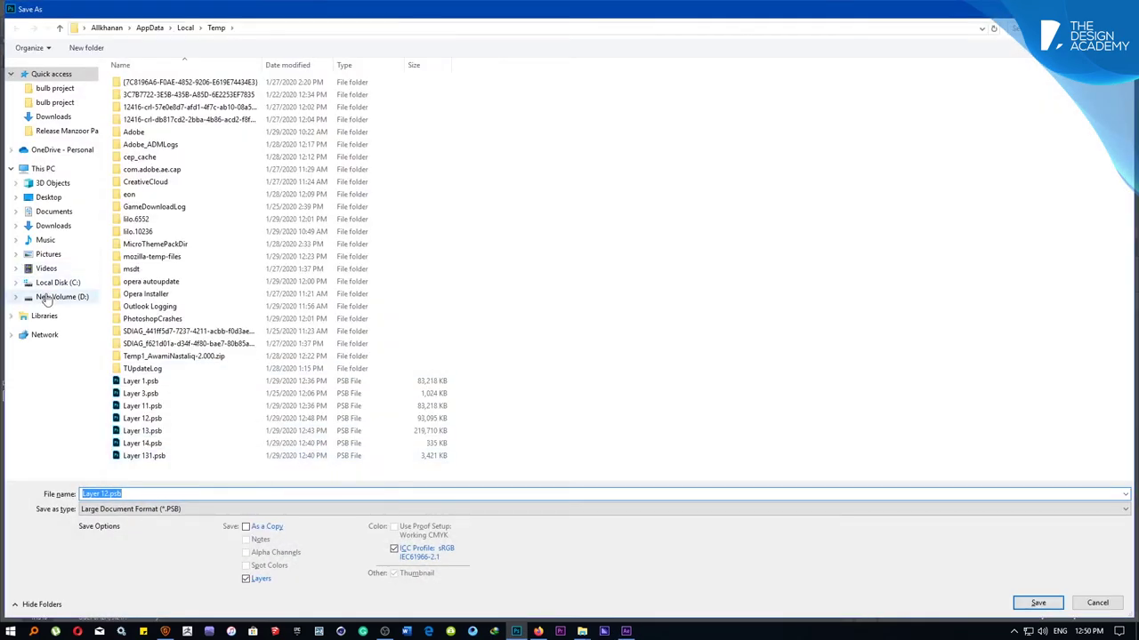
{"action": "left_click", "coordinate": [49, 297]}
{"action": "double_click", "coordinate": [578, 177]}
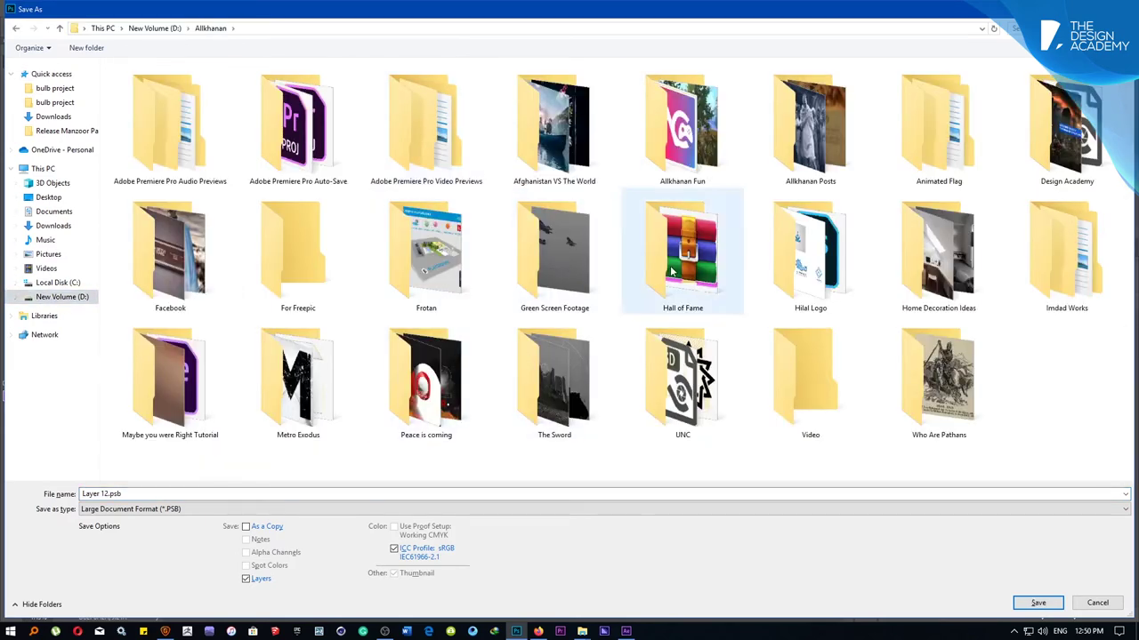
{"action": "double_click", "coordinate": [1091, 156]}
{"action": "scroll", "coordinate": [527, 307], "scroll_direction": "down", "scroll_amount": 5}
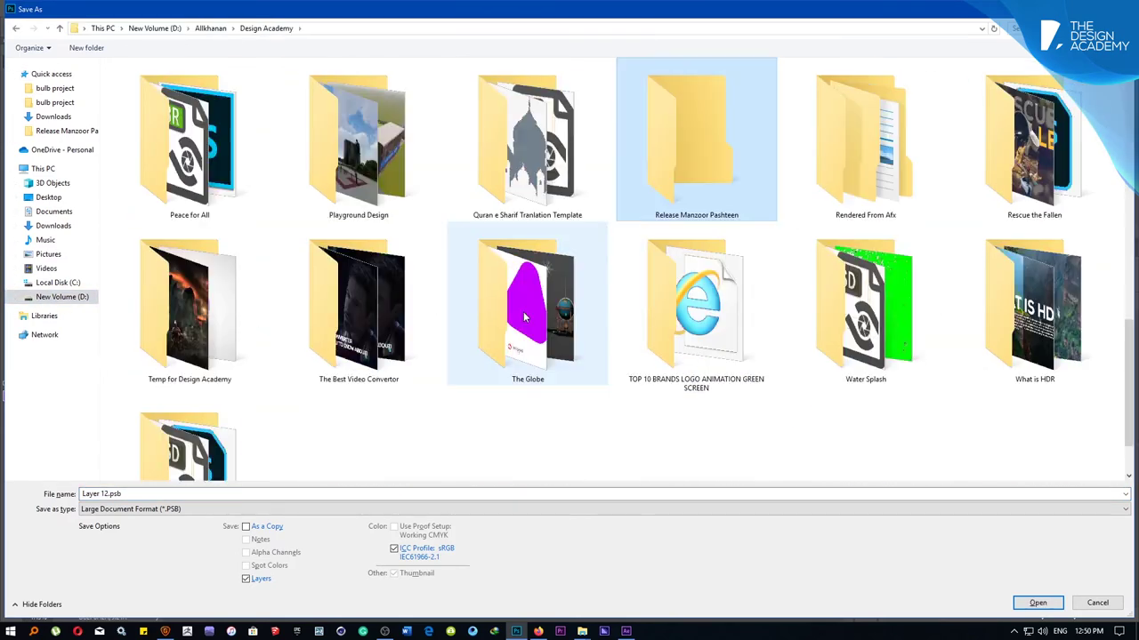
{"action": "double_click", "coordinate": [693, 200]}
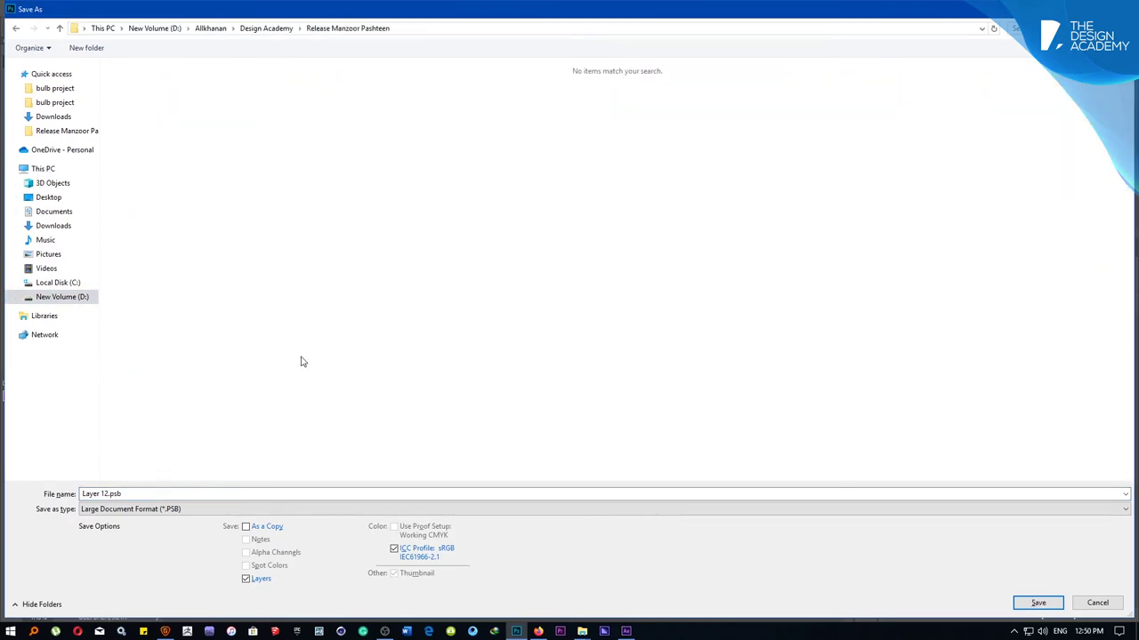
{"action": "left_click", "coordinate": [156, 509]}
{"action": "left_click", "coordinate": [107, 462]}
{"action": "type", "text": "Shackles"}
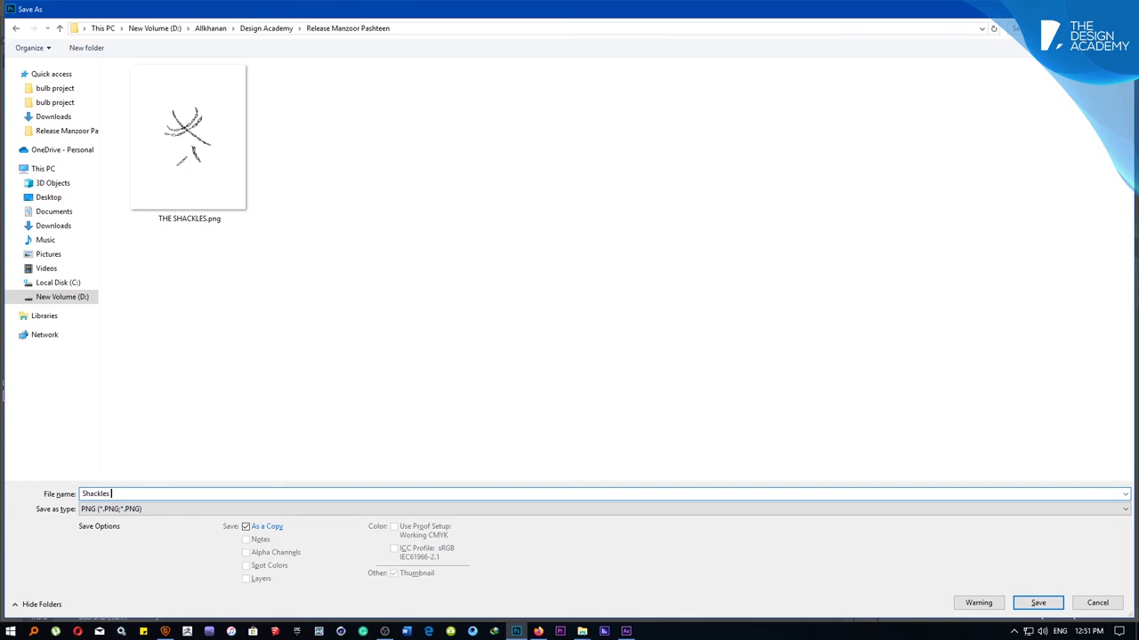
{"action": "key", "text": "Return"}
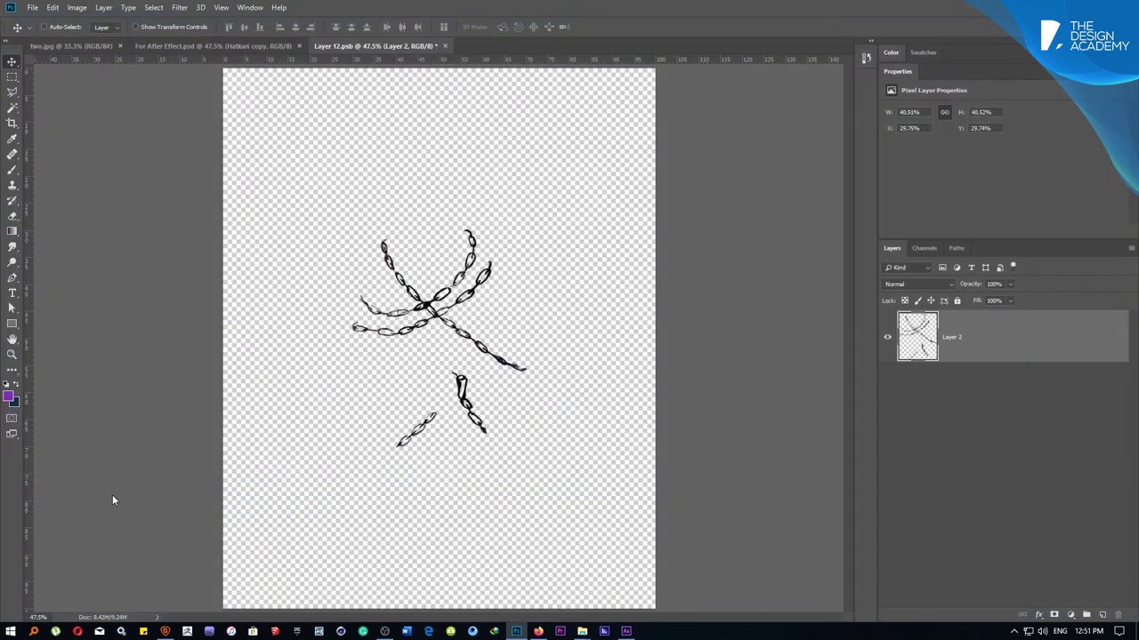
Import Shackles 2.png into After Effects and swap it in as the chain layer's source.
{"action": "key", "text": "Return"}
{"action": "key", "text": "alt+Tab"}
{"action": "double_click", "coordinate": [71, 305]}
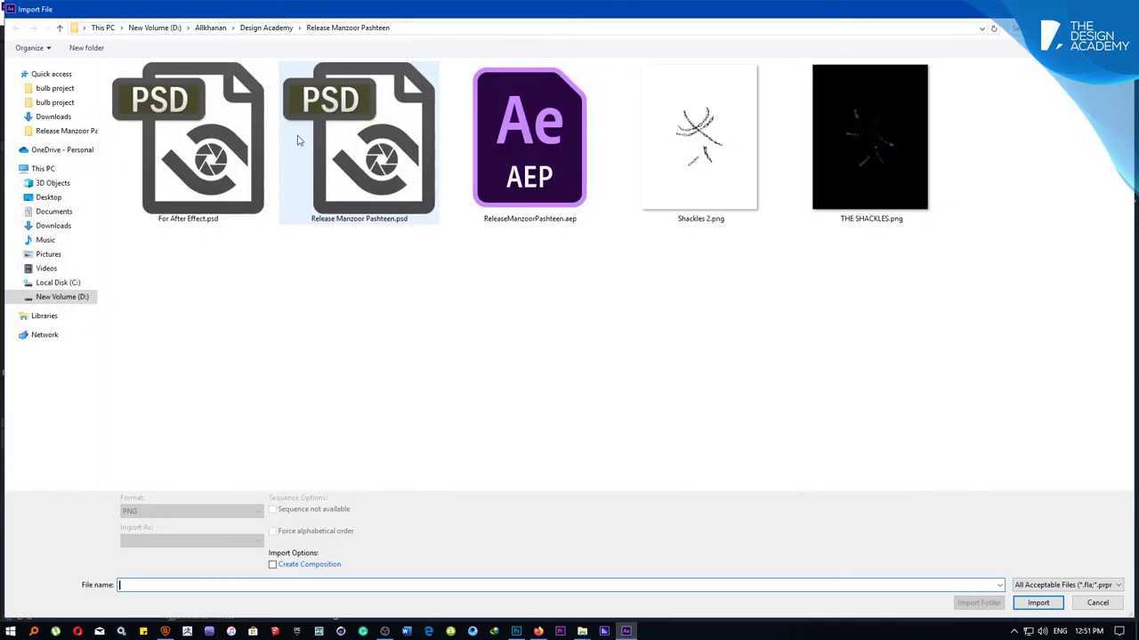
{"action": "double_click", "coordinate": [705, 185]}
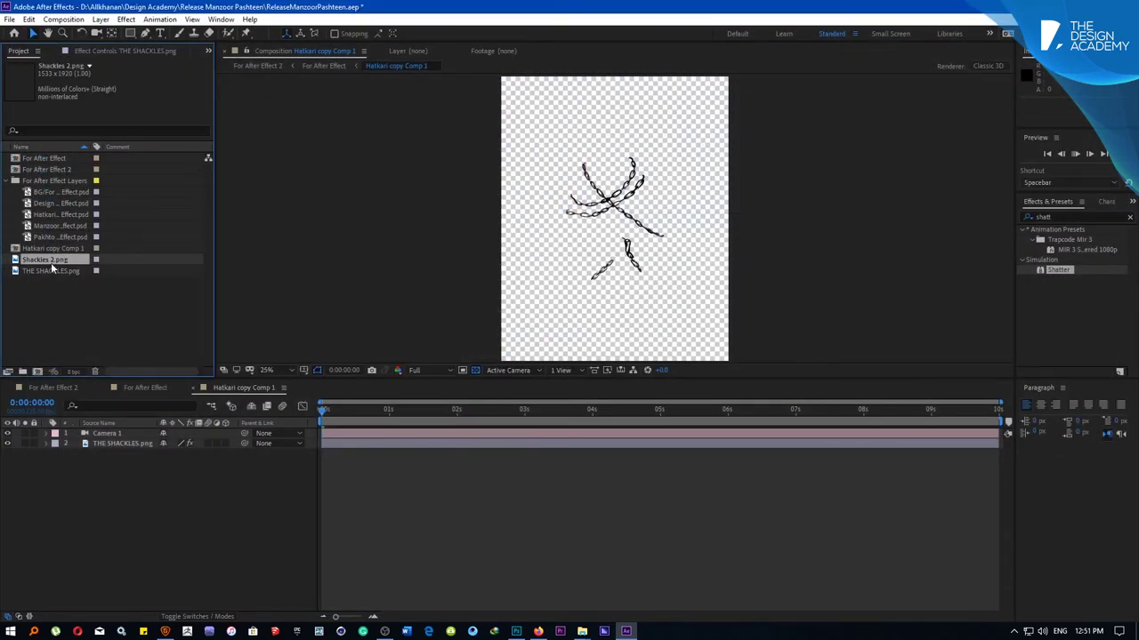
{"action": "left_click", "coordinate": [101, 443]}
{"action": "left_click_drag", "start_coordinate": [60, 260], "coordinate": [122, 450]}
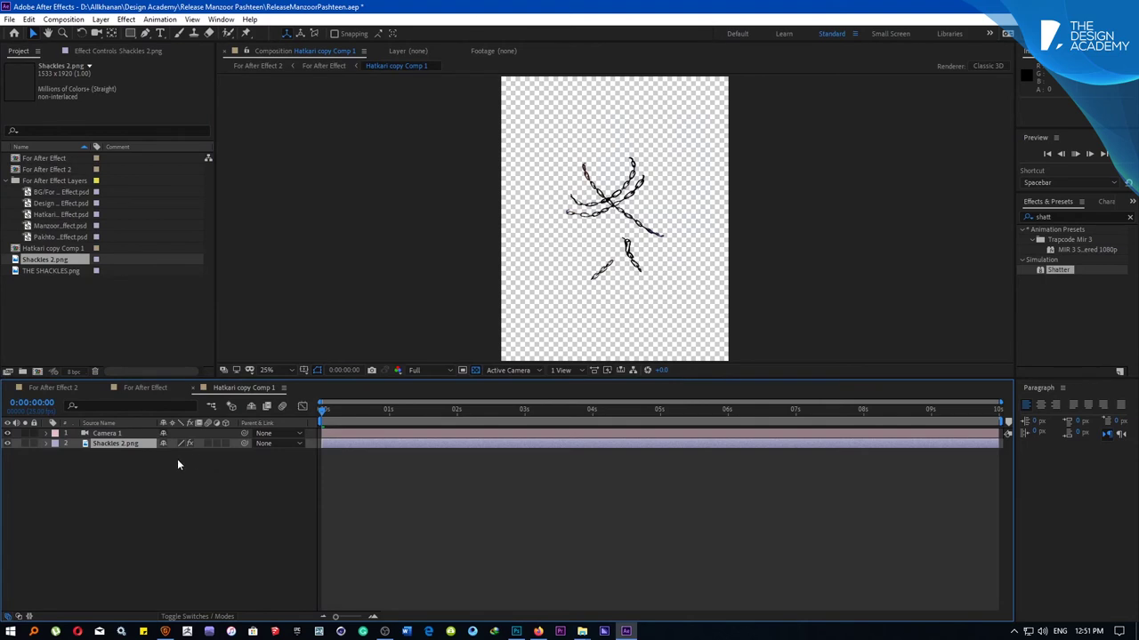
Set the Shackles 2.png layer's Scale to 100%.
{"action": "key", "text": "comma"}
{"action": "key", "text": "period"}
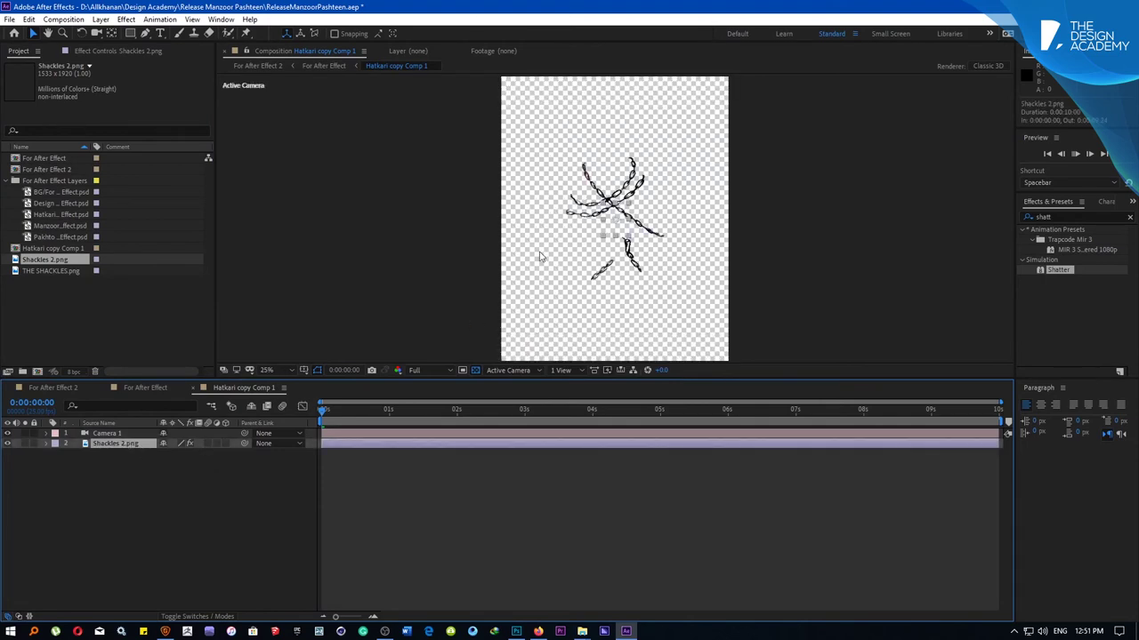
{"action": "key", "text": "s"}
{"action": "left_click", "coordinate": [177, 454]}
{"action": "type", "text": "100"}
{"action": "left_click", "coordinate": [207, 476]}
Set preview resolution to Quarter and scrub to 15 frames to watch the chains shatter.
{"action": "left_click", "coordinate": [375, 411]}
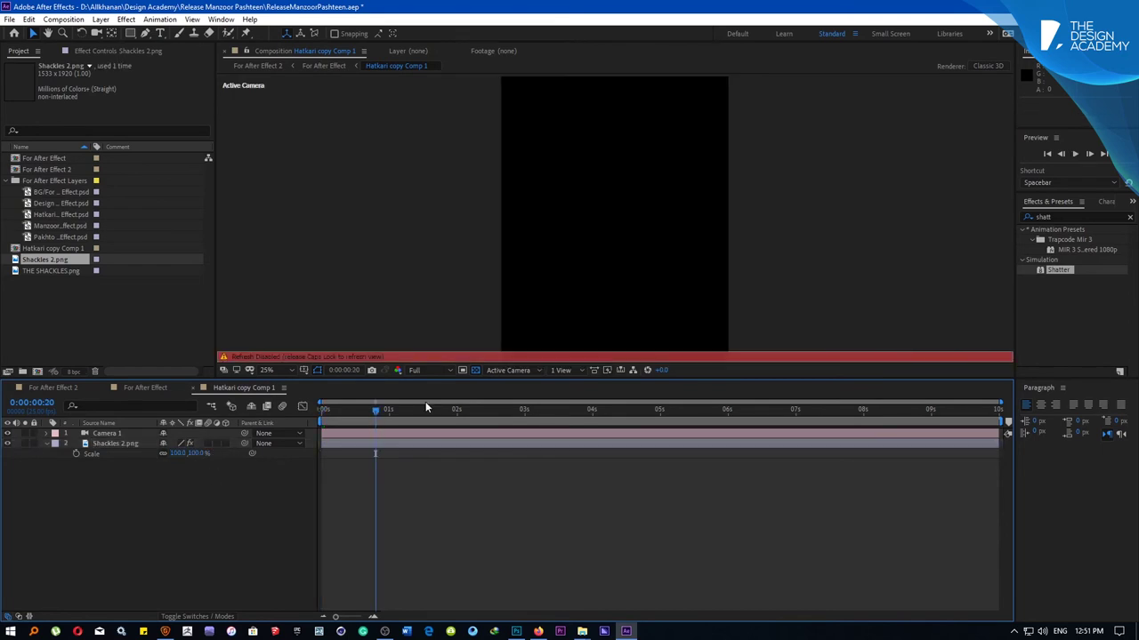
{"action": "key", "text": "Home"}
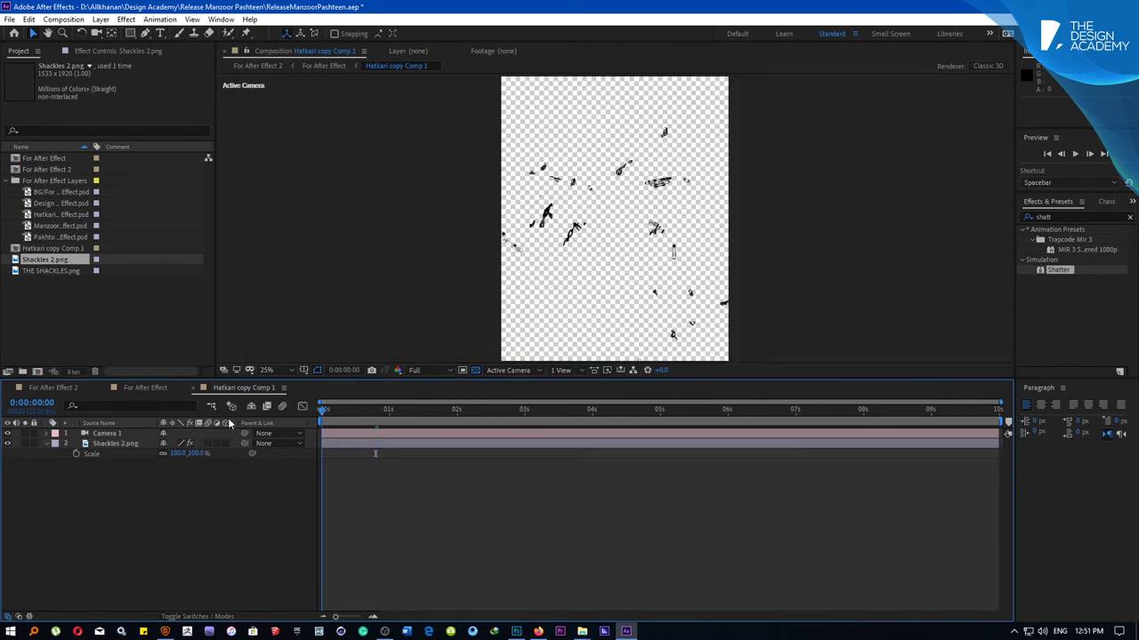
{"action": "left_click", "coordinate": [415, 370]}
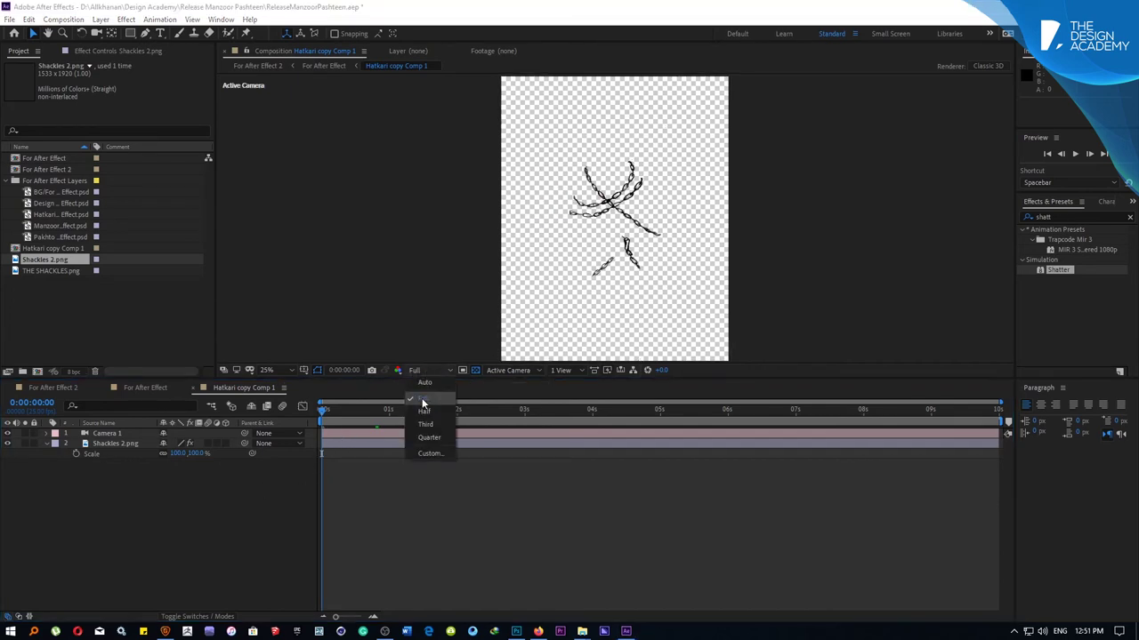
{"action": "left_click", "coordinate": [422, 435]}
{"action": "left_click", "coordinate": [287, 498]}
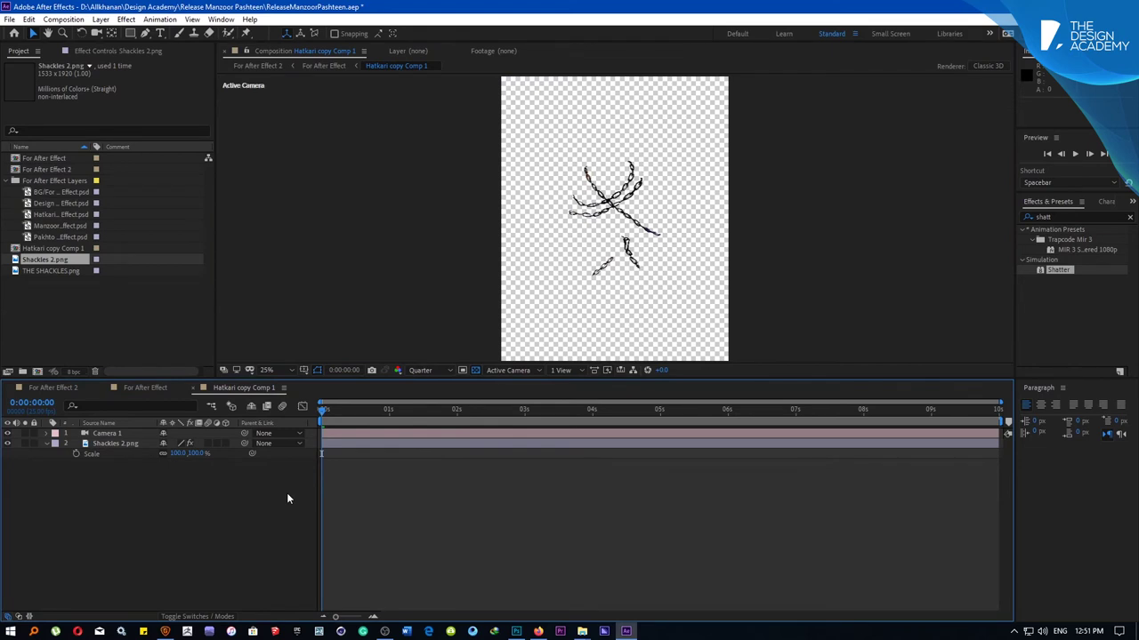
{"action": "mouse_move", "coordinate": [328, 413]}
{"action": "left_mouse_down"}
{"action": "mouse_move", "coordinate": [420, 418]}
{"action": "mouse_move", "coordinate": [300, 418]}
{"action": "mouse_move", "coordinate": [440, 416]}
{"action": "mouse_move", "coordinate": [283, 425]}
{"action": "left_mouse_up"}
Shift the Shackles 2.png layer later in the timeline and return to the For After Effect comp.
{"action": "left_click", "coordinate": [136, 442]}
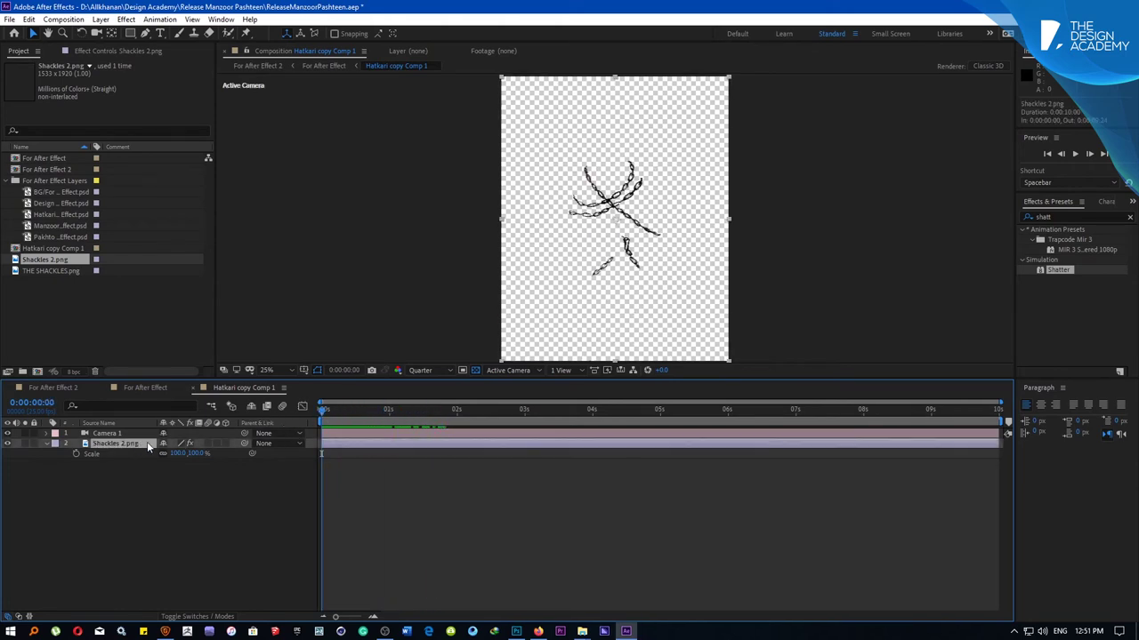
{"action": "mouse_move", "coordinate": [345, 447]}
{"action": "left_mouse_down"}
{"action": "mouse_move", "coordinate": [685, 444]}
{"action": "mouse_move", "coordinate": [676, 433]}
{"action": "mouse_move", "coordinate": [322, 441]}
{"action": "mouse_move", "coordinate": [503, 411]}
{"action": "mouse_move", "coordinate": [820, 425]}
{"action": "left_mouse_up"}
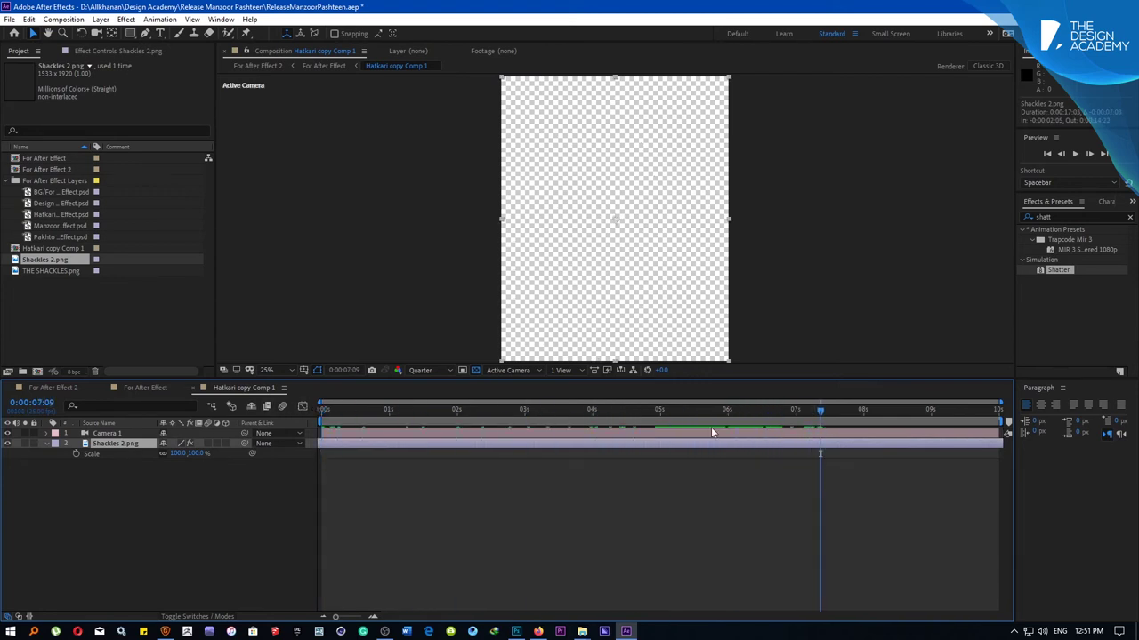
{"action": "left_click", "coordinate": [62, 387]}
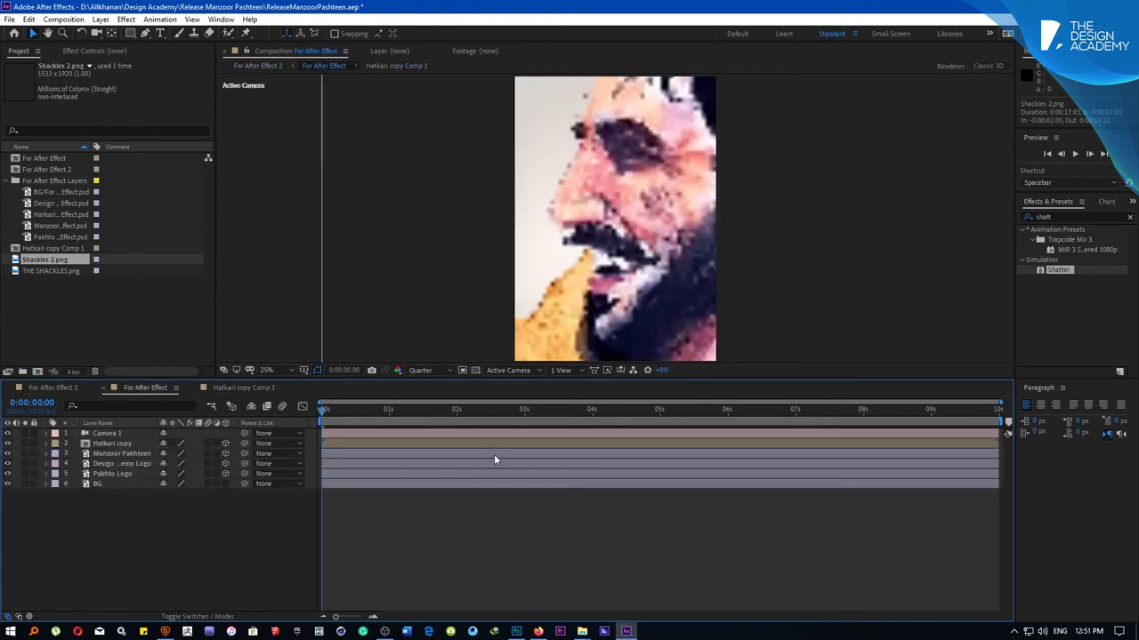
Move the Hatkari copy layer in Z depth to Position 685.5, 1113.5, 33.0.
{"action": "key", "text": "space"}
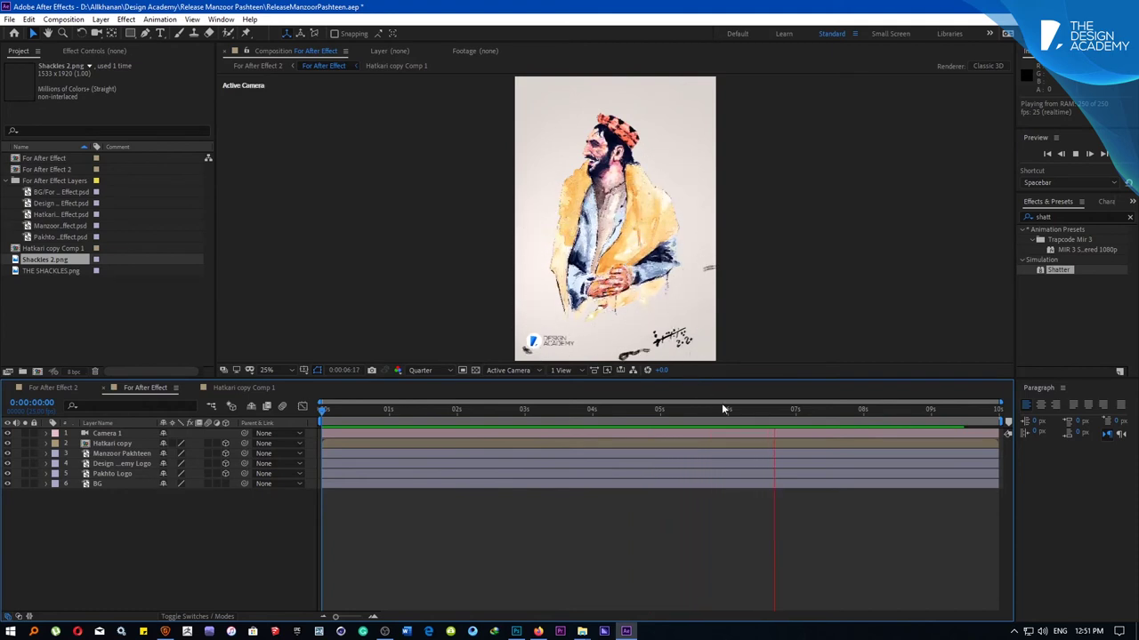
{"action": "mouse_move", "coordinate": [735, 418]}
{"action": "left_mouse_down"}
{"action": "mouse_move", "coordinate": [617, 415]}
{"action": "mouse_move", "coordinate": [646, 414]}
{"action": "left_mouse_up"}
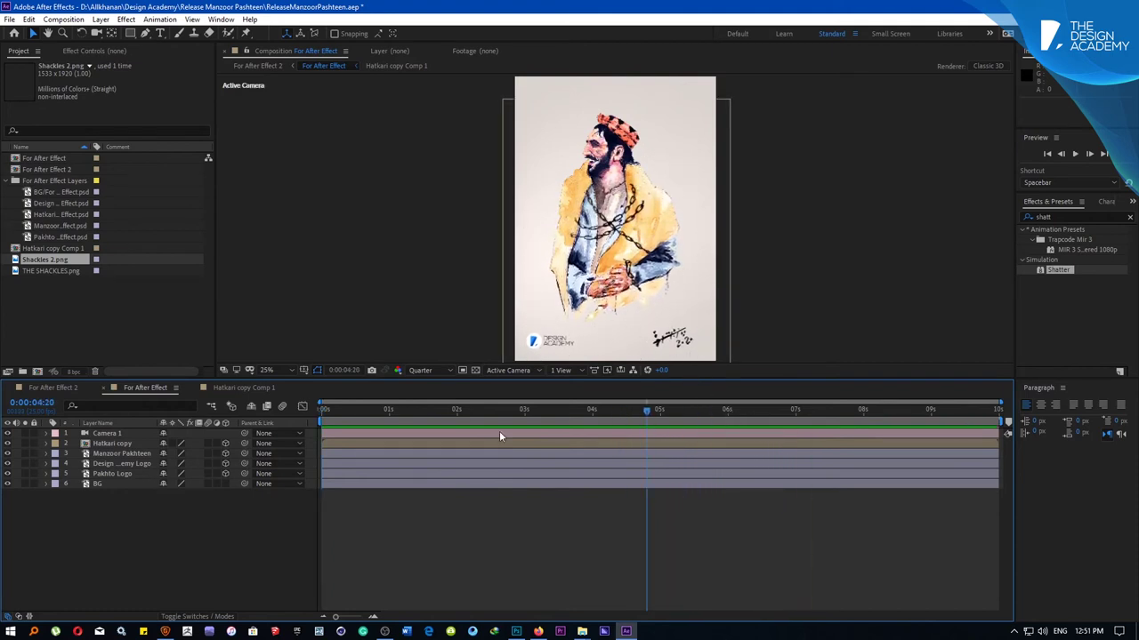
{"action": "left_click", "coordinate": [110, 446]}
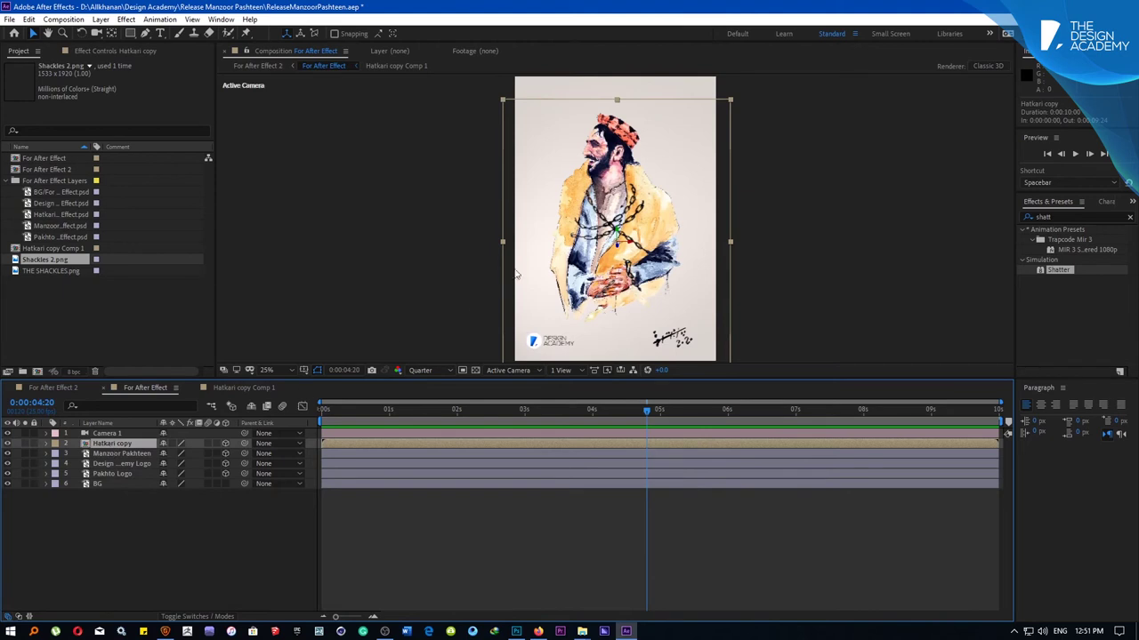
{"action": "left_click", "coordinate": [225, 463]}
{"action": "key", "text": "p"}
{"action": "mouse_move", "coordinate": [204, 453]}
{"action": "left_mouse_down"}
{"action": "mouse_move", "coordinate": [193, 461]}
{"action": "mouse_move", "coordinate": [506, 242]}
{"action": "mouse_move", "coordinate": [459, 254]}
{"action": "left_mouse_up"}
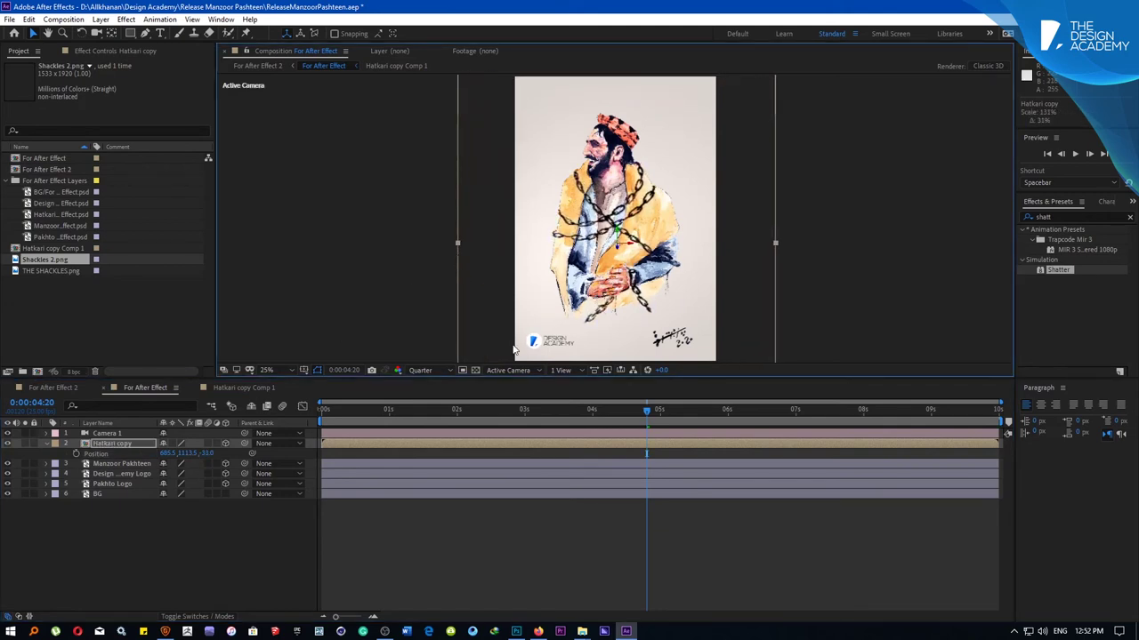
Preview the camera animation from the start and check frames between 5 and 7 seconds.
{"action": "left_click", "coordinate": [536, 411]}
{"action": "left_click_drag", "start_coordinate": [512, 417], "coordinate": [270, 418]}
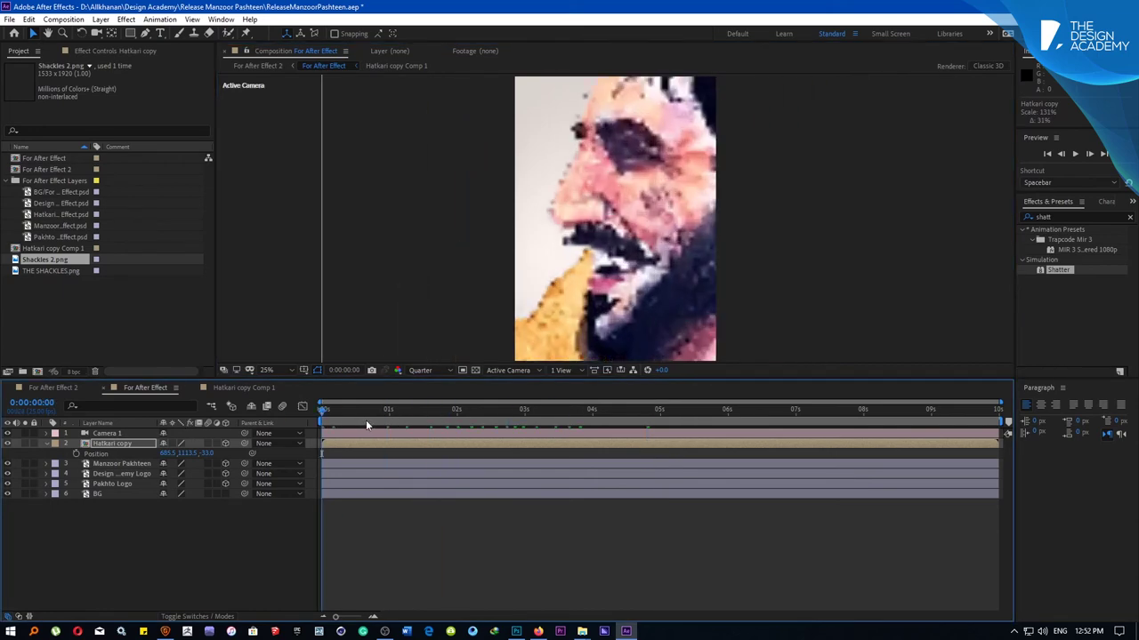
{"action": "key", "text": "space"}
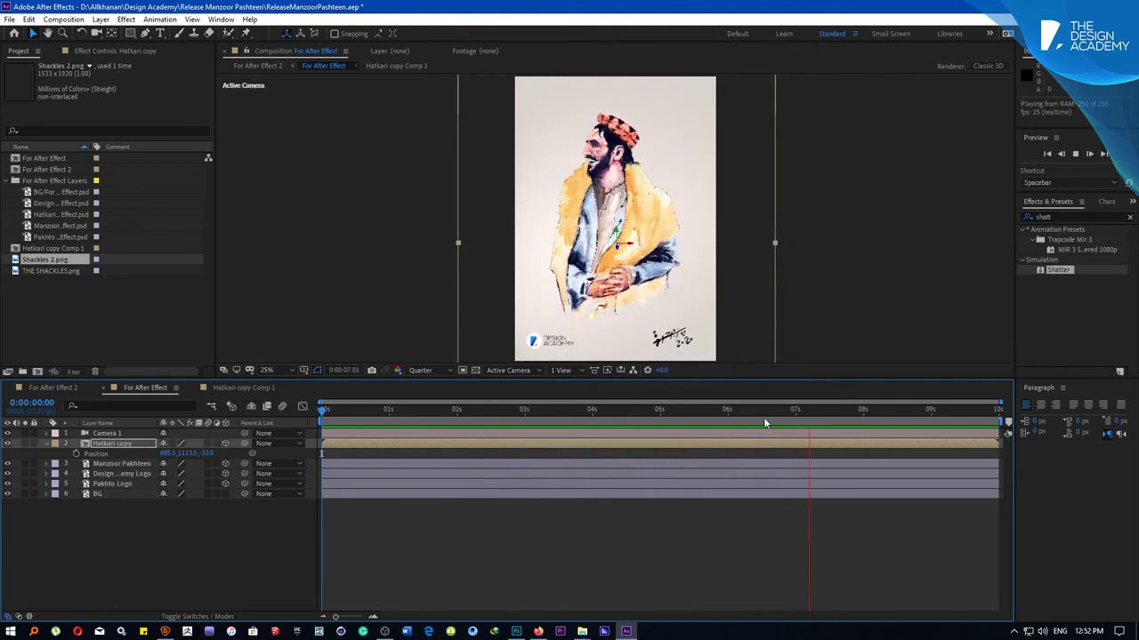
{"action": "mouse_move", "coordinate": [763, 417]}
{"action": "left_mouse_down"}
{"action": "mouse_move", "coordinate": [685, 428]}
{"action": "mouse_move", "coordinate": [849, 427]}
{"action": "left_mouse_up"}
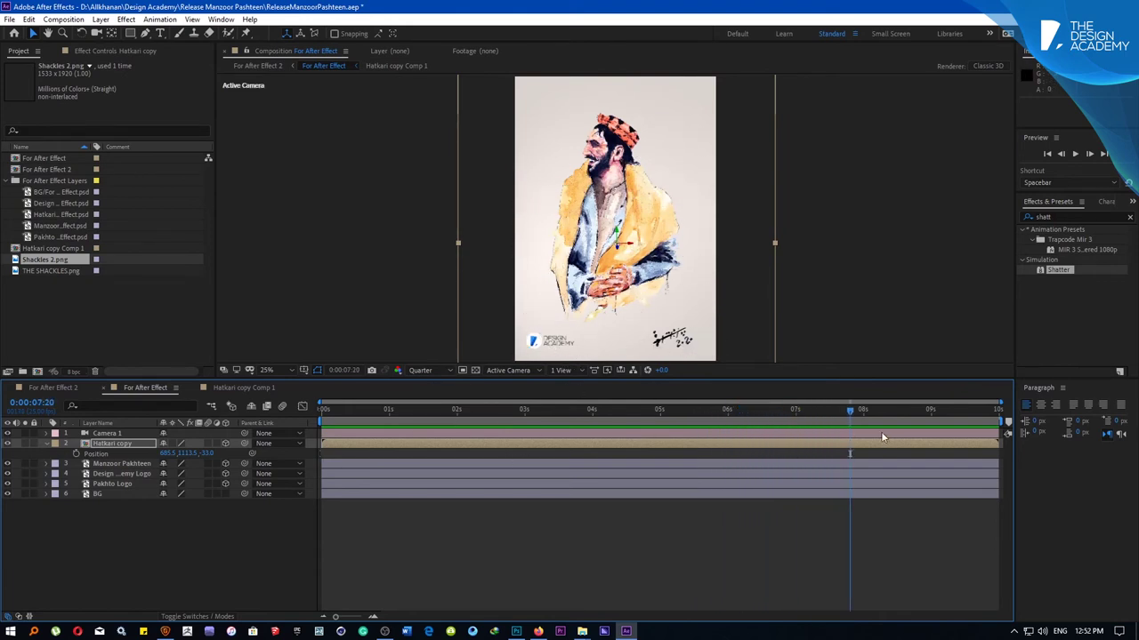
{"action": "mouse_move", "coordinate": [841, 415]}
{"action": "left_mouse_down"}
{"action": "mouse_move", "coordinate": [839, 430]}
{"action": "mouse_move", "coordinate": [879, 429]}
{"action": "left_mouse_up"}
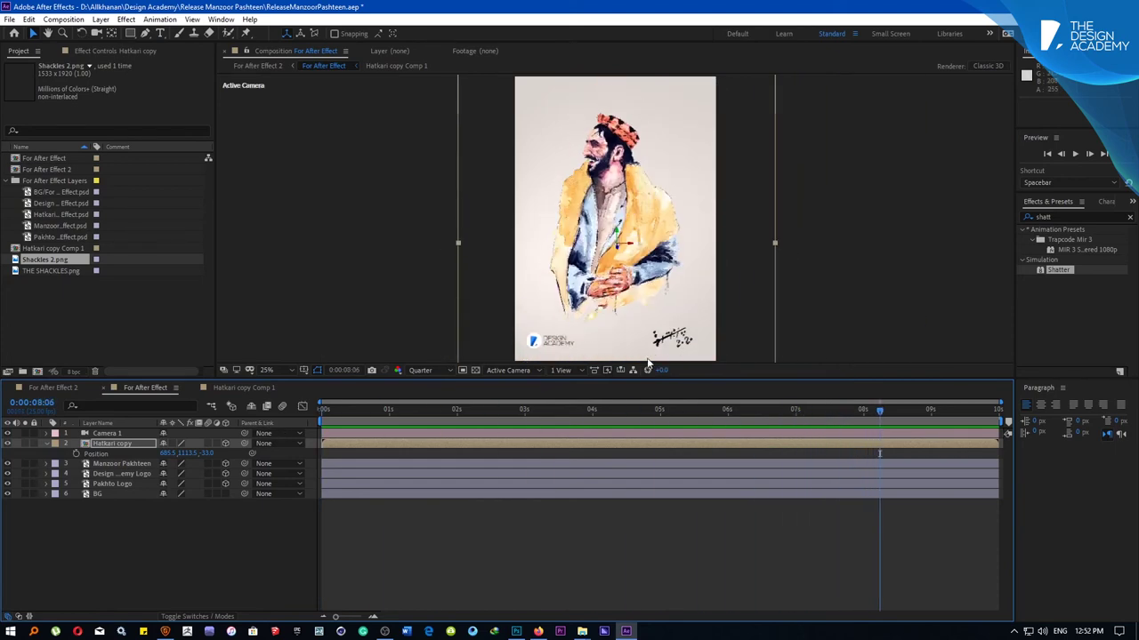
Select the Pakhto Logo layer and look through its layer and Composition options.
{"action": "left_click", "coordinate": [111, 465]}
{"action": "left_click", "coordinate": [112, 482]}
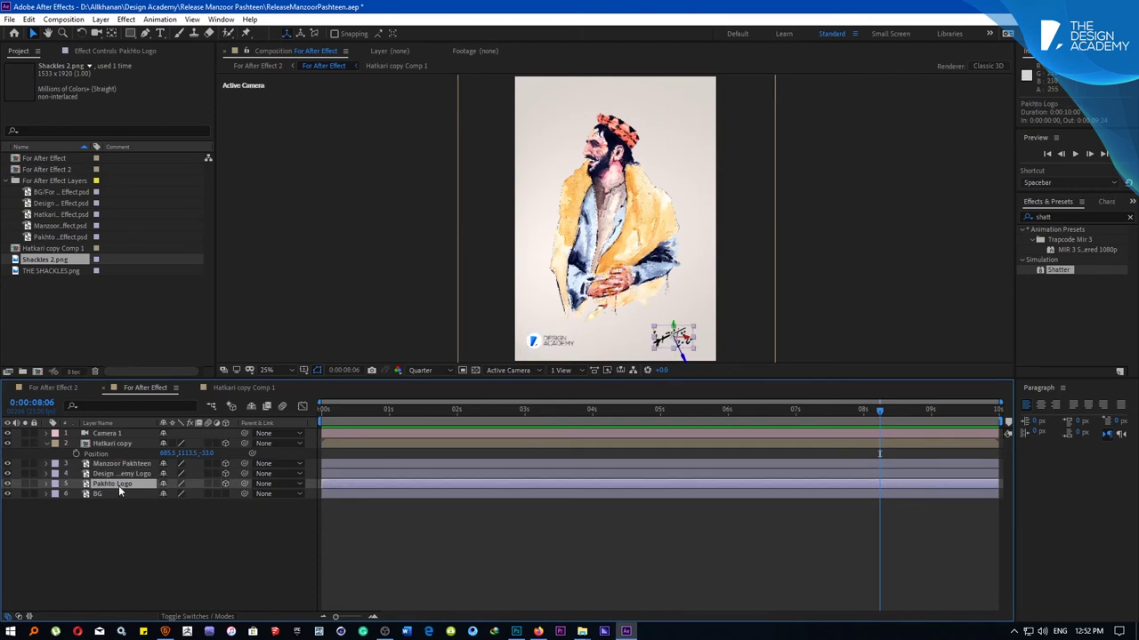
{"action": "right_click", "coordinate": [117, 485]}
{"action": "left_click", "coordinate": [107, 488]}
{"action": "left_click", "coordinate": [64, 19]}
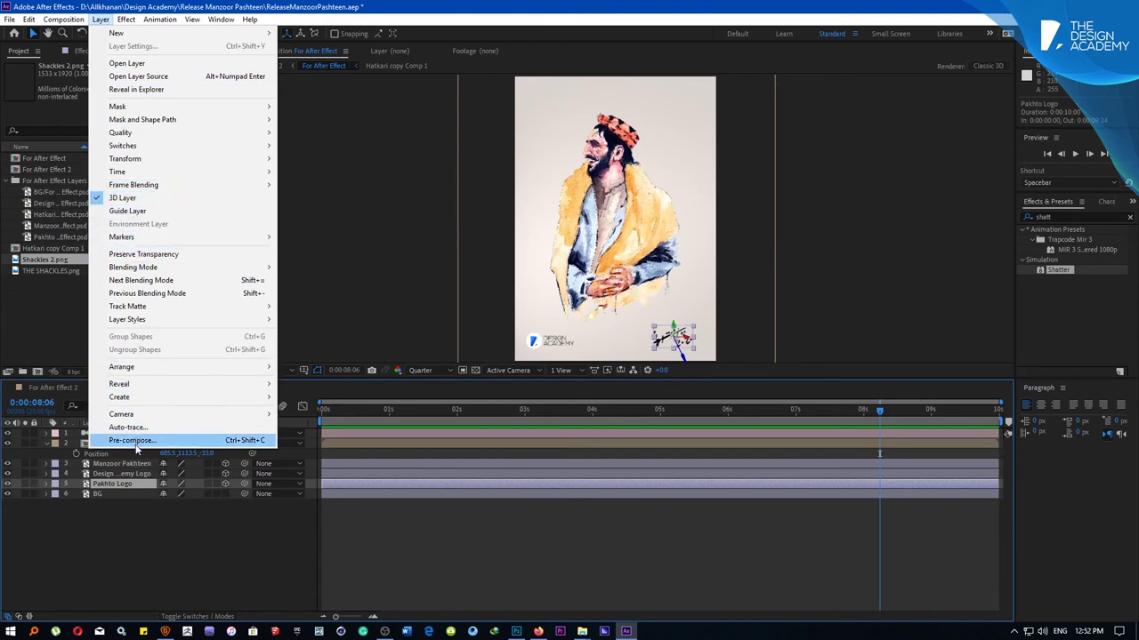
Pre-compose the Pakhto Logo layer into a new Pakhto Logo Comp 1.
{"action": "left_click", "coordinate": [133, 441]}
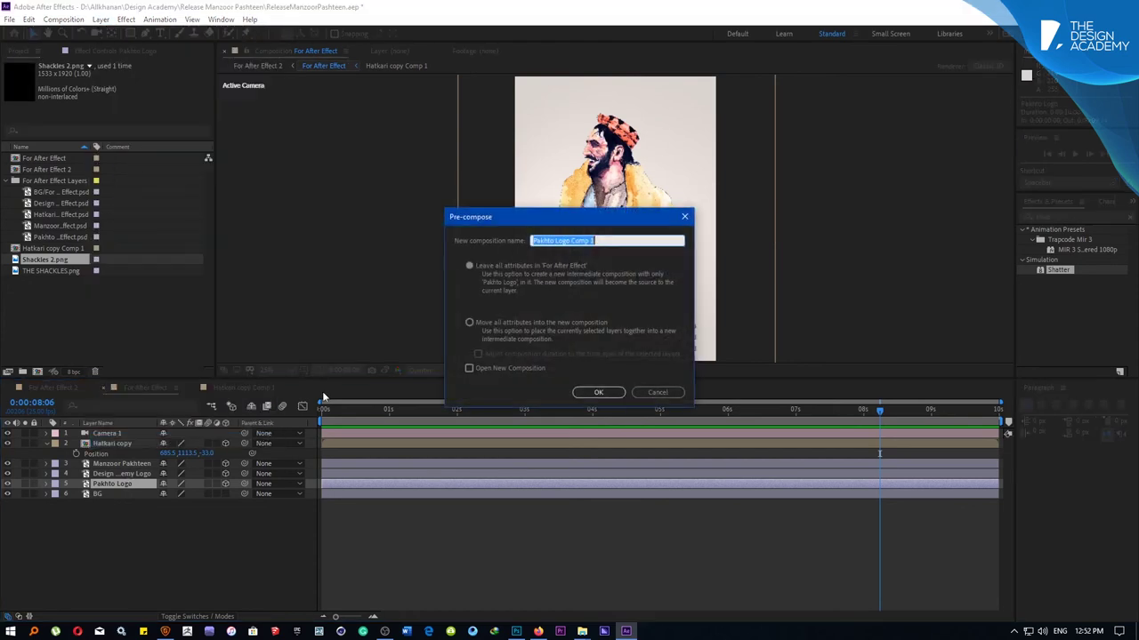
{"action": "left_click", "coordinate": [596, 393]}
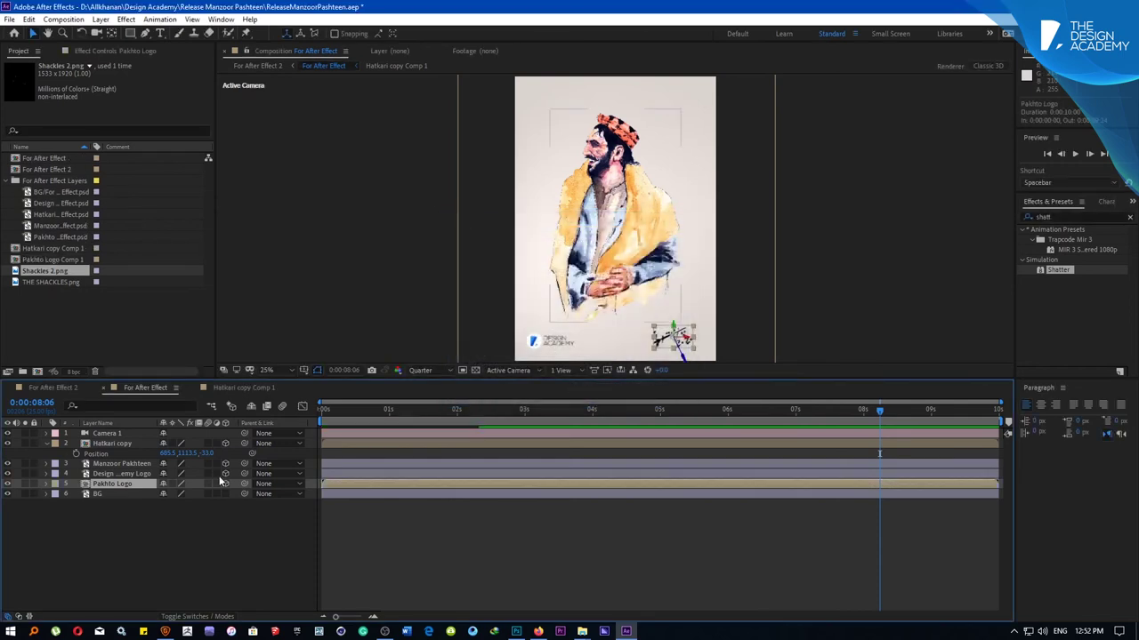
{"action": "mouse_move", "coordinate": [840, 416]}
{"action": "left_mouse_down"}
{"action": "mouse_move", "coordinate": [650, 416]}
{"action": "mouse_move", "coordinate": [759, 415]}
{"action": "left_mouse_up"}
Open Pakhto Logo Comp 1 at Full resolution, zoomed in on the logo at frame one.
{"action": "double_click", "coordinate": [128, 484]}
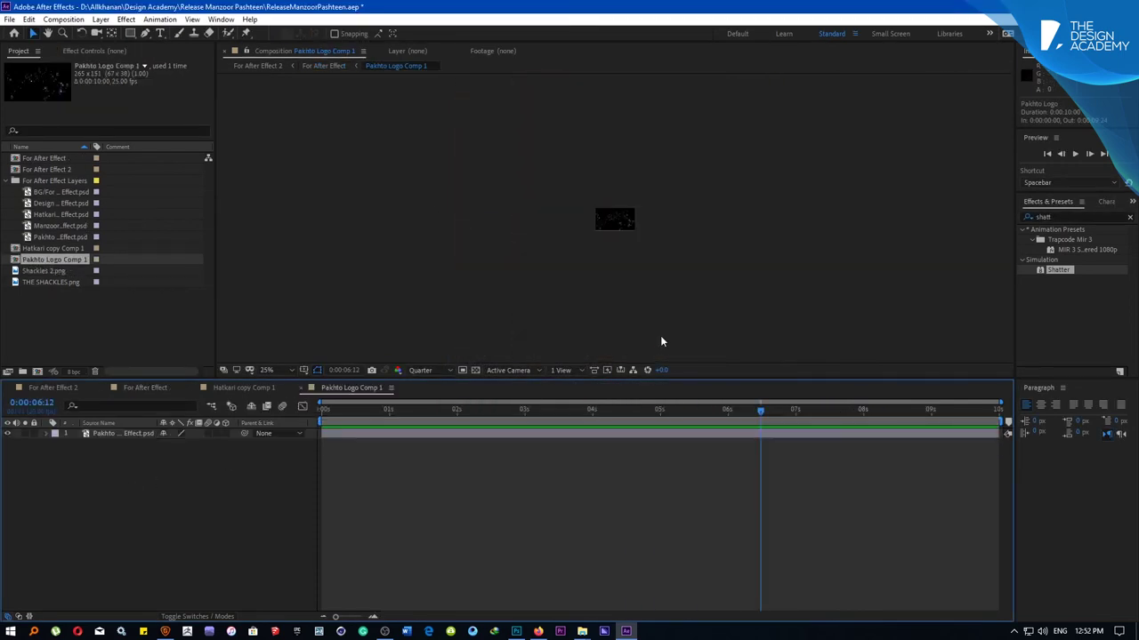
{"action": "left_click", "coordinate": [436, 370]}
{"action": "left_click", "coordinate": [441, 393]}
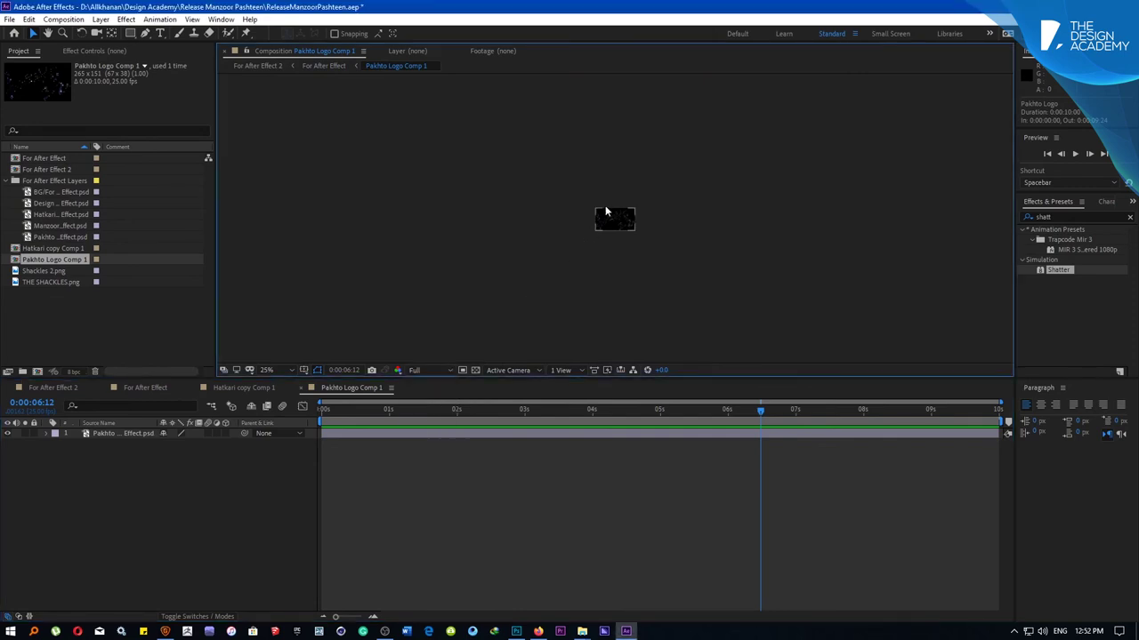
{"action": "key", "text": "slash"}
{"action": "key", "text": "period"}
{"action": "key", "text": "Home"}
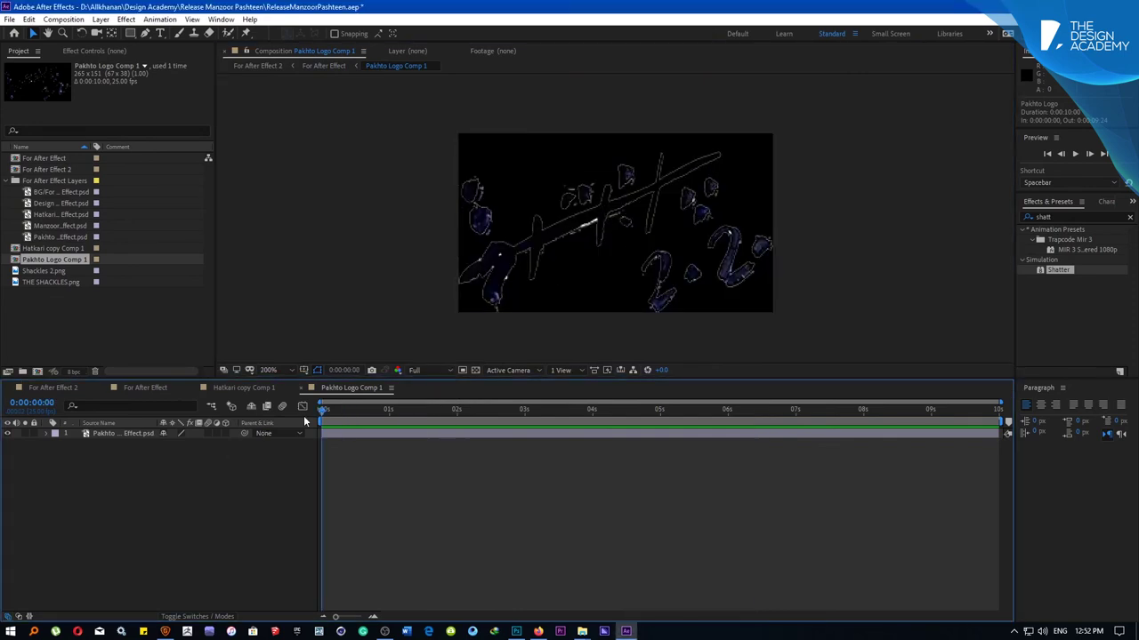
Add a solid layer, recolour it white in Solid Settings, and set its Opacity to 0%.
{"action": "key", "text": "ctrl+y"}
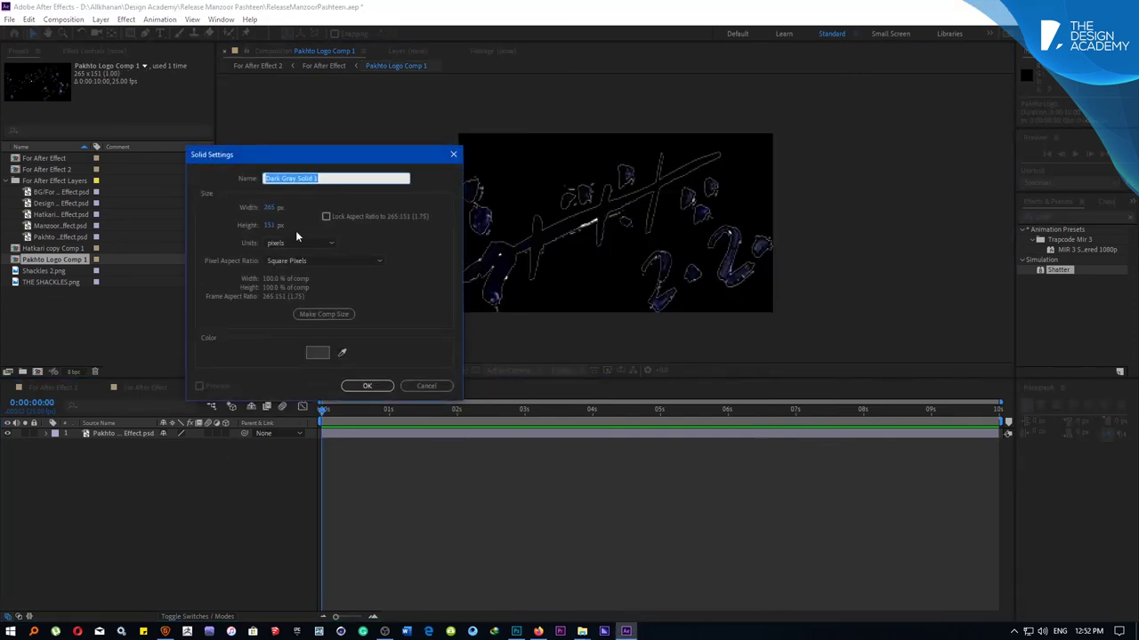
{"action": "left_click", "coordinate": [366, 385]}
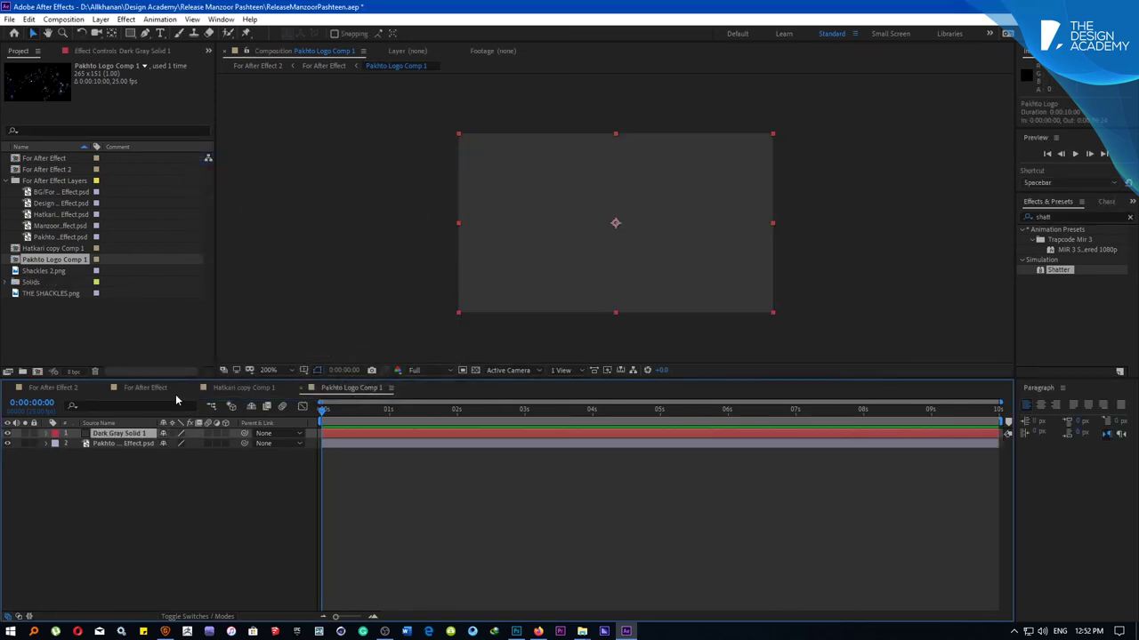
{"action": "left_click", "coordinate": [100, 18]}
{"action": "left_click", "coordinate": [120, 41]}
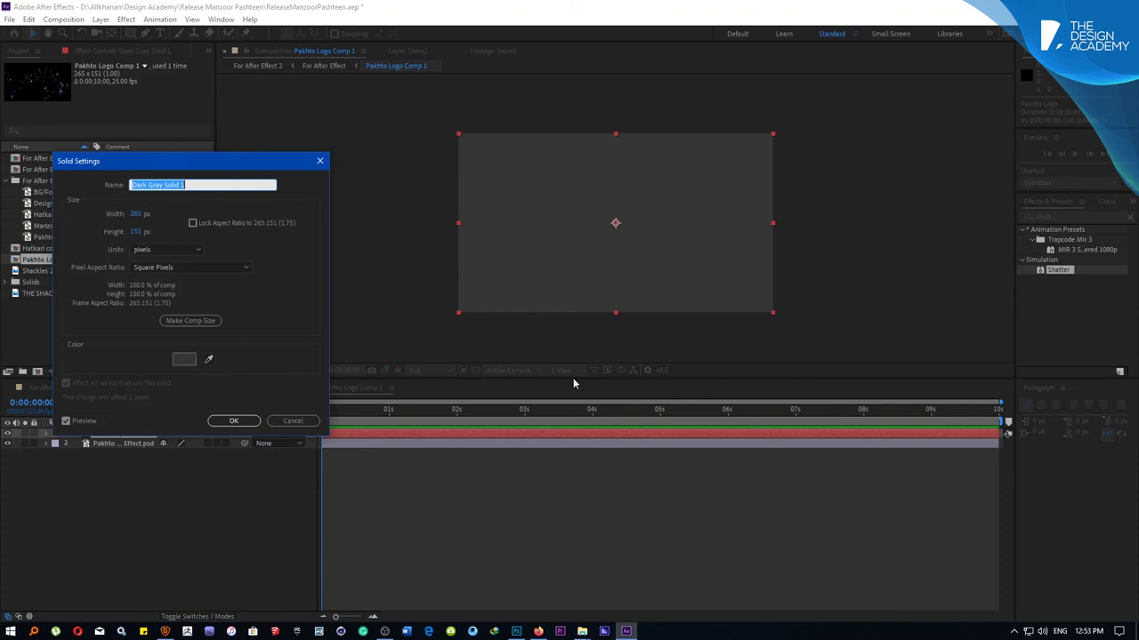
{"action": "left_click", "coordinate": [183, 359]}
{"action": "left_click_drag", "start_coordinate": [401, 383], "coordinate": [263, 322]}
{"action": "key", "text": "Return"}
{"action": "key", "text": "Return"}
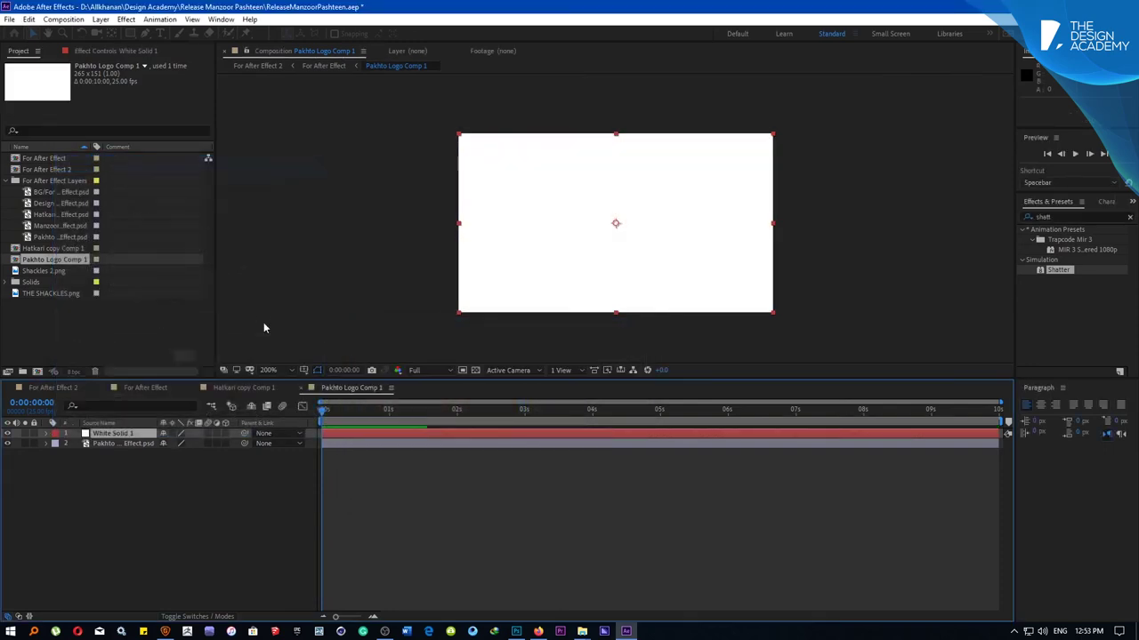
{"action": "key", "text": "t"}
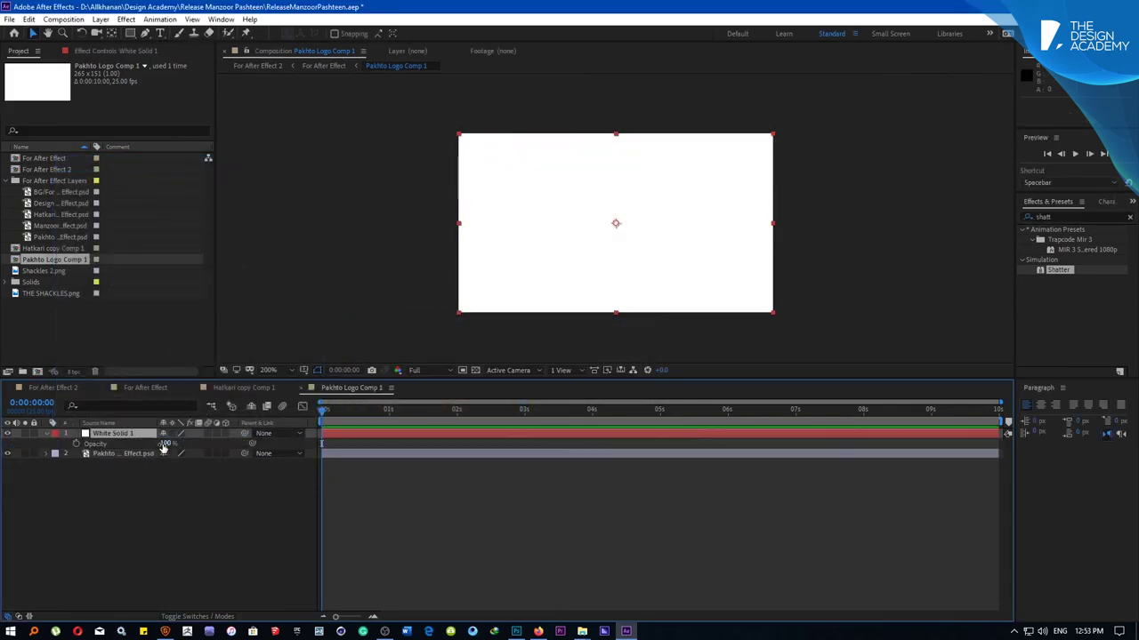
{"action": "left_click_drag", "start_coordinate": [164, 444], "coordinate": [116, 445]}
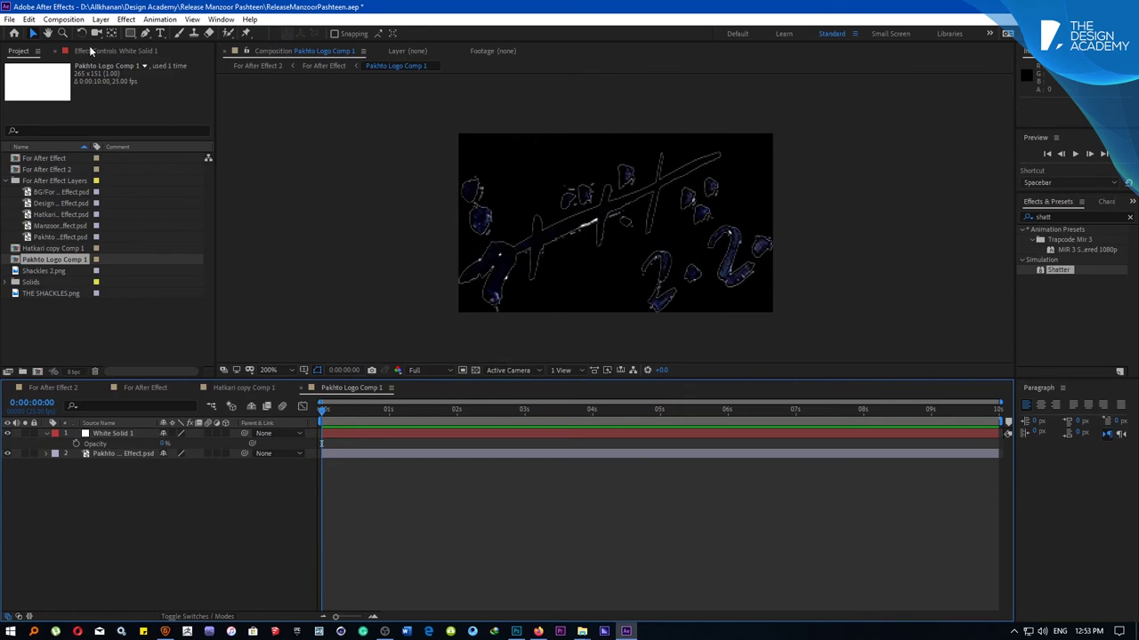
{"action": "left_click", "coordinate": [145, 33]}
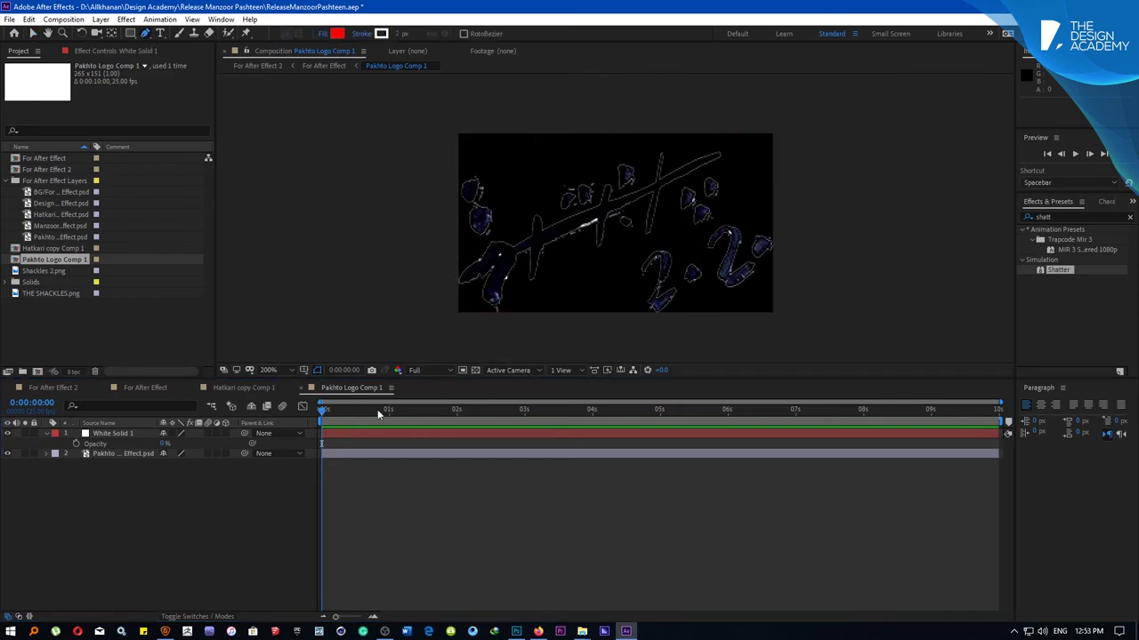
Select White Solid 1 and begin the Pen mask path along the logo's right-hand strokes.
{"action": "left_click", "coordinate": [623, 533]}
{"action": "key", "text": "space"}
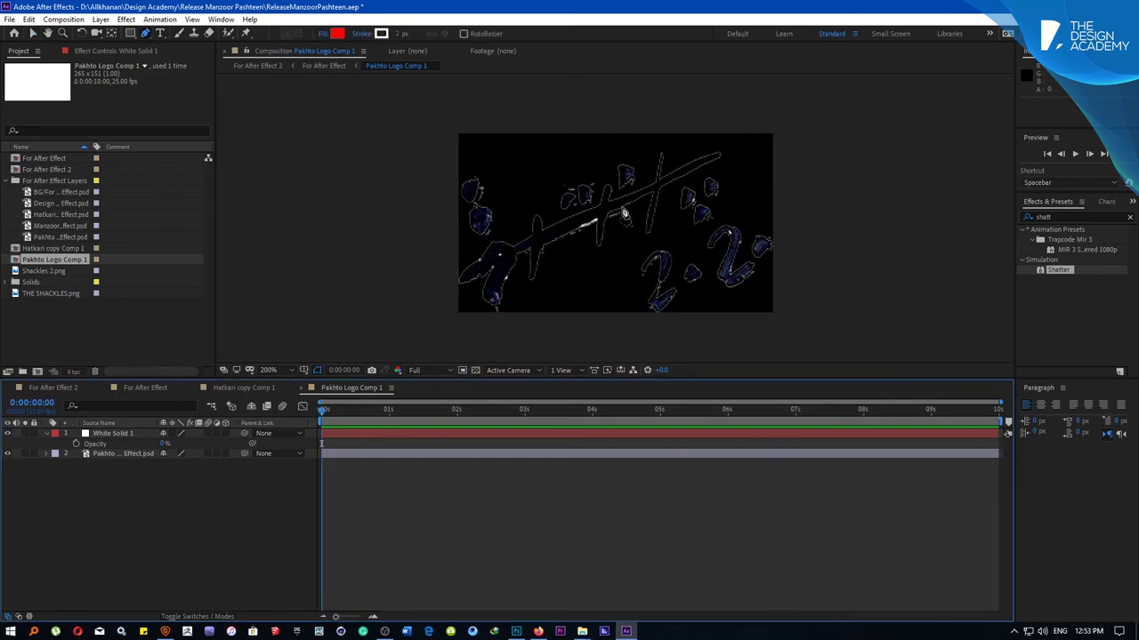
{"action": "left_click", "coordinate": [110, 432]}
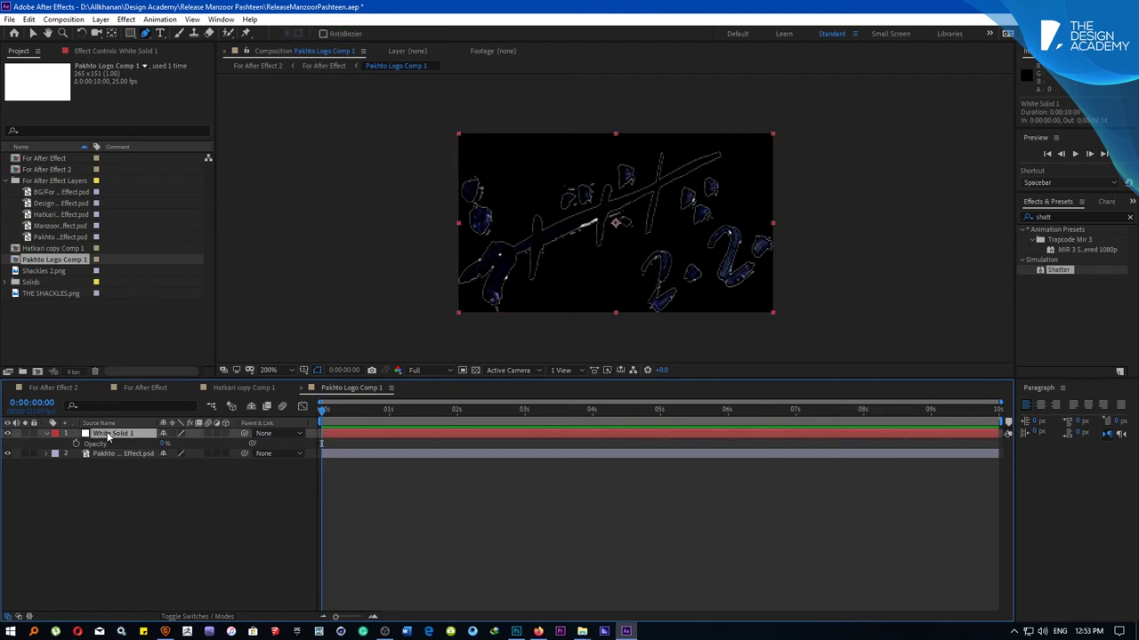
{"action": "left_click", "coordinate": [728, 159]}
{"action": "scroll", "coordinate": [727, 169], "scroll_direction": "up", "scroll_amount": 2}
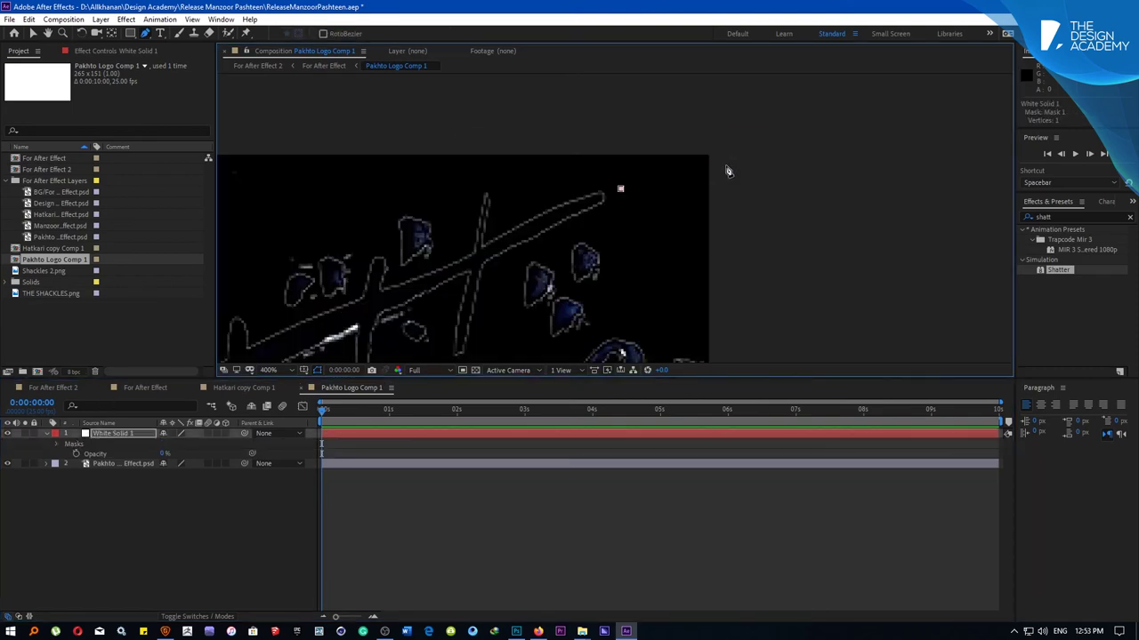
{"action": "scroll", "coordinate": [590, 197], "scroll_direction": "down", "scroll_amount": 1}
{"action": "scroll", "coordinate": [587, 267], "scroll_direction": "down", "scroll_amount": 1}
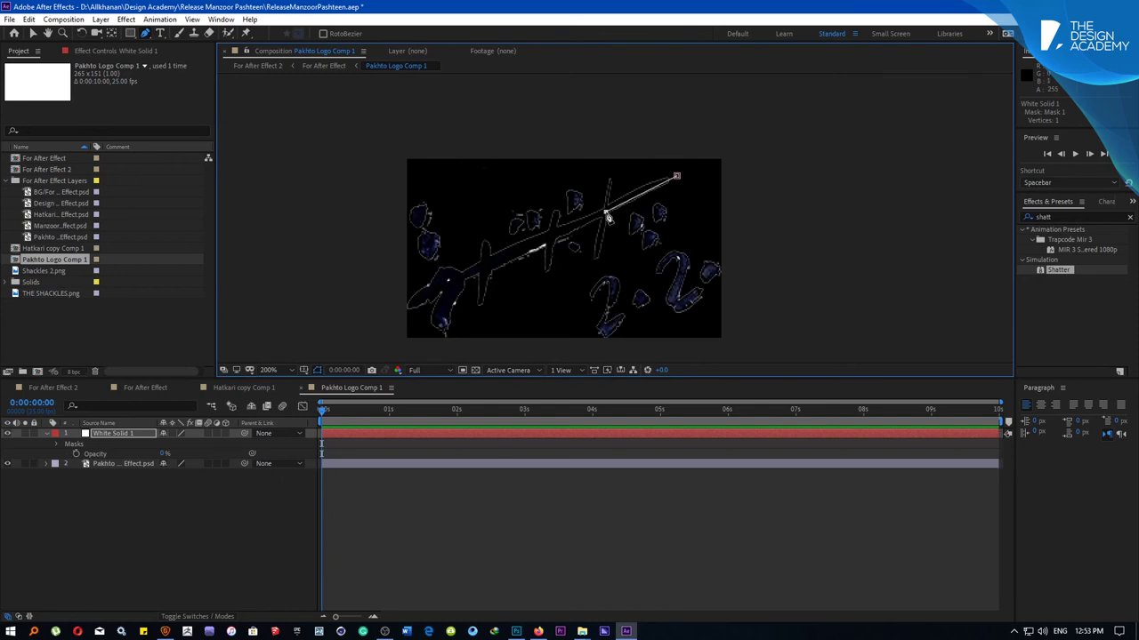
{"action": "left_click", "coordinate": [608, 217]}
{"action": "scroll", "coordinate": [621, 196], "scroll_direction": "up", "scroll_amount": 2}
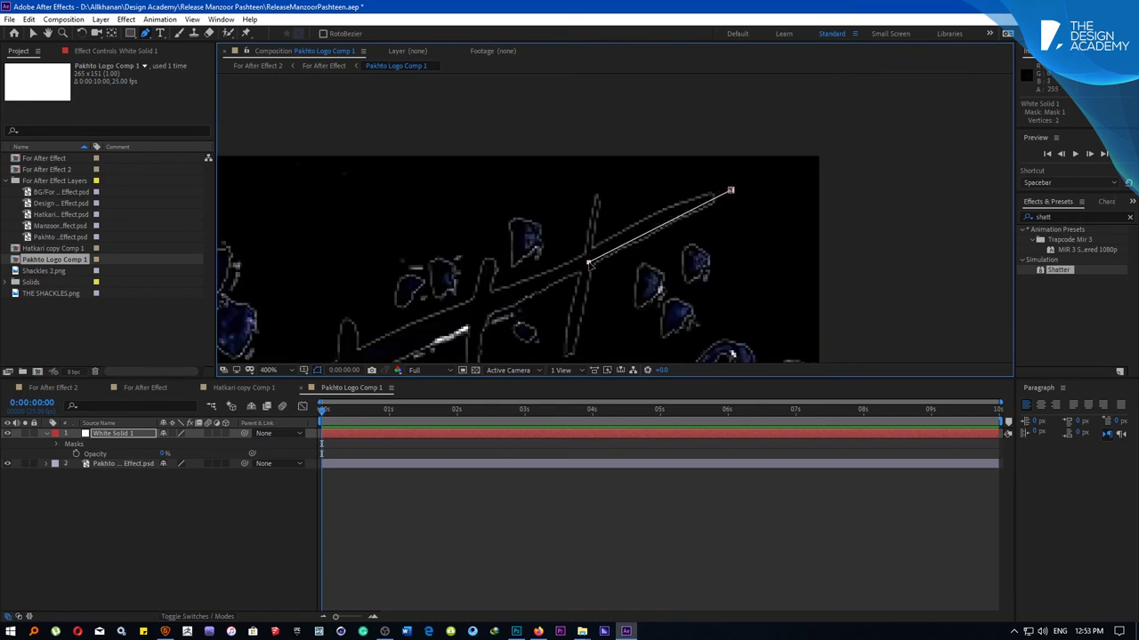
{"action": "left_click", "coordinate": [596, 203]}
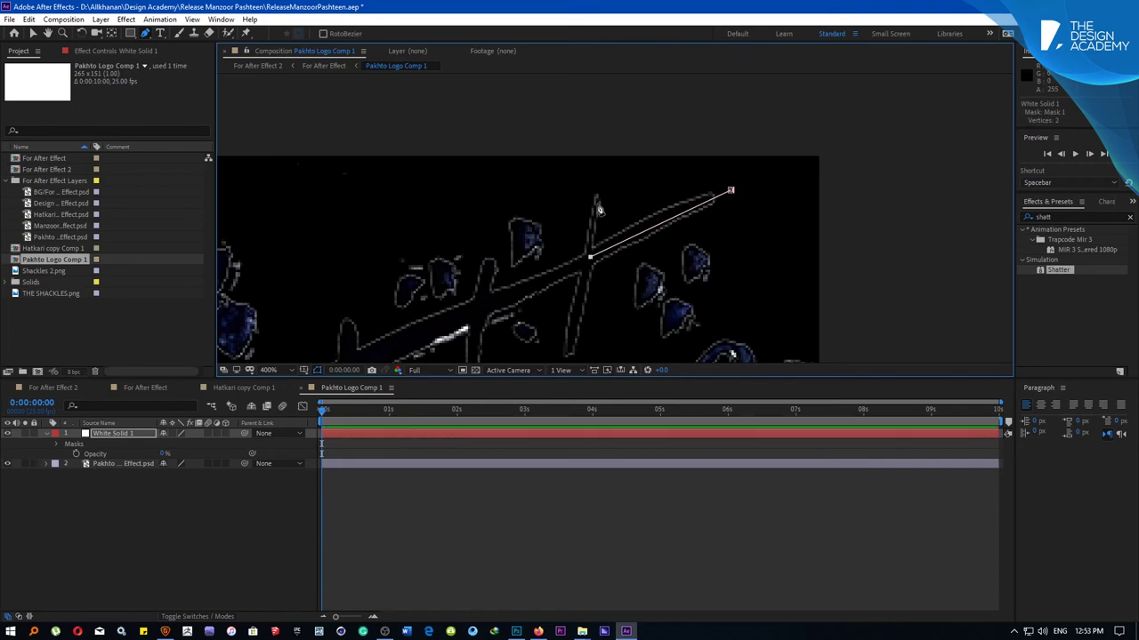
{"action": "left_click", "coordinate": [567, 354]}
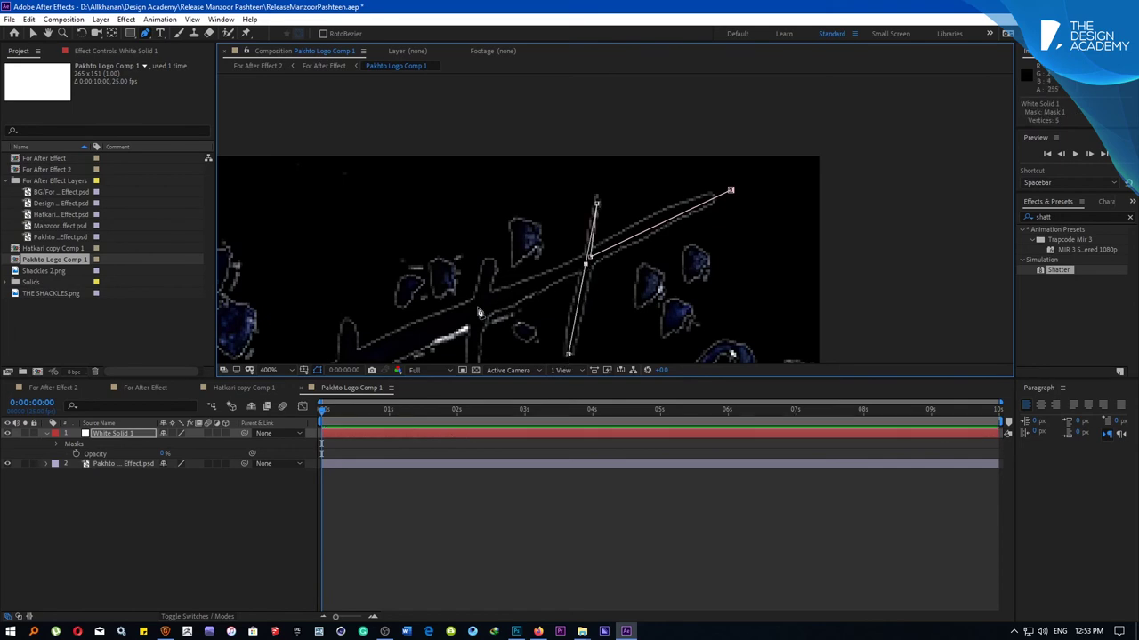
{"action": "left_click_drag", "start_coordinate": [491, 299], "coordinate": [508, 220]}
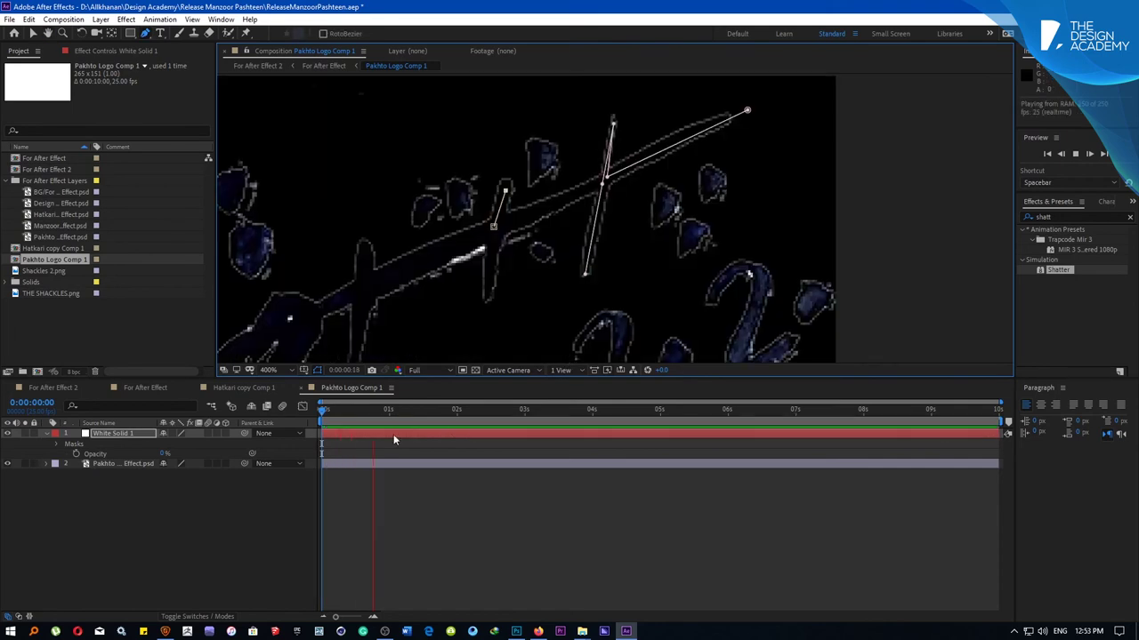
{"action": "left_click", "coordinate": [419, 438]}
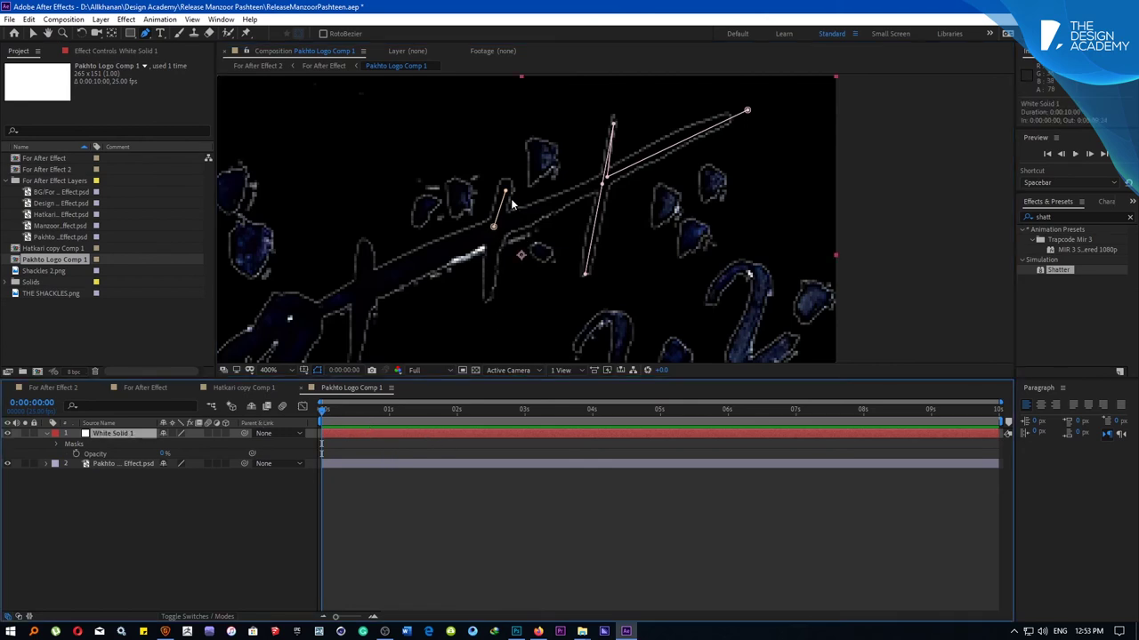
{"action": "key", "text": "ctrl+z"}
Continue the mask path across the logo's strokes to its curled left end.
{"action": "left_click", "coordinate": [585, 274]}
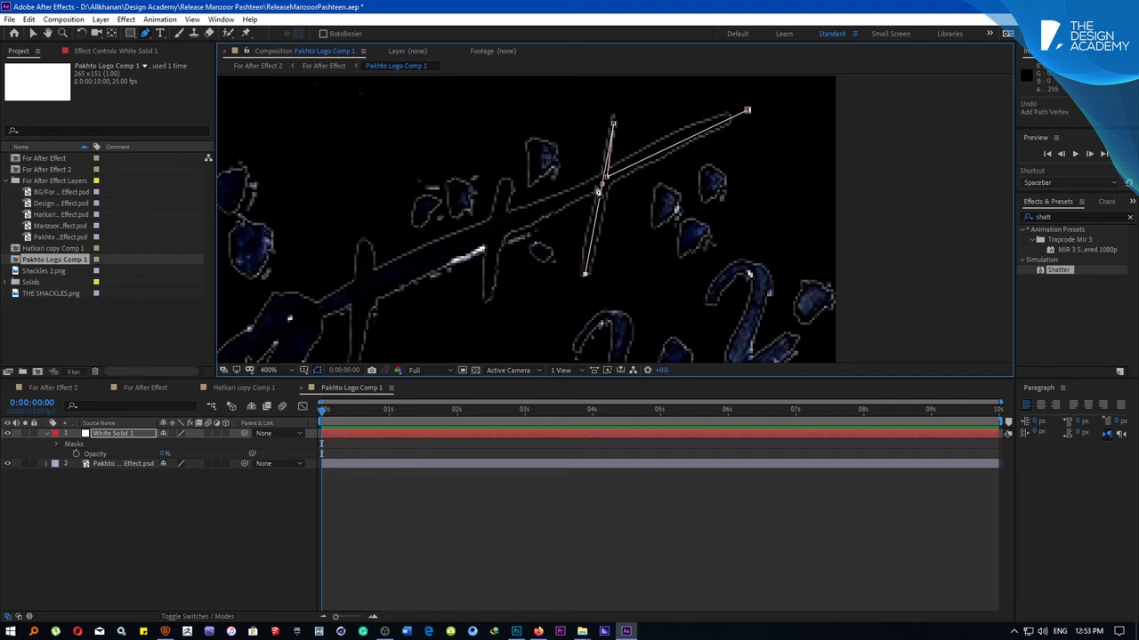
{"action": "left_click", "coordinate": [495, 231]}
{"action": "left_click", "coordinate": [487, 296]}
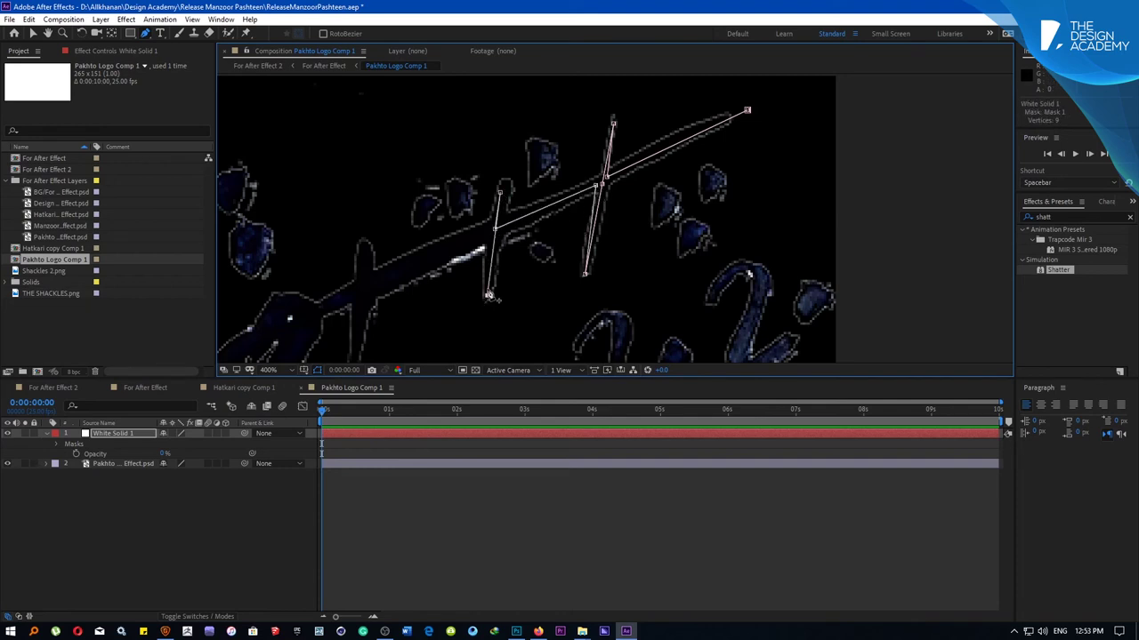
{"action": "left_click", "coordinate": [480, 241]}
{"action": "left_click", "coordinate": [358, 287]}
{"action": "left_click", "coordinate": [361, 254]}
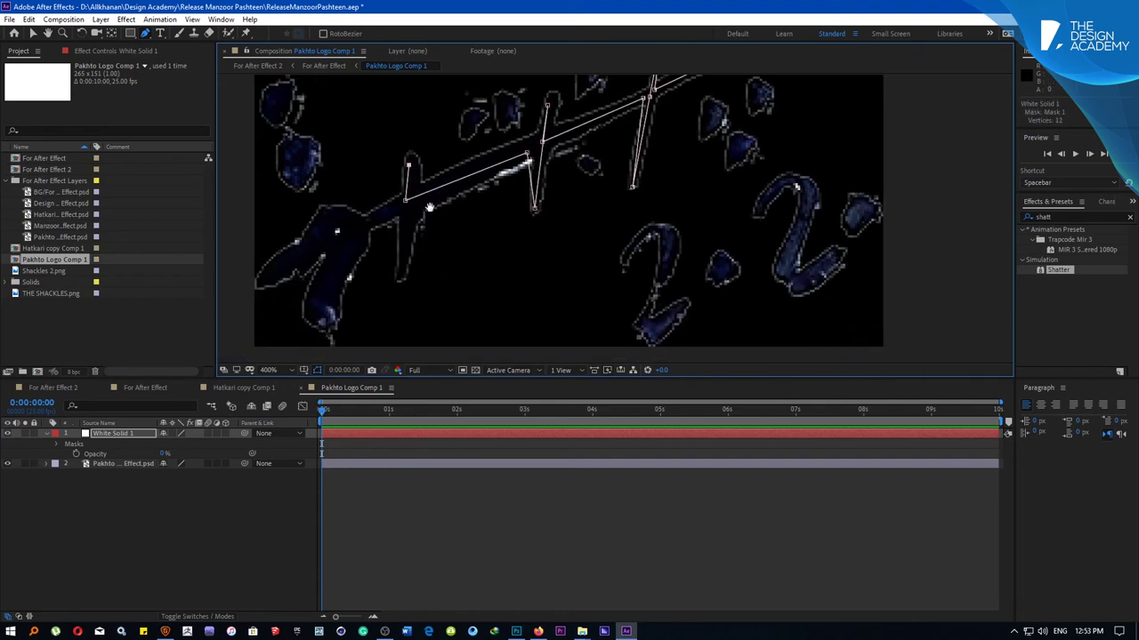
{"action": "left_click_drag", "start_coordinate": [382, 310], "coordinate": [433, 225]}
{"action": "left_click", "coordinate": [403, 273]}
{"action": "left_click", "coordinate": [389, 204]}
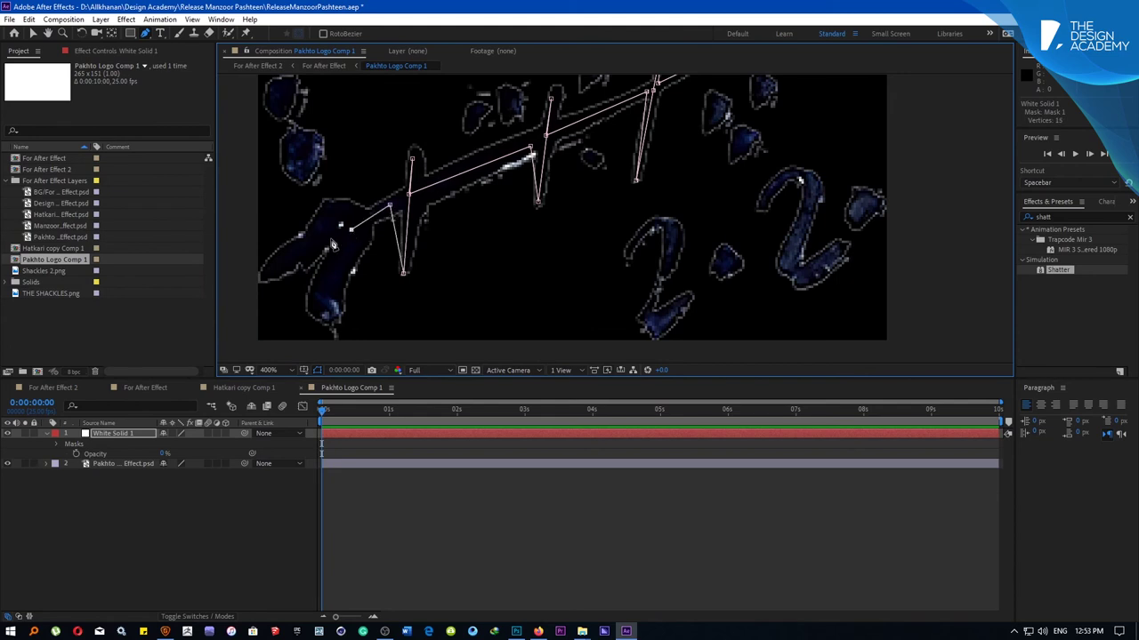
{"action": "left_click", "coordinate": [313, 229]}
{"action": "left_click", "coordinate": [328, 232]}
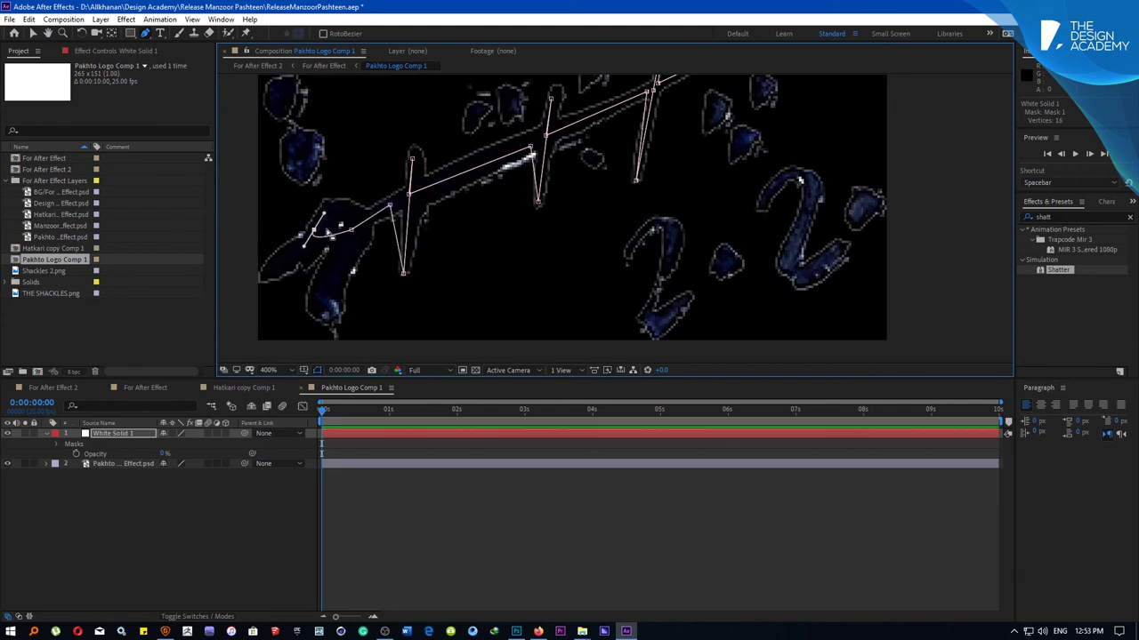
{"action": "left_click", "coordinate": [270, 276]}
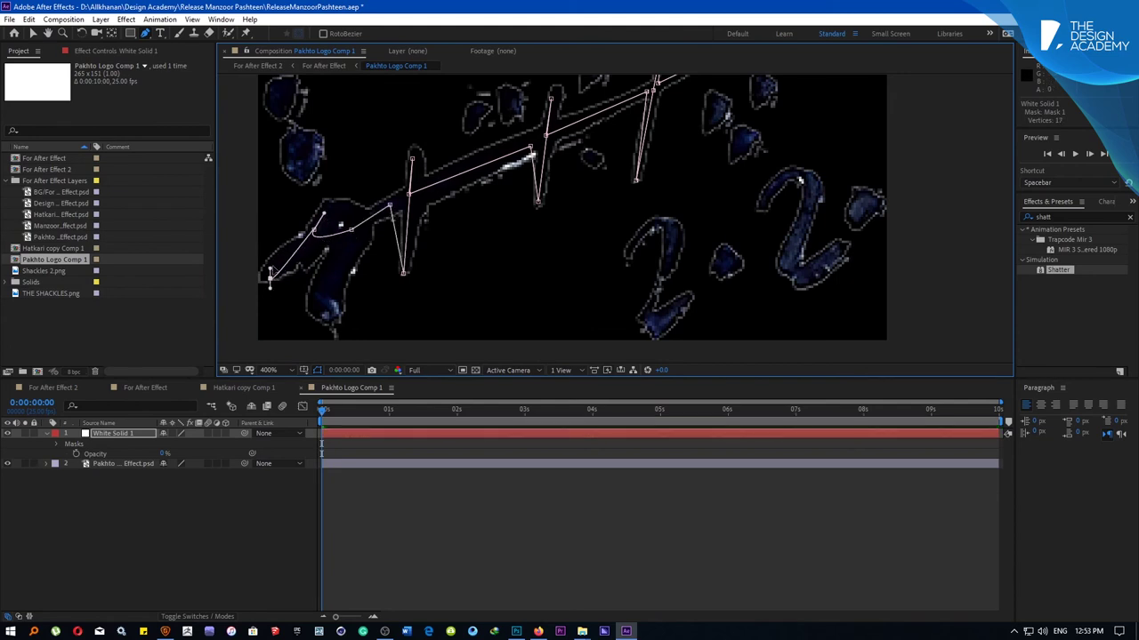
{"action": "left_click", "coordinate": [333, 207]}
{"action": "left_click", "coordinate": [343, 259]}
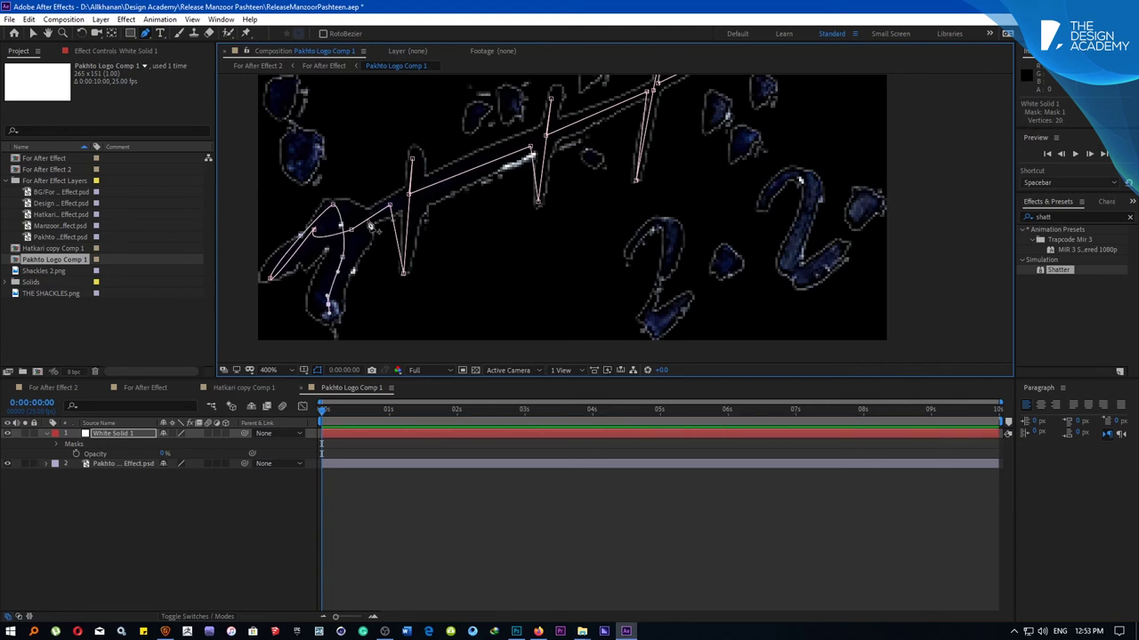
{"action": "key", "text": "comma"}
{"action": "key", "text": "comma"}
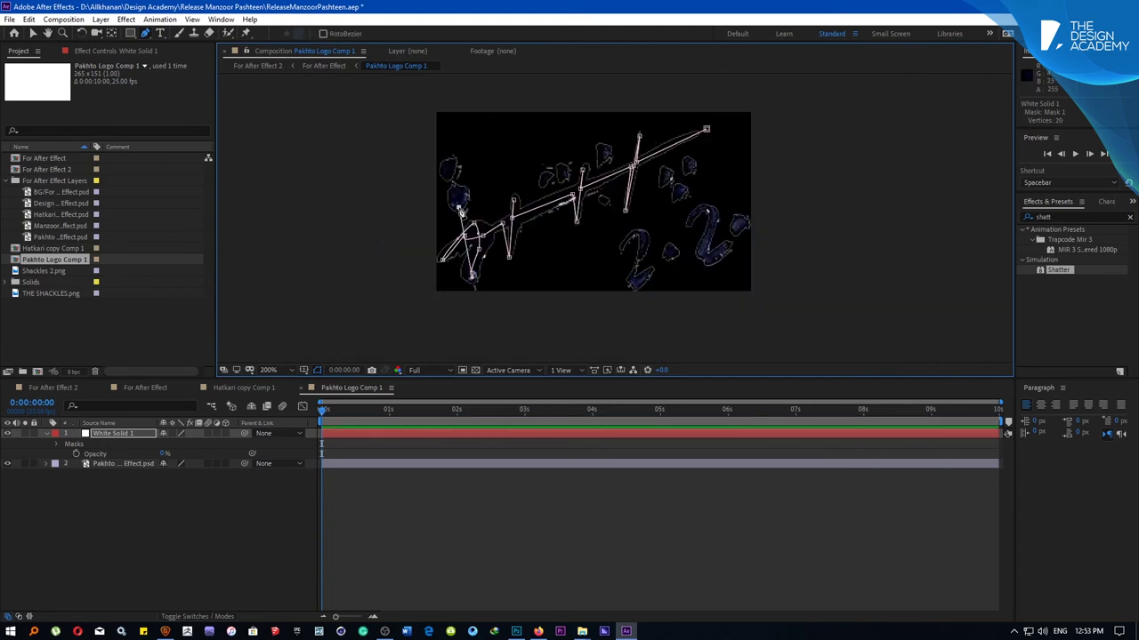
Trace the mask path along the logo's upper curve and the dots on its right.
{"action": "left_click", "coordinate": [458, 197]}
{"action": "left_click", "coordinate": [449, 157]}
{"action": "left_click", "coordinate": [535, 179]}
{"action": "left_click", "coordinate": [577, 161]}
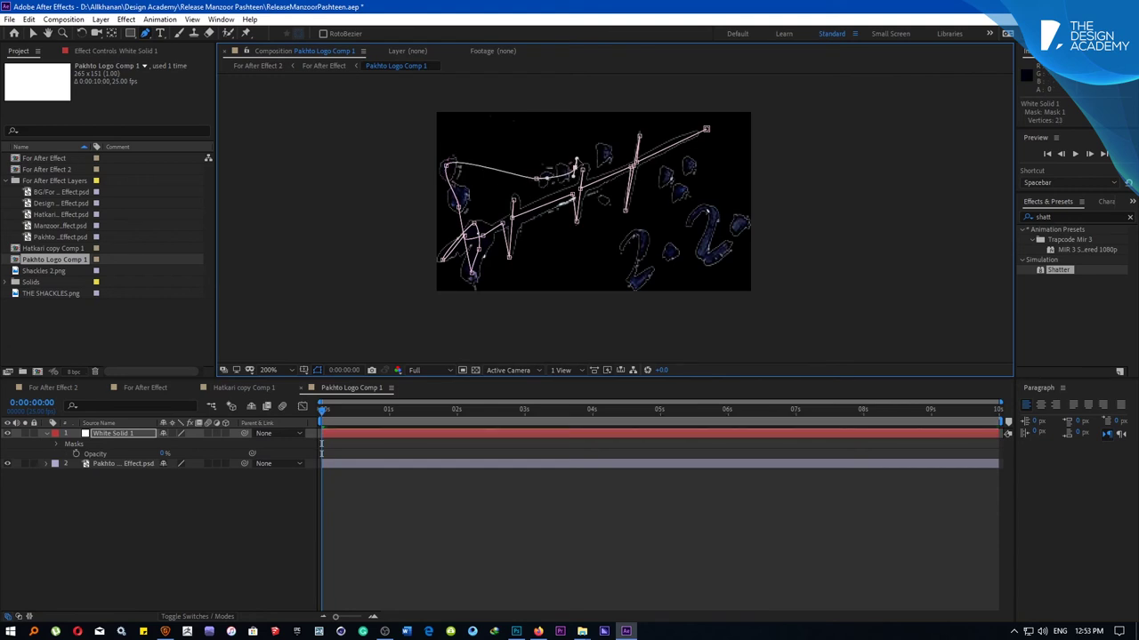
{"action": "left_click", "coordinate": [608, 141]}
{"action": "left_click", "coordinate": [663, 178]}
{"action": "left_click", "coordinate": [680, 199]}
{"action": "left_click", "coordinate": [692, 162]}
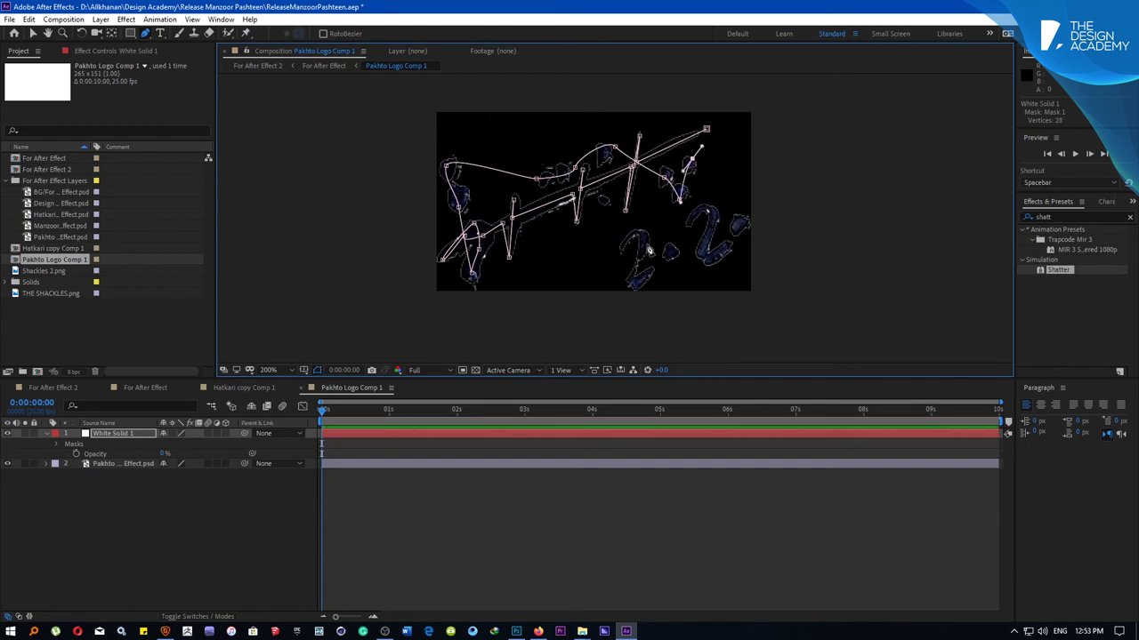
Finish the mask path through both 2 characters, then move the time to about 2 seconds.
{"action": "left_click", "coordinate": [613, 236]}
{"action": "left_click", "coordinate": [625, 246]}
{"action": "left_click", "coordinate": [637, 238]}
{"action": "left_click", "coordinate": [639, 256]}
{"action": "left_click", "coordinate": [635, 280]}
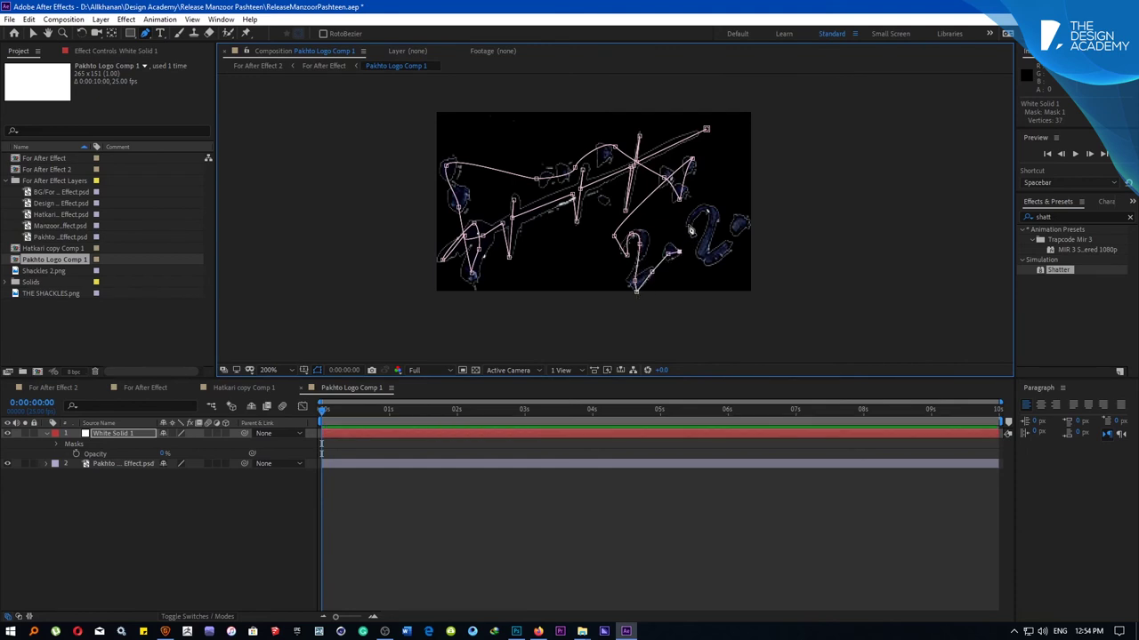
{"action": "left_click", "coordinate": [692, 212]}
{"action": "left_click", "coordinate": [710, 236]}
{"action": "left_click", "coordinate": [703, 260]}
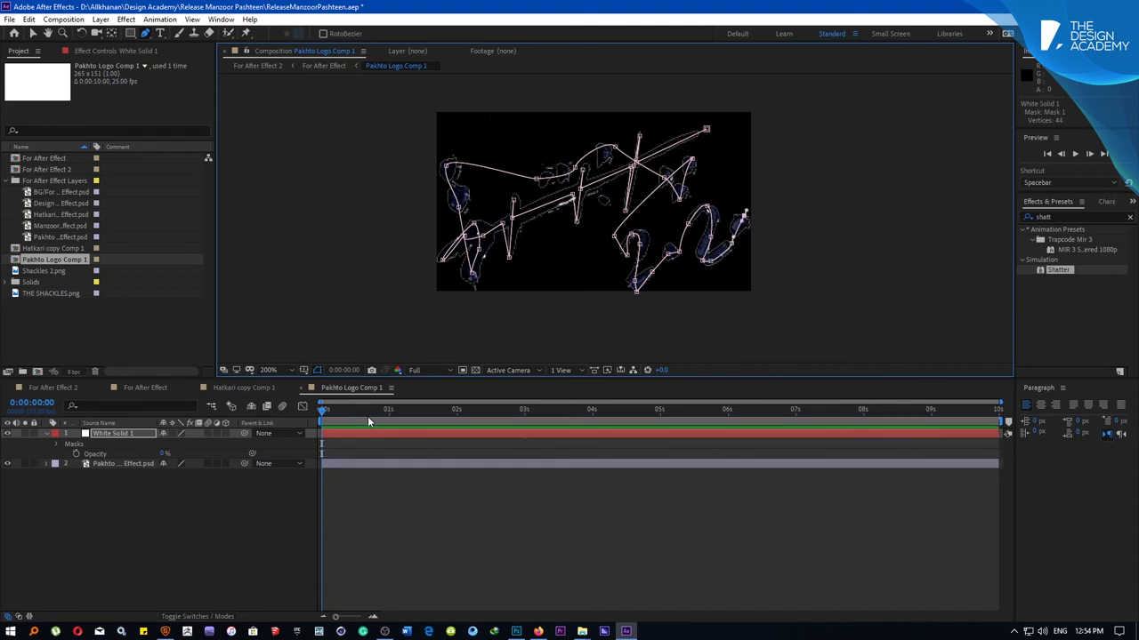
{"action": "left_click_drag", "start_coordinate": [367, 418], "coordinate": [478, 414]}
{"action": "left_click", "coordinate": [1054, 218]}
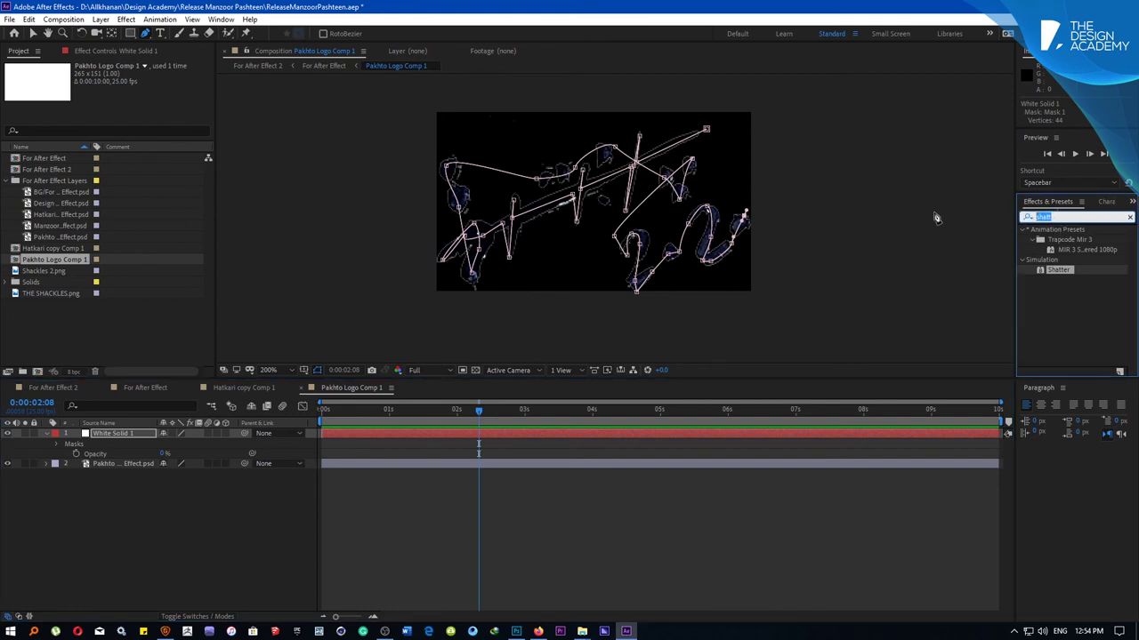
Apply the 3D Stroke effect to White Solid 1.
{"action": "type", "text": "3ds"}
{"action": "key", "text": "BackSpace"}
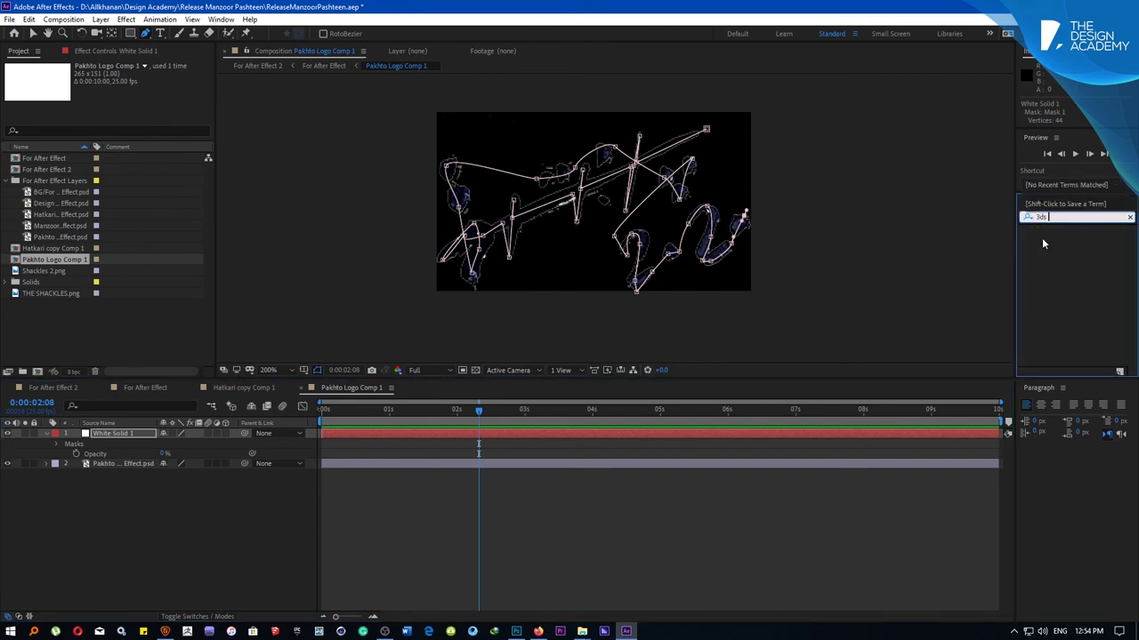
{"action": "type", "text": "str"}
{"action": "double_click", "coordinate": [1059, 239]}
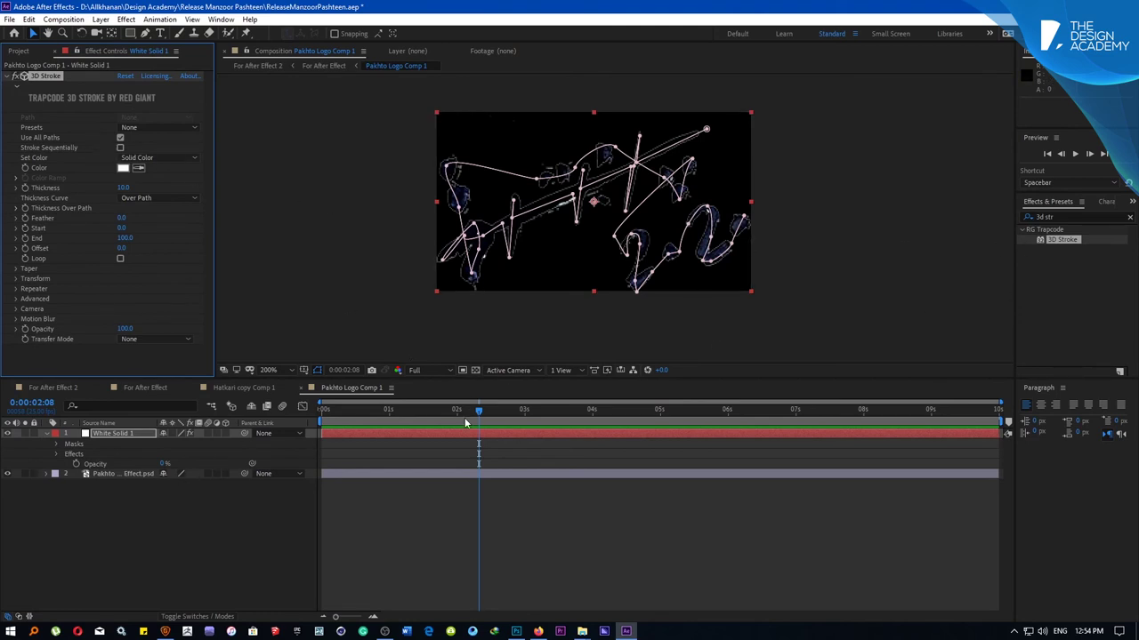
Show the transparency grid and set White Solid 1's blend mode to Stencil Alpha.
{"action": "left_click", "coordinate": [551, 410]}
{"action": "key", "text": "t"}
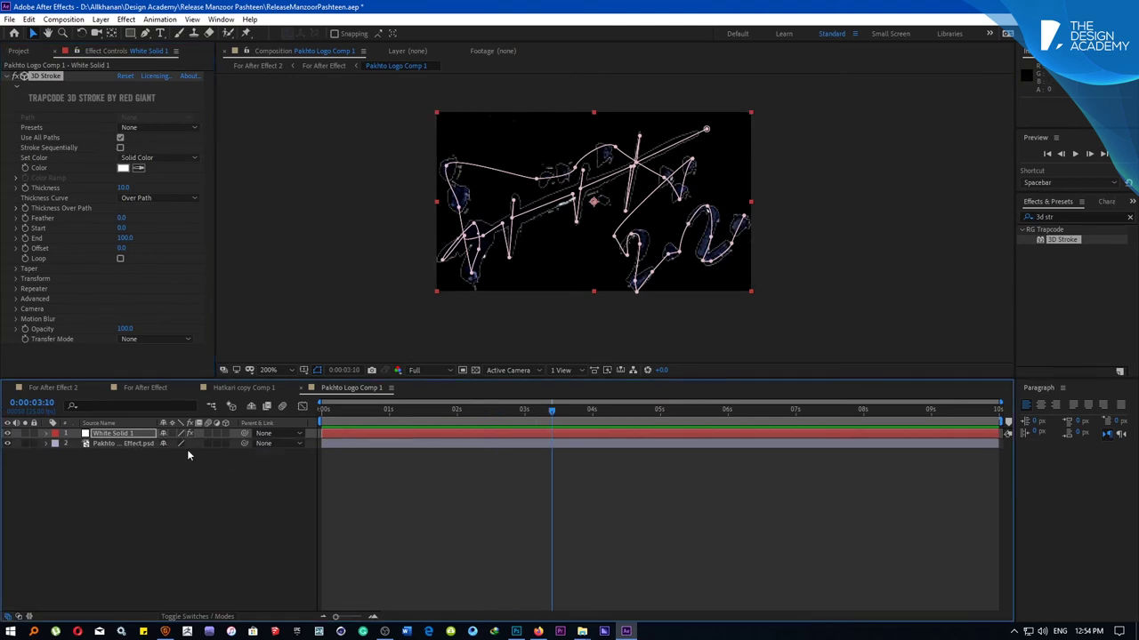
{"action": "left_click", "coordinate": [245, 522]}
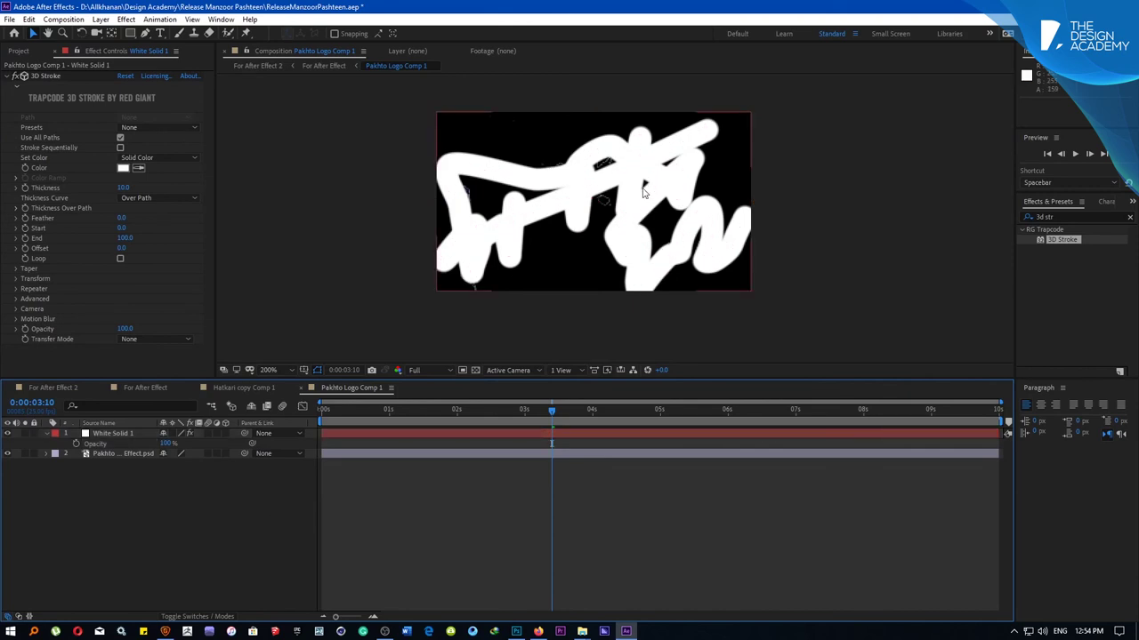
{"action": "left_click", "coordinate": [116, 435]}
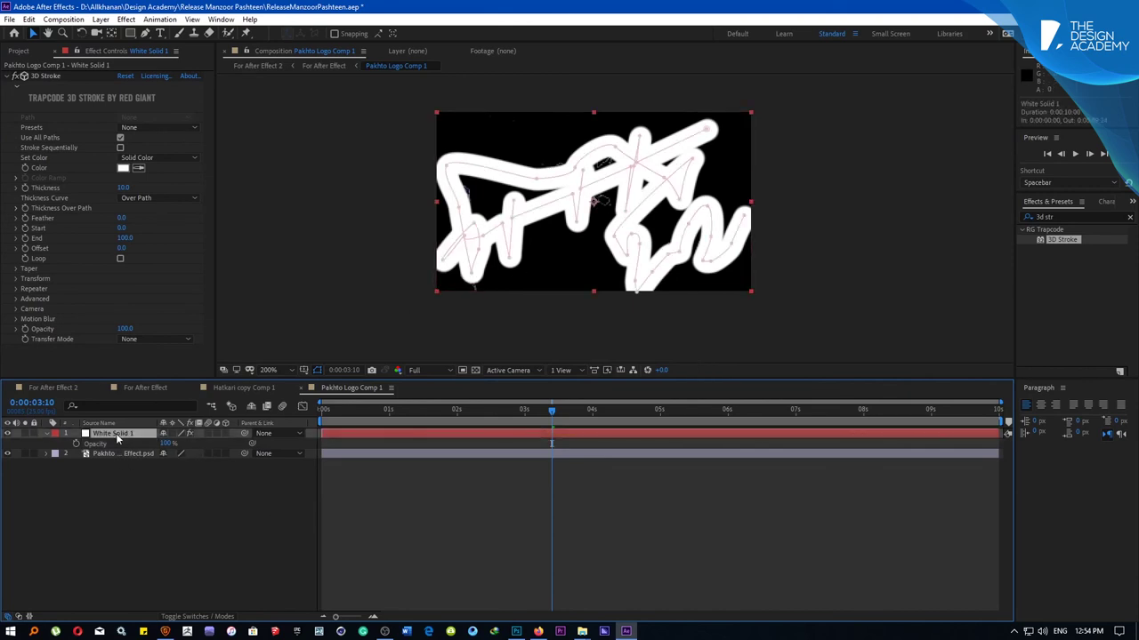
{"action": "left_click", "coordinate": [475, 370]}
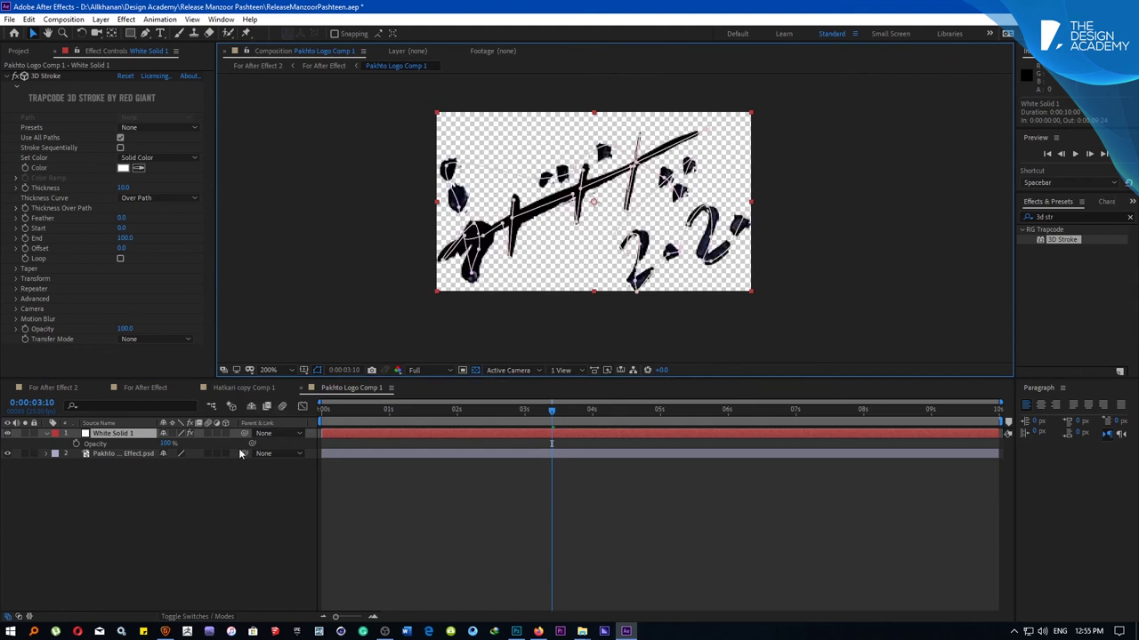
{"action": "left_click", "coordinate": [206, 617]}
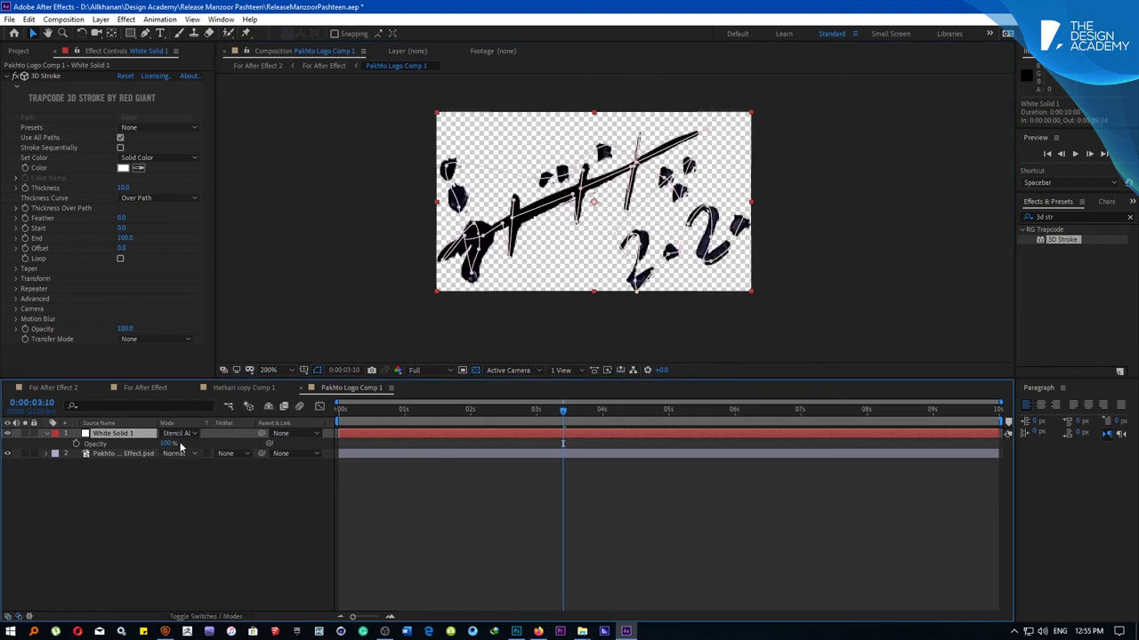
{"action": "left_click", "coordinate": [176, 434]}
{"action": "left_click", "coordinate": [243, 546]}
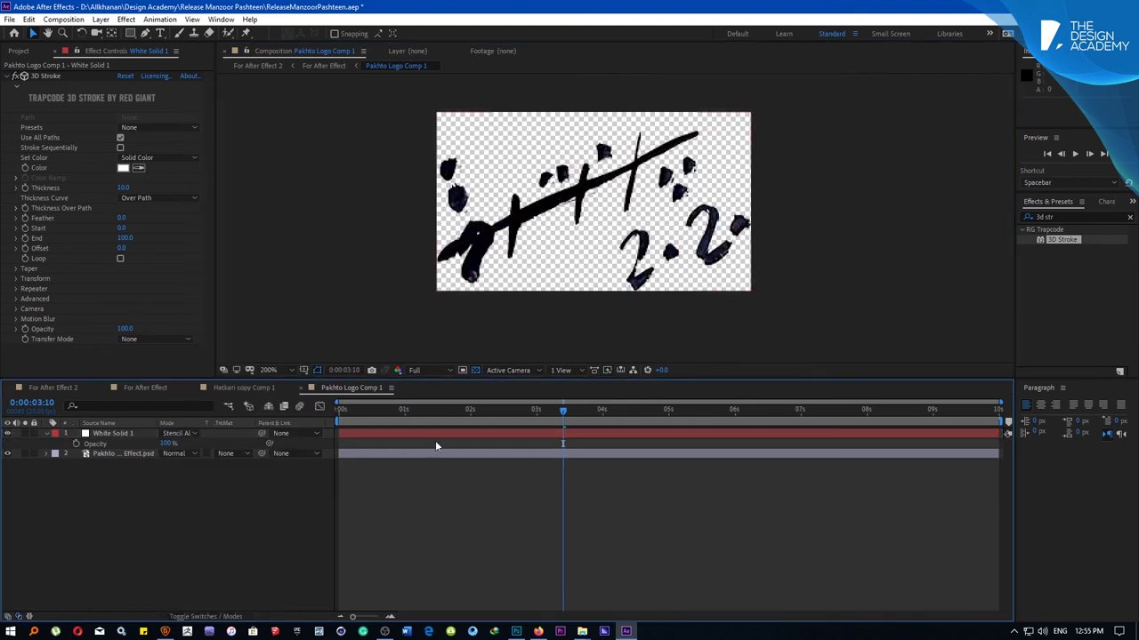
Keyframe 3D Stroke End from 0 at the start to 100 later, and preview.
{"action": "key", "text": "Home"}
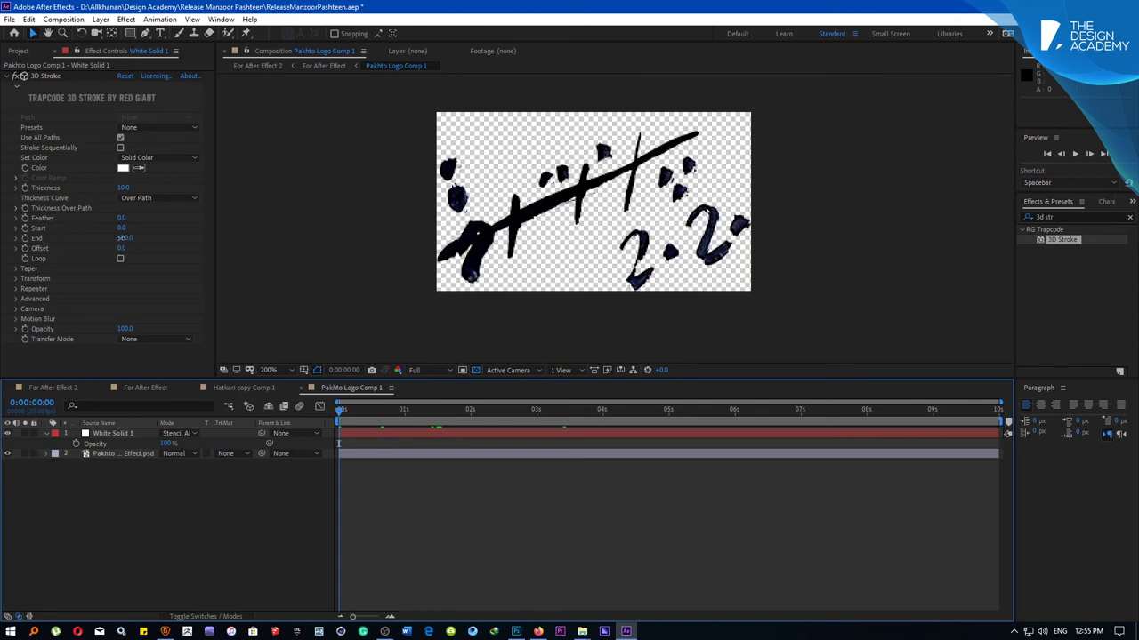
{"action": "left_click_drag", "start_coordinate": [123, 238], "coordinate": [30, 277]}
{"action": "left_click_drag", "start_coordinate": [463, 414], "coordinate": [665, 422]}
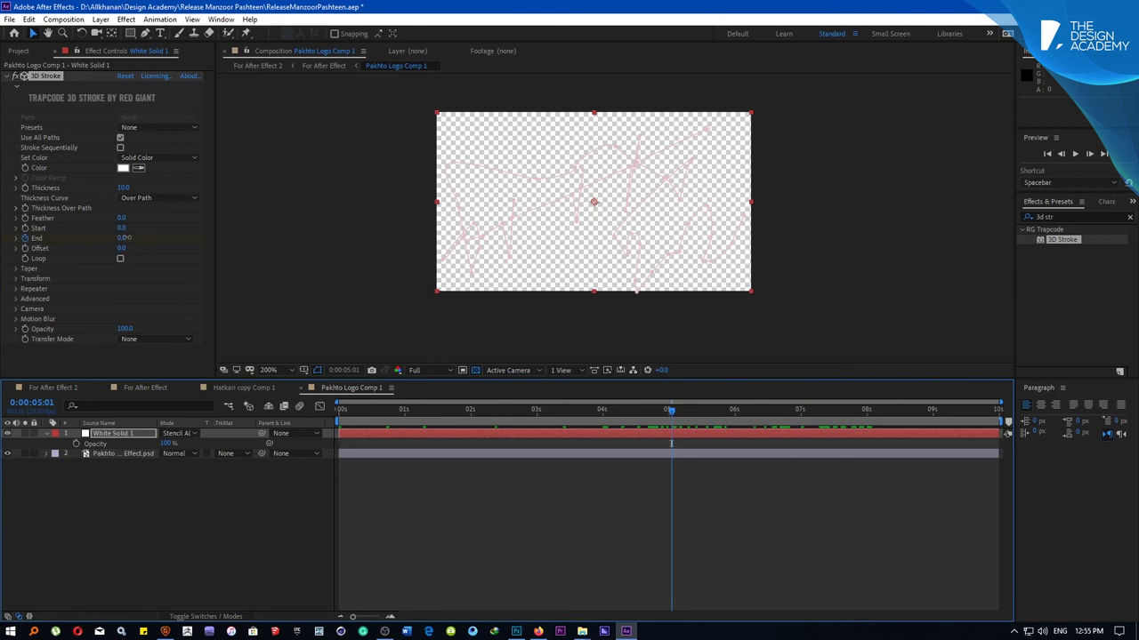
{"action": "left_click_drag", "start_coordinate": [125, 238], "coordinate": [266, 245]}
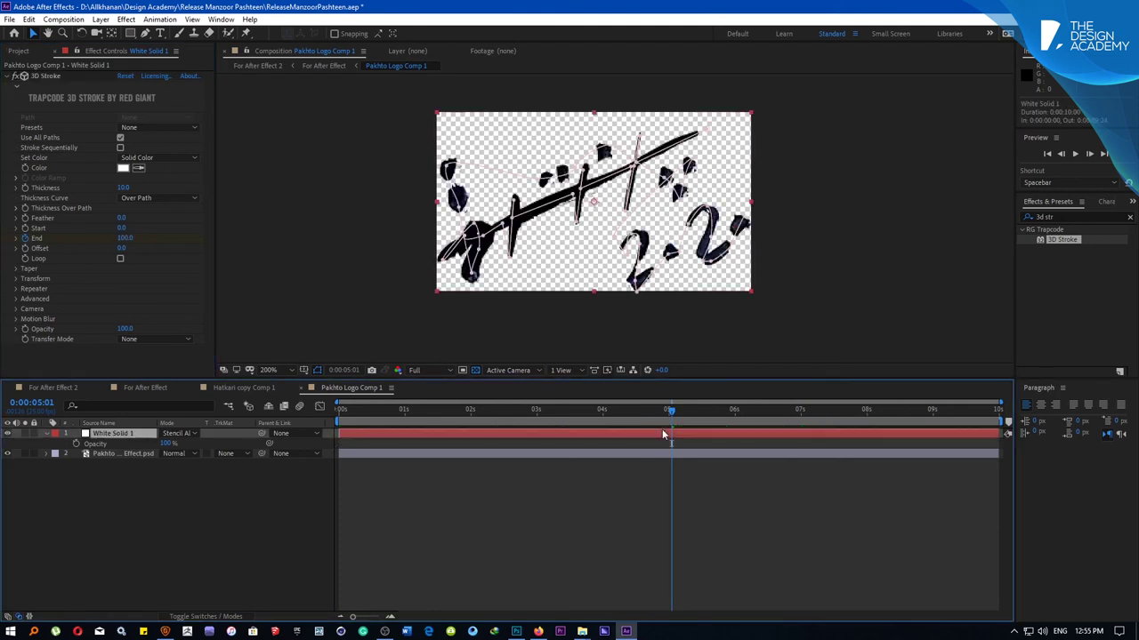
{"action": "key", "text": "u"}
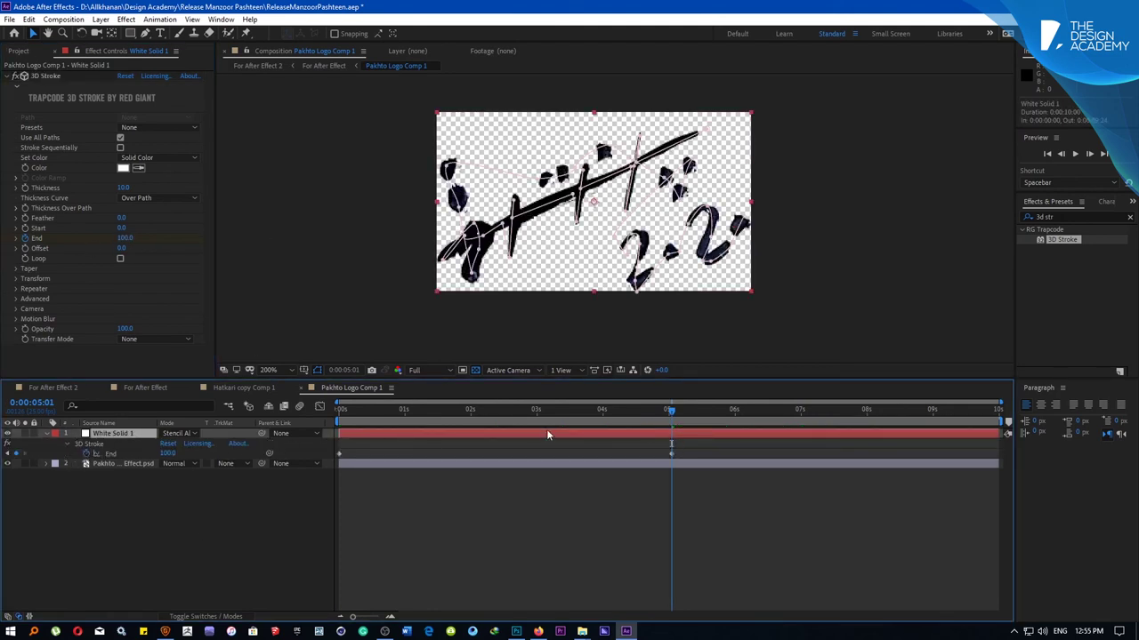
{"action": "key", "text": "space"}
{"action": "left_click", "coordinate": [119, 532]}
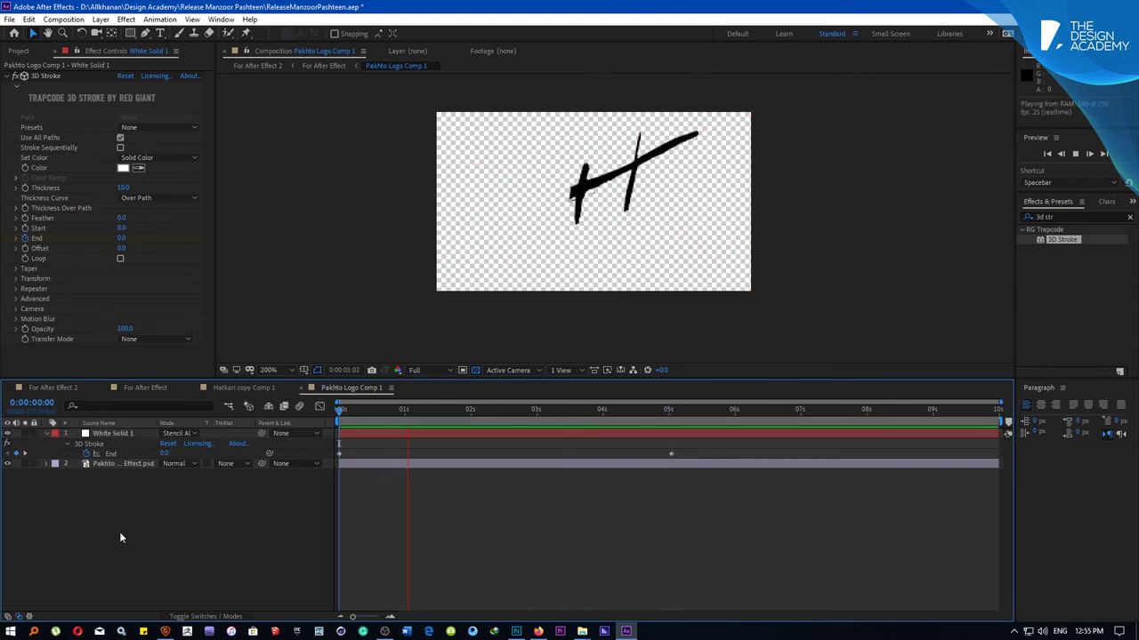
{"action": "key", "text": "space"}
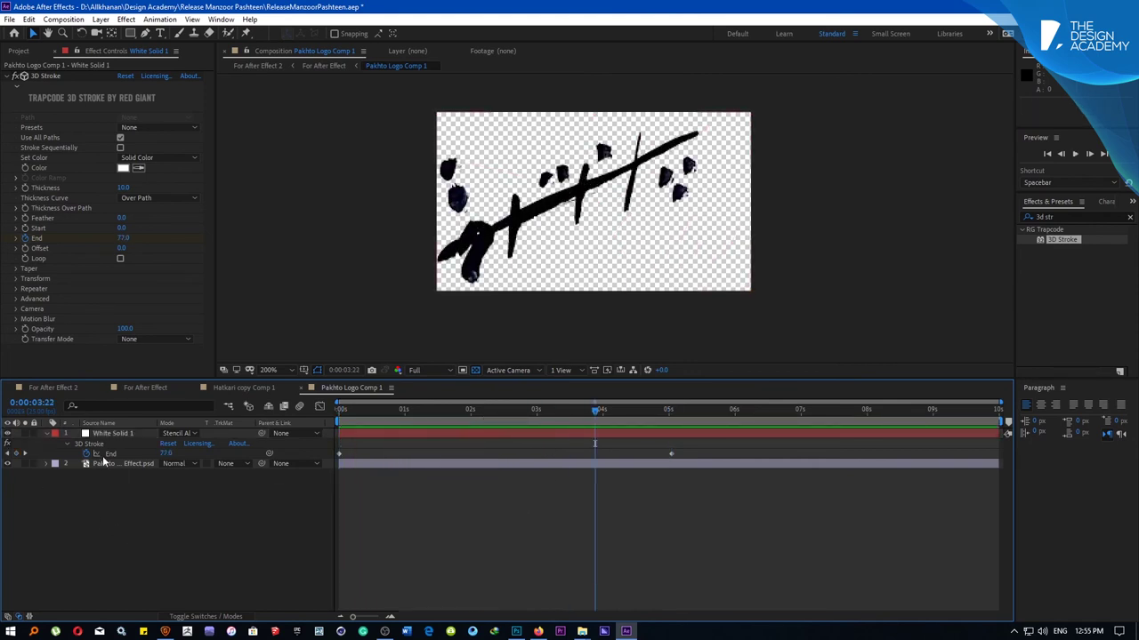
Move the final End keyframe to about 2 seconds for a faster reveal and replay it.
{"action": "left_click_drag", "start_coordinate": [670, 454], "coordinate": [472, 453]}
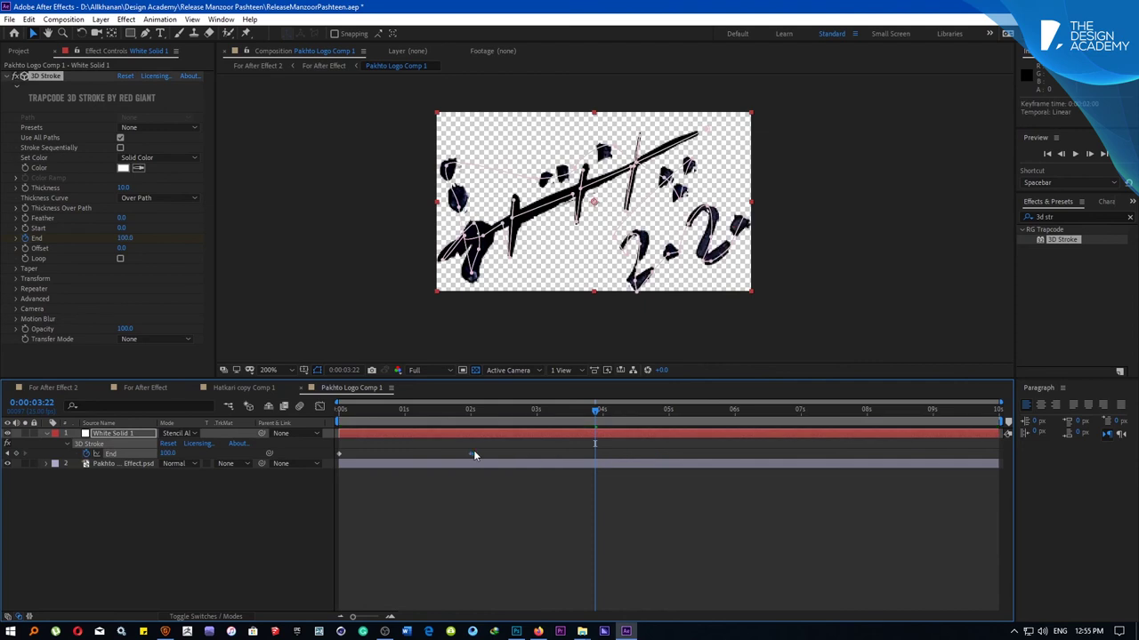
{"action": "key", "text": "space"}
{"action": "left_click", "coordinate": [272, 546]}
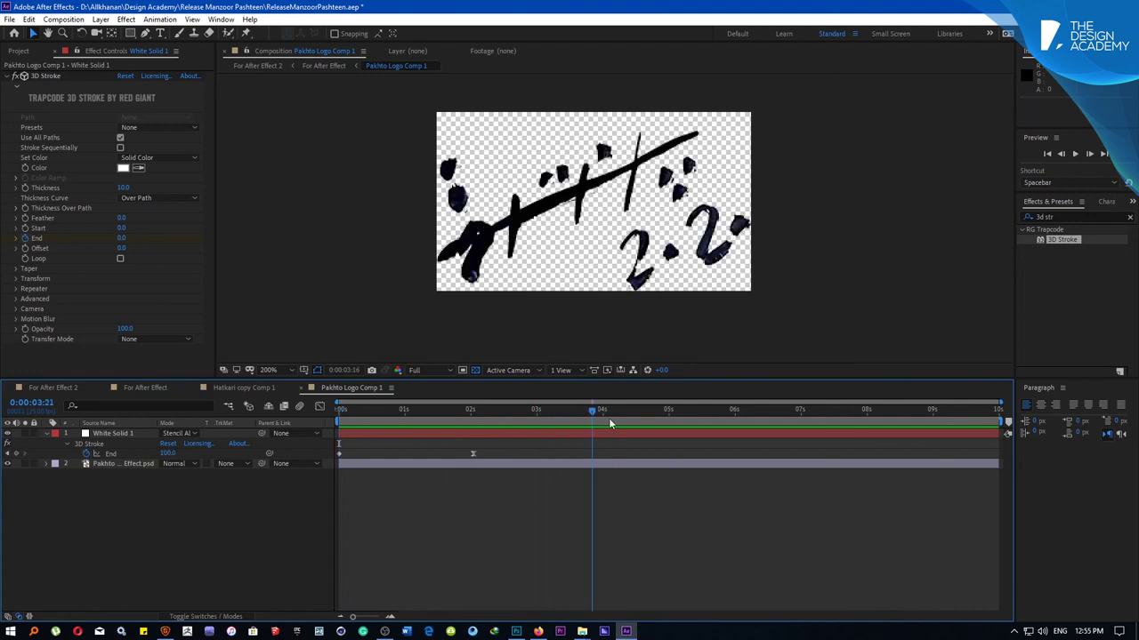
{"action": "key", "text": "space"}
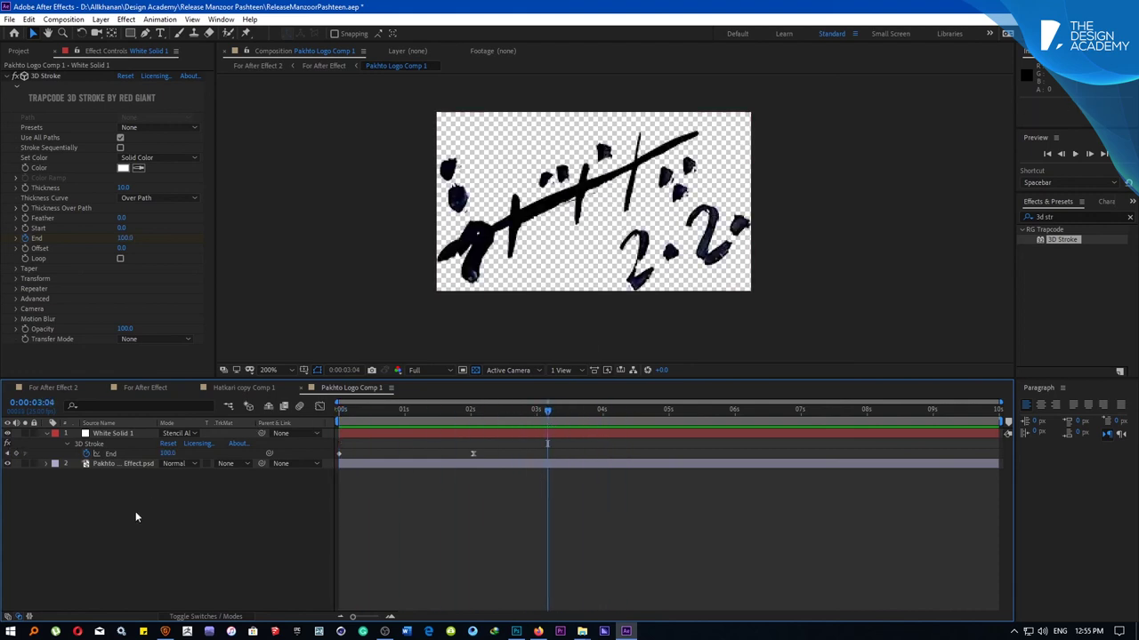
Inspect the mask path zoomed to 400%, scrub the reveal, and close Pakhto Logo Comp 1.
{"action": "left_click", "coordinate": [81, 464]}
{"action": "left_click", "coordinate": [116, 435]}
{"action": "key", "text": "period"}
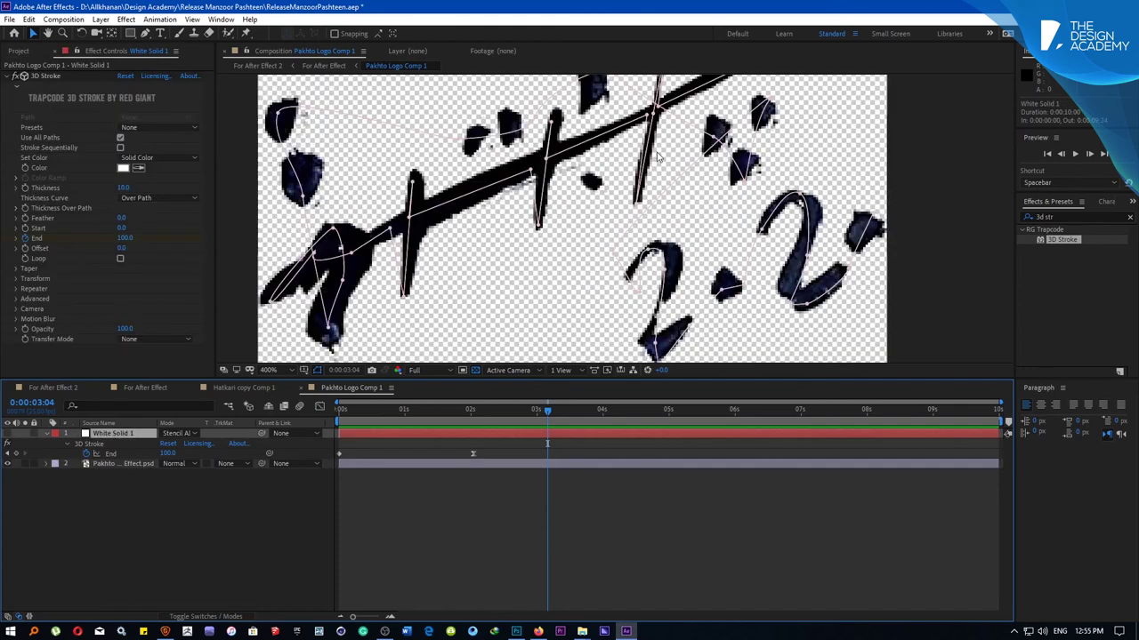
{"action": "left_click_drag", "start_coordinate": [591, 182], "coordinate": [527, 236]}
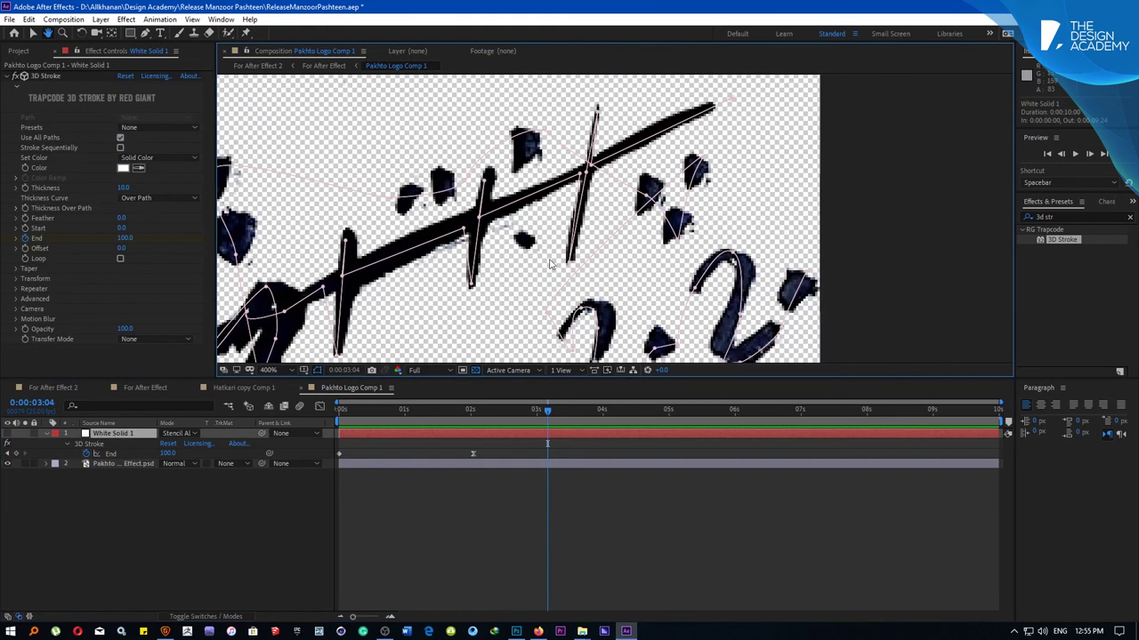
{"action": "left_click", "coordinate": [547, 315]}
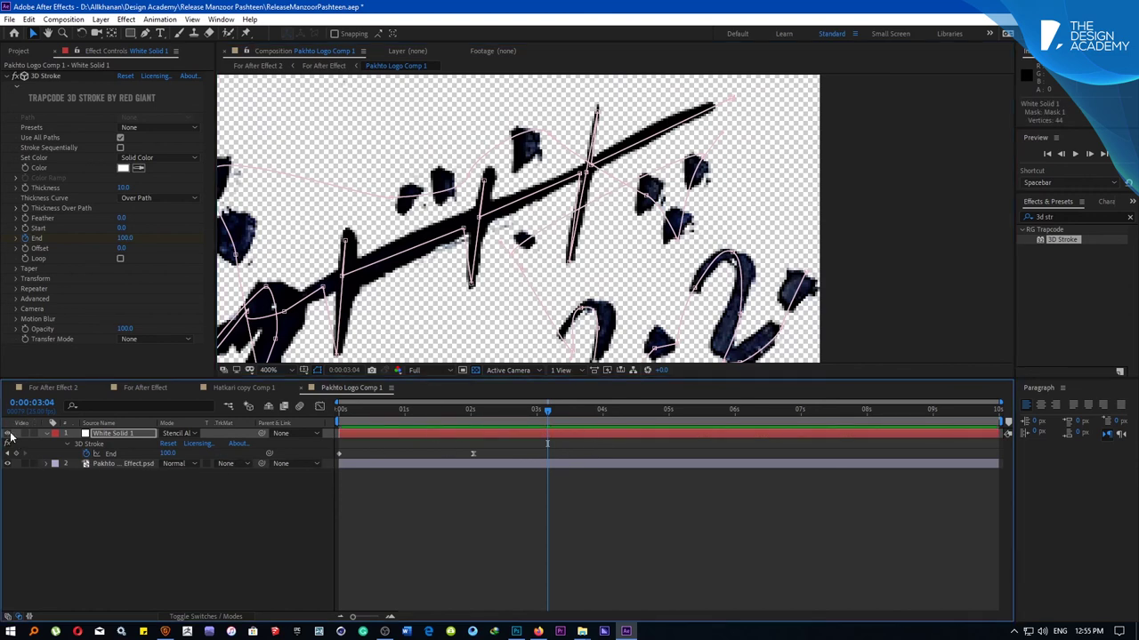
{"action": "mouse_move", "coordinate": [547, 412]}
{"action": "left_mouse_down"}
{"action": "mouse_move", "coordinate": [418, 423]}
{"action": "mouse_move", "coordinate": [556, 427]}
{"action": "left_mouse_up"}
{"action": "key", "text": "Home"}
{"action": "left_click", "coordinate": [305, 387]}
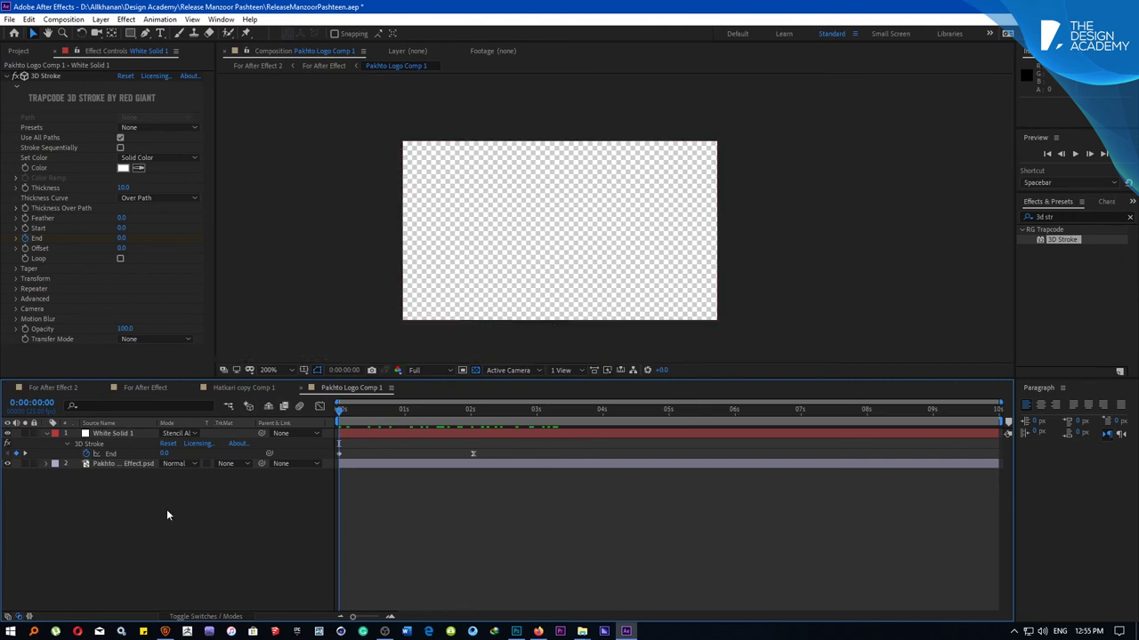
Close Hatkari copy Comp 1, shift the Pakhto Logo layer to about 3.5 seconds, and preview.
{"action": "key", "text": "ctrl+w"}
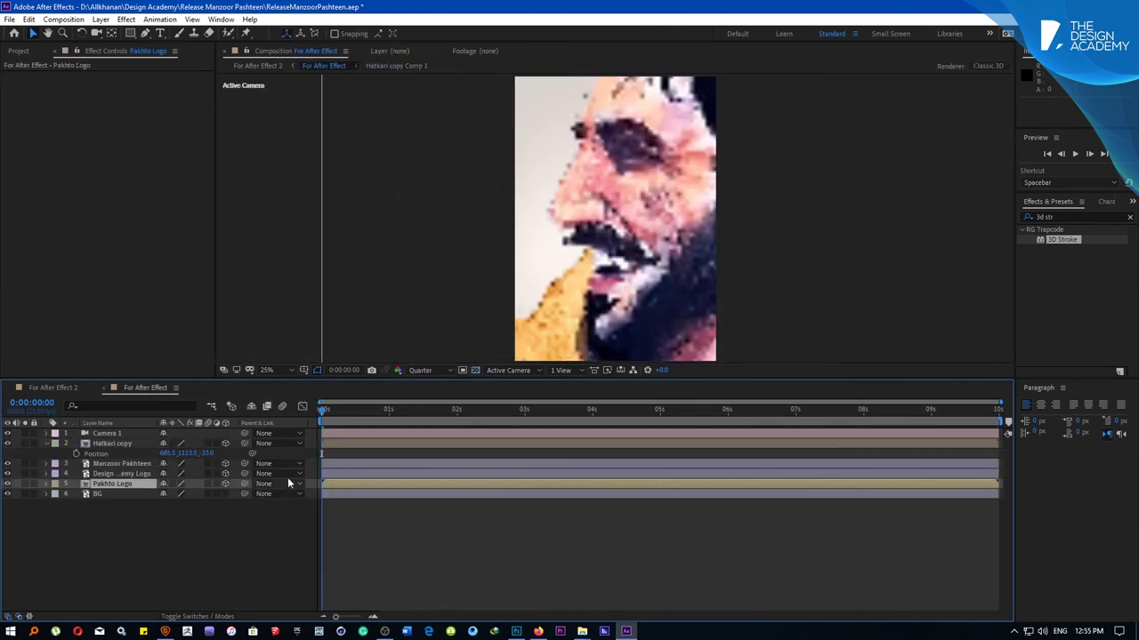
{"action": "left_click_drag", "start_coordinate": [351, 413], "coordinate": [738, 413]}
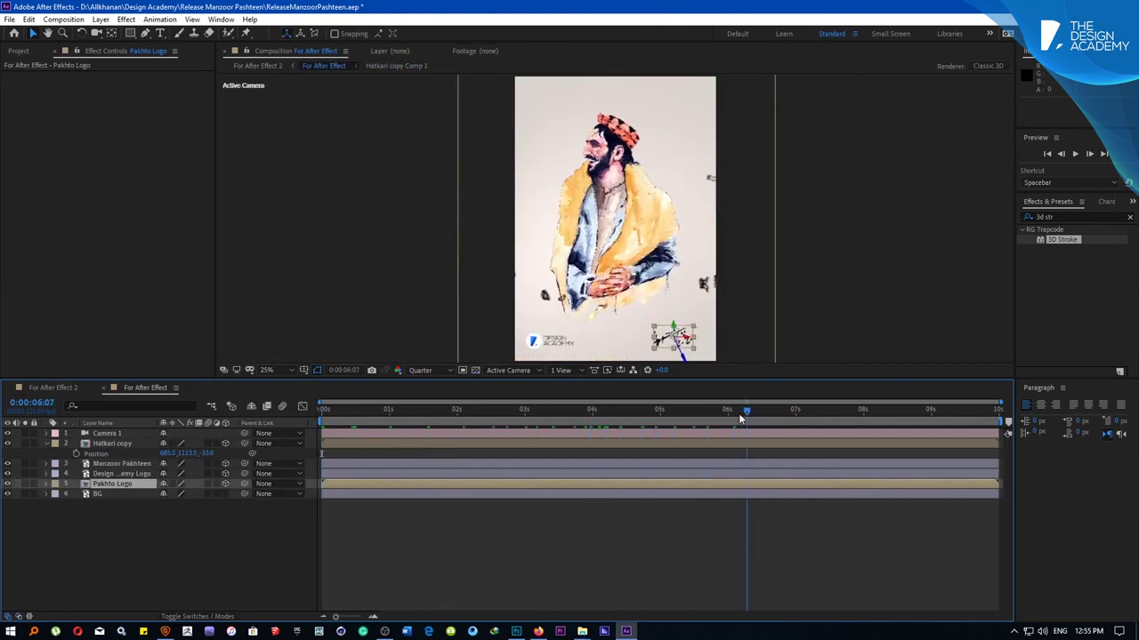
{"action": "key", "text": "Home"}
{"action": "left_click_drag", "start_coordinate": [338, 485], "coordinate": [571, 483]}
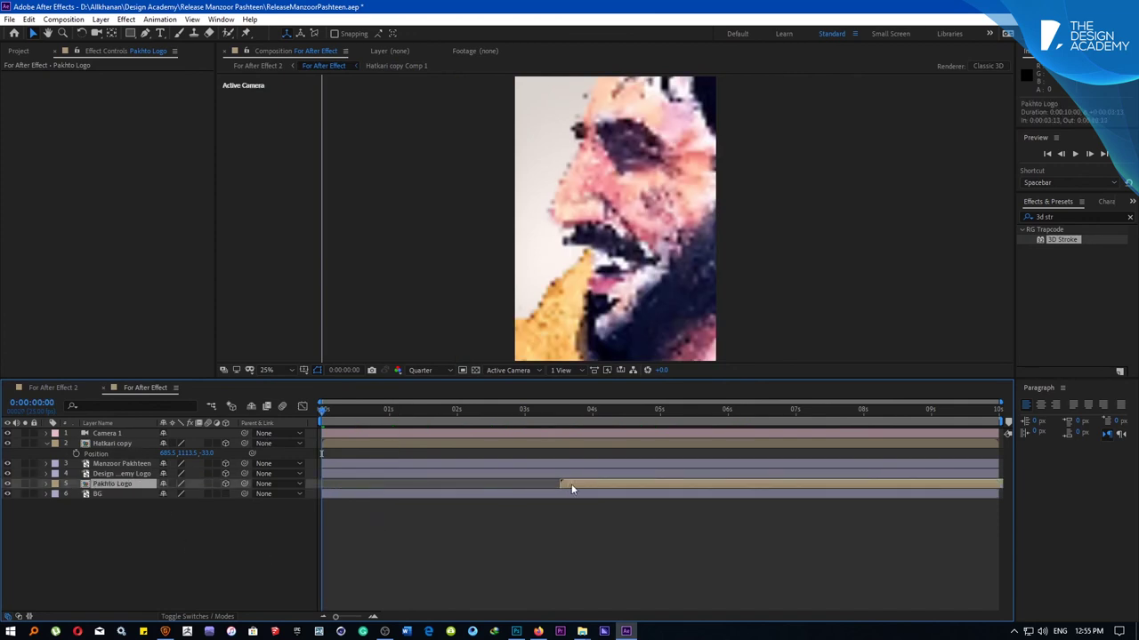
{"action": "key", "text": "space"}
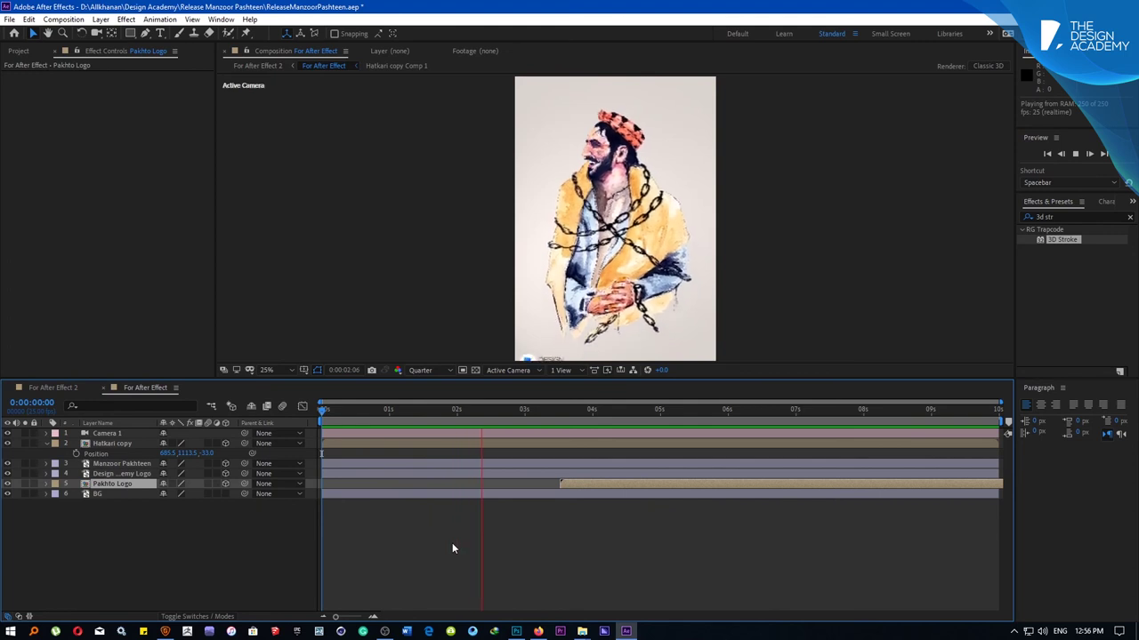
{"action": "left_click", "coordinate": [512, 560]}
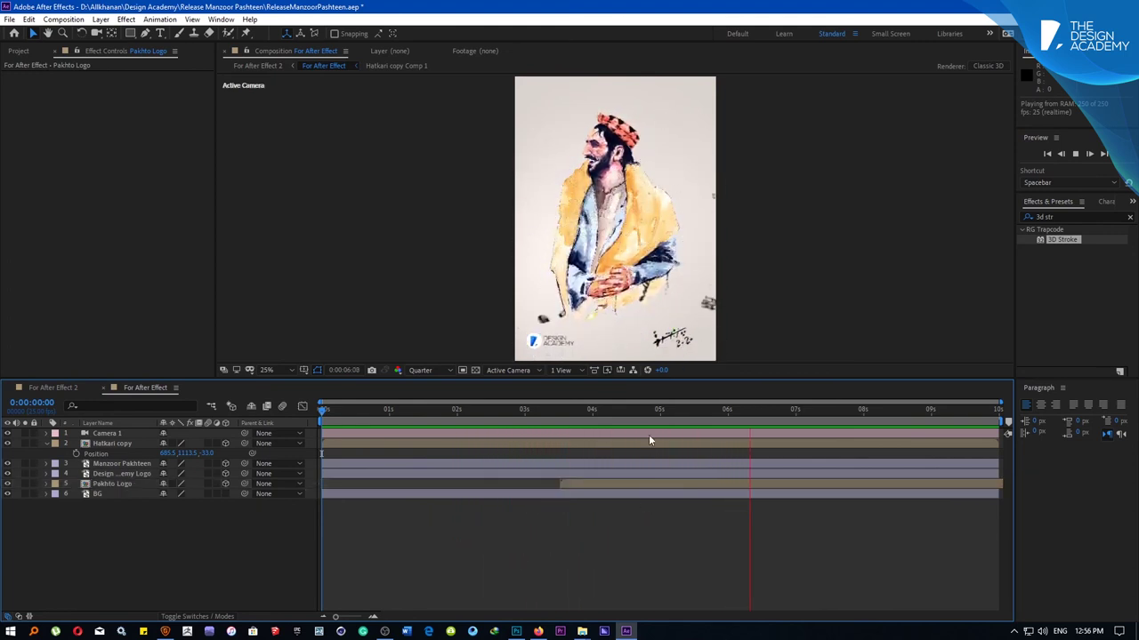
{"action": "left_click", "coordinate": [541, 411]}
Push the Pakhto Logo layer to about 5.5 seconds, preview, and select Design Academy Logo.
{"action": "left_click_drag", "start_coordinate": [598, 483], "coordinate": [732, 477]}
{"action": "left_click", "coordinate": [690, 414]}
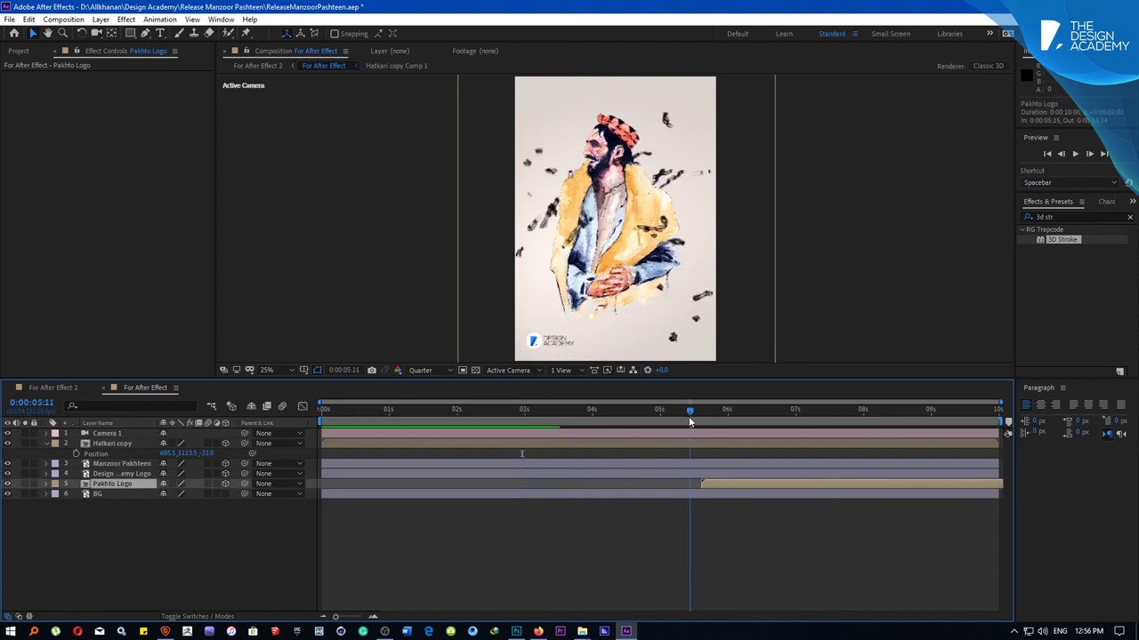
{"action": "key", "text": "space"}
{"action": "left_click", "coordinate": [678, 523]}
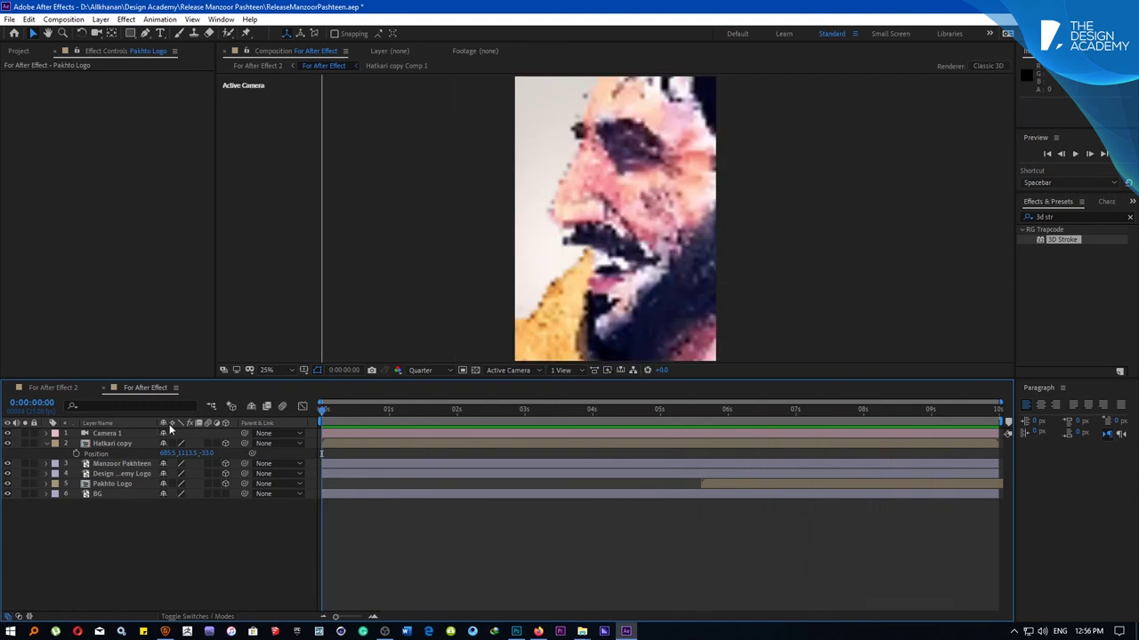
{"action": "key", "text": "space"}
{"action": "left_click", "coordinate": [115, 443]}
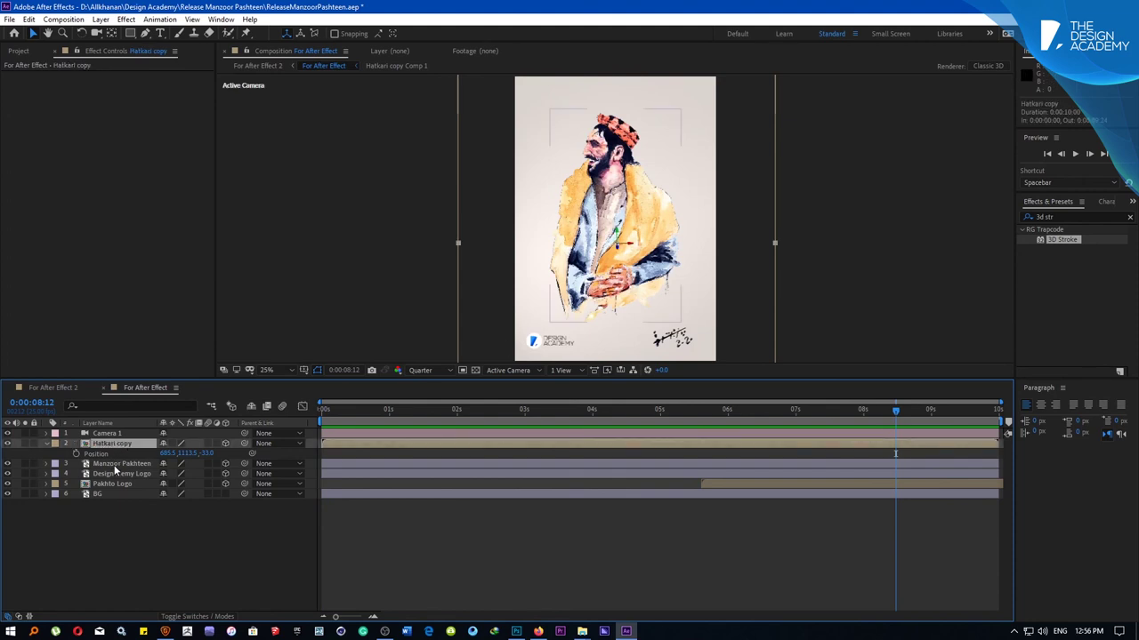
{"action": "left_click", "coordinate": [115, 472]}
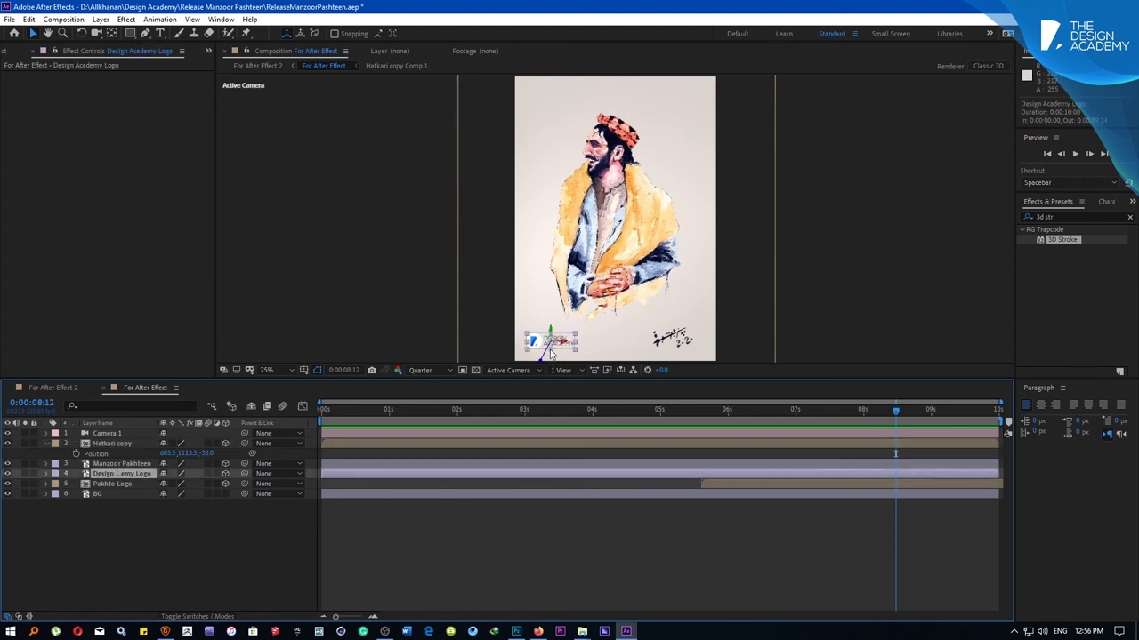
{"action": "left_click", "coordinate": [700, 416]}
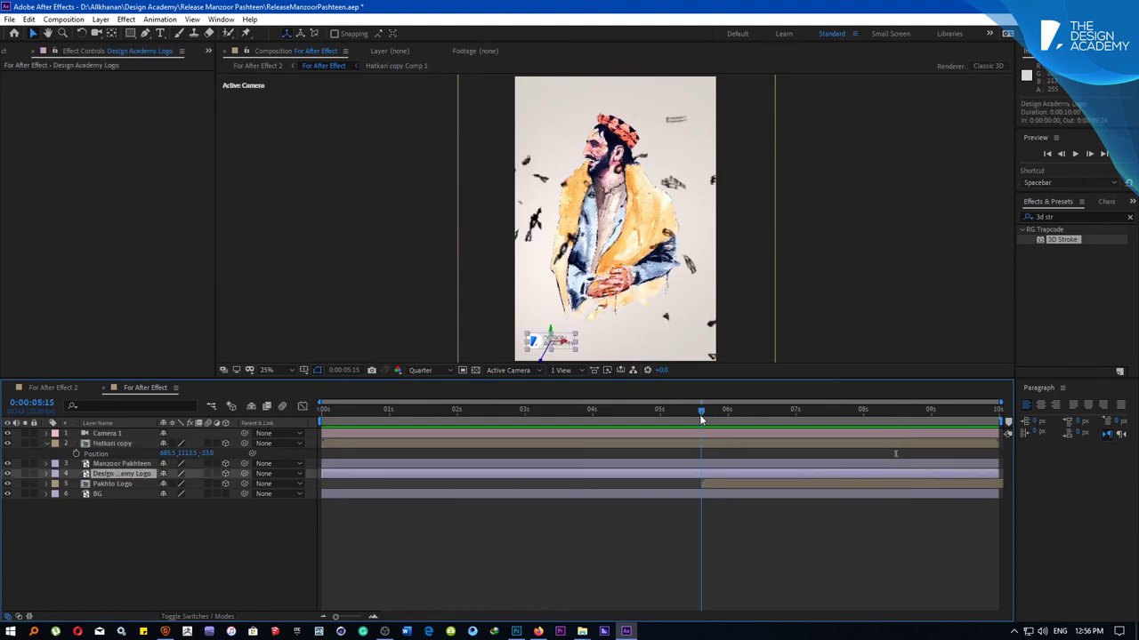
Pre-compose the Design Academy Logo layer and set the new comp's preview to Full resolution.
{"action": "key", "text": "ctrl+shift+c"}
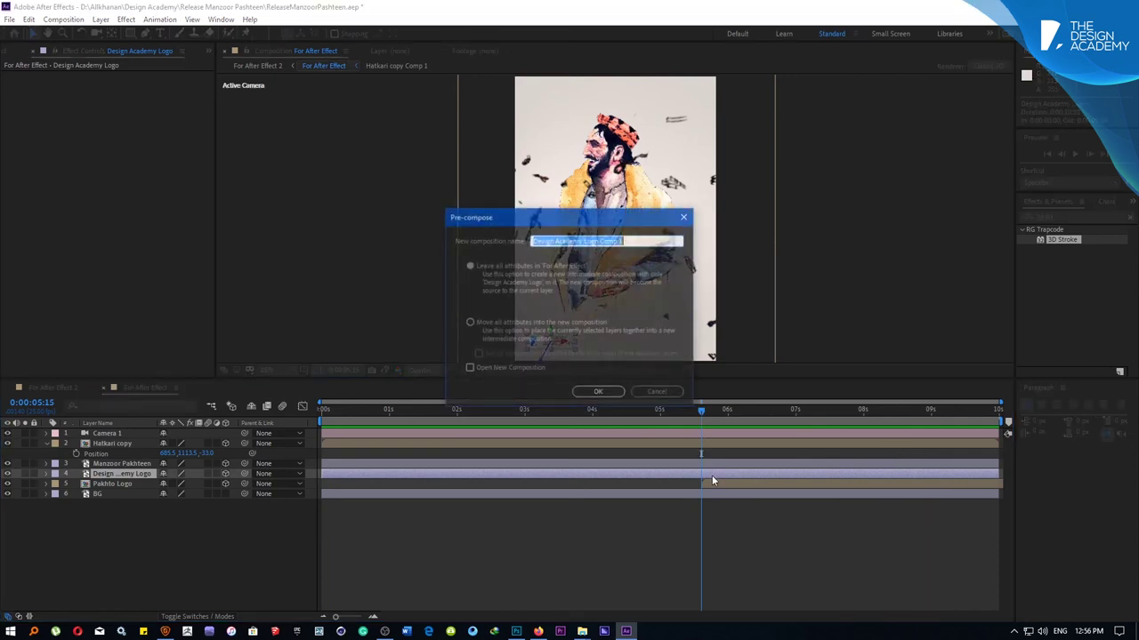
{"action": "key", "text": "Return"}
{"action": "left_click", "coordinate": [611, 416]}
{"action": "key", "text": "Home"}
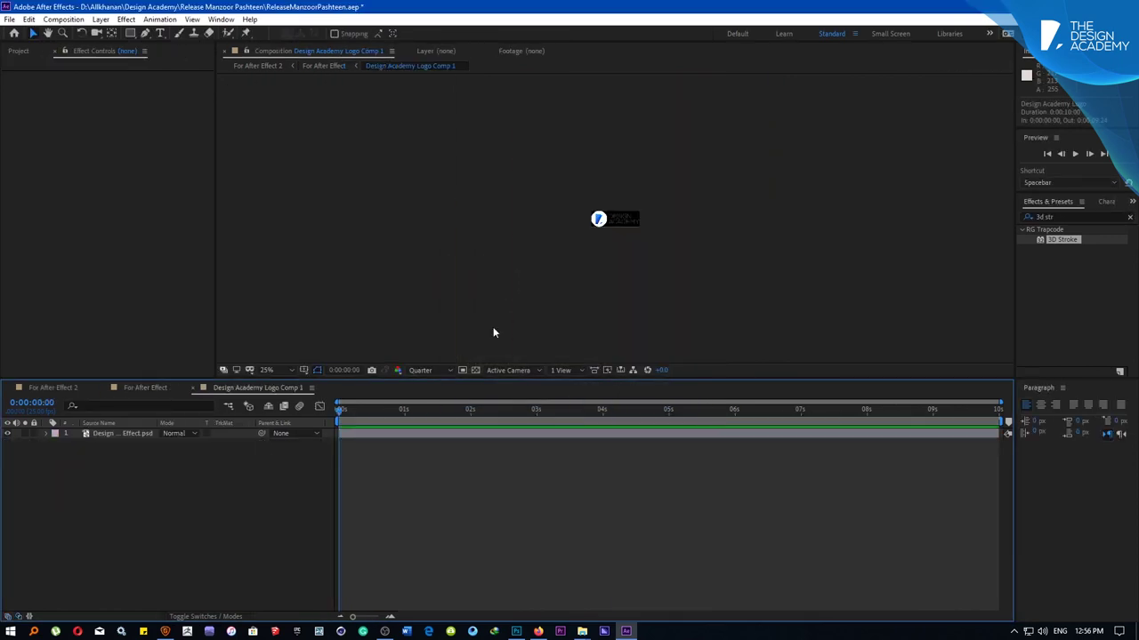
{"action": "left_click", "coordinate": [422, 370]}
{"action": "left_click", "coordinate": [438, 406]}
{"action": "left_click", "coordinate": [423, 370]}
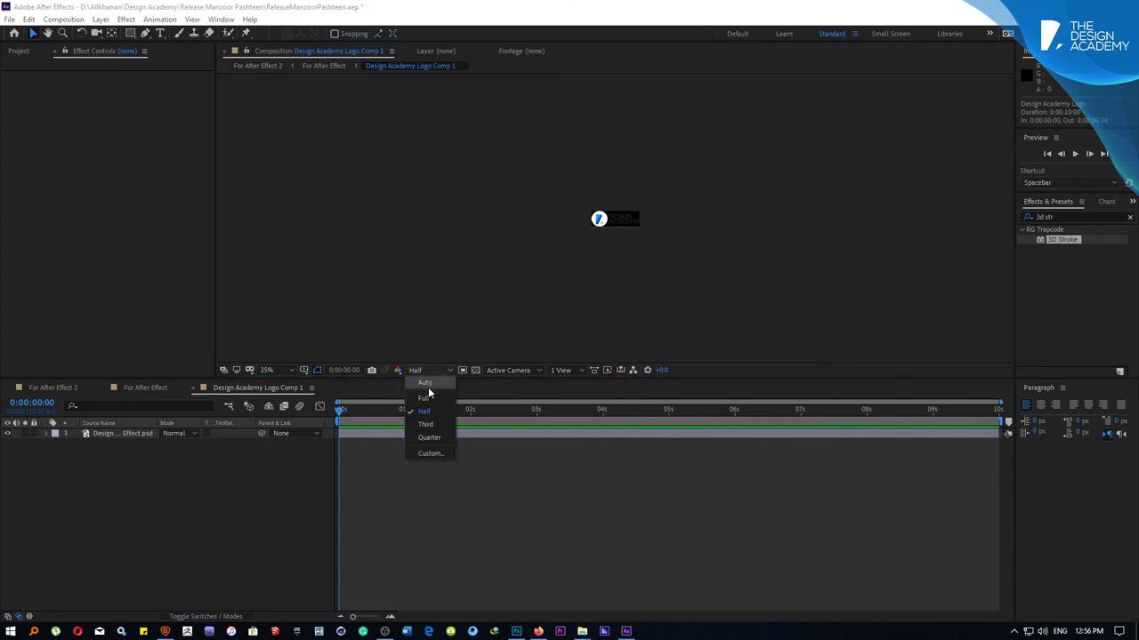
{"action": "left_click", "coordinate": [430, 371]}
{"action": "left_click", "coordinate": [432, 397]}
{"action": "scroll", "coordinate": [601, 273], "scroll_direction": "up", "scroll_amount": 4}
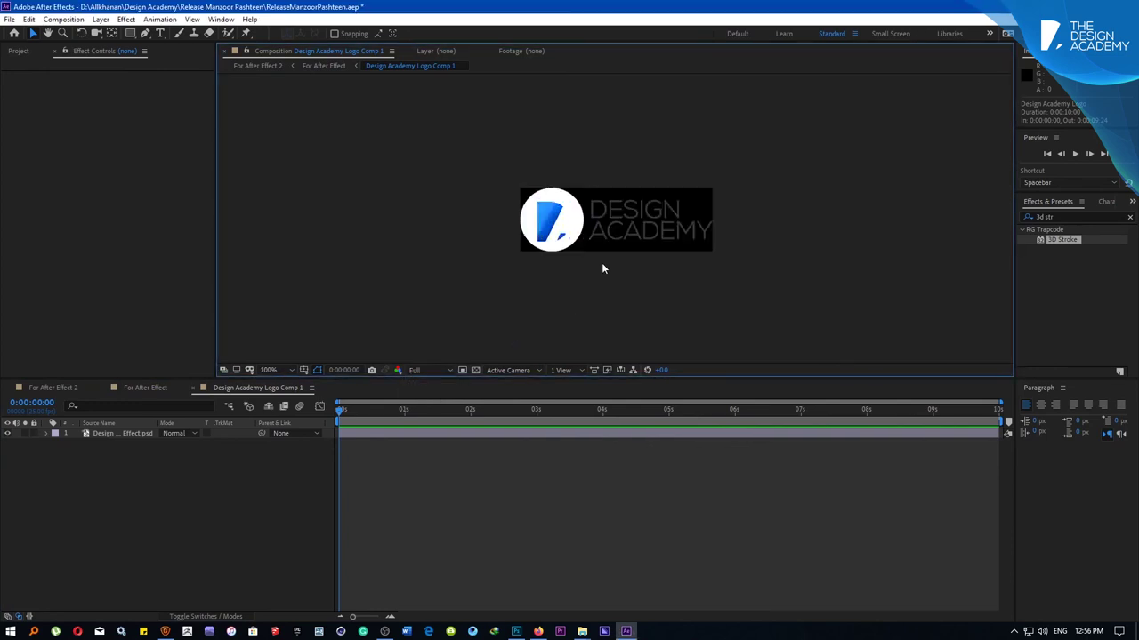
{"action": "scroll", "coordinate": [601, 263], "scroll_direction": "up", "scroll_amount": 1}
{"action": "left_click", "coordinate": [521, 433]}
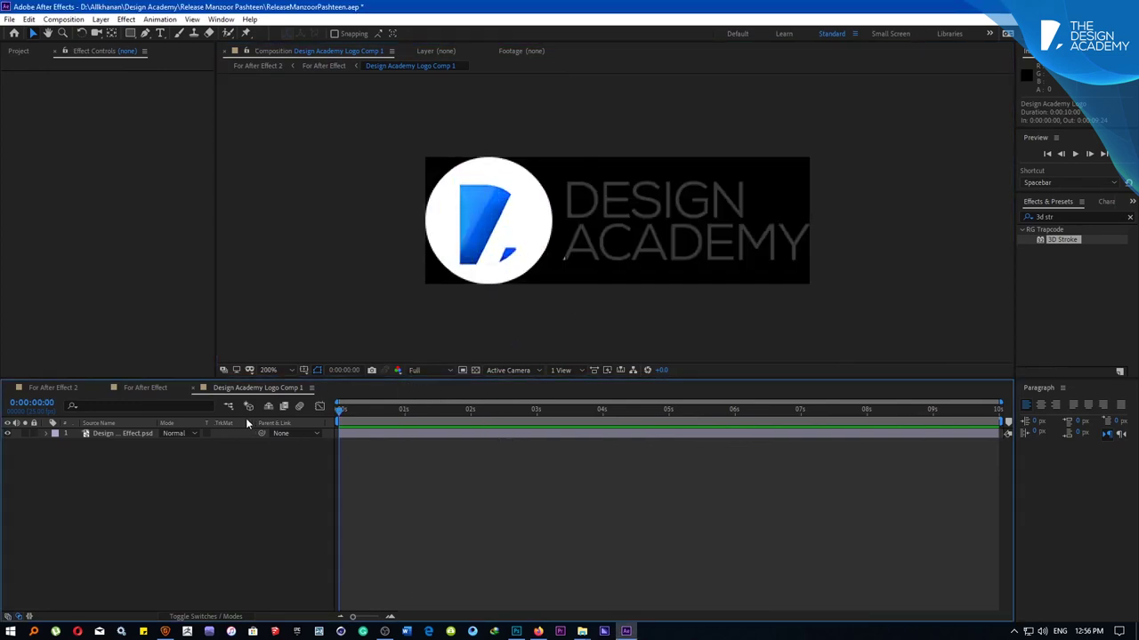
Apply the Card Wipe - 3D swing preset to the logo and preview it.
{"action": "left_click", "coordinate": [1070, 217]}
{"action": "type", "text": "card"}
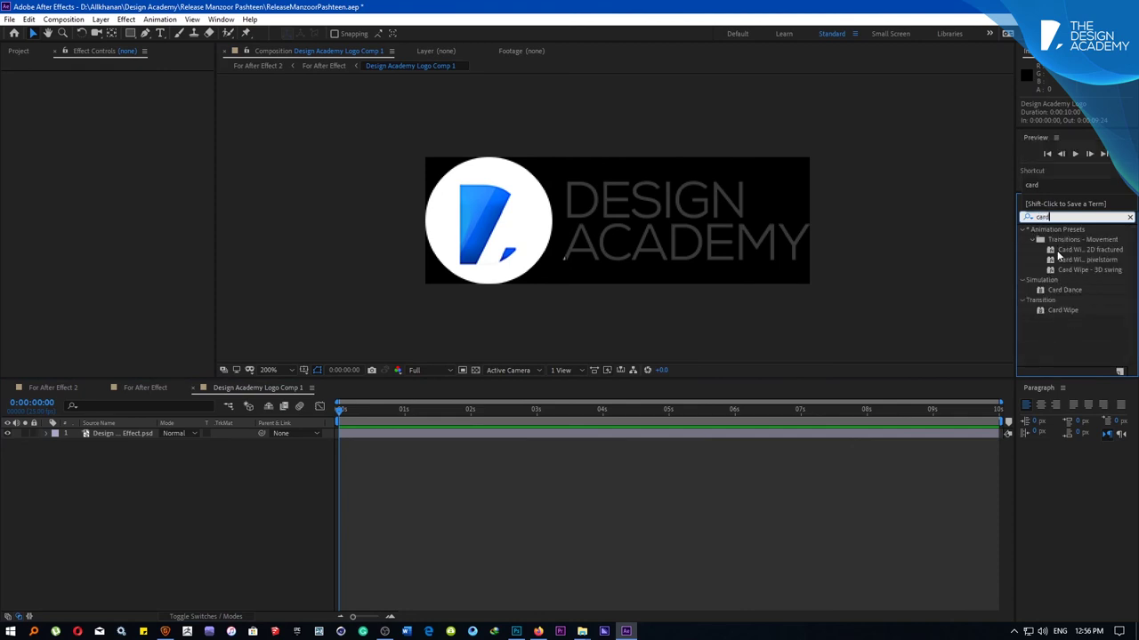
{"action": "left_click_drag", "start_coordinate": [1071, 270], "coordinate": [483, 435]}
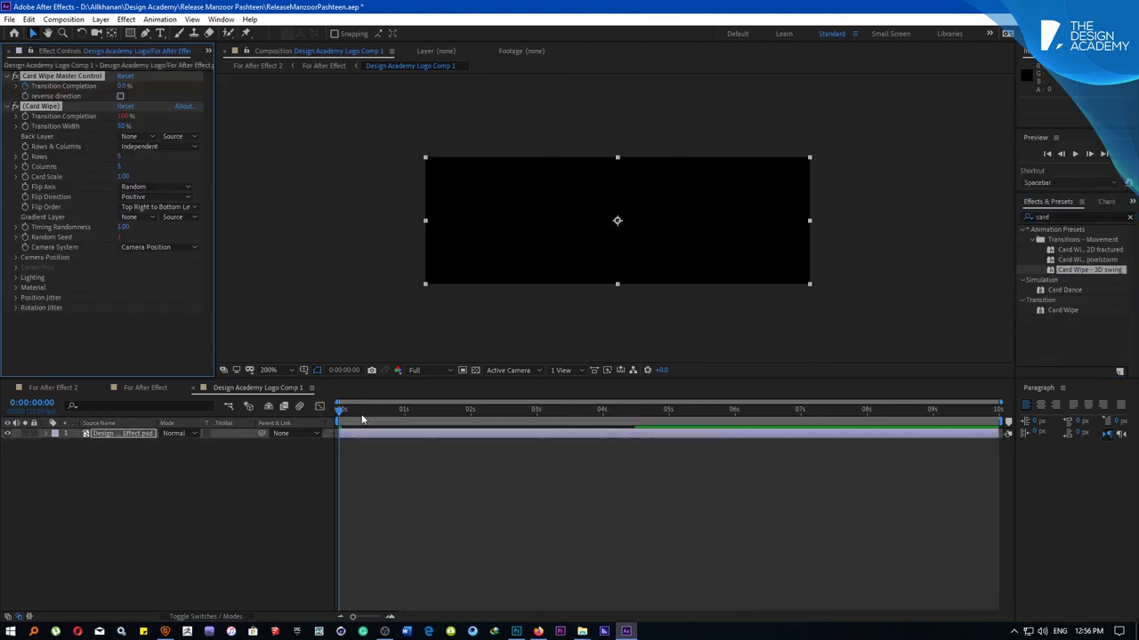
{"action": "left_click", "coordinate": [240, 495]}
{"action": "key", "text": "space"}
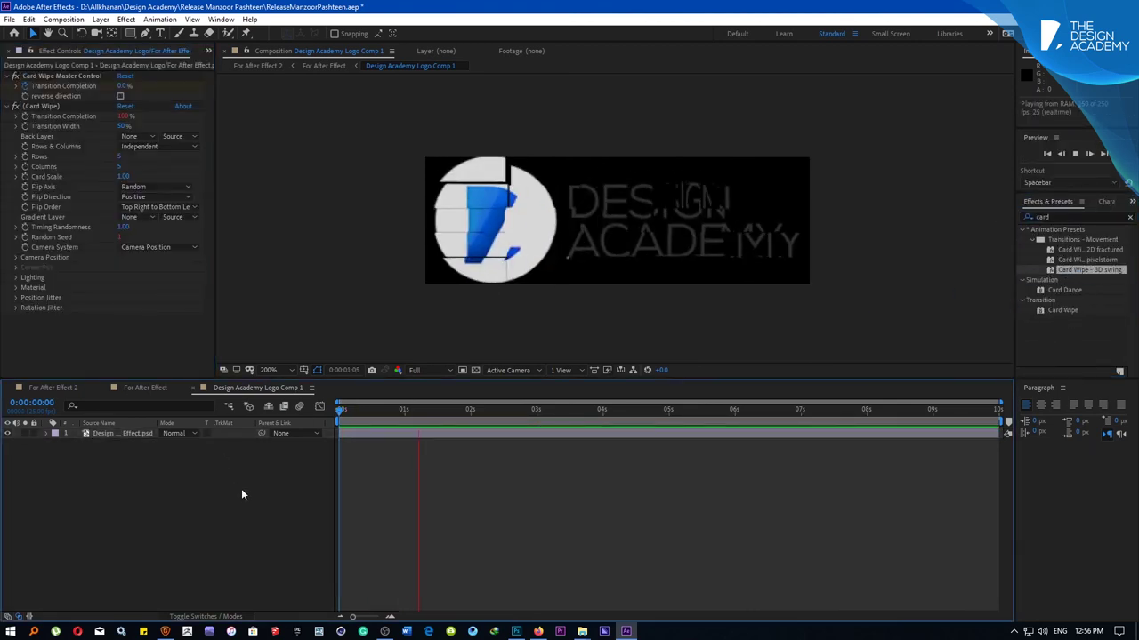
{"action": "left_click", "coordinate": [476, 437]}
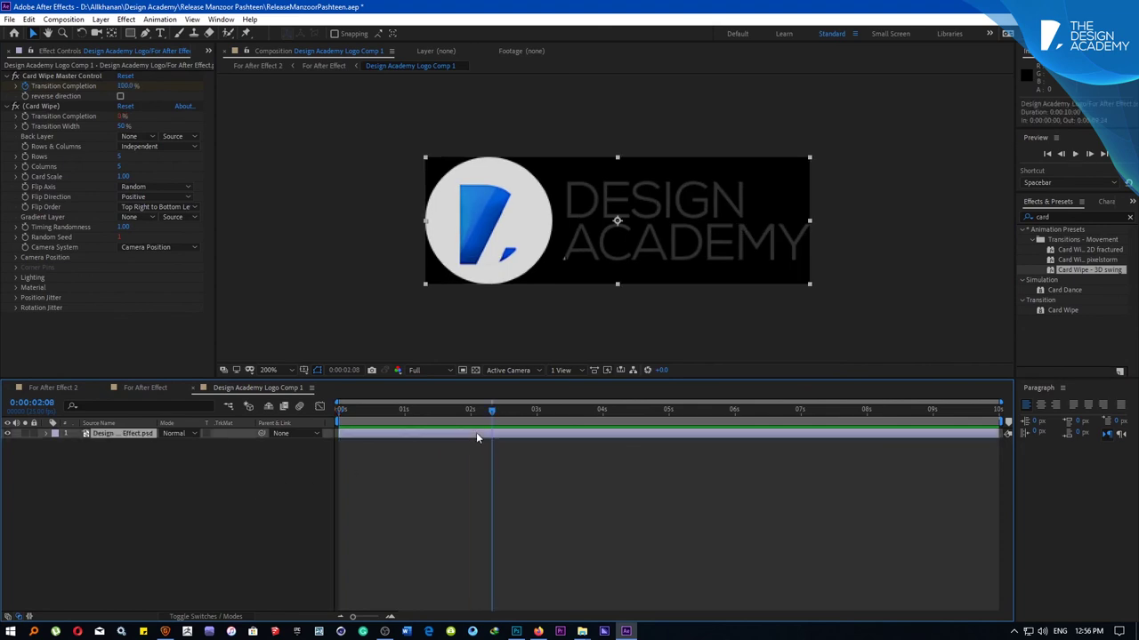
Ease into the final Transition Completion keyframe in the Graph Editor, then play For After Effect 2.
{"action": "key", "text": "u"}
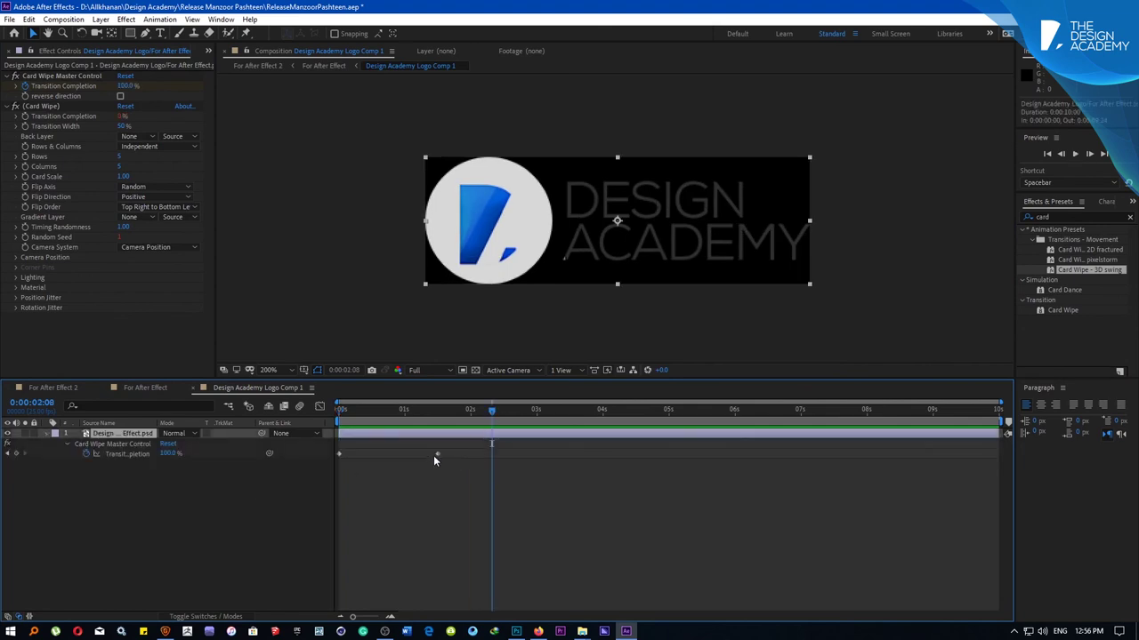
{"action": "left_click", "coordinate": [437, 453]}
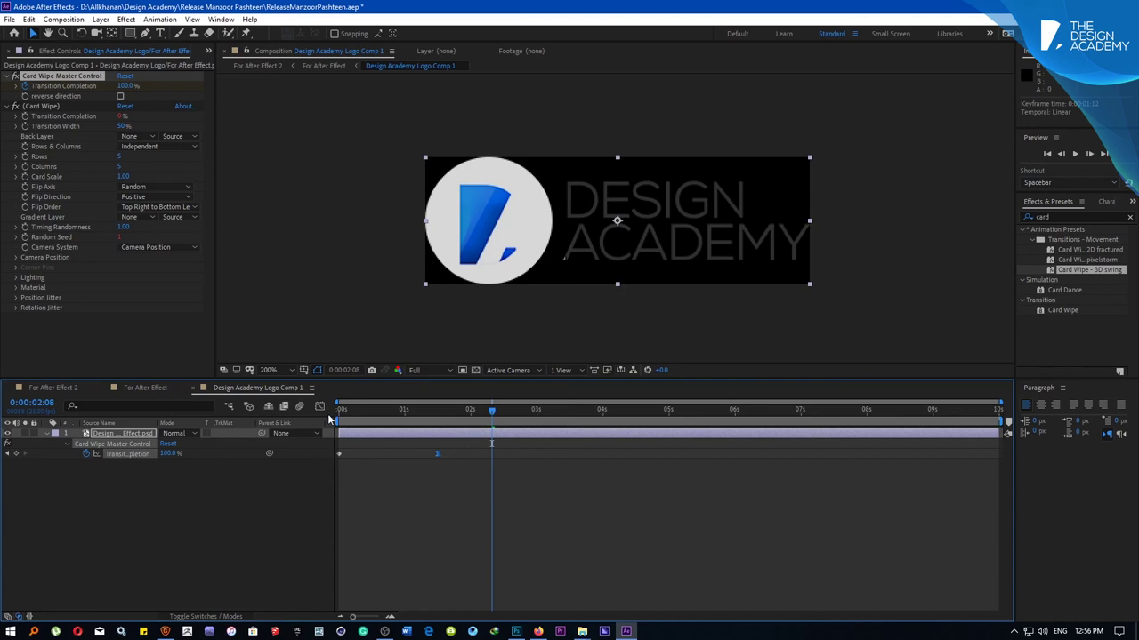
{"action": "left_click", "coordinate": [320, 406]}
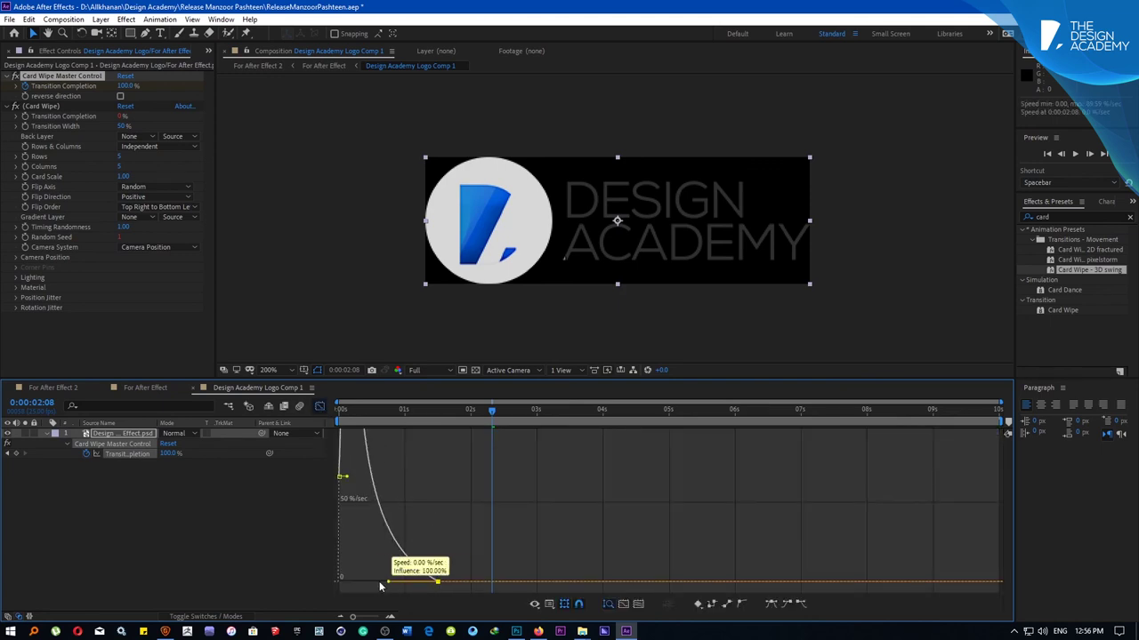
{"action": "left_click_drag", "start_coordinate": [422, 583], "coordinate": [351, 569]}
{"action": "left_click", "coordinate": [320, 405]}
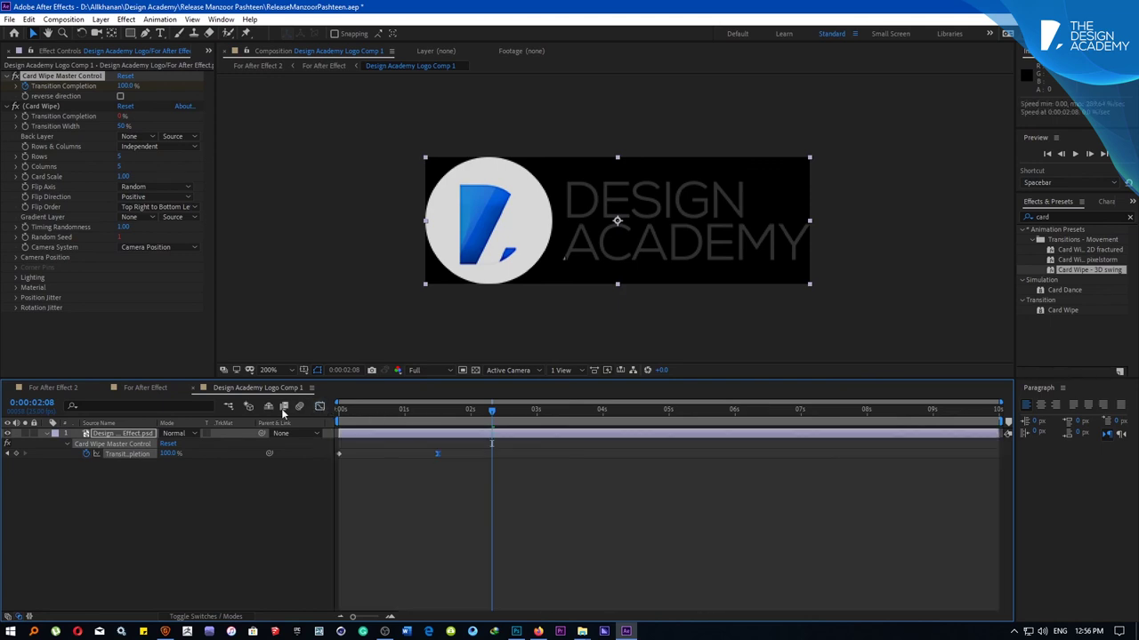
{"action": "left_click", "coordinate": [71, 387]}
{"action": "key", "text": "space"}
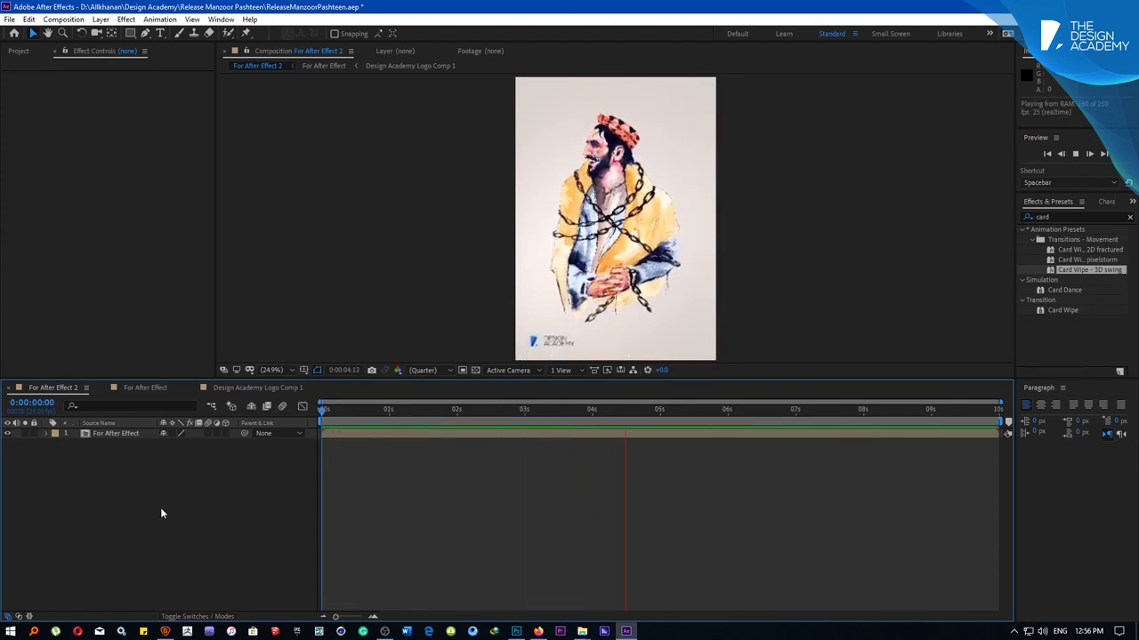
In the For After Effect comp, shift the Design Academy Logo layer to start around 6.4 seconds.
{"action": "left_click", "coordinate": [145, 387]}
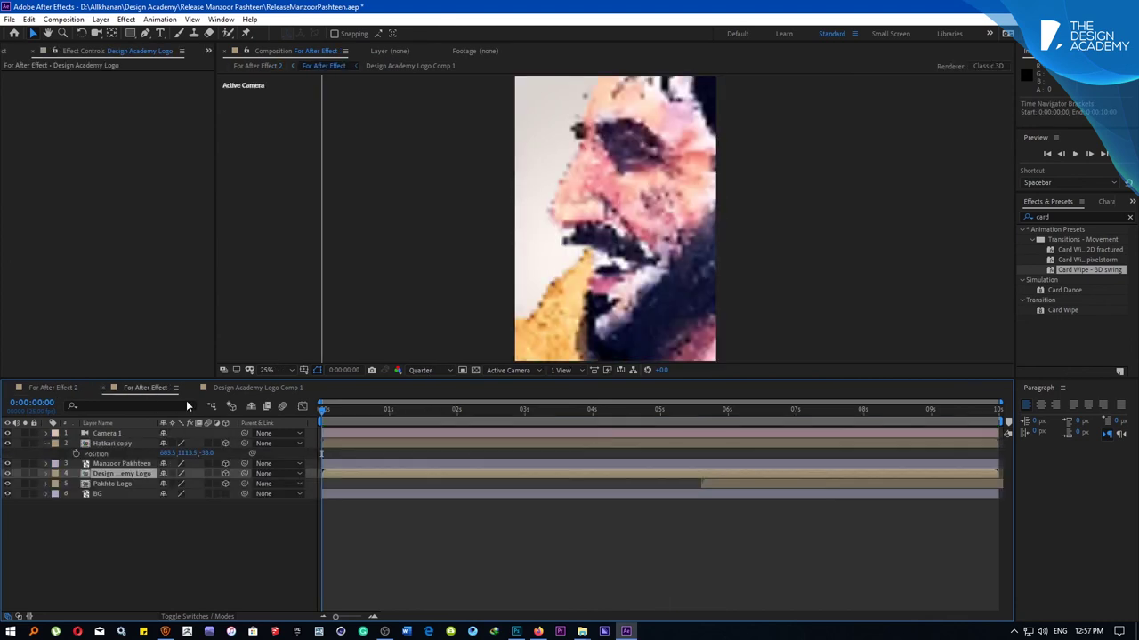
{"action": "left_click_drag", "start_coordinate": [345, 473], "coordinate": [634, 473]}
{"action": "left_click", "coordinate": [581, 411]}
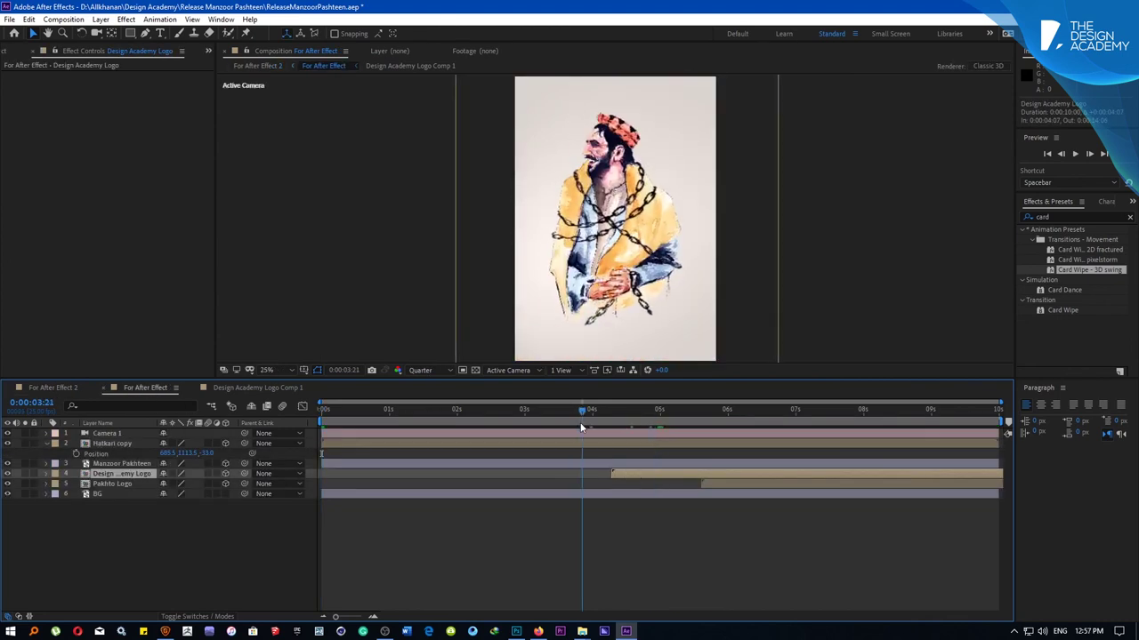
{"action": "left_click_drag", "start_coordinate": [581, 428], "coordinate": [594, 427]}
{"action": "left_click", "coordinate": [691, 562]}
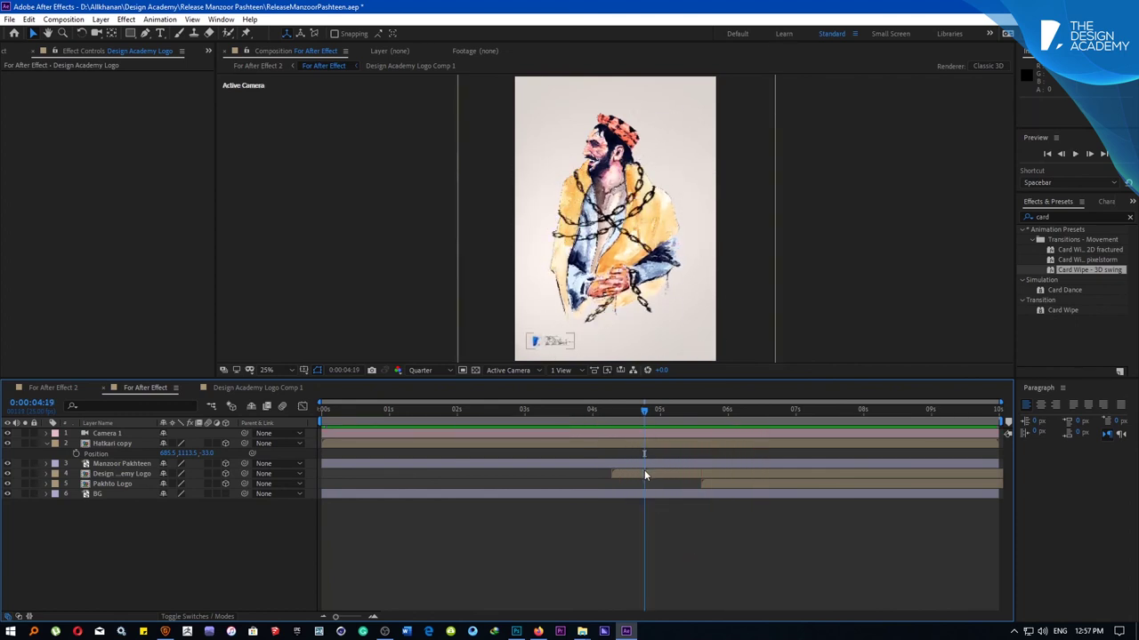
{"action": "left_click_drag", "start_coordinate": [644, 472], "coordinate": [782, 472]}
{"action": "left_click", "coordinate": [699, 536]}
Preview and scrub the full animation to check both logos appear in sequence.
{"action": "key", "text": "space"}
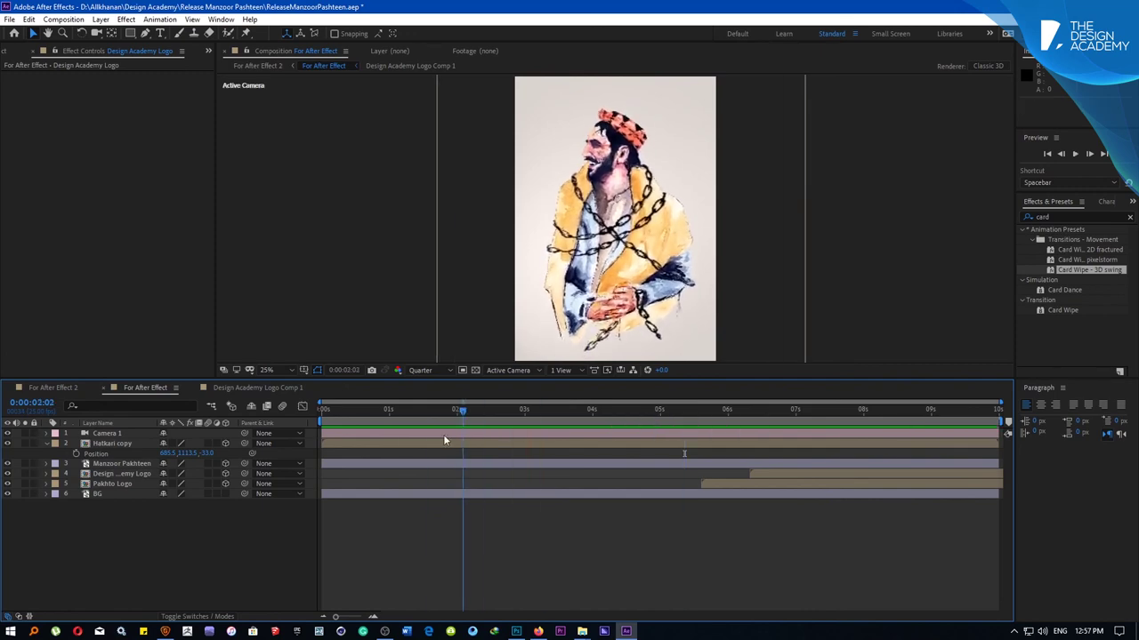
{"action": "key", "text": "space"}
{"action": "mouse_move", "coordinate": [443, 438]}
{"action": "left_mouse_down"}
{"action": "mouse_move", "coordinate": [317, 439]}
{"action": "mouse_move", "coordinate": [680, 436]}
{"action": "left_mouse_up"}
{"action": "key", "text": "space"}
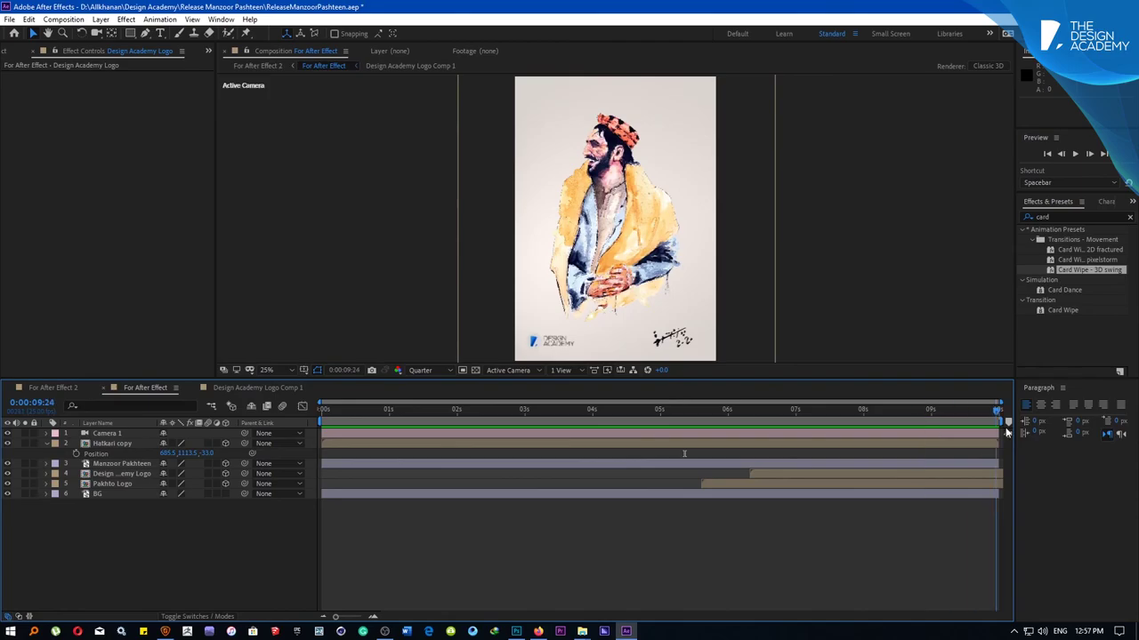